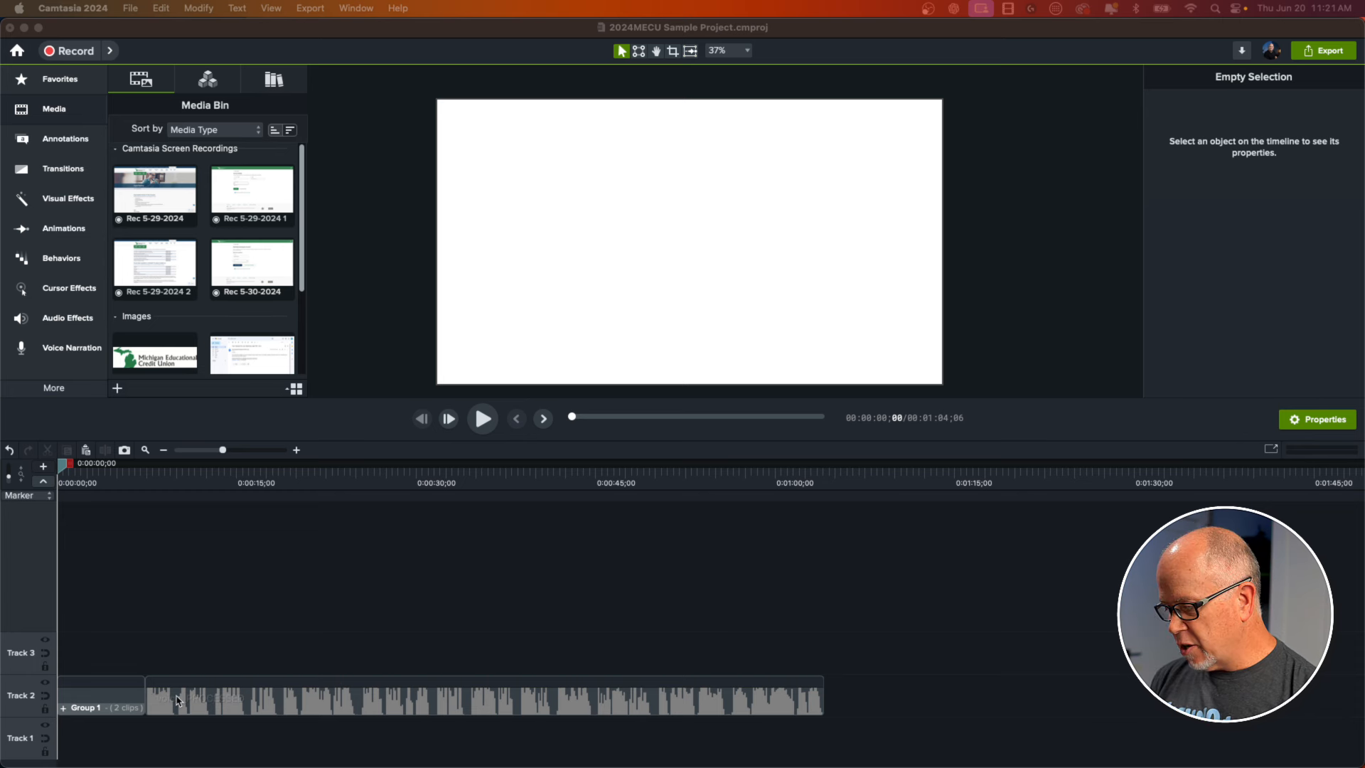
- Select the voice narration clip on Track 2 and play a short part of it from about 8 seconds
{"action": "left_click", "coordinate": [213, 702]}
{"action": "left_click", "coordinate": [213, 703]}
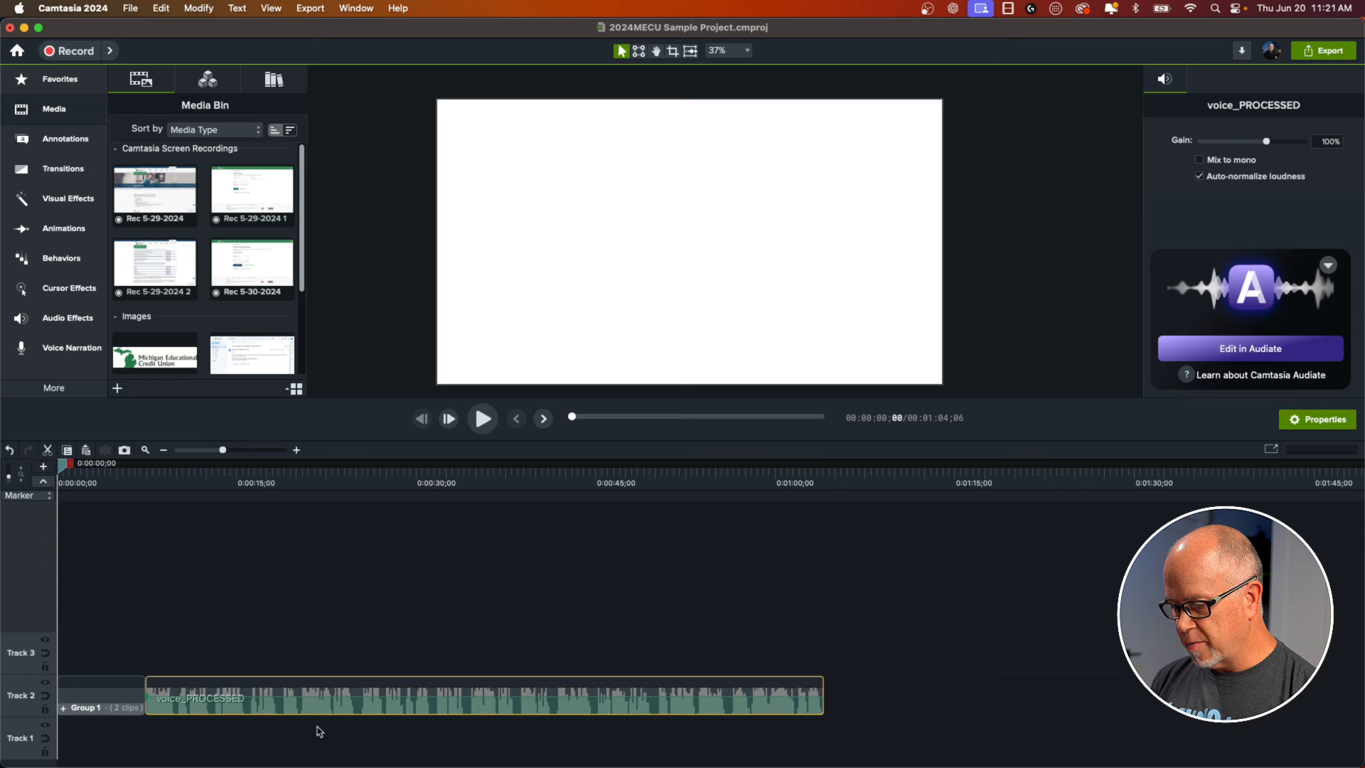
{"action": "left_click", "coordinate": [152, 482]}
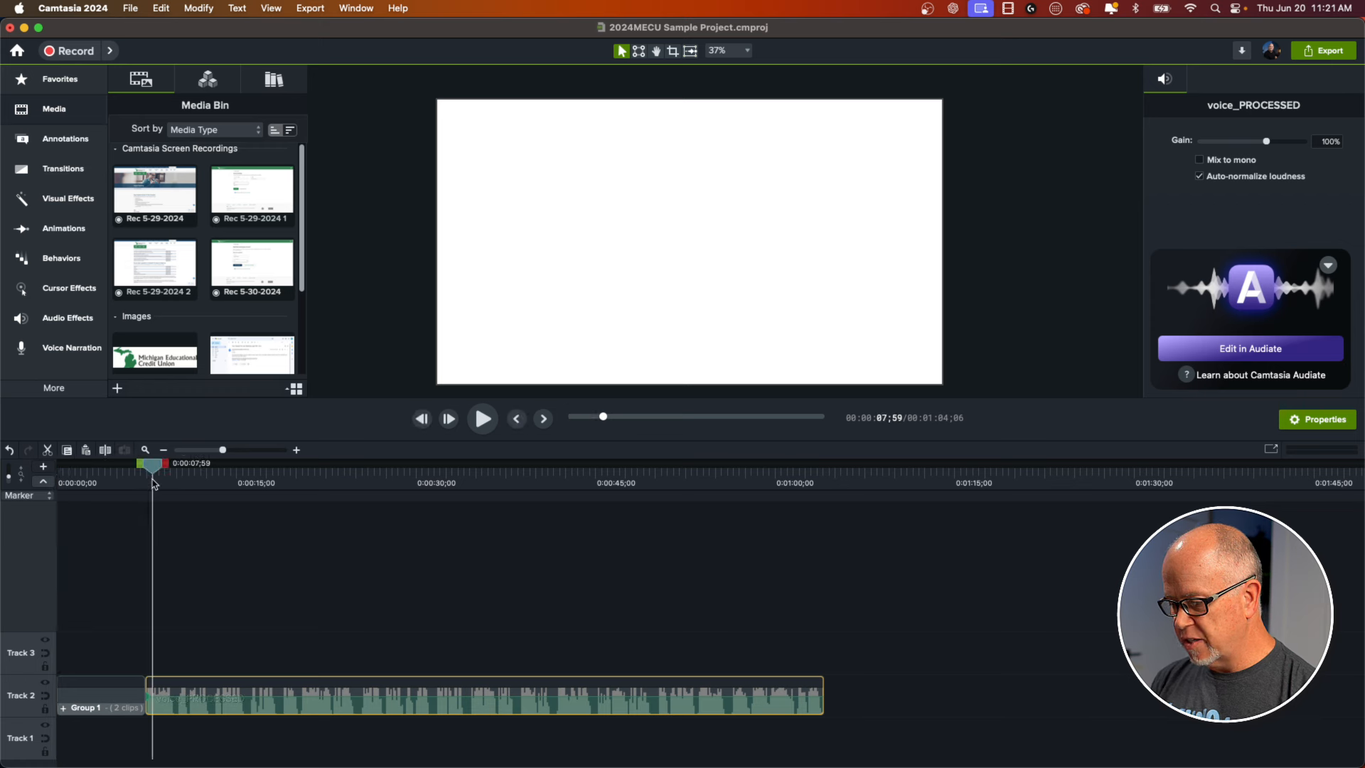
{"action": "key", "text": "space"}
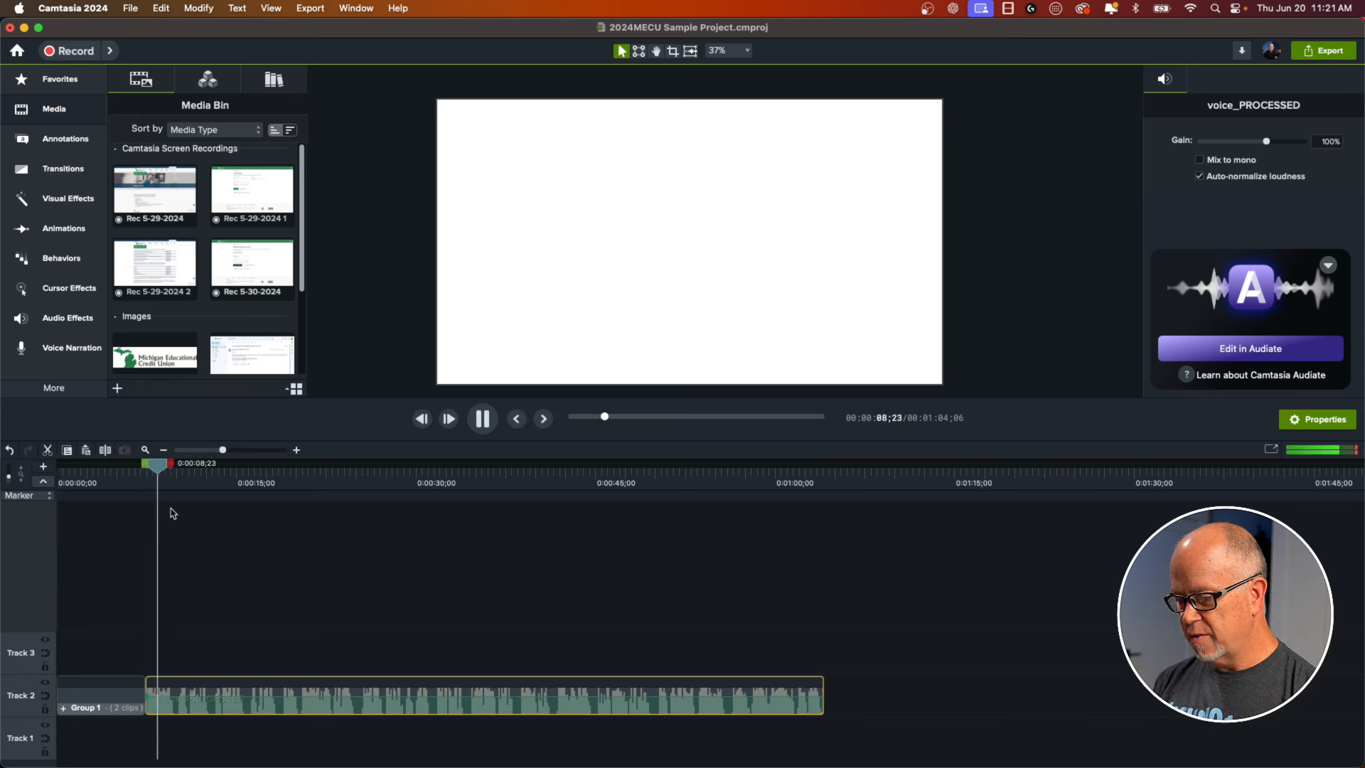
{"action": "key", "text": "space"}
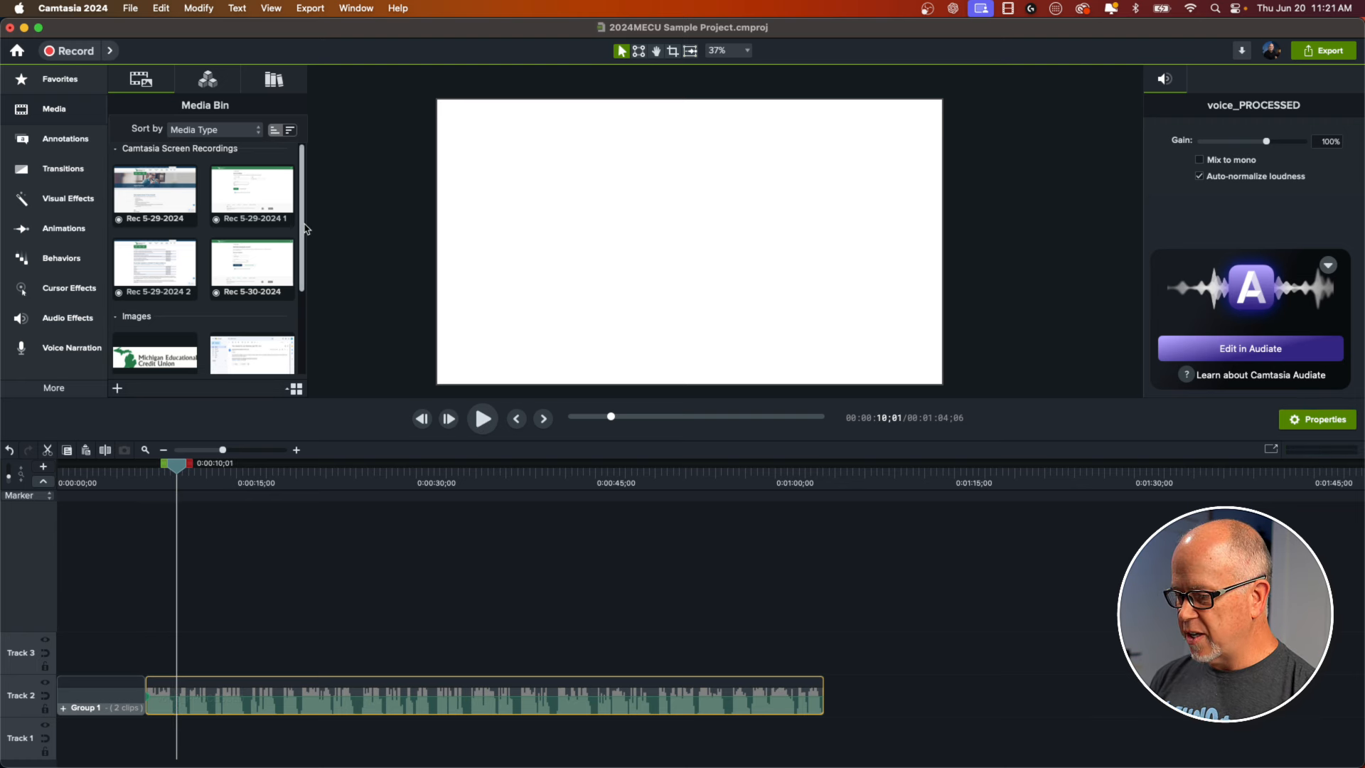
- Locate the voice_PROCESSED audio file among the project's media
{"action": "scroll", "coordinate": [305, 220], "scroll_direction": "down", "scroll_amount": 5}
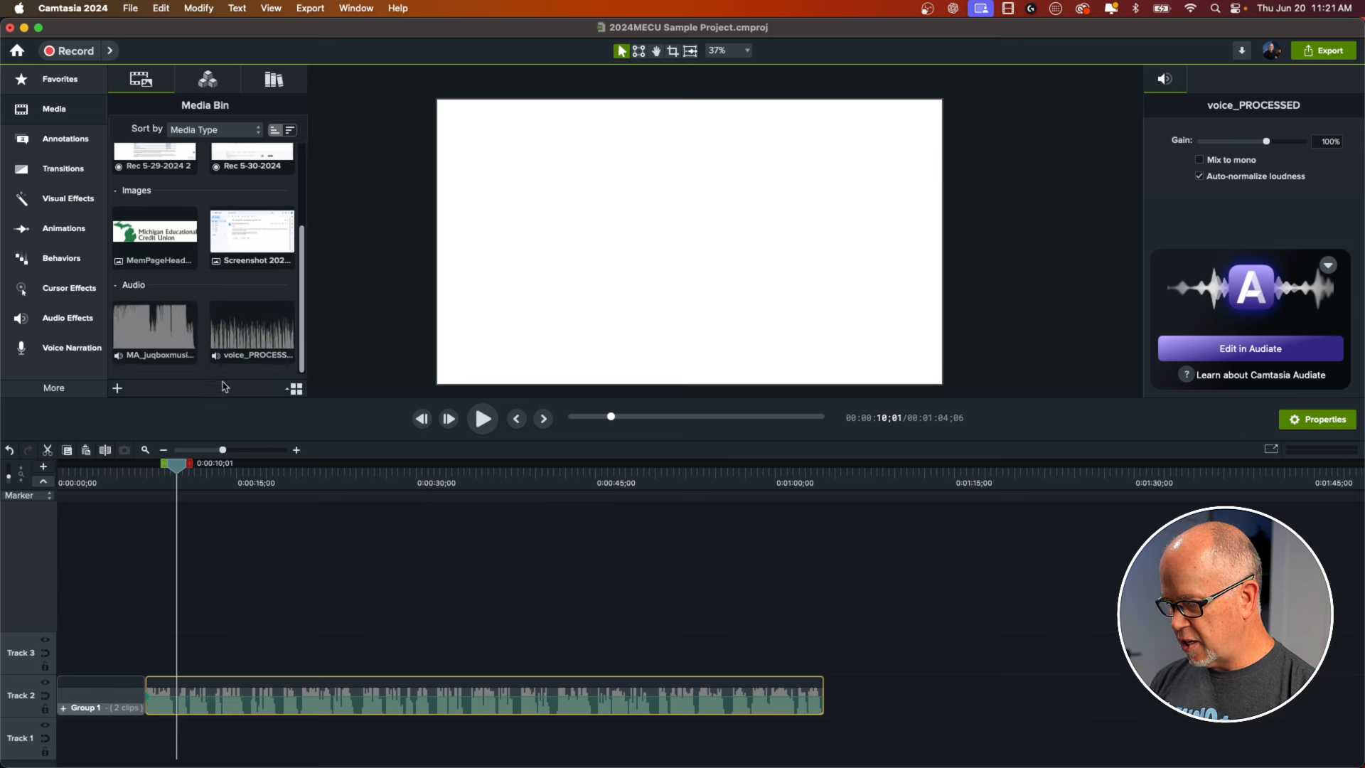
{"action": "left_click", "coordinate": [258, 335]}
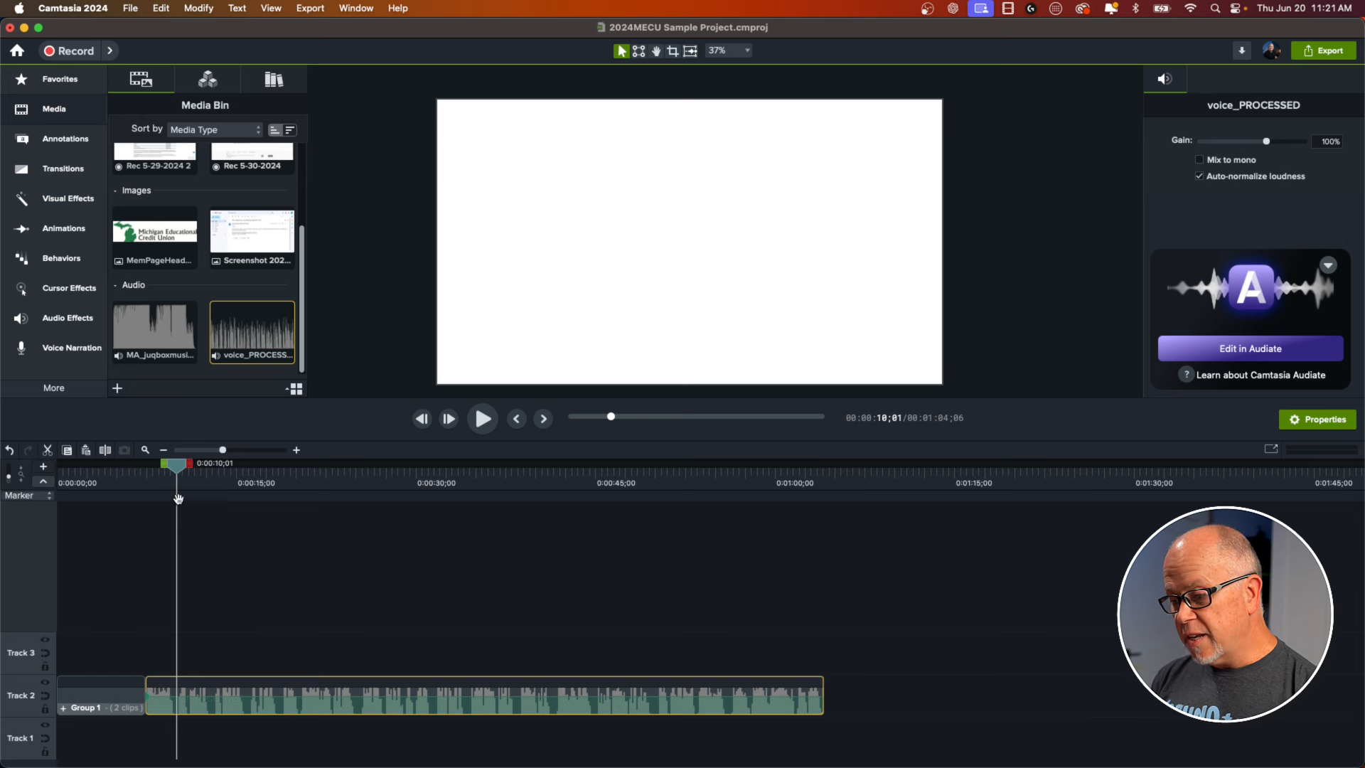
{"action": "scroll", "coordinate": [206, 293], "scroll_direction": "up", "scroll_amount": 5}
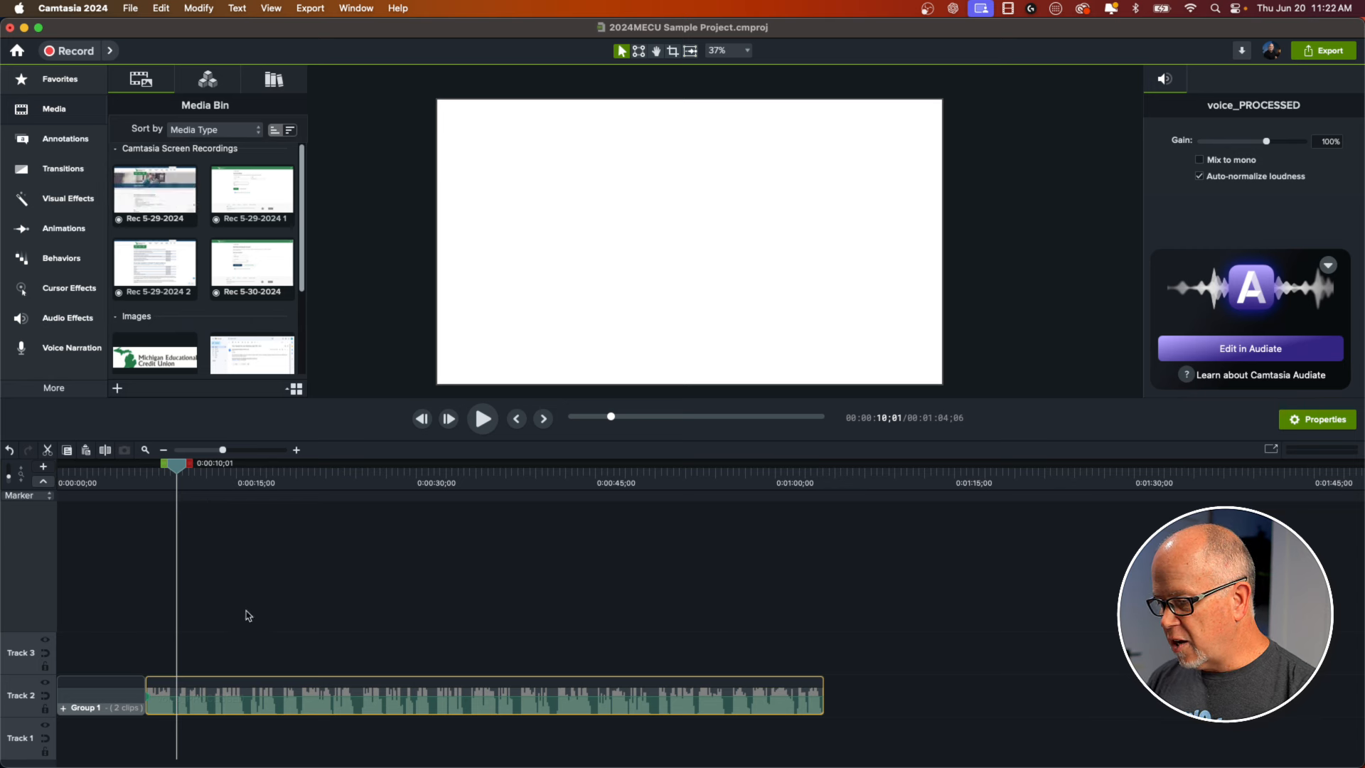
- Place the recordings Rec 5-29-2024, Rec 5-29-2024 1 and Rec 5-29-2024 2 one after another on Track 3 with small gaps
{"action": "left_click", "coordinate": [158, 190]}
{"action": "left_click_drag", "start_coordinate": [158, 190], "coordinate": [164, 654]}
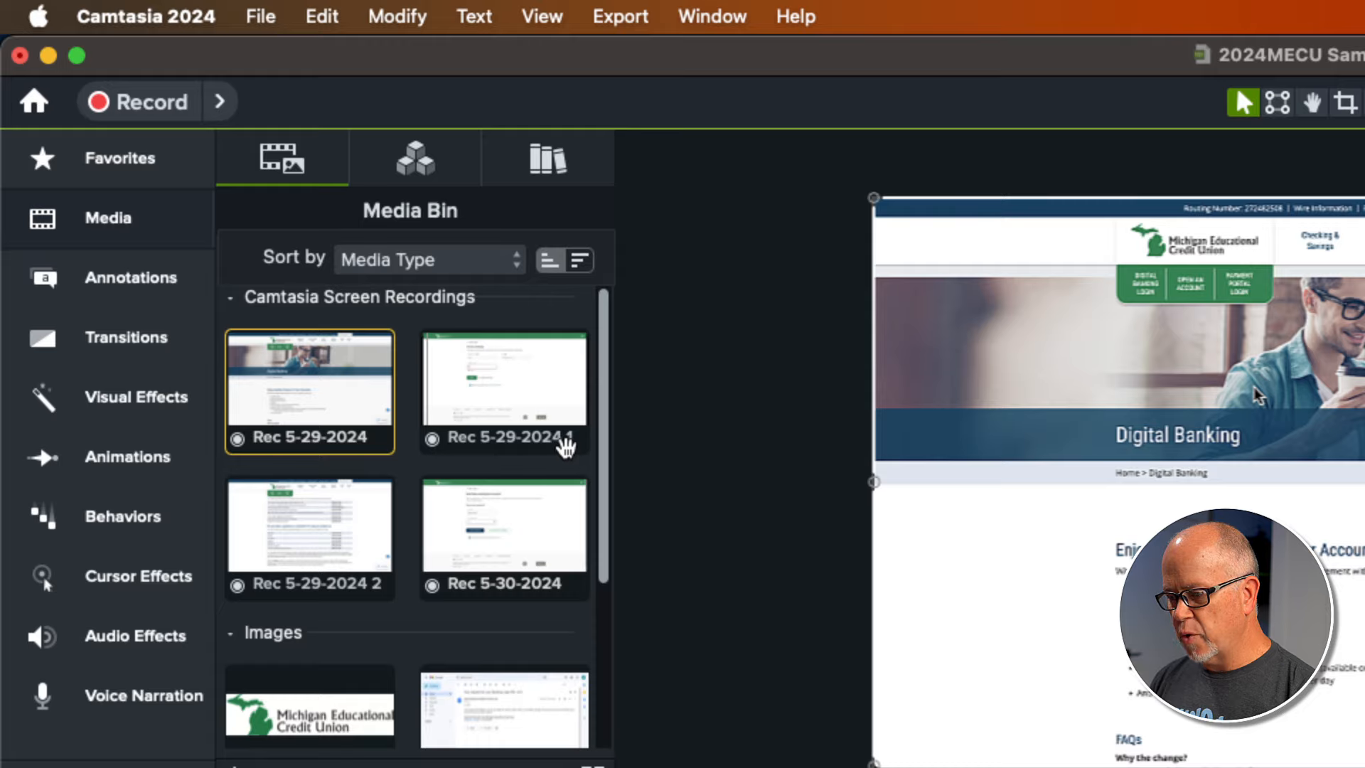
{"action": "left_click_drag", "start_coordinate": [564, 436], "coordinate": [805, 767]}
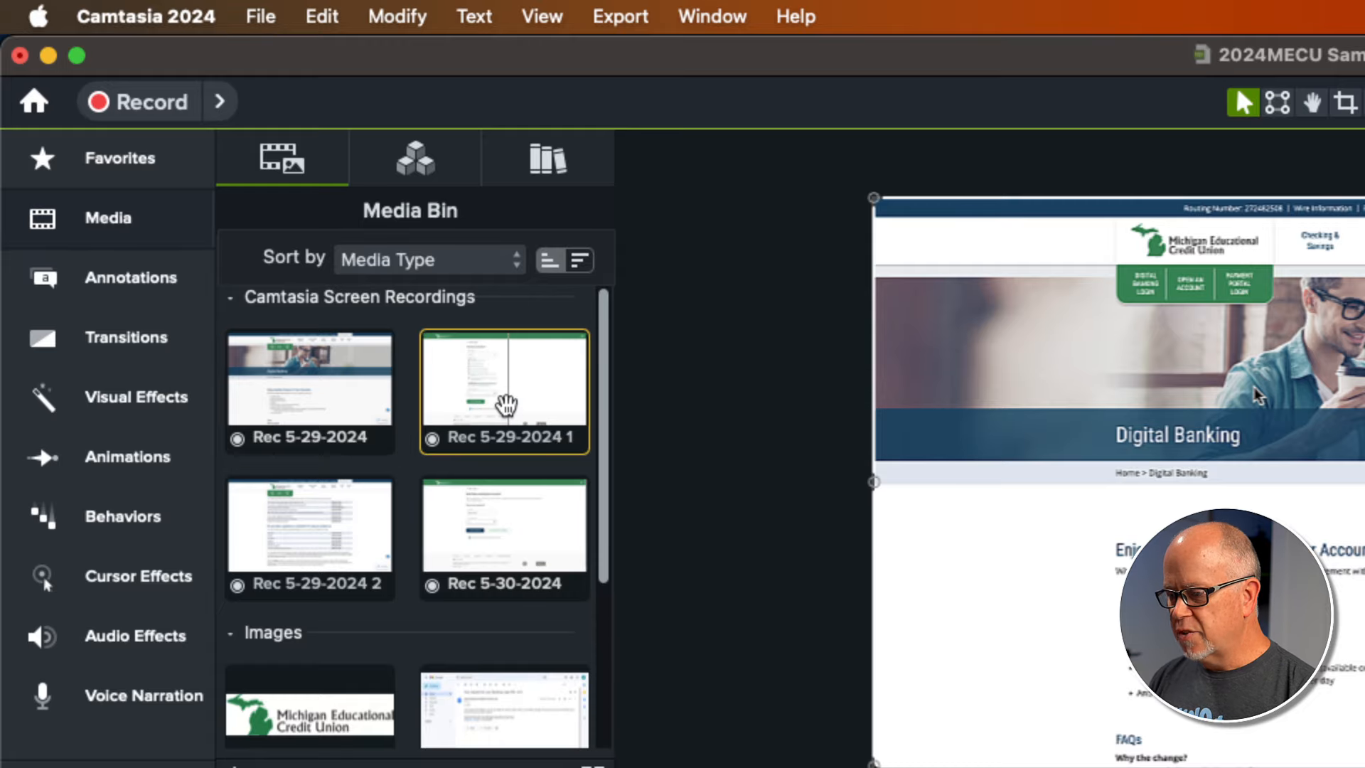
{"action": "left_click_drag", "start_coordinate": [406, 569], "coordinate": [797, 648]}
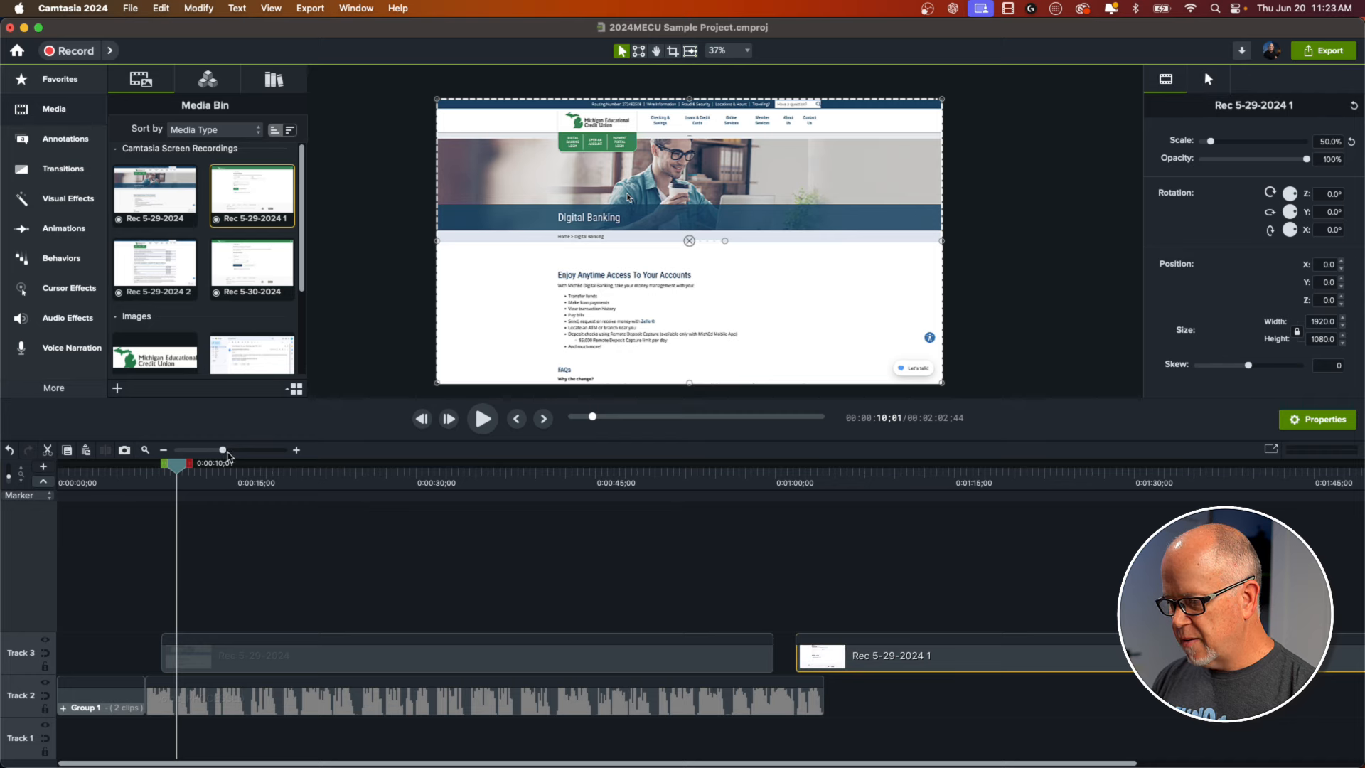
{"action": "left_click_drag", "start_coordinate": [223, 450], "coordinate": [214, 450]}
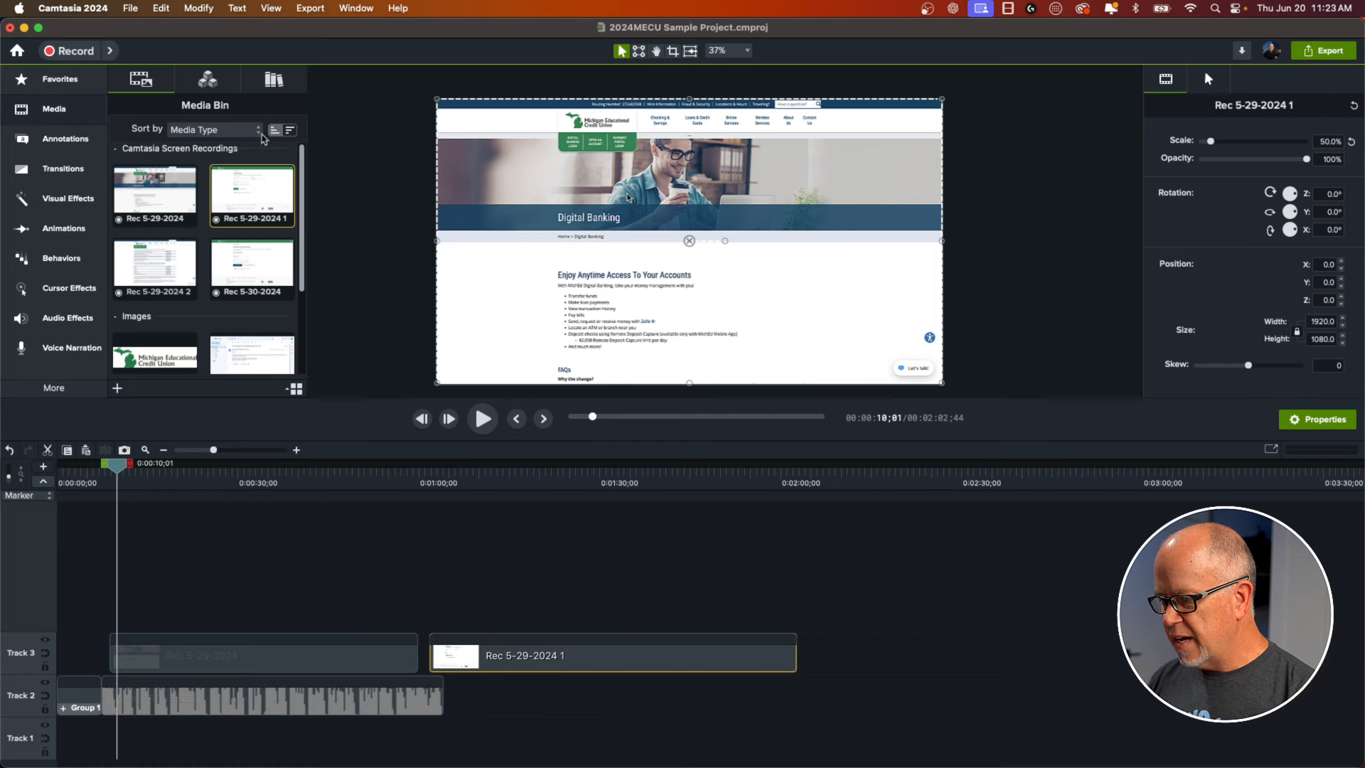
{"action": "left_click_drag", "start_coordinate": [165, 274], "coordinate": [811, 657]}
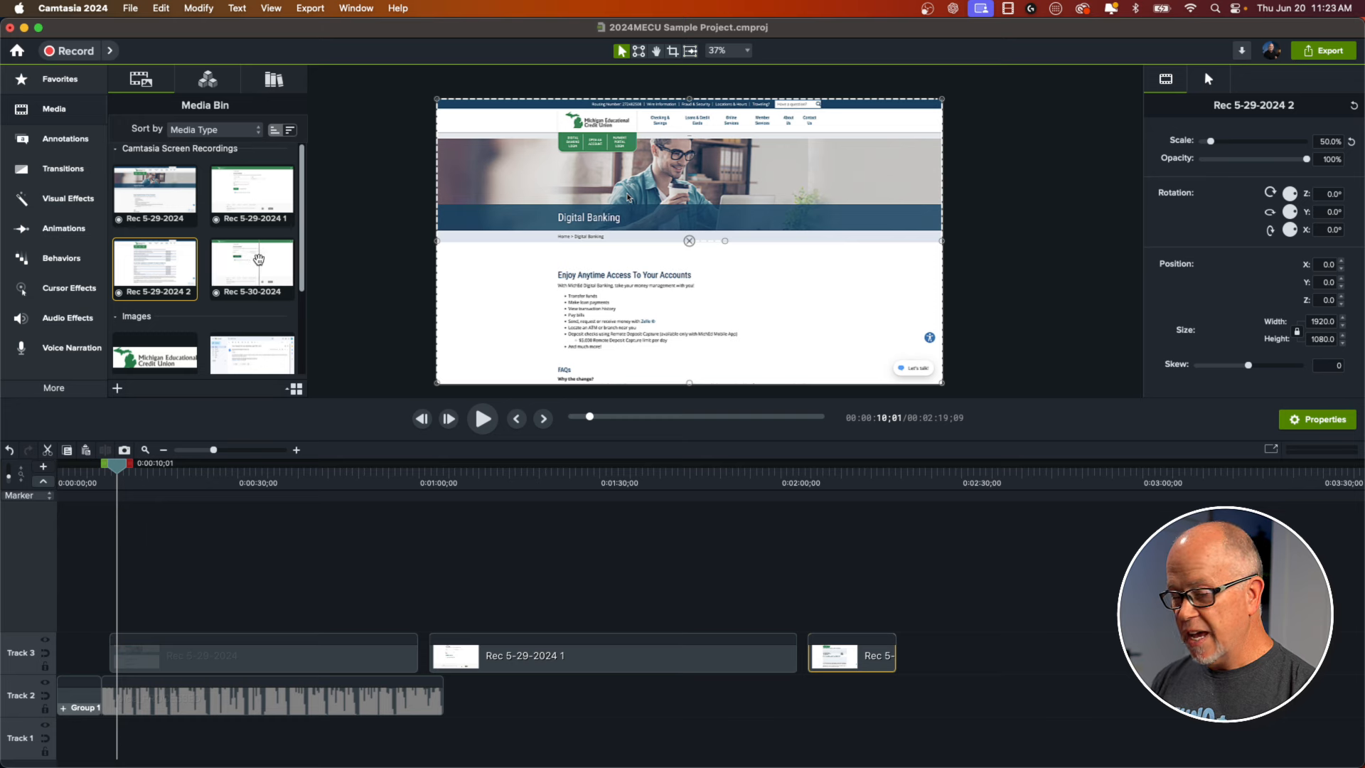
{"action": "scroll", "coordinate": [157, 242], "scroll_direction": "down", "scroll_amount": 3}
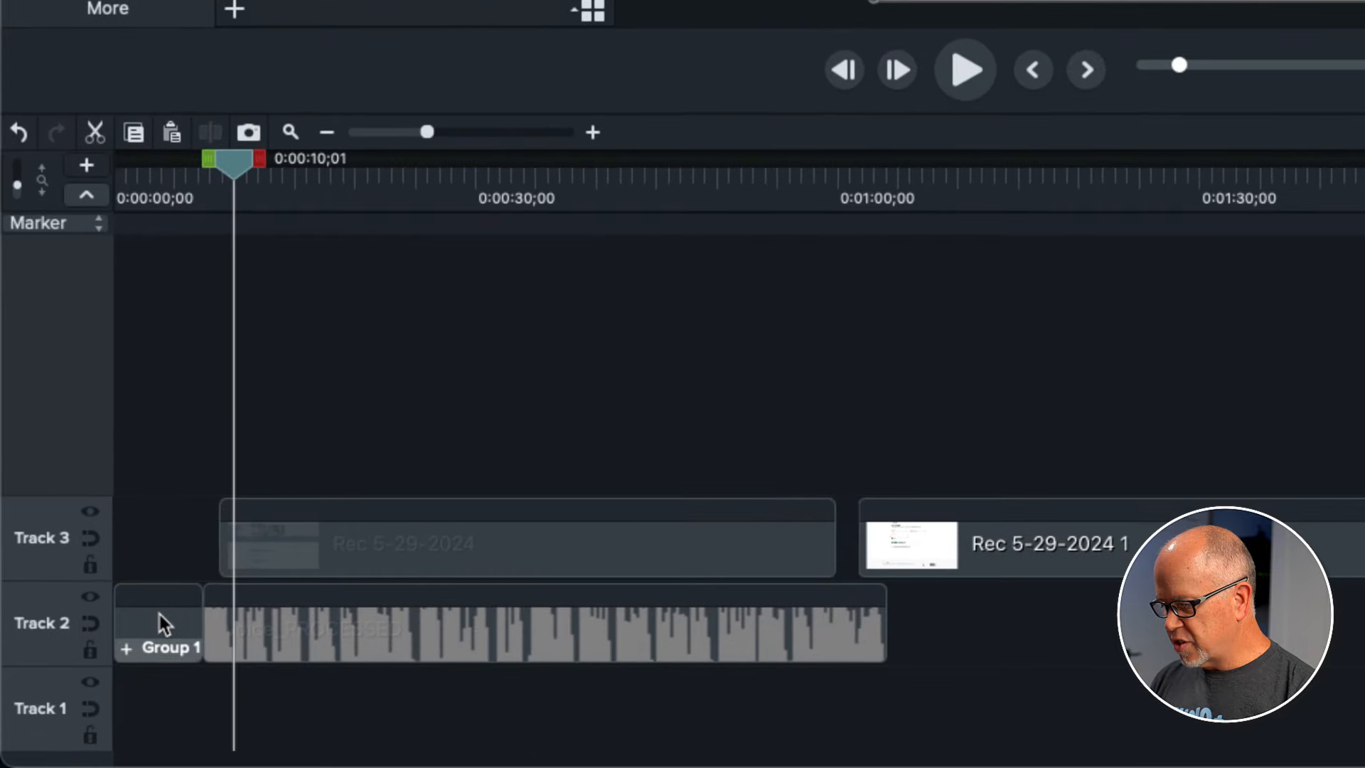
- Ungroup the title group at the start of Track 2 to inspect its clips, restore the group and preview the title
{"action": "left_click", "coordinate": [80, 701]}
{"action": "right_click", "coordinate": [156, 639]}
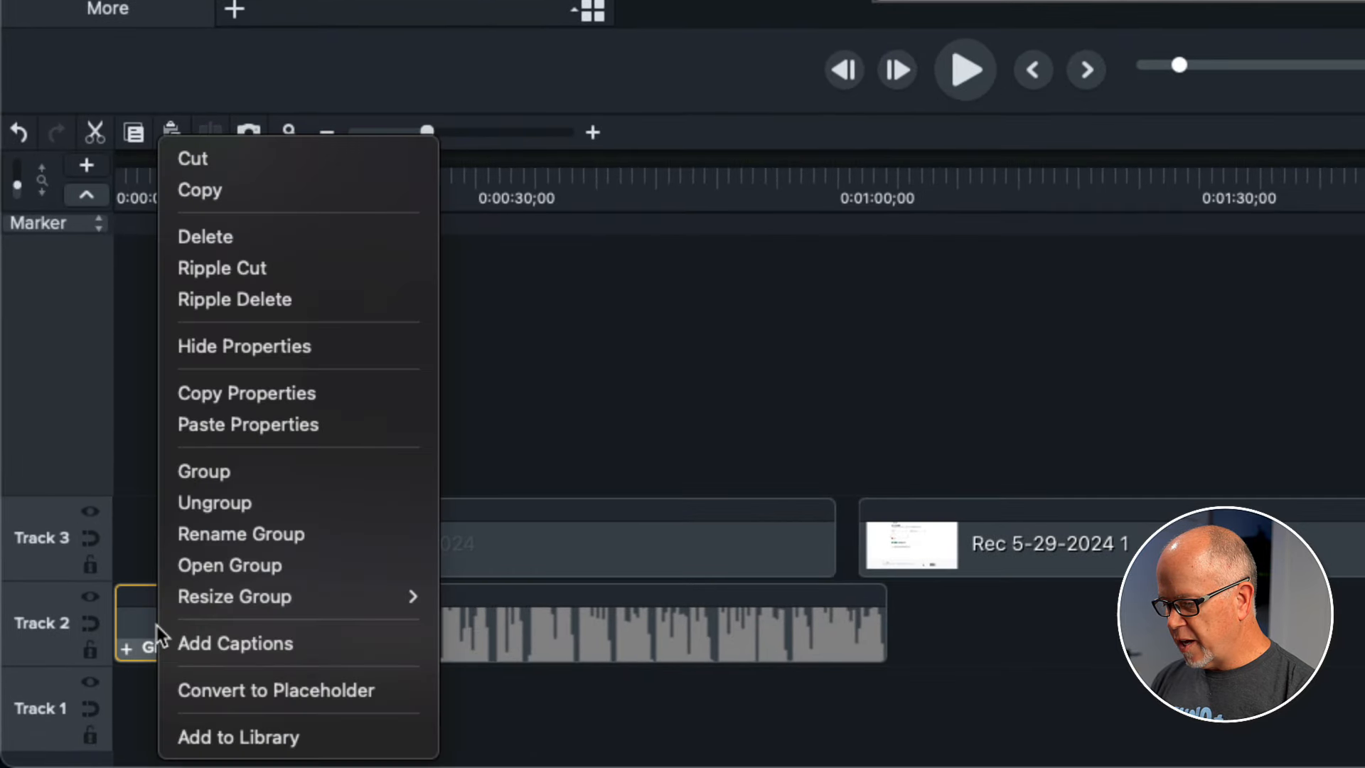
{"action": "left_click", "coordinate": [249, 510]}
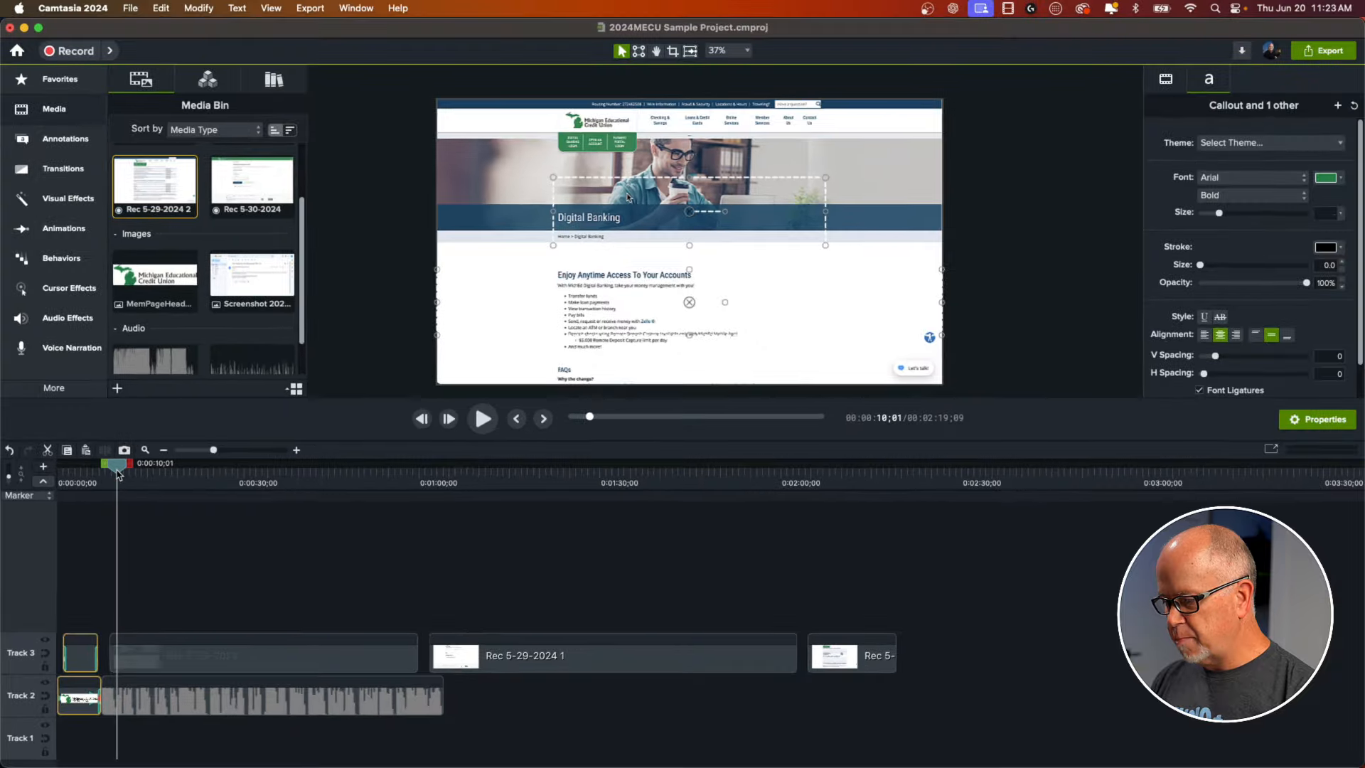
{"action": "left_click_drag", "start_coordinate": [221, 205], "coordinate": [143, 212]}
{"action": "left_click_drag", "start_coordinate": [76, 475], "coordinate": [114, 489]}
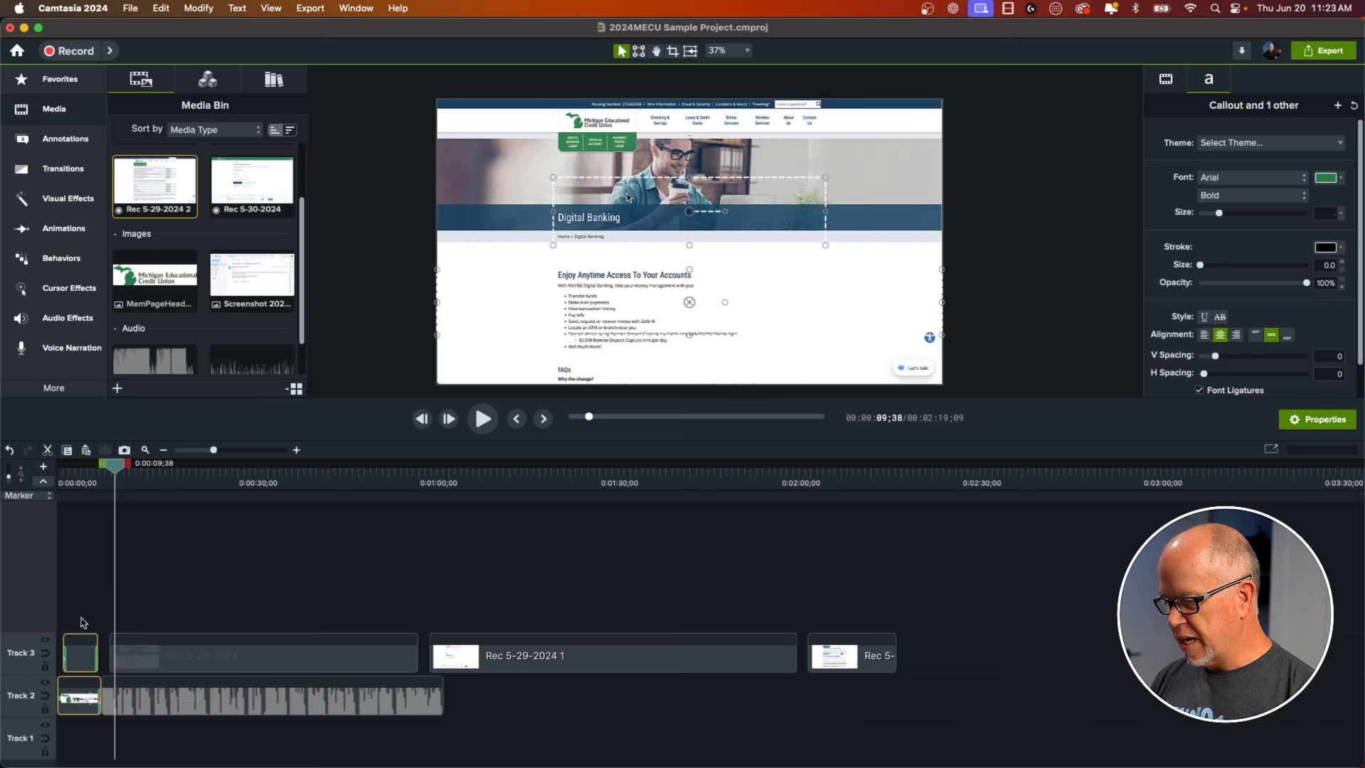
{"action": "key", "text": "super+g"}
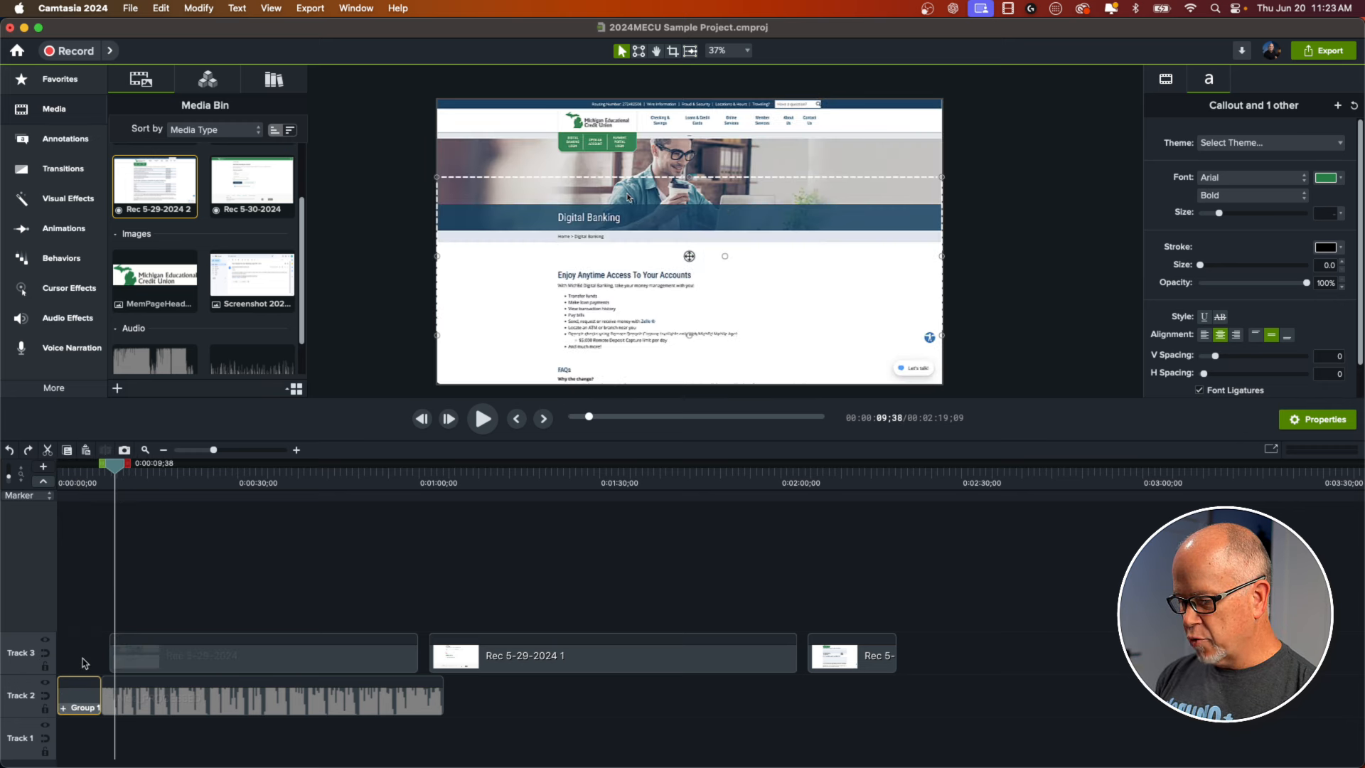
{"action": "left_click_drag", "start_coordinate": [117, 475], "coordinate": [90, 475]}
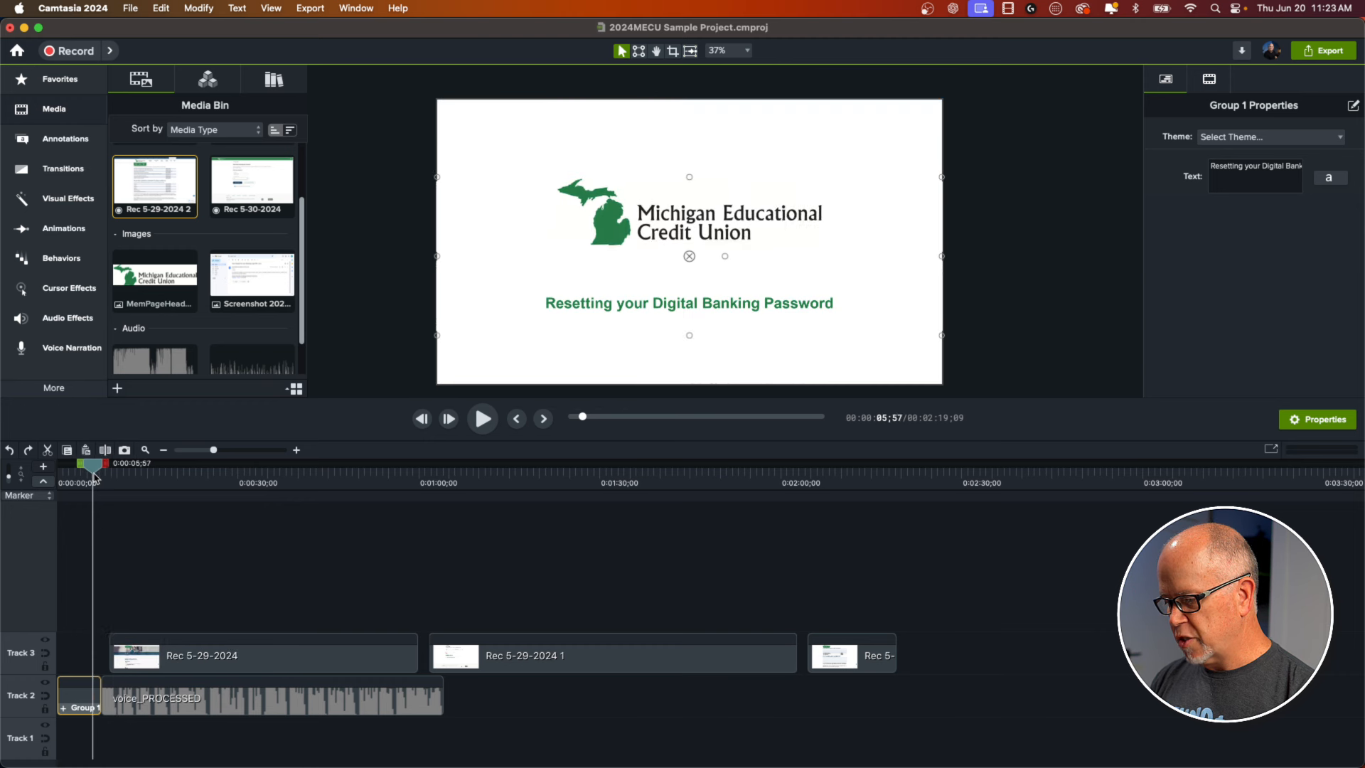
{"action": "left_click", "coordinate": [153, 706]}
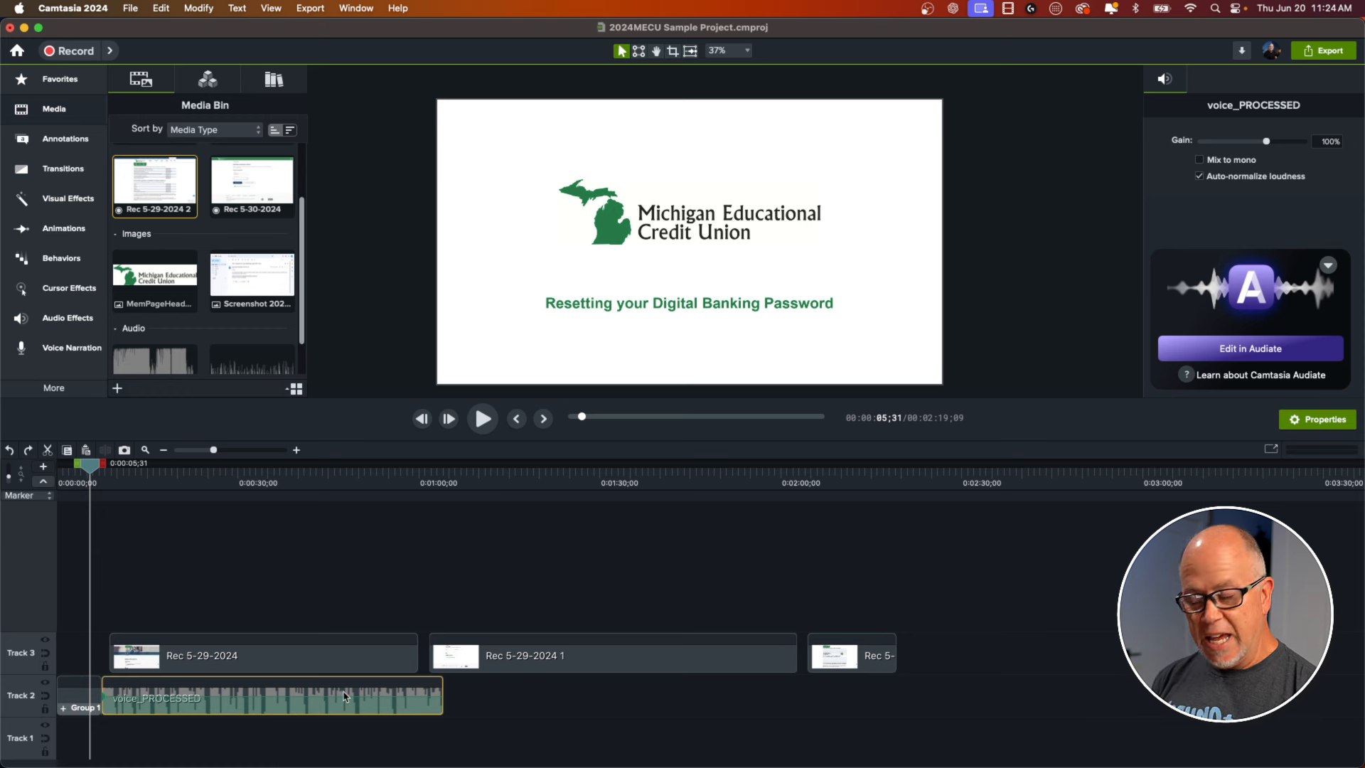
{"action": "left_click_drag", "start_coordinate": [211, 630], "coordinate": [796, 659]}
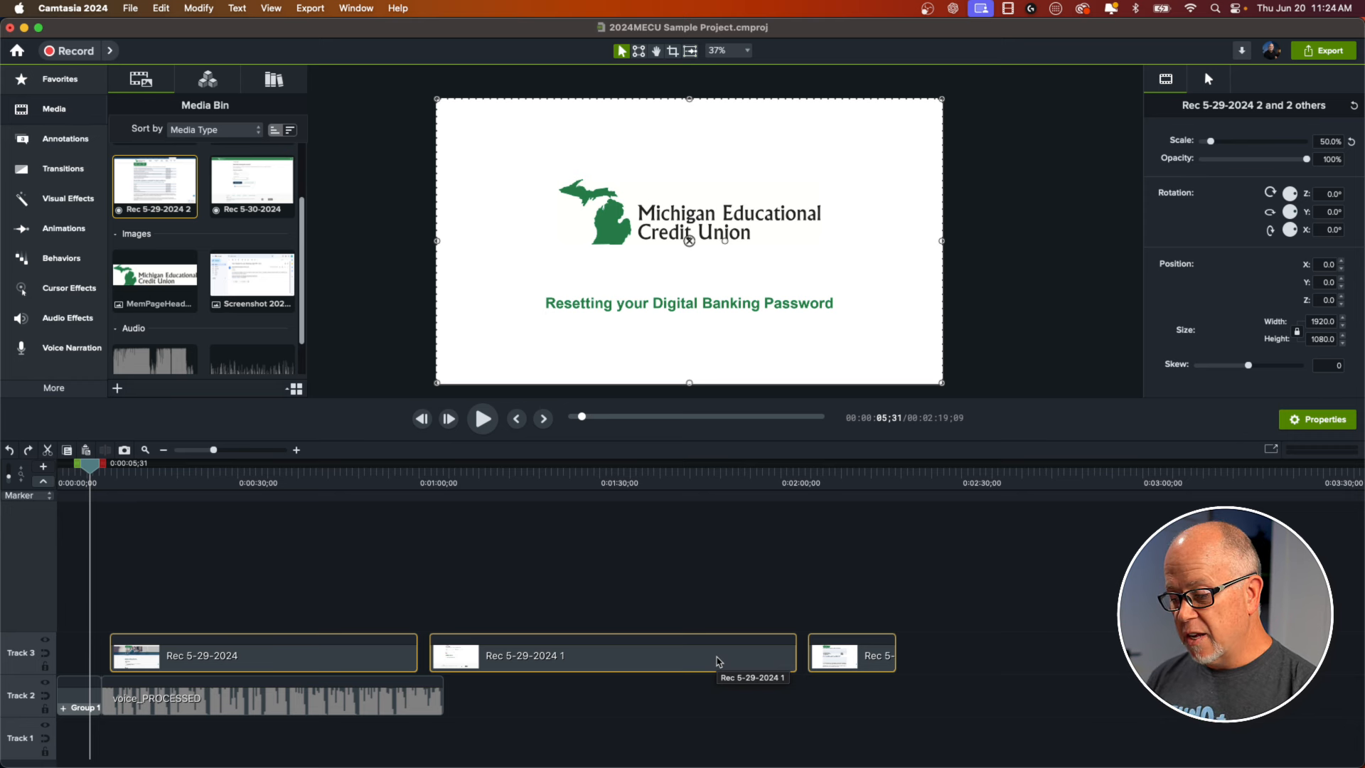
- Select the voice narration, play it from about 14 seconds, and position the playhead at the pause near 15;55
{"action": "left_click", "coordinate": [241, 708]}
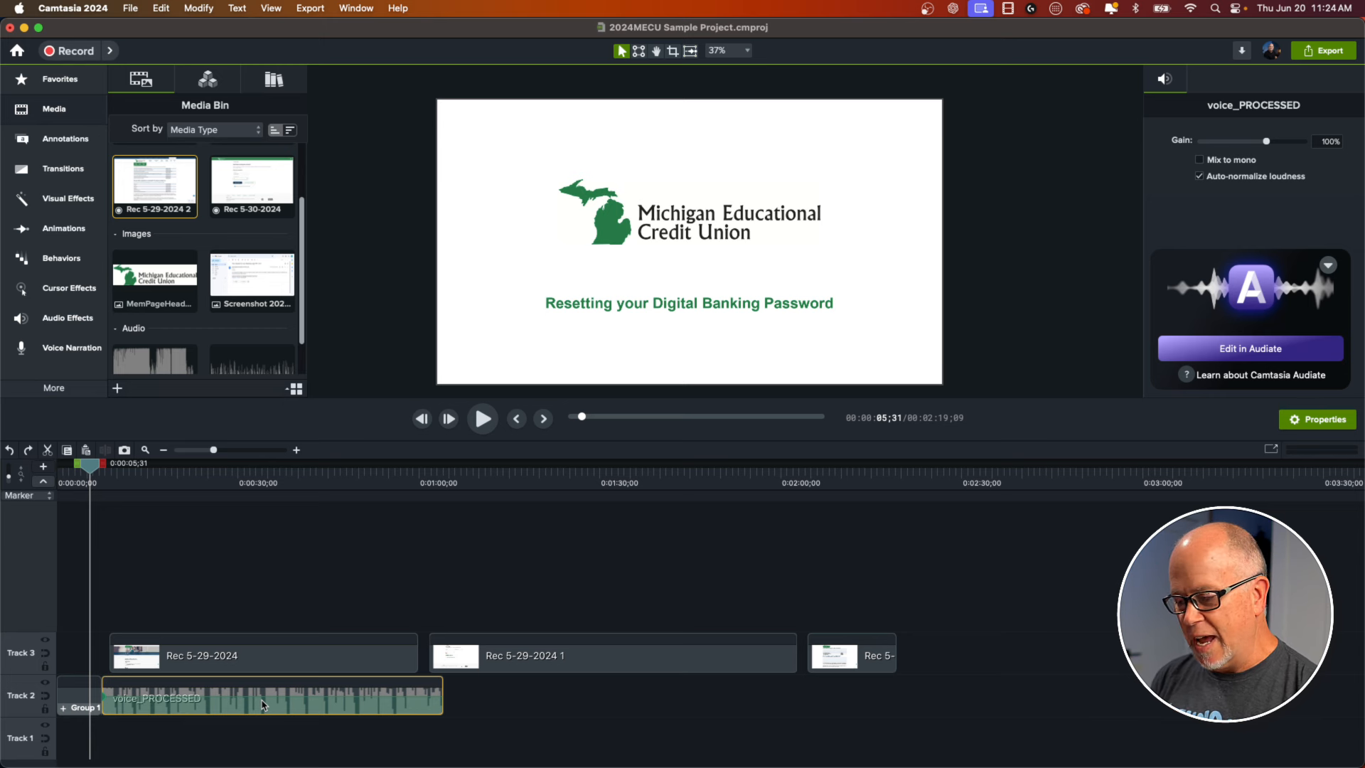
{"action": "left_click_drag", "start_coordinate": [142, 476], "coordinate": [185, 475]}
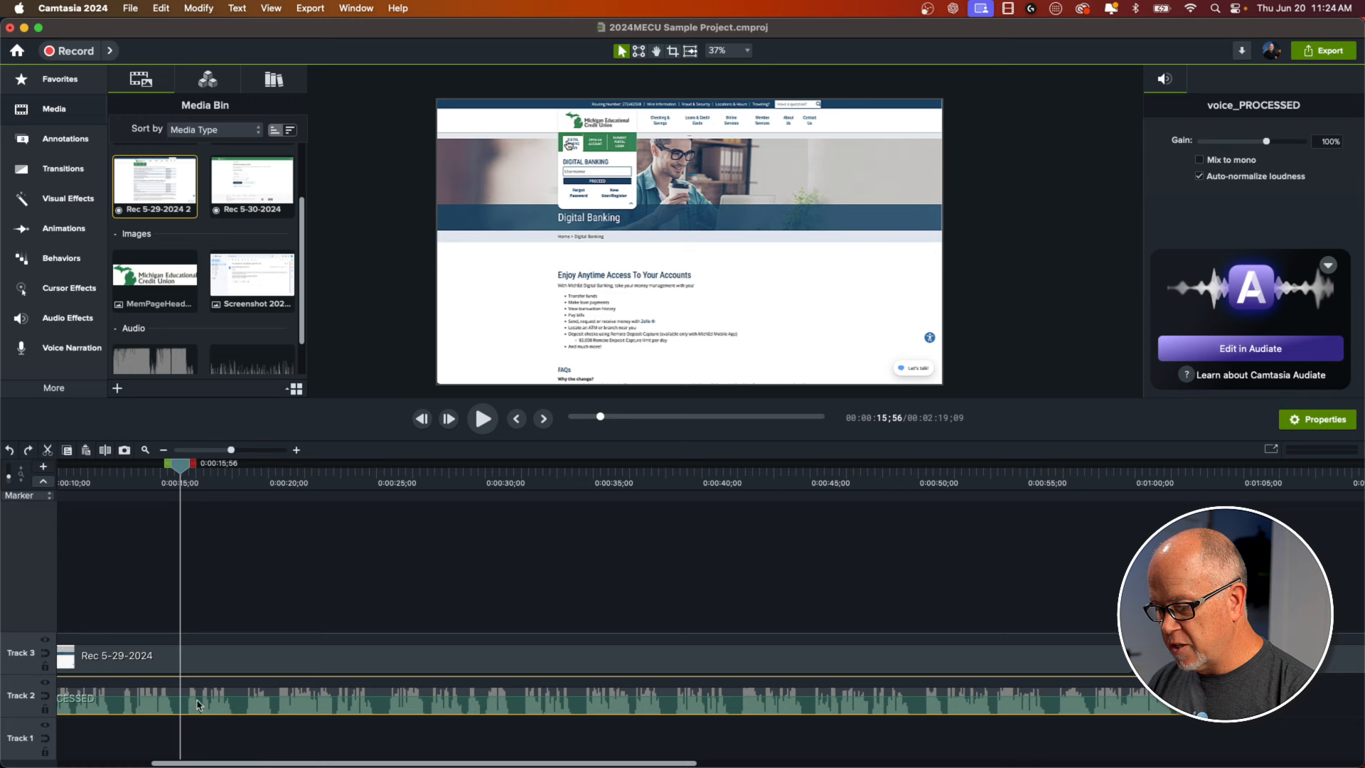
{"action": "left_click", "coordinate": [148, 481]}
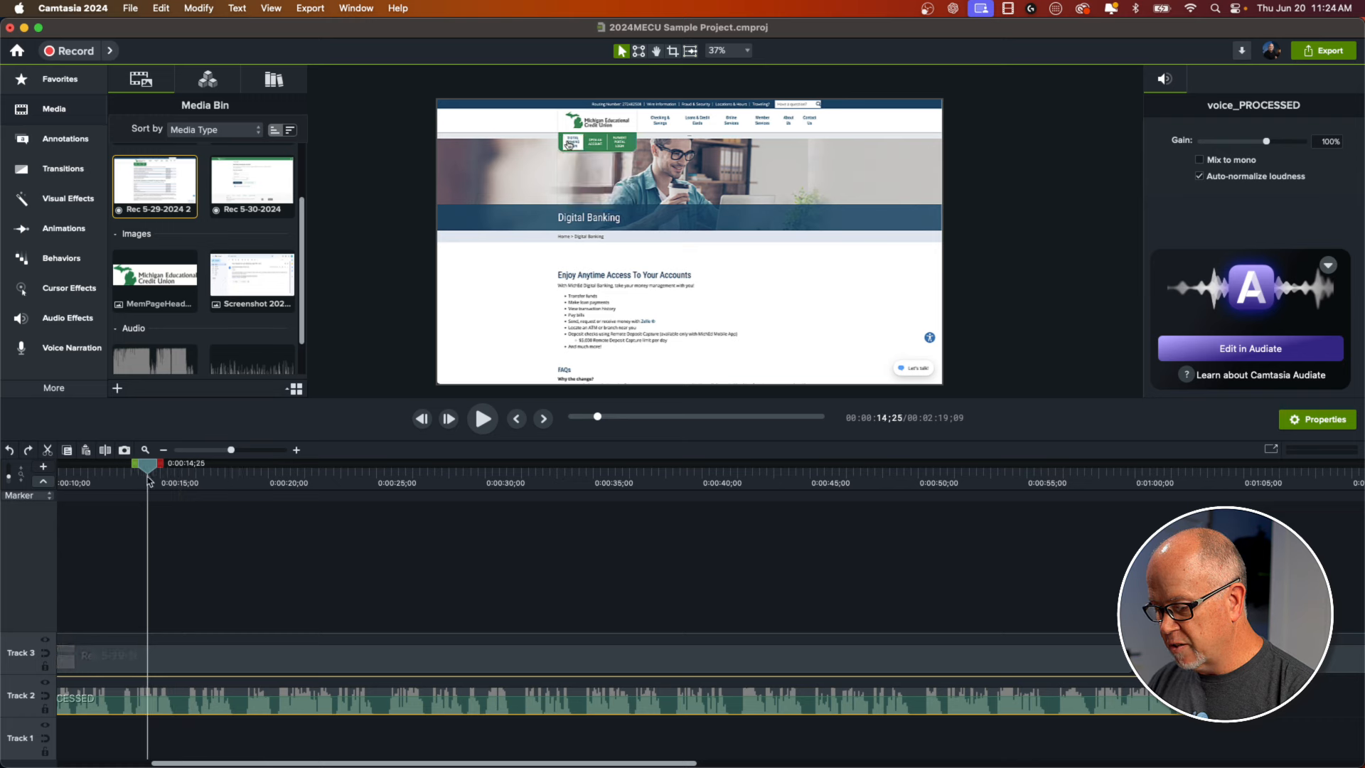
{"action": "key", "text": "space"}
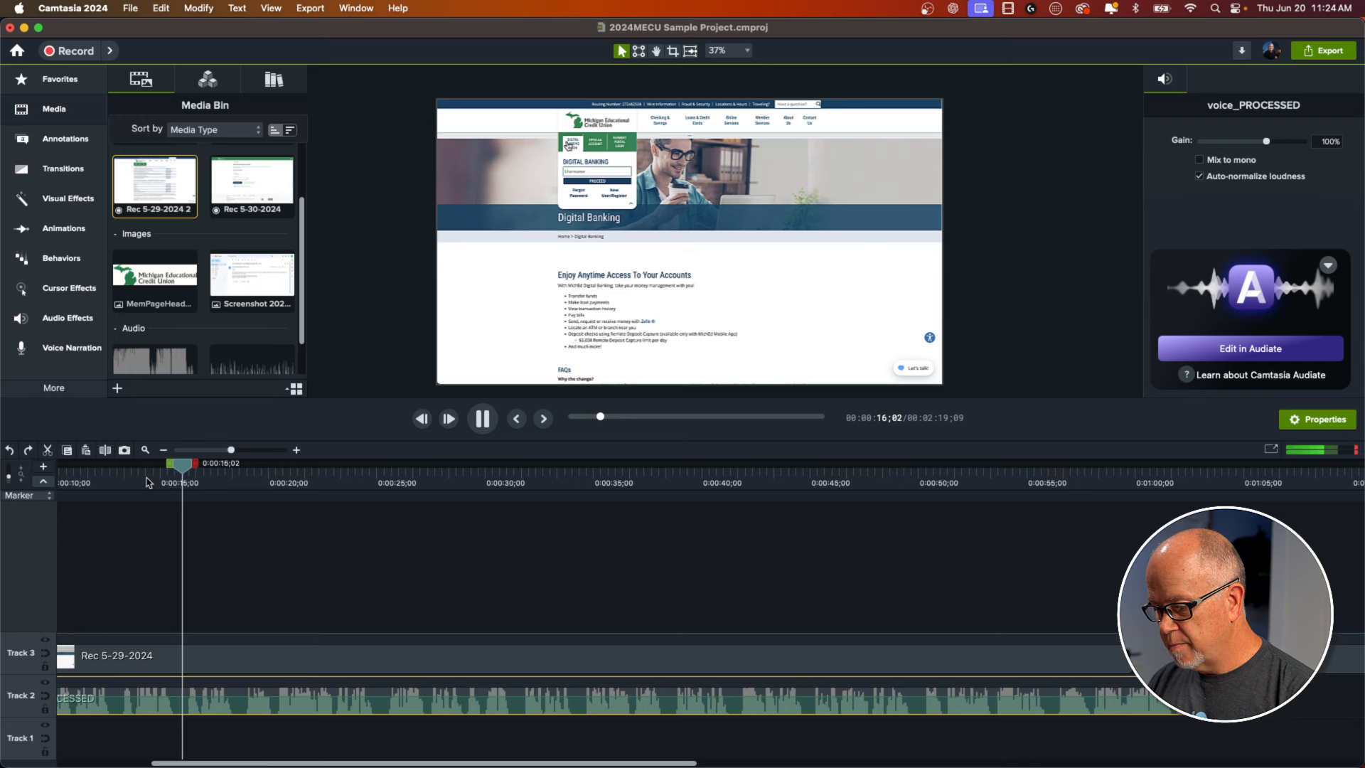
{"action": "key", "text": "space"}
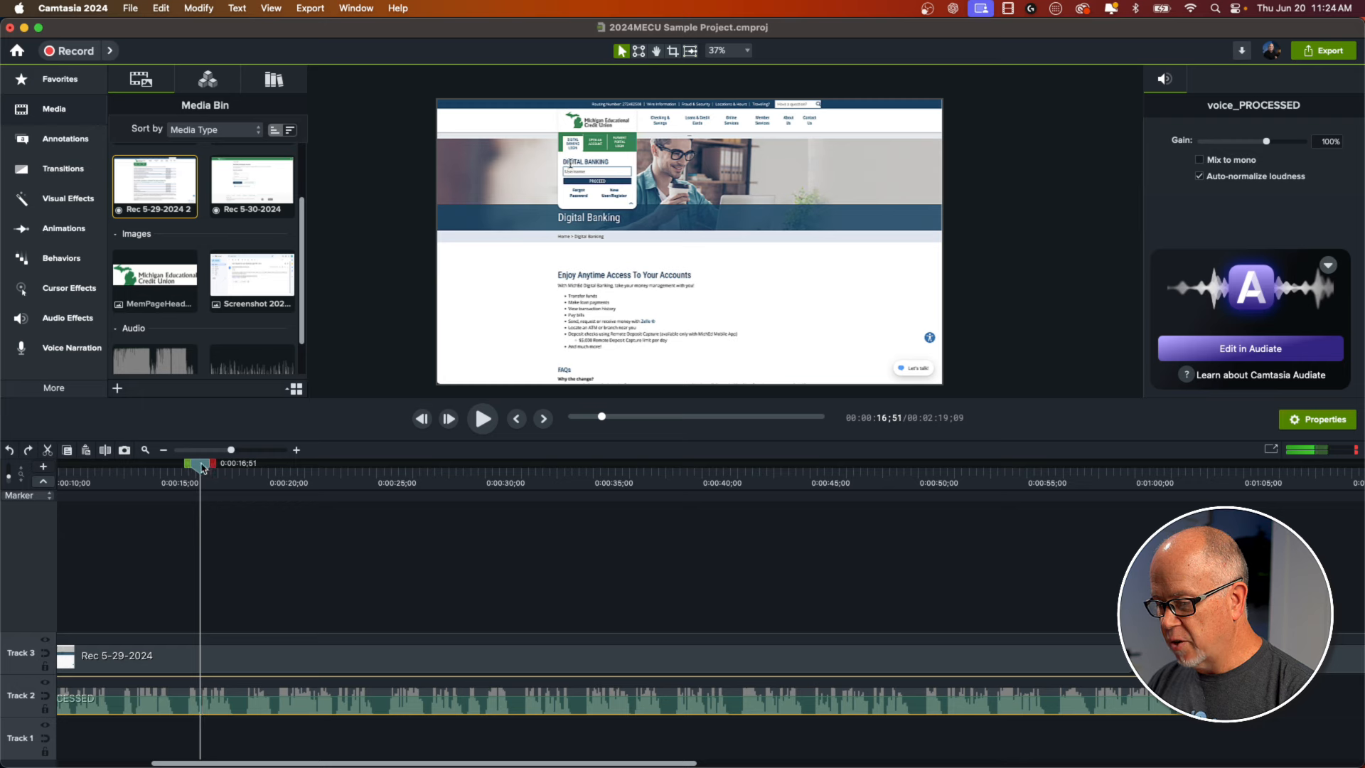
{"action": "left_click_drag", "start_coordinate": [202, 467], "coordinate": [181, 466]}
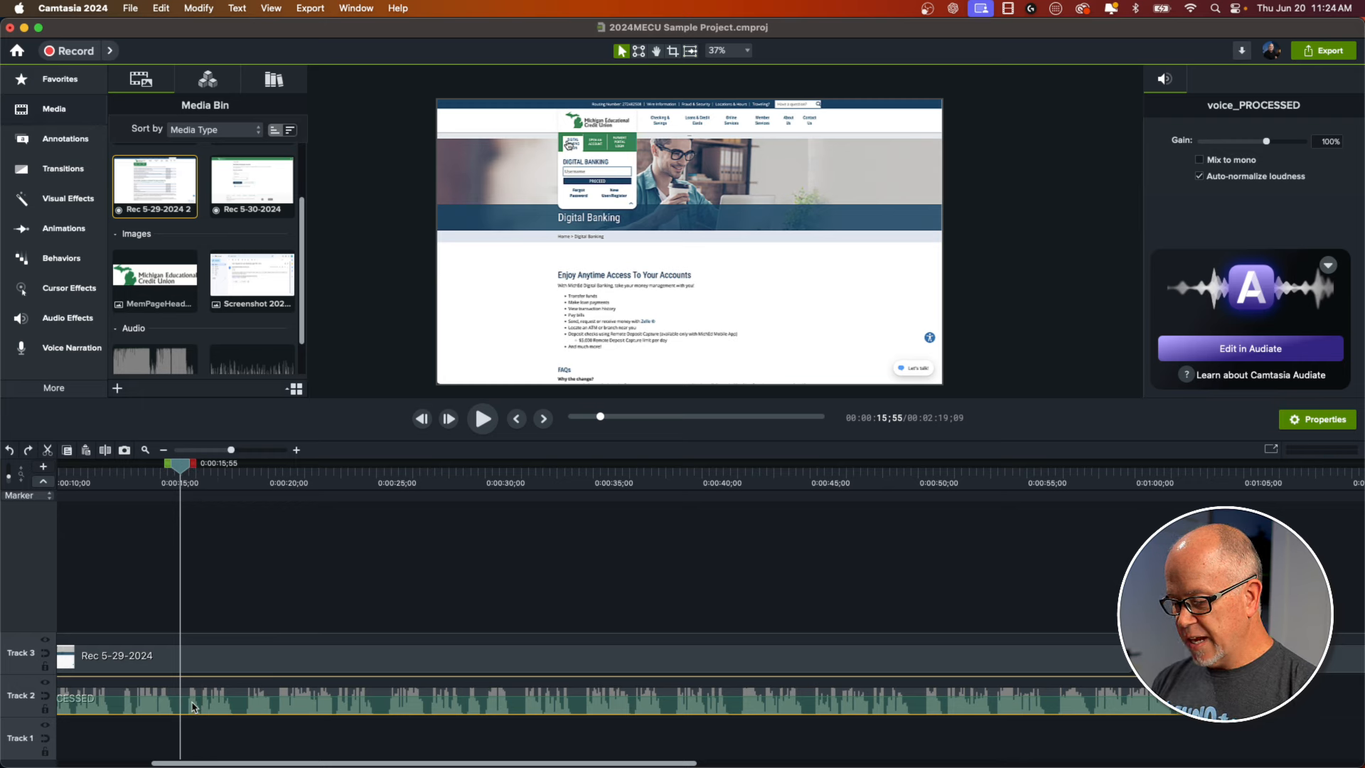
- Try splitting the voice narration at 15;55 and moving its second part away to open a gap, and undo both edits
{"action": "key", "text": "s"}
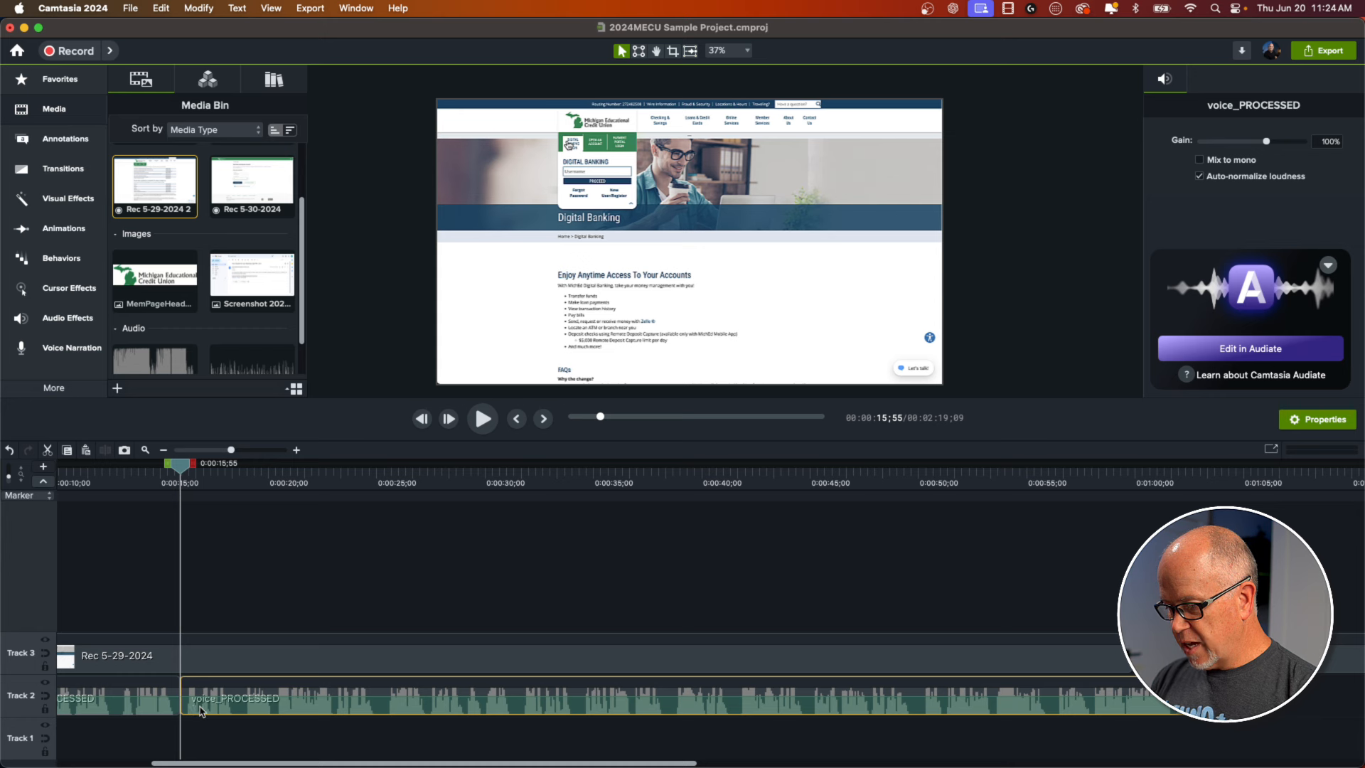
{"action": "left_click_drag", "start_coordinate": [200, 711], "coordinate": [237, 699]}
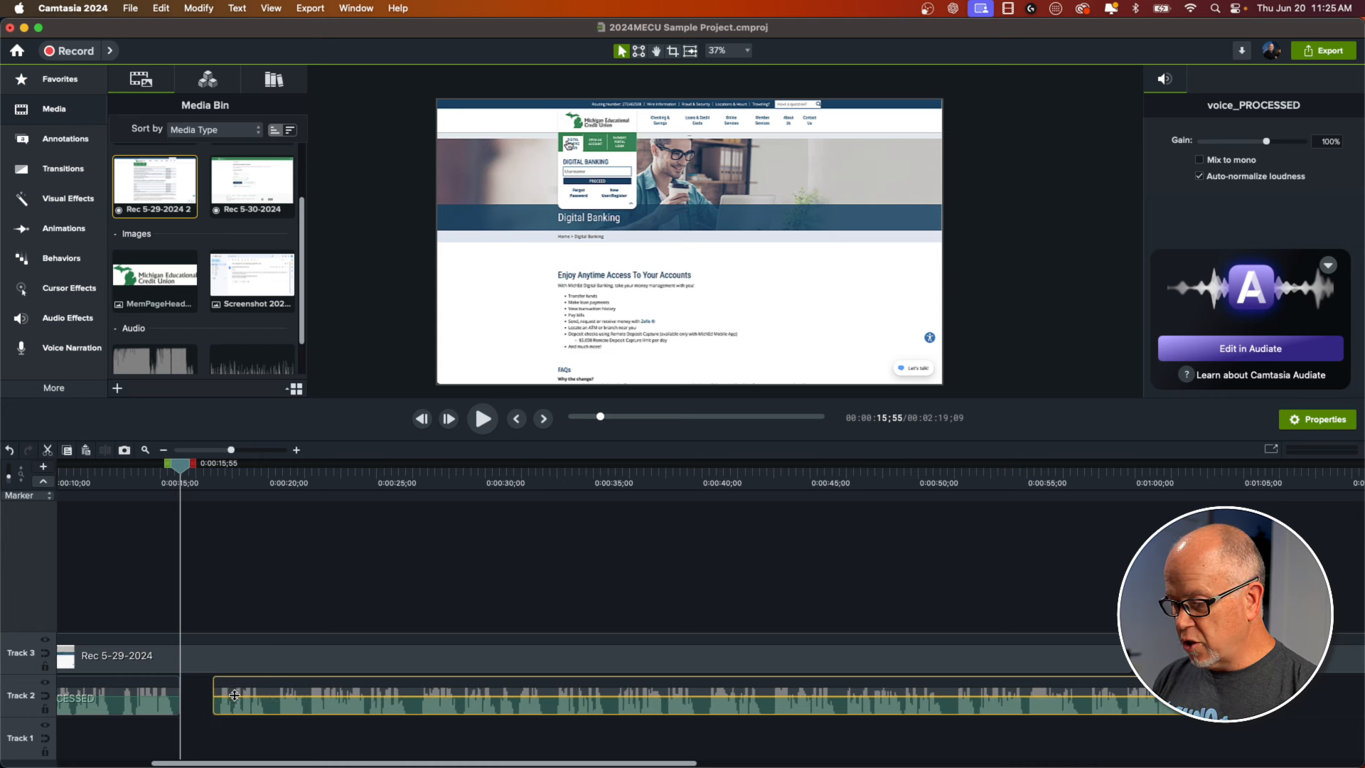
{"action": "key", "text": "super+z"}
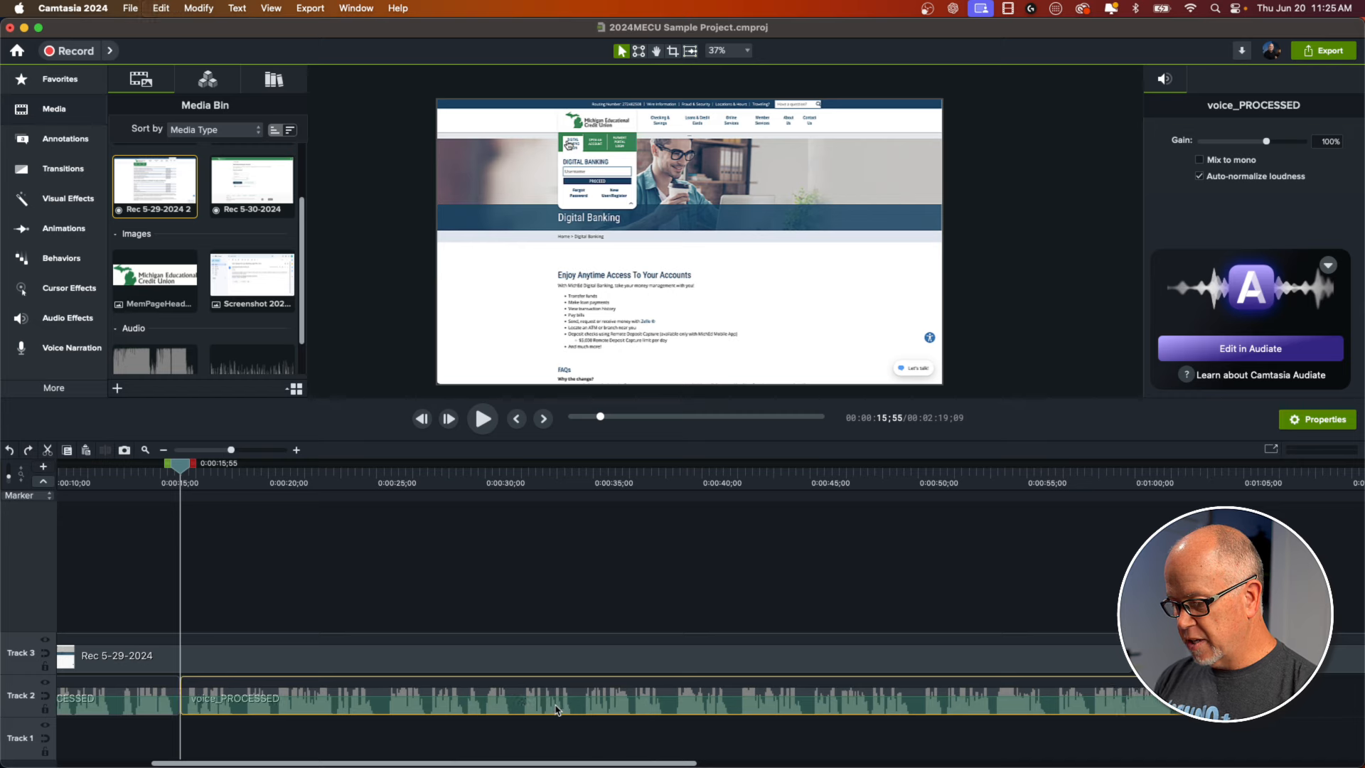
{"action": "key", "text": "super+z"}
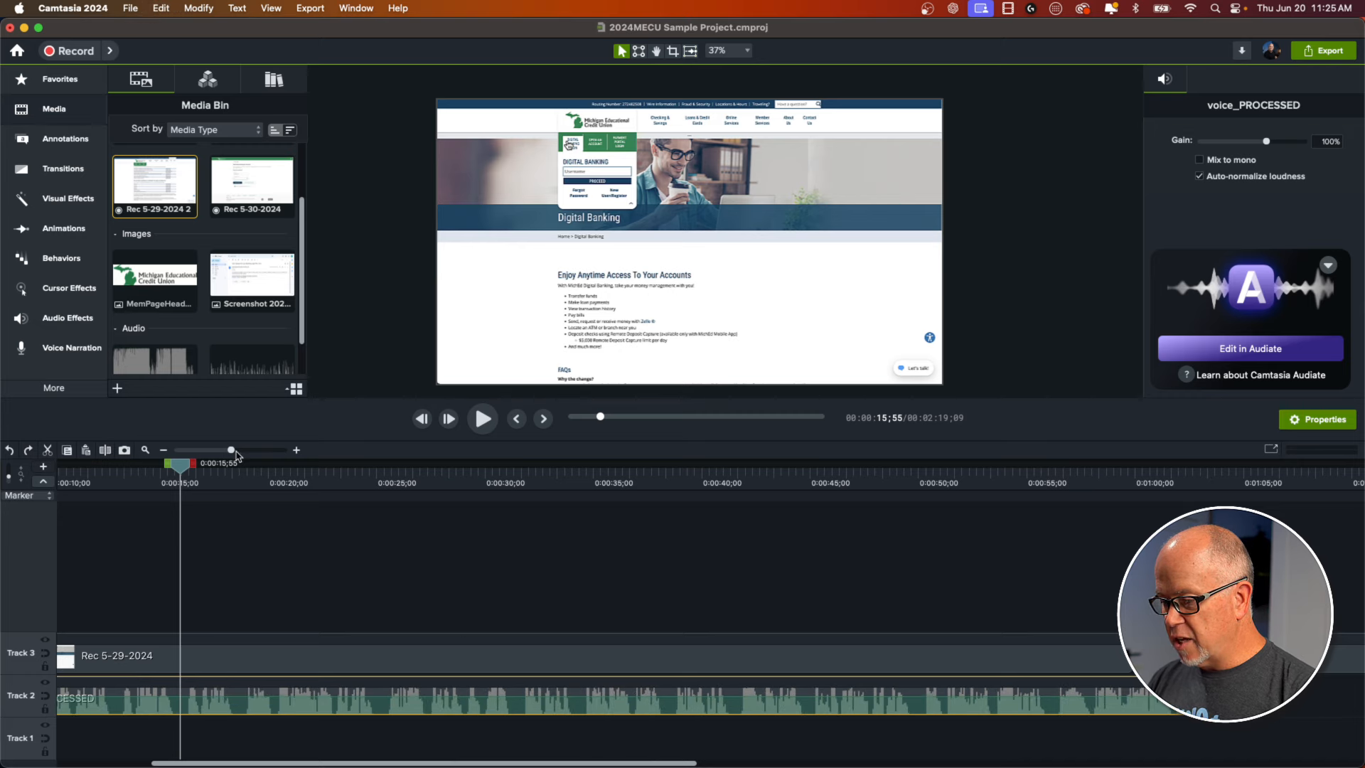
- Add Clip Speed to the Rec 5-29-2024 recording on Track 3
{"action": "left_click_drag", "start_coordinate": [232, 451], "coordinate": [217, 450]}
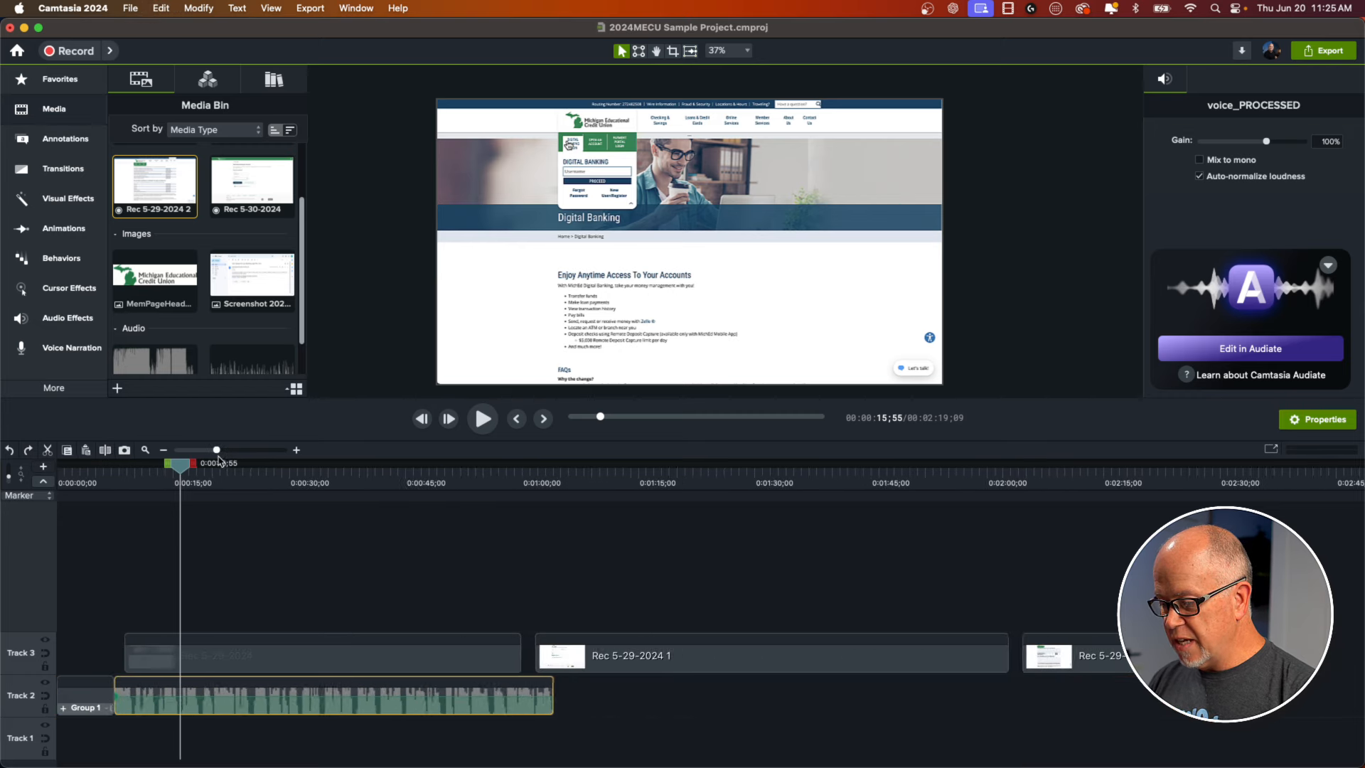
{"action": "left_click", "coordinate": [288, 668]}
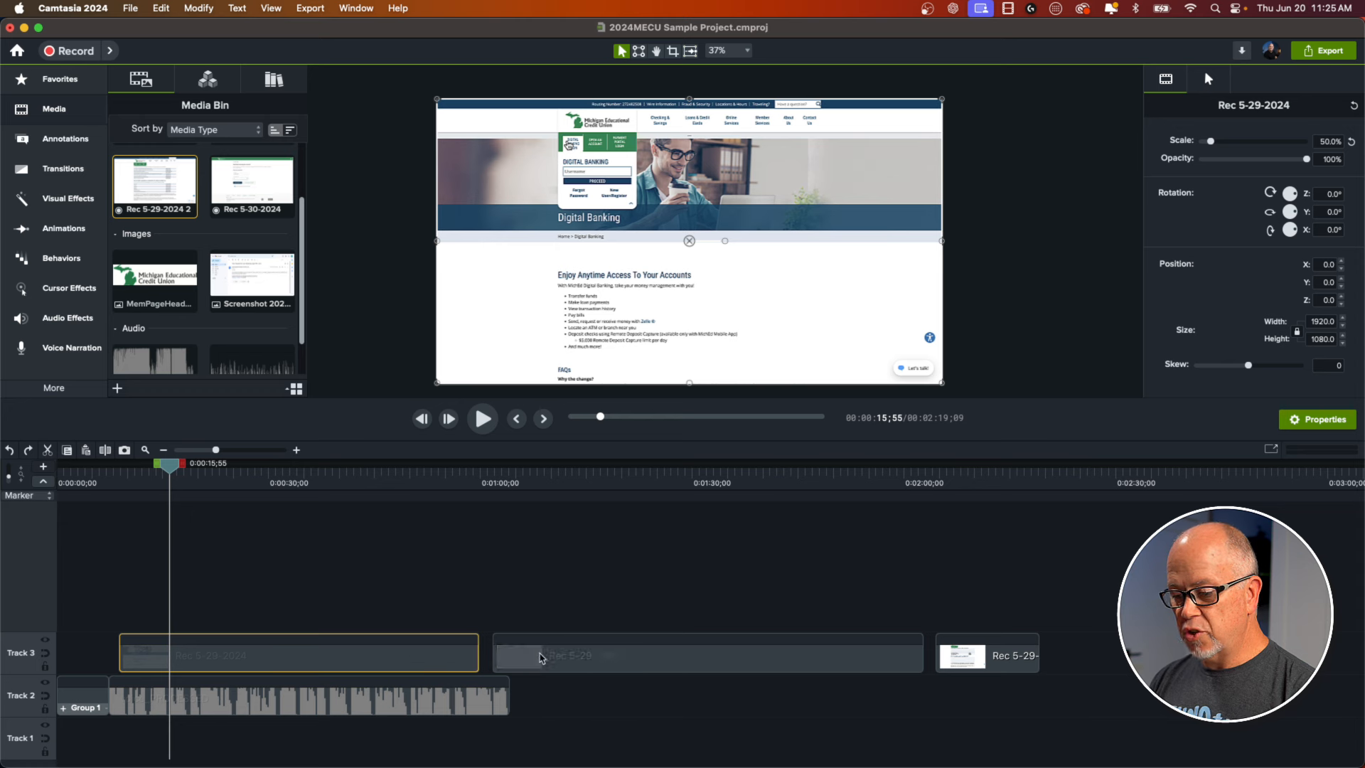
{"action": "left_click", "coordinate": [589, 664]}
{"action": "left_click", "coordinate": [295, 659]}
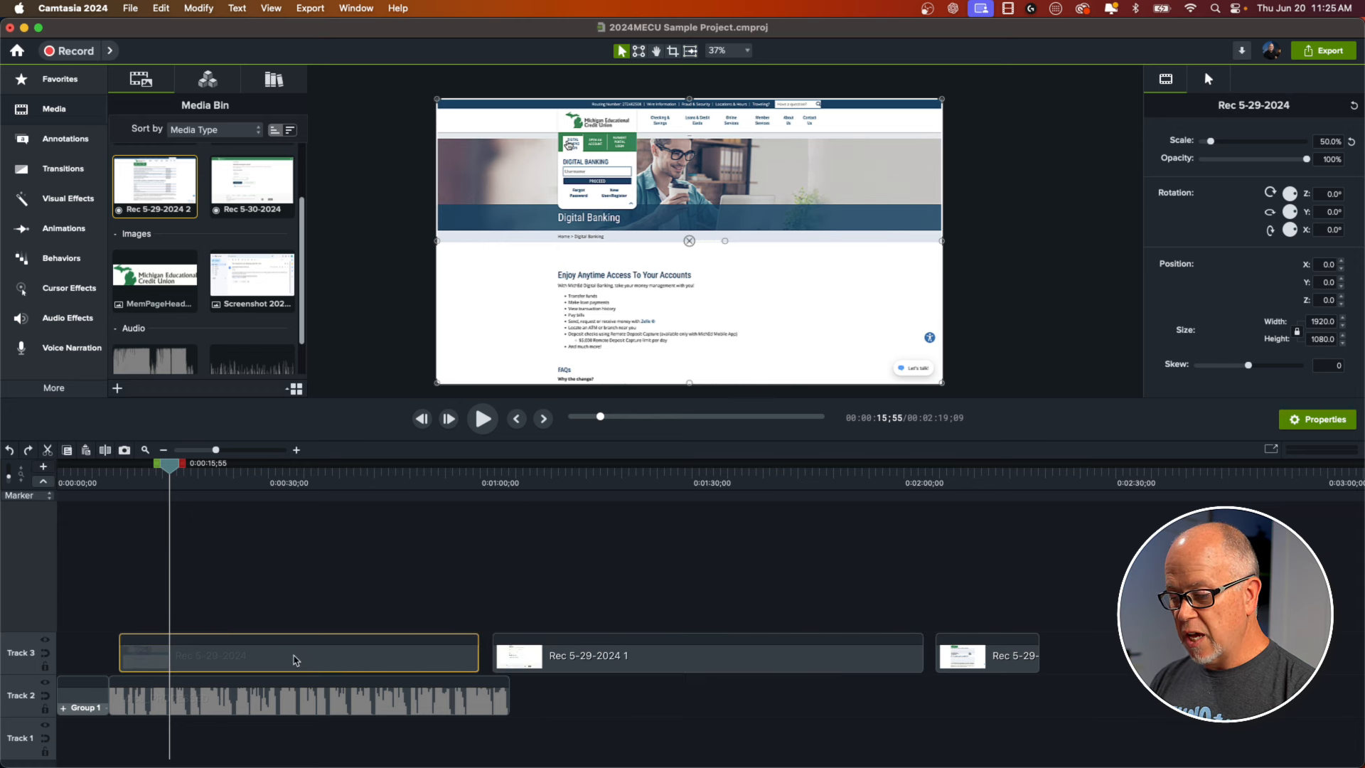
{"action": "right_click", "coordinate": [292, 659]}
{"action": "left_click", "coordinate": [332, 666]}
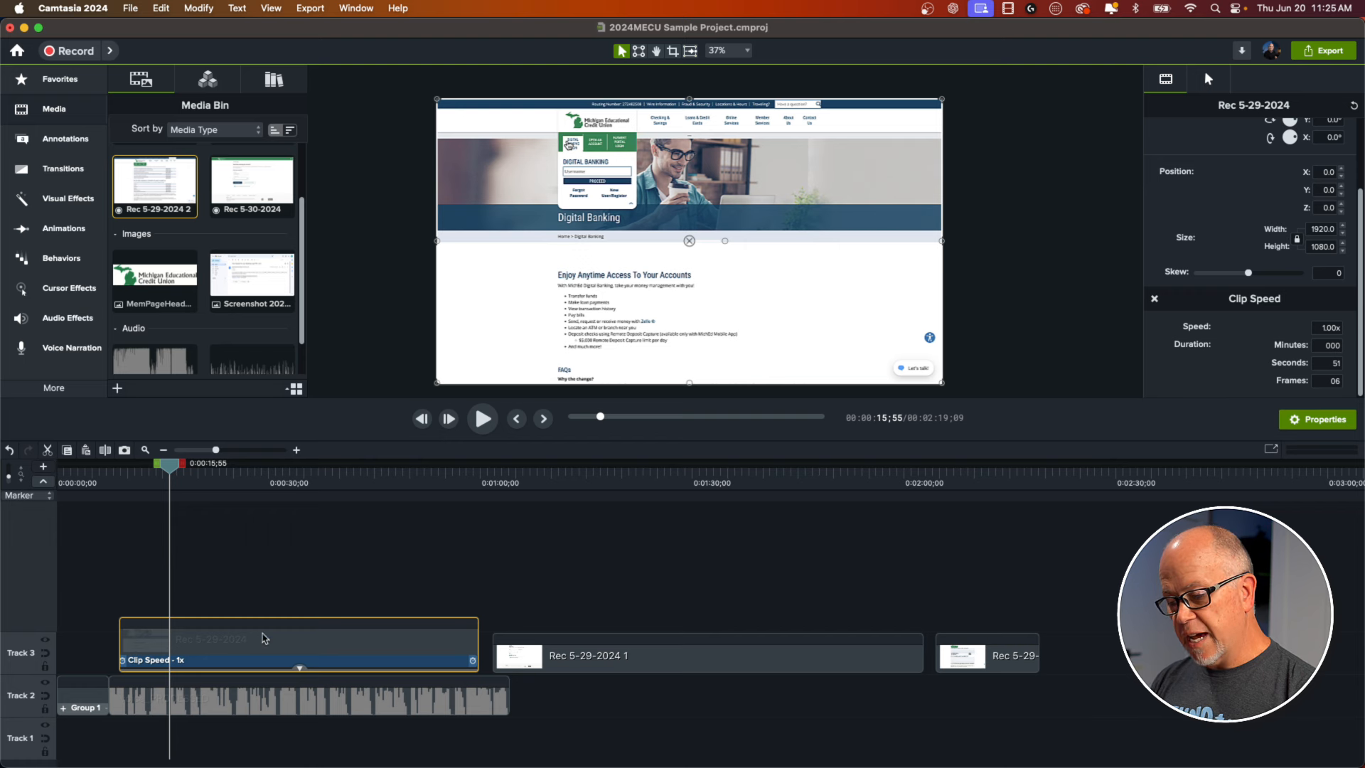
- Try speeding up the Rec 5-29-2024 recording by shortening its clip speed span, and undo the change
{"action": "left_click_drag", "start_coordinate": [473, 663], "coordinate": [421, 683]}
{"action": "key", "text": "super+z"}
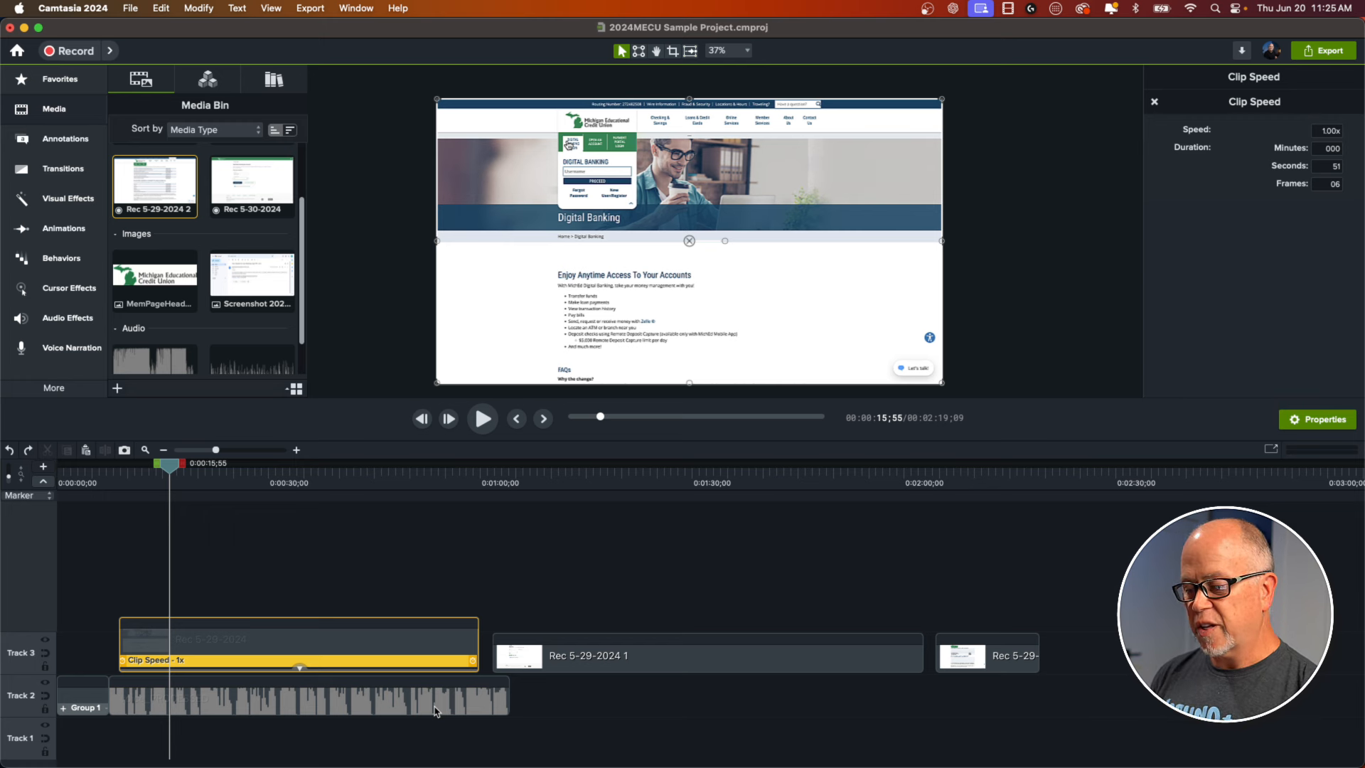
- Add the MA_juqboxmusic_LightTheWay audio to Track 1 at the start of the timeline
{"action": "left_click", "coordinate": [300, 585]}
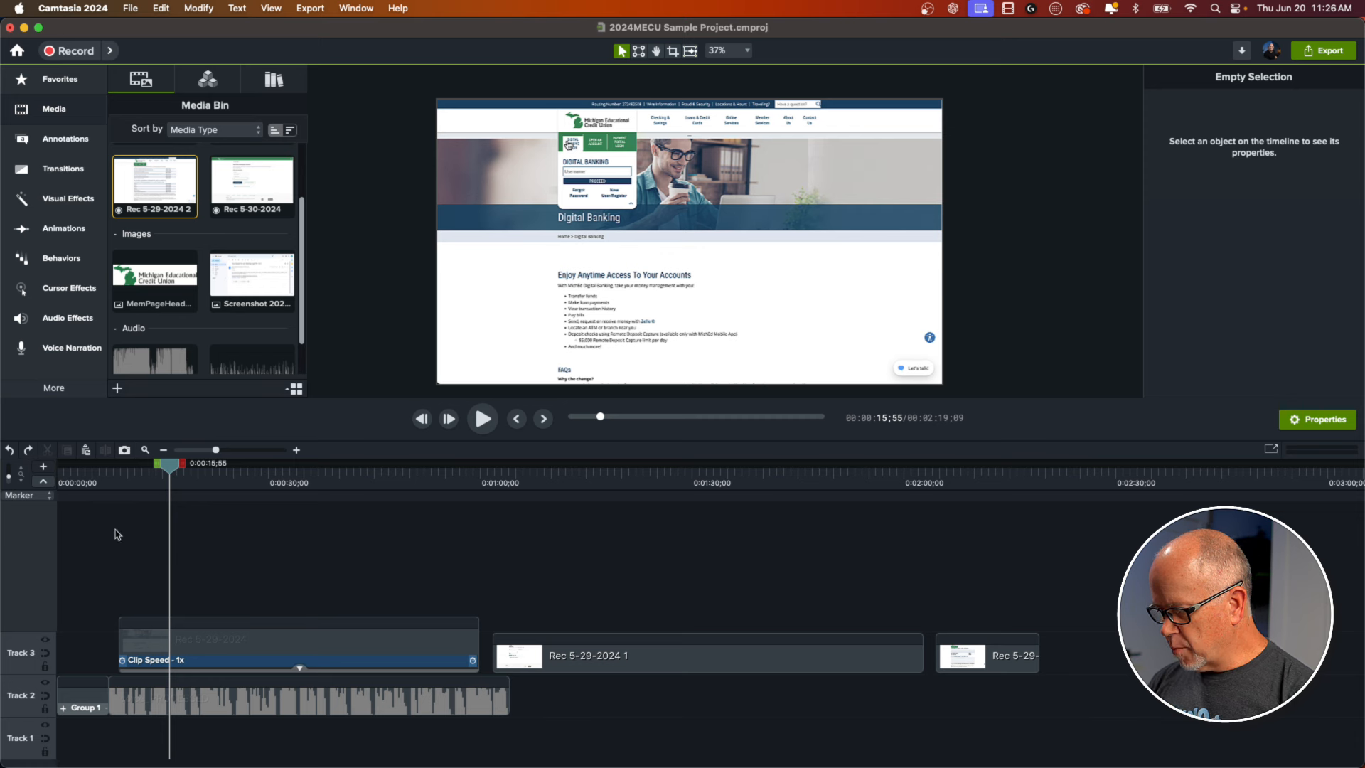
{"action": "scroll", "coordinate": [164, 326], "scroll_direction": "down", "scroll_amount": 2}
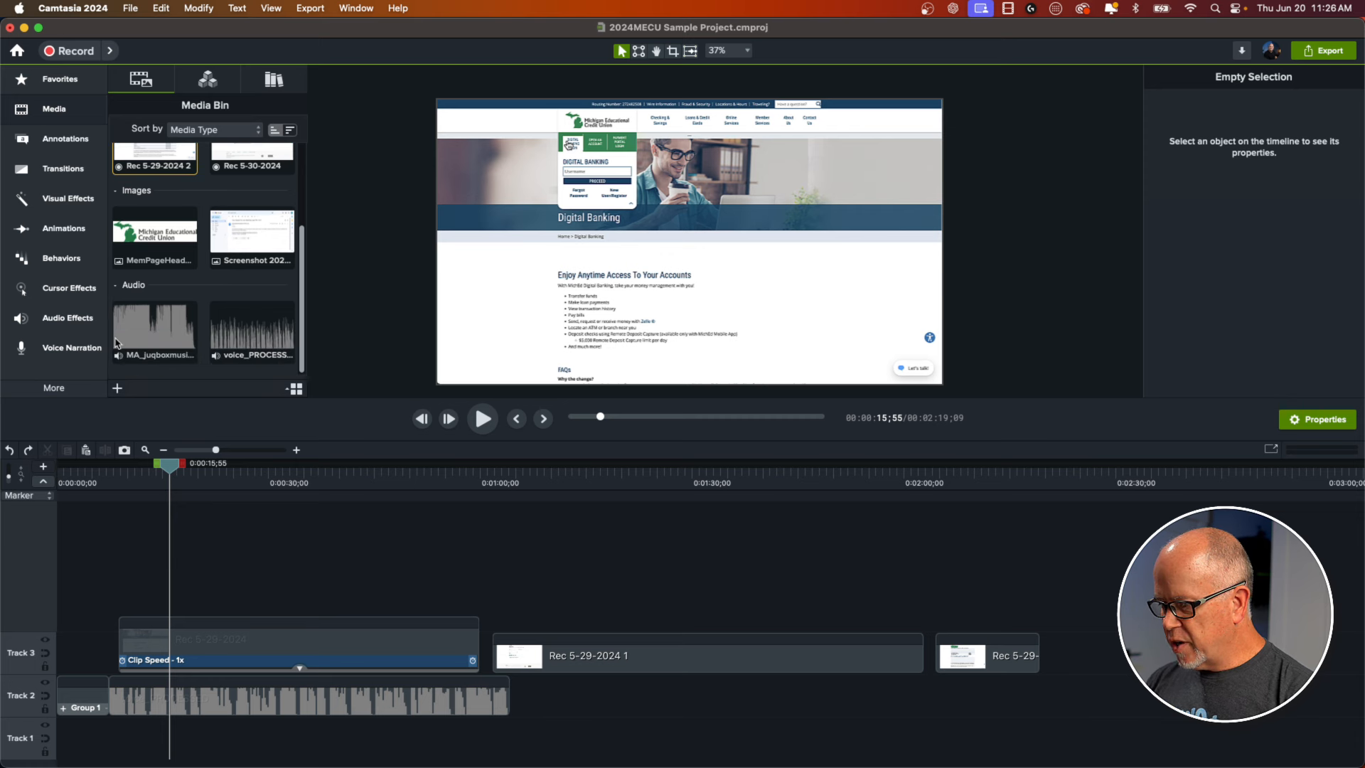
{"action": "left_click_drag", "start_coordinate": [152, 331], "coordinate": [60, 745]}
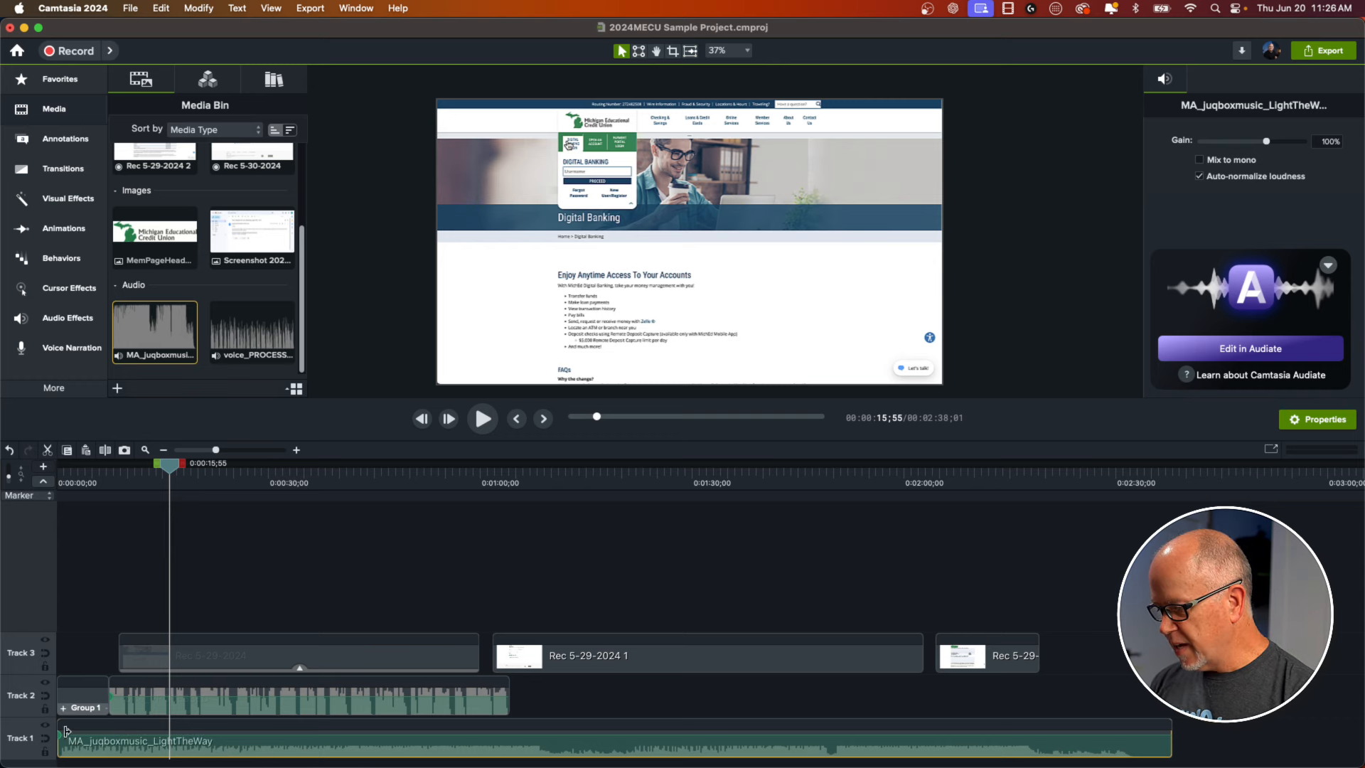
- Trim the end of the music clip on Track 1 back to about 1:18
{"action": "left_click", "coordinate": [290, 709]}
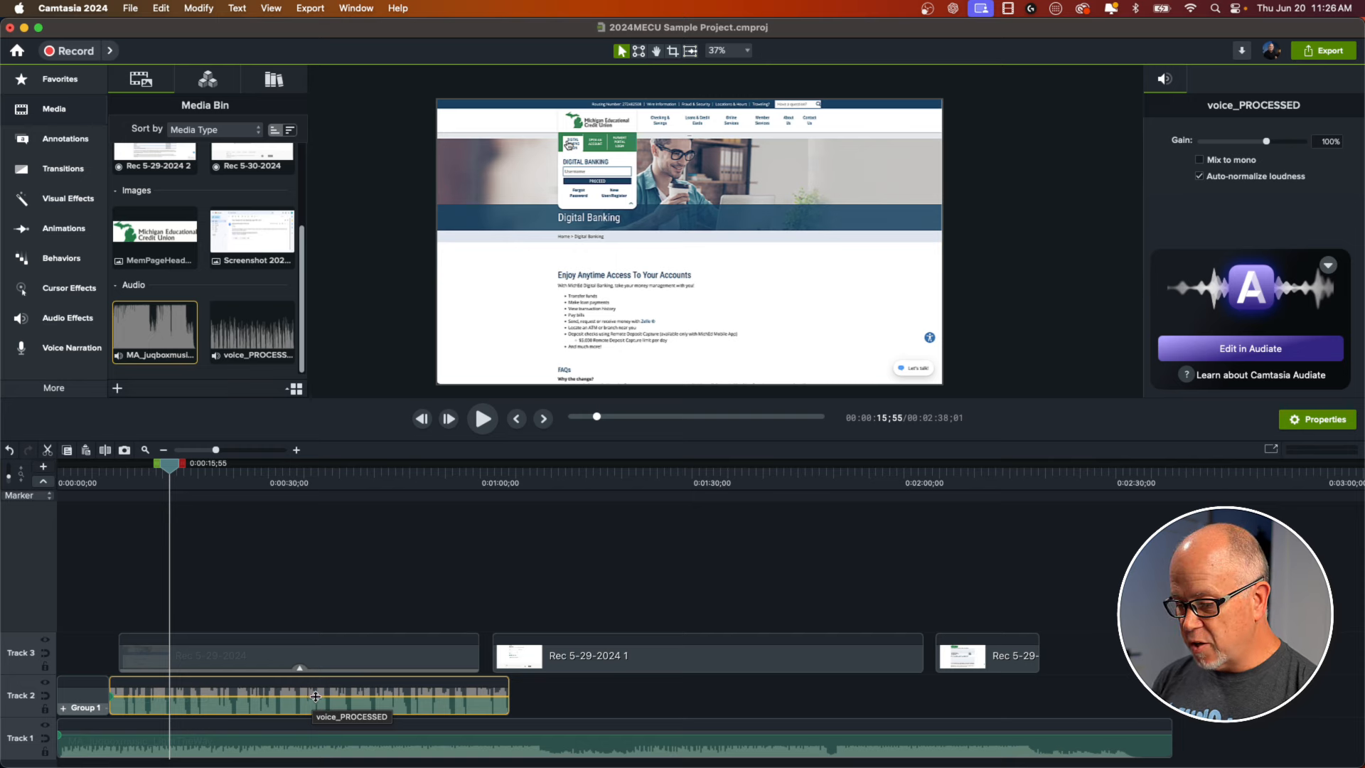
{"action": "left_click_drag", "start_coordinate": [375, 600], "coordinate": [1005, 649]}
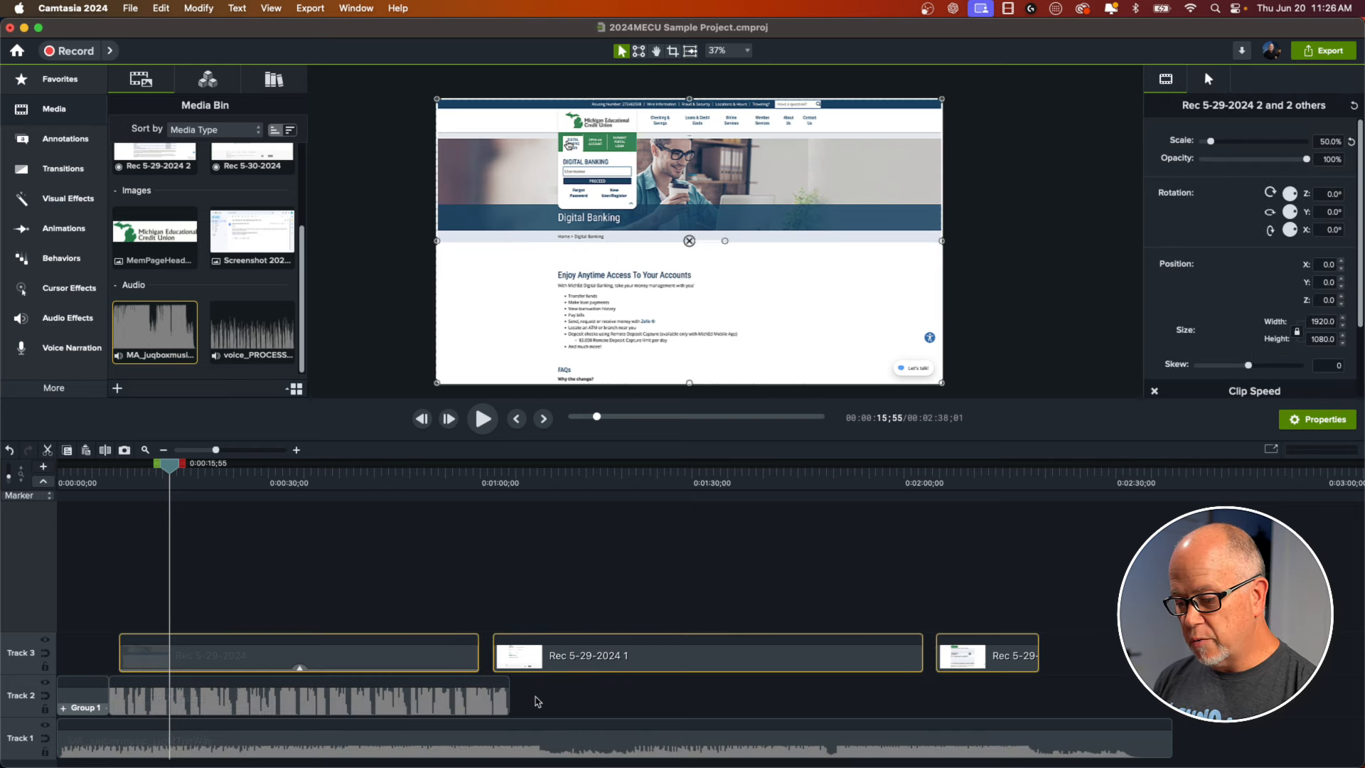
{"action": "left_click", "coordinate": [575, 478]}
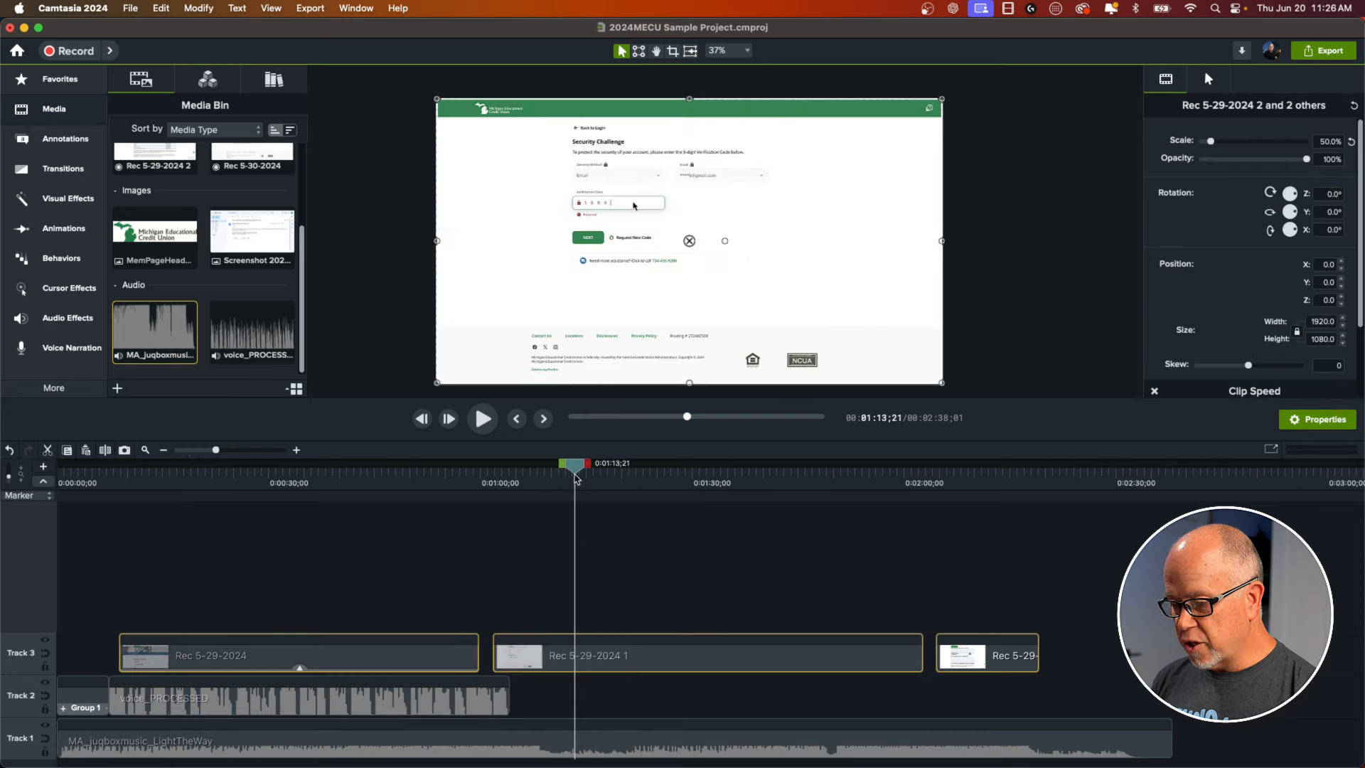
{"action": "left_click", "coordinate": [1162, 745]}
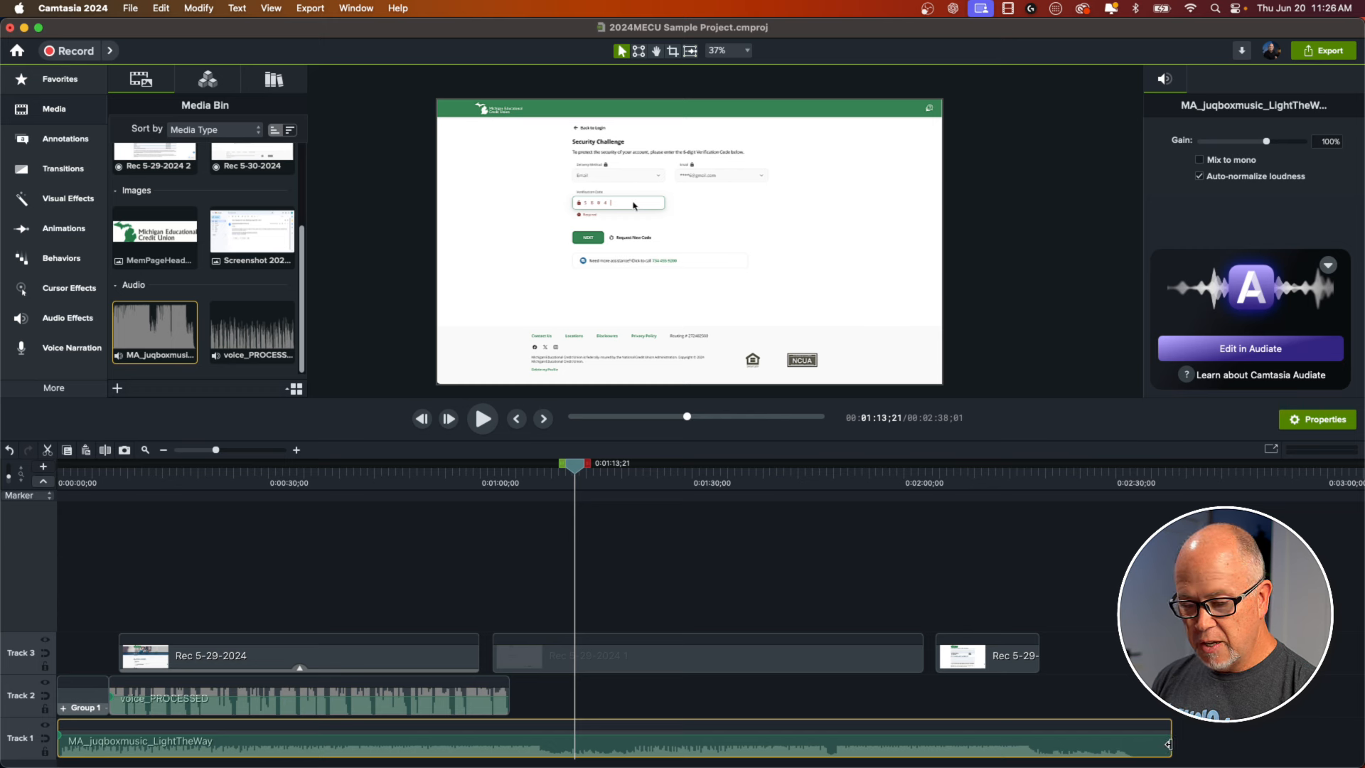
{"action": "left_click_drag", "start_coordinate": [1128, 745], "coordinate": [612, 760]}
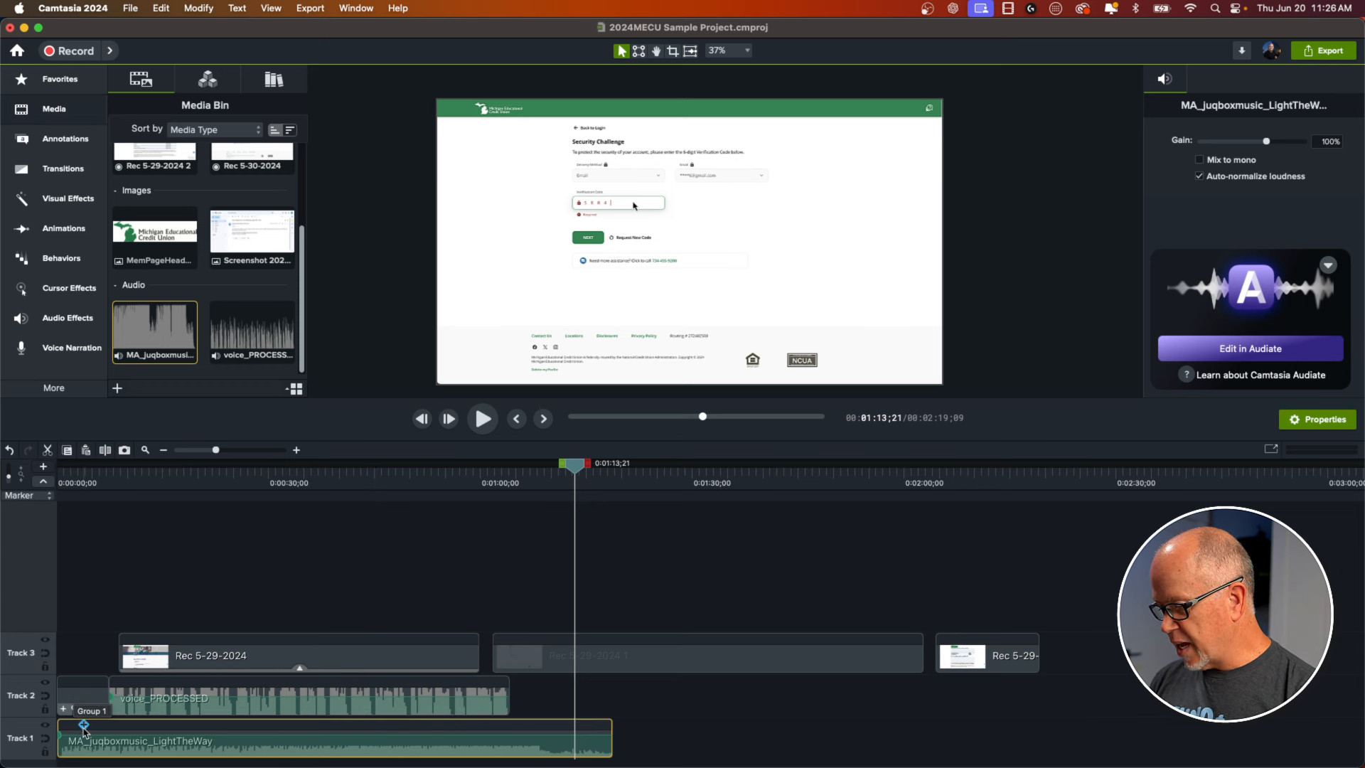
- Rename Track 1 as Music
{"action": "double_click", "coordinate": [21, 738]}
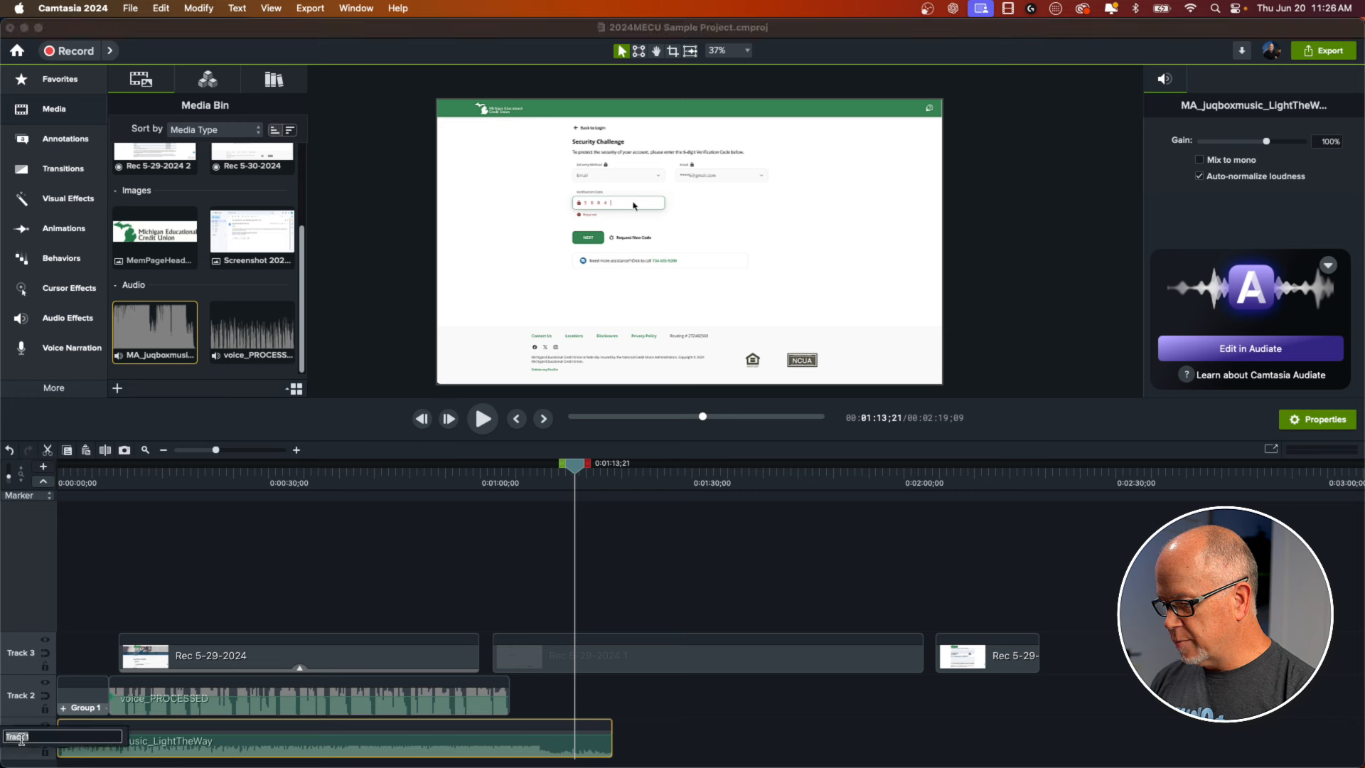
{"action": "type", "text": "Music"}
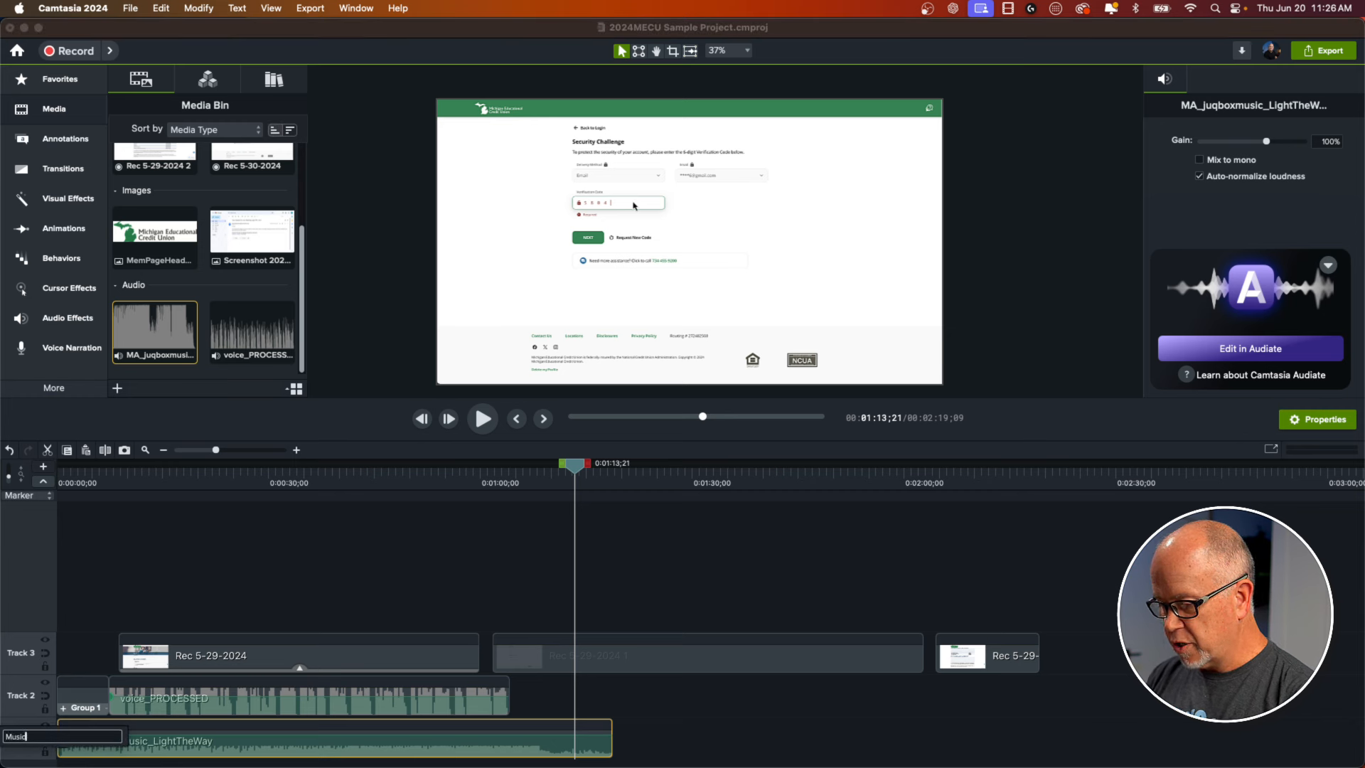
{"action": "key", "text": "Return"}
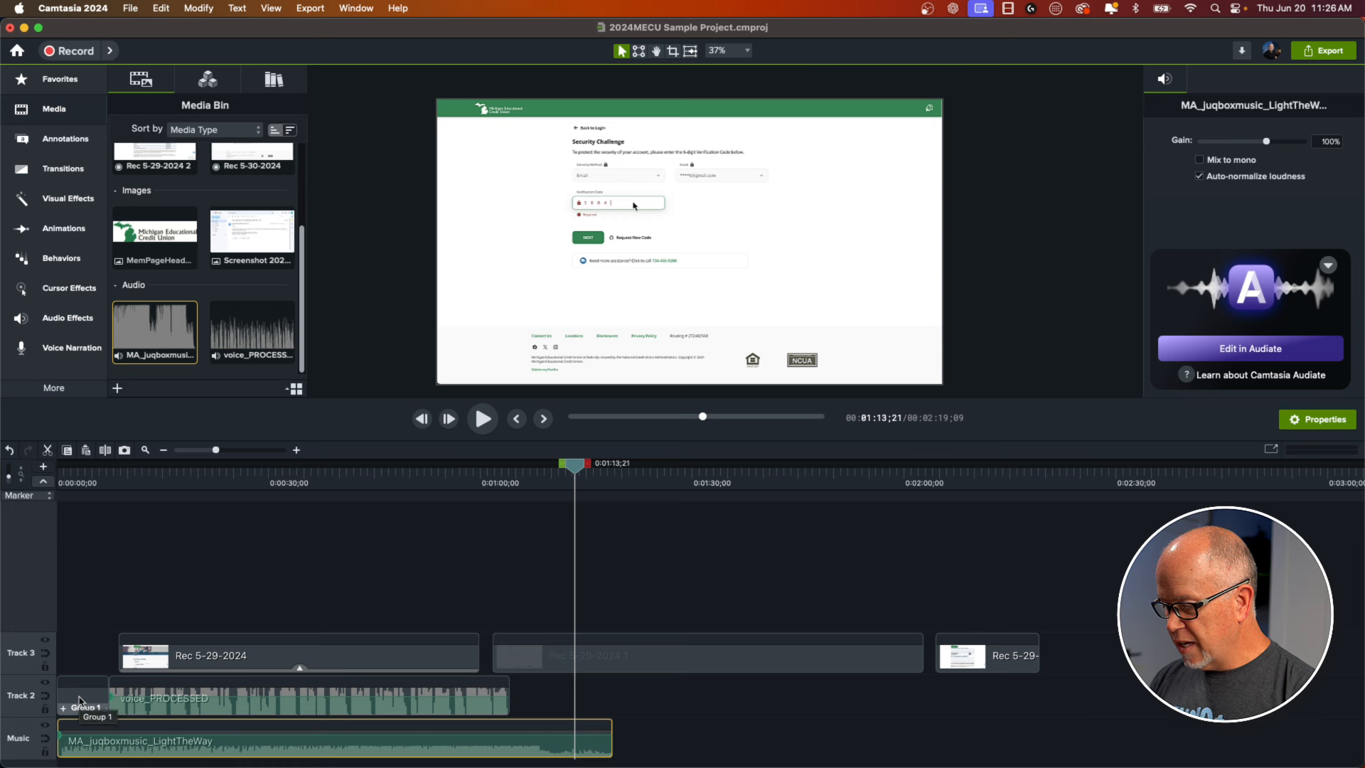
- Move the Group 1 title onto Track 3 at the timeline start and rename Track 2 as Voice
{"action": "left_click_drag", "start_coordinate": [79, 700], "coordinate": [71, 660]}
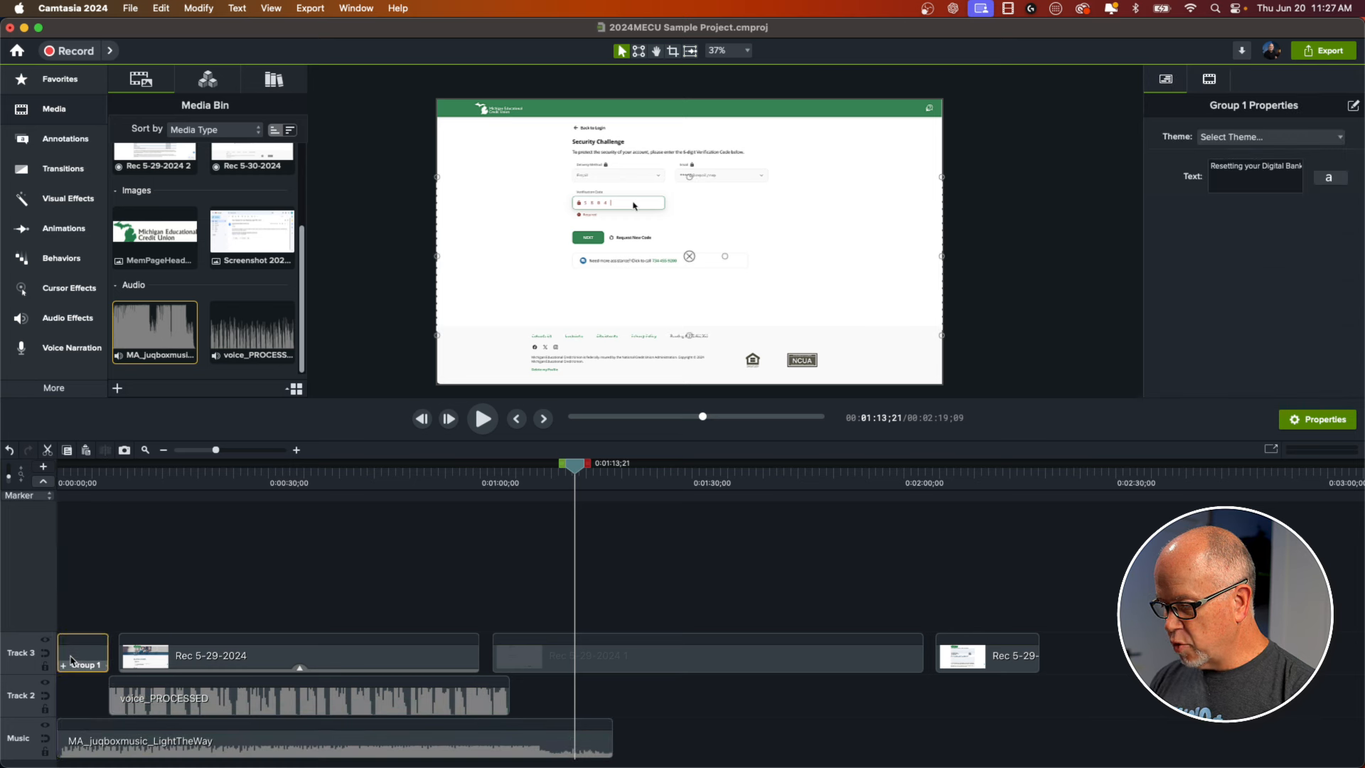
{"action": "double_click", "coordinate": [21, 698]}
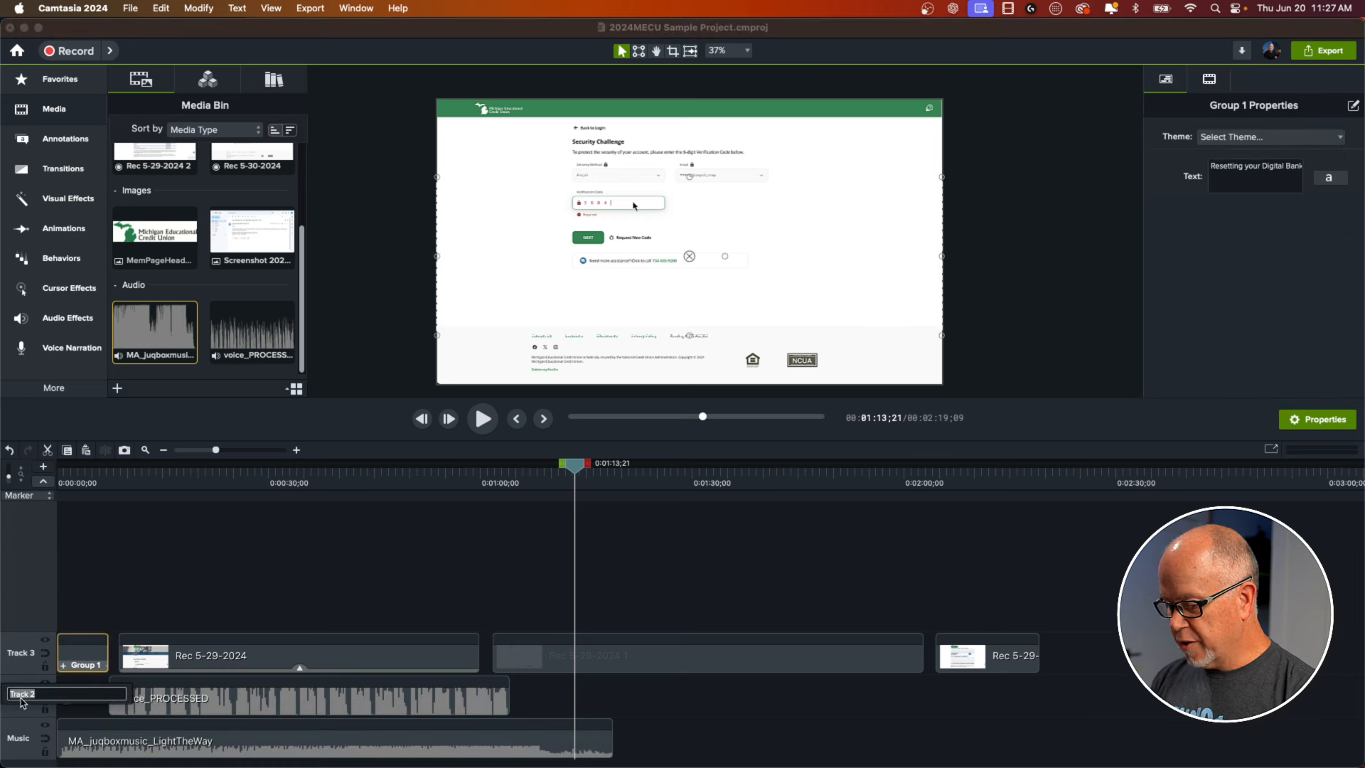
{"action": "type", "text": "Voice"}
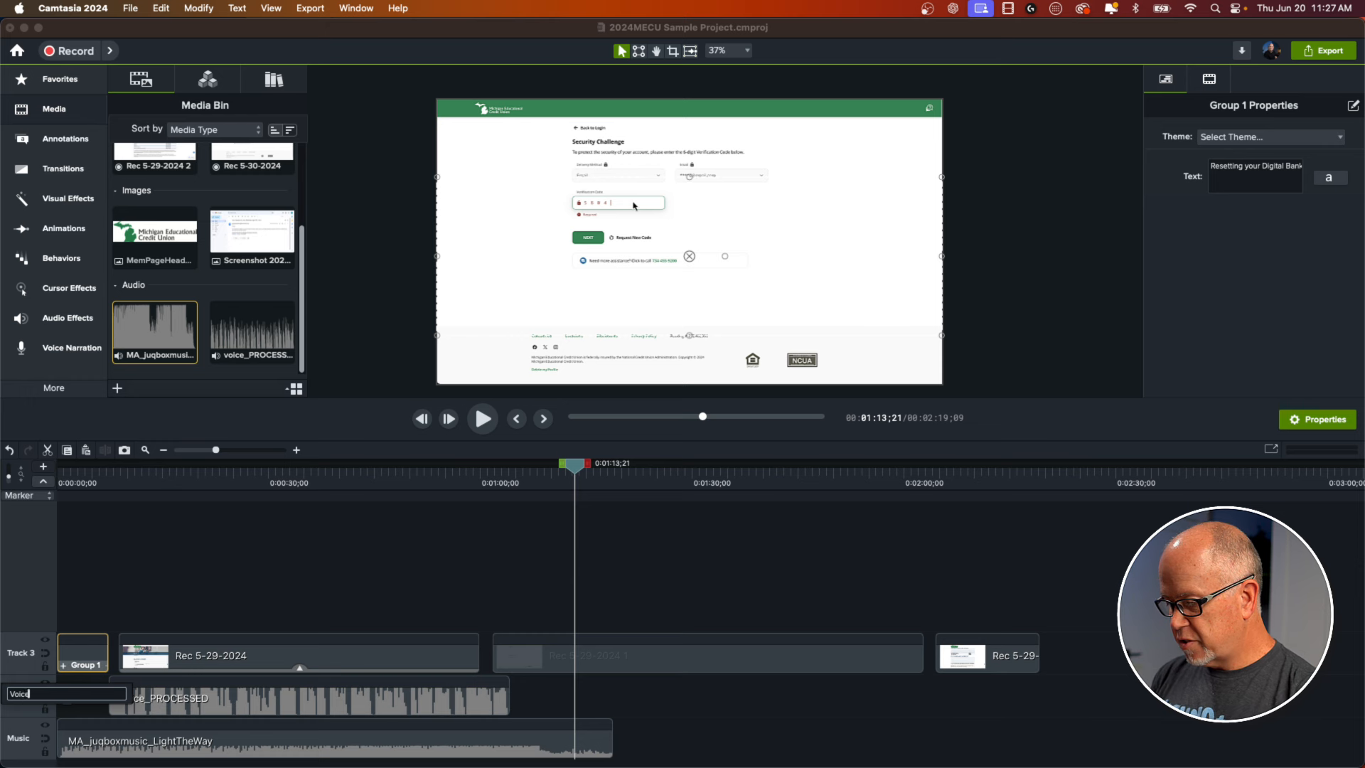
{"action": "key", "text": "Return"}
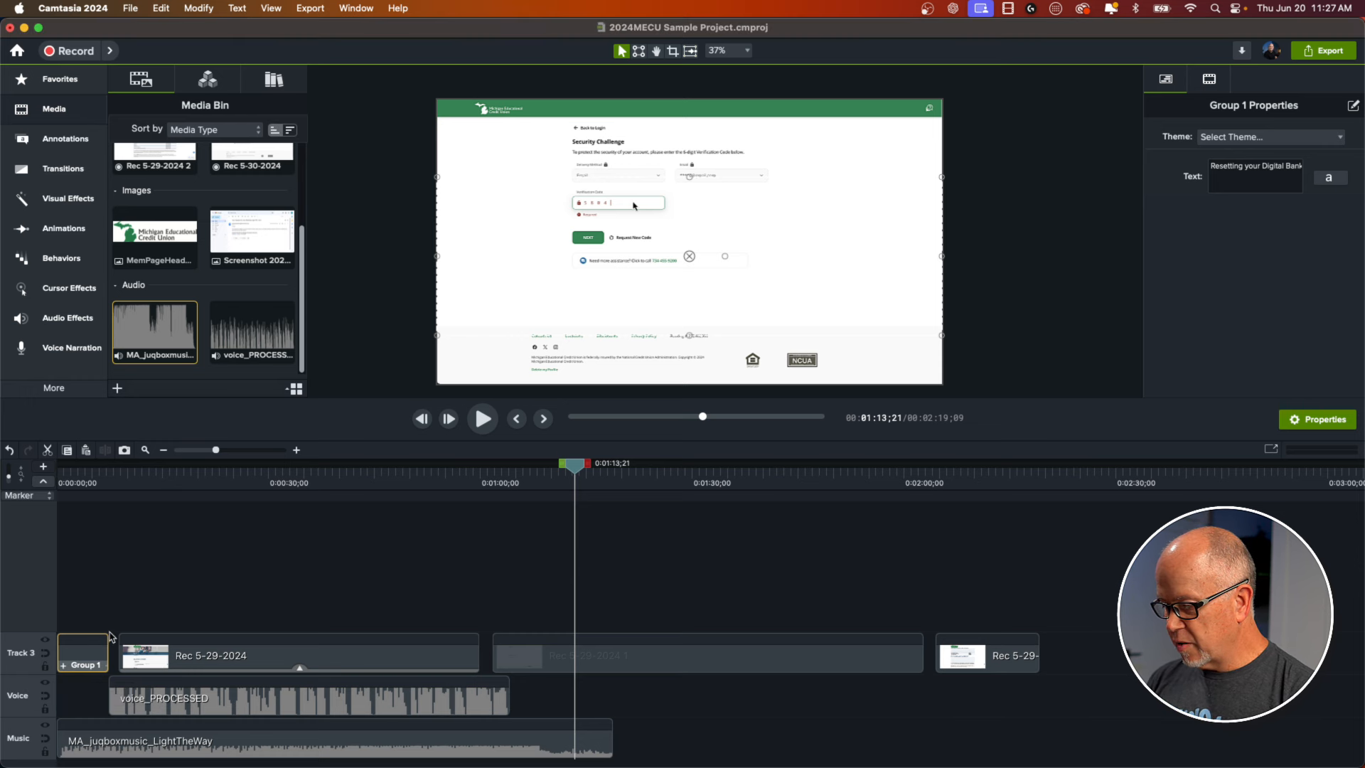
- Move the Group 1 title onto a new track above Track 3 and rename Track 3 as Screen
{"action": "left_click_drag", "start_coordinate": [84, 652], "coordinate": [78, 608]}
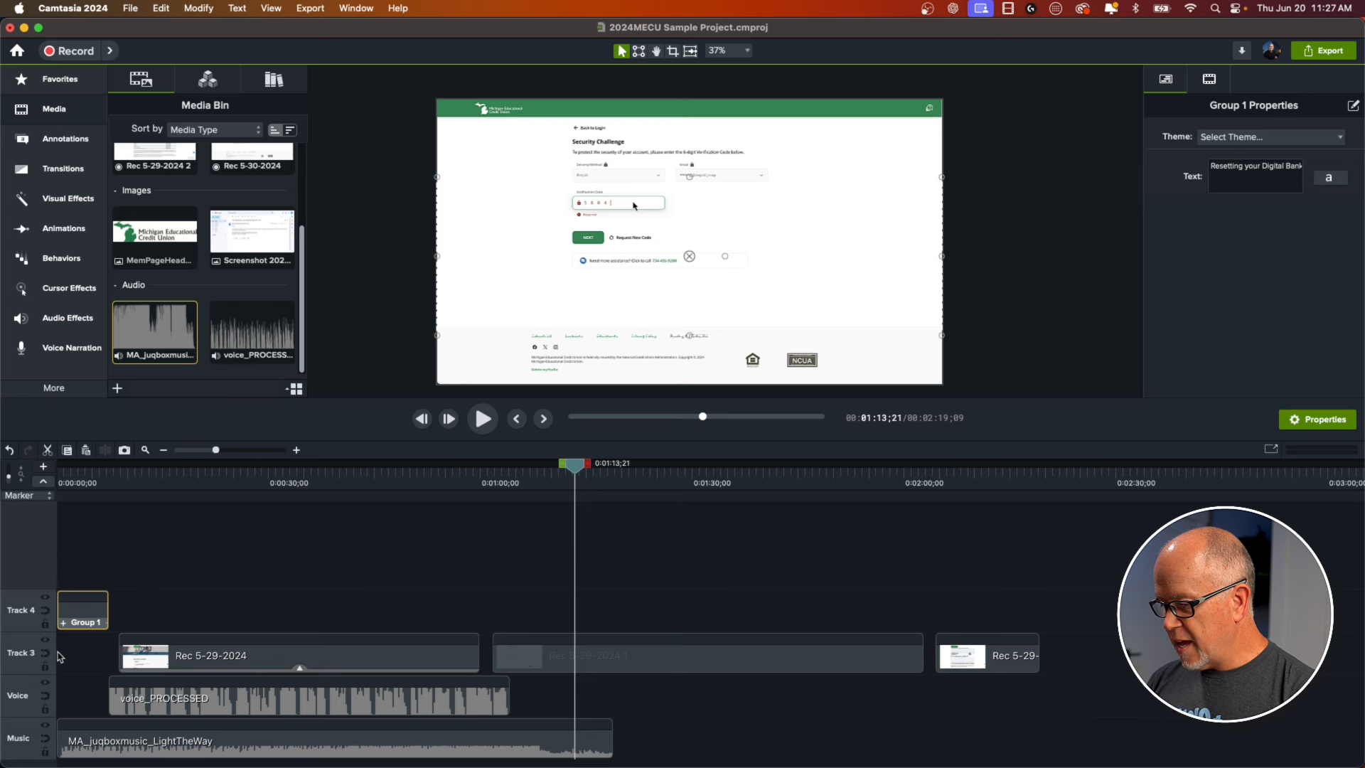
{"action": "double_click", "coordinate": [22, 652]}
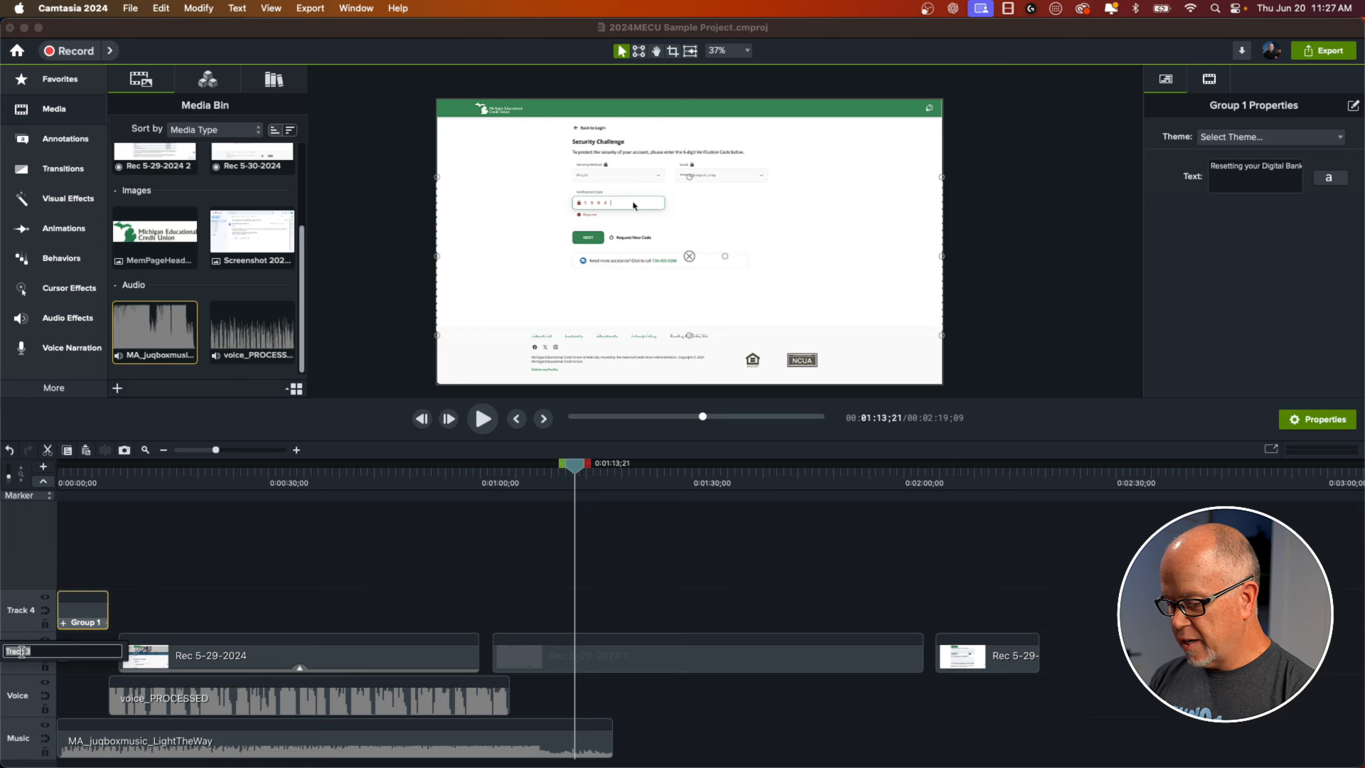
{"action": "type", "text": "Sc"}
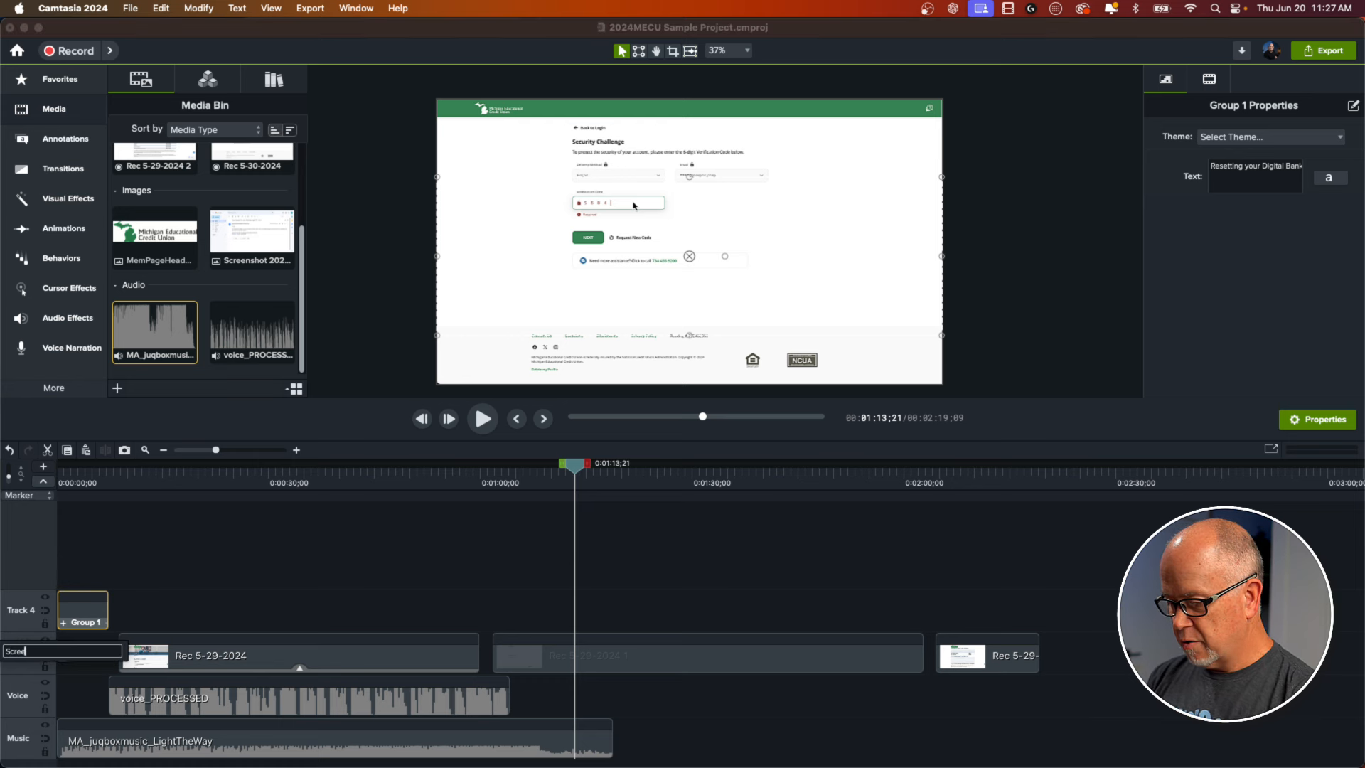
{"action": "type", "text": "reen"}
{"action": "key", "text": "Return"}
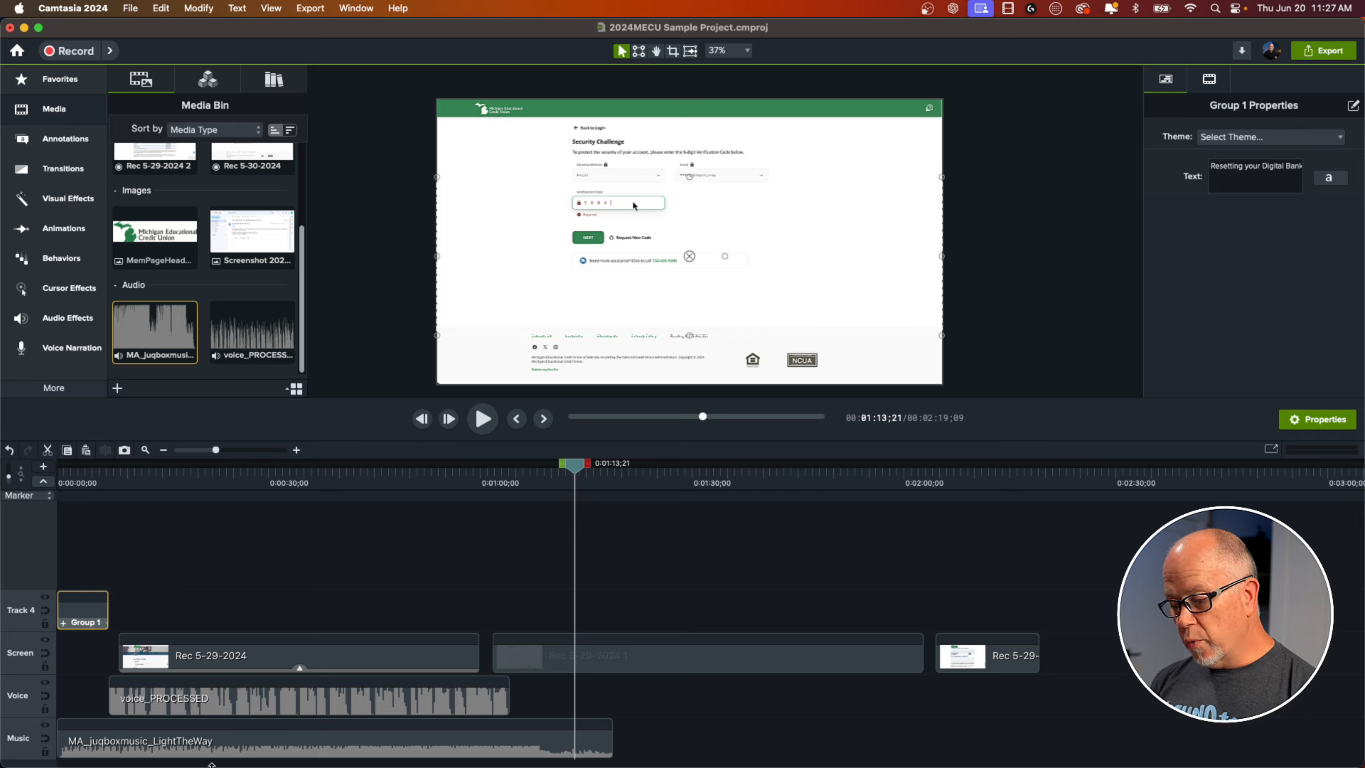
- Move the last two recordings on the Screen track together so the first of them starts at about 1:40
{"action": "left_click", "coordinate": [231, 665]}
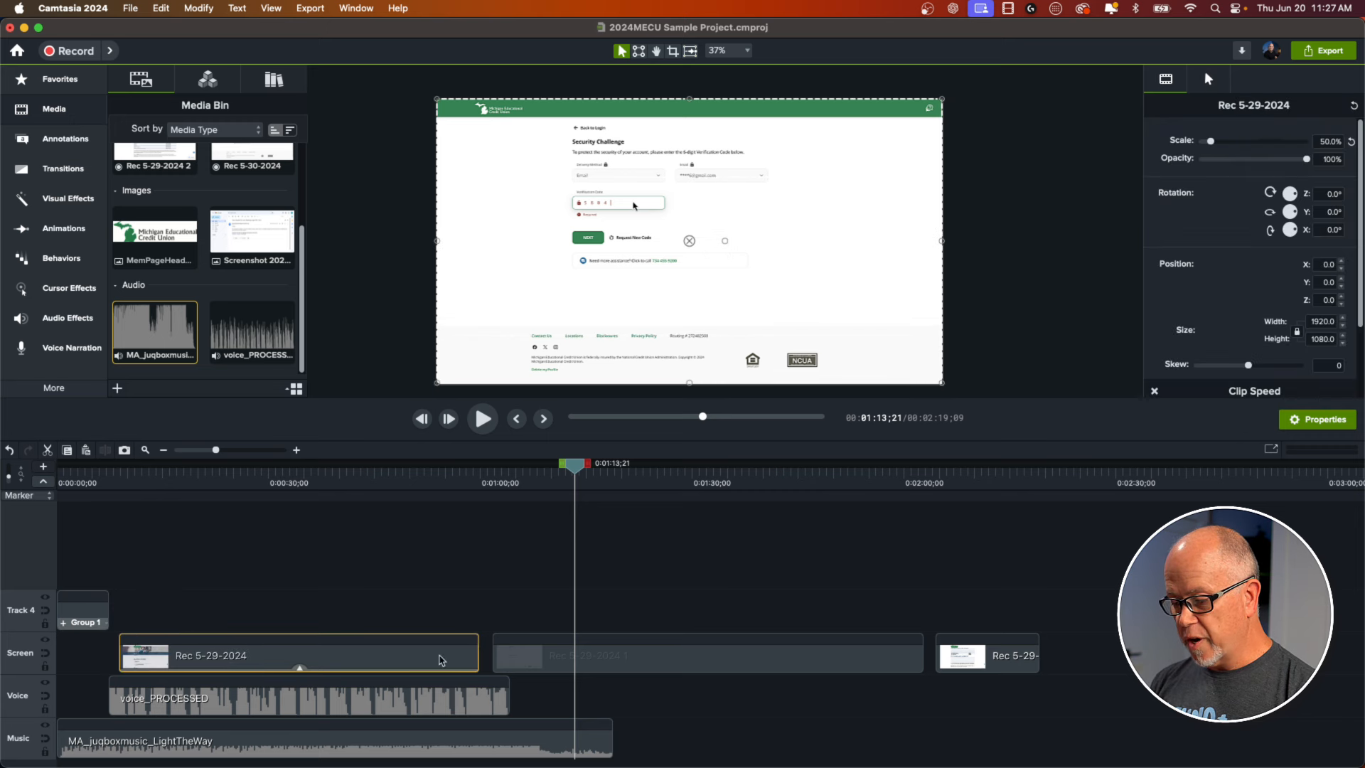
{"action": "left_click_drag", "start_coordinate": [582, 605], "coordinate": [969, 645]}
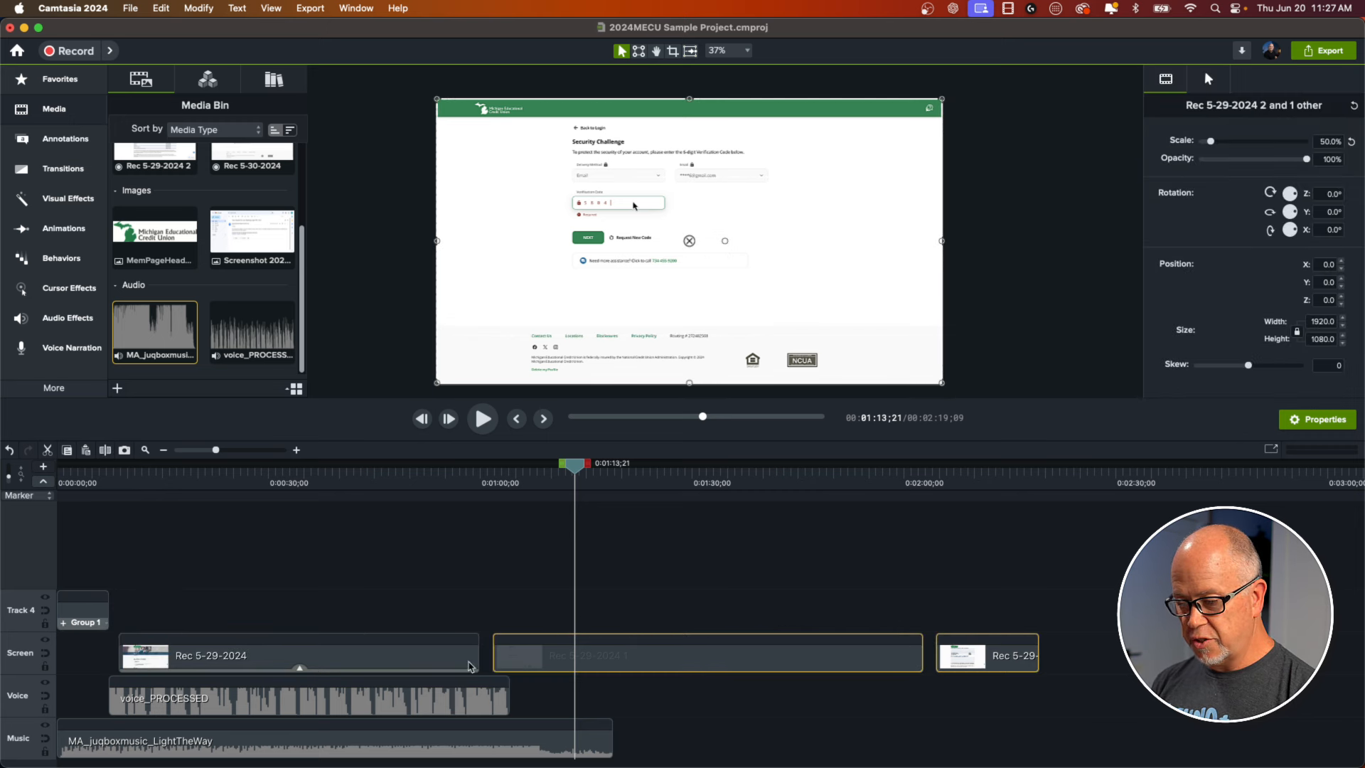
{"action": "left_click_drag", "start_coordinate": [527, 664], "coordinate": [798, 664]}
- Play the title with its music from the start, and move the voice narration to begin at 3;41
{"action": "left_click_drag", "start_coordinate": [125, 470], "coordinate": [109, 473]}
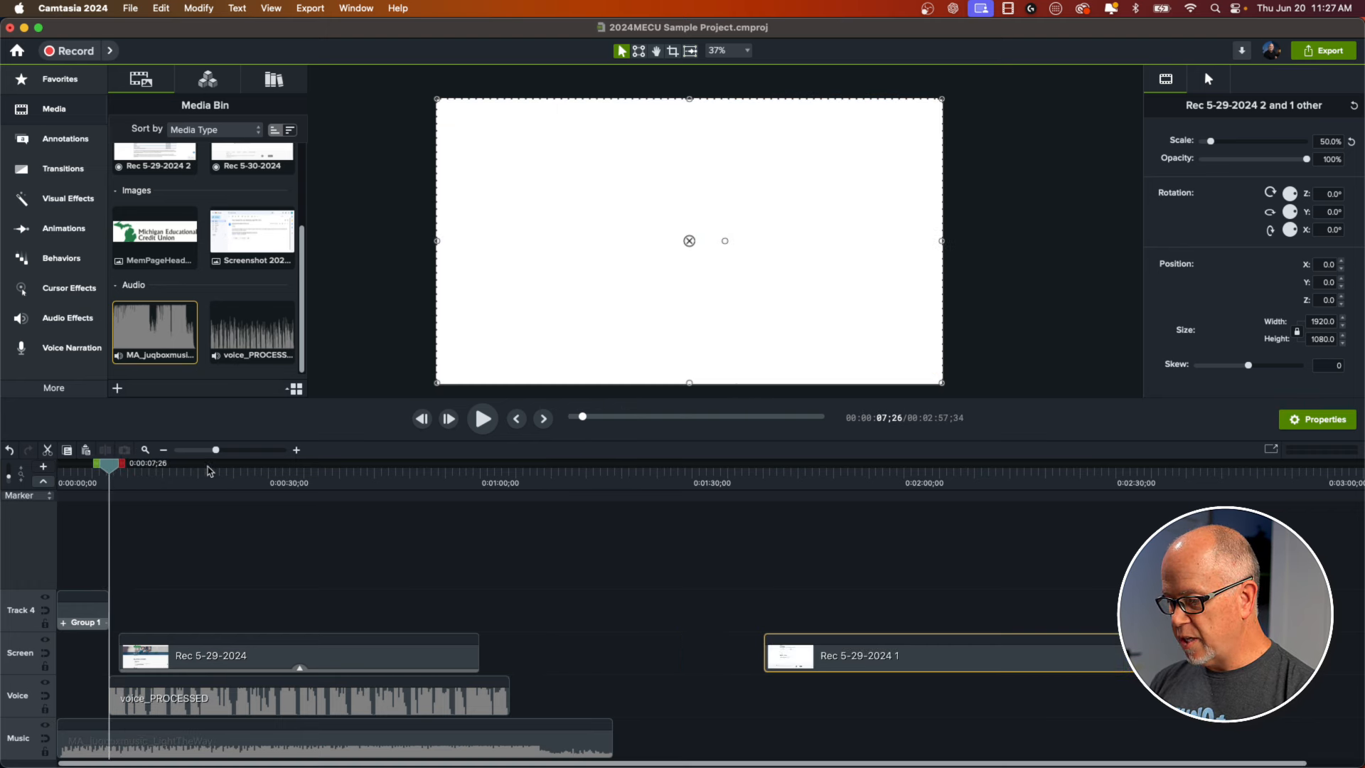
{"action": "left_click_drag", "start_coordinate": [218, 455], "coordinate": [234, 456]}
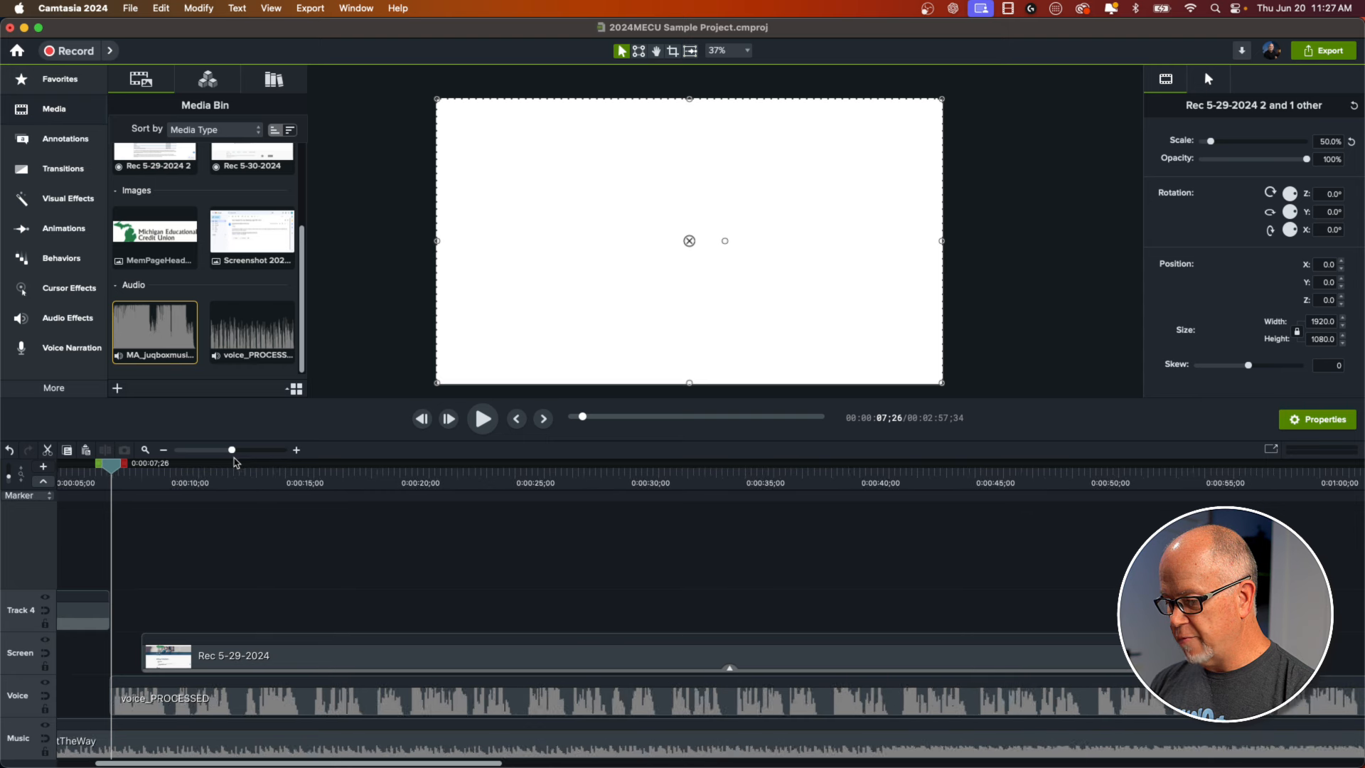
{"action": "left_click", "coordinate": [91, 764]}
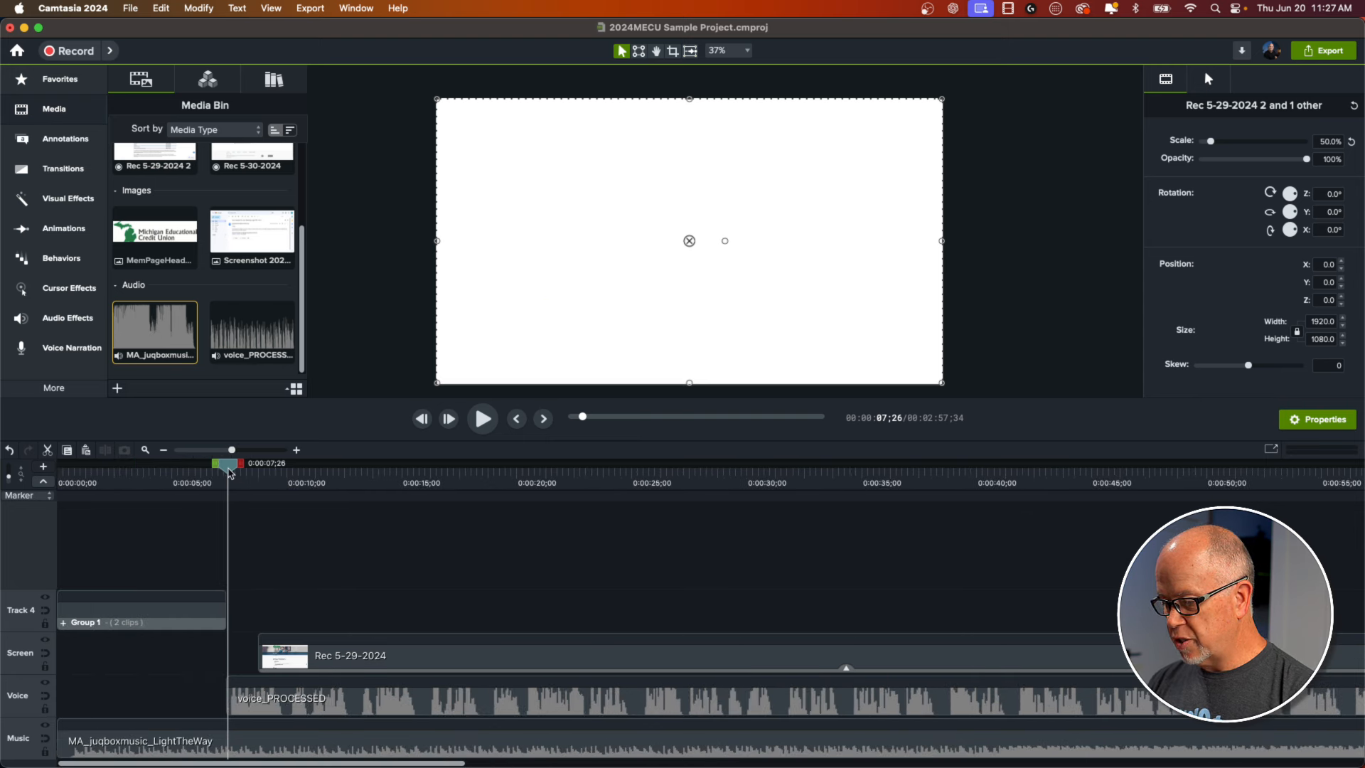
{"action": "left_click_drag", "start_coordinate": [229, 472], "coordinate": [55, 500]}
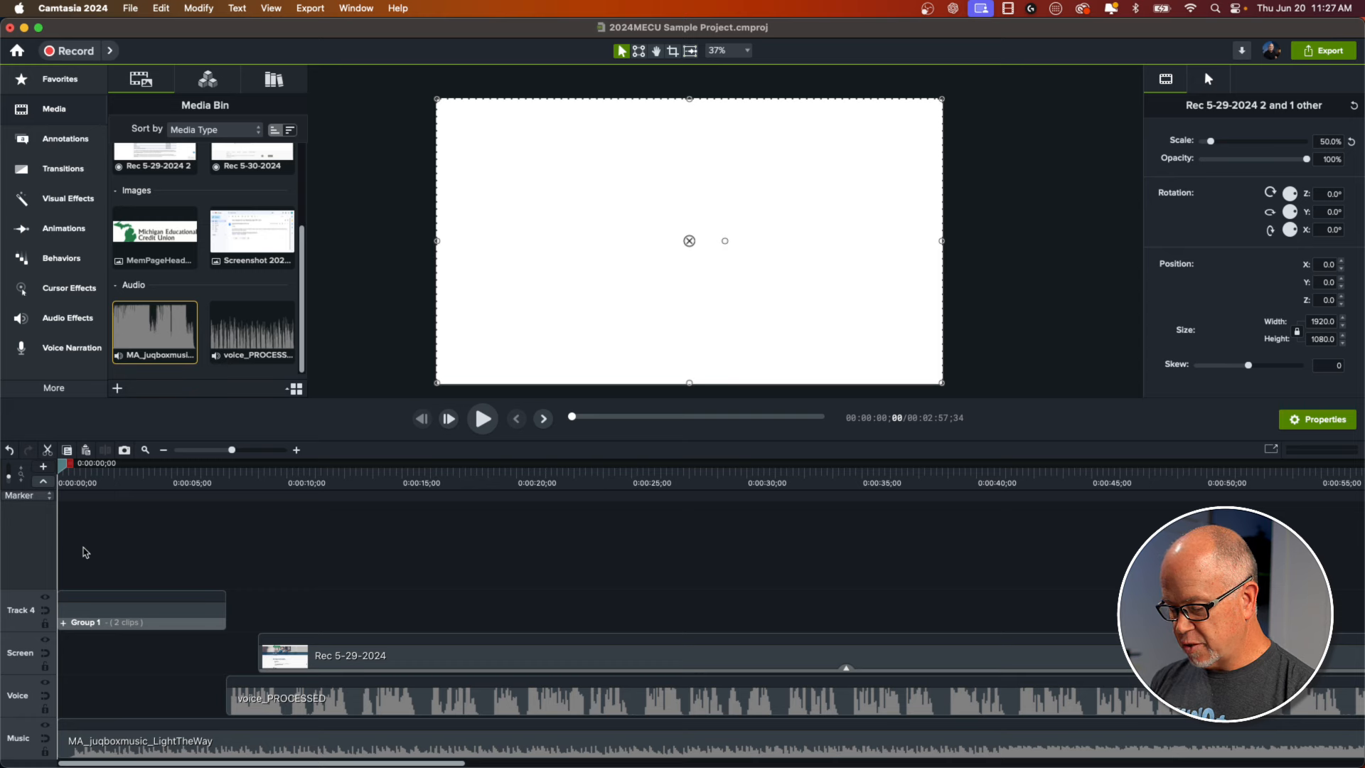
{"action": "key", "text": "space"}
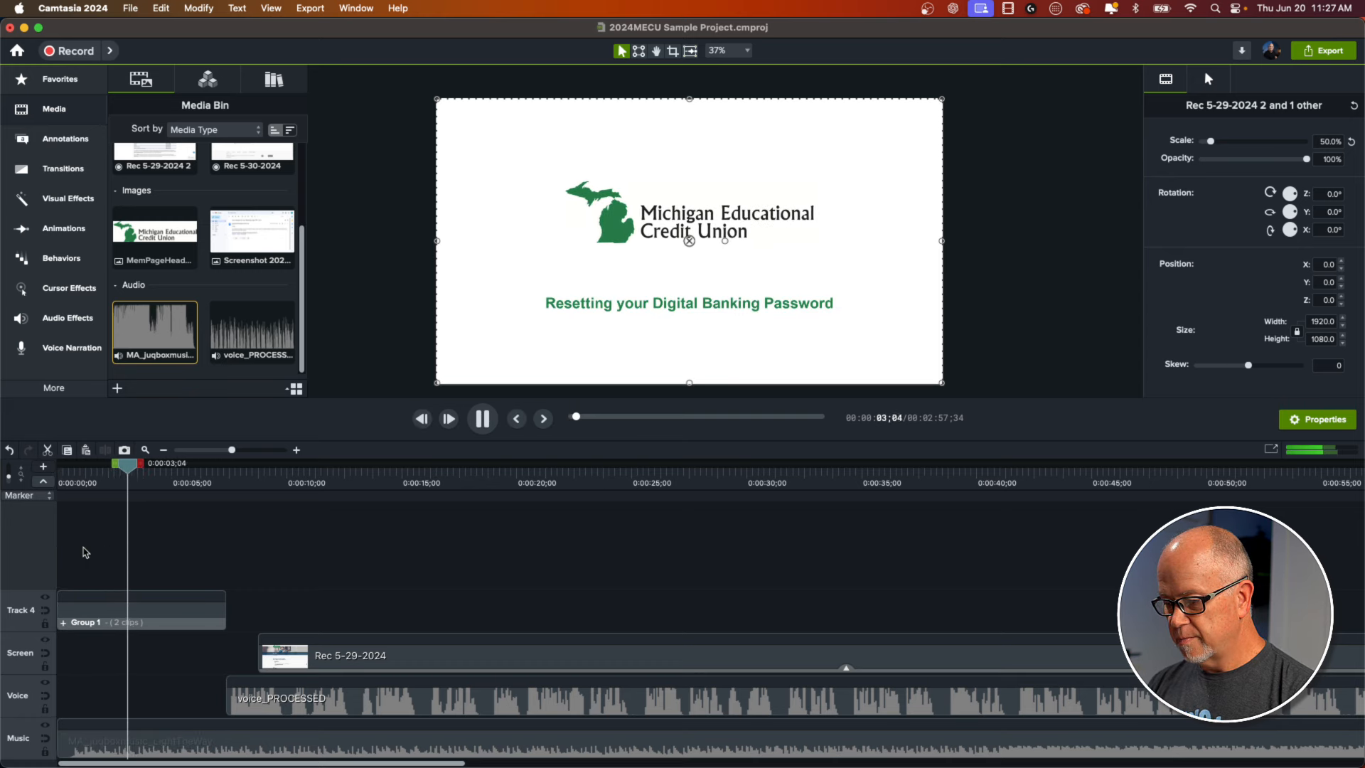
{"action": "key", "text": "space"}
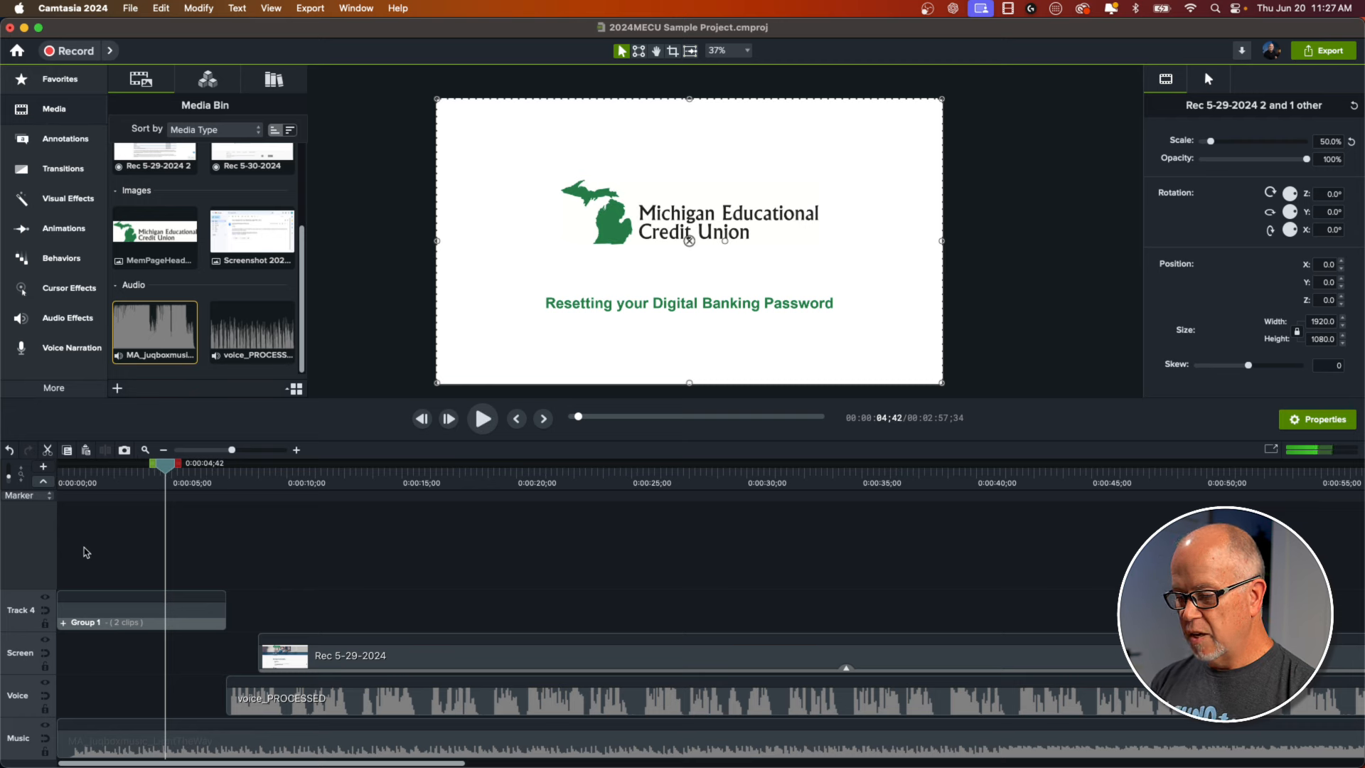
{"action": "left_click_drag", "start_coordinate": [165, 466], "coordinate": [143, 479]}
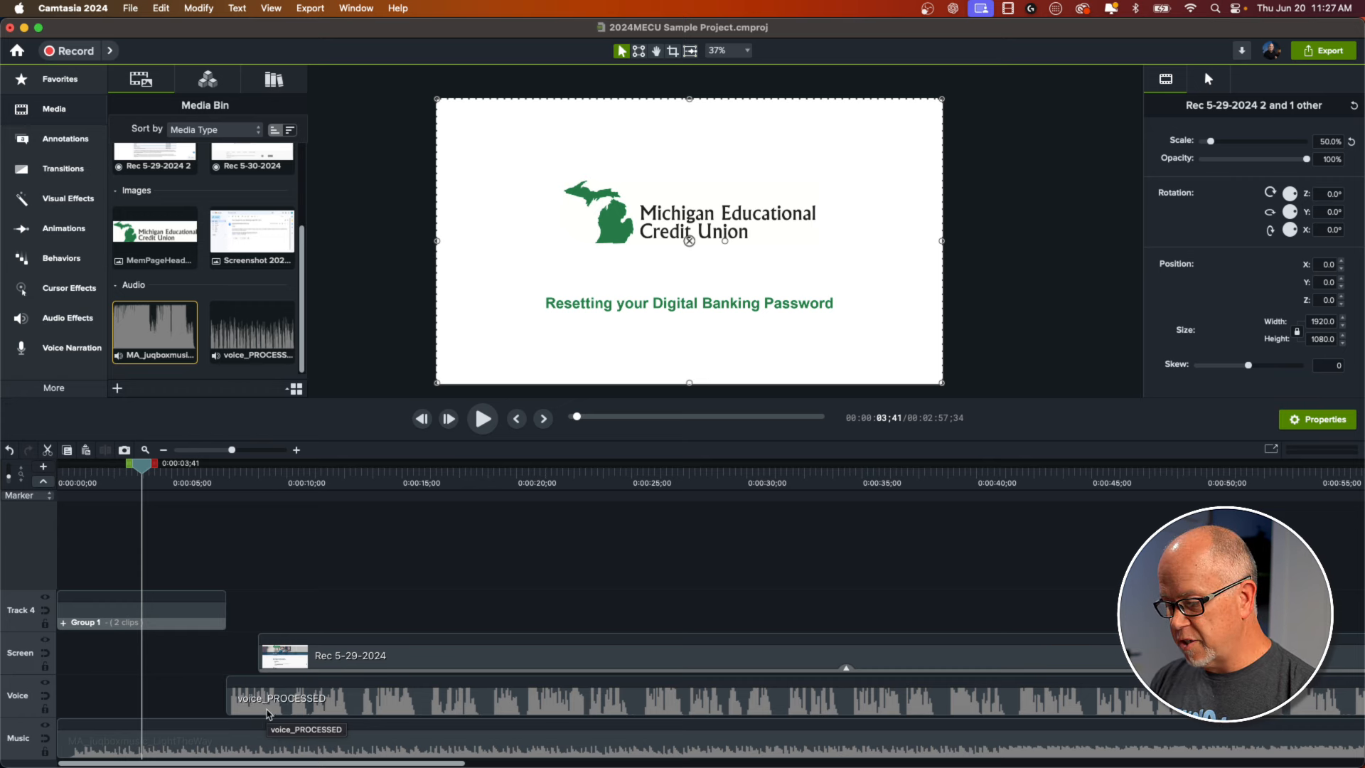
{"action": "left_click", "coordinate": [255, 704]}
{"action": "left_click_drag", "start_coordinate": [250, 717], "coordinate": [179, 697]}
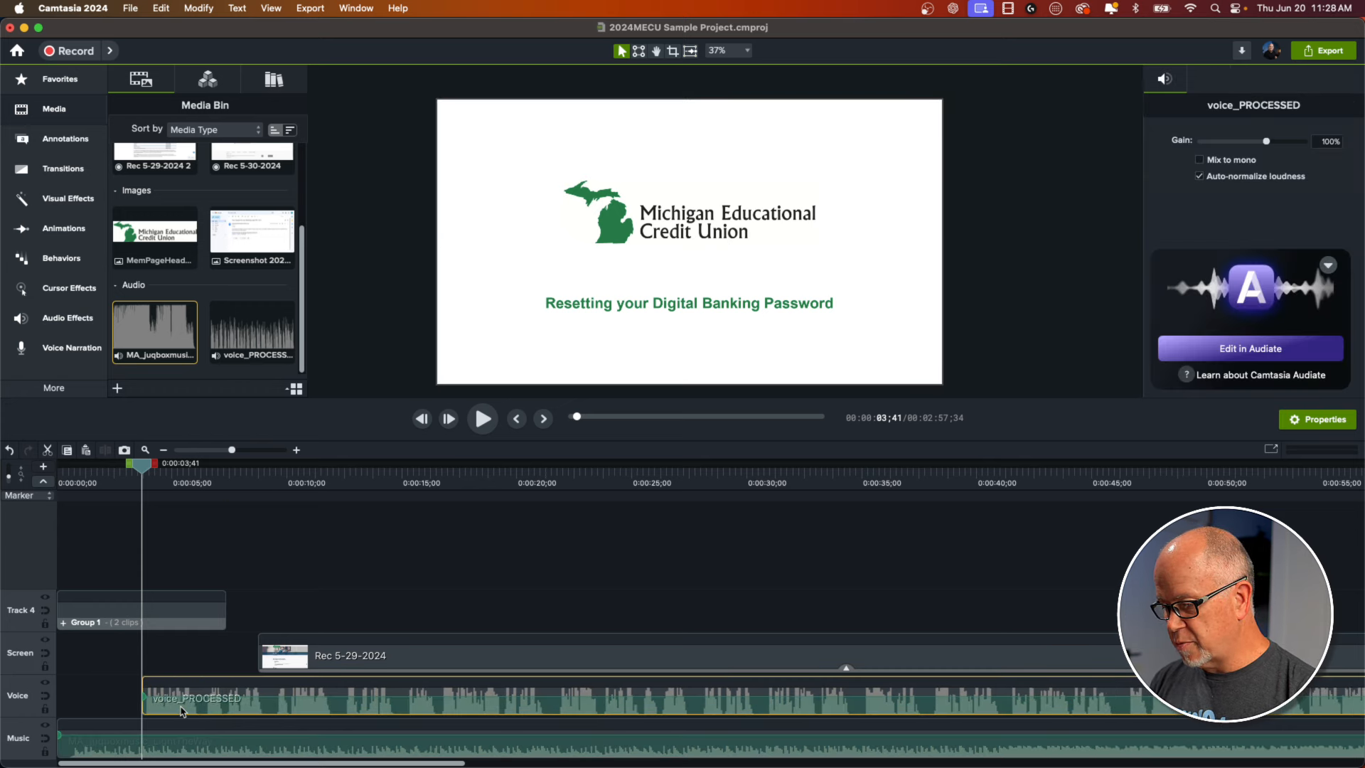
- Make the Music track taller and lower the music clip's volume well below the narration, playing the opening to check the balance
{"action": "left_click", "coordinate": [122, 482]}
{"action": "key", "text": "space"}
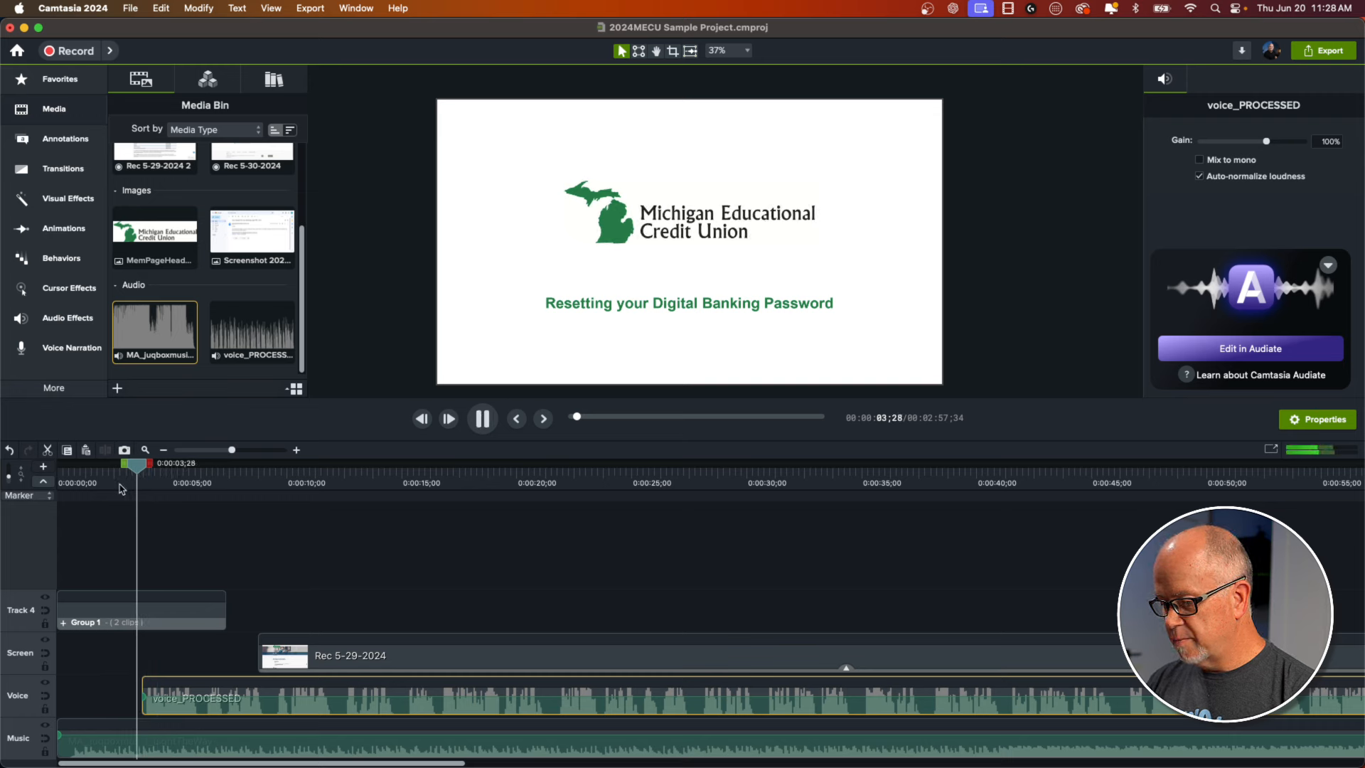
{"action": "key", "text": "space"}
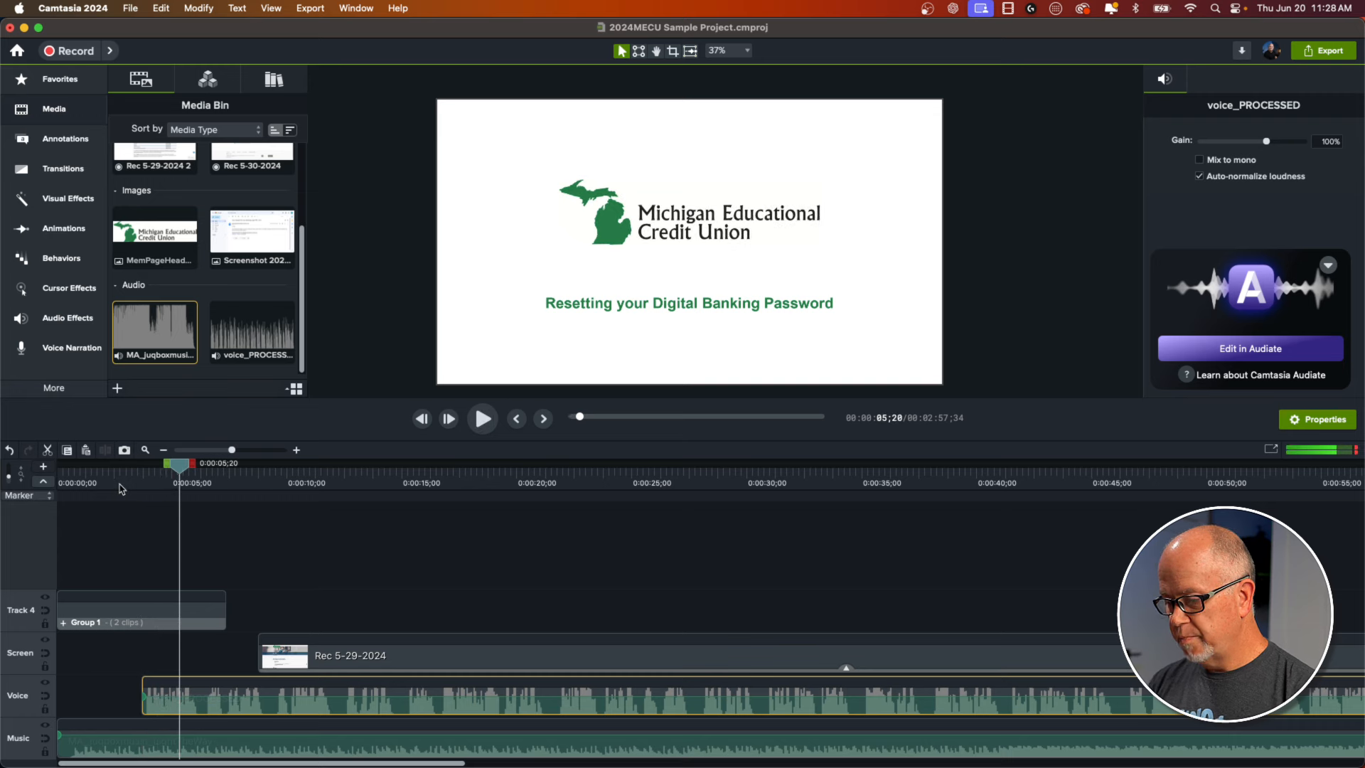
{"action": "left_click", "coordinate": [86, 735]}
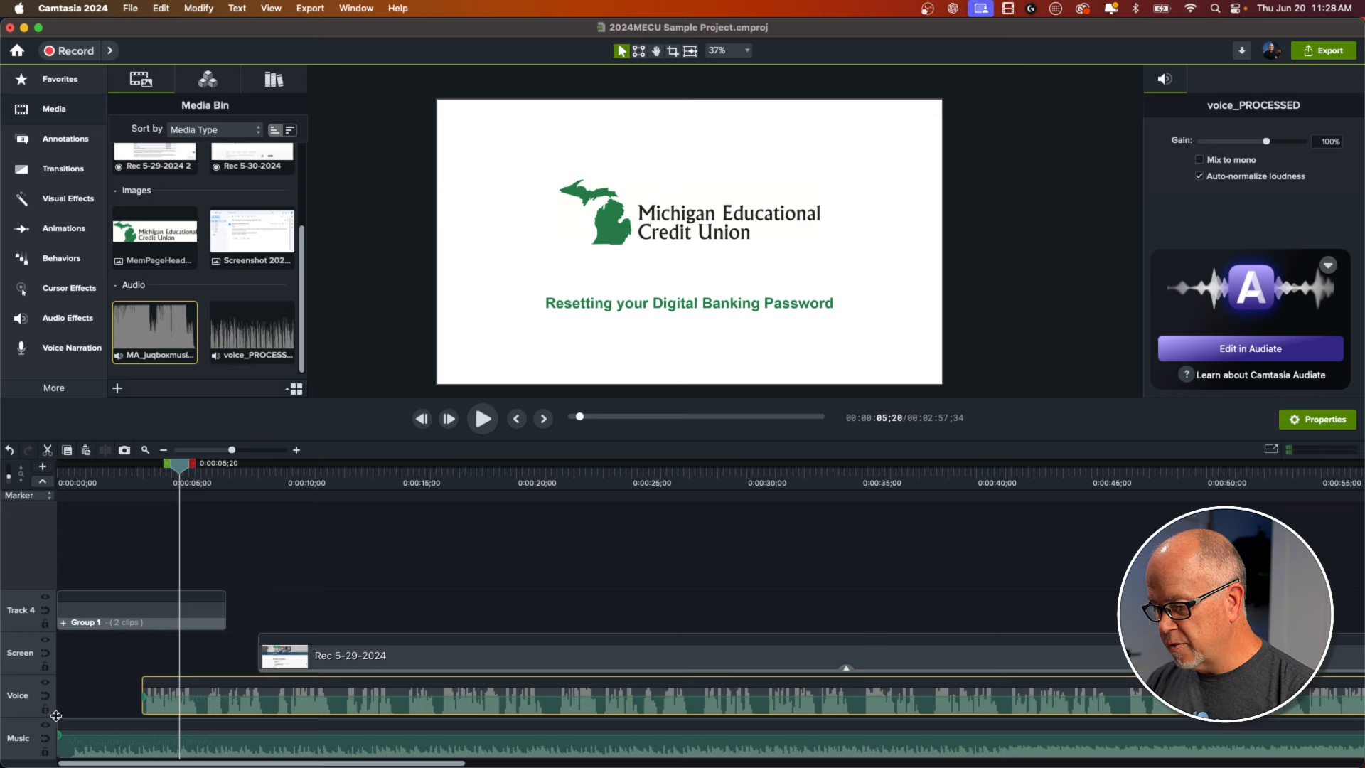
{"action": "left_click_drag", "start_coordinate": [56, 718], "coordinate": [55, 686]}
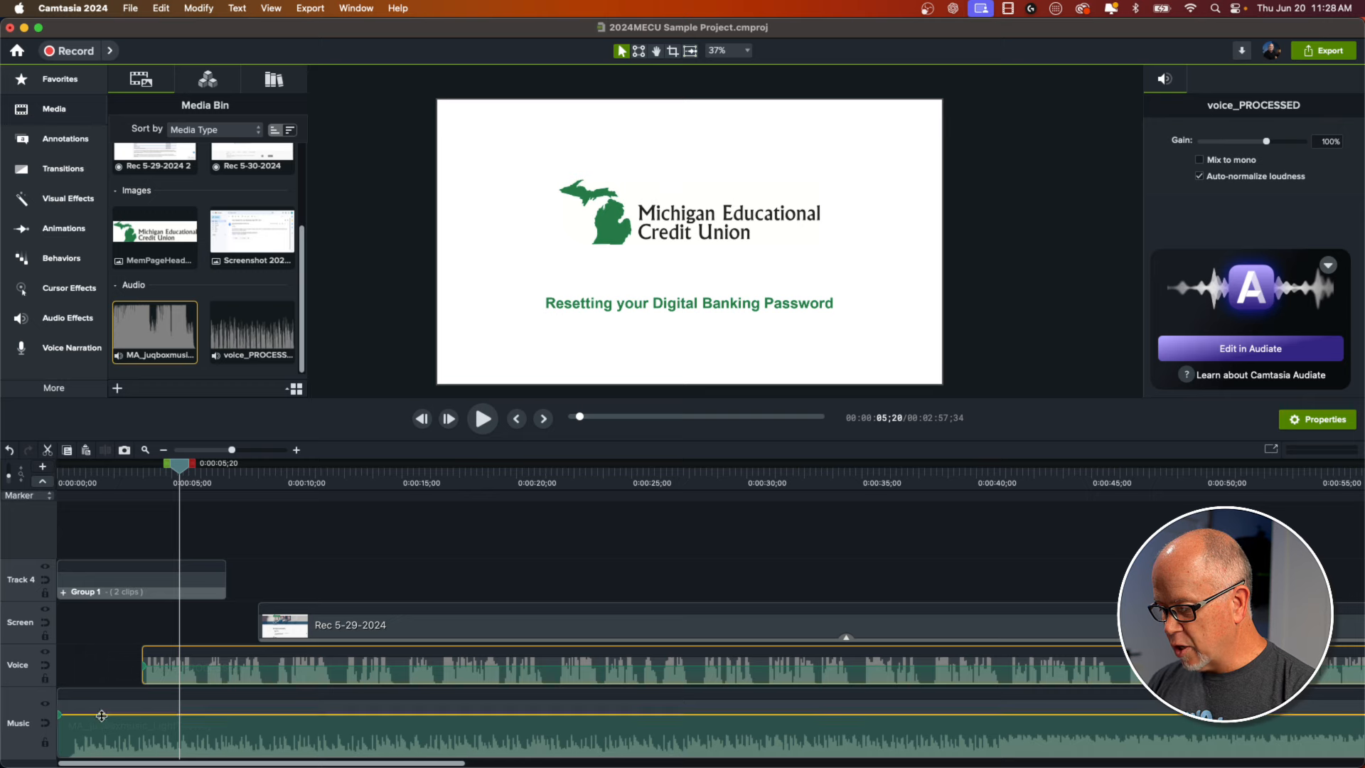
{"action": "left_click_drag", "start_coordinate": [104, 716], "coordinate": [118, 747]}
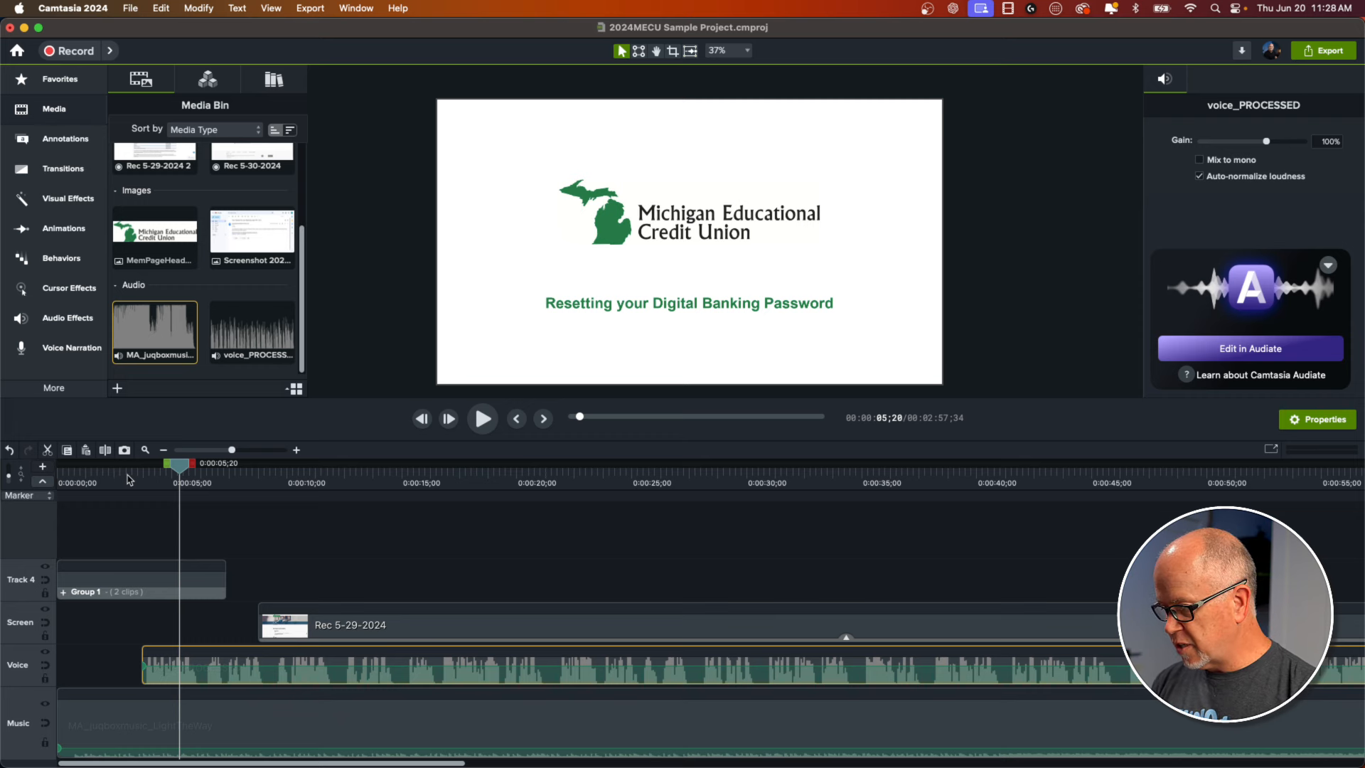
{"action": "left_click", "coordinate": [105, 479]}
{"action": "key", "text": "space"}
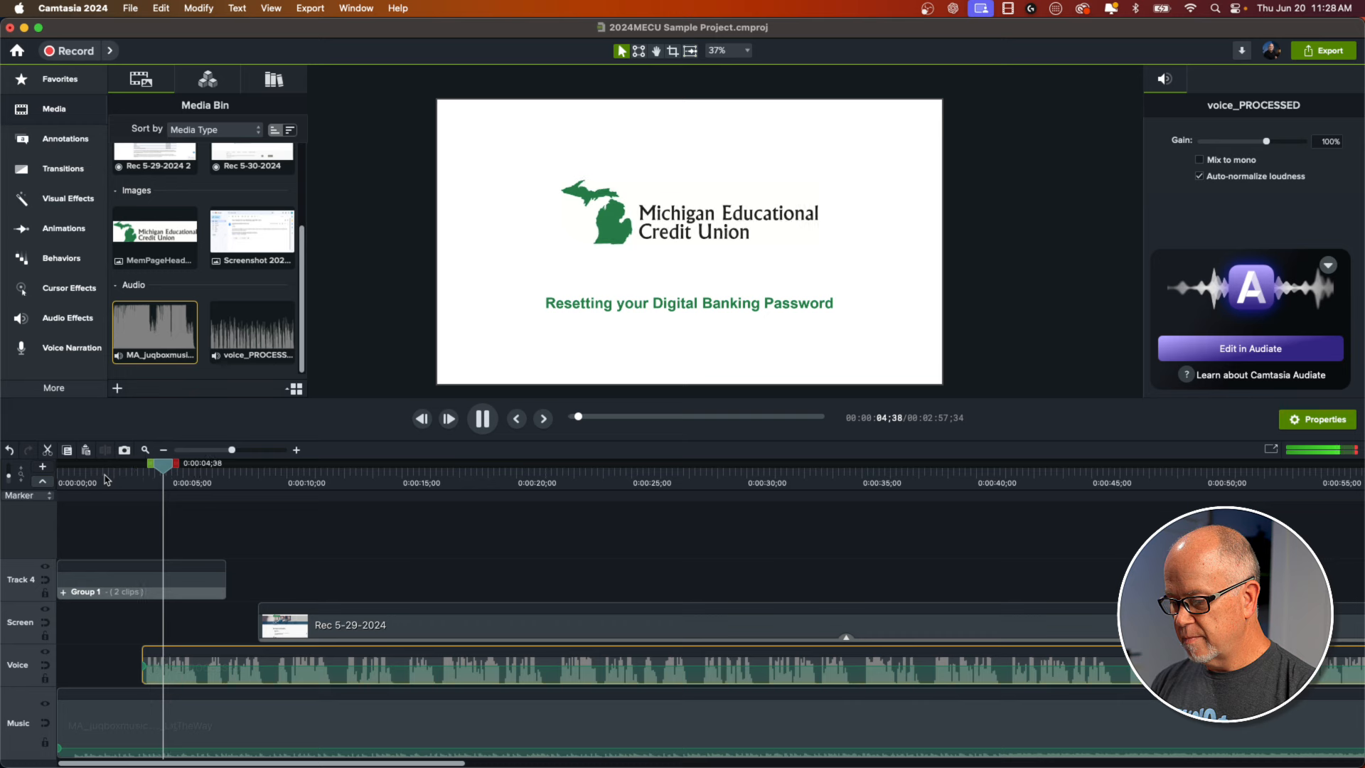
- Play the narration from about 3;54 to about 12;14 to compare its timing with the screen recording
{"action": "key", "text": "space"}
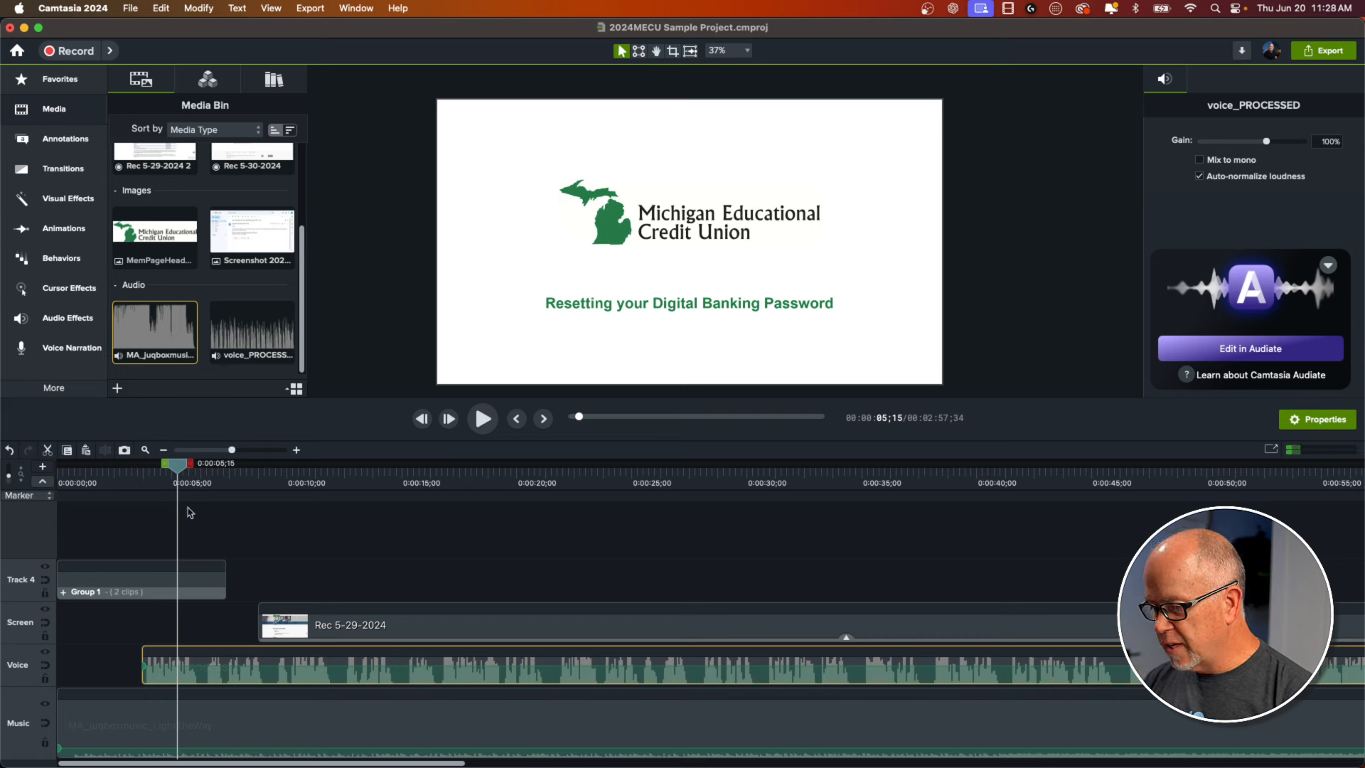
{"action": "left_click_drag", "start_coordinate": [179, 471], "coordinate": [283, 553]}
{"action": "left_click_drag", "start_coordinate": [284, 546], "coordinate": [285, 546]}
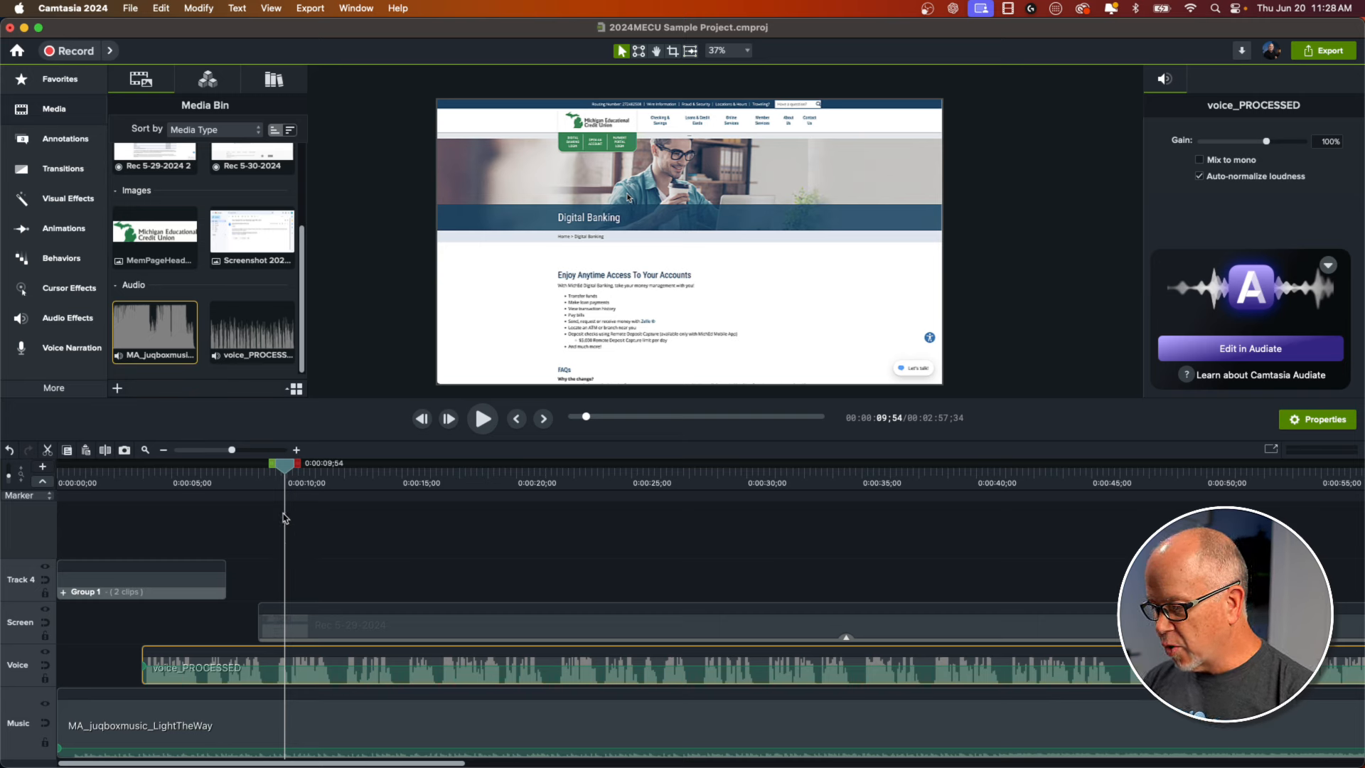
{"action": "left_click_drag", "start_coordinate": [284, 469], "coordinate": [147, 500]}
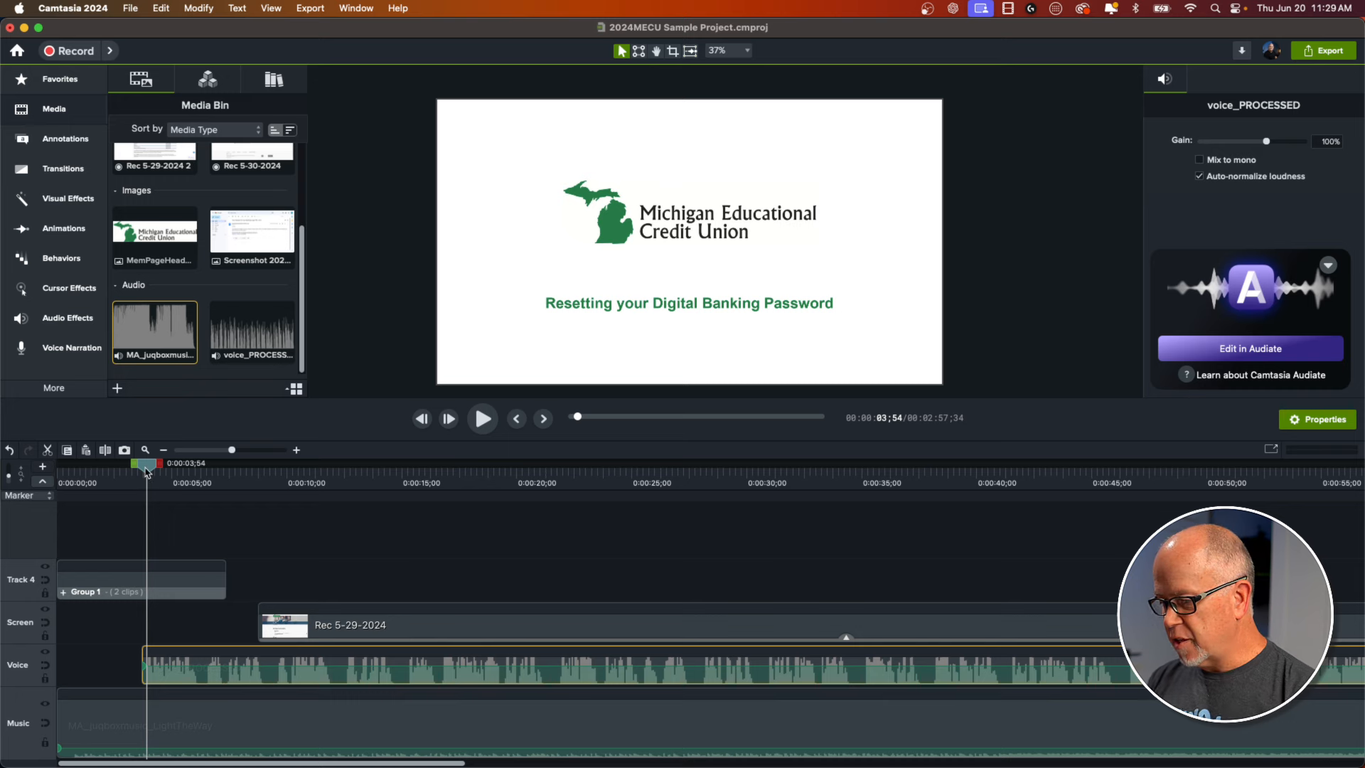
{"action": "key", "text": "space"}
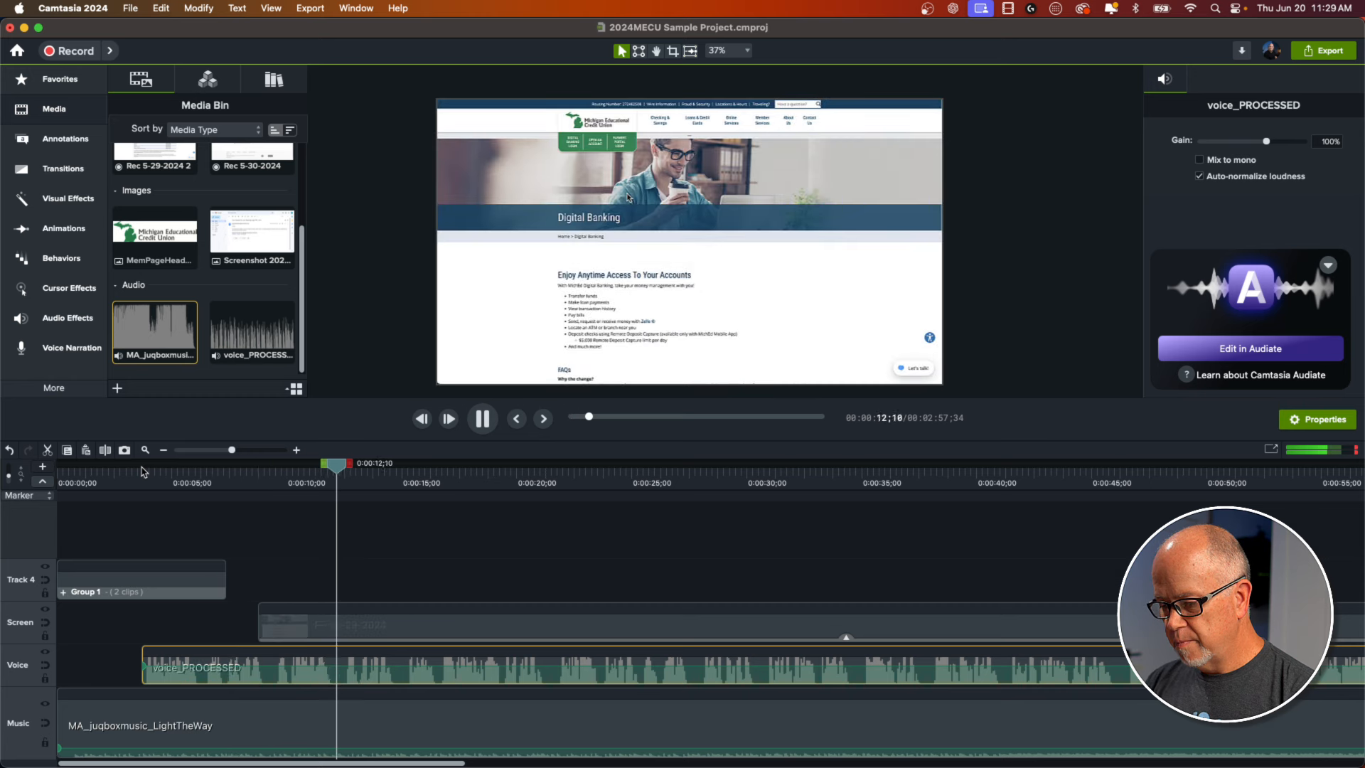
{"action": "key", "text": "space"}
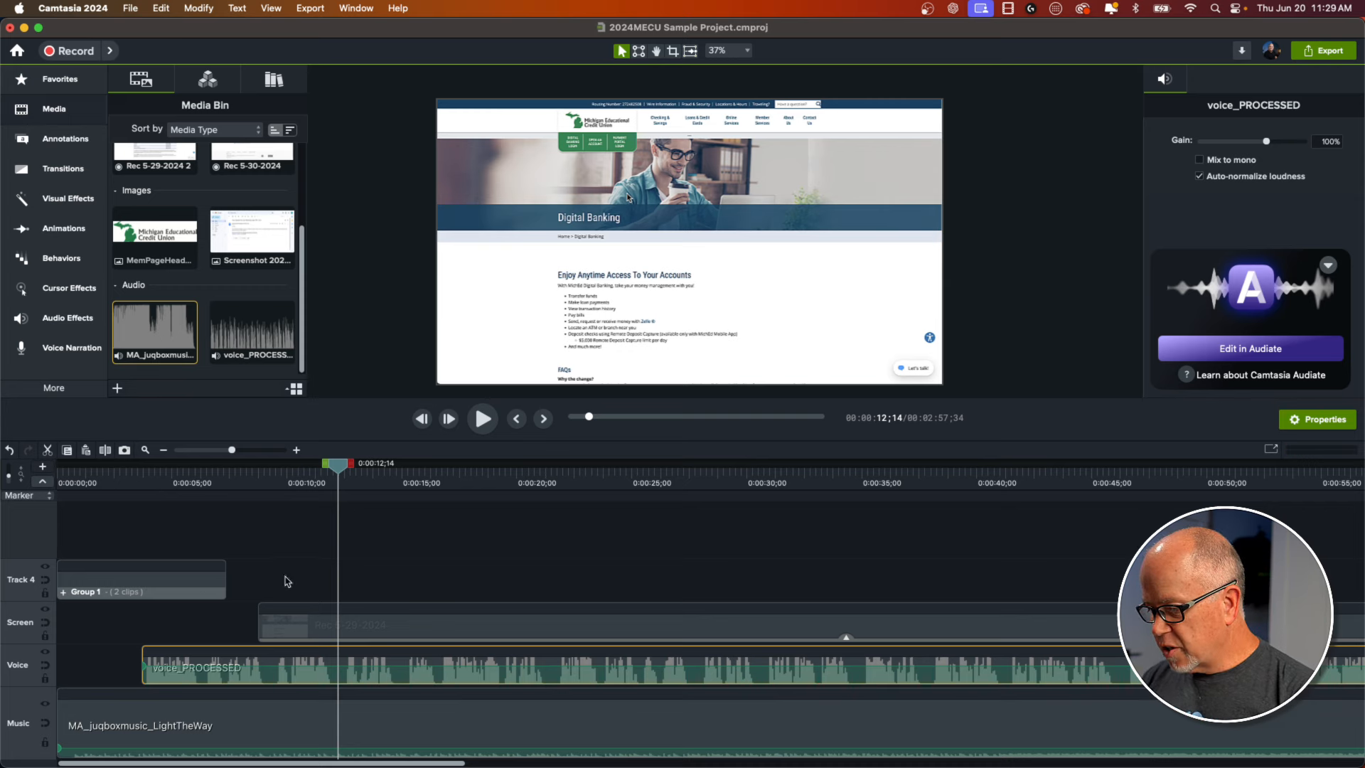
- Add a marker to the voice clip at 12;12 and toggle the timeline's marker track, keeping it set to Marker
{"action": "left_click", "coordinate": [338, 651]}
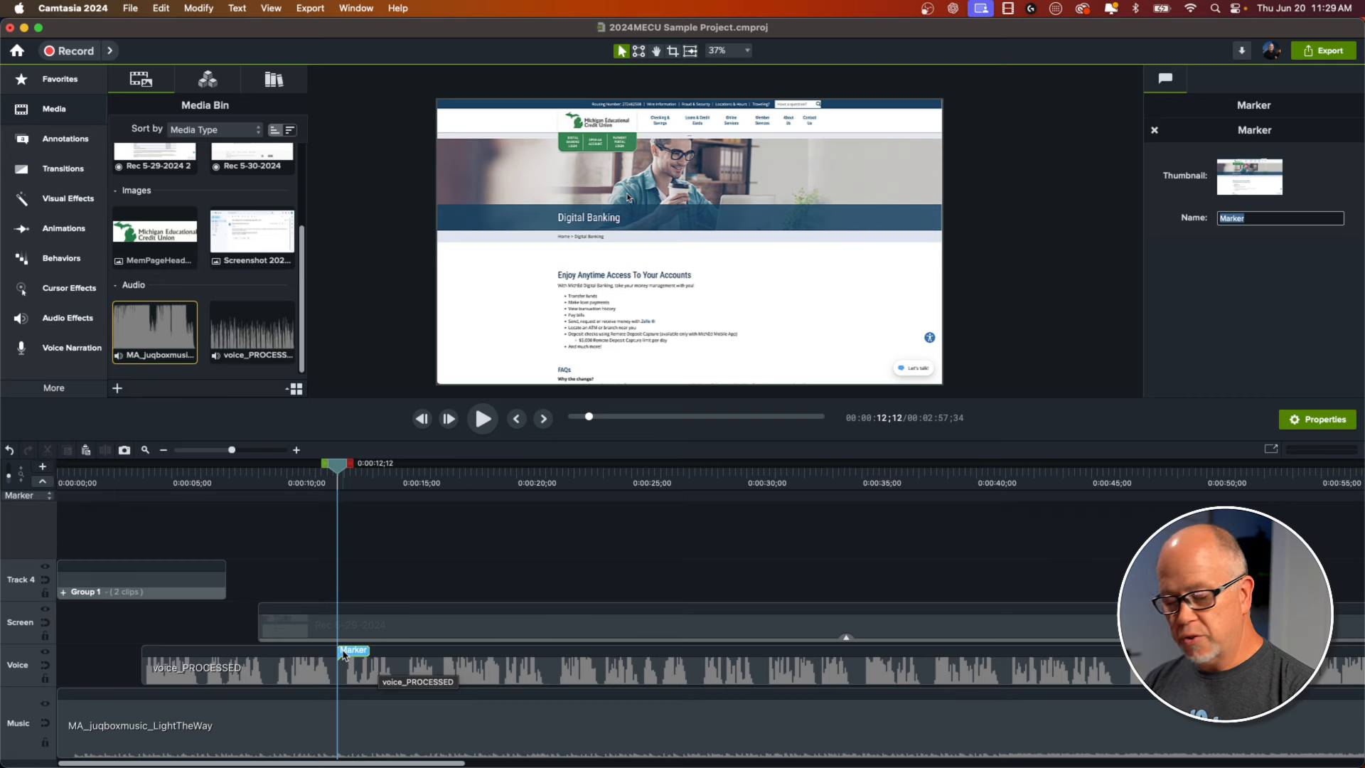
{"action": "left_click", "coordinate": [43, 485]}
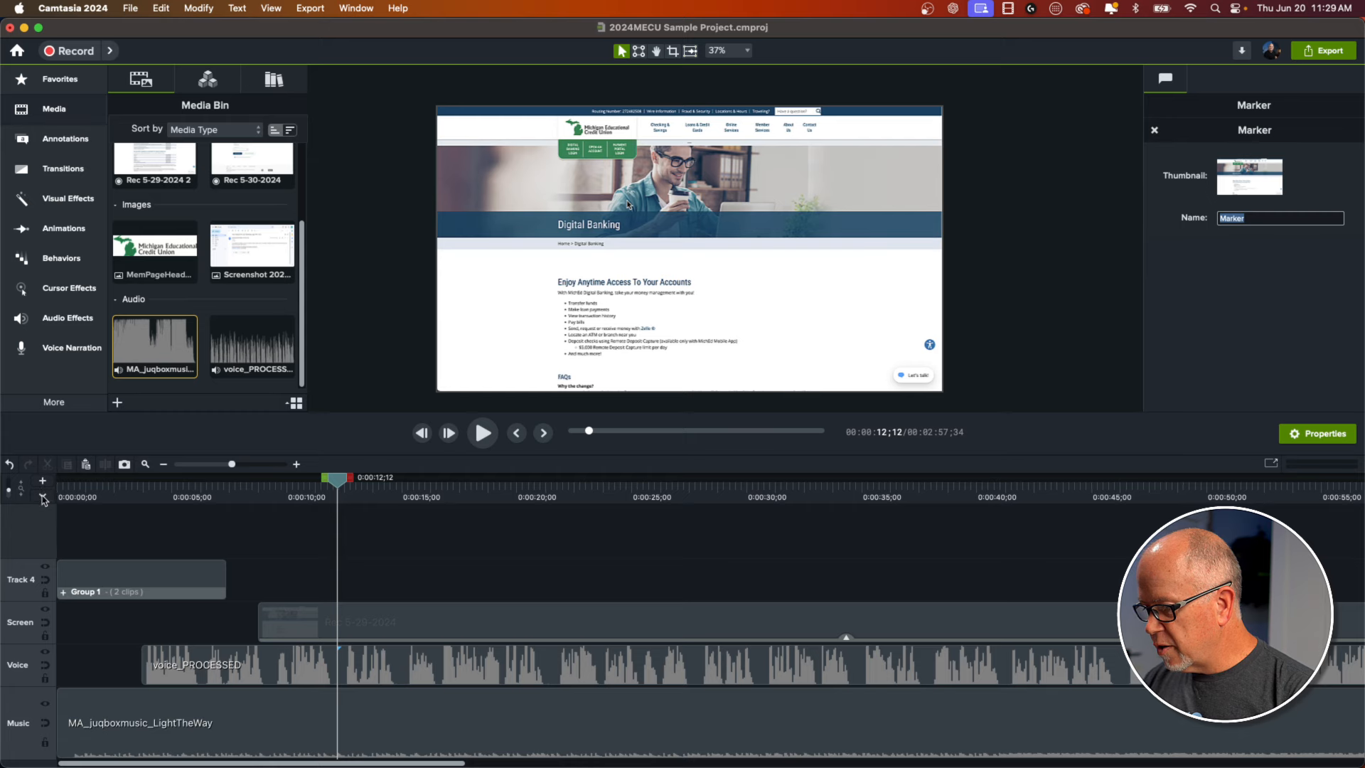
{"action": "left_click", "coordinate": [43, 498]}
{"action": "left_click", "coordinate": [43, 498]}
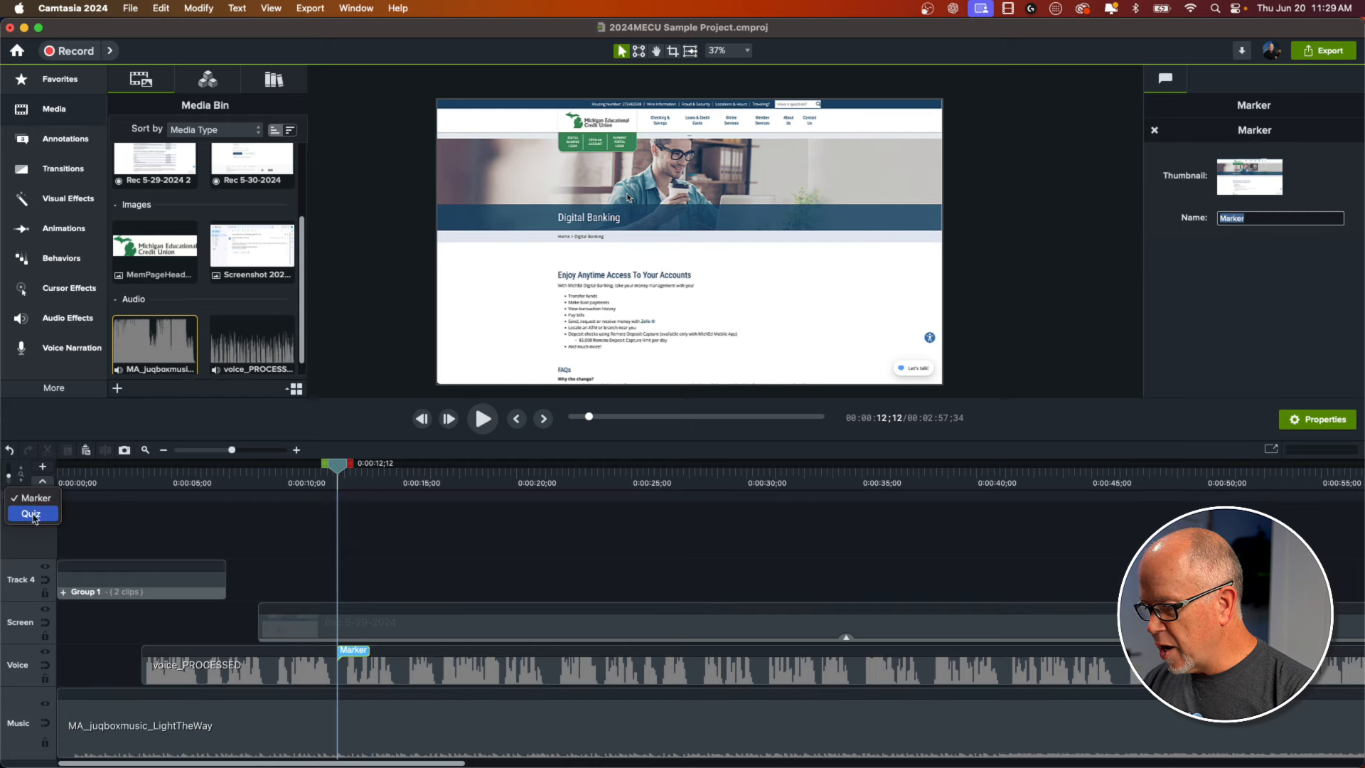
{"action": "left_click", "coordinate": [36, 499]}
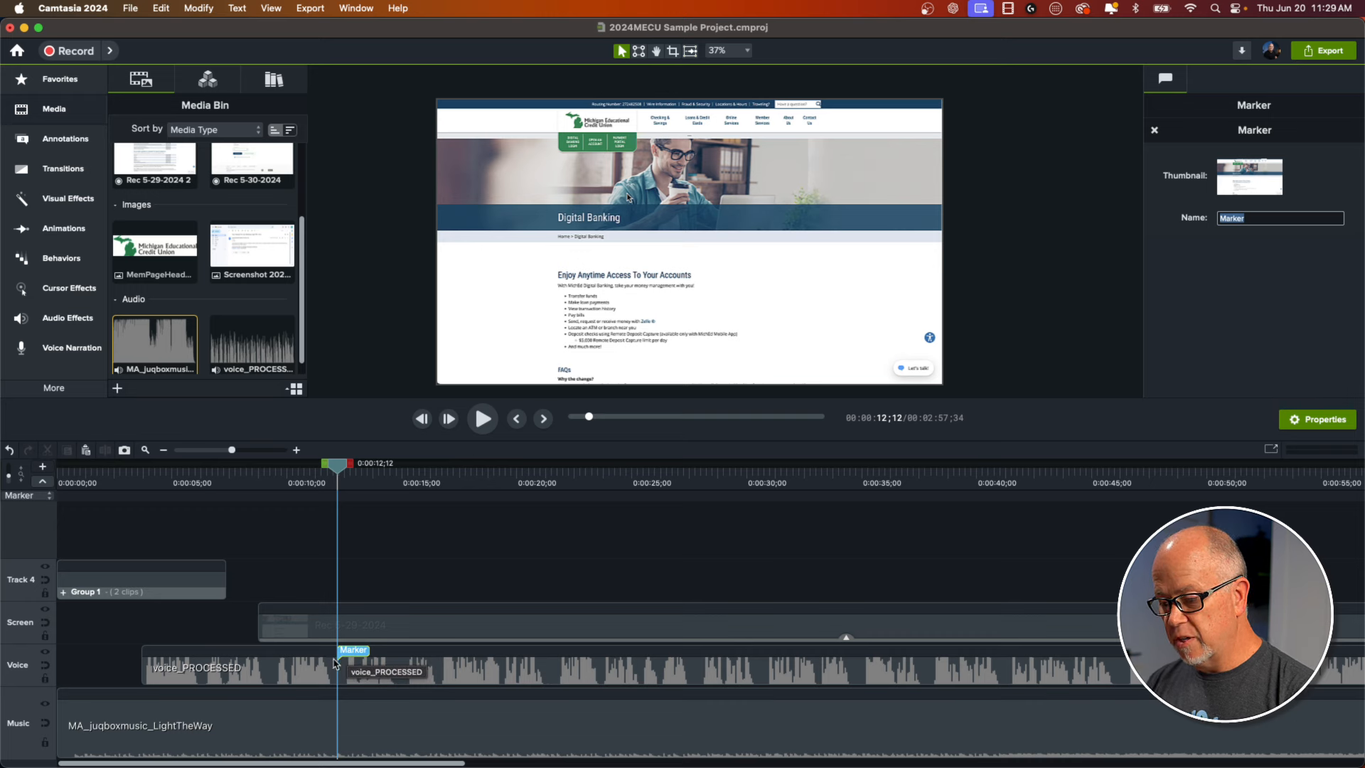
- Try a marker on the Screen track recording and one on the timeline at 12;08, deleting each of them
{"action": "left_click_drag", "start_coordinate": [351, 624], "coordinate": [339, 610]}
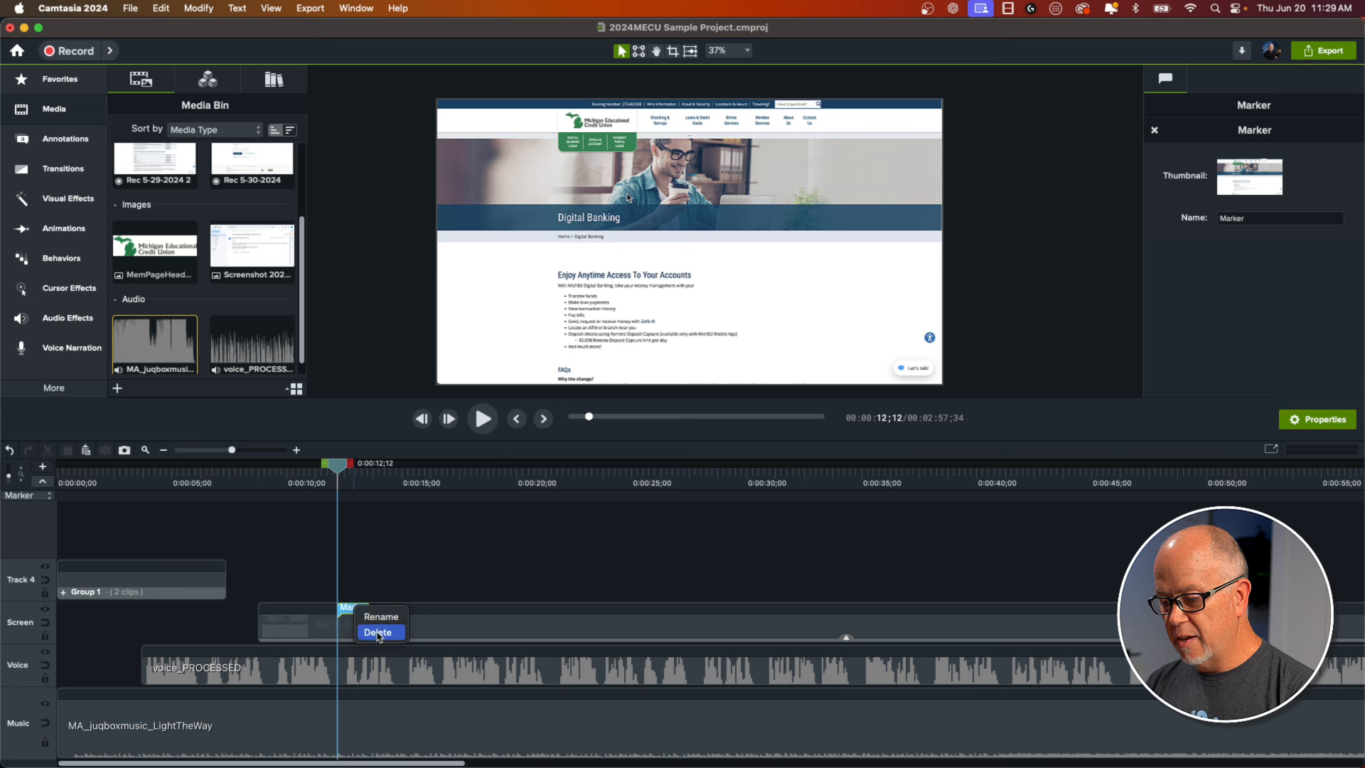
{"action": "left_click", "coordinate": [326, 560]}
{"action": "key", "text": "m"}
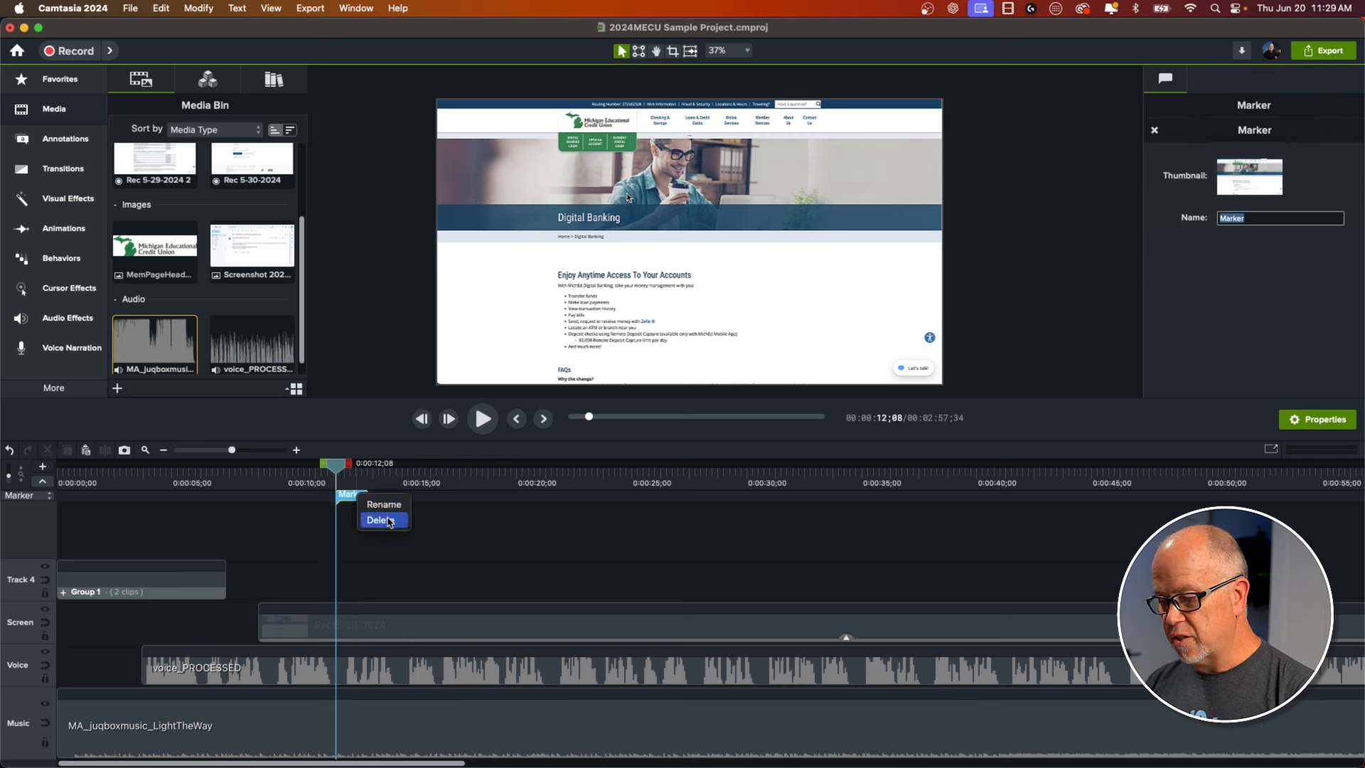
{"action": "left_click", "coordinate": [389, 522]}
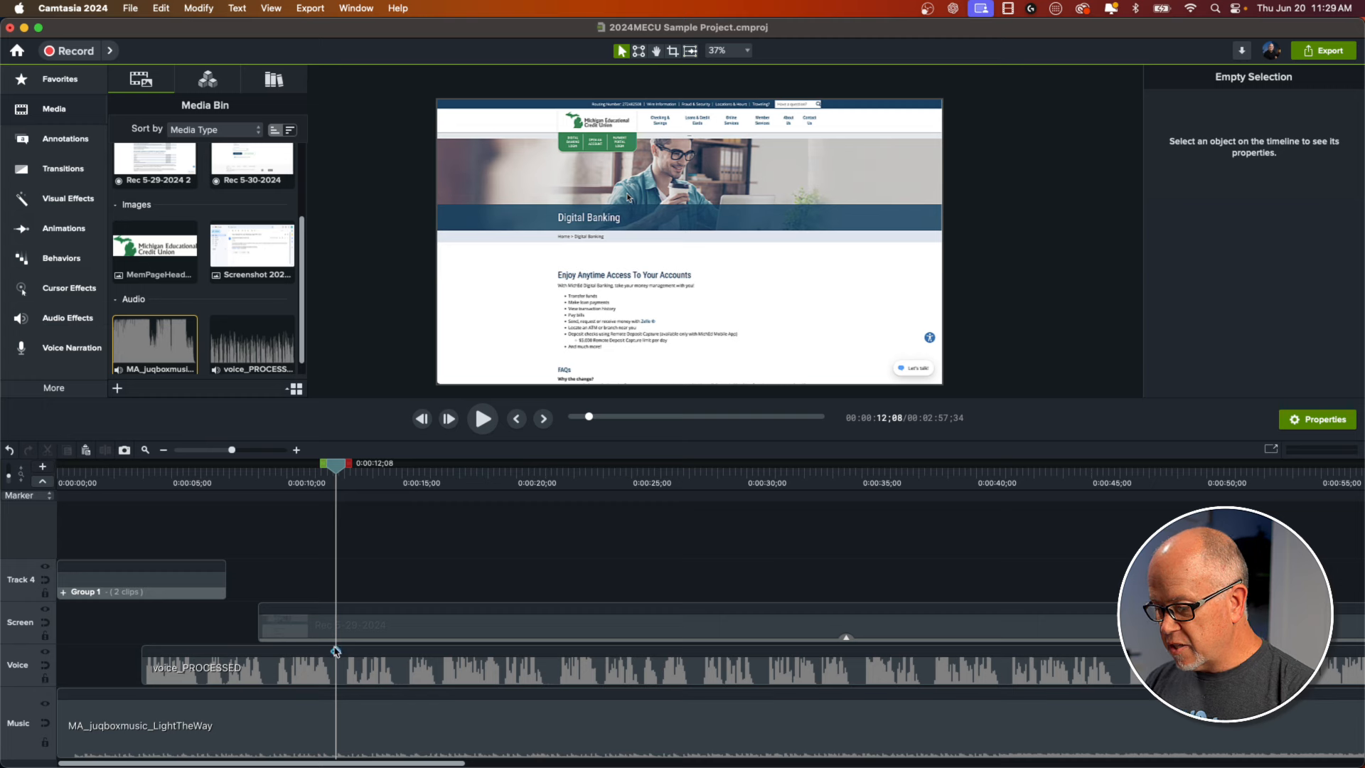
- Add a marker to the voice clip at 12;04 and play the narration leading up to it
{"action": "key", "text": "m"}
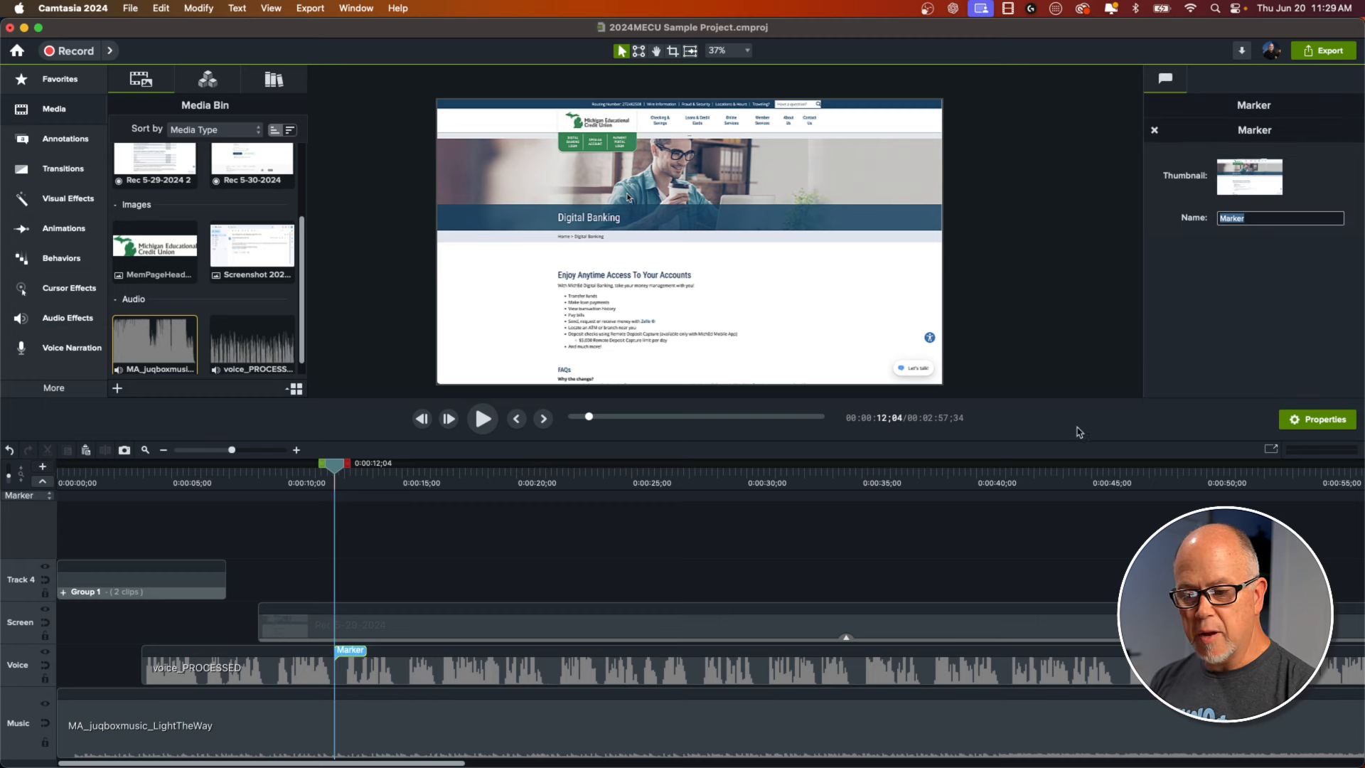
{"action": "left_click", "coordinate": [365, 574]}
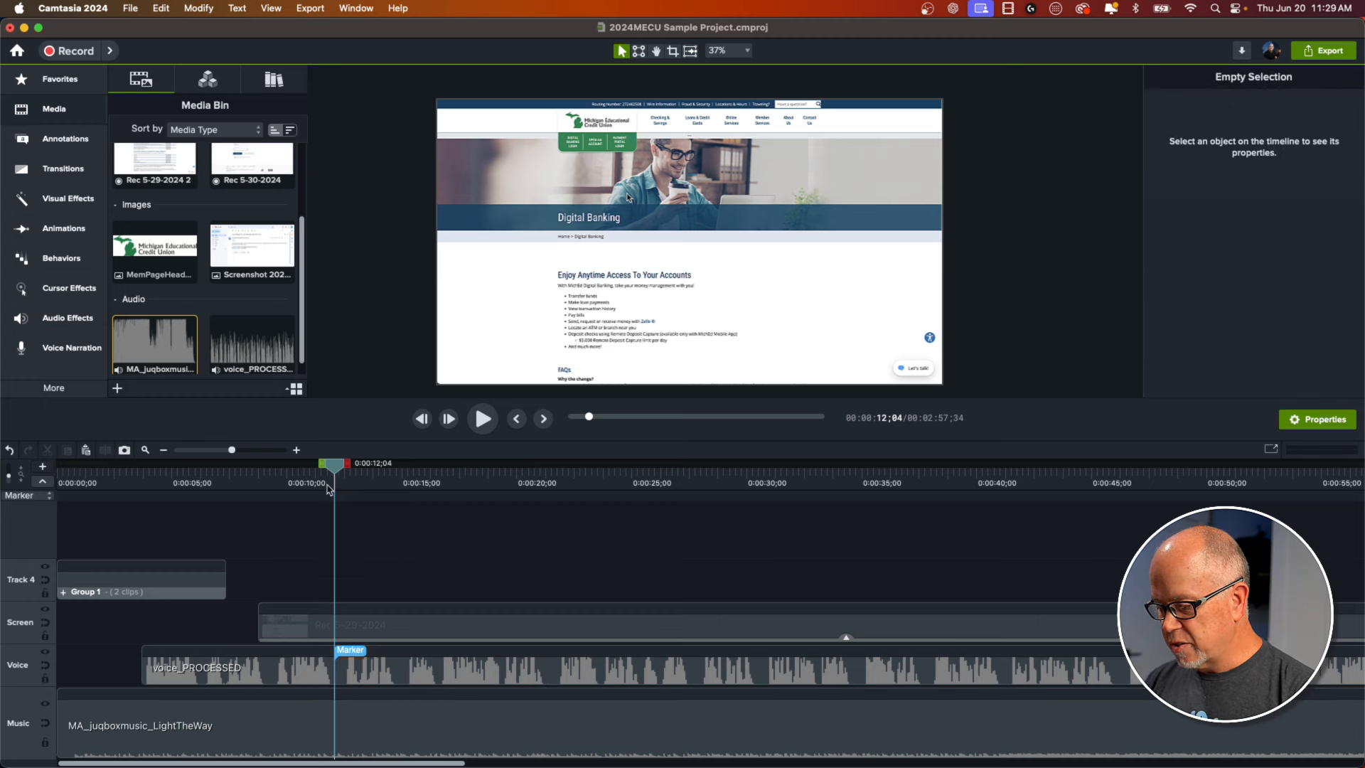
{"action": "left_click_drag", "start_coordinate": [339, 472], "coordinate": [285, 479]}
{"action": "key", "text": "space"}
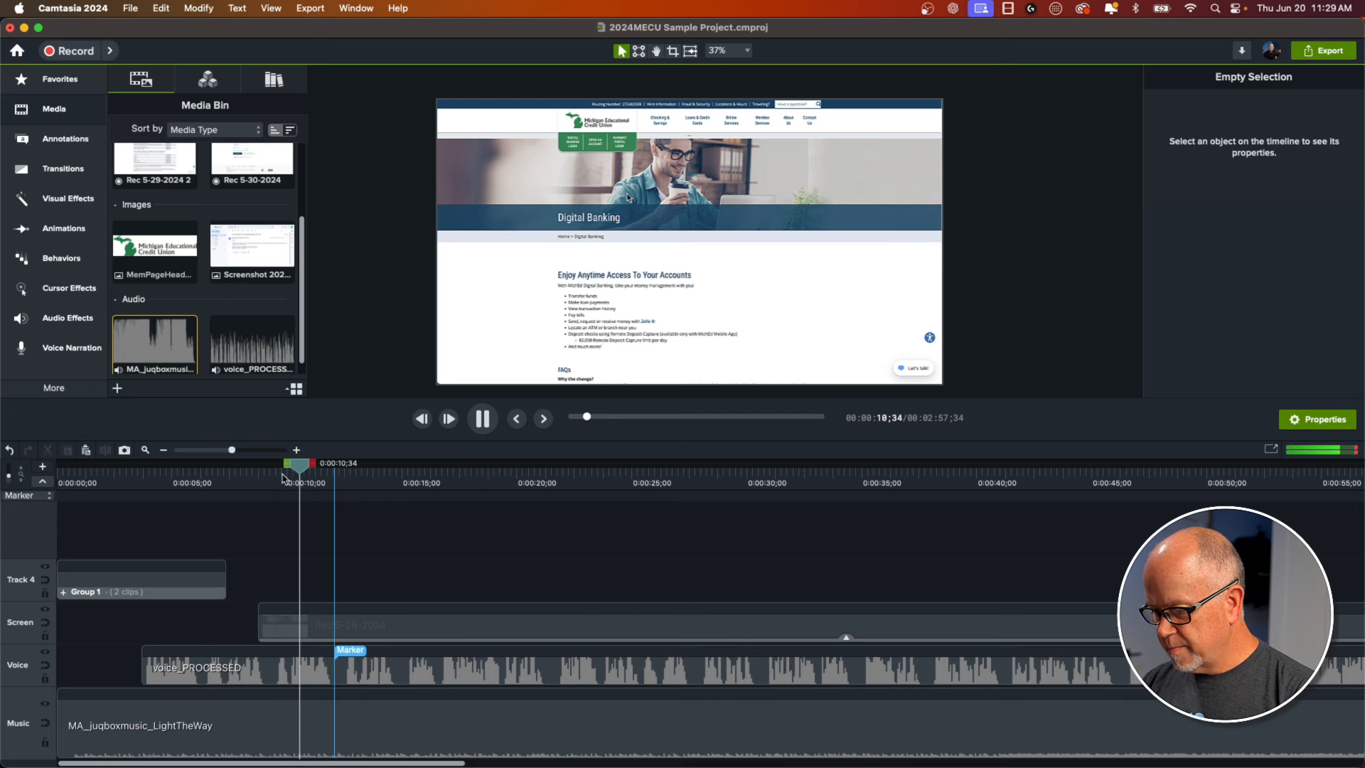
{"action": "key", "text": "space"}
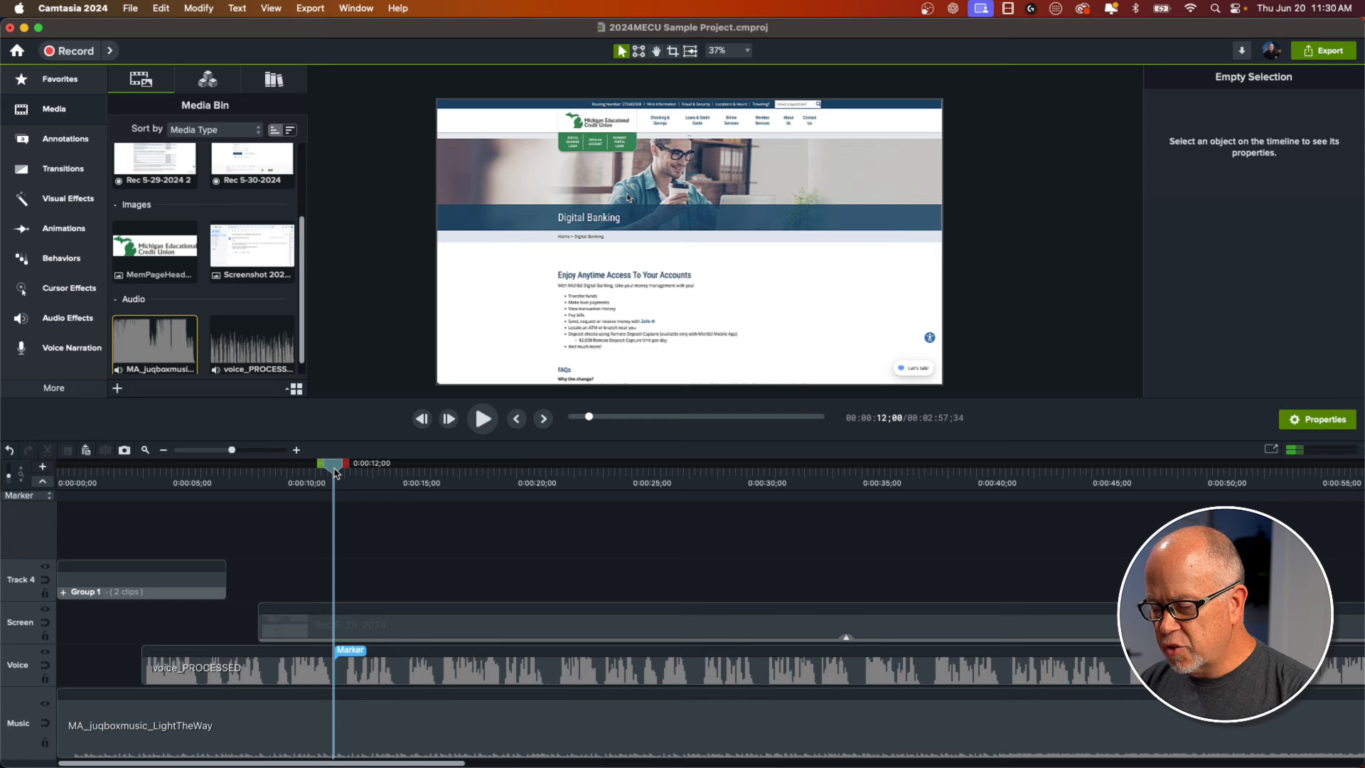
- Move the Rec 5-29-2024 recording earlier to start at about 6 seconds and play from 9;22 past the marker
{"action": "left_click_drag", "start_coordinate": [335, 471], "coordinate": [358, 491]}
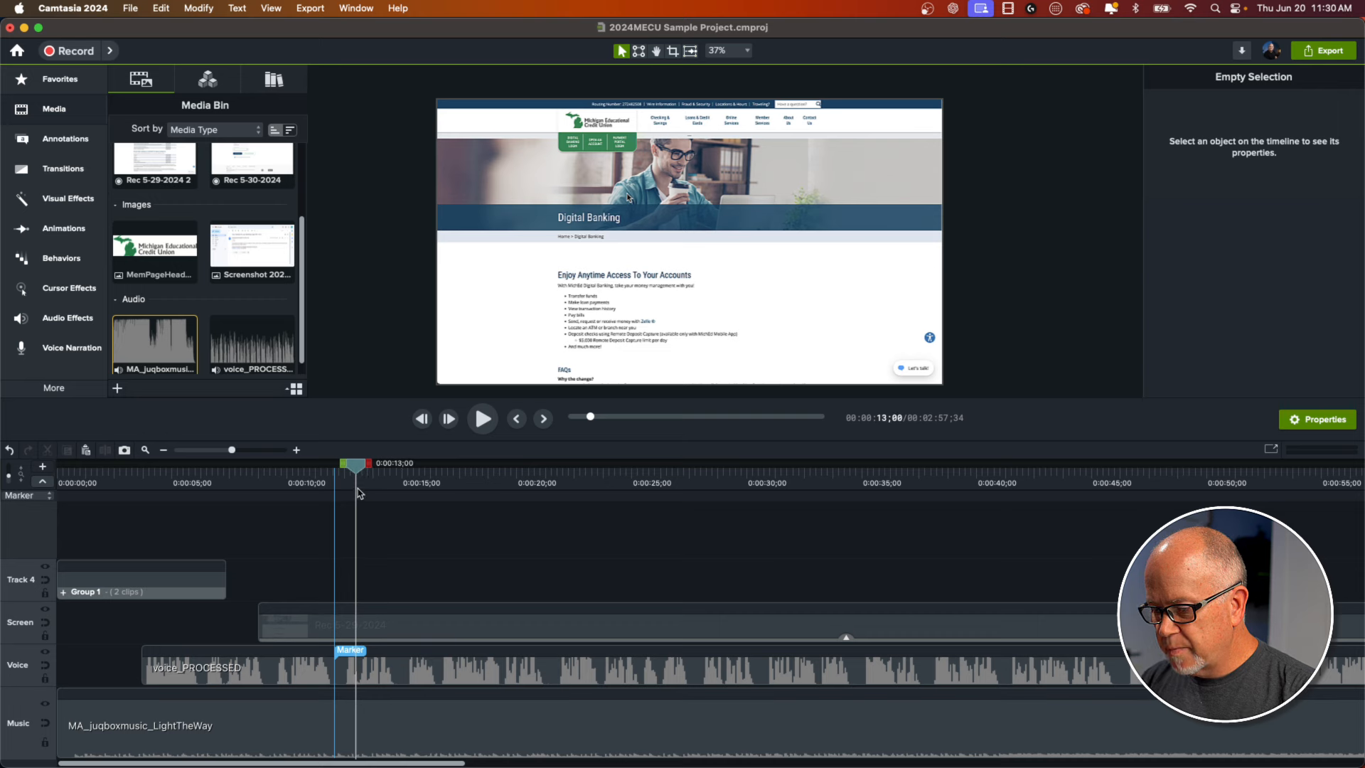
{"action": "left_click_drag", "start_coordinate": [364, 629], "coordinate": [303, 629]}
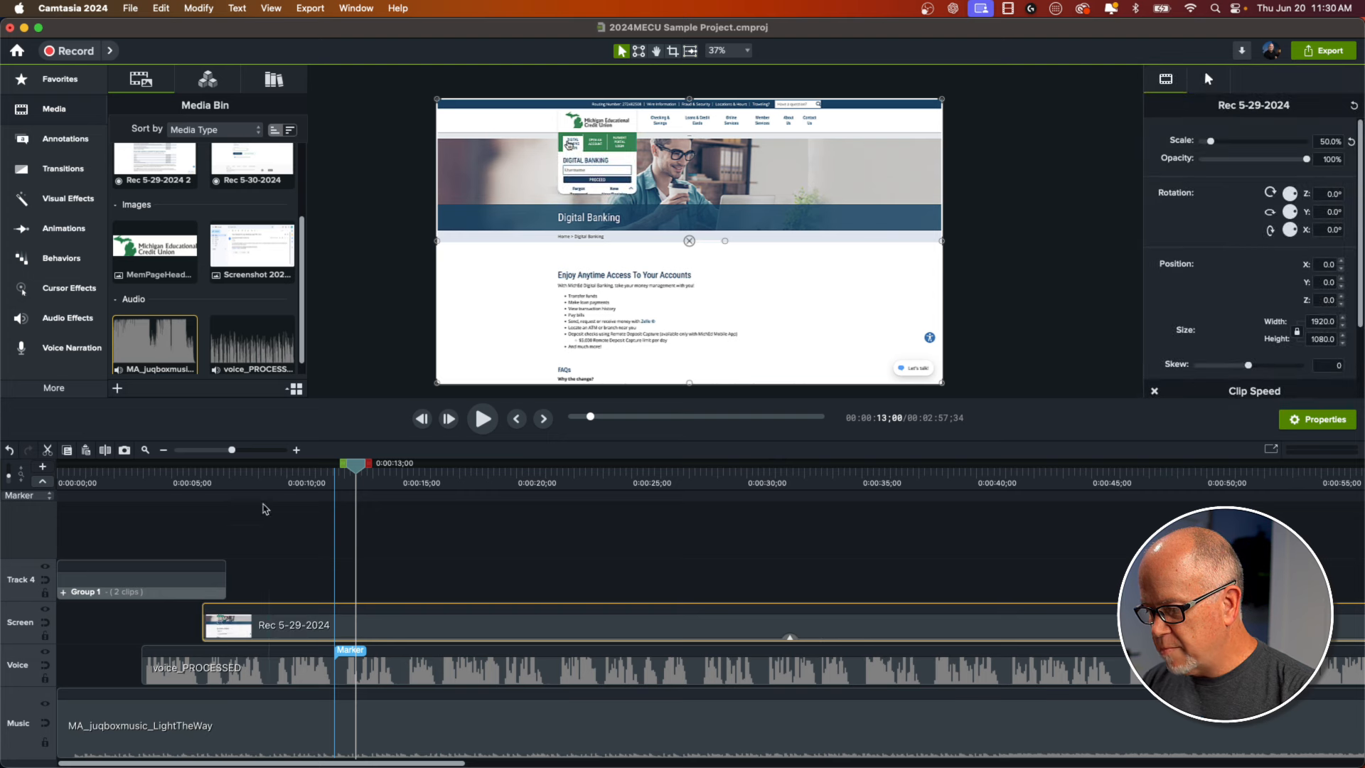
{"action": "left_click", "coordinate": [274, 484]}
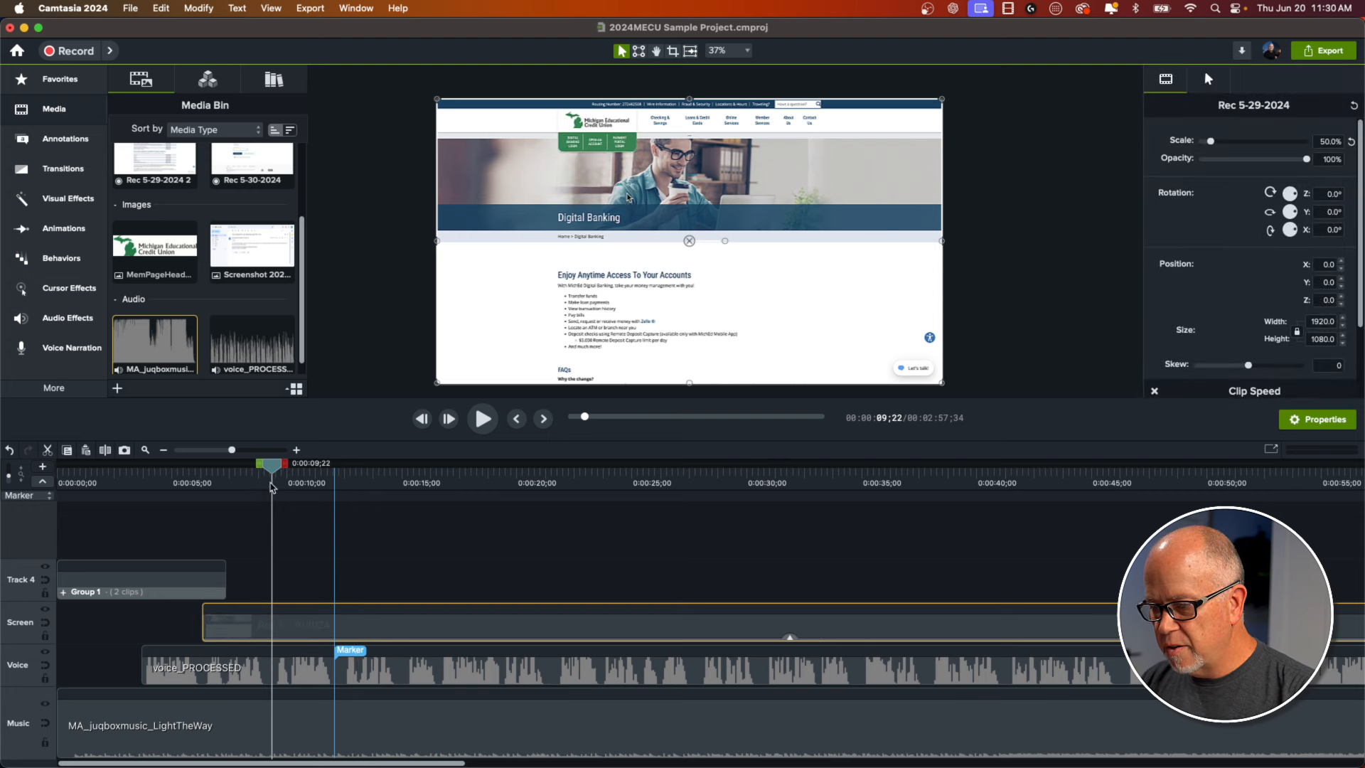
{"action": "key", "text": "space"}
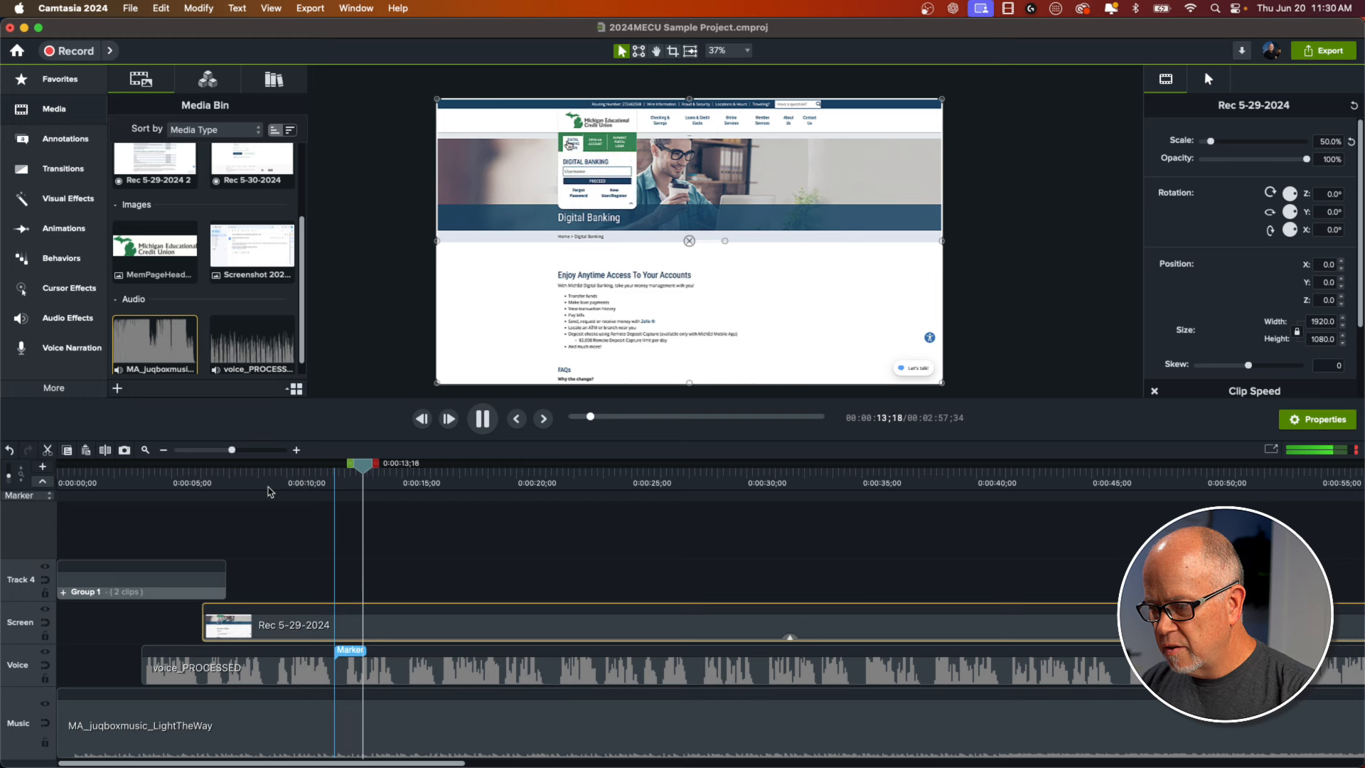
{"action": "key", "text": "space"}
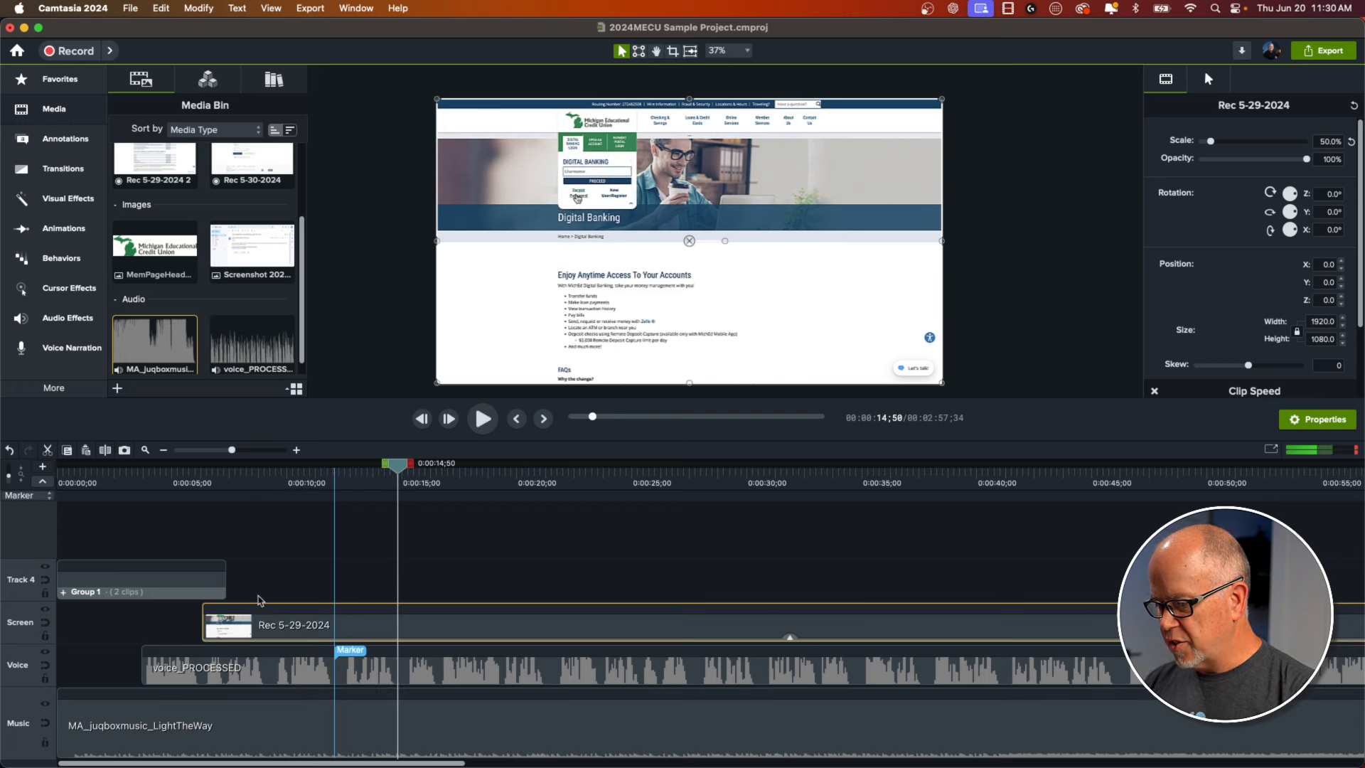
- Reveal the Rec 5-29-2024 recording's clip speed and retime it to 1.39x, and after that to 0.94x, ending level with the narration
{"action": "left_click_drag", "start_coordinate": [395, 473], "coordinate": [240, 540]}
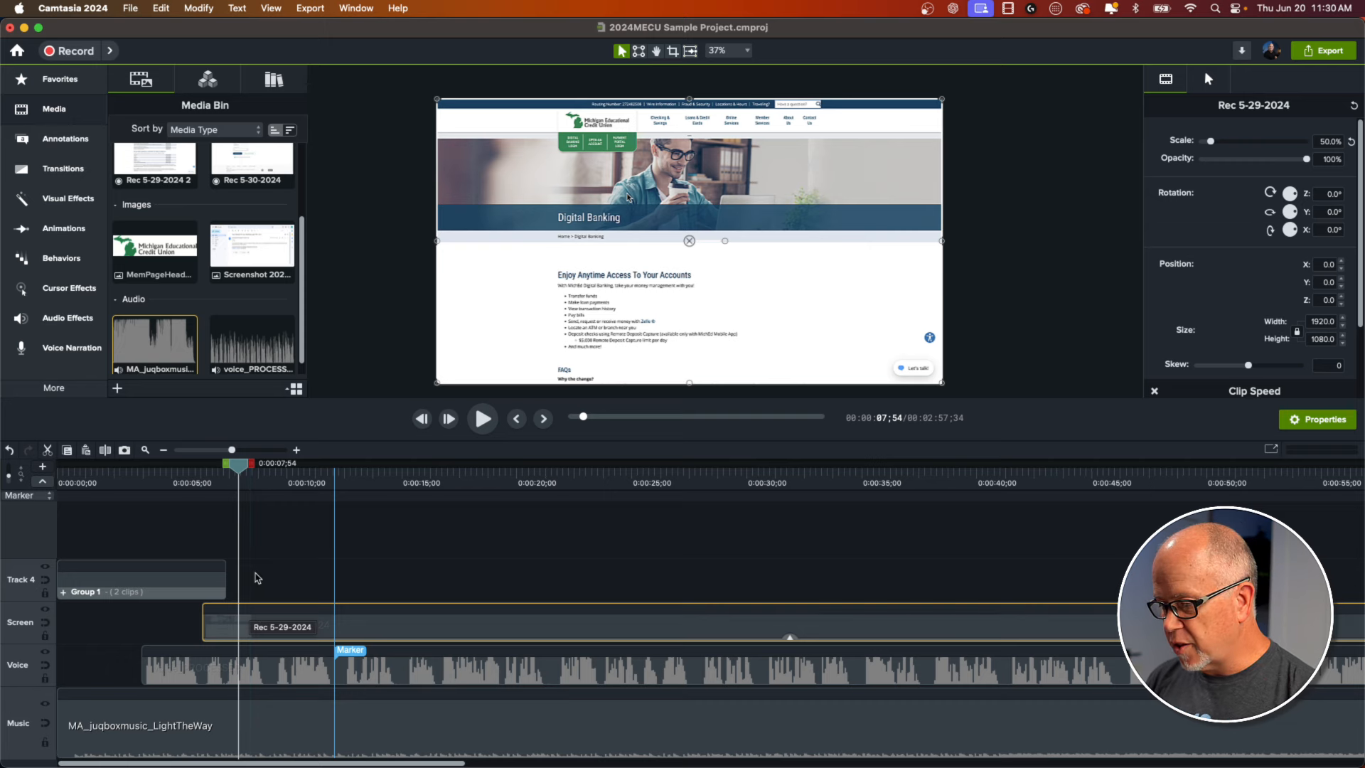
{"action": "left_click_drag", "start_coordinate": [235, 455], "coordinate": [230, 455]}
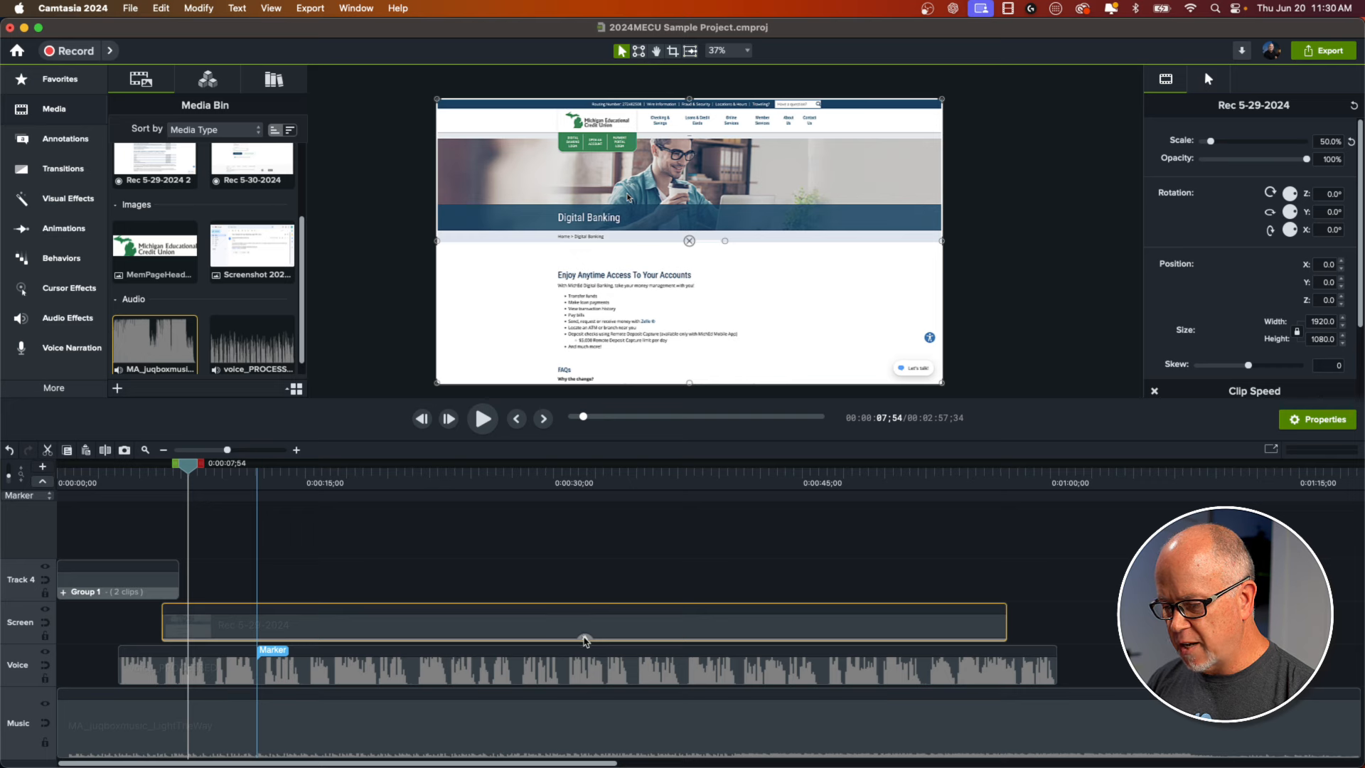
{"action": "left_click", "coordinate": [584, 638]}
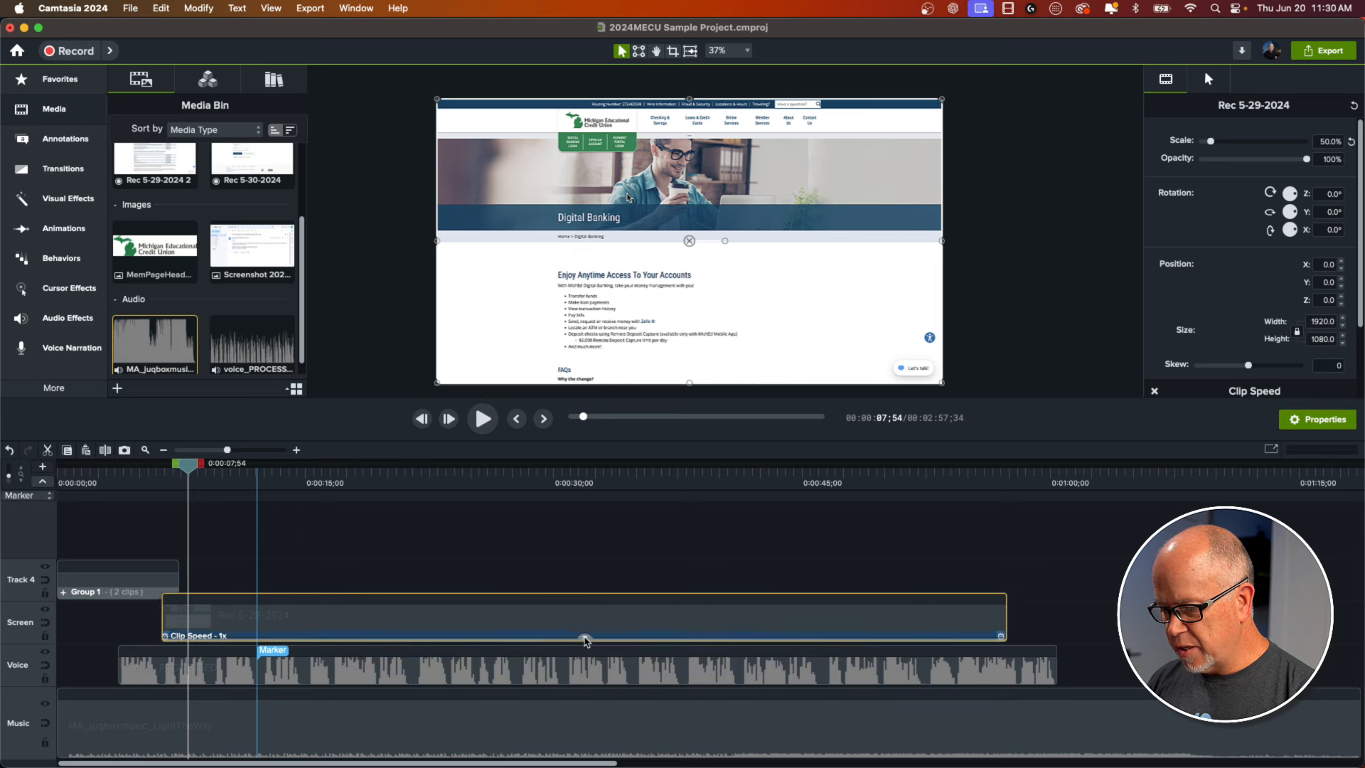
{"action": "left_click", "coordinate": [388, 633]}
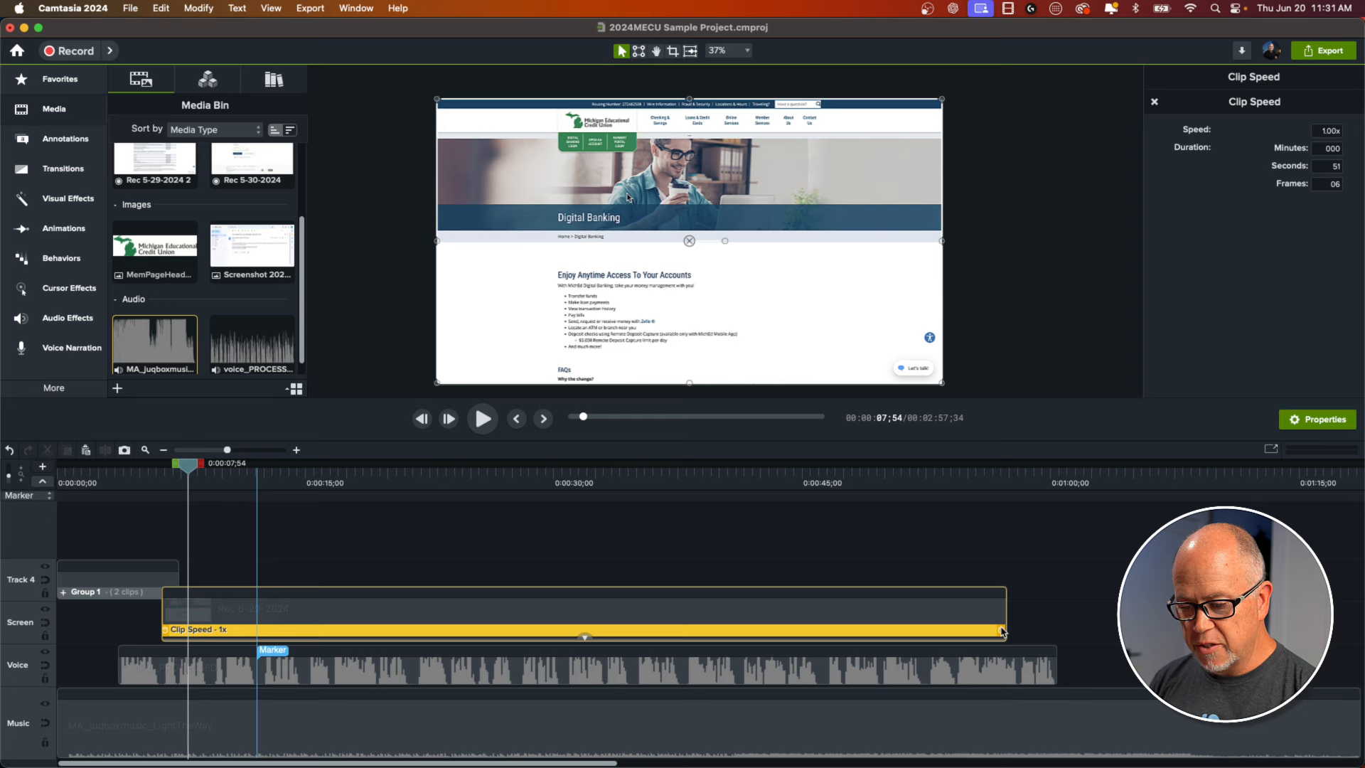
{"action": "mouse_move", "coordinate": [1002, 631]}
{"action": "left_mouse_down"}
{"action": "mouse_move", "coordinate": [731, 642]}
{"action": "mouse_move", "coordinate": [770, 636]}
{"action": "left_mouse_up"}
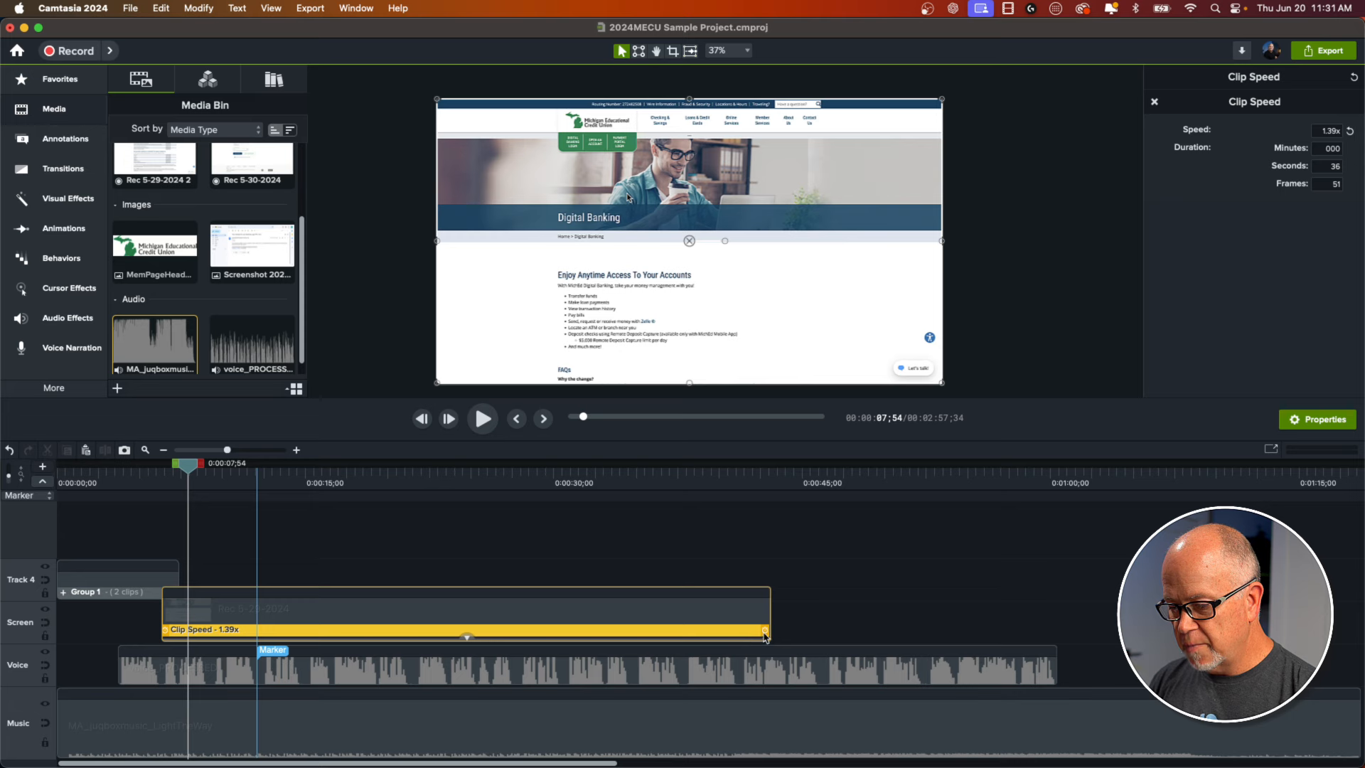
{"action": "left_click_drag", "start_coordinate": [764, 635], "coordinate": [1055, 632]}
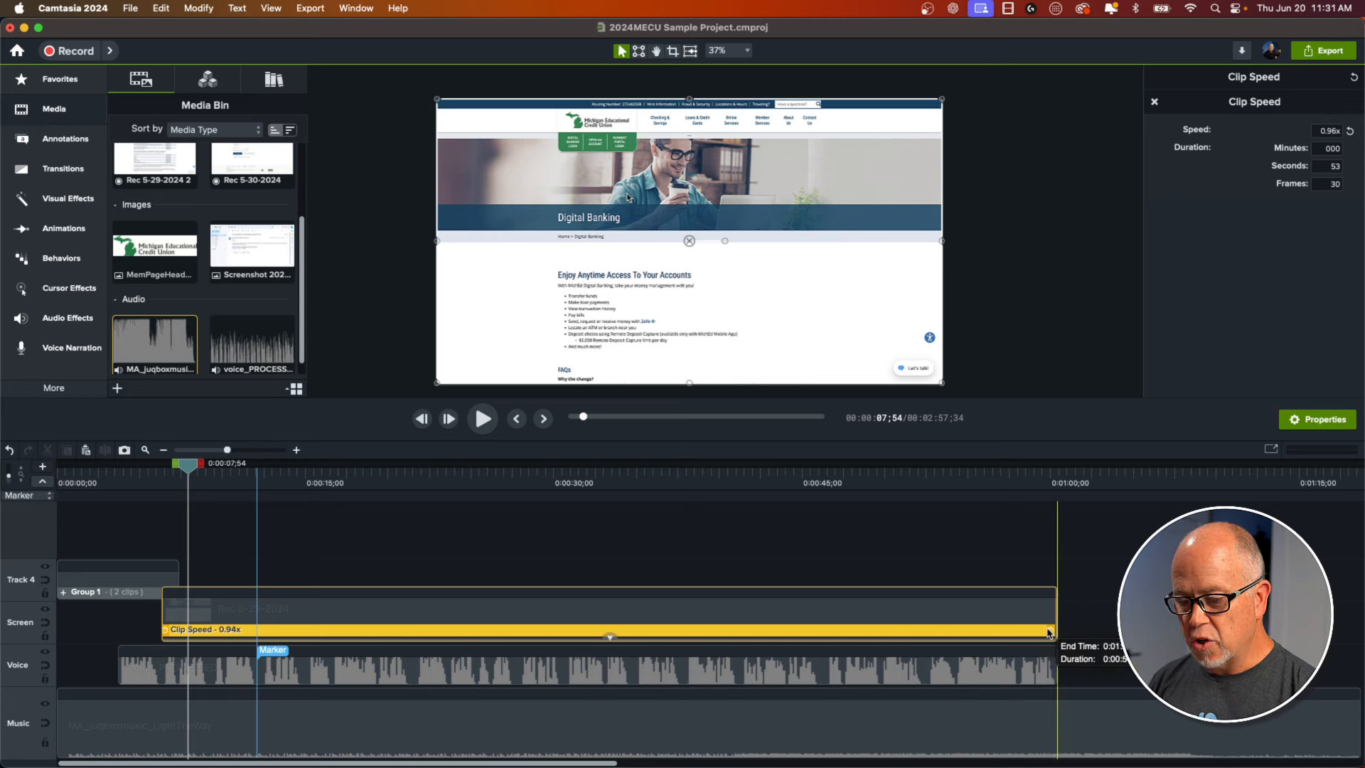
- Set the Rec 5-29-2024 recording's clip speed to 2.00x and play from 6;29 up to the marker
{"action": "left_click", "coordinate": [1327, 130]}
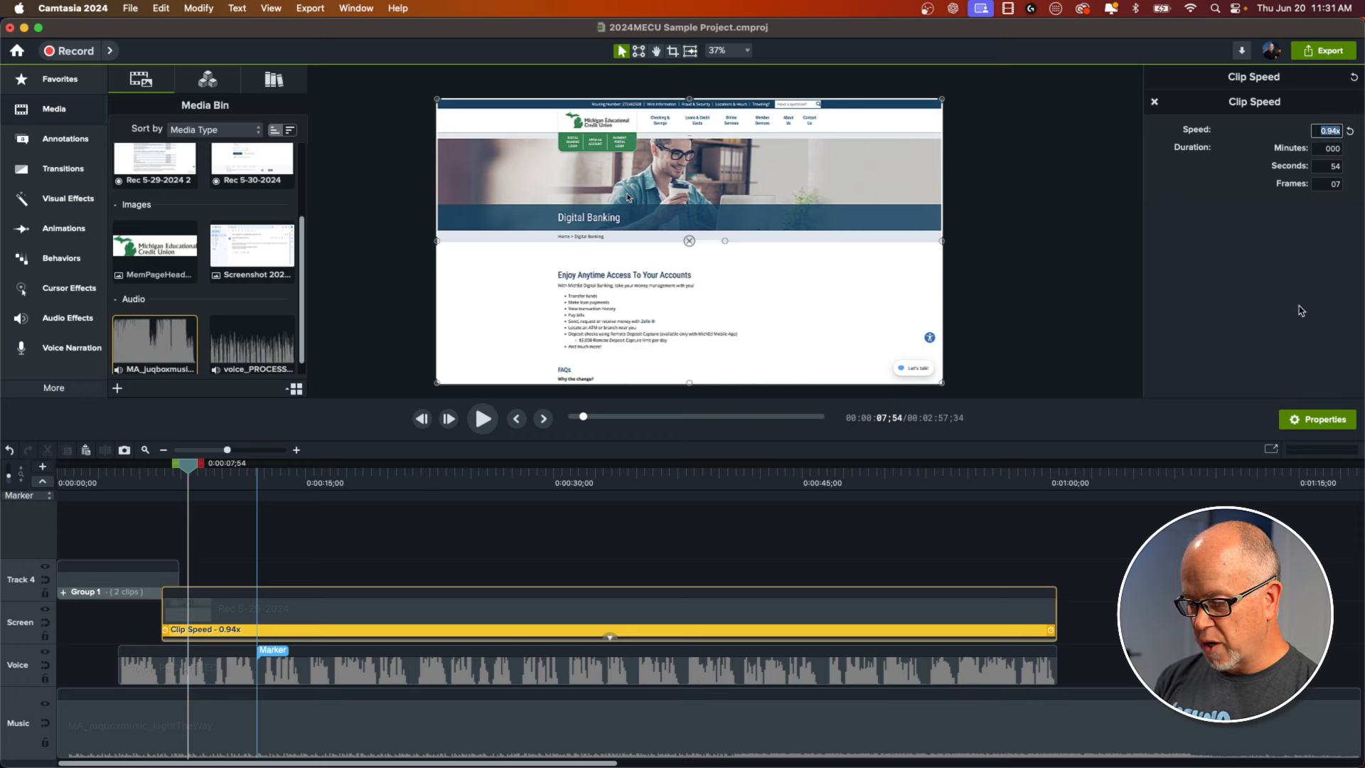
{"action": "type", "text": "2"}
{"action": "key", "text": "Tab"}
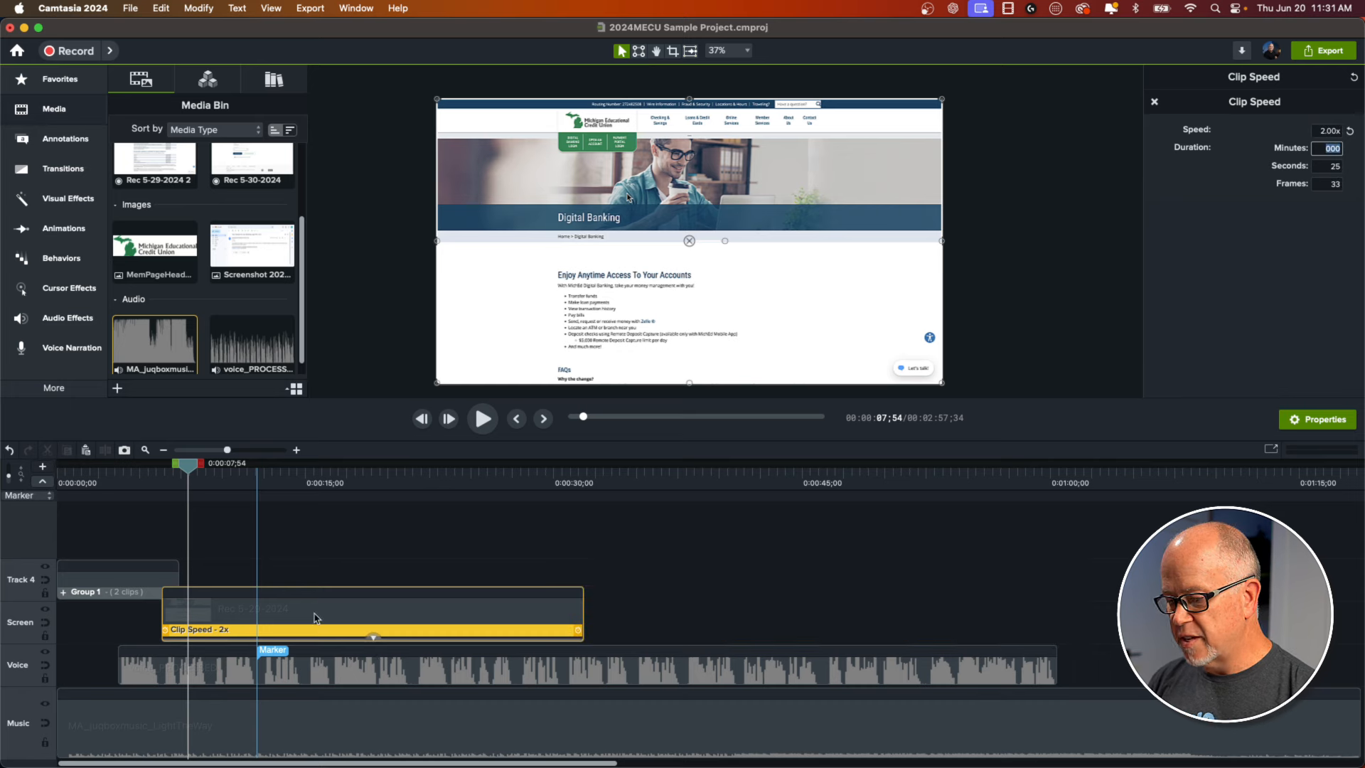
{"action": "left_click", "coordinate": [189, 476]}
{"action": "mouse_move", "coordinate": [190, 477]}
{"action": "left_mouse_down"}
{"action": "mouse_move", "coordinate": [152, 476]}
{"action": "mouse_move", "coordinate": [165, 476]}
{"action": "left_mouse_up"}
{"action": "left_click", "coordinate": [204, 542]}
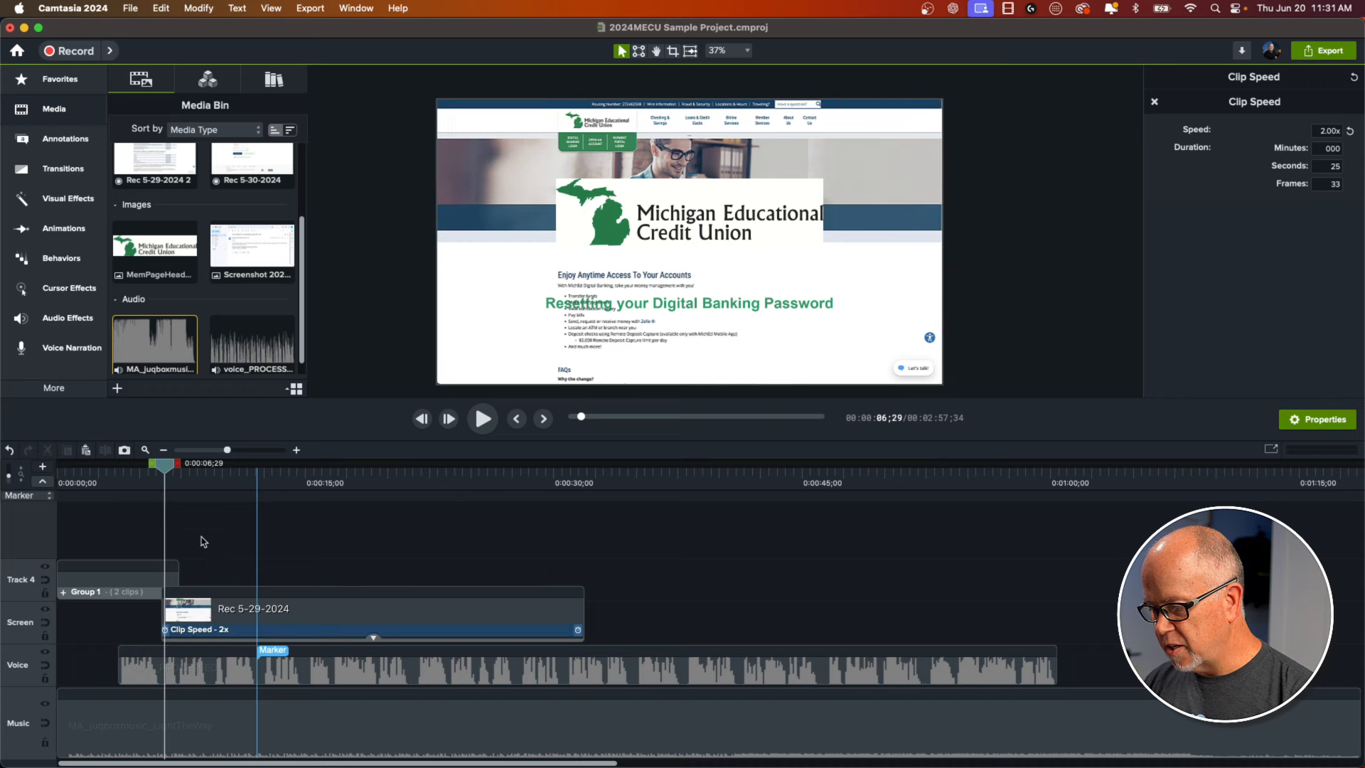
{"action": "key", "text": "space"}
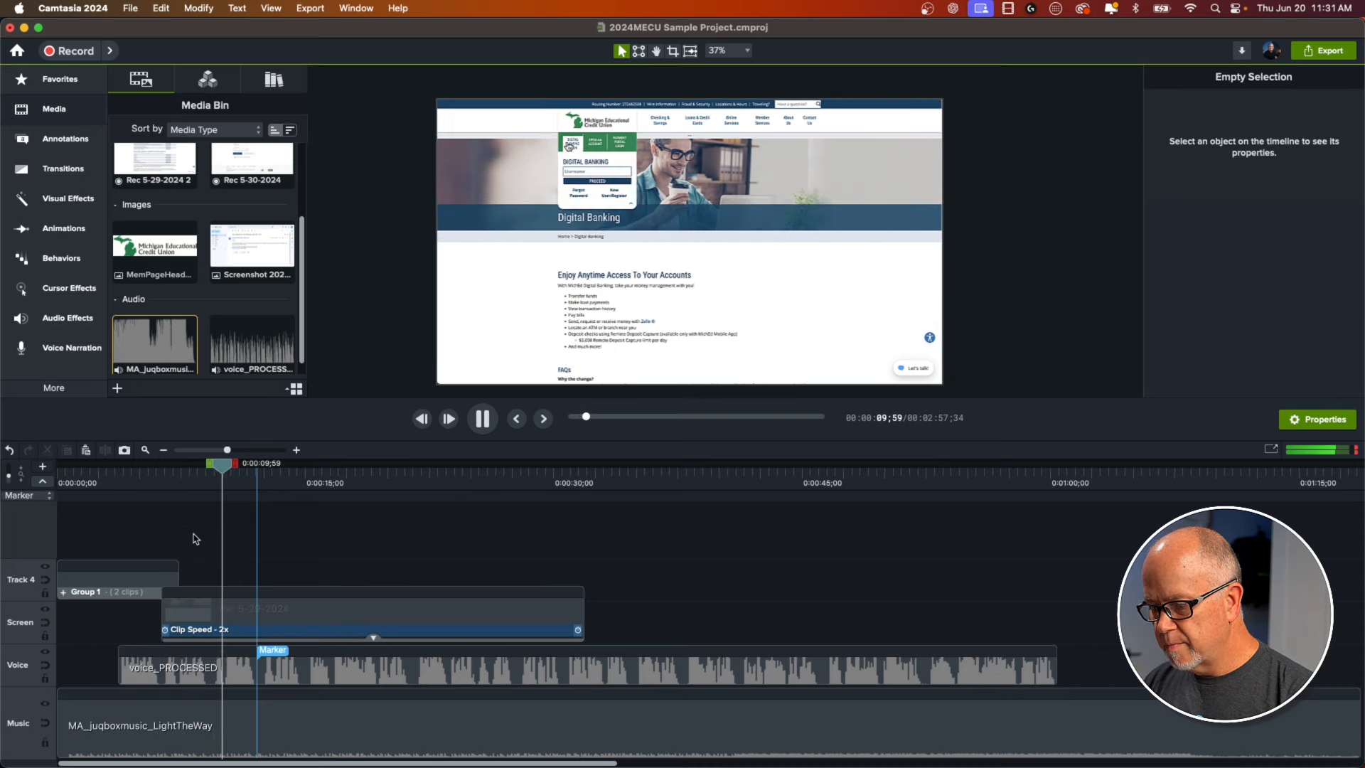
{"action": "key", "text": "space"}
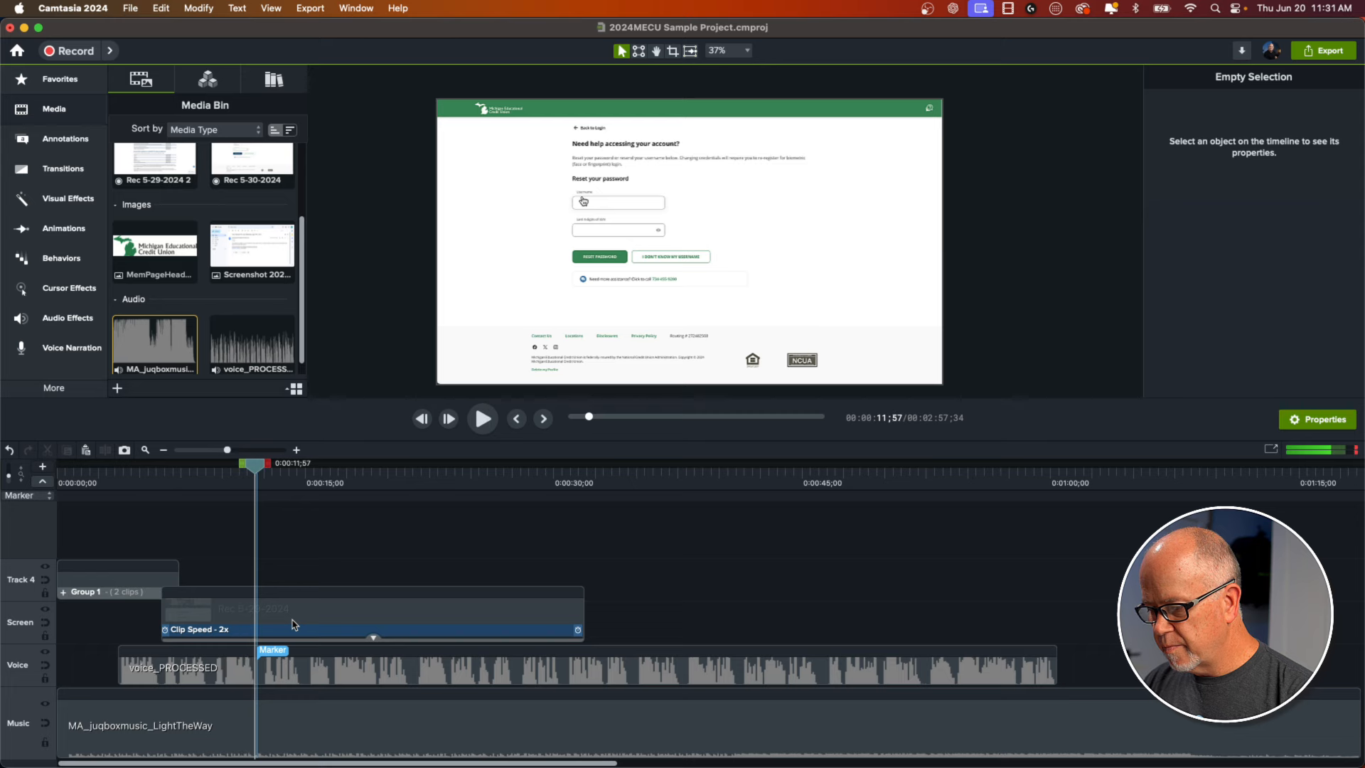
- Lengthen the Rec 5-29-2024 recording to a clip speed of 1.58x, lasting about 32 seconds
{"action": "left_click_drag", "start_coordinate": [577, 632], "coordinate": [694, 631]}
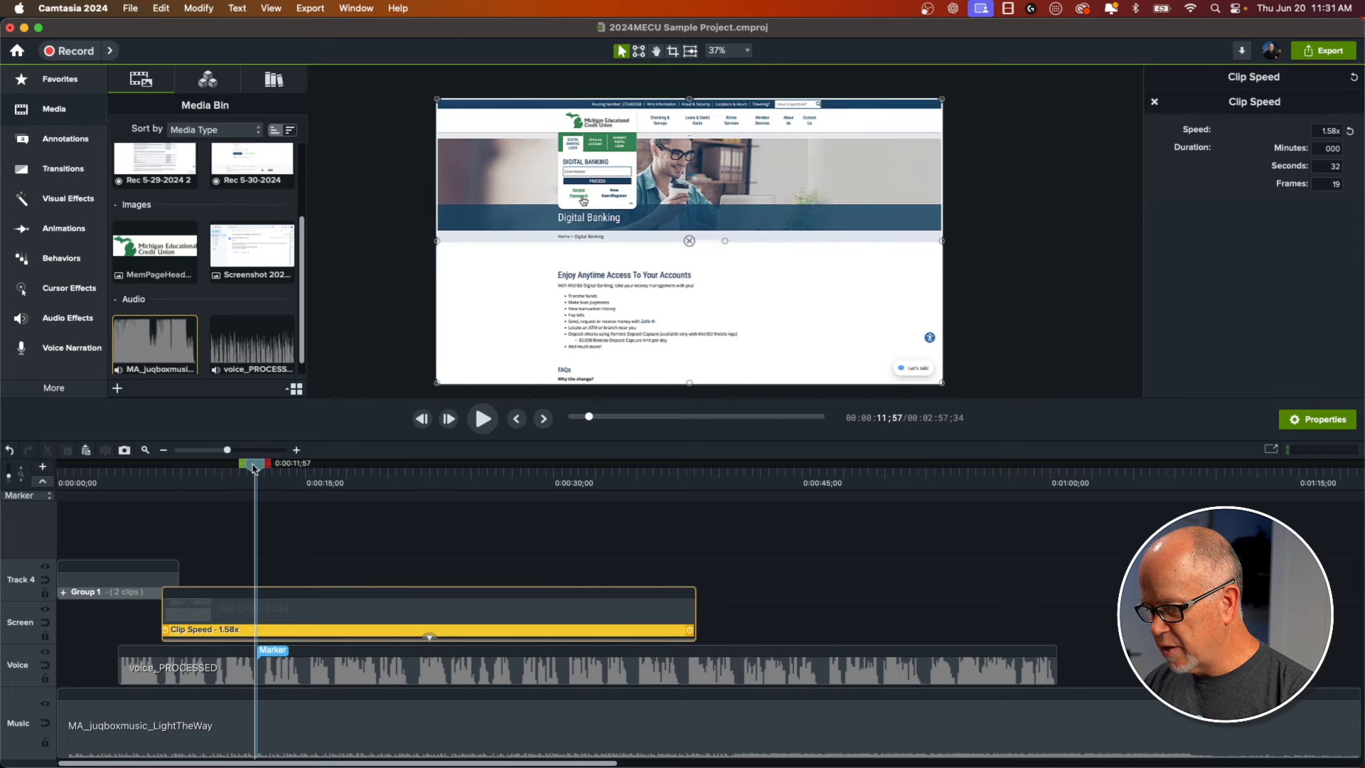
{"action": "left_click_drag", "start_coordinate": [227, 450], "coordinate": [234, 450]}
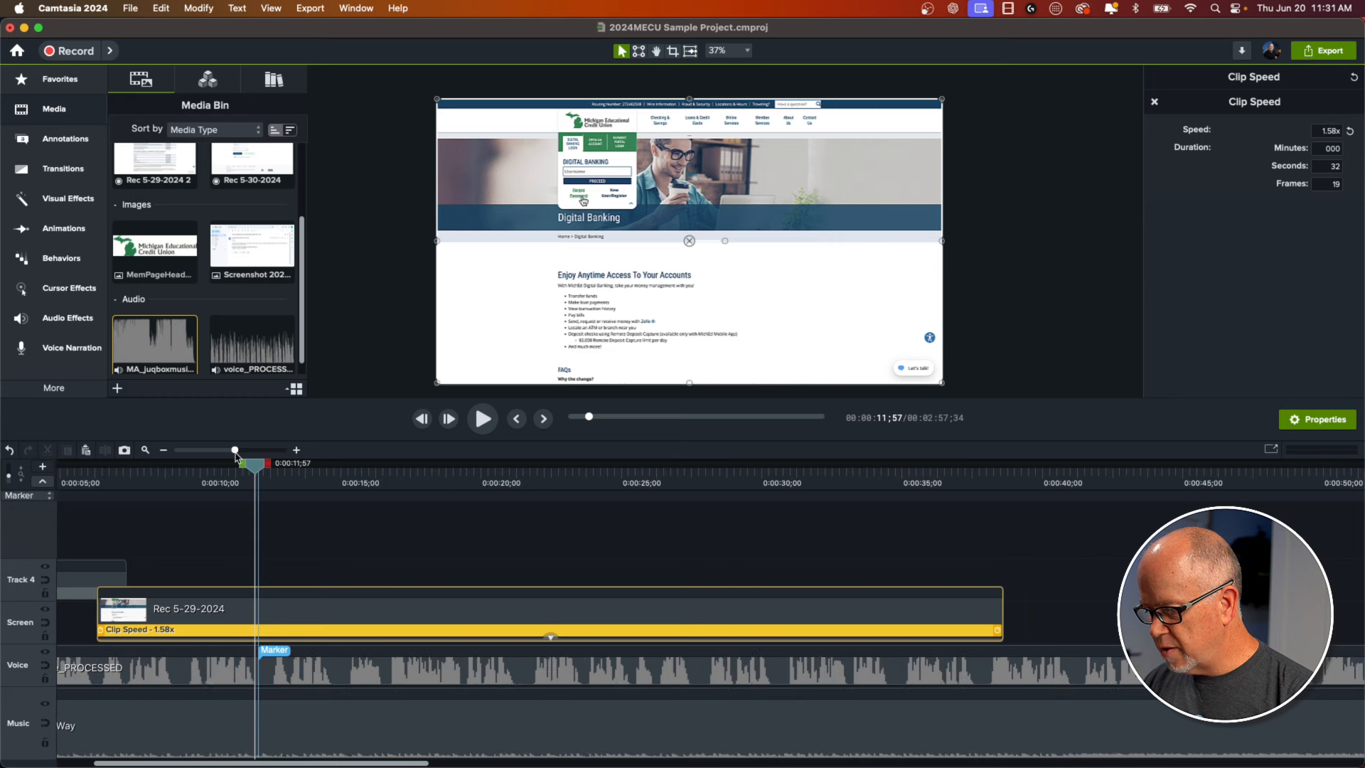
{"action": "left_click", "coordinate": [73, 763]}
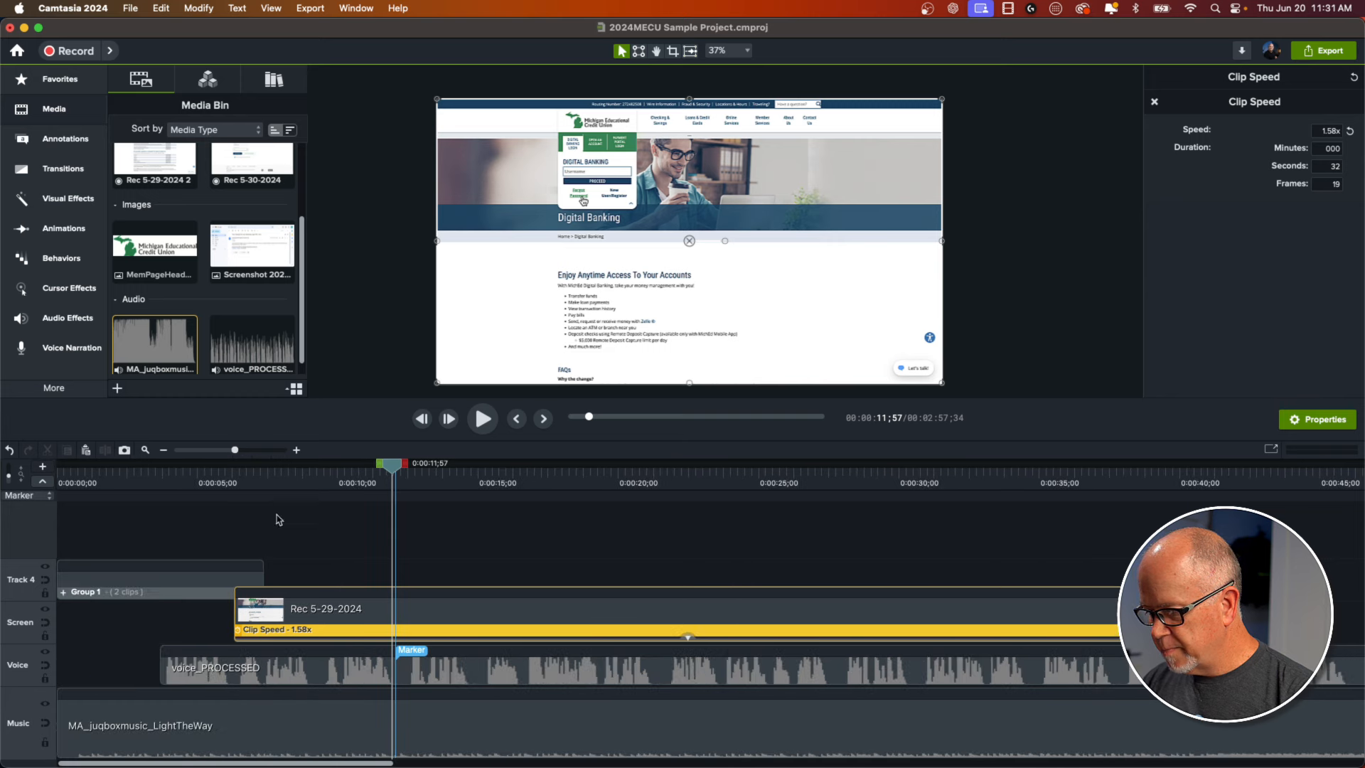
- Play from about 6 seconds past the marker and lengthen the Rec 5-29-2024 recording to a clip speed of 1.29x, lasting about 40 seconds
{"action": "left_click", "coordinate": [217, 472]}
{"action": "key", "text": "space"}
{"action": "left_click", "coordinate": [327, 537]}
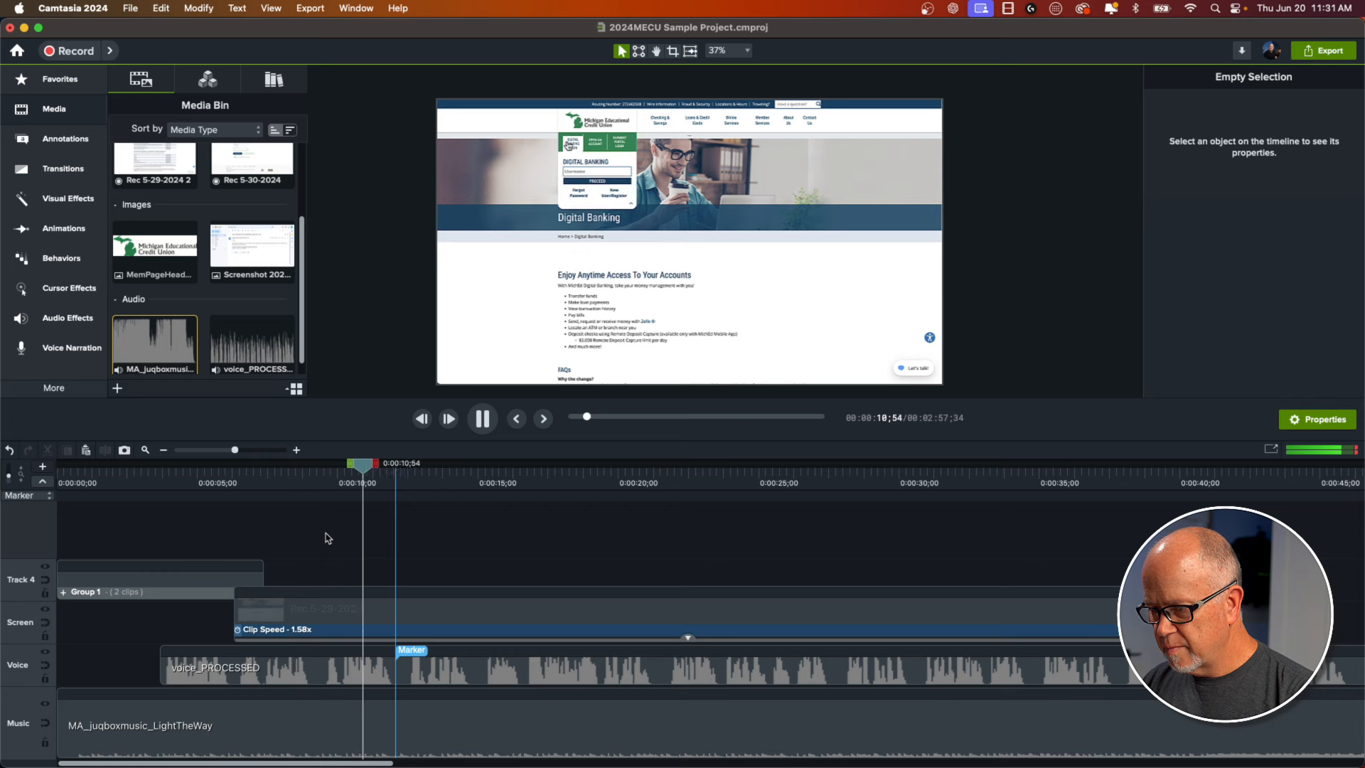
{"action": "key", "text": "space"}
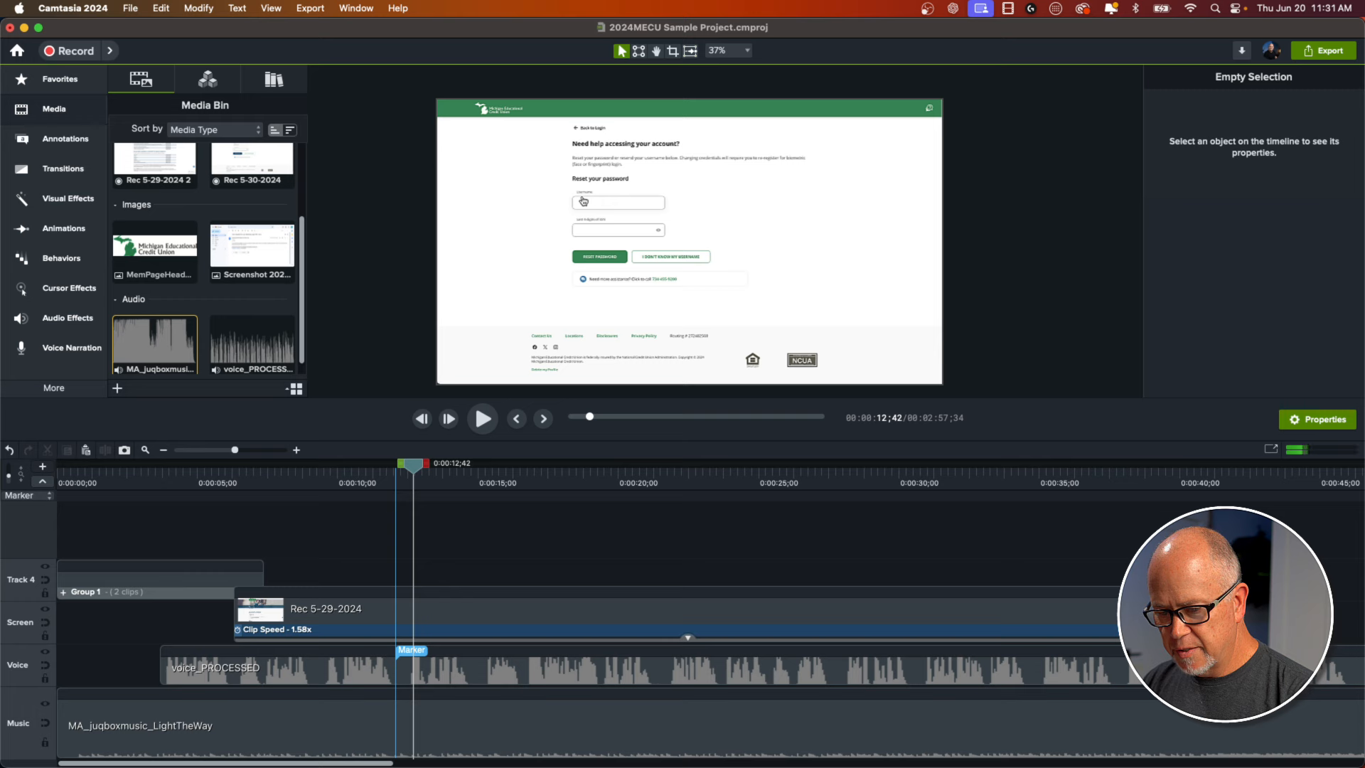
{"action": "left_click_drag", "start_coordinate": [1135, 629], "coordinate": [1342, 630]}
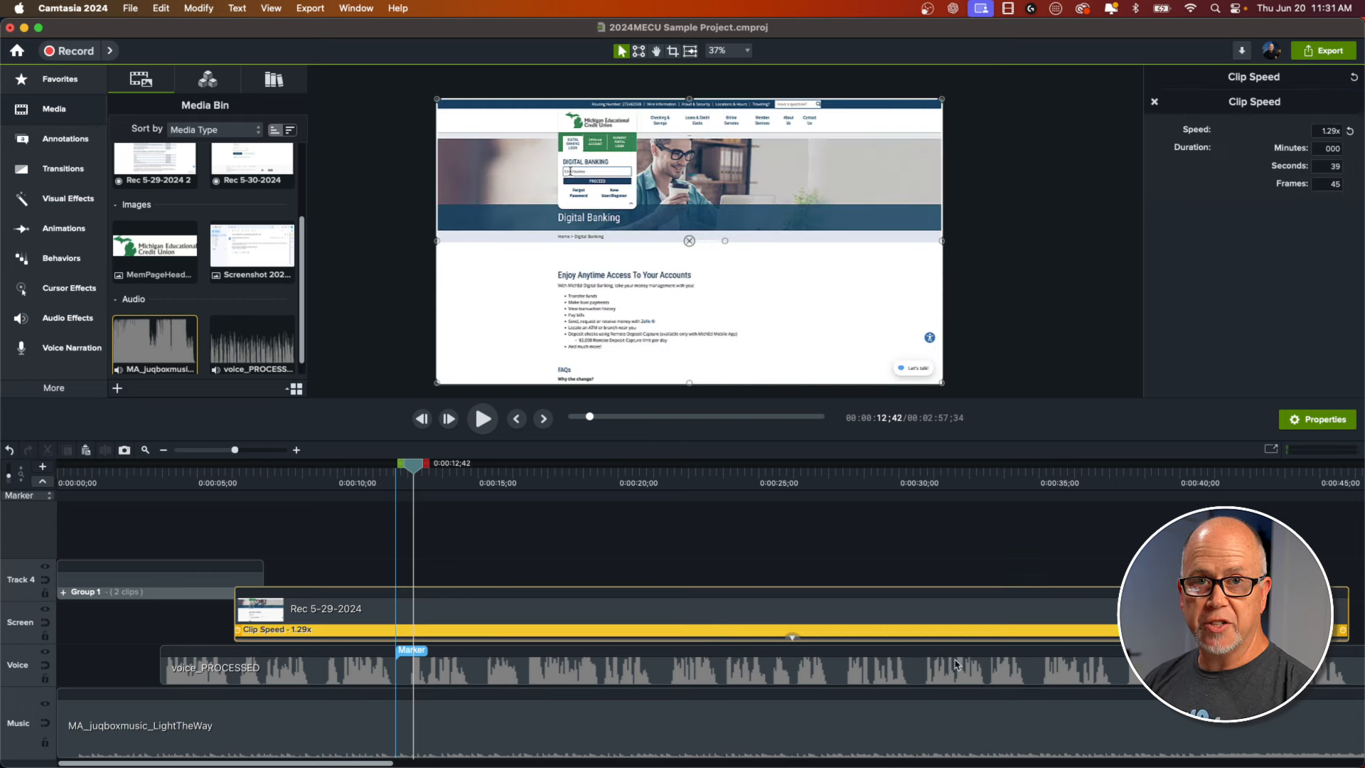
- Move the Rec 5-29-2024 recording later to start where Group 1 ends, and collapse its clip speed display
{"action": "left_click_drag", "start_coordinate": [340, 620], "coordinate": [356, 618]}
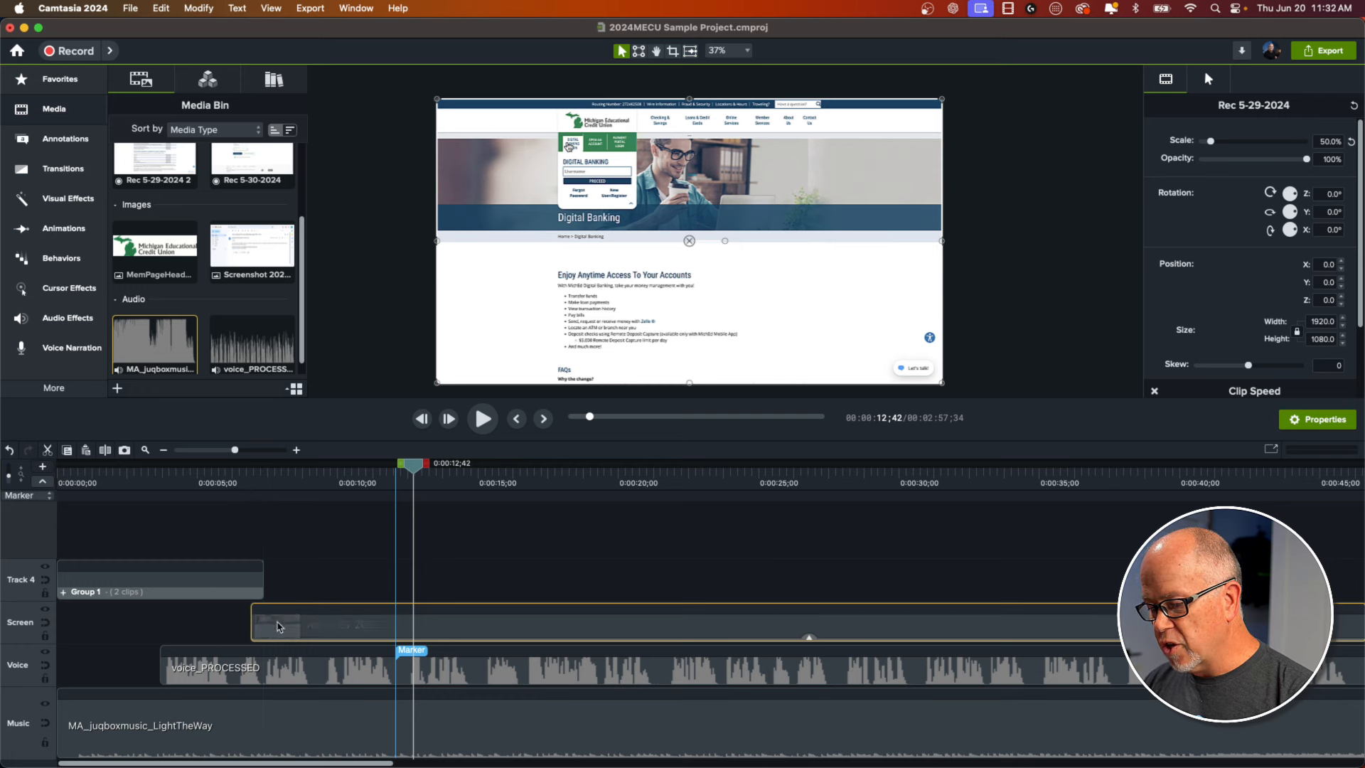
{"action": "left_click_drag", "start_coordinate": [258, 623], "coordinate": [260, 622]}
{"action": "left_click_drag", "start_coordinate": [270, 622], "coordinate": [264, 619]}
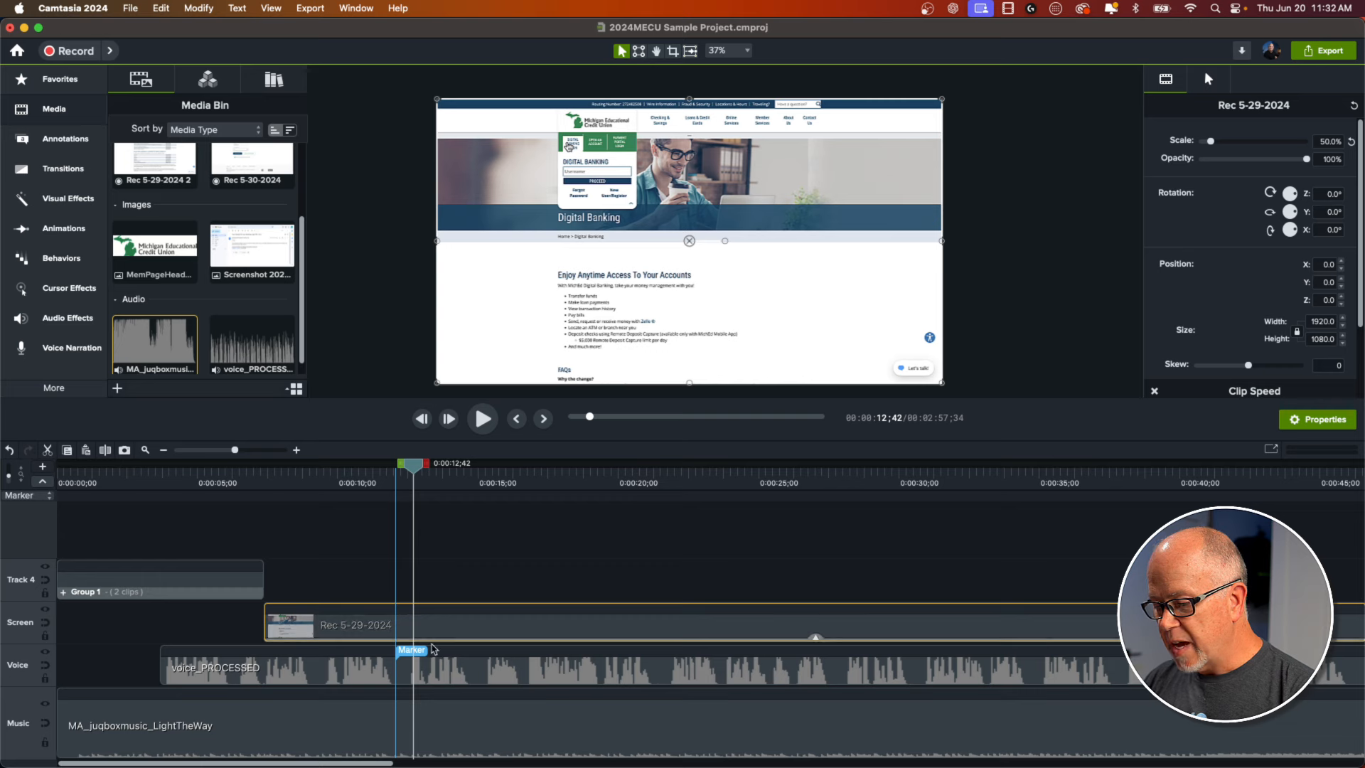
{"action": "left_click", "coordinate": [816, 639]}
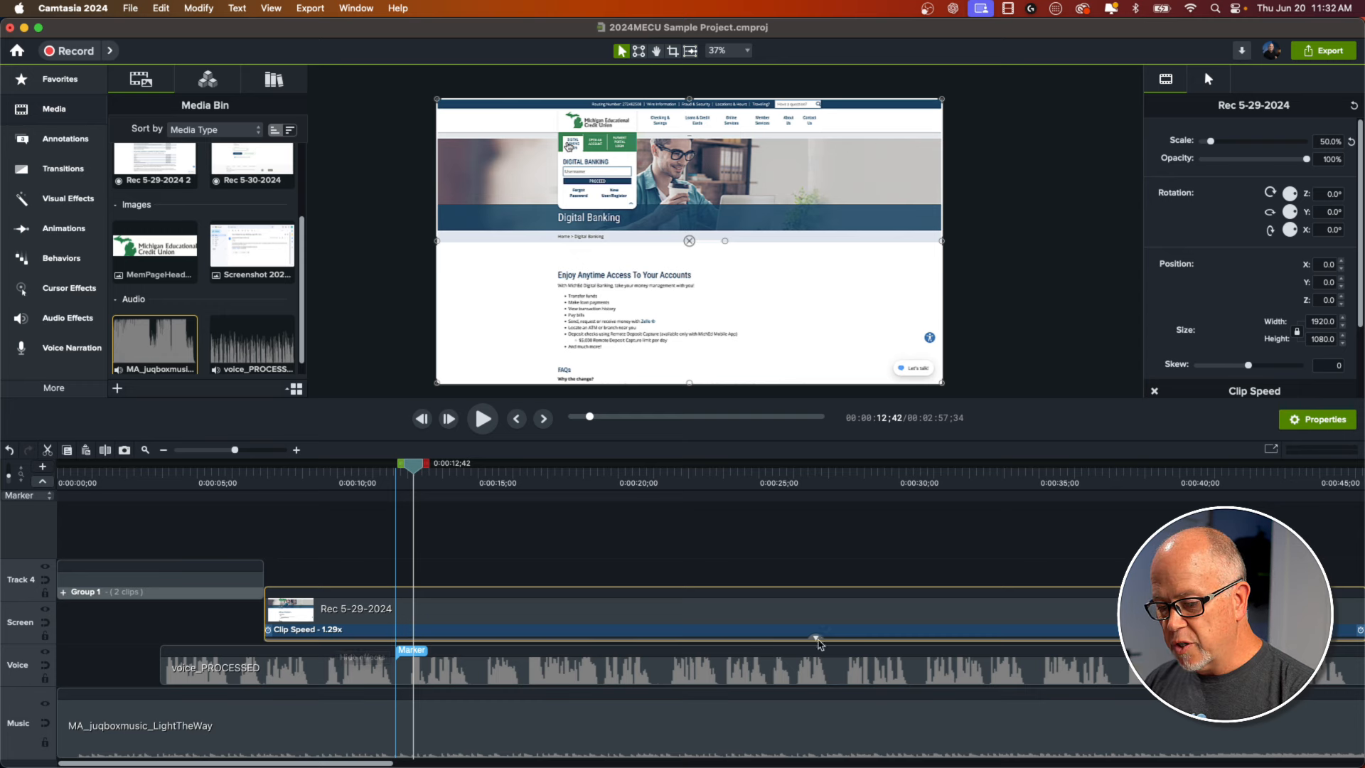
{"action": "left_click", "coordinate": [816, 639]}
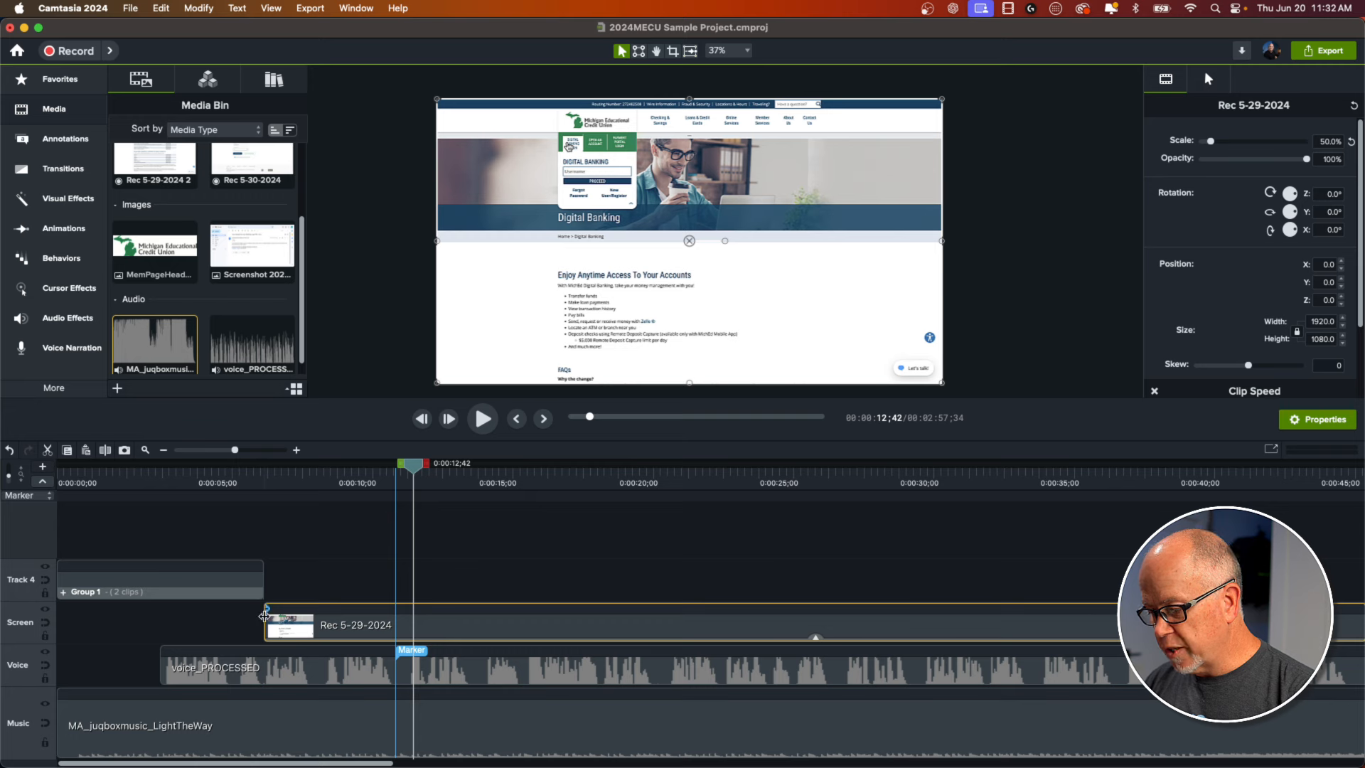
{"action": "mouse_move", "coordinate": [267, 621]}
{"action": "left_mouse_down"}
{"action": "mouse_move", "coordinate": [356, 625]}
{"action": "mouse_move", "coordinate": [265, 625]}
{"action": "left_mouse_up"}
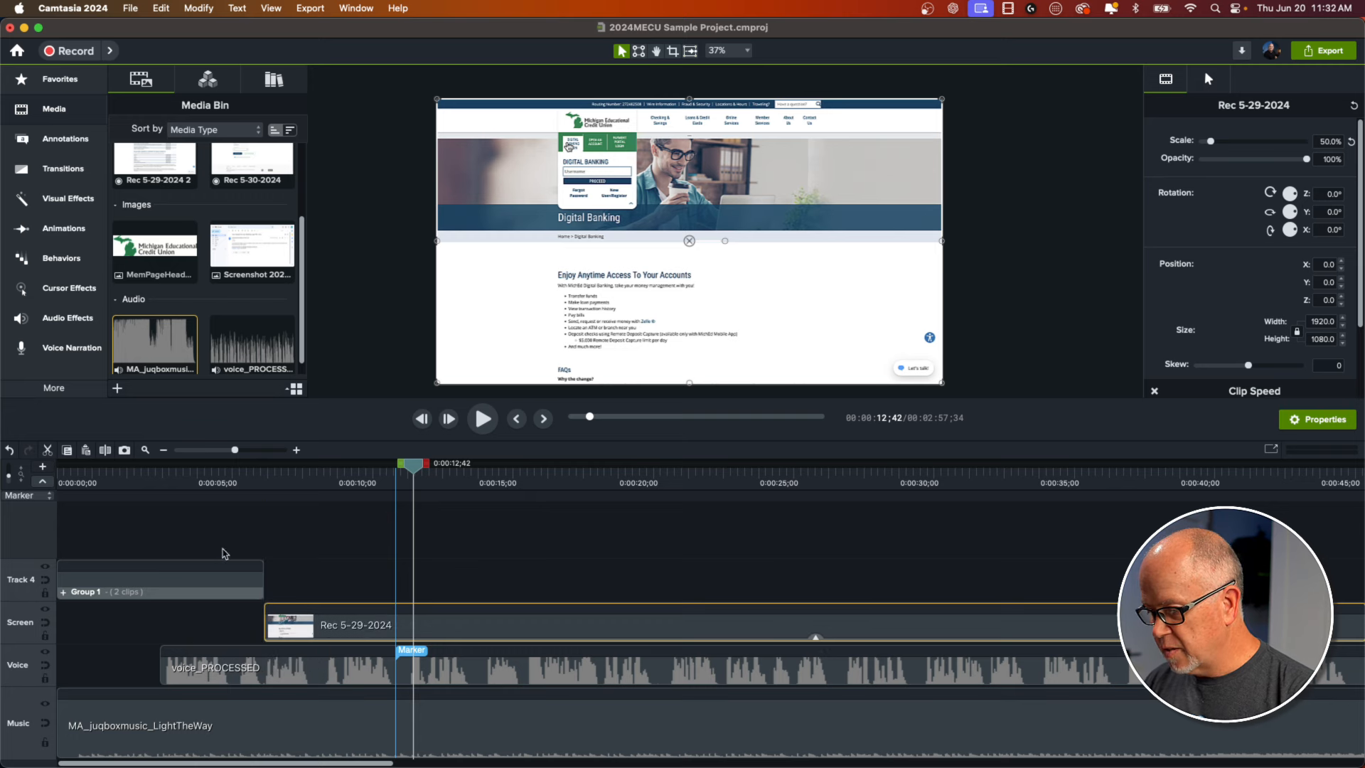
- Play the timeline from about 3 seconds to 10;08 to check the change from Group 1 to the screen recording
{"action": "left_click", "coordinate": [150, 480]}
{"action": "left_click", "coordinate": [206, 528]}
{"action": "key", "text": "space"}
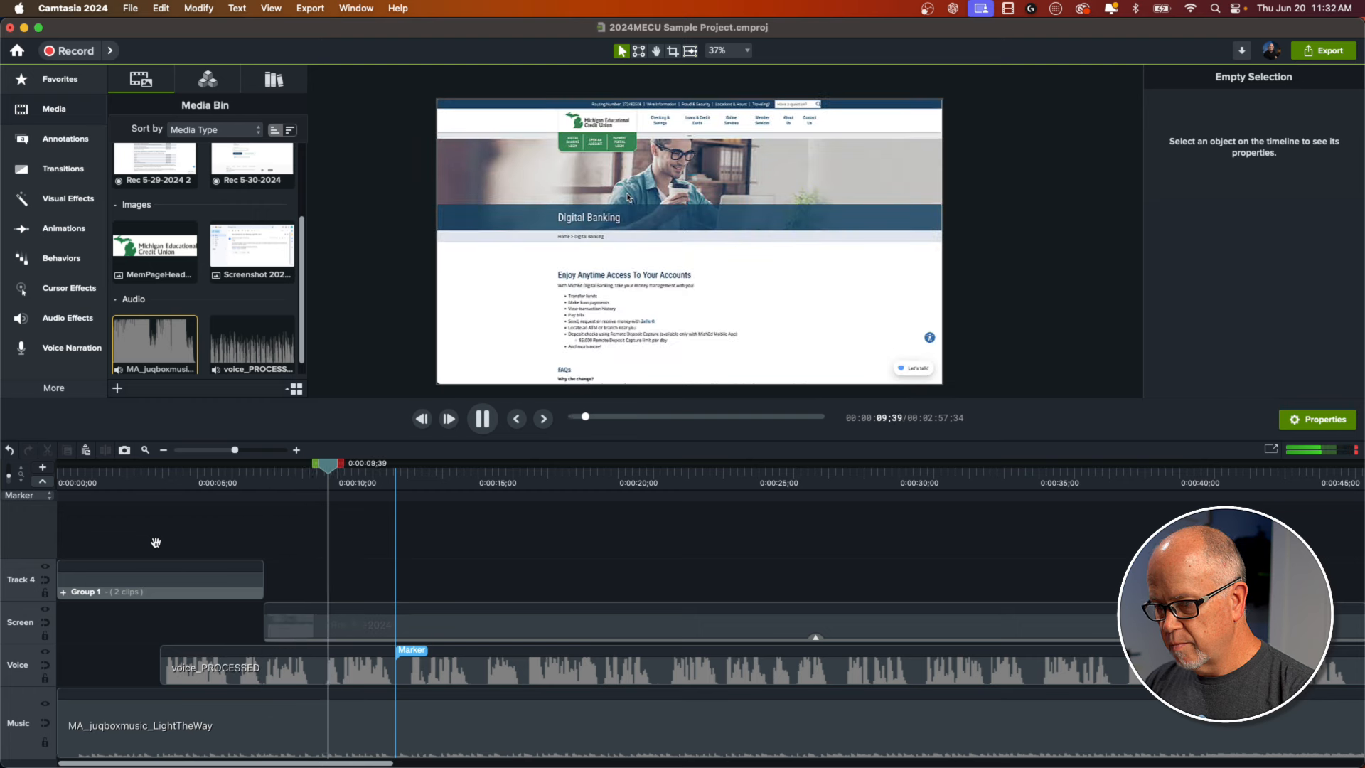
{"action": "key", "text": "space"}
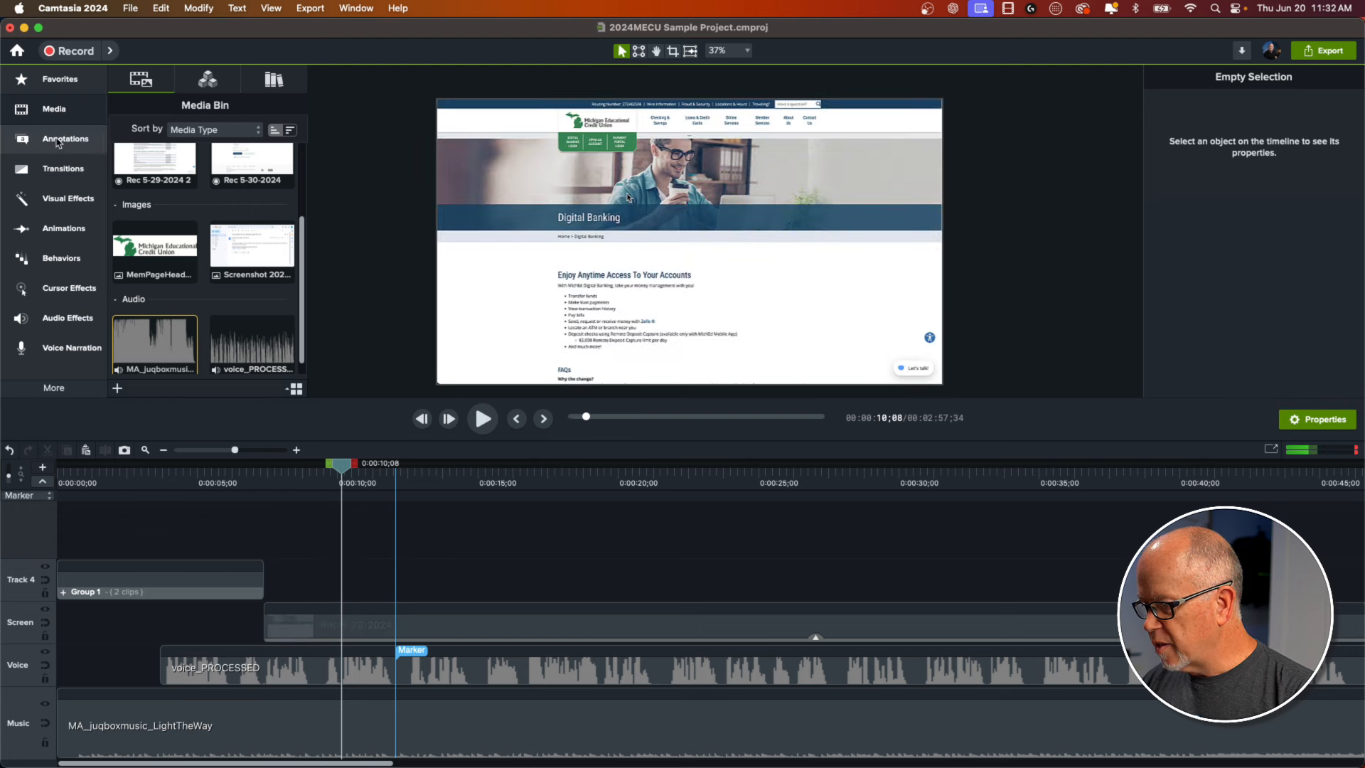
- Add the favorite Fade transition to the start of the Rec 5-29-2024 recording and play from 6;49 past the marker
{"action": "left_click", "coordinate": [61, 80]}
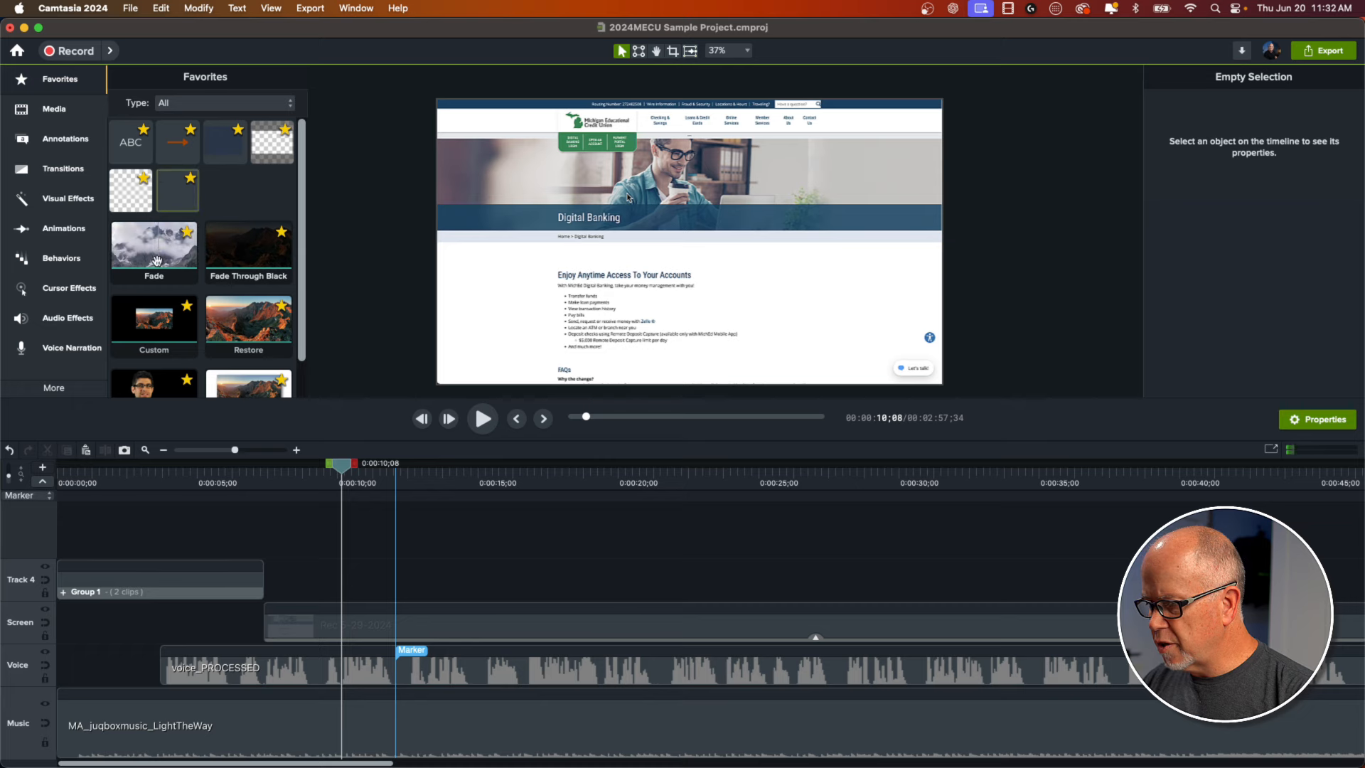
{"action": "mouse_move", "coordinate": [154, 253]}
{"action": "left_mouse_down"}
{"action": "mouse_move", "coordinate": [274, 450]}
{"action": "mouse_move", "coordinate": [274, 624]}
{"action": "left_mouse_up"}
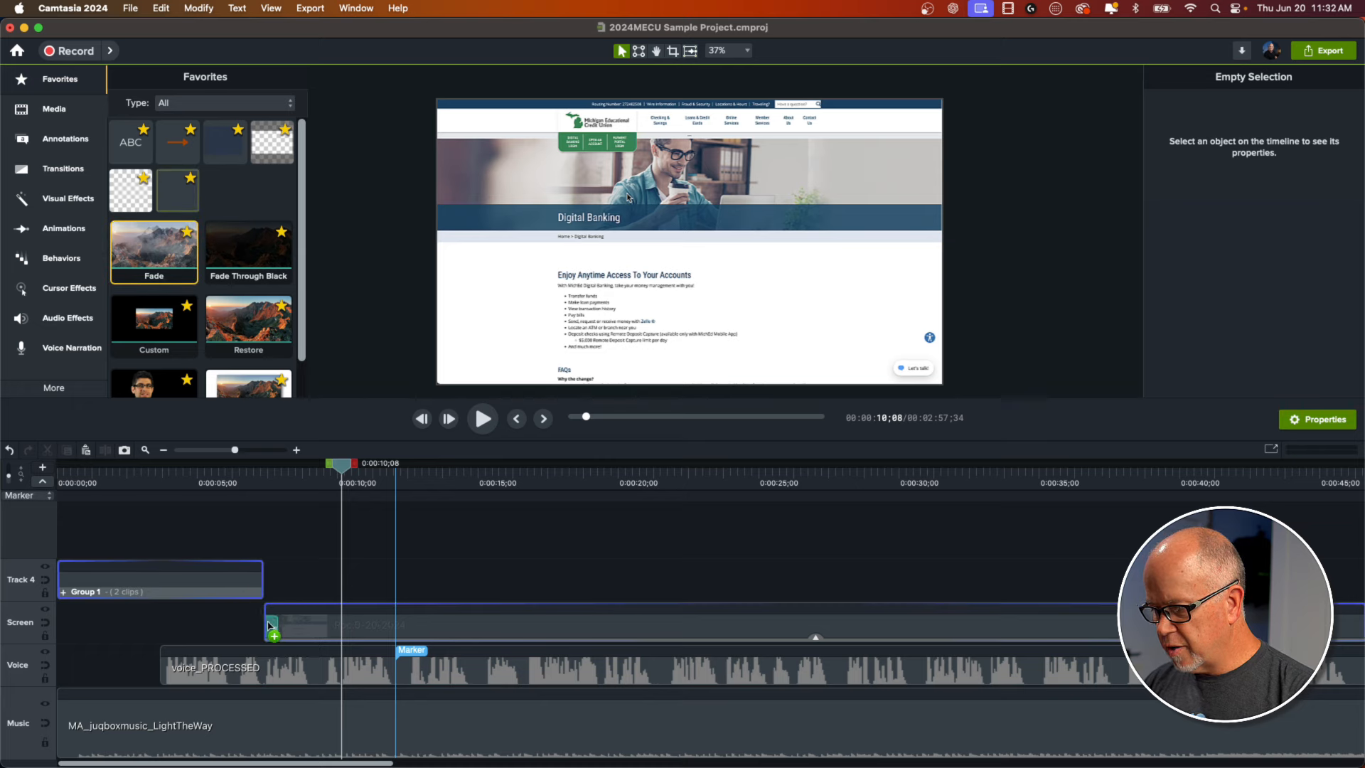
{"action": "left_click", "coordinate": [251, 476]}
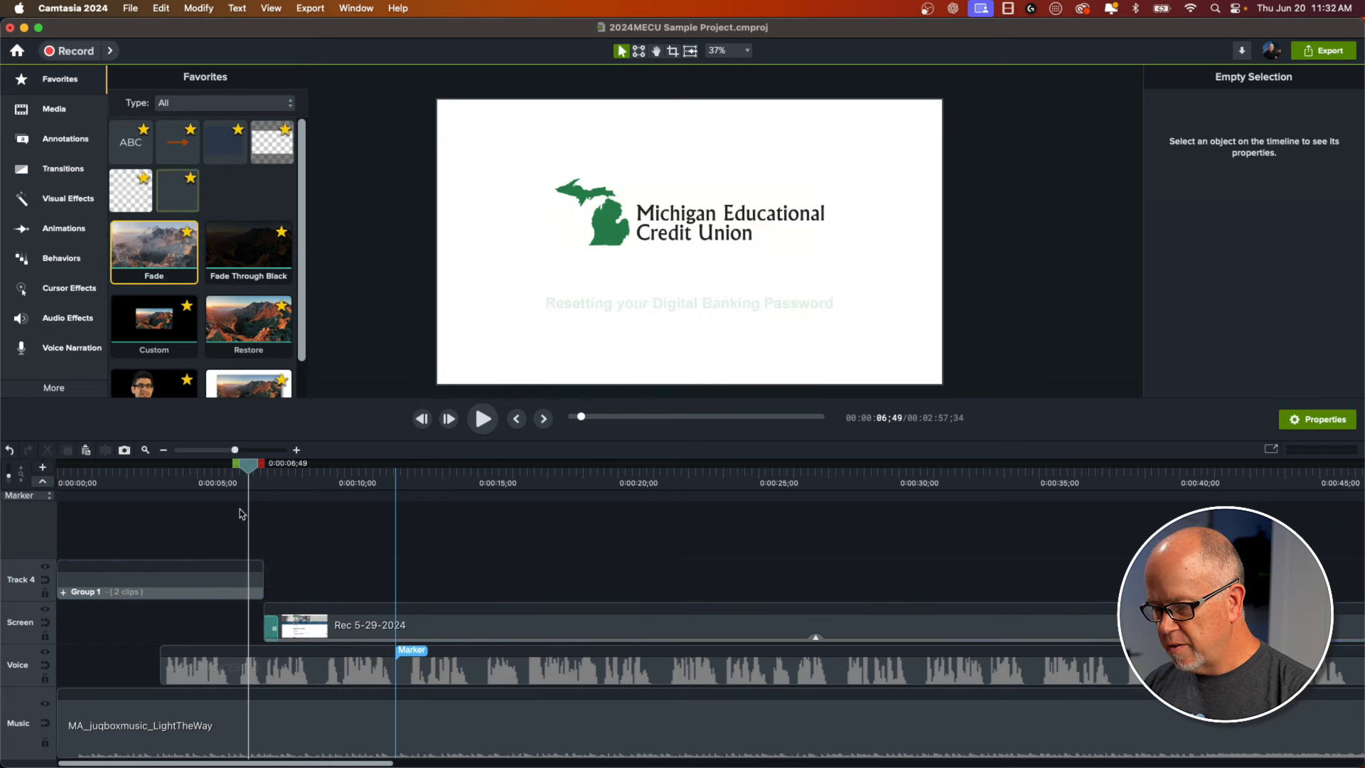
{"action": "key", "text": "space"}
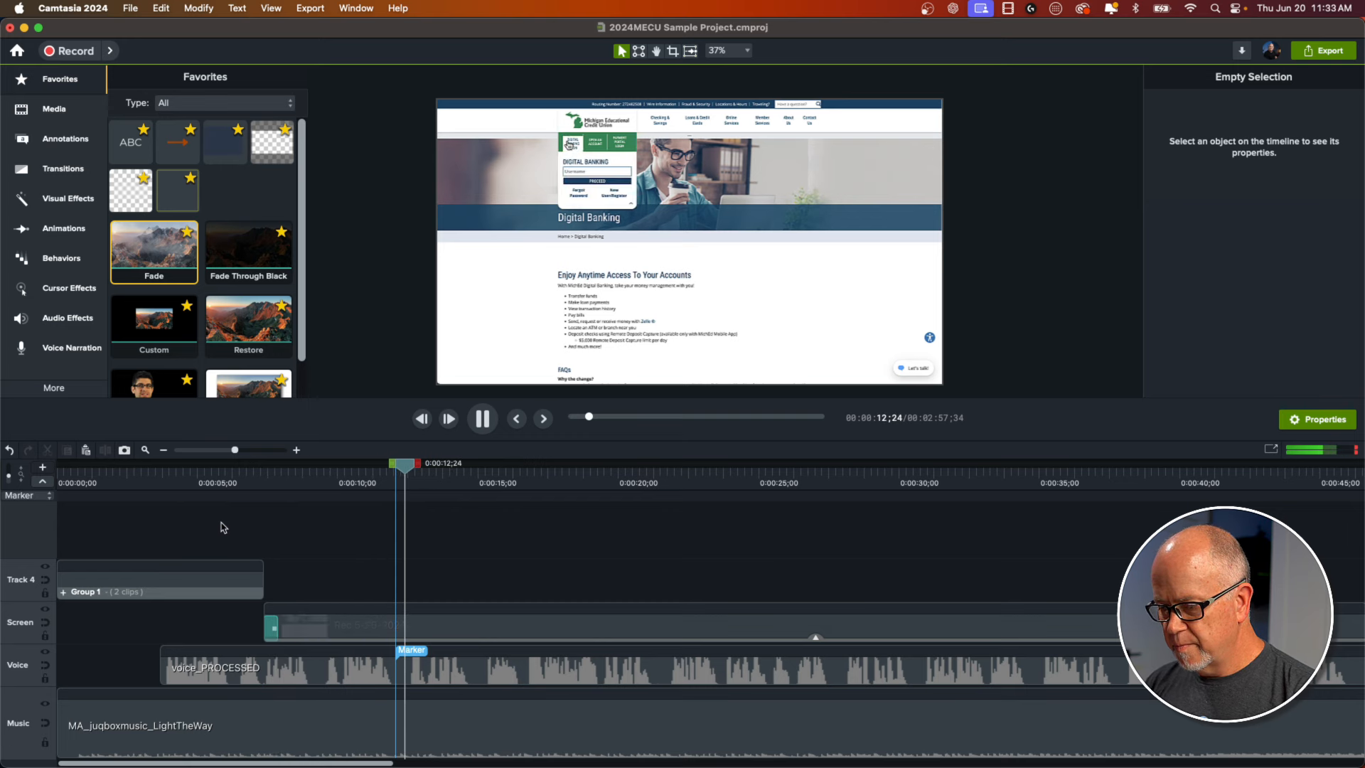
- Try starting the Rec 5-29-2024 recording at about 8.3 seconds by playing past the marker, and pull it back to about 7.7 seconds
{"action": "left_click_drag", "start_coordinate": [406, 472], "coordinate": [383, 478]}
{"action": "left_click", "coordinate": [381, 630]}
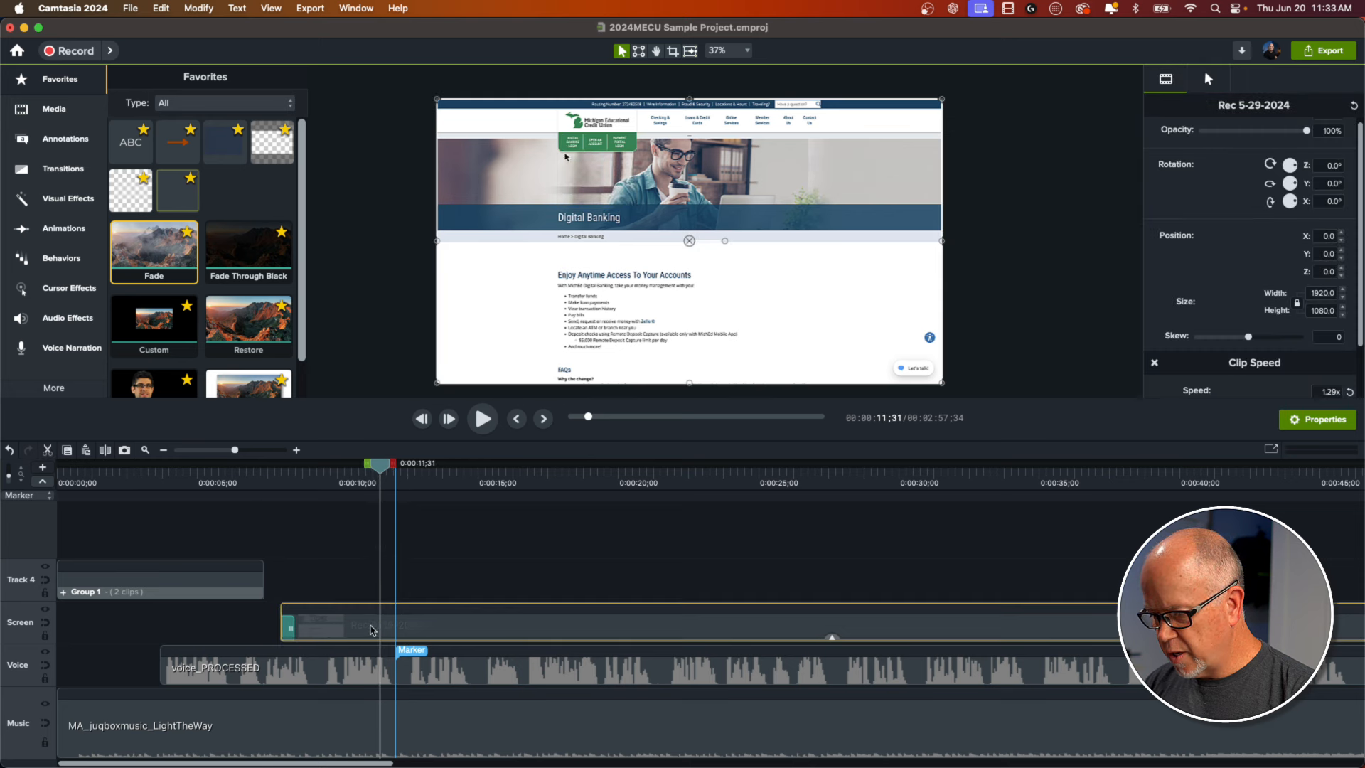
{"action": "key", "text": "space"}
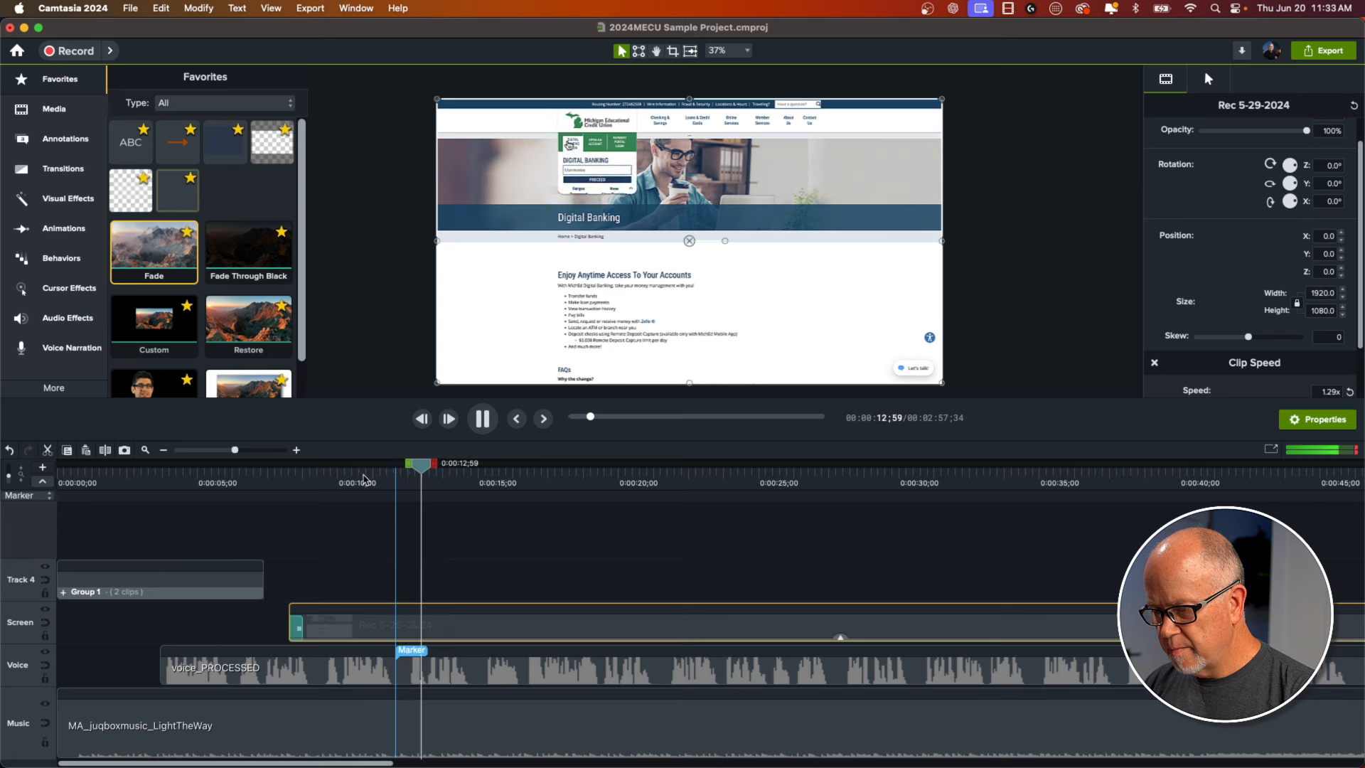
{"action": "key", "text": "space"}
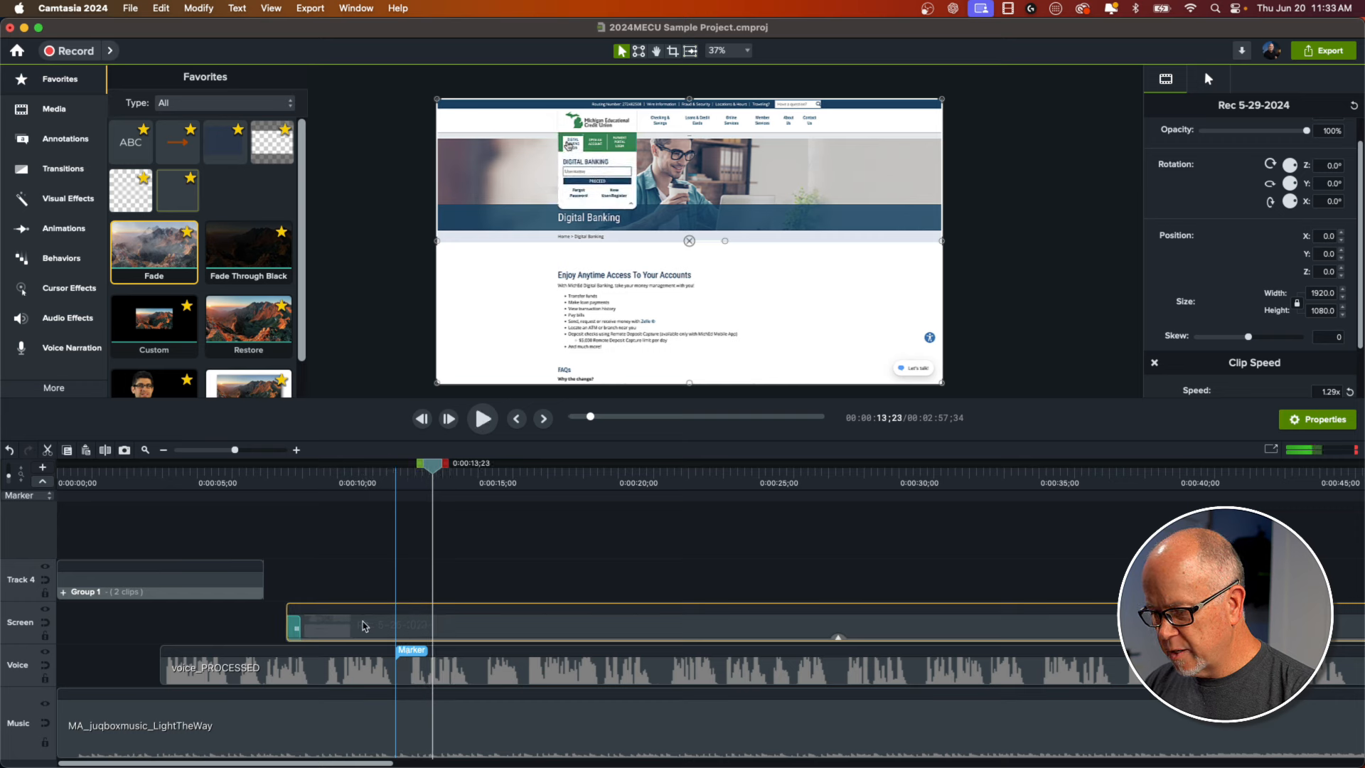
{"action": "mouse_move", "coordinate": [289, 625]}
{"action": "left_mouse_down"}
{"action": "mouse_move", "coordinate": [267, 621]}
{"action": "mouse_move", "coordinate": [277, 627]}
{"action": "left_mouse_up"}
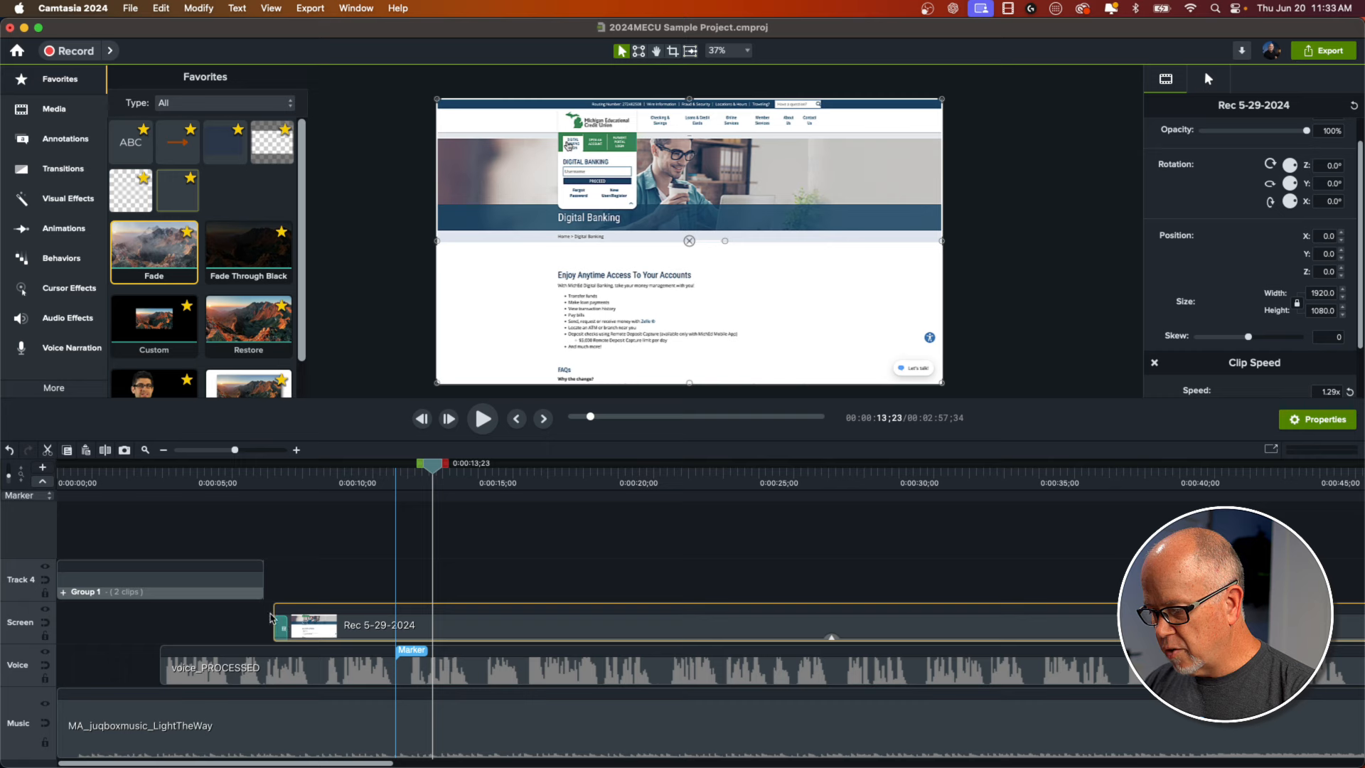
- Delete the Fade from the Rec 5-29-2024 recording and move the recording back to start where Group 1 ends
{"action": "left_click", "coordinate": [284, 631]}
{"action": "key", "text": "Delete"}
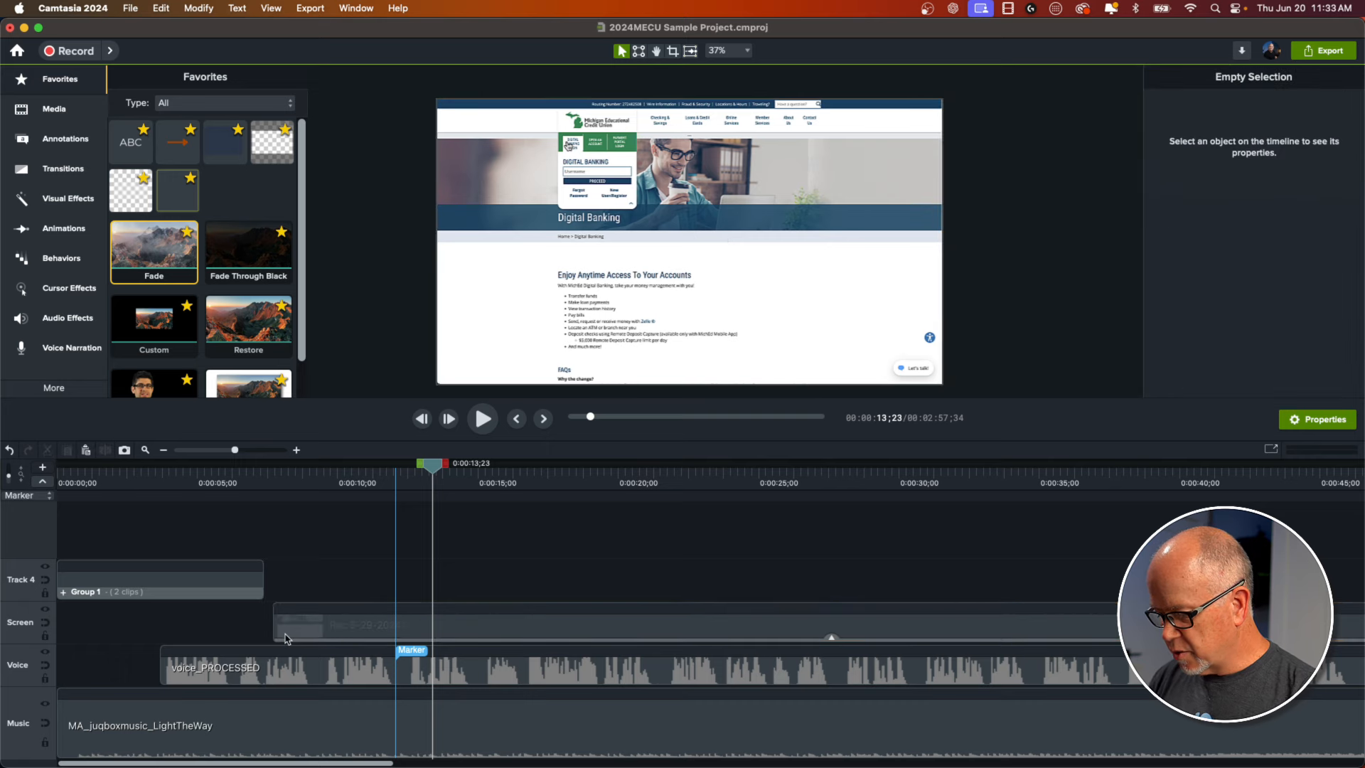
{"action": "left_click_drag", "start_coordinate": [289, 625], "coordinate": [270, 625]}
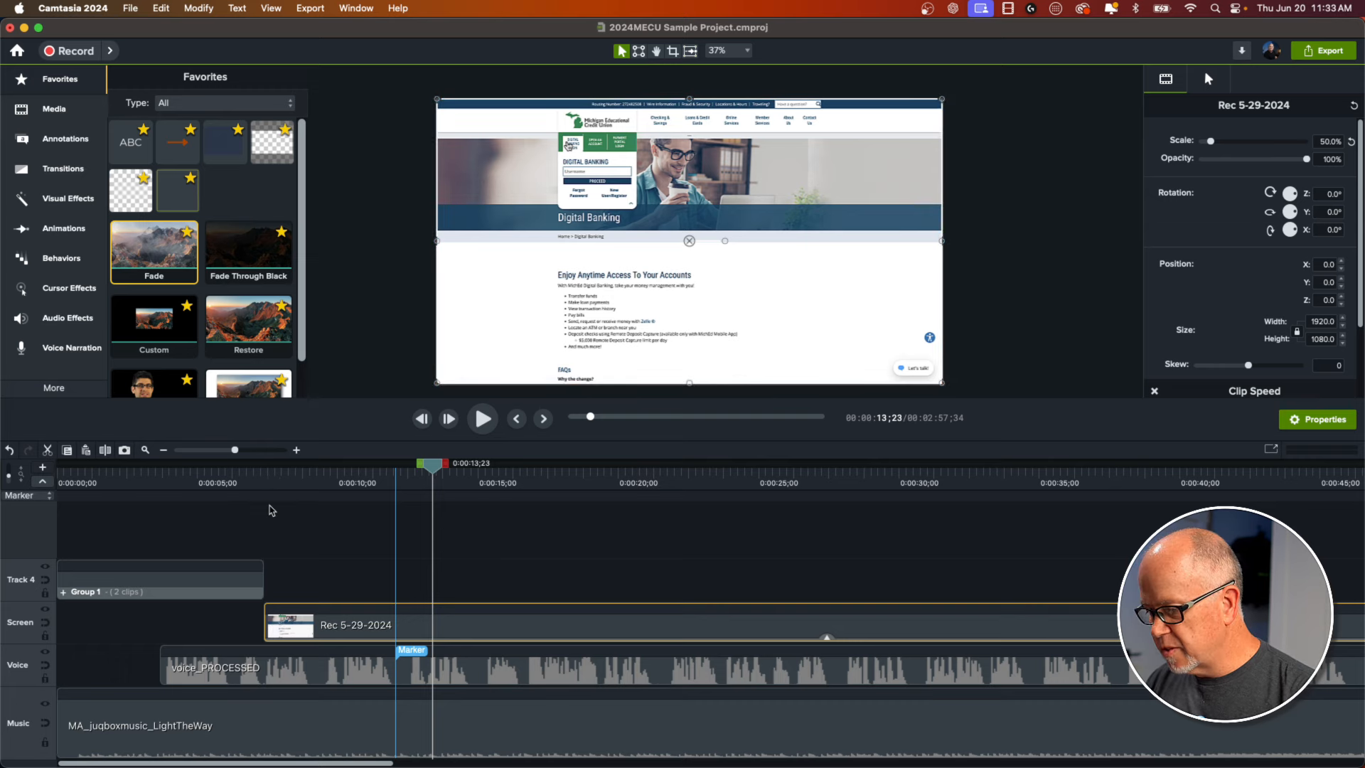
- Reapply the Fade transition to the start of the Rec 5-29-2024 recording and play from about 7 seconds to 16;58
{"action": "left_click_drag", "start_coordinate": [153, 252], "coordinate": [286, 625]}
{"action": "left_click", "coordinate": [256, 484]}
{"action": "key", "text": "space"}
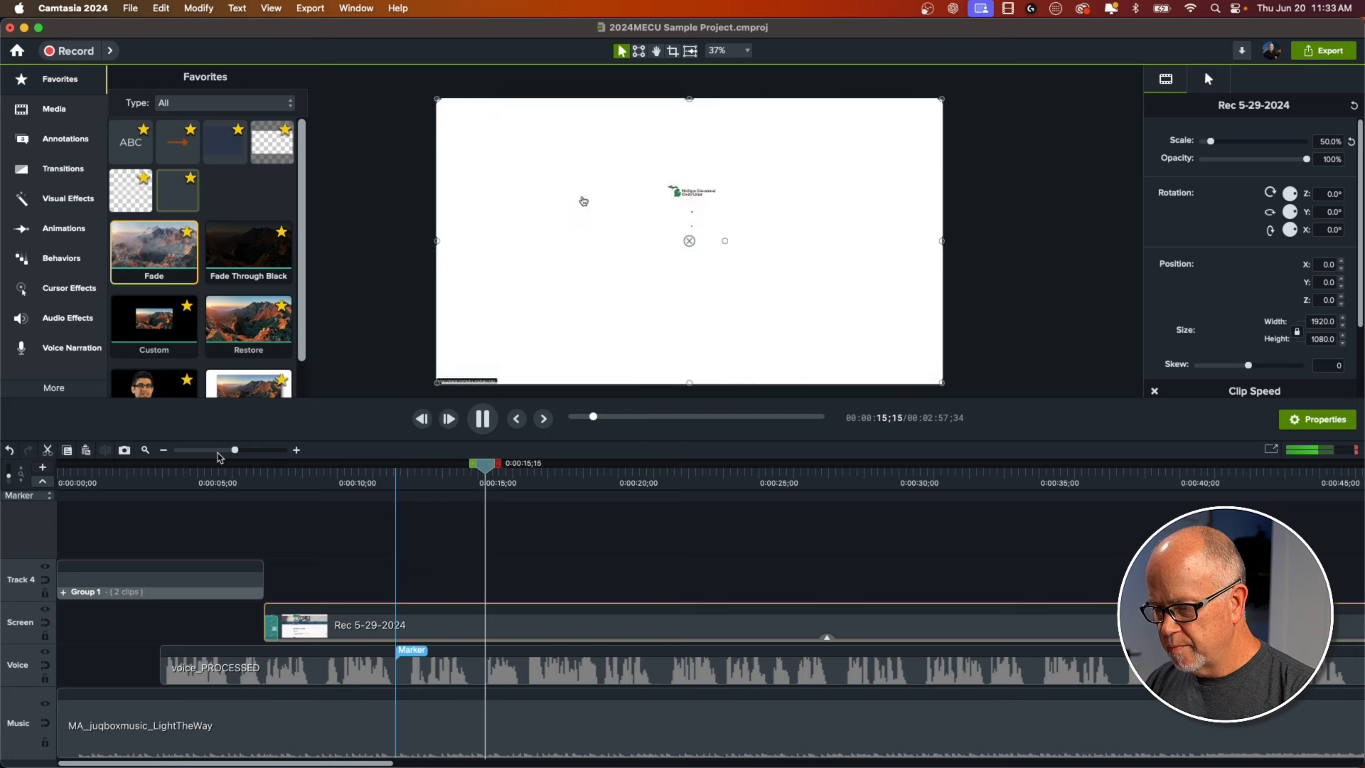
{"action": "key", "text": "space"}
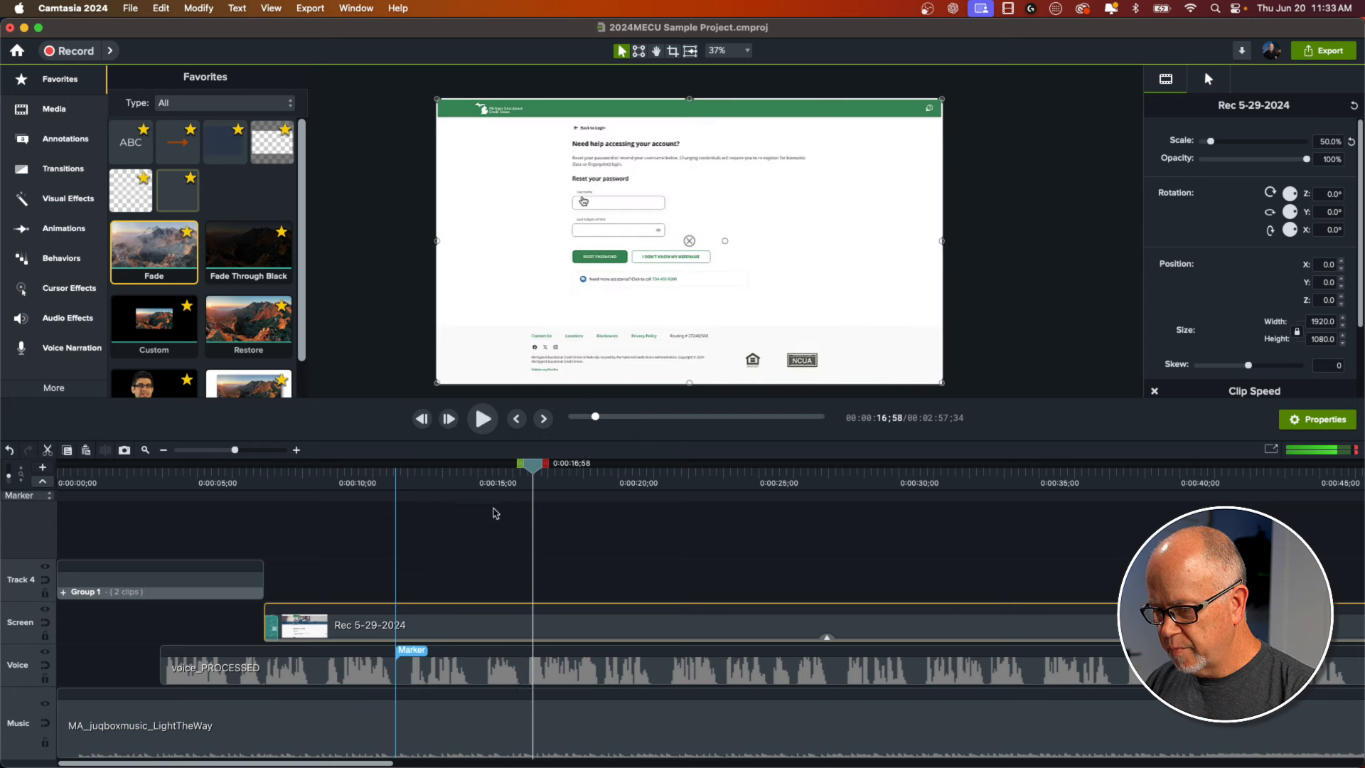
- Replay from about 14 seconds and split the Rec 5-29-2024 recording at 15;22, where the reset-password page is shown
{"action": "left_click_drag", "start_coordinate": [536, 476], "coordinate": [451, 480]}
{"action": "key", "text": "space"}
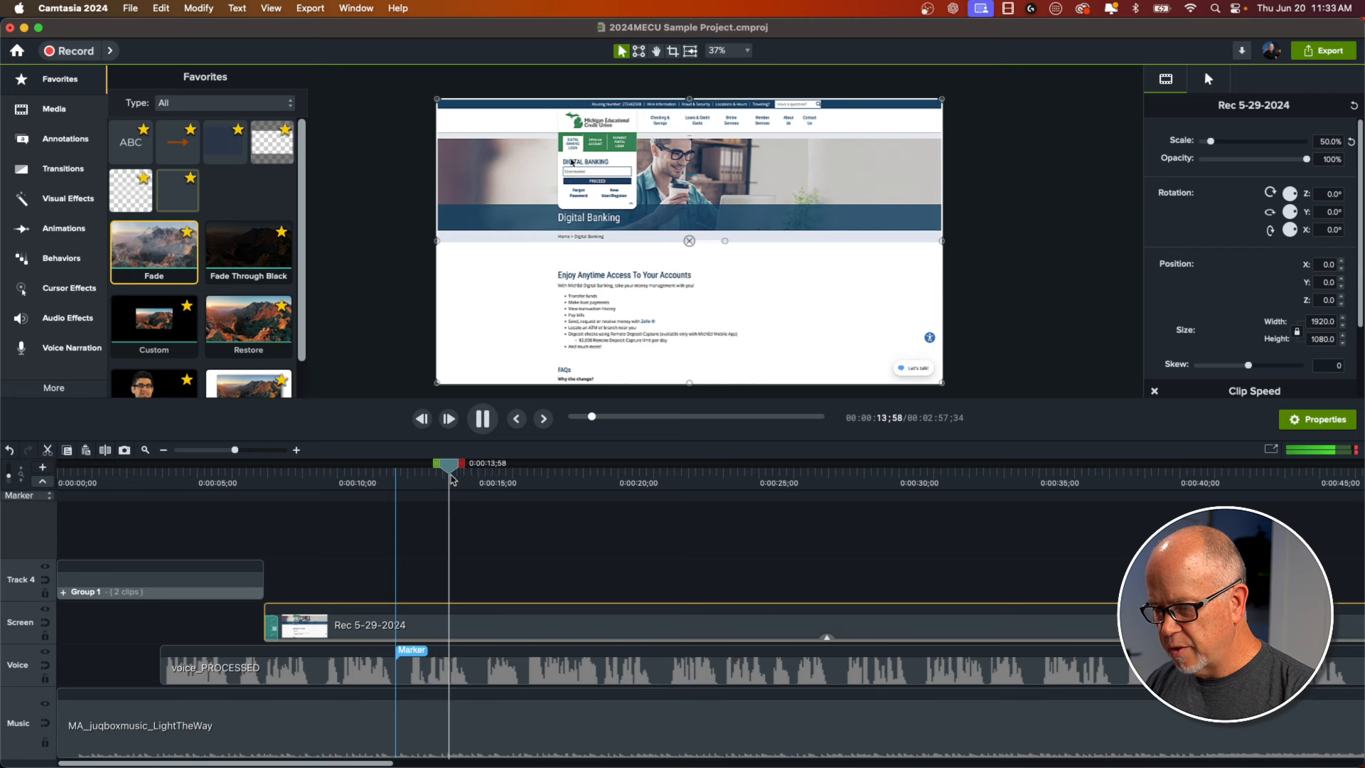
{"action": "key", "text": "space"}
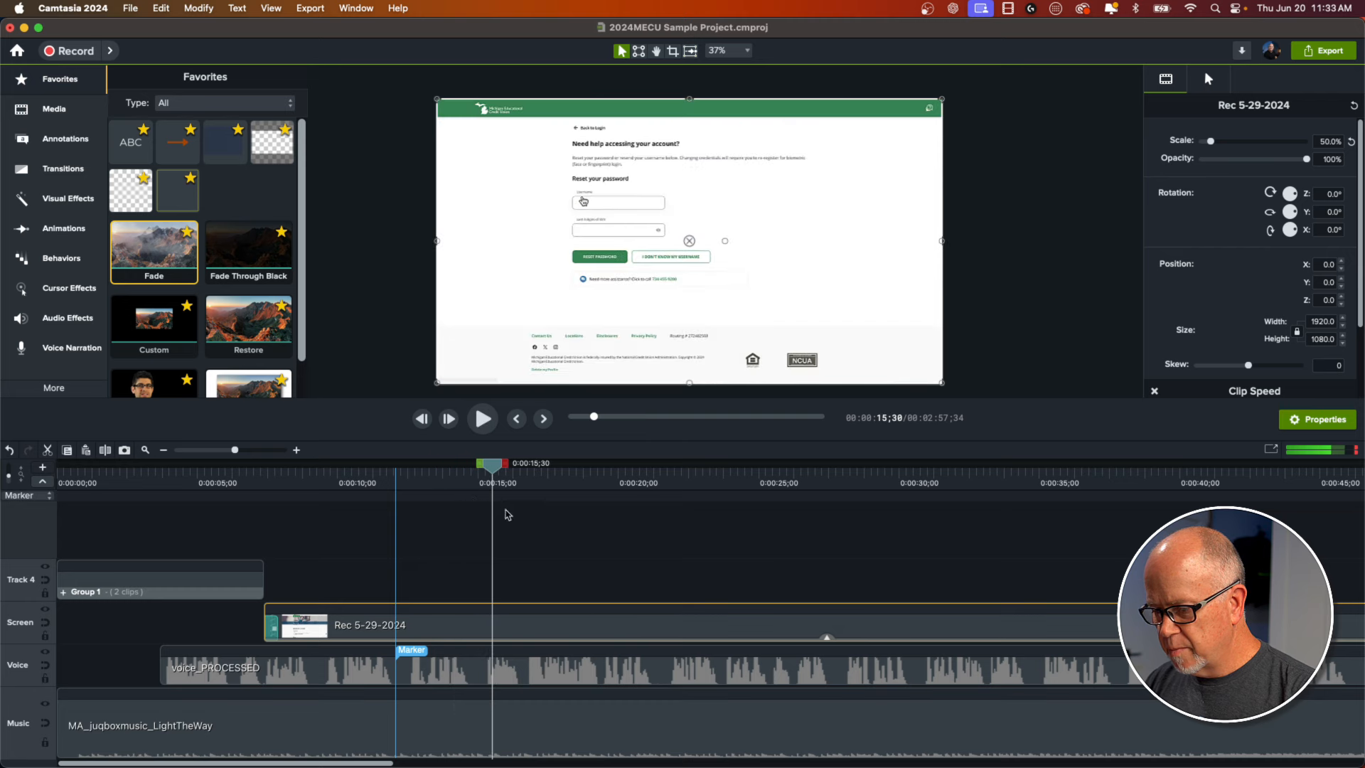
{"action": "left_click_drag", "start_coordinate": [496, 472], "coordinate": [488, 472]}
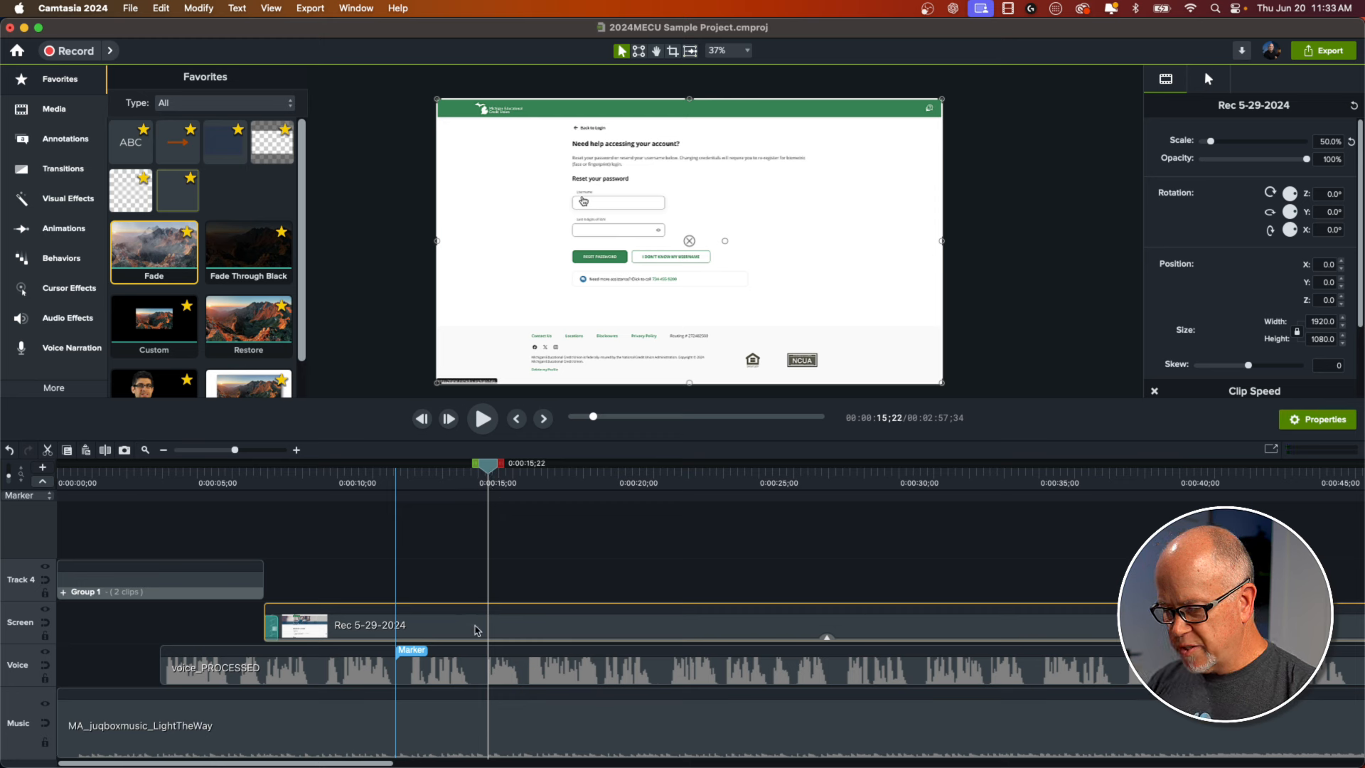
{"action": "key", "text": "s"}
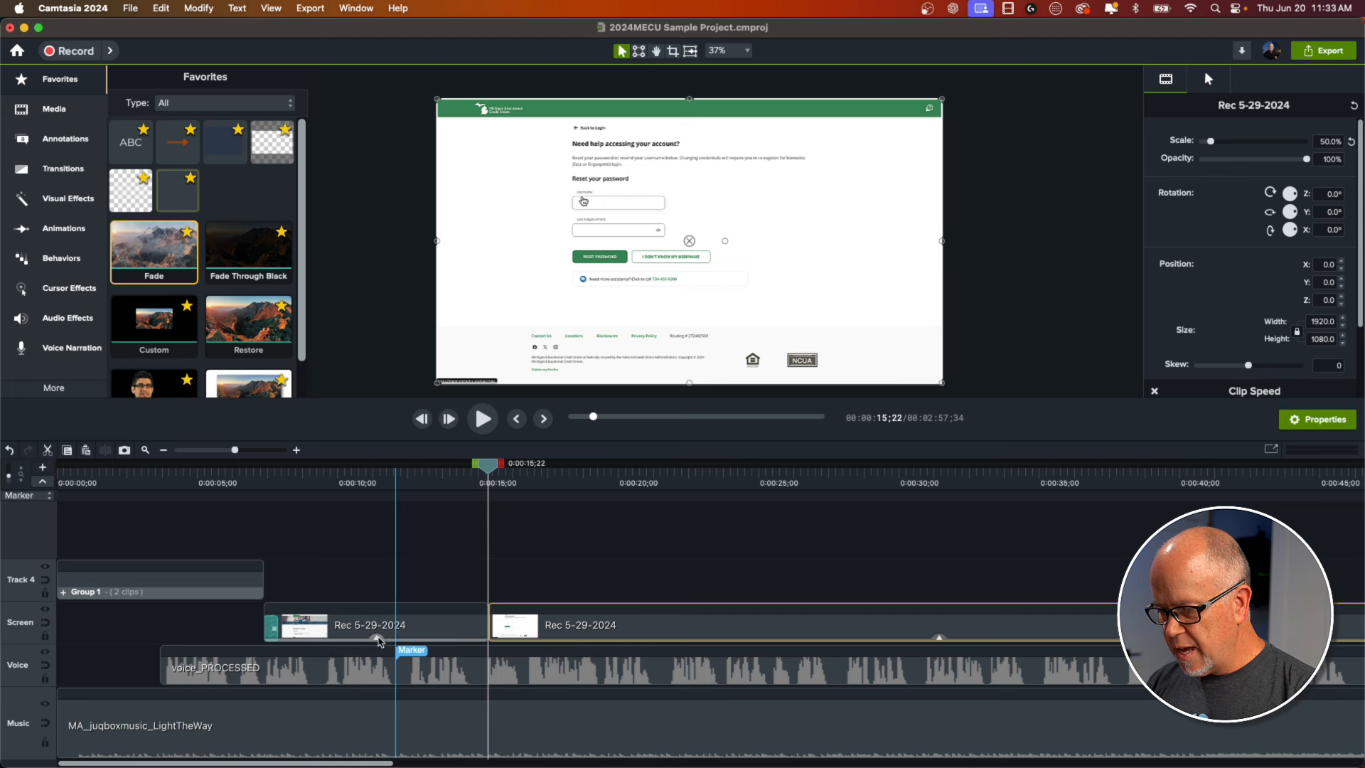
- Check the clip speed display on the split Rec 5-29-2024 pieces and collapse it again
{"action": "left_click", "coordinate": [939, 637]}
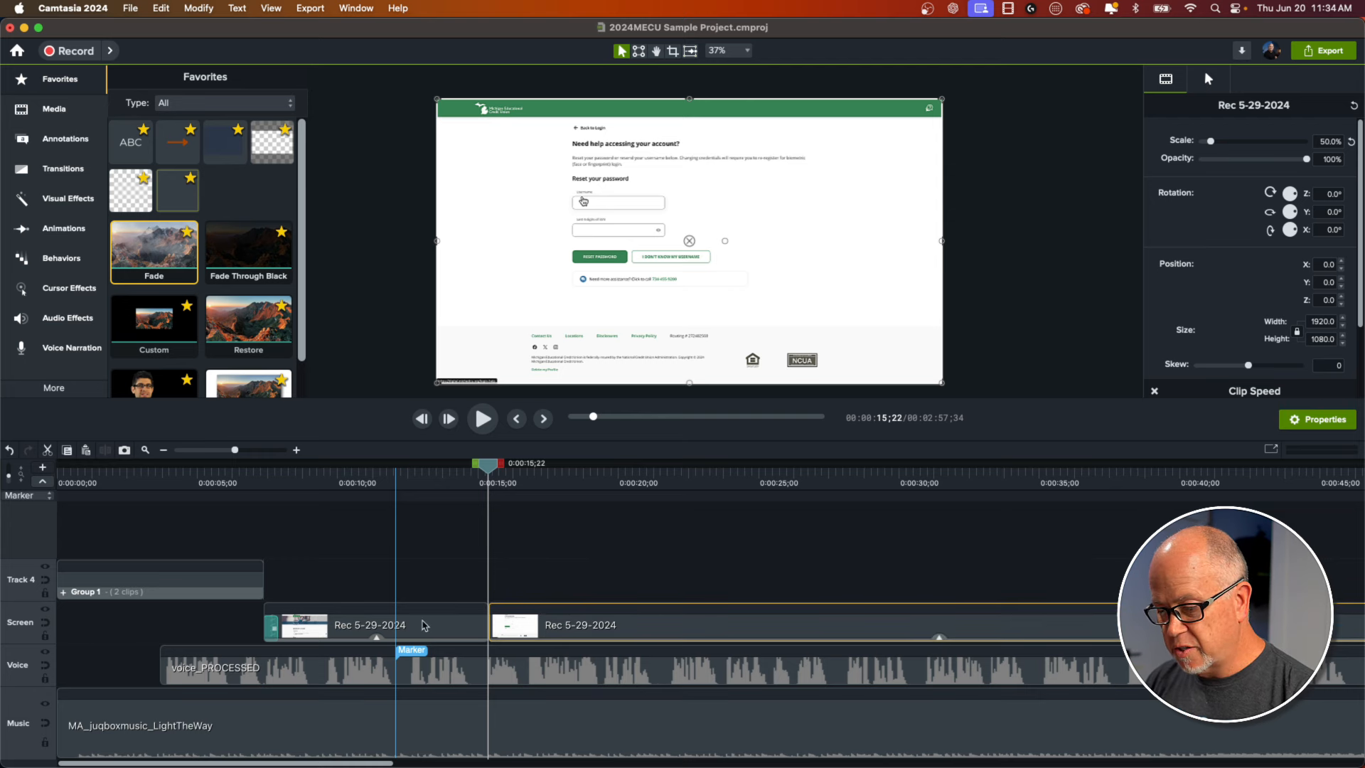
{"action": "left_click", "coordinate": [377, 638]}
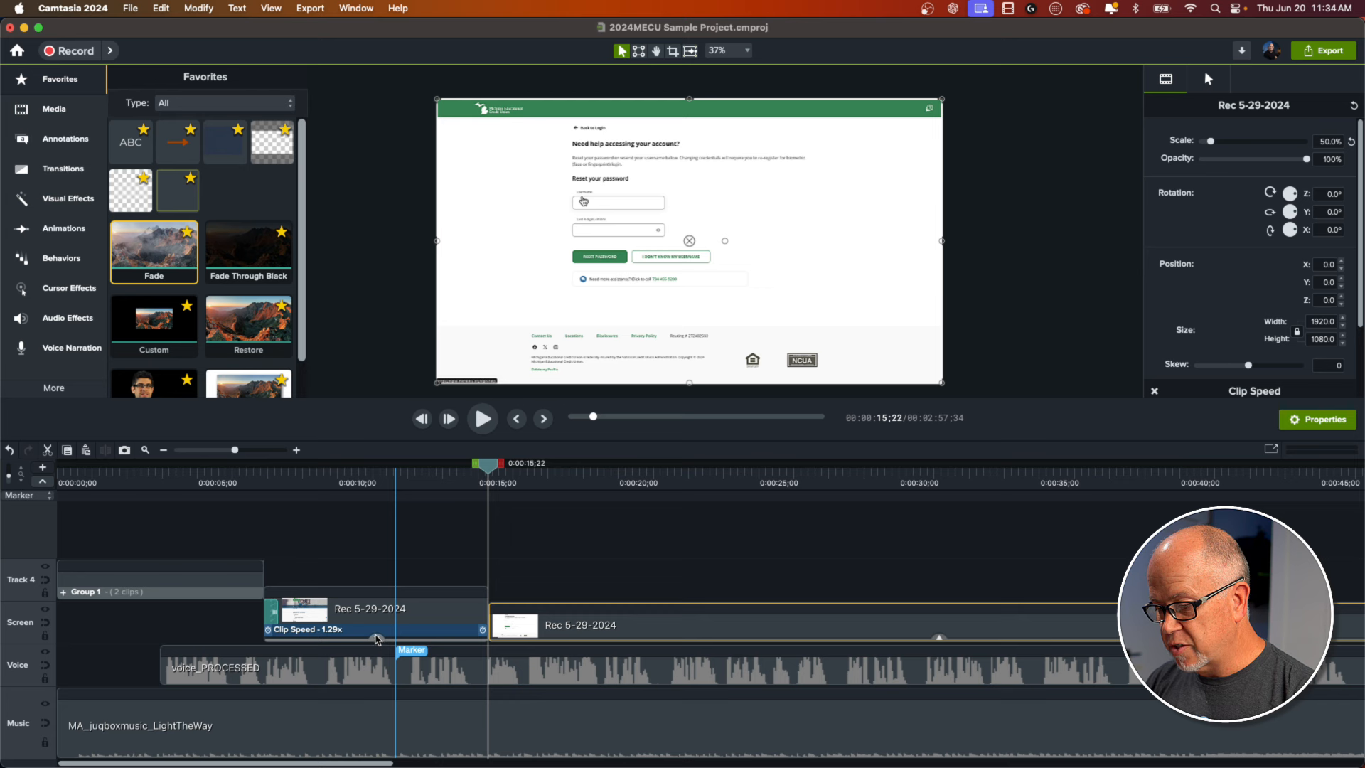
{"action": "left_click", "coordinate": [377, 638]}
- Play from 10;54 past the marker and split the first Rec 5-29-2024 piece at 13;12, where the login menu is open
{"action": "left_click", "coordinate": [361, 481]}
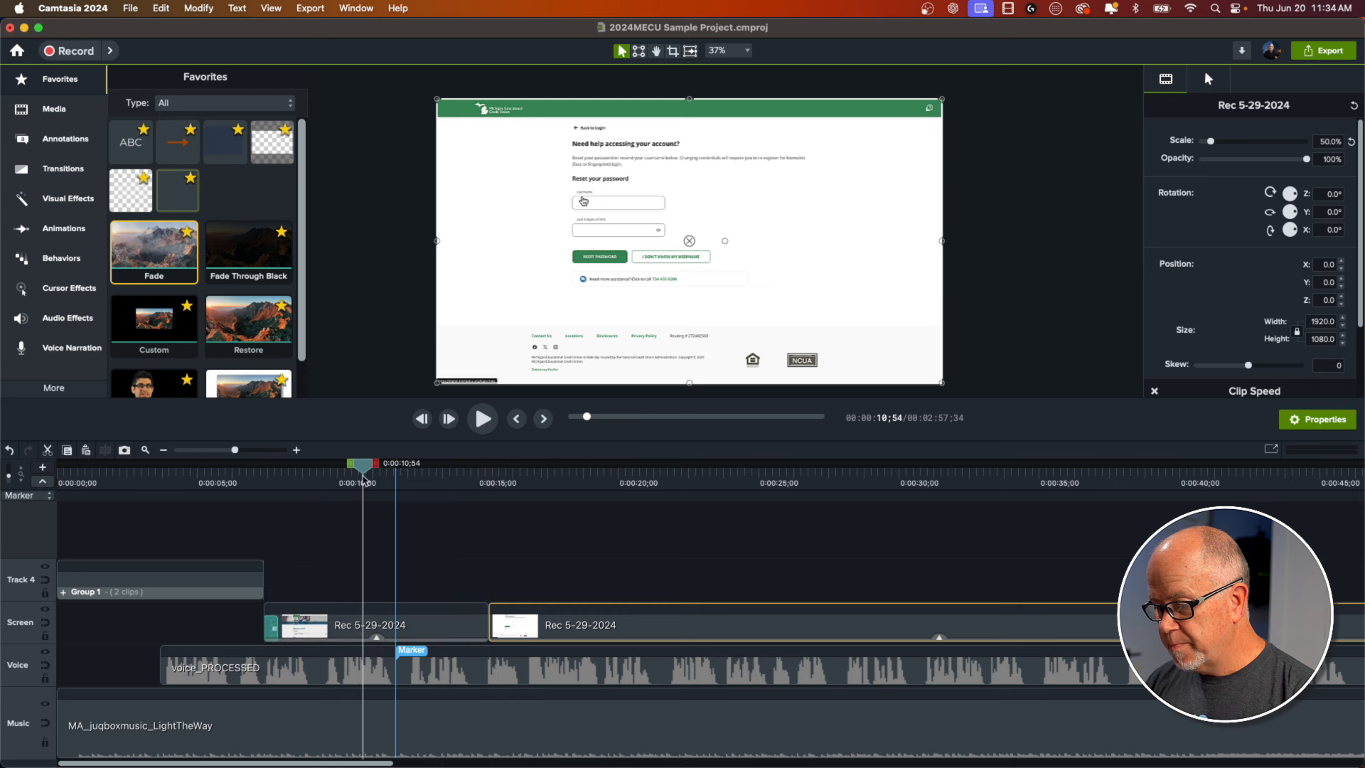
{"action": "key", "text": "space"}
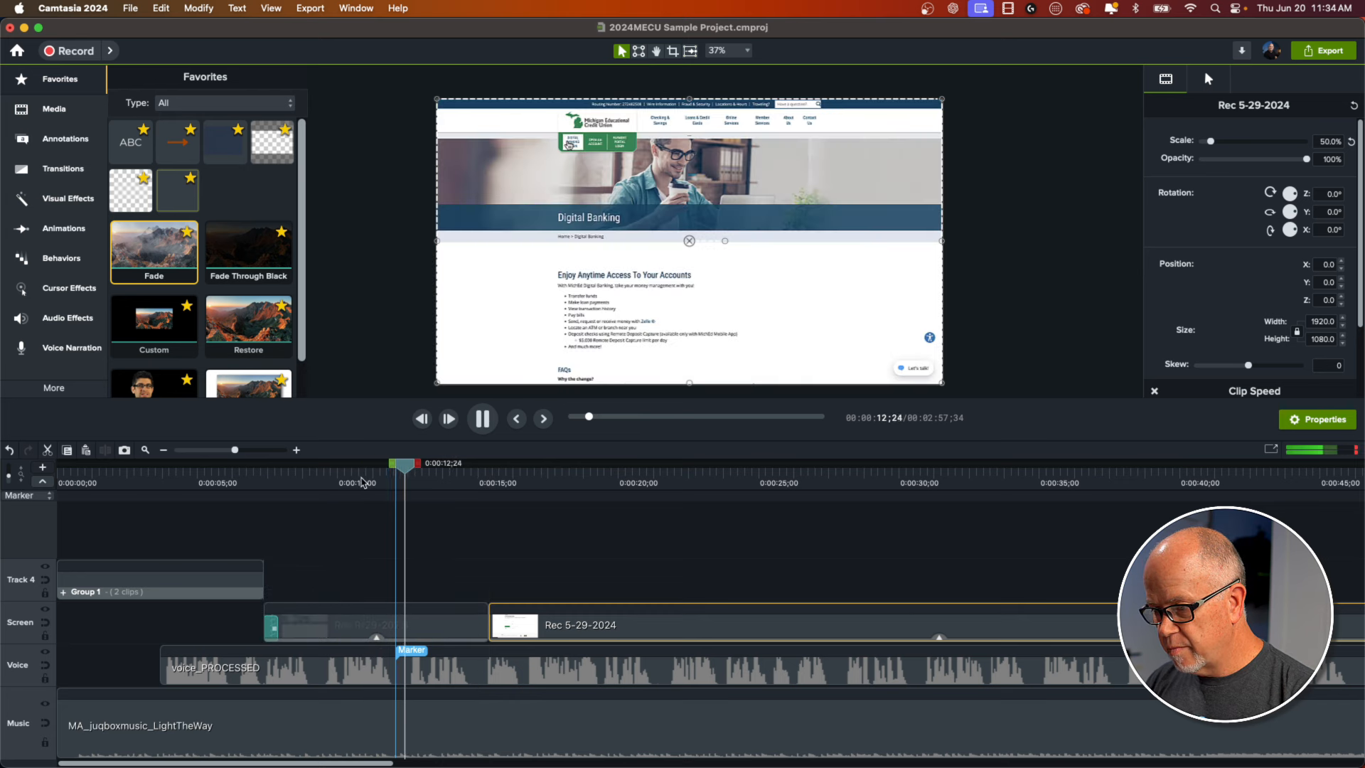
{"action": "key", "text": "space"}
{"action": "left_click_drag", "start_coordinate": [423, 469], "coordinate": [406, 476]}
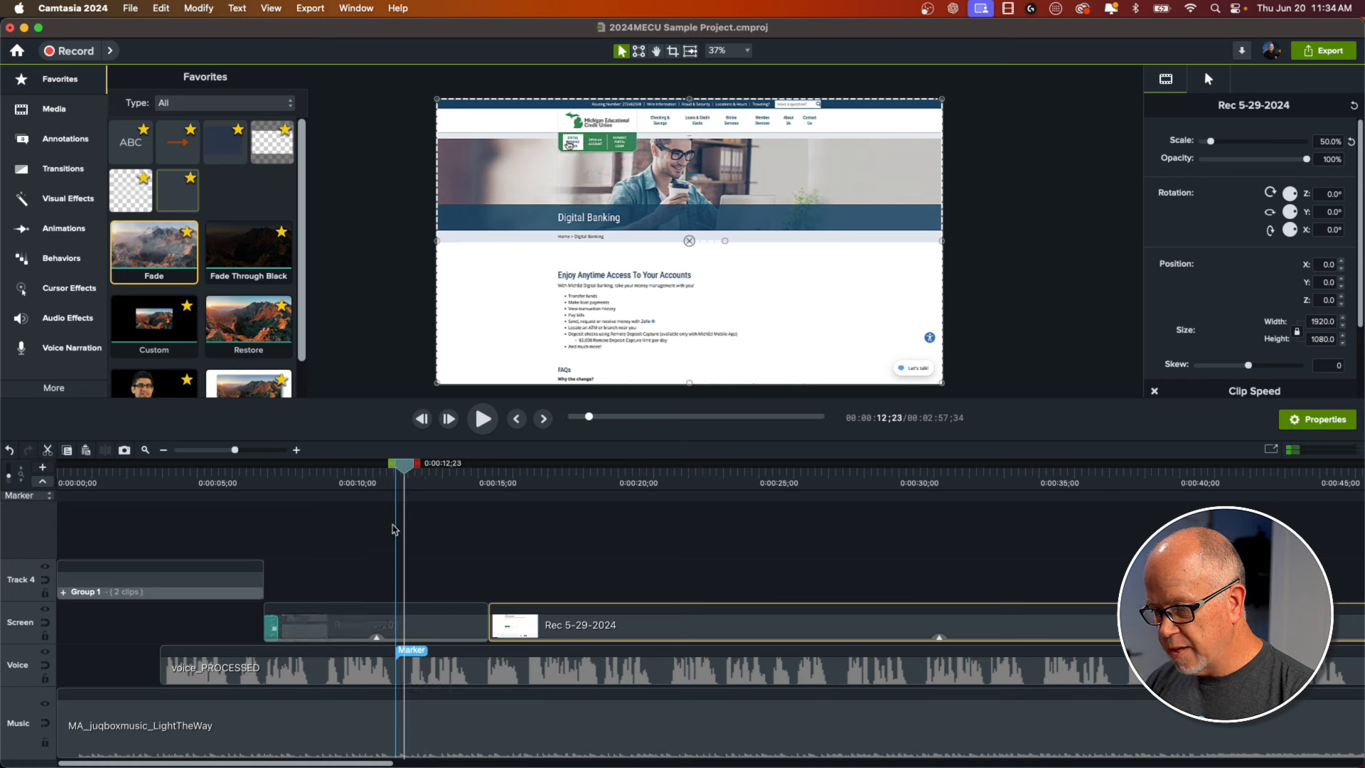
{"action": "left_click_drag", "start_coordinate": [402, 473], "coordinate": [427, 481]}
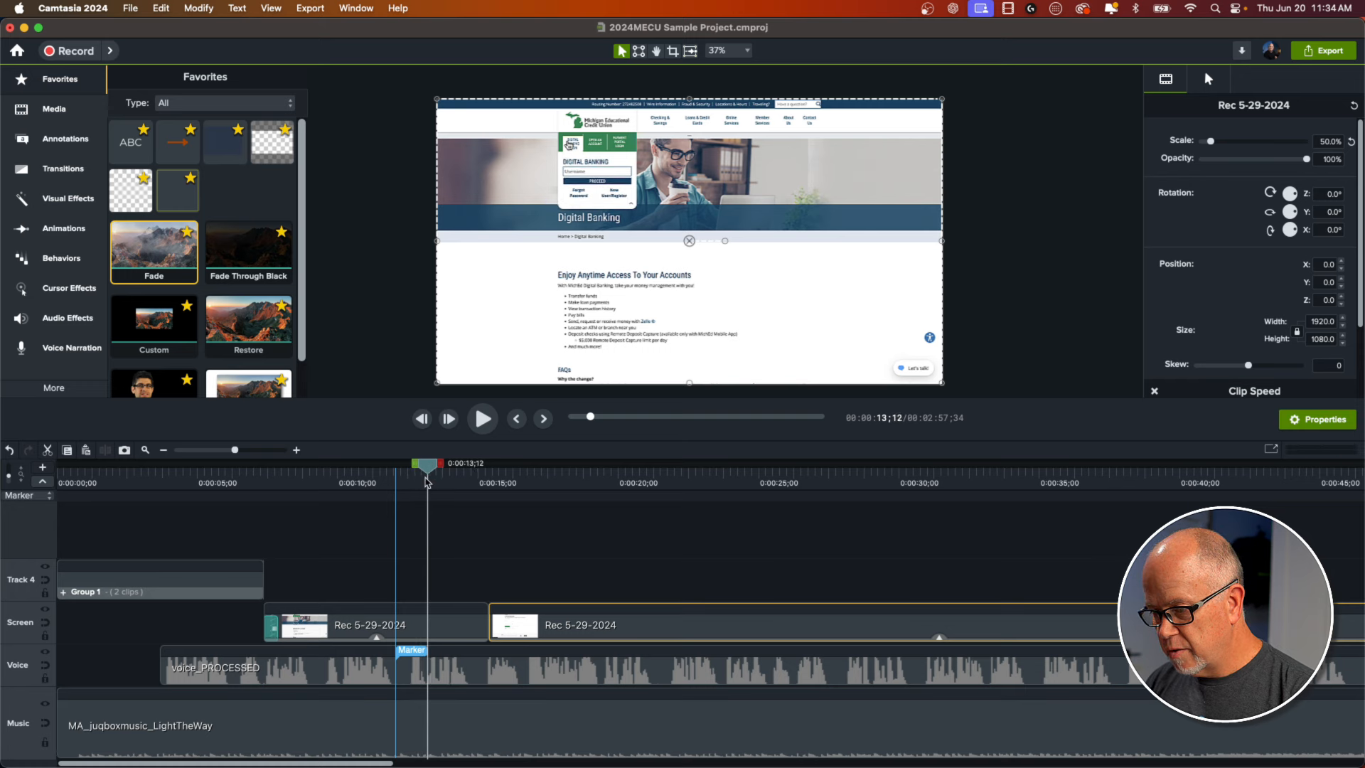
{"action": "left_click", "coordinate": [412, 625]}
{"action": "key", "text": "s"}
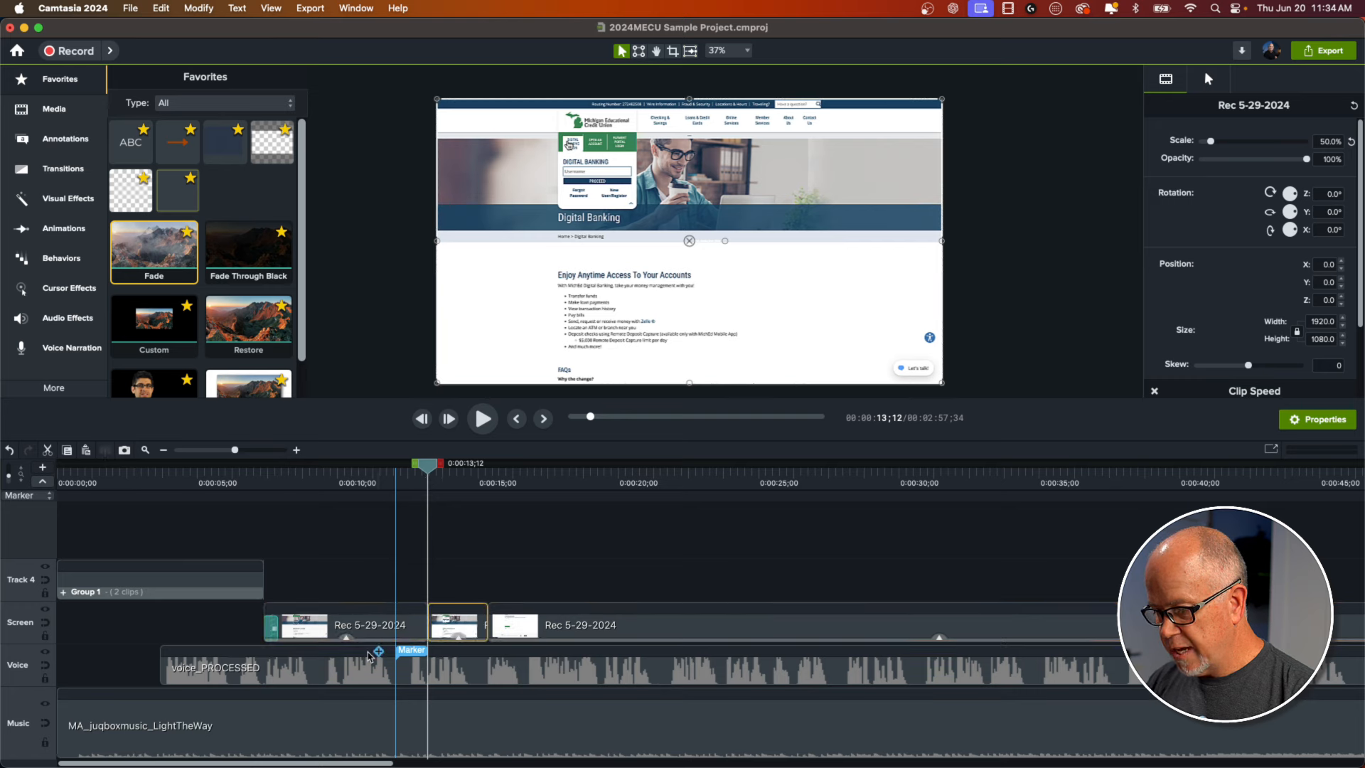
- Speed up the first Rec 5-29-2024 piece so it ends at about 12.6 seconds, and move the short middle piece against it
{"action": "left_click", "coordinate": [347, 641]}
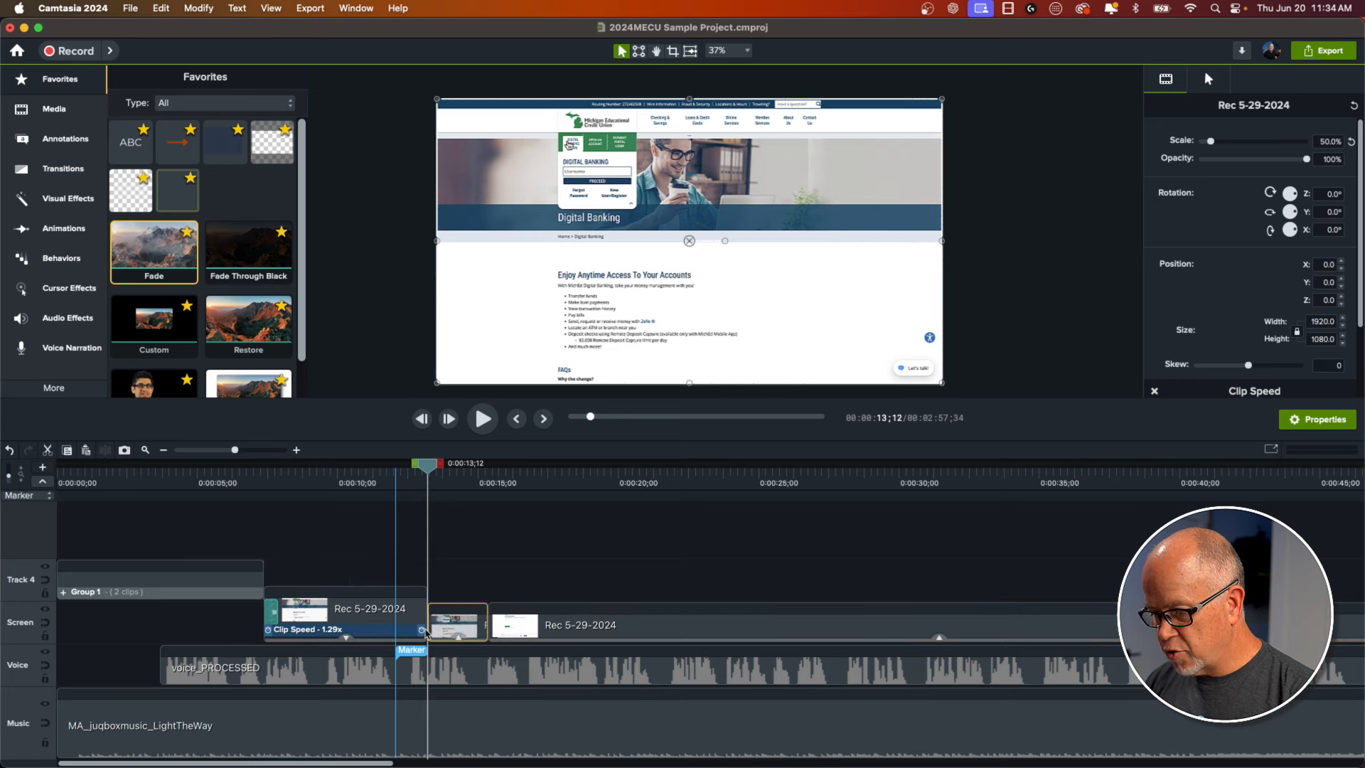
{"action": "mouse_move", "coordinate": [427, 632]}
{"action": "left_mouse_down"}
{"action": "mouse_move", "coordinate": [404, 632]}
{"action": "mouse_move", "coordinate": [445, 628]}
{"action": "mouse_move", "coordinate": [432, 627]}
{"action": "left_mouse_up"}
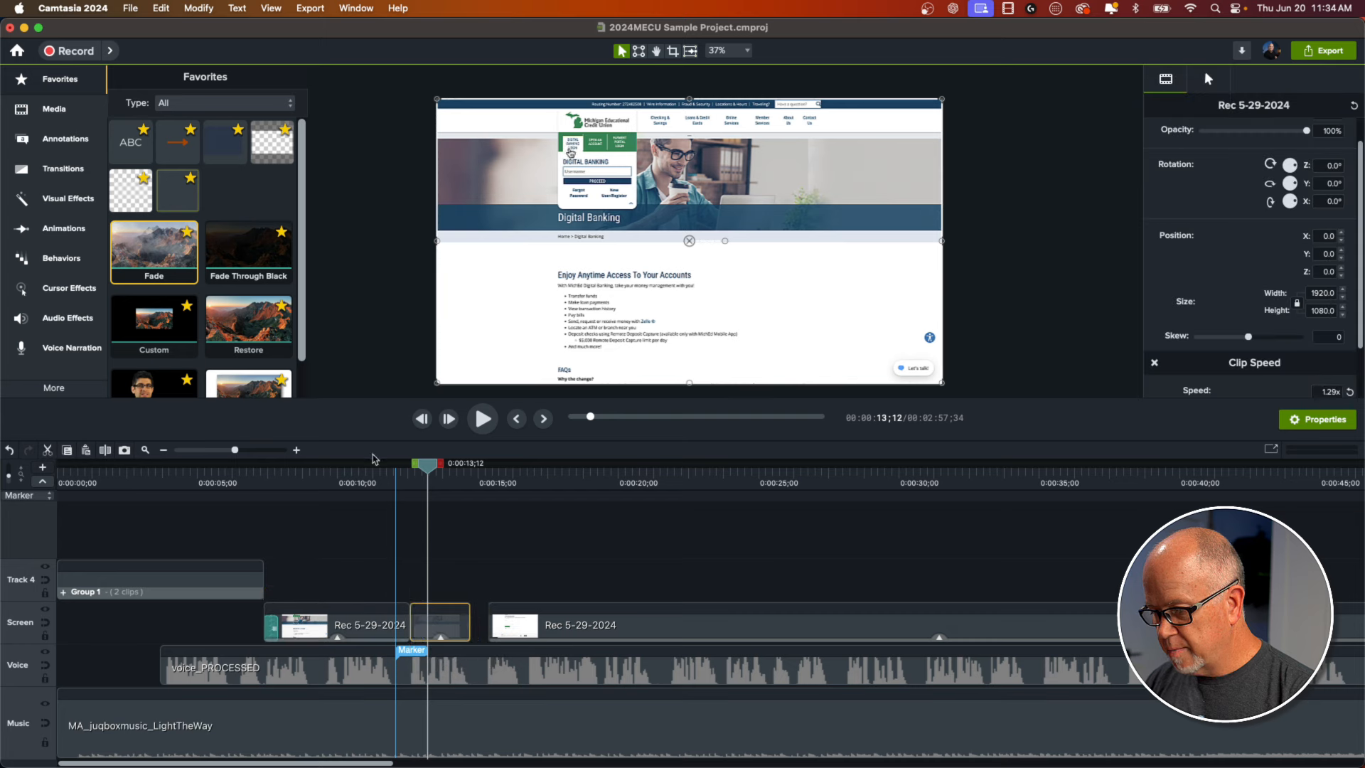
- Replay the stretch from about 11 to 15 seconds to check the short login-menu piece against the narration
{"action": "left_click", "coordinate": [361, 487]}
{"action": "key", "text": "space"}
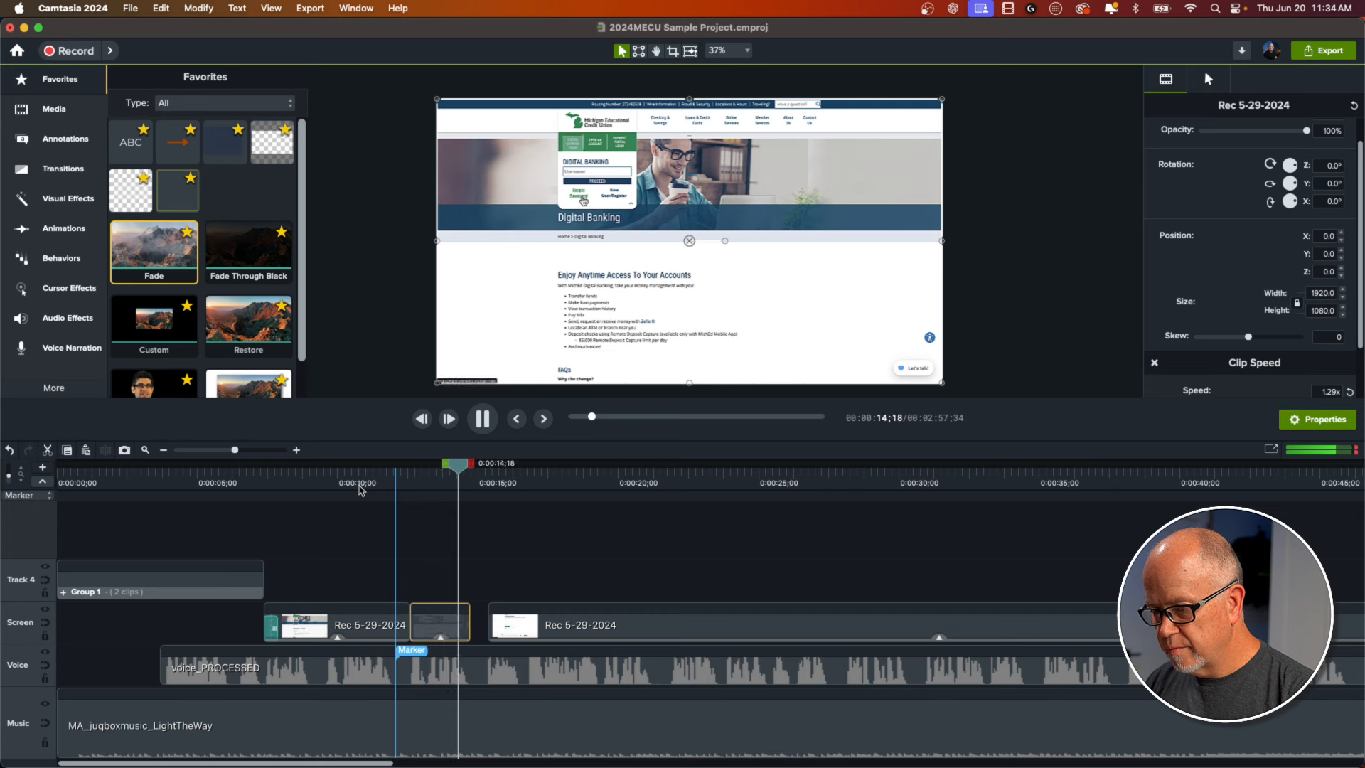
{"action": "key", "text": "space"}
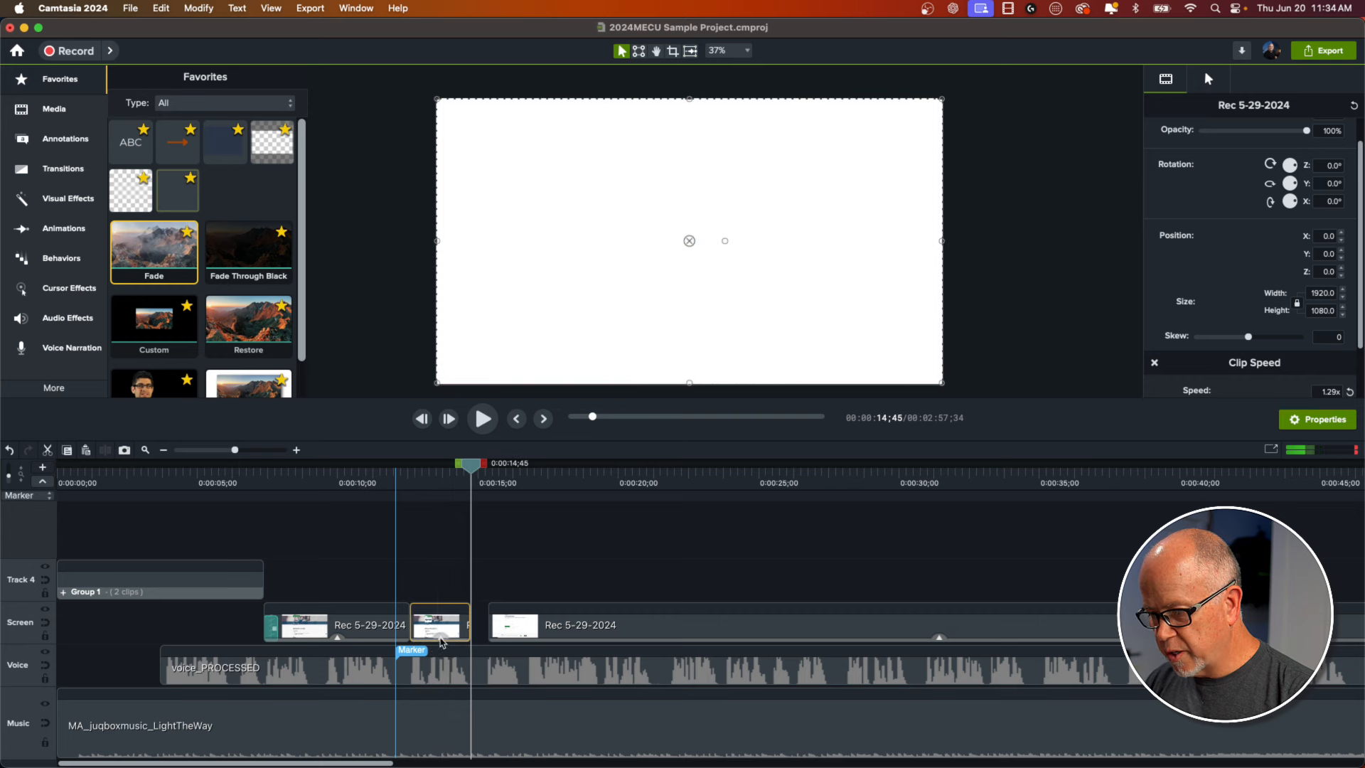
{"action": "left_click", "coordinate": [442, 638]}
{"action": "left_click", "coordinate": [441, 639]}
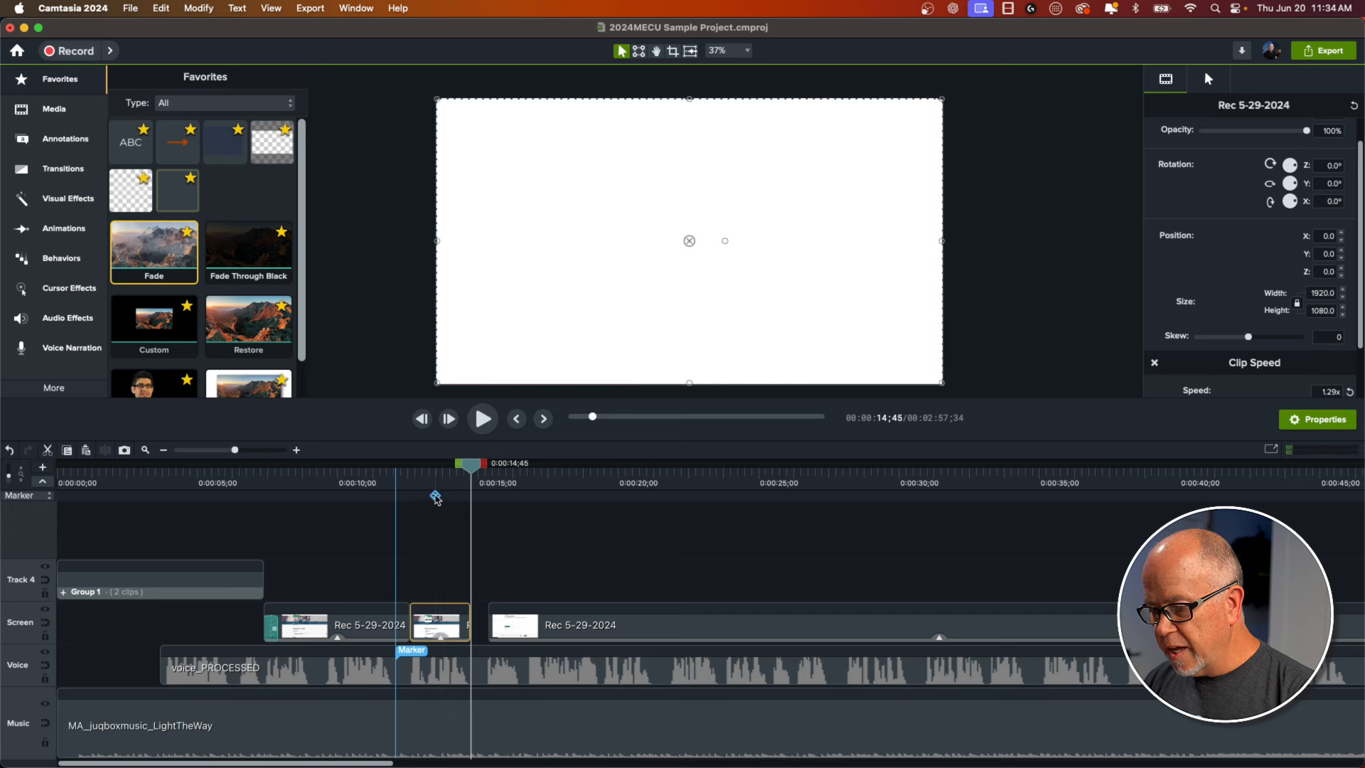
{"action": "left_click", "coordinate": [433, 479]}
{"action": "left_click_drag", "start_coordinate": [433, 471], "coordinate": [409, 472]}
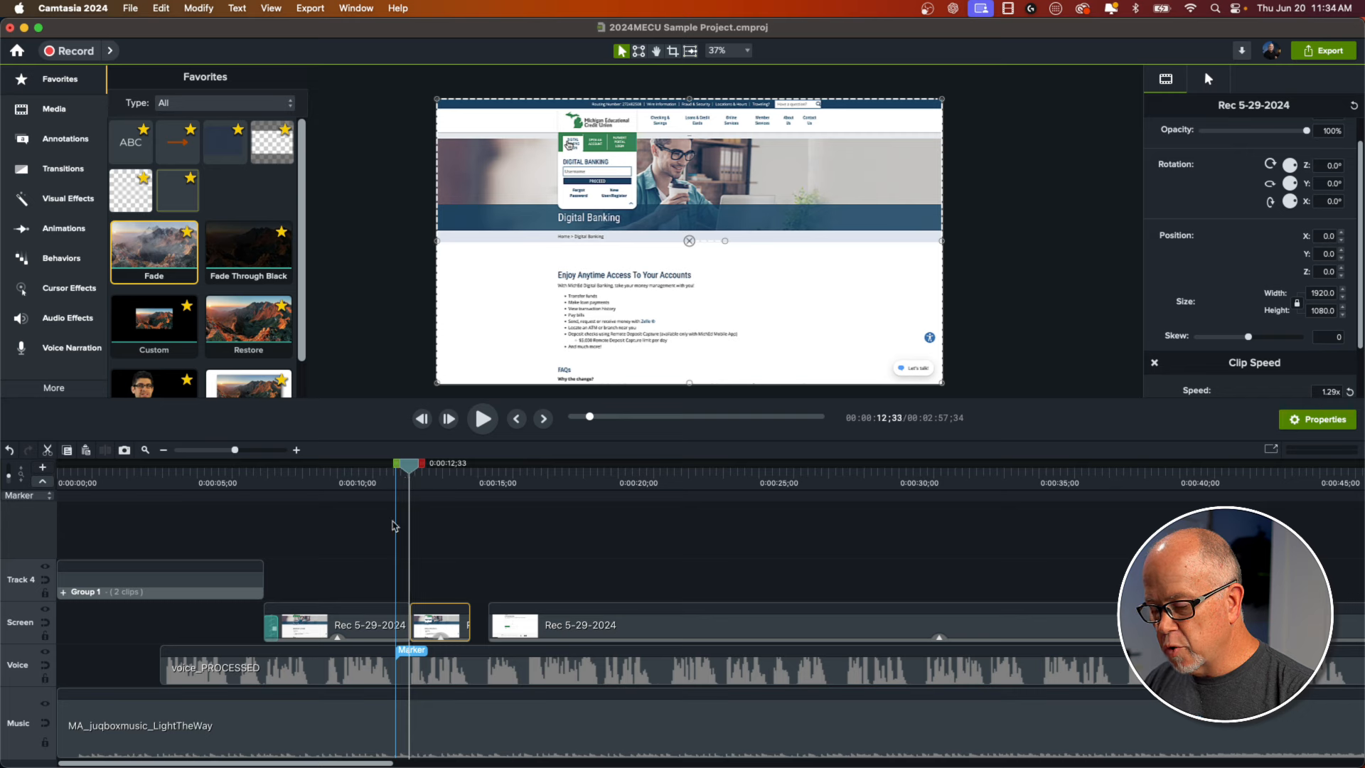
{"action": "key", "text": "space"}
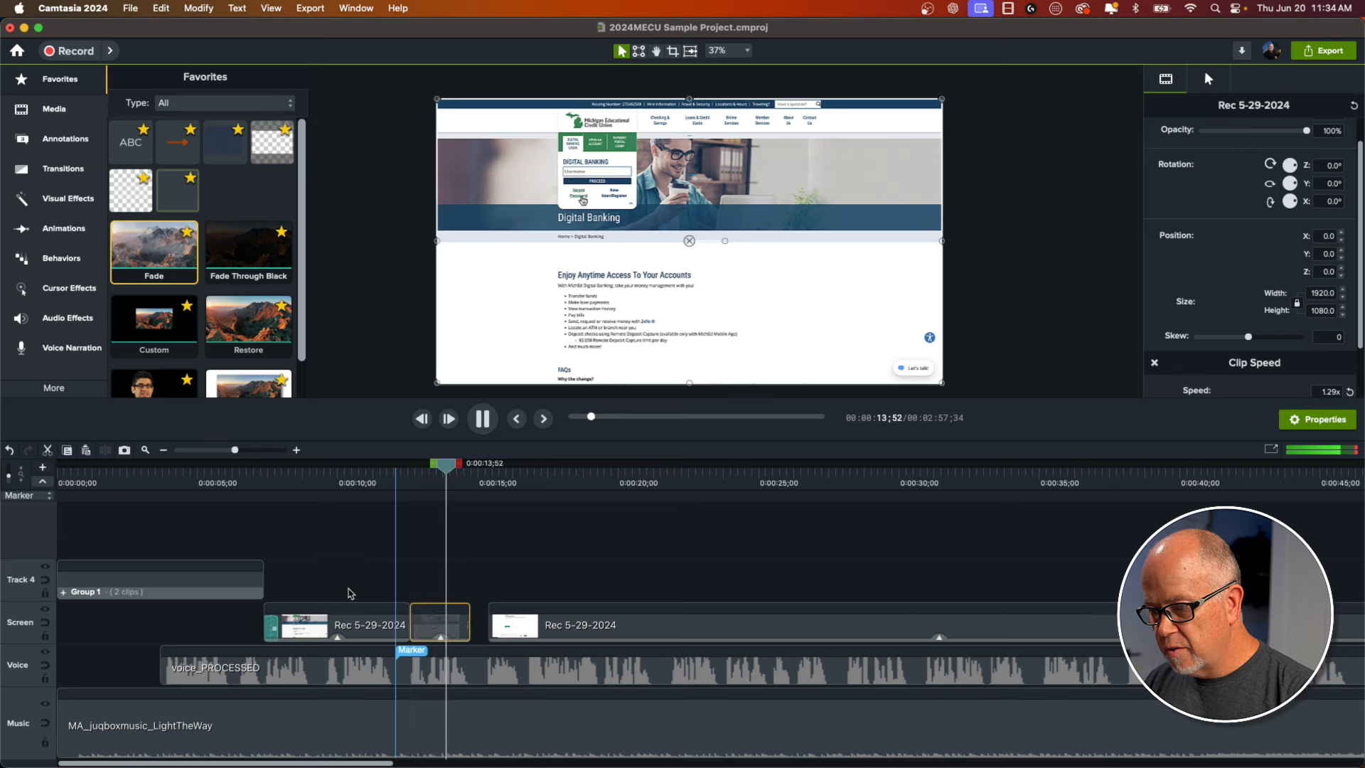
{"action": "key", "text": "space"}
{"action": "left_click", "coordinate": [398, 475]}
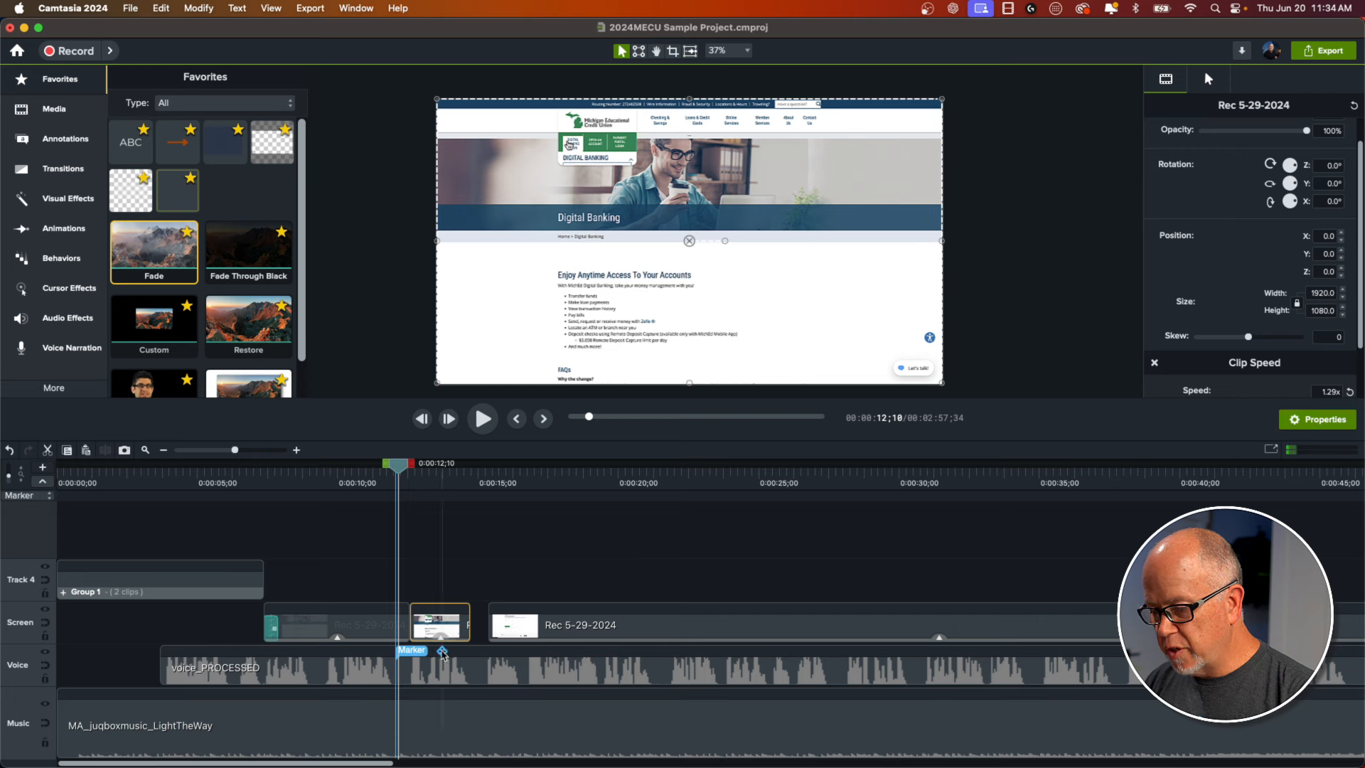
- Move the short middle Rec 5-29-2024 piece against the start of the reset-password piece and replay from about 12.5 seconds
{"action": "left_click_drag", "start_coordinate": [426, 626], "coordinate": [444, 626]}
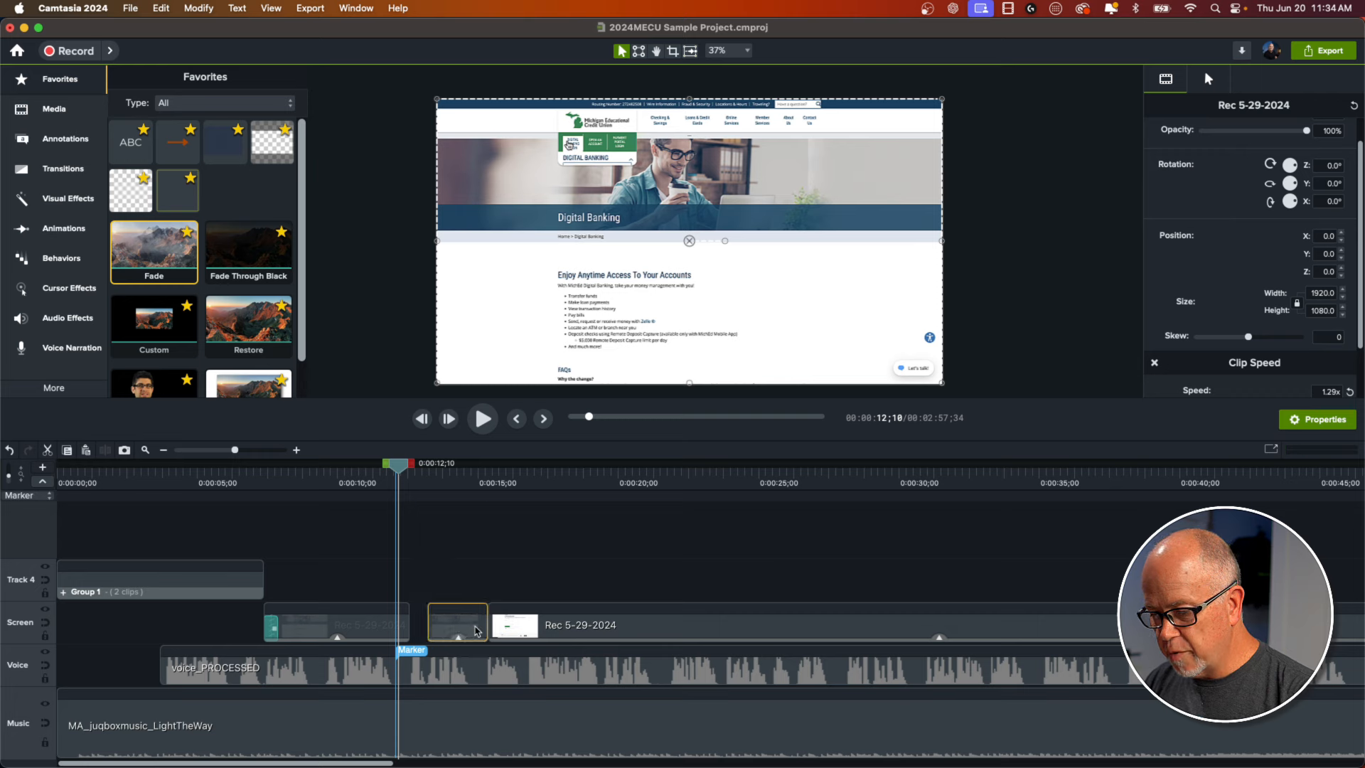
{"action": "left_click_drag", "start_coordinate": [401, 471], "coordinate": [411, 475]}
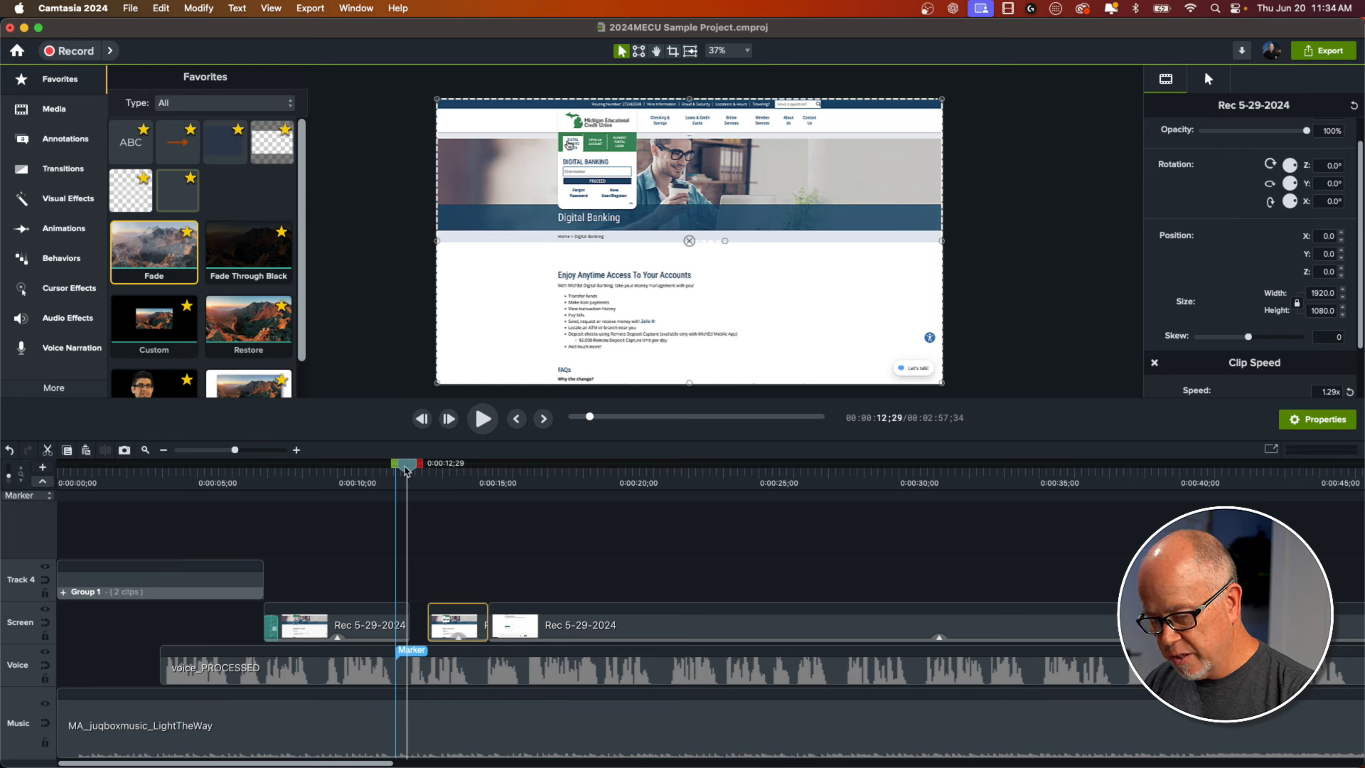
{"action": "key", "text": "space"}
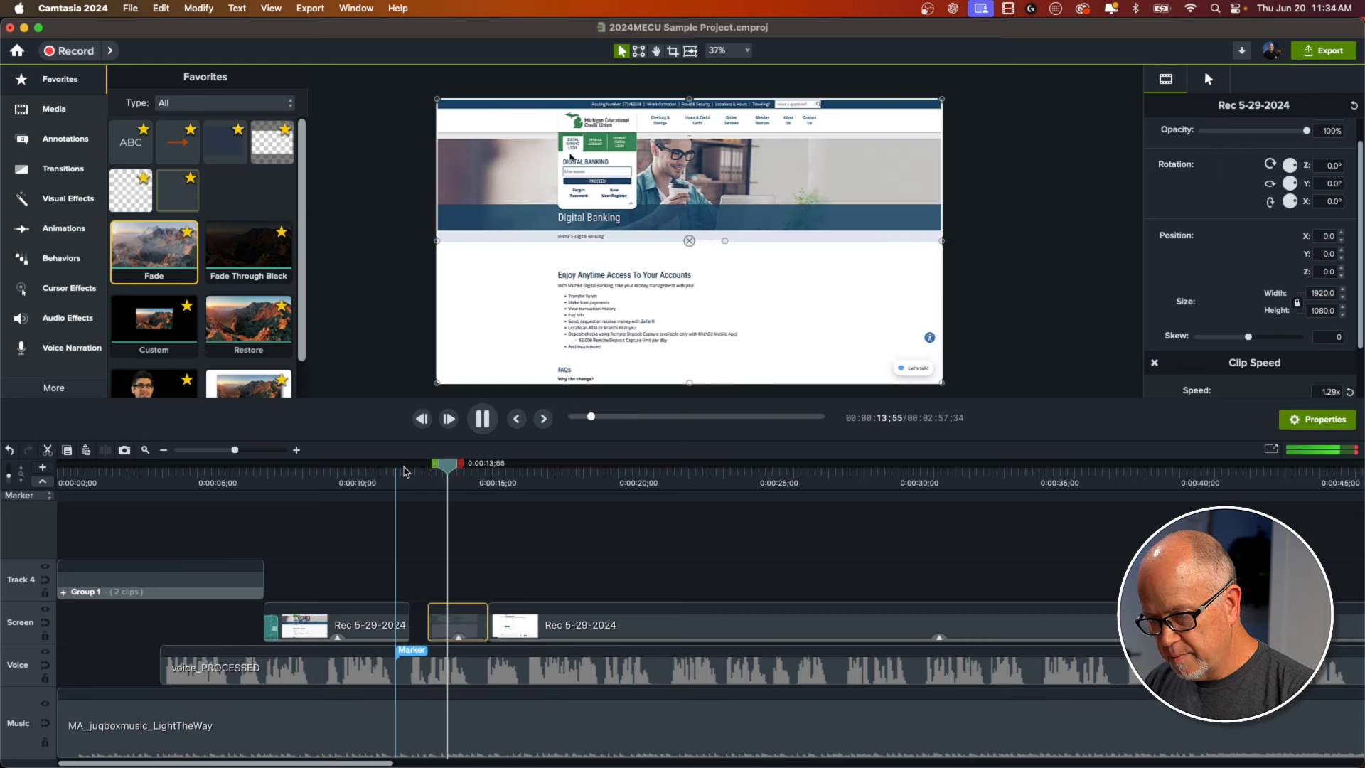
{"action": "key", "text": "space"}
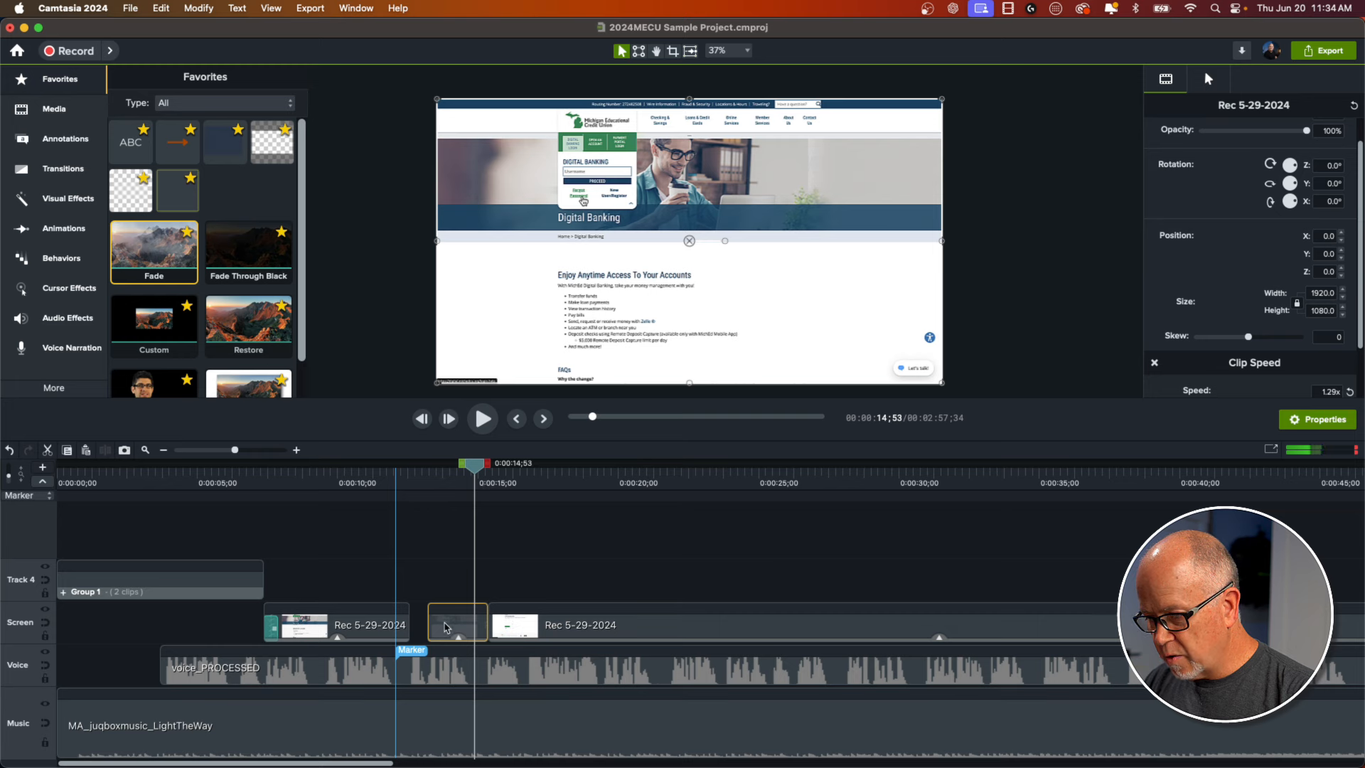
- Shorten the middle piece from its start to a clip speed of 1.74x and extend the first piece to meet it
{"action": "left_click", "coordinate": [458, 639]}
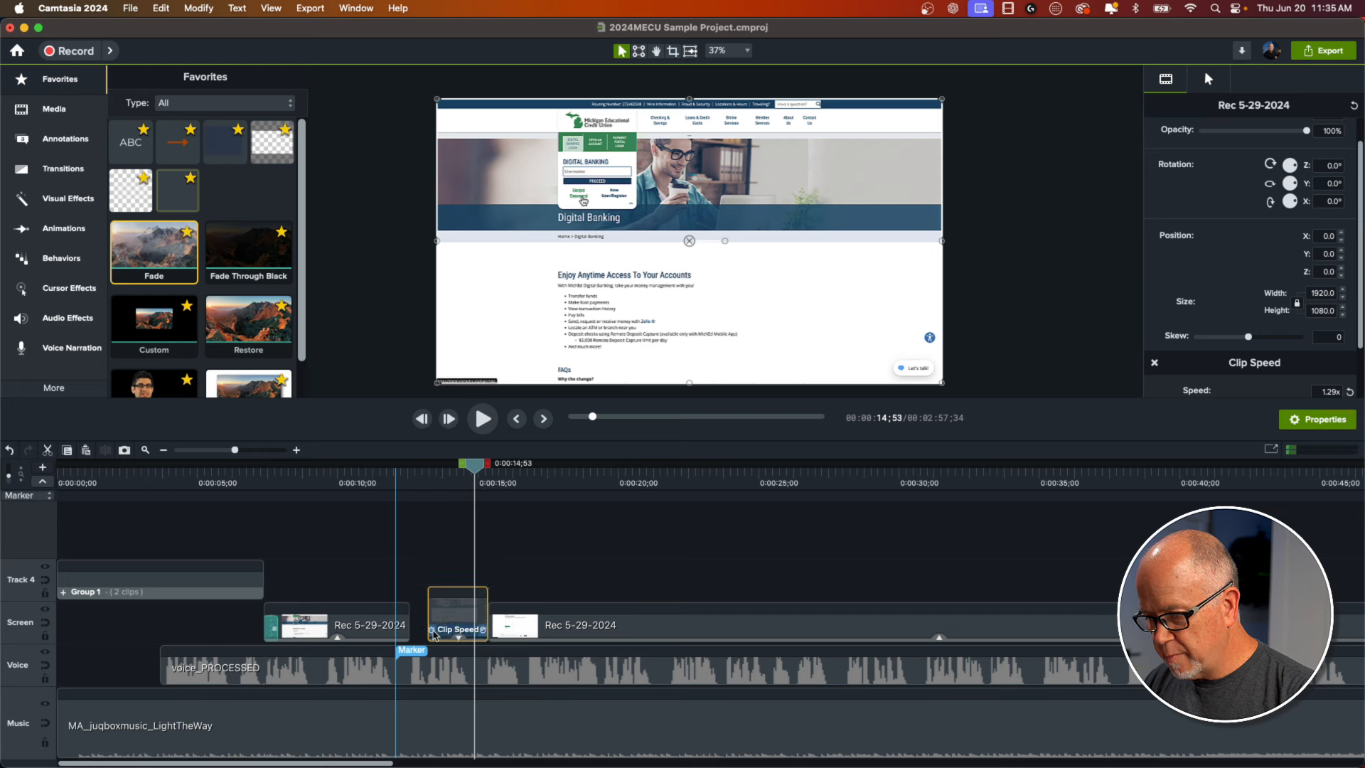
{"action": "left_click_drag", "start_coordinate": [435, 634], "coordinate": [456, 631]}
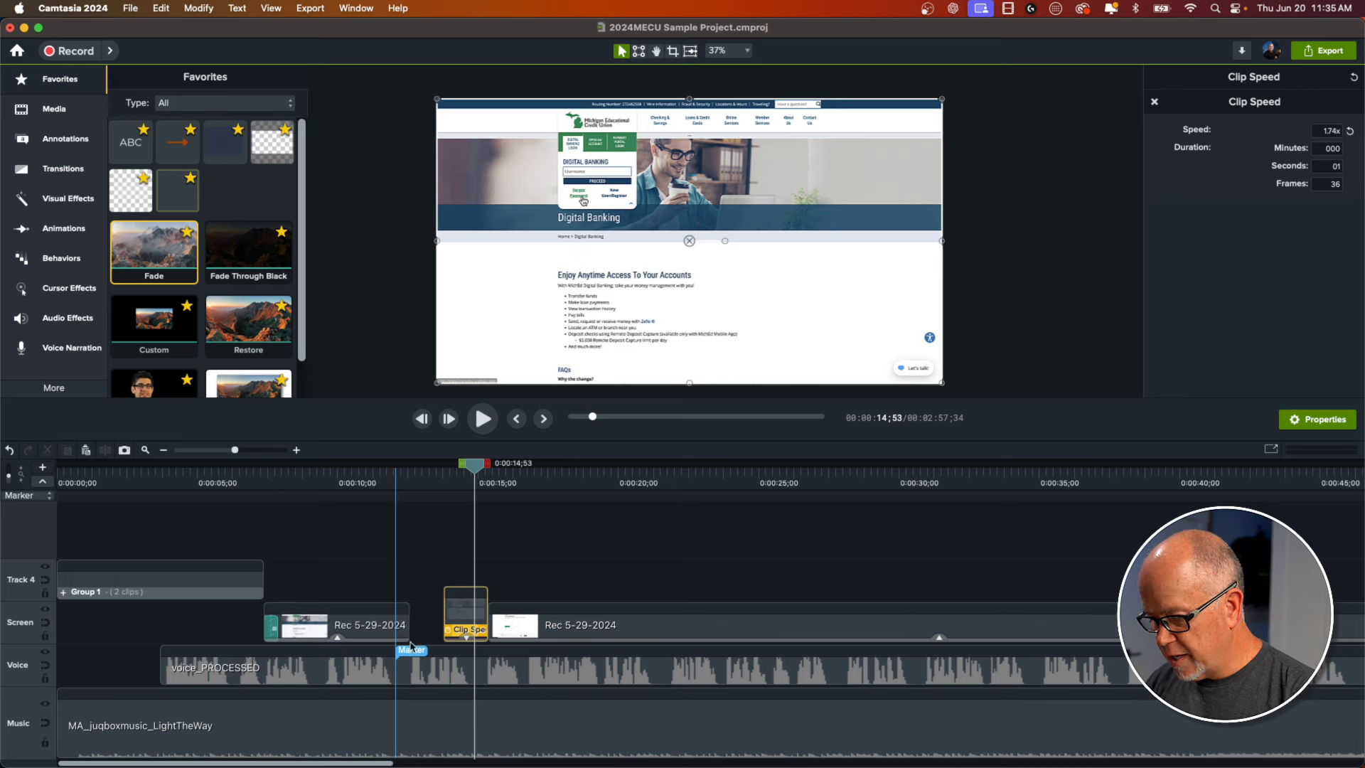
{"action": "left_click_drag", "start_coordinate": [410, 624], "coordinate": [444, 627]}
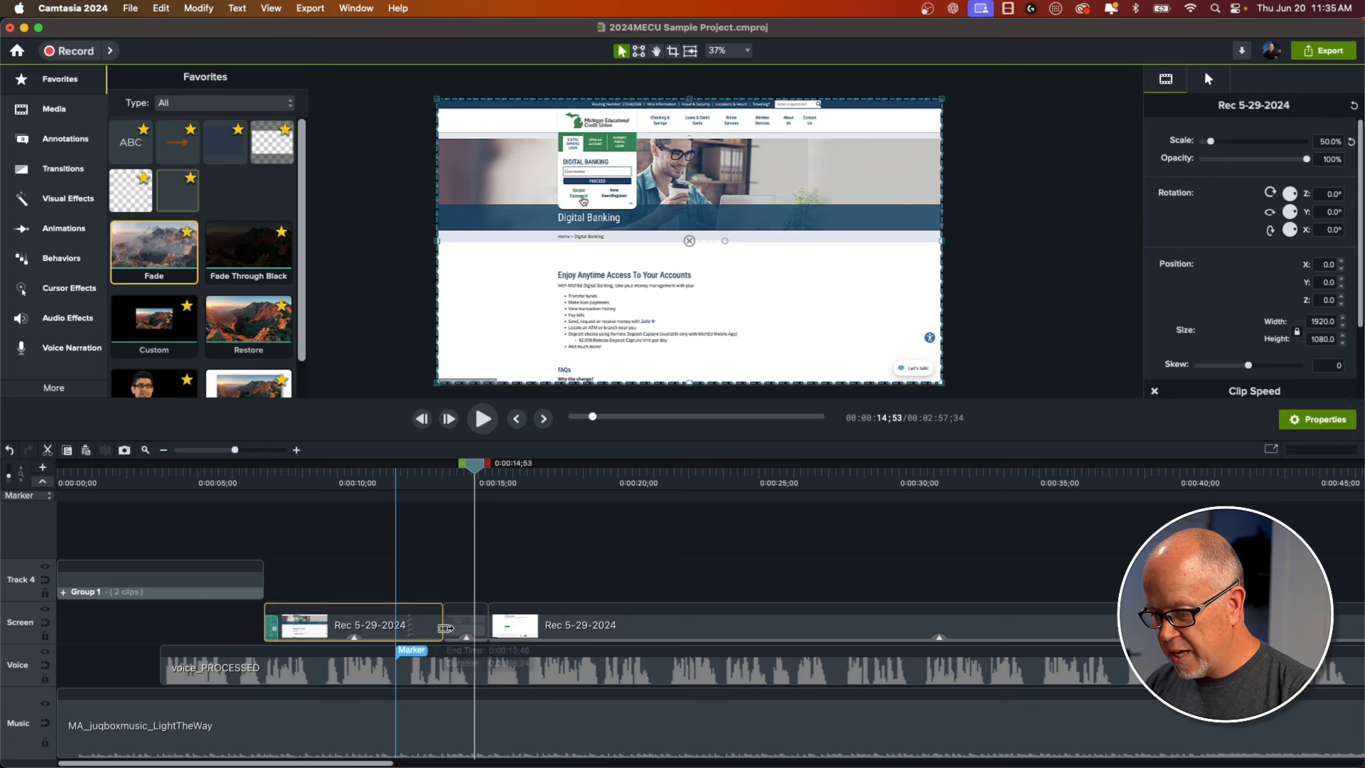
- Replay from about 12 seconds, continue from the reset-password page, and add a marker to voice_PROCESSED at 21;31
{"action": "left_click", "coordinate": [390, 486]}
{"action": "key", "text": "space"}
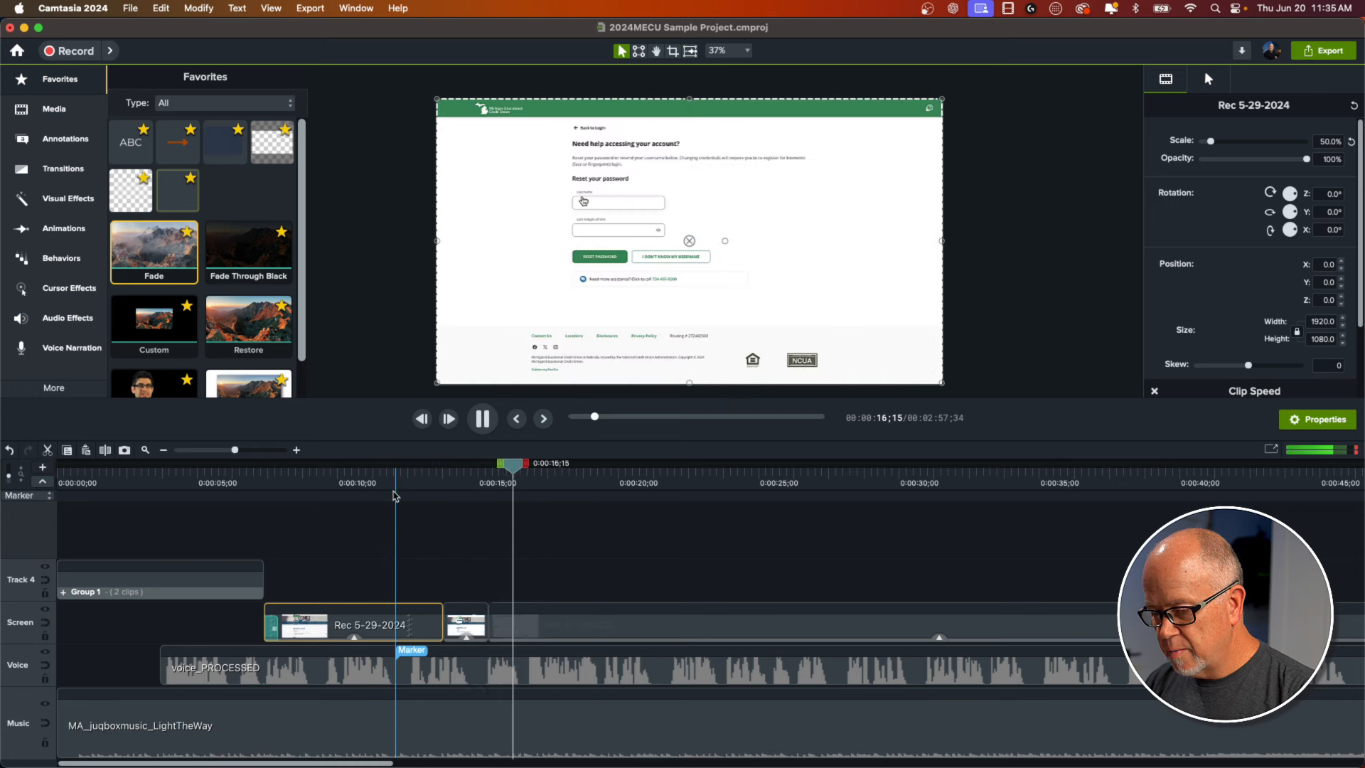
{"action": "key", "text": "space"}
{"action": "left_click_drag", "start_coordinate": [518, 477], "coordinate": [492, 474]}
{"action": "key", "text": "space"}
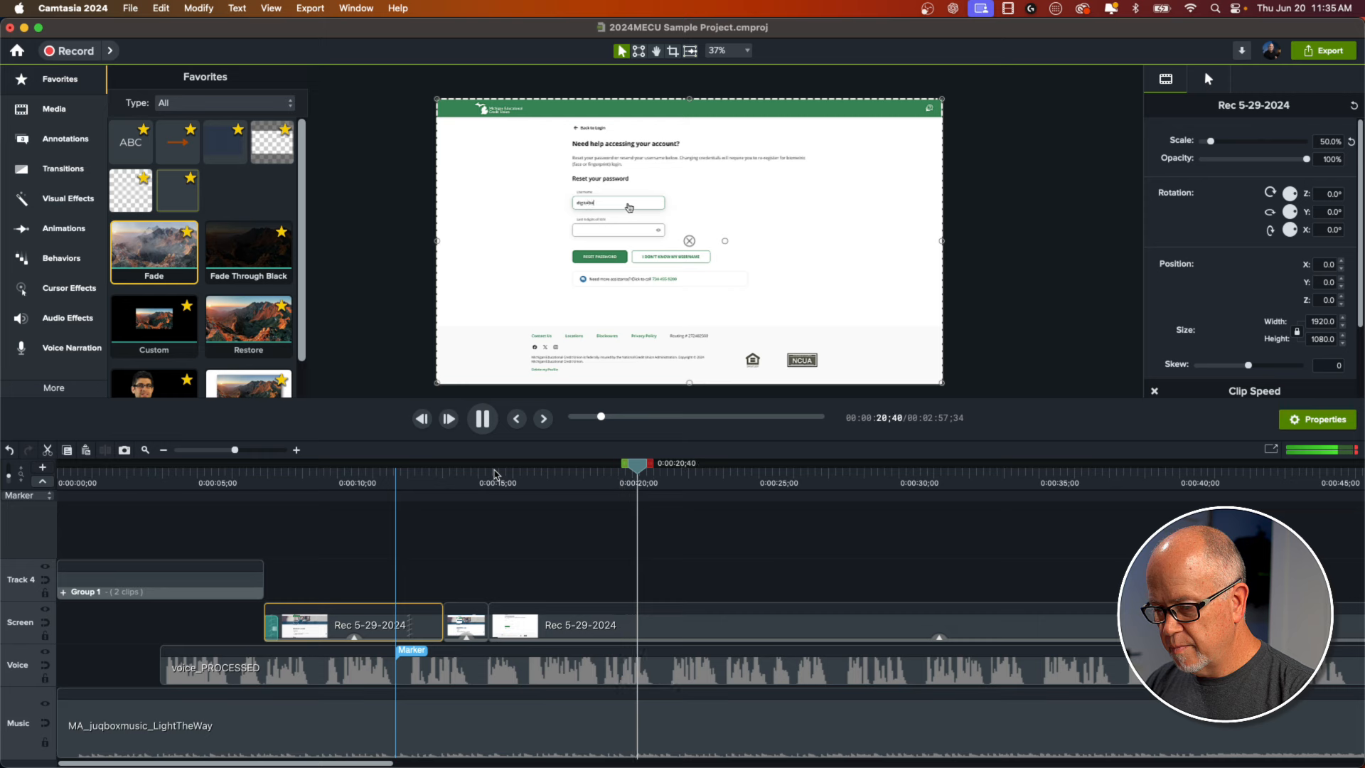
{"action": "key", "text": "space"}
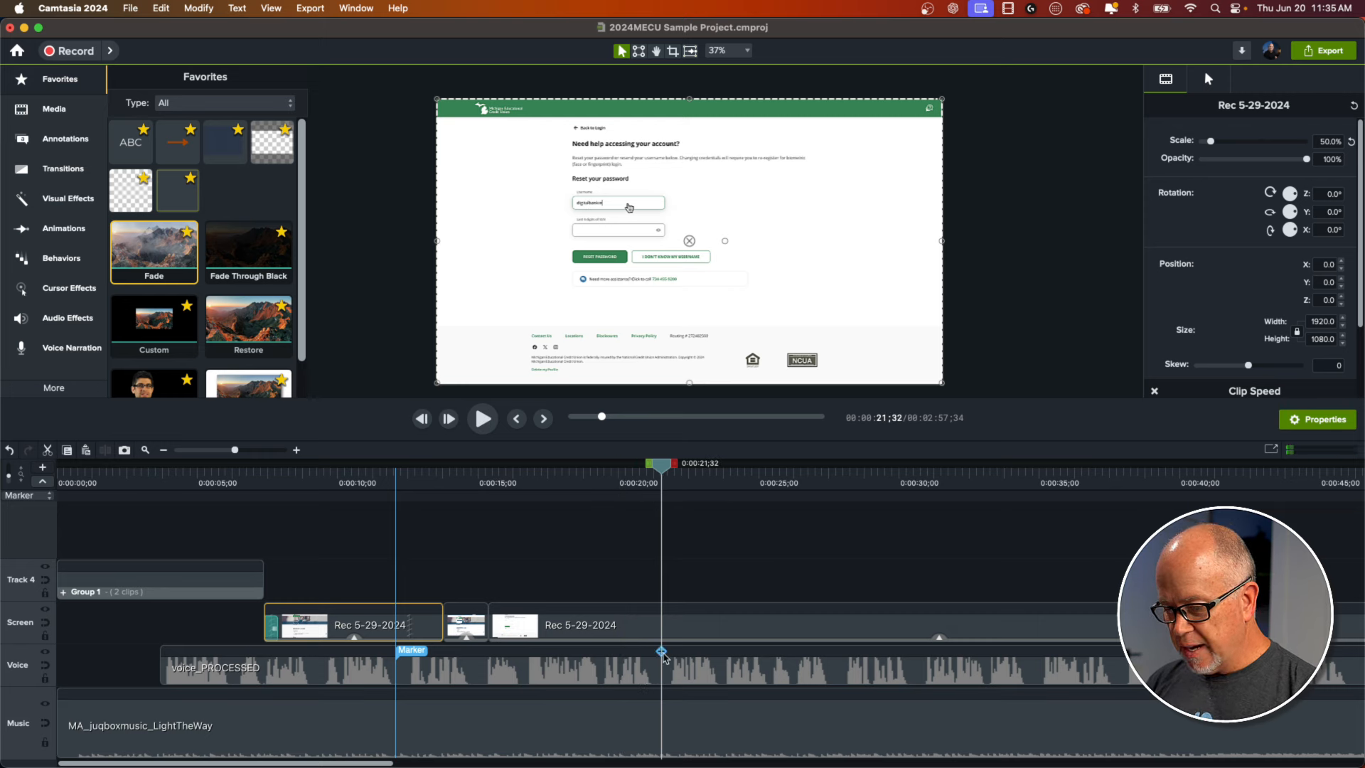
{"action": "left_click", "coordinate": [661, 652]}
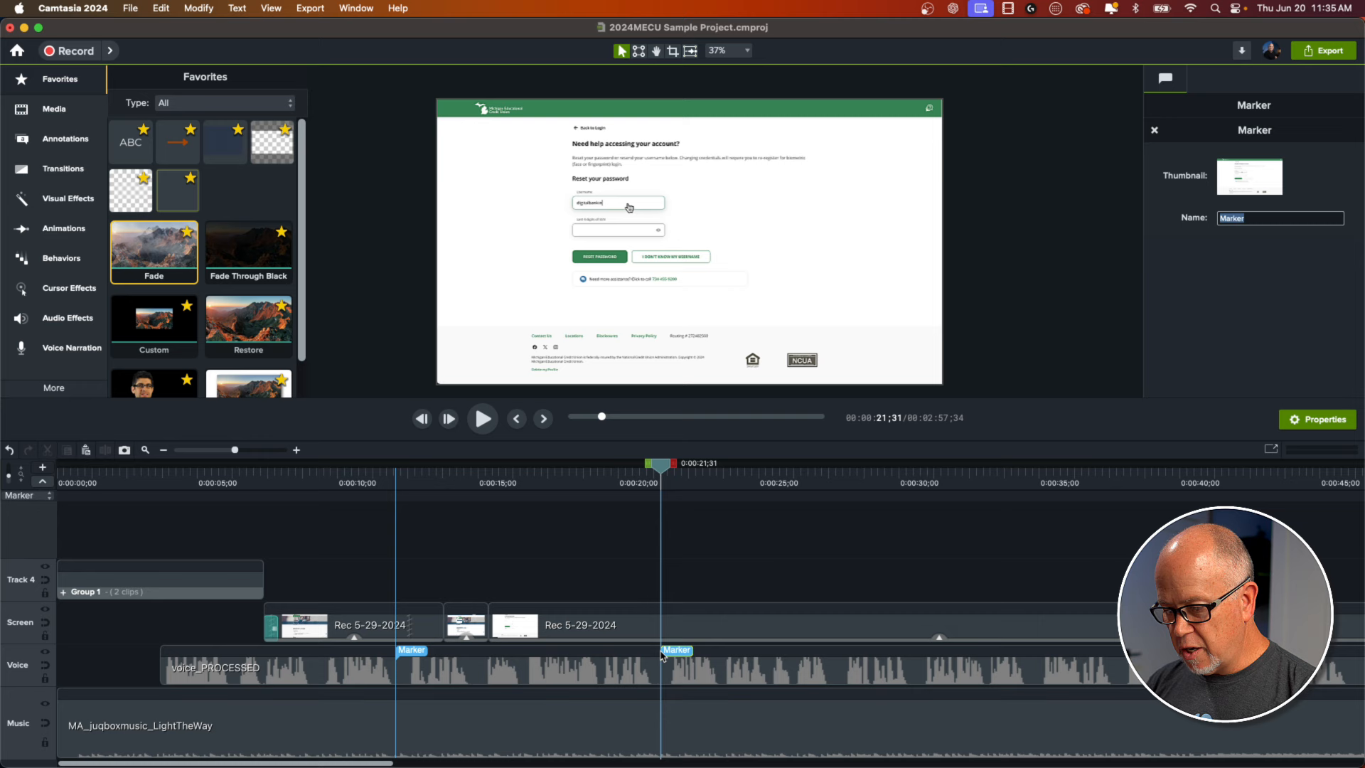
- Delete the old marker at about 12 seconds on voice_PROCESSED
{"action": "left_click", "coordinate": [418, 653]}
{"action": "right_click", "coordinate": [418, 653]}
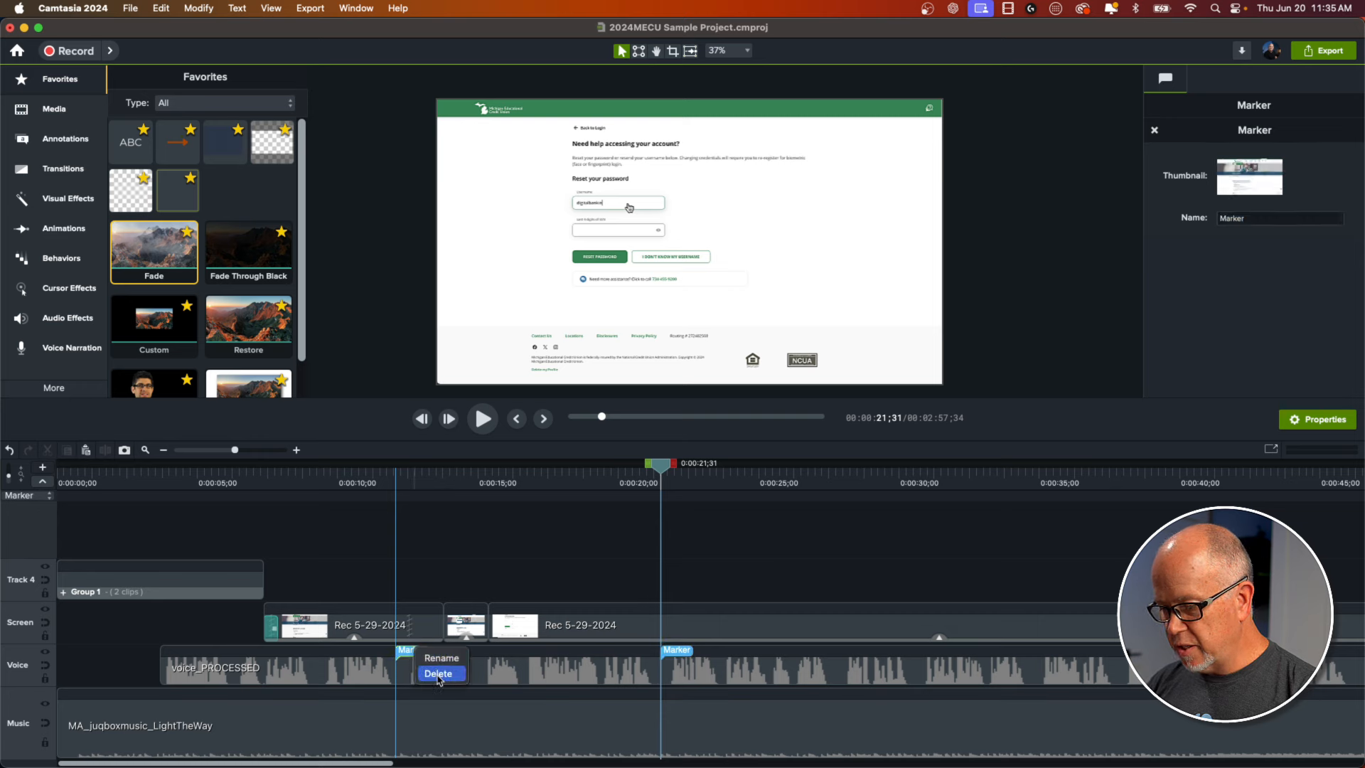
{"action": "left_click", "coordinate": [438, 676]}
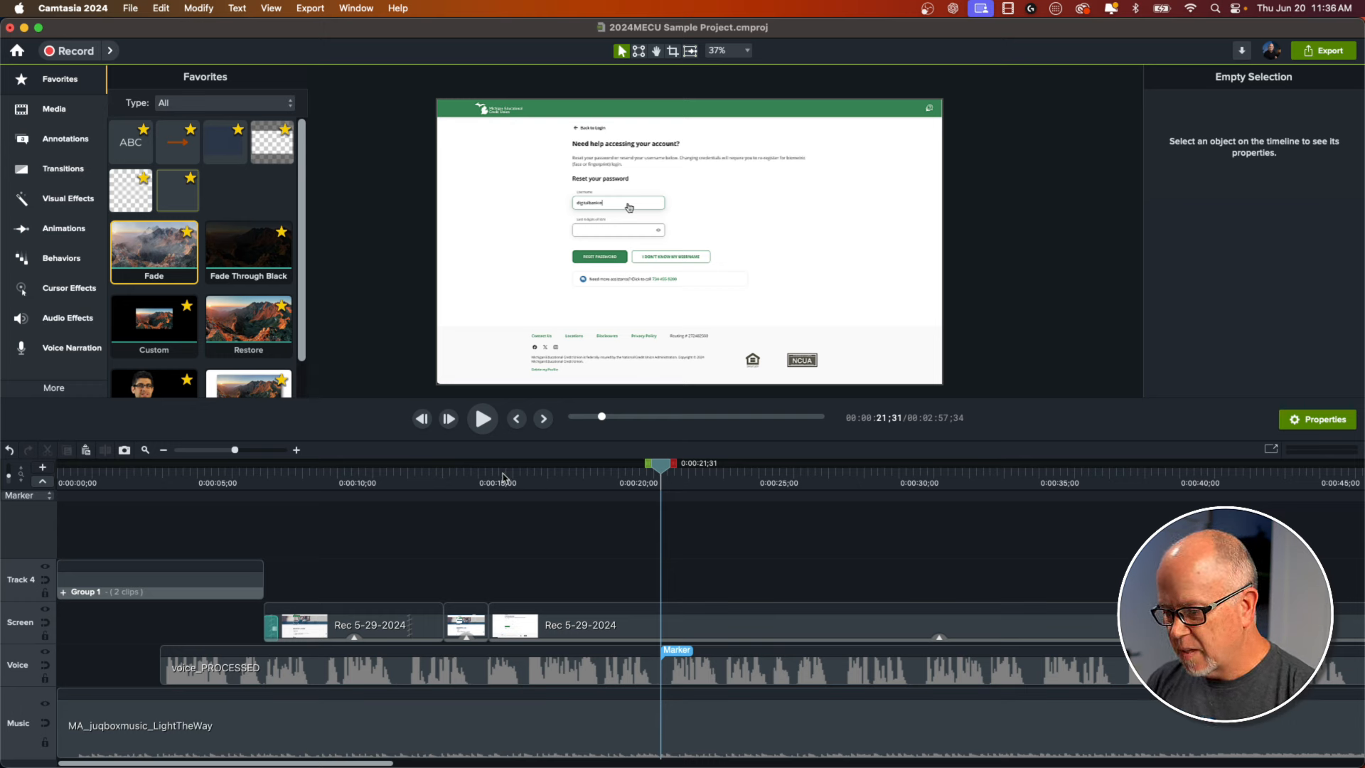
- Replay the username entry and split the reset-password Rec 5-29-2024 piece at 22;33, where the username is fully entered
{"action": "left_click", "coordinate": [501, 475]}
{"action": "key", "text": "space"}
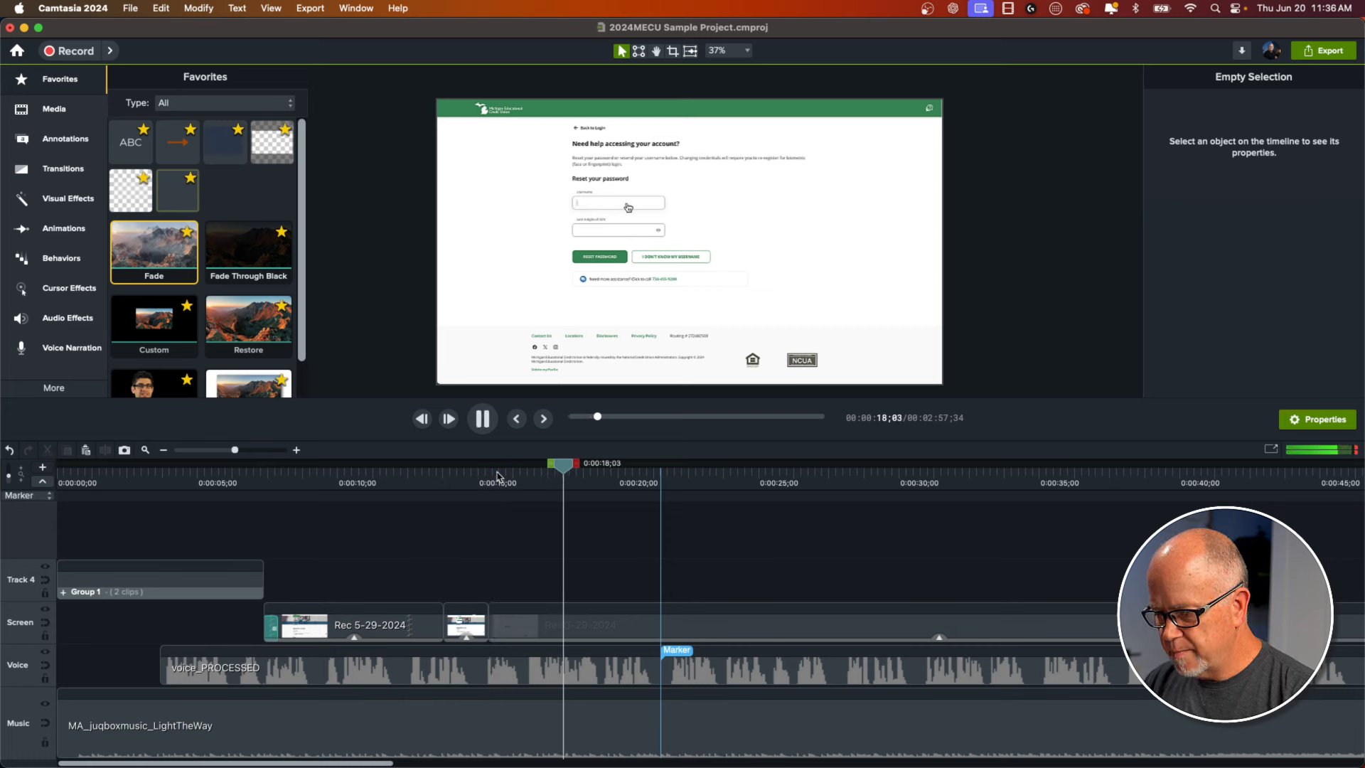
{"action": "key", "text": "space"}
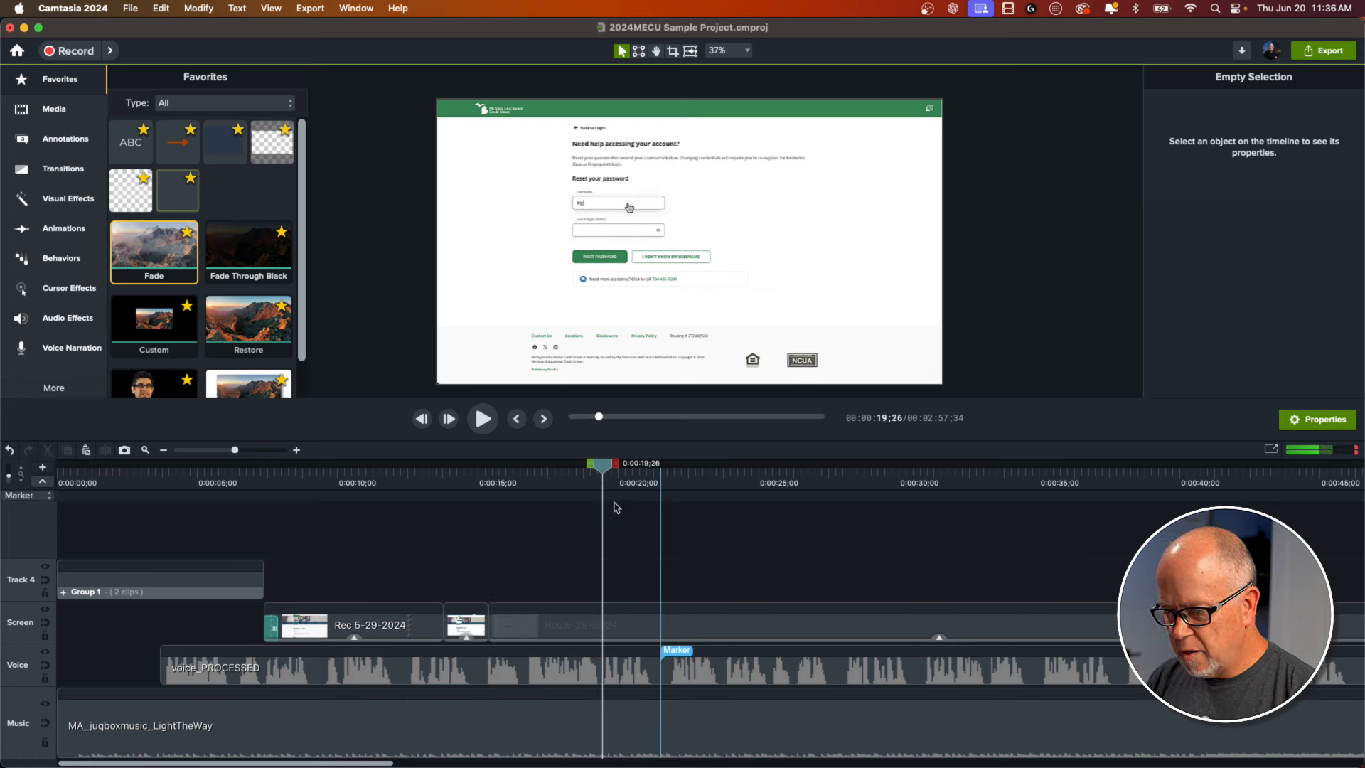
{"action": "left_click", "coordinate": [642, 639]}
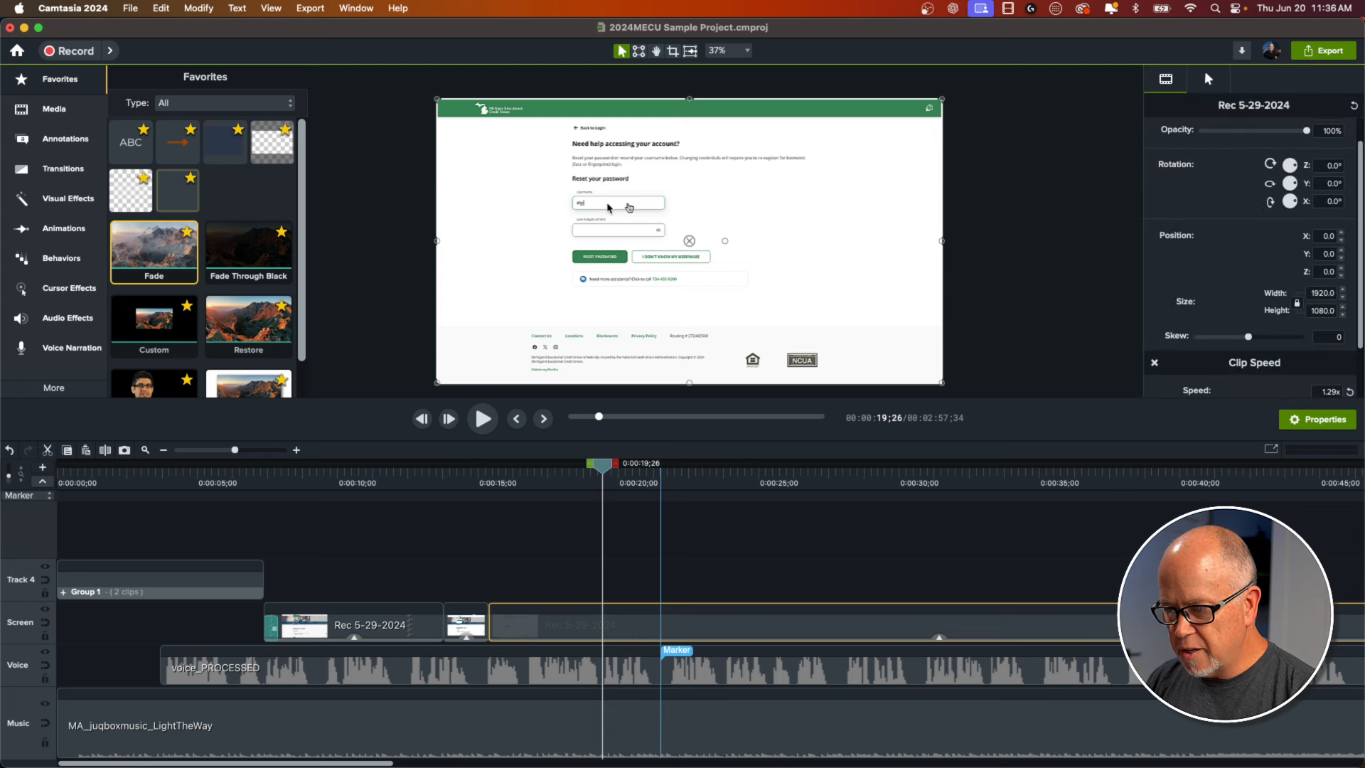
{"action": "left_click_drag", "start_coordinate": [605, 469], "coordinate": [693, 522]}
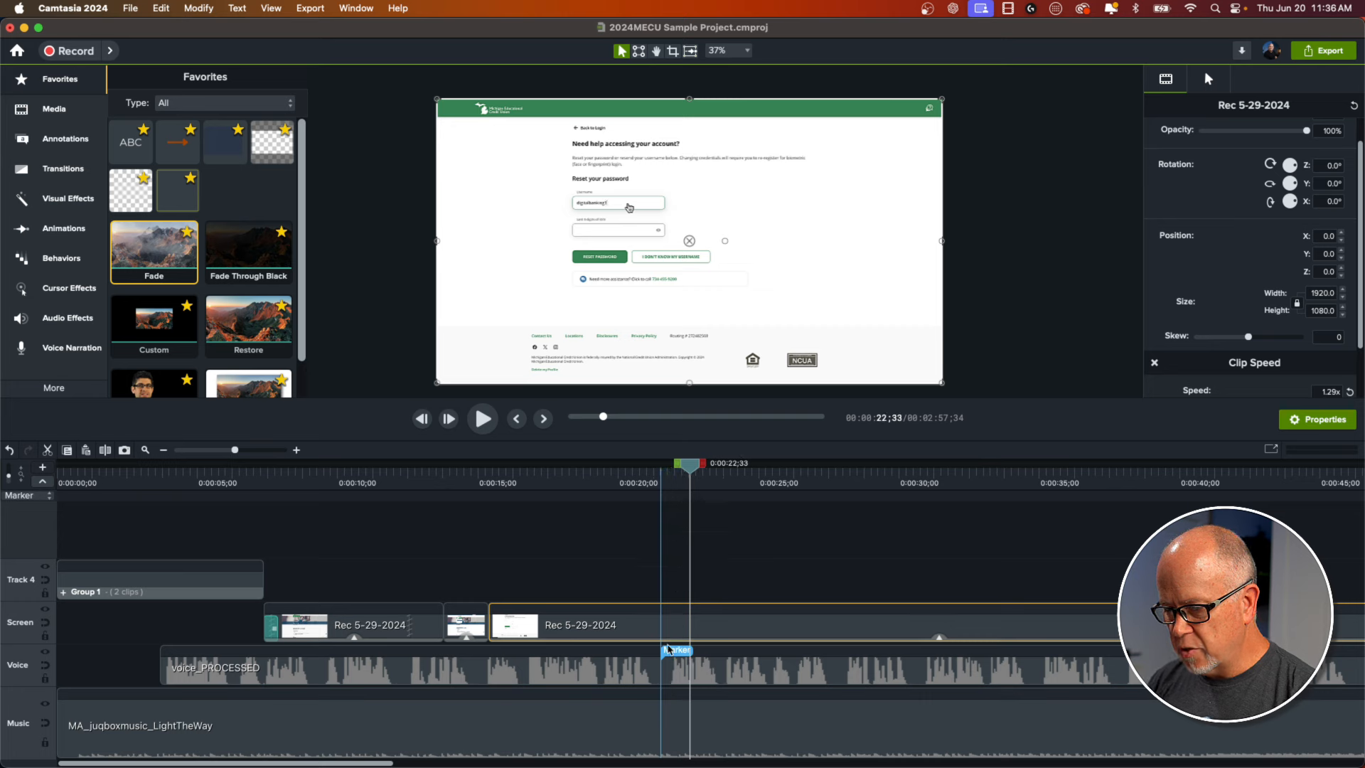
{"action": "key", "text": "s"}
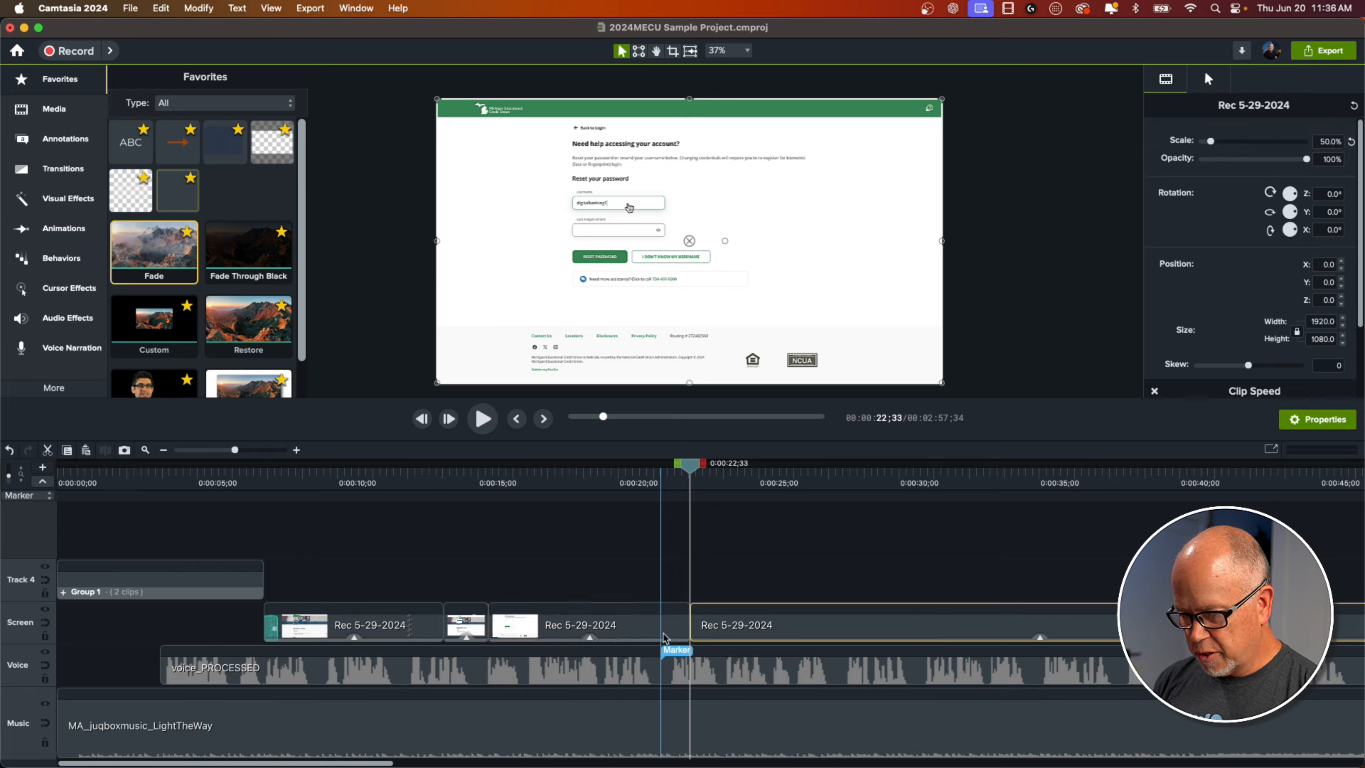
- Find the narration pause, split voice_PROCESSED at 16;41, and shift its second part to start at about 17.5 seconds
{"action": "left_click", "coordinate": [526, 482]}
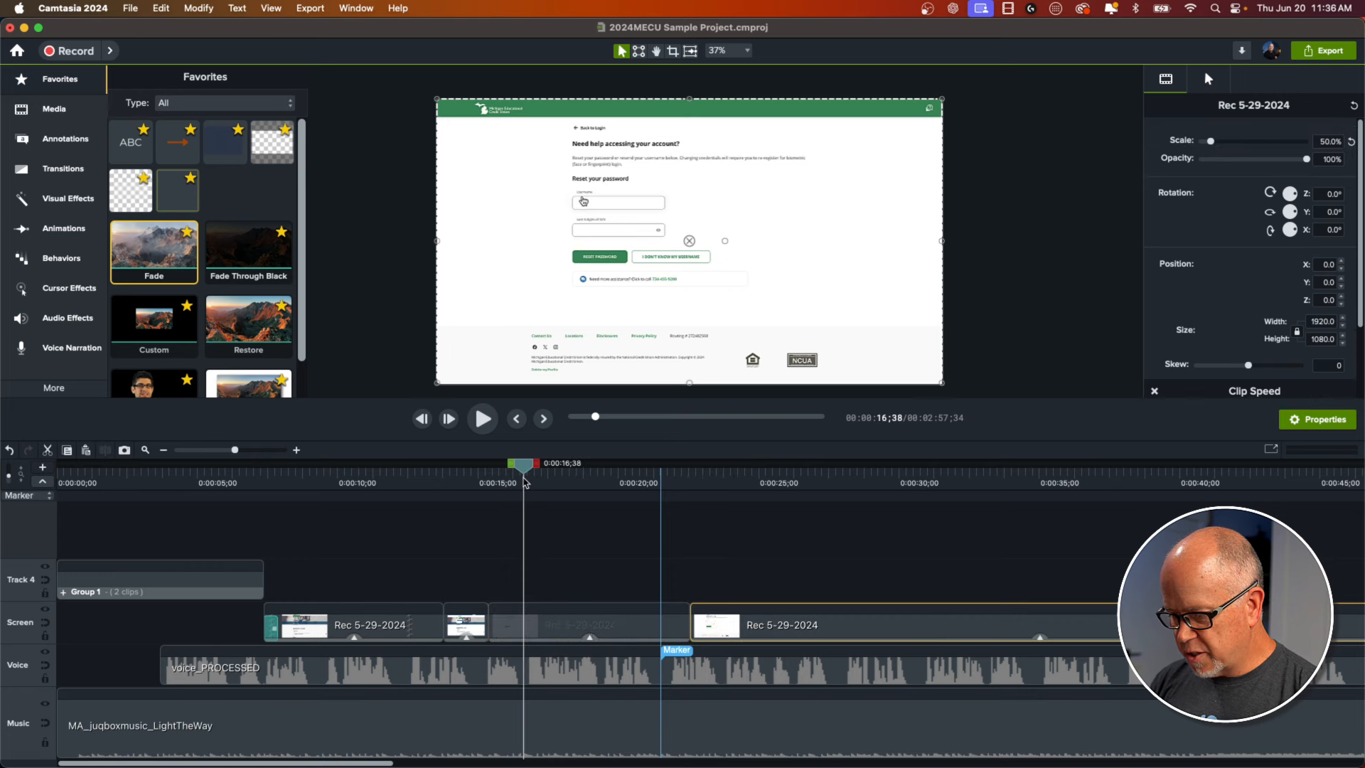
{"action": "key", "text": "space"}
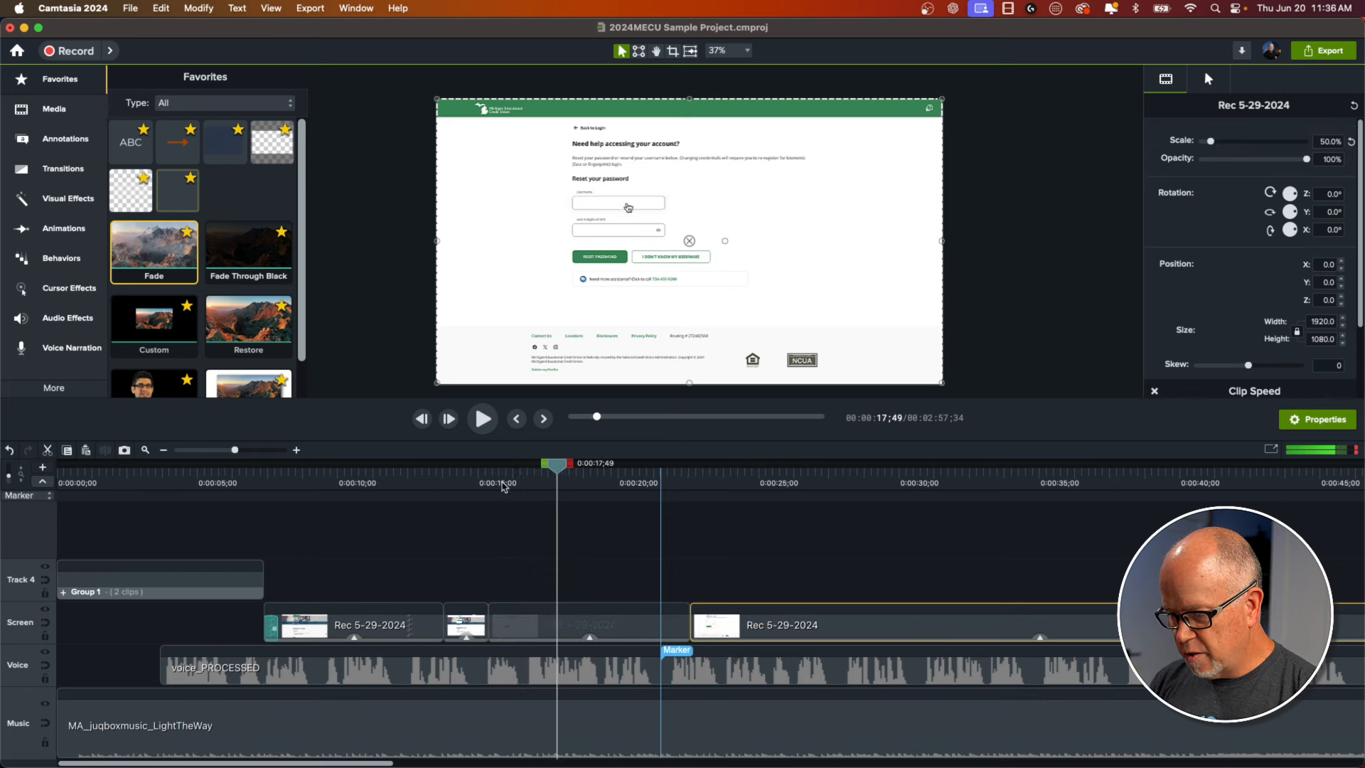
{"action": "left_click", "coordinate": [499, 483]}
{"action": "key", "text": "space"}
{"action": "key", "text": "space"}
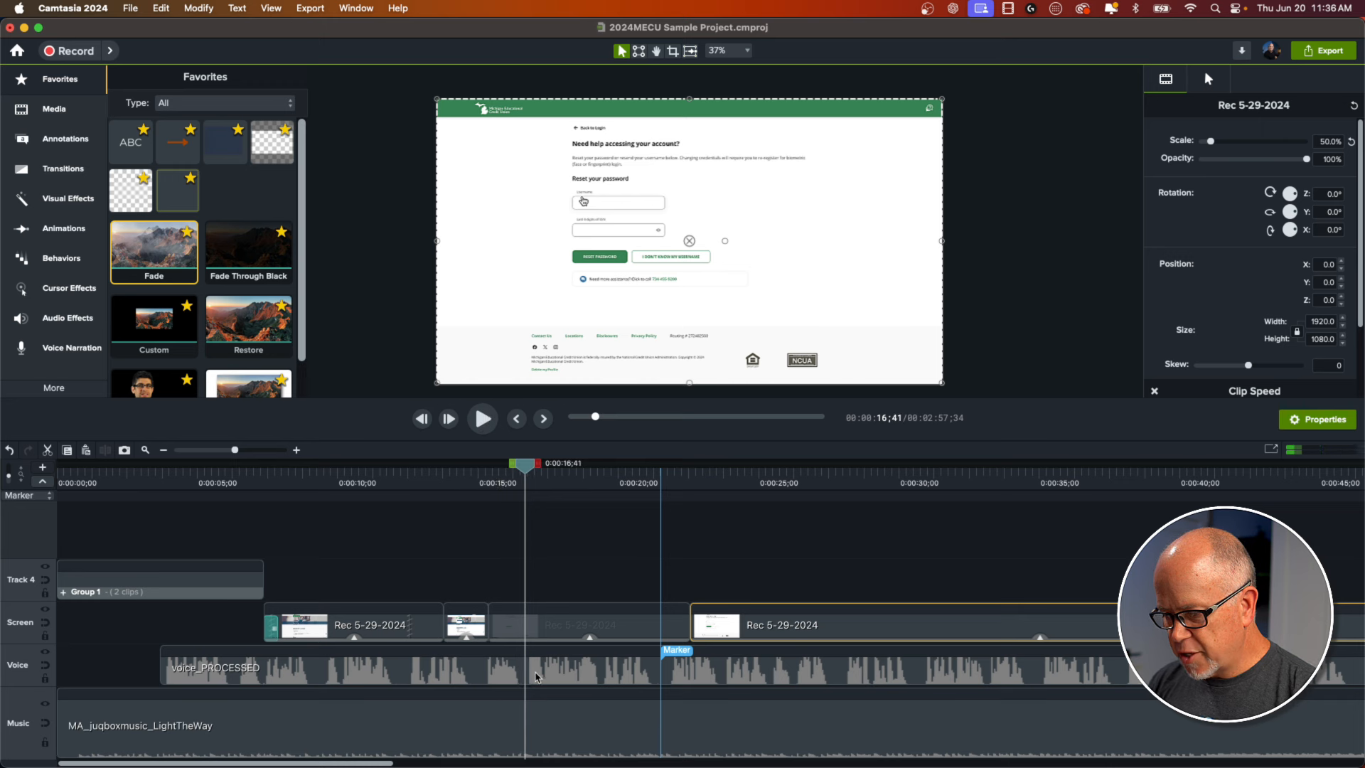
{"action": "left_click", "coordinate": [542, 679]}
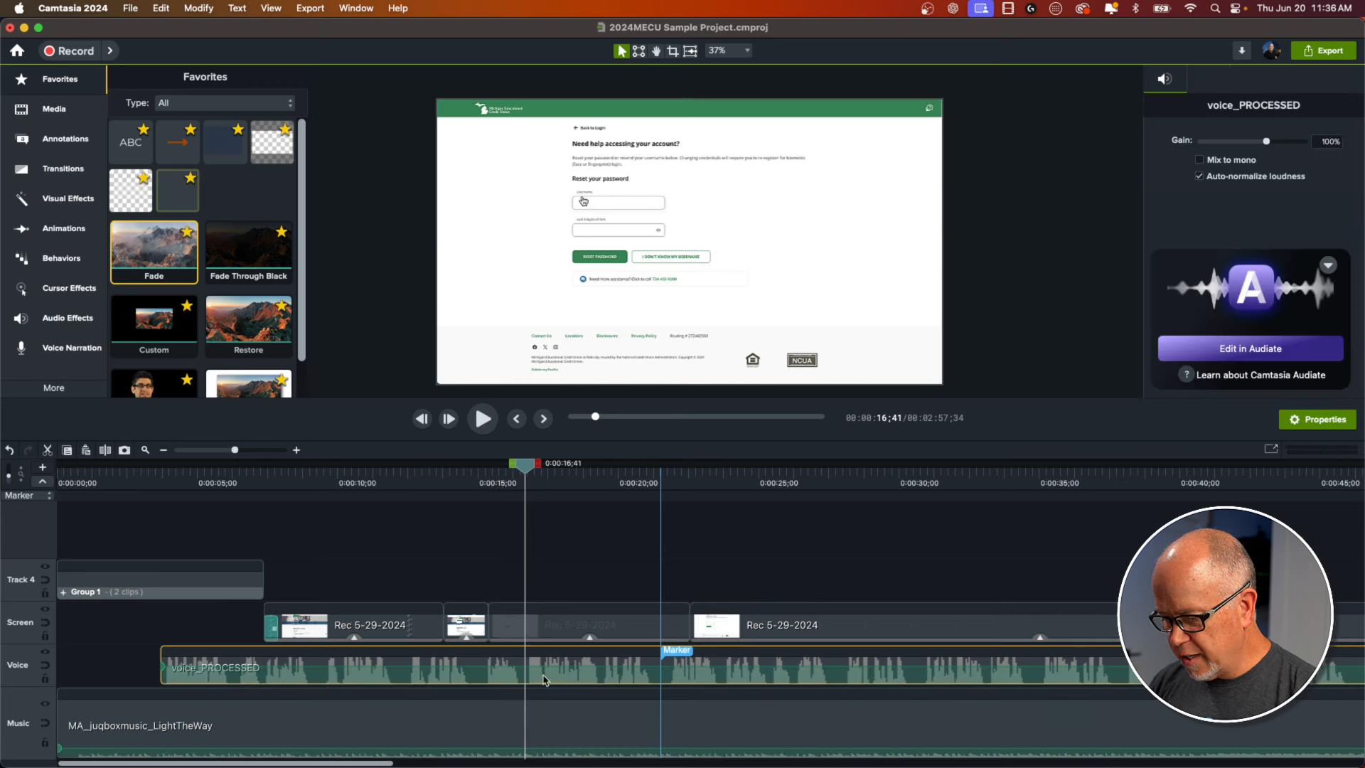
{"action": "key", "text": "s"}
{"action": "left_click_drag", "start_coordinate": [545, 677], "coordinate": [573, 676]}
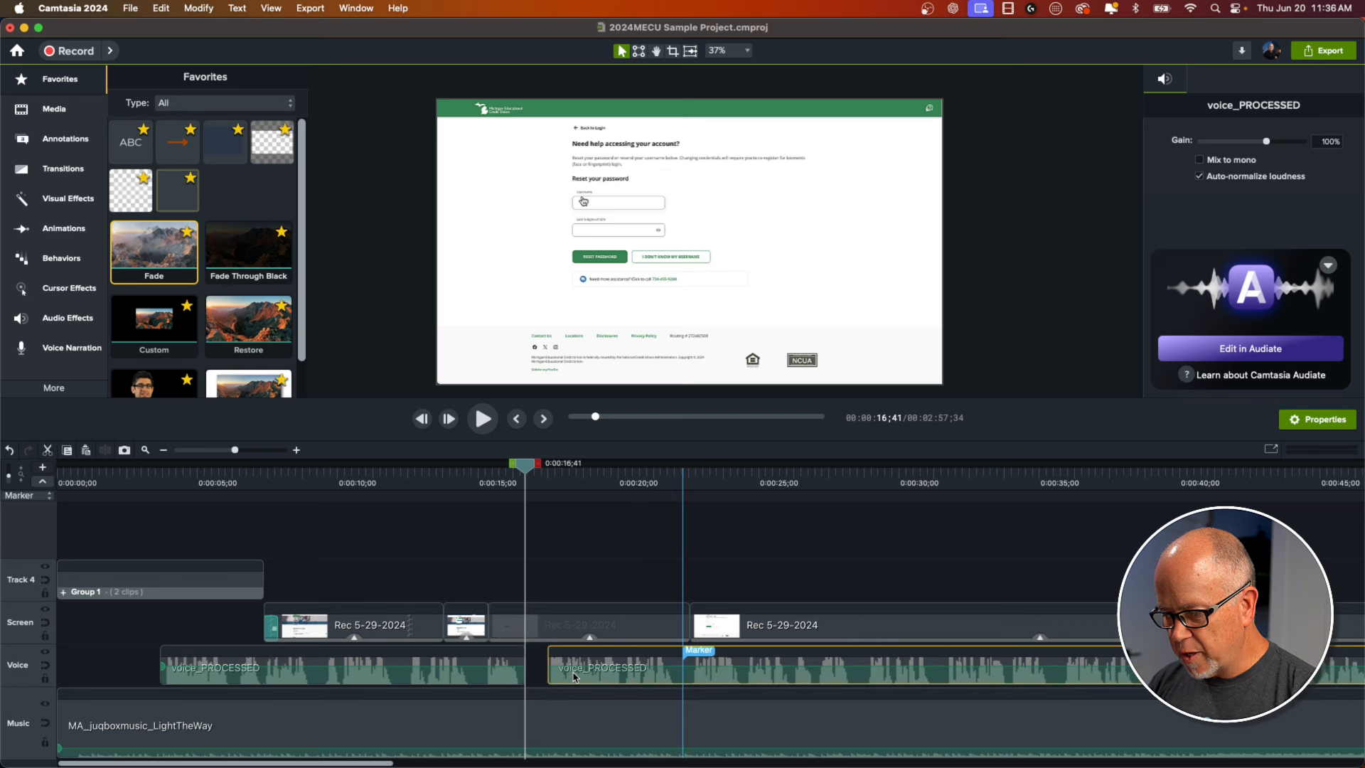
- Speed up the username-entry piece to 4.40x so it ends at 17;28 with the second voice part's start, and replay it
{"action": "left_click", "coordinate": [589, 639]}
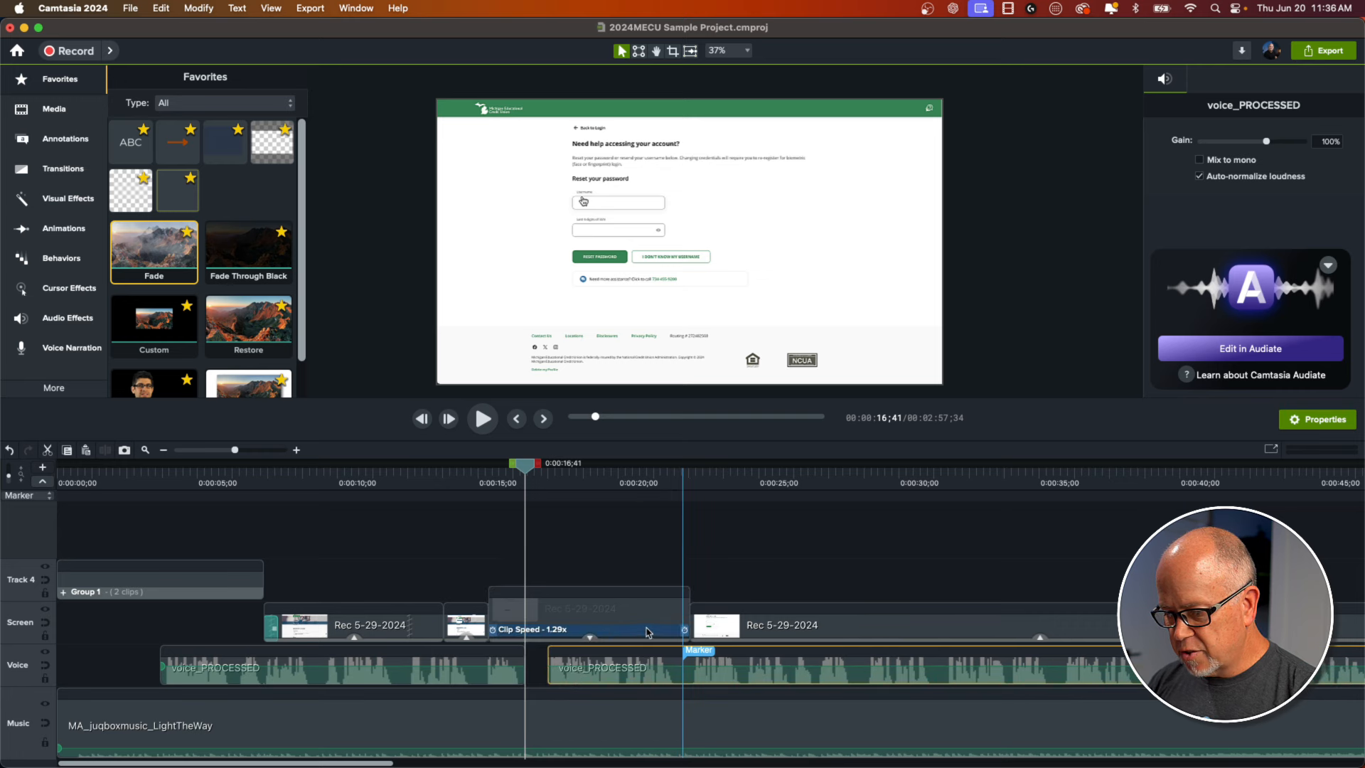
{"action": "left_click_drag", "start_coordinate": [686, 633], "coordinate": [545, 638]}
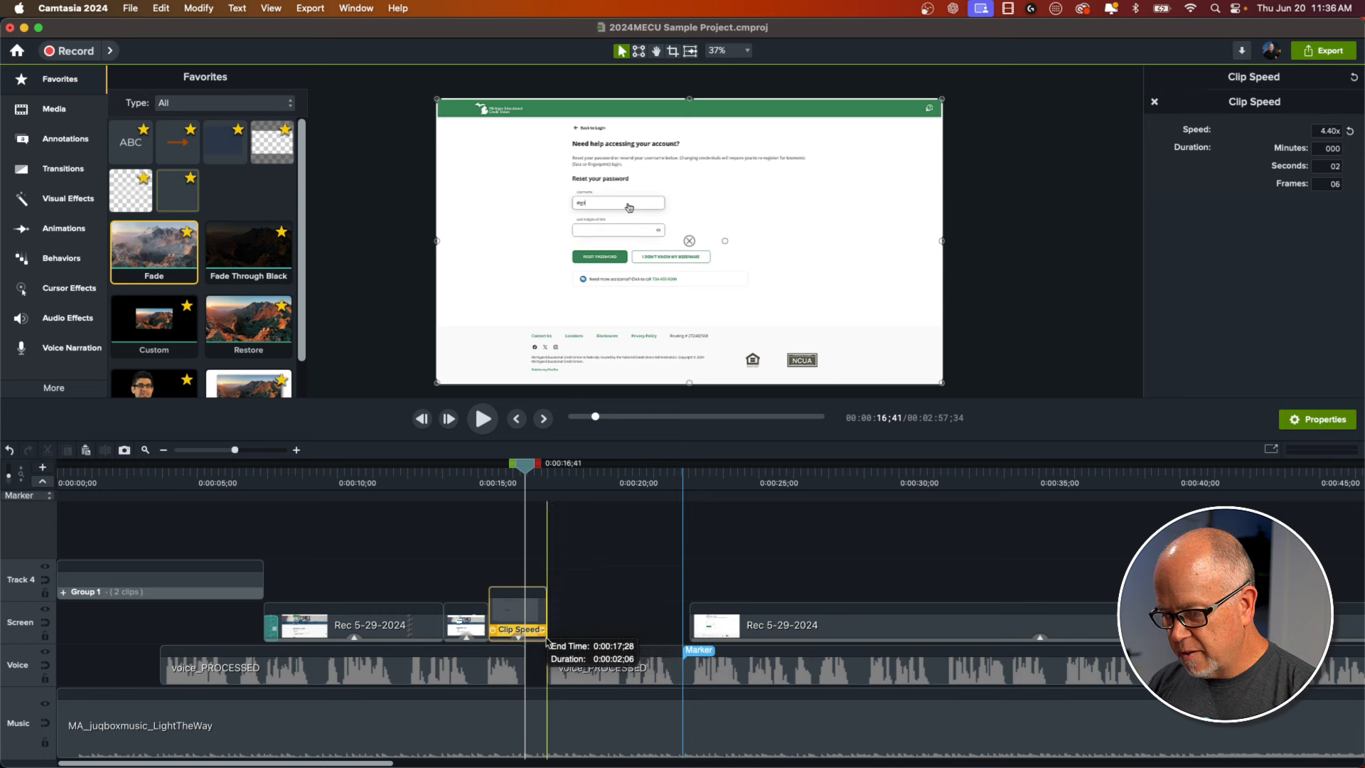
{"action": "left_click", "coordinate": [478, 481]}
{"action": "key", "text": "space"}
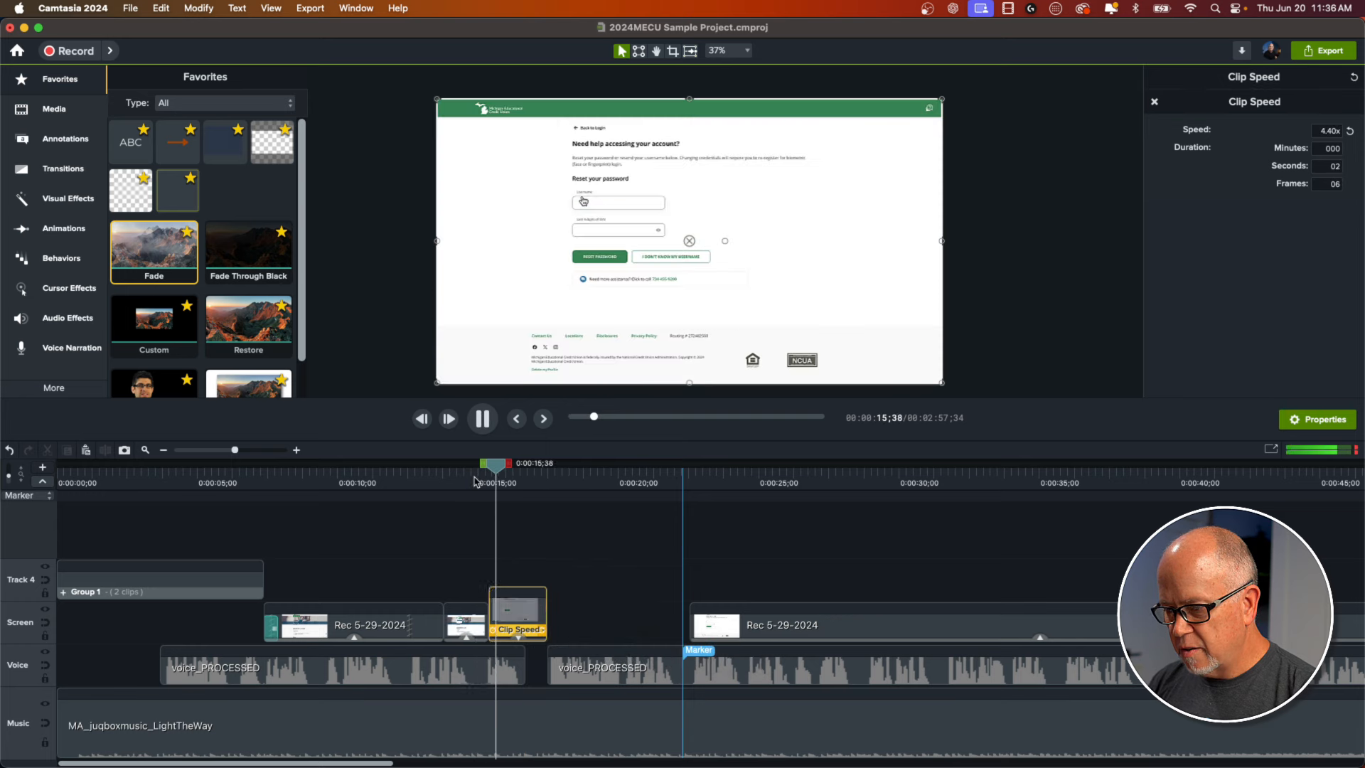
{"action": "key", "text": "space"}
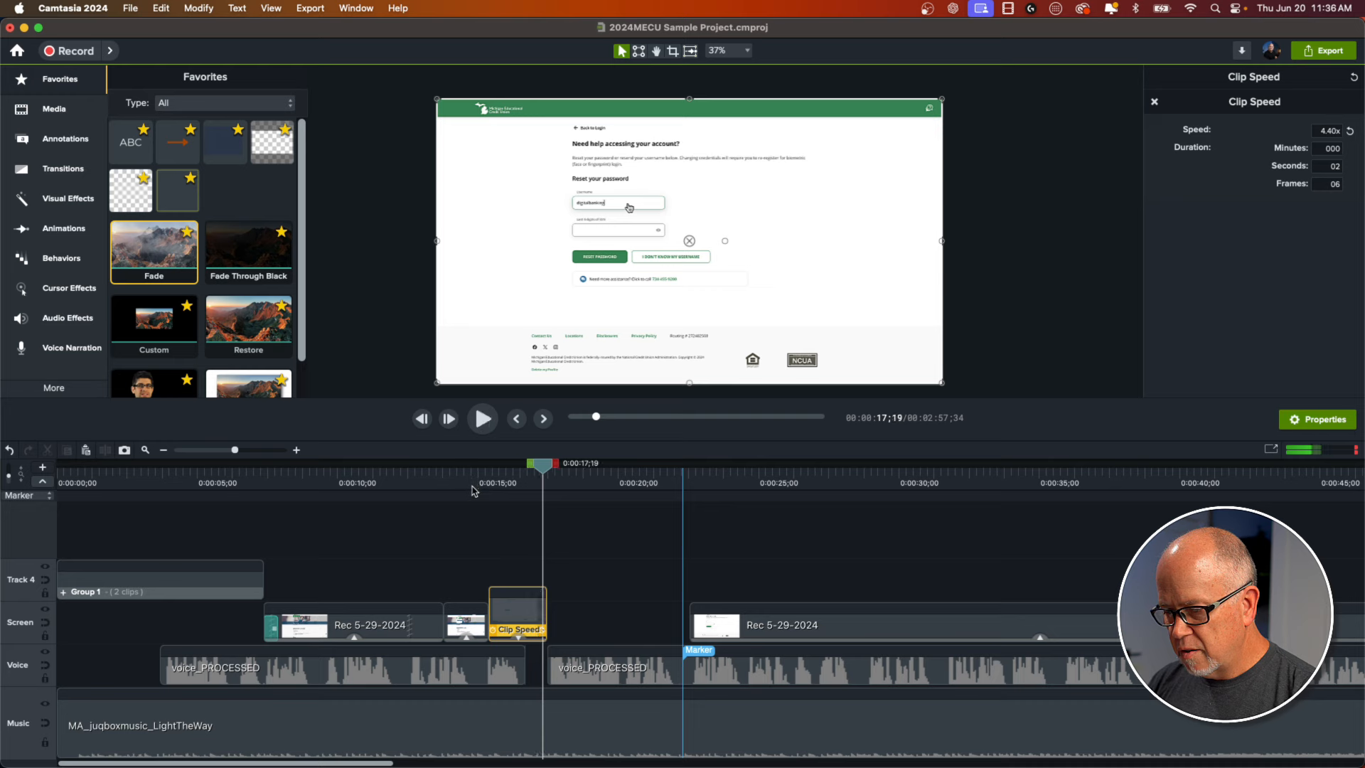
- Play on to 18;10 and move the last Rec 5-29-2024 piece back against the end of the sped-up username-entry piece
{"action": "key", "text": "space"}
{"action": "key", "text": "space"}
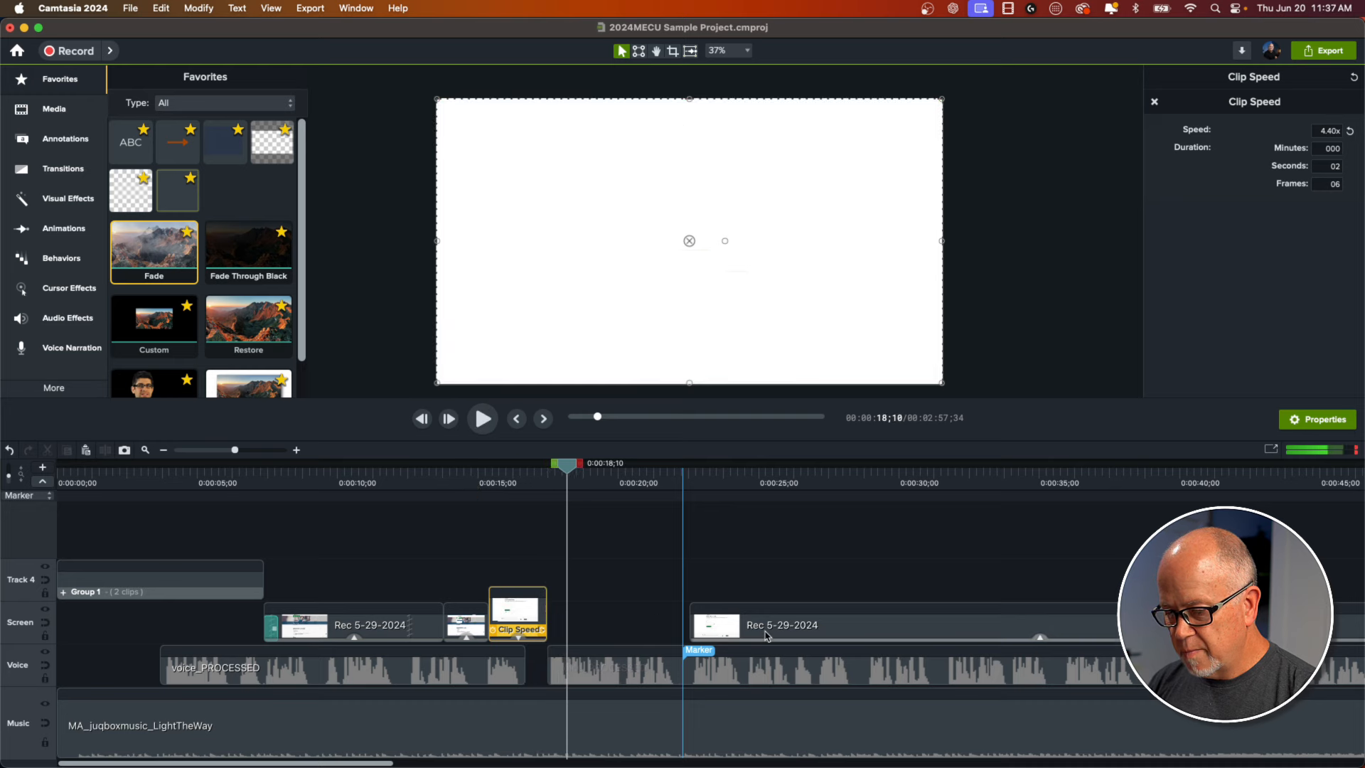
{"action": "left_click", "coordinate": [765, 632]}
{"action": "left_click_drag", "start_coordinate": [764, 631], "coordinate": [616, 637]}
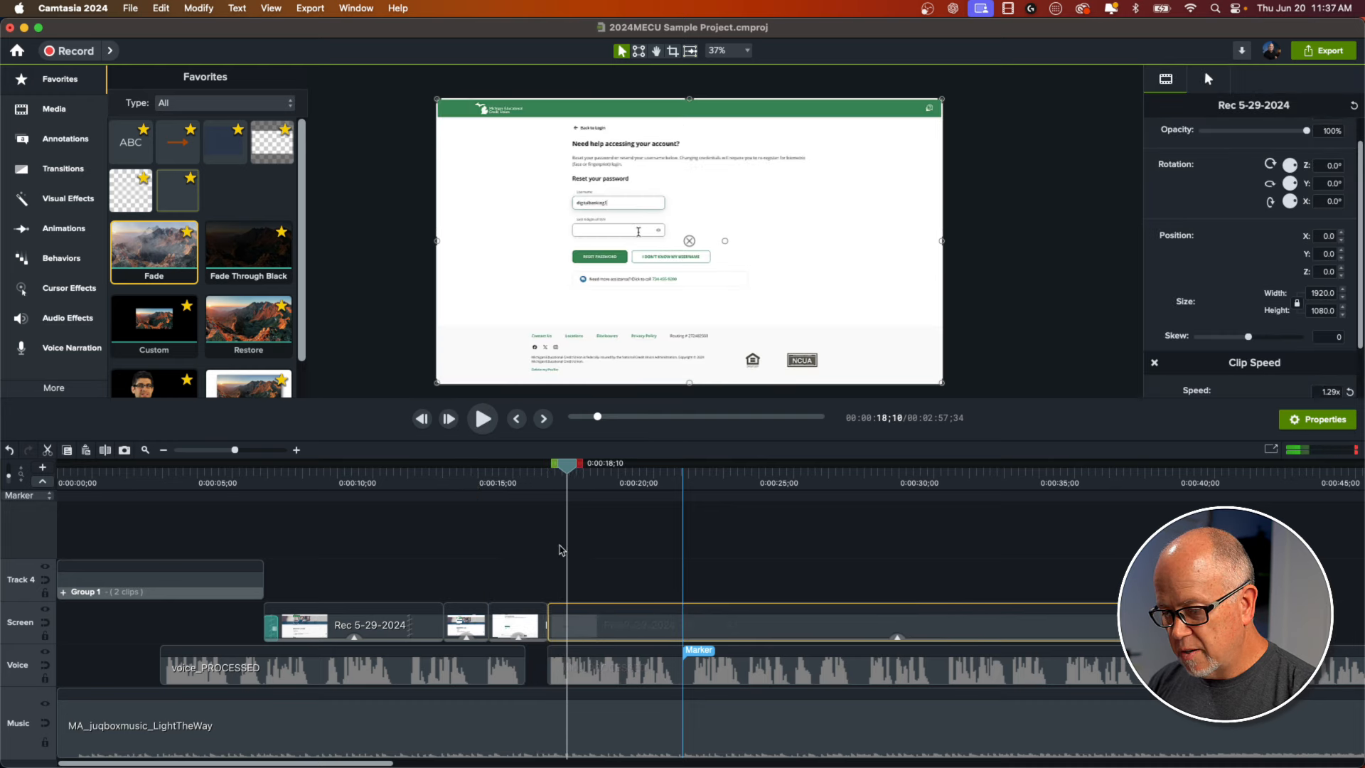
- Play from about 17 seconds to where the Security Challenge page appears and split the Rec 5-29-2024 piece at 22;56
{"action": "left_click", "coordinate": [533, 477]}
{"action": "key", "text": "space"}
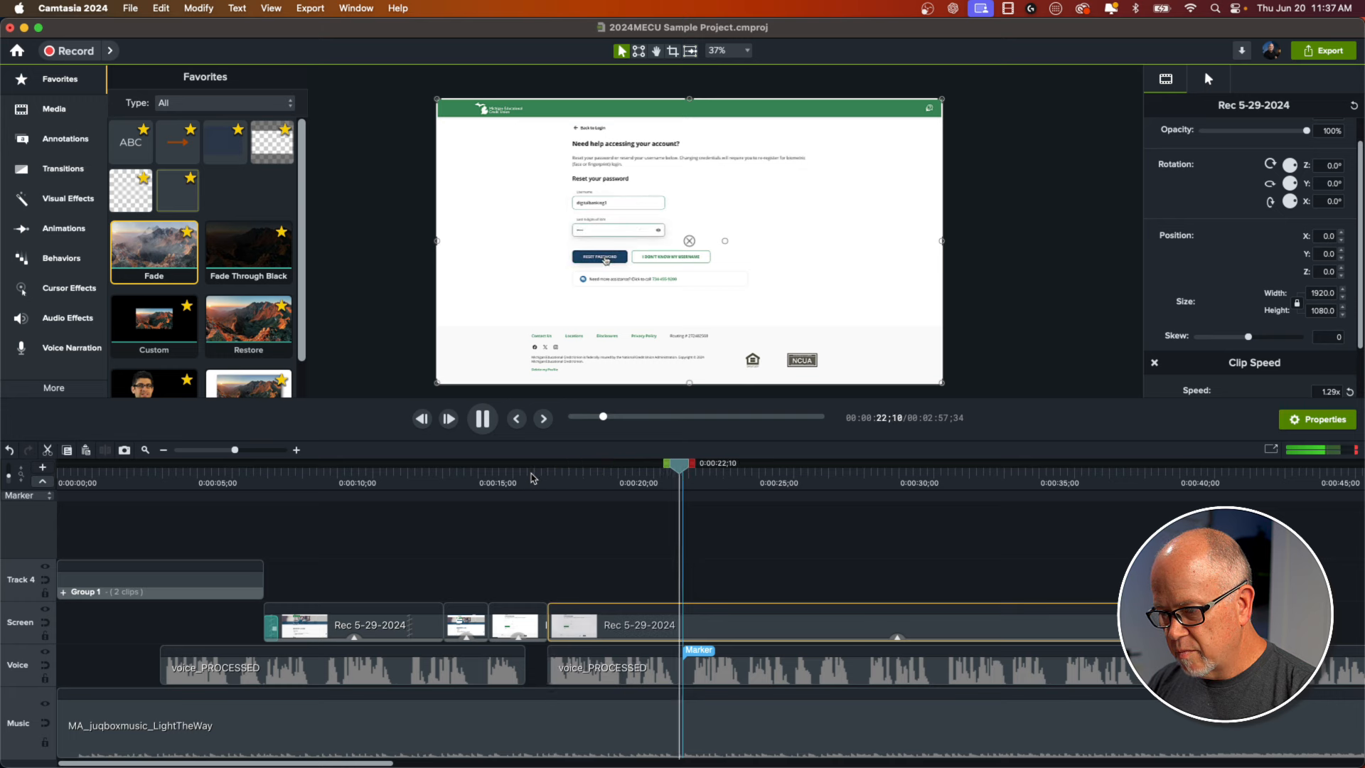
{"action": "key", "text": "space"}
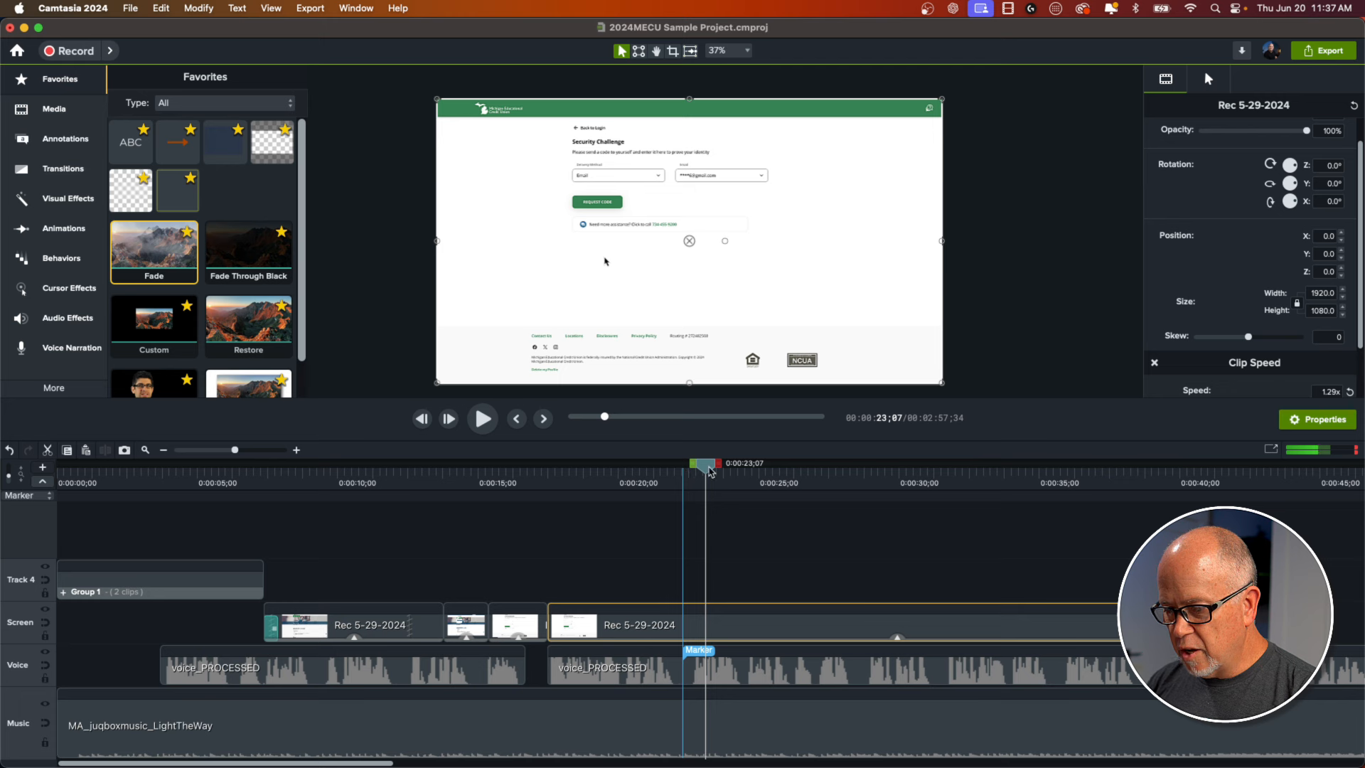
{"action": "mouse_move", "coordinate": [710, 471]}
{"action": "left_mouse_down"}
{"action": "mouse_move", "coordinate": [667, 479]}
{"action": "mouse_move", "coordinate": [702, 477]}
{"action": "left_mouse_up"}
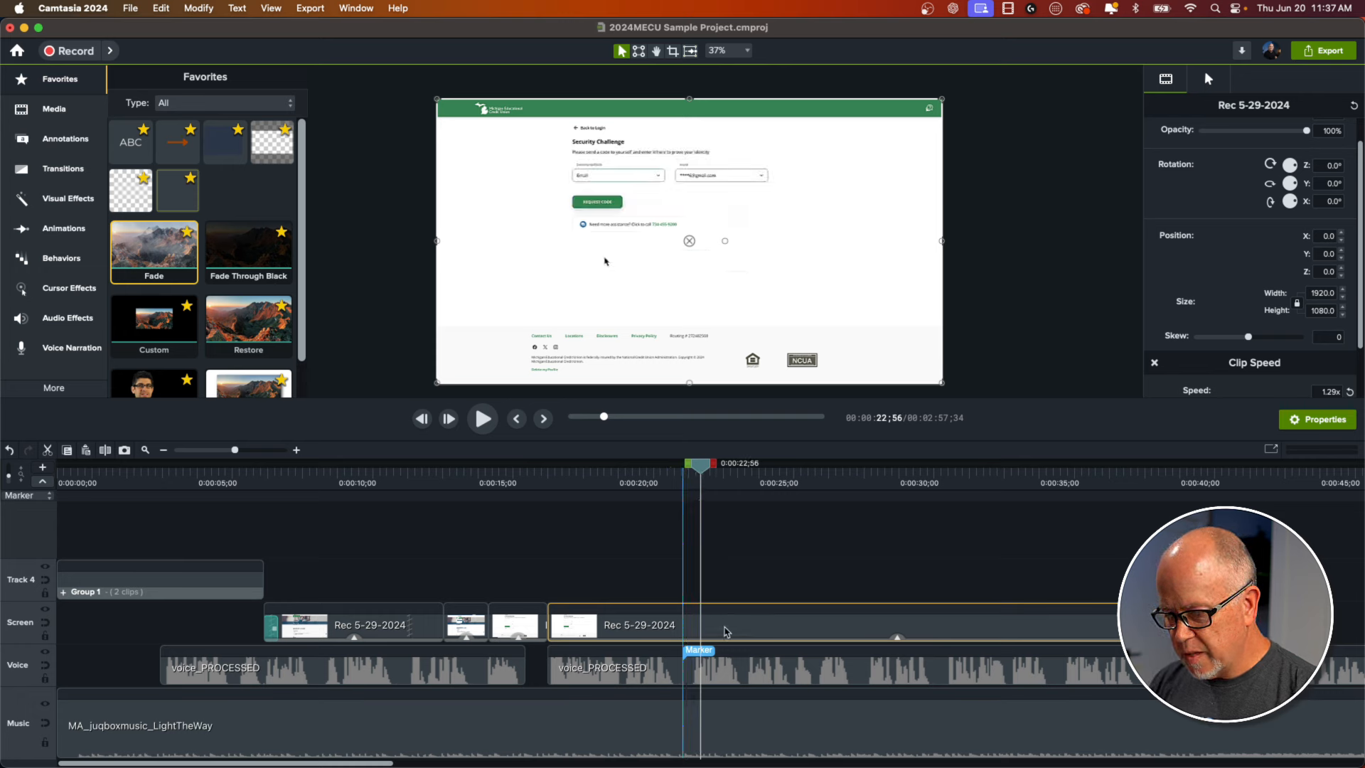
{"action": "key", "text": "s"}
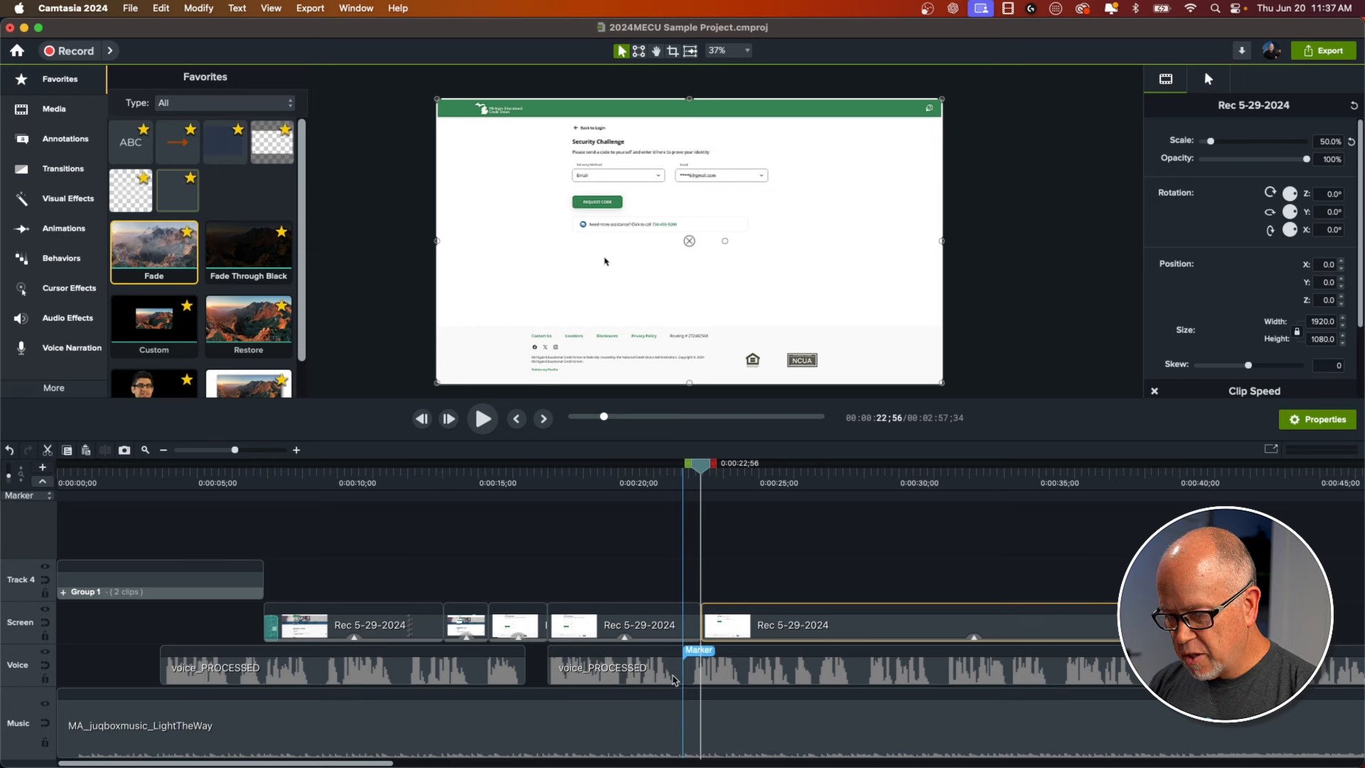
- Speed up the Rec 5-29-2024 piece before the 22;56 split to 1.52x and delete the marker on the voice clip
{"action": "left_click", "coordinate": [625, 639]}
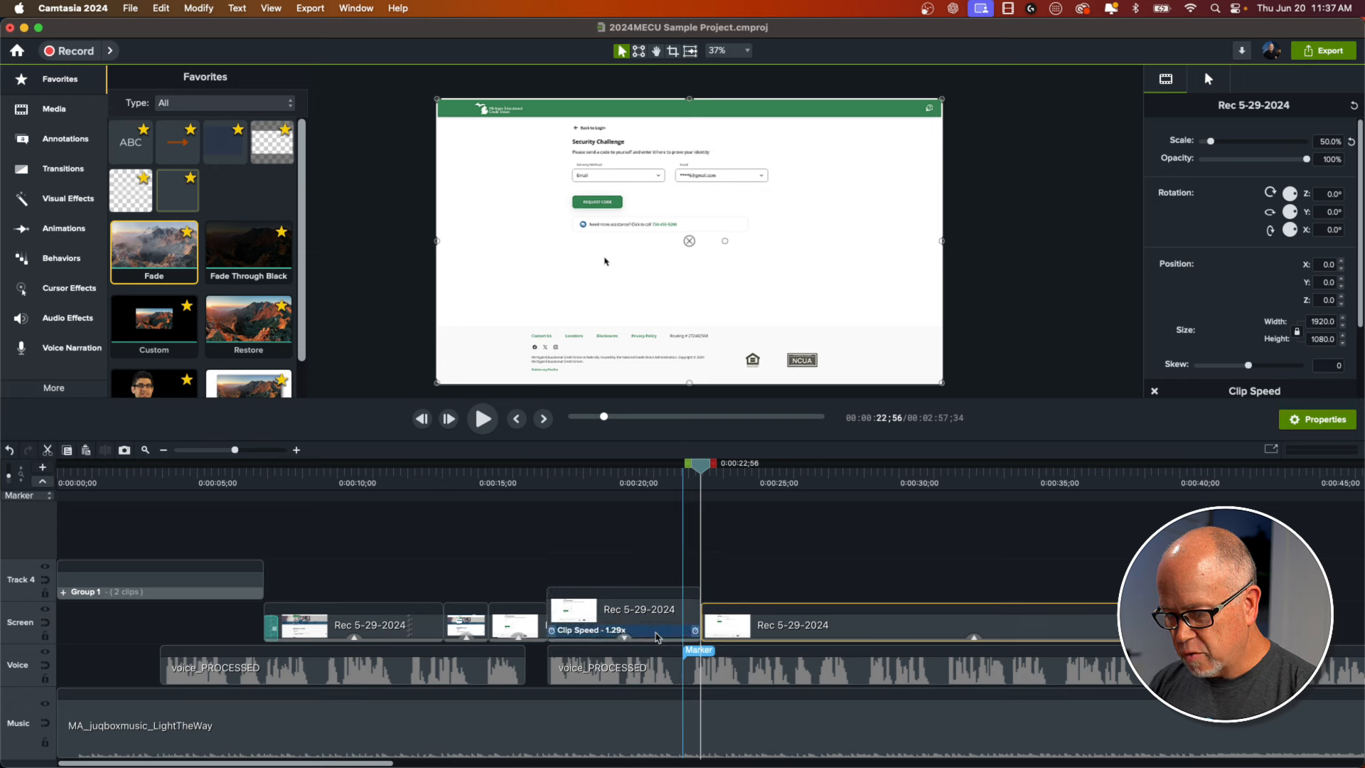
{"action": "left_click_drag", "start_coordinate": [698, 631], "coordinate": [669, 634]}
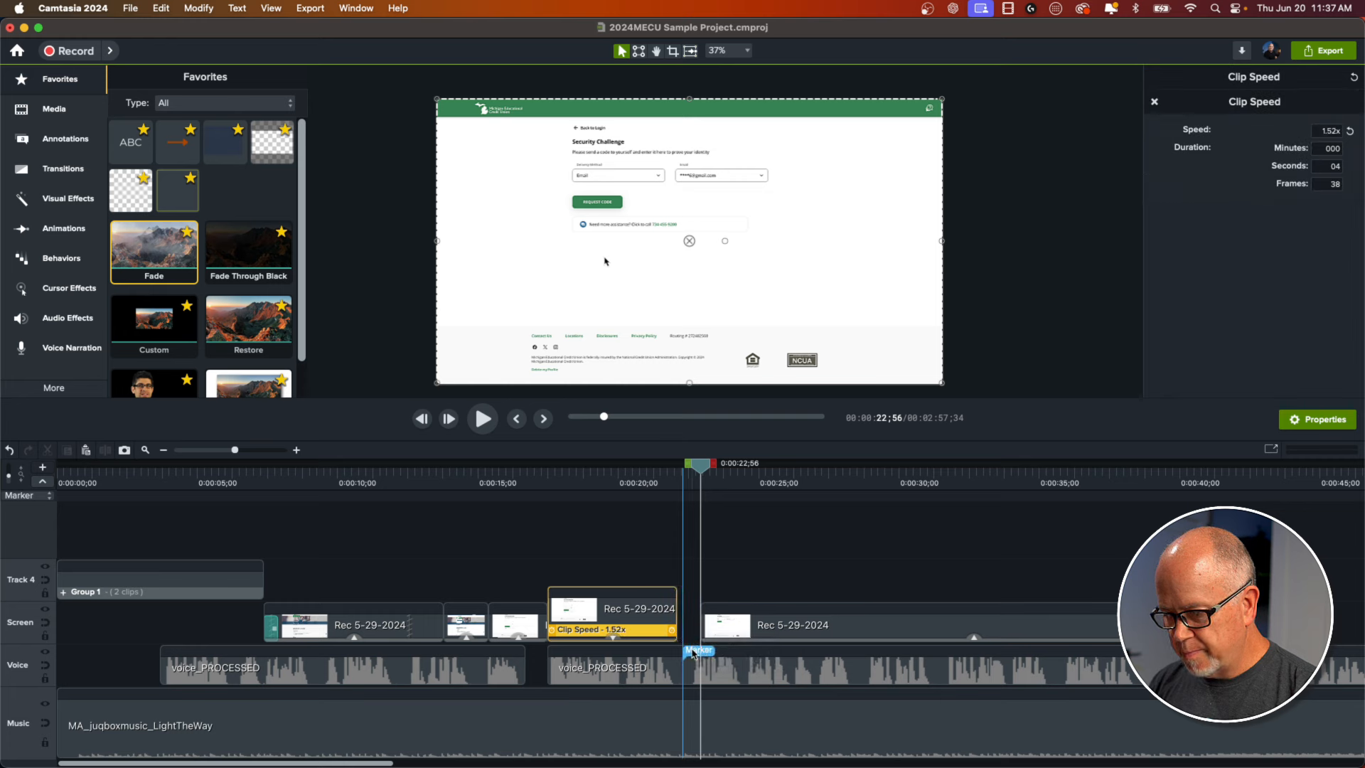
{"action": "left_click", "coordinate": [693, 653]}
{"action": "right_click", "coordinate": [694, 653]}
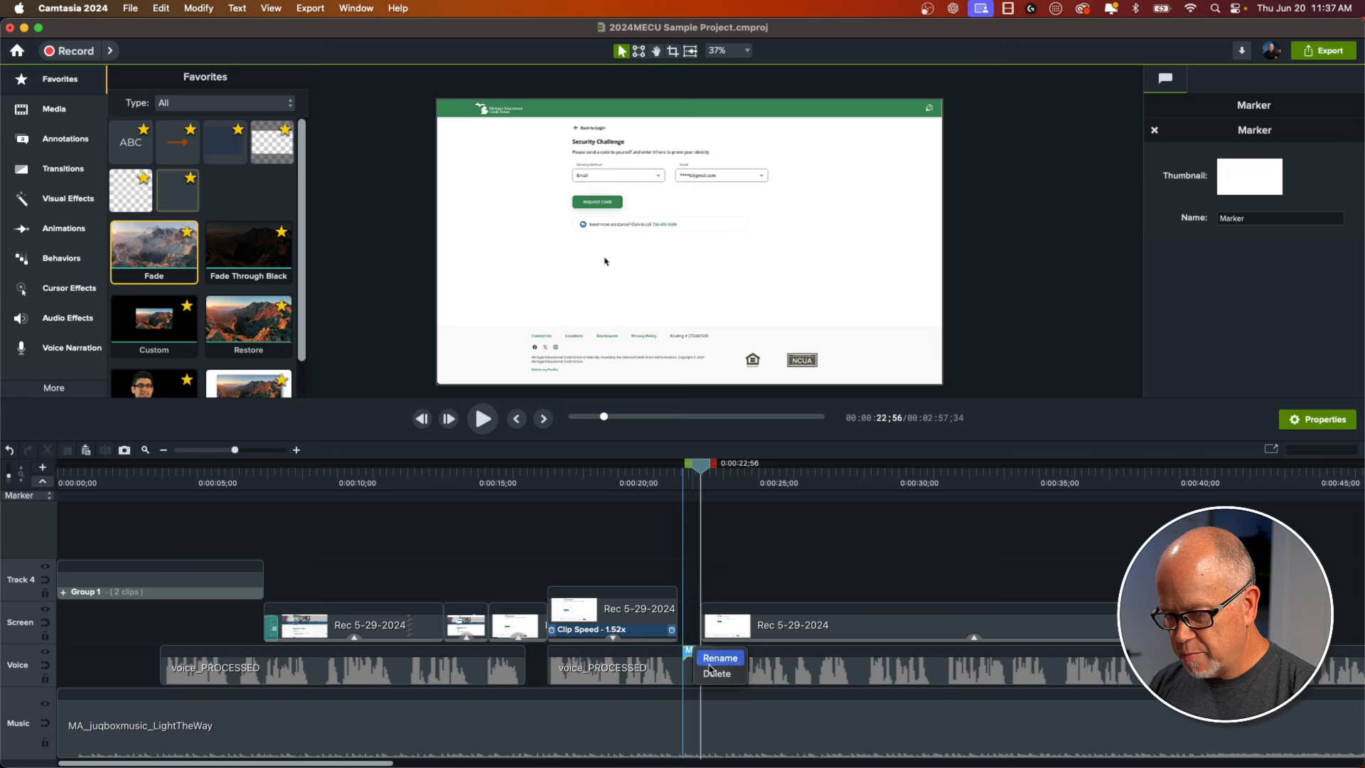
{"action": "left_click", "coordinate": [712, 673]}
- Move the last Rec 5-29-2024 piece back against the end of the 1.52x piece and replay the section from about 14 seconds
{"action": "left_click", "coordinate": [705, 635]}
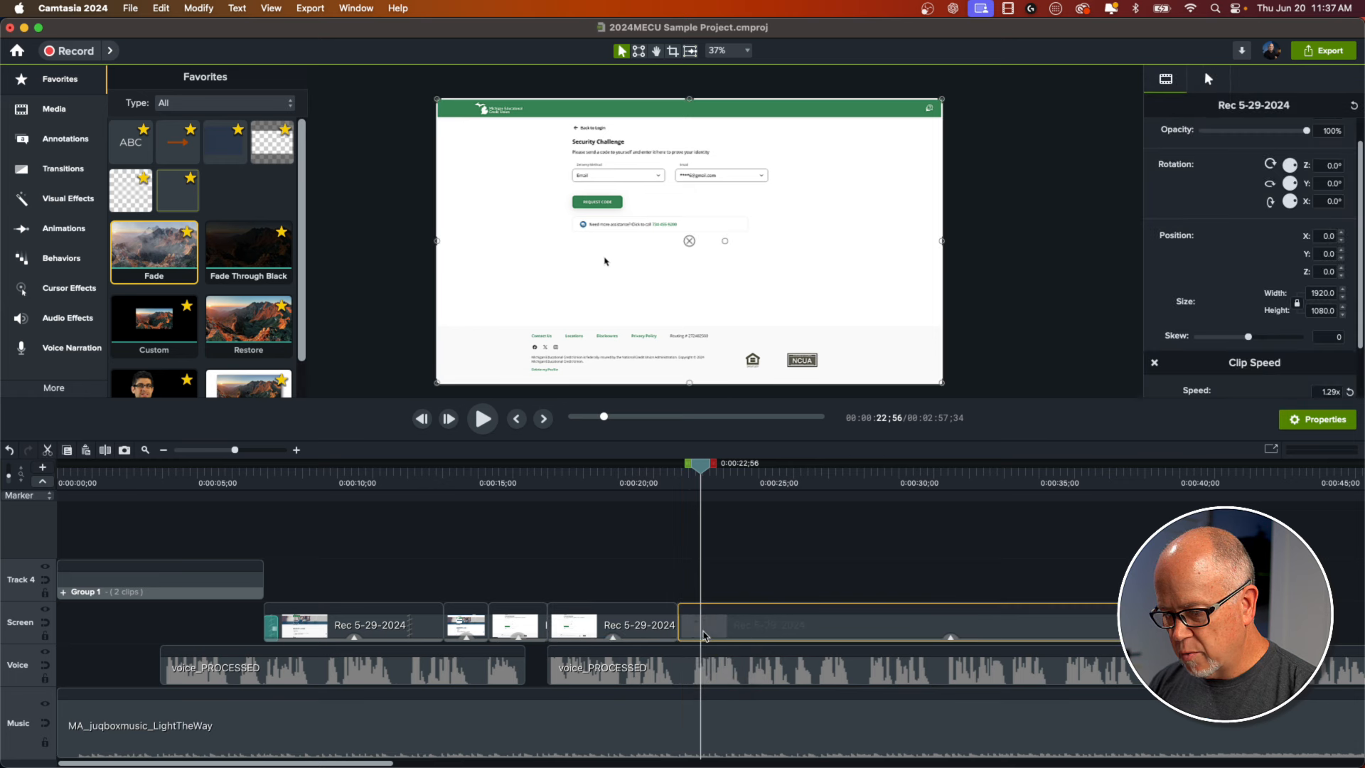
{"action": "left_click", "coordinate": [448, 481]}
{"action": "left_click", "coordinate": [478, 549]}
{"action": "key", "text": "space"}
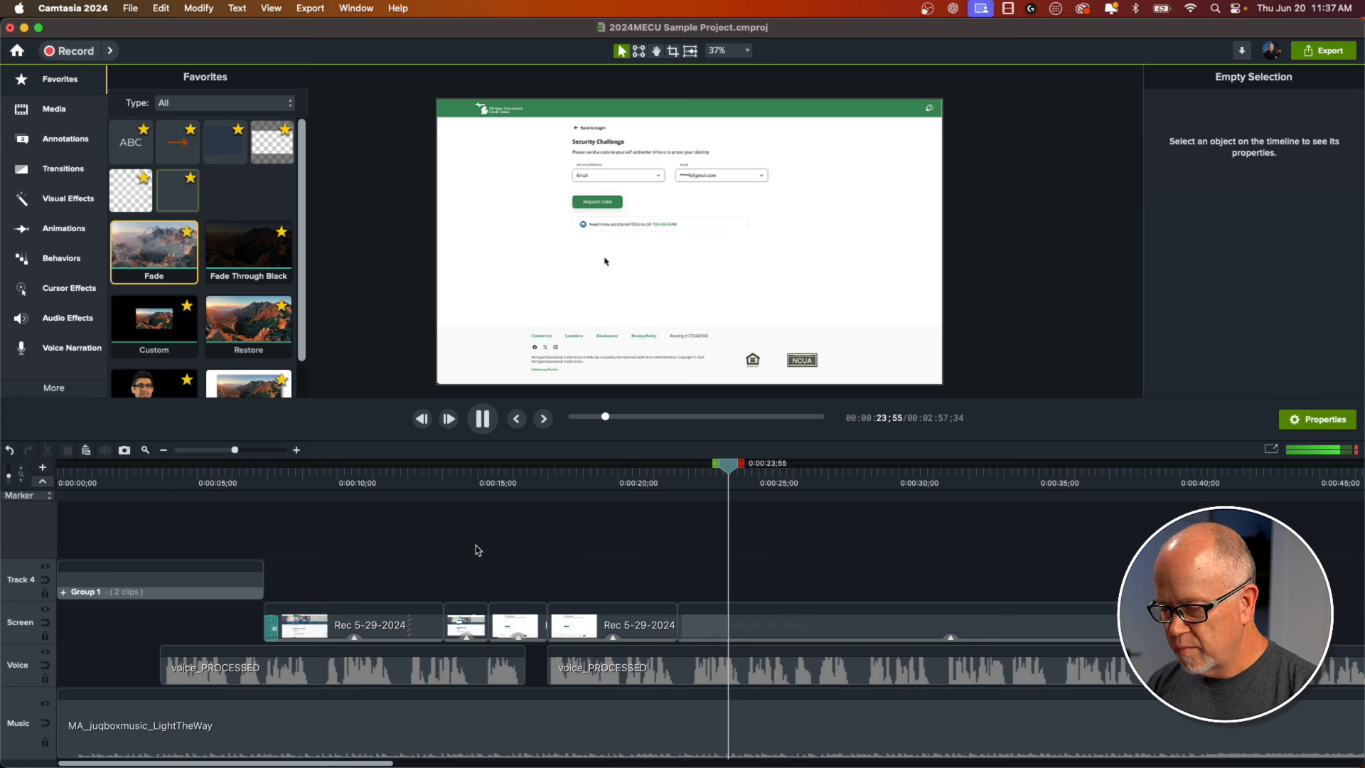
{"action": "key", "text": "space"}
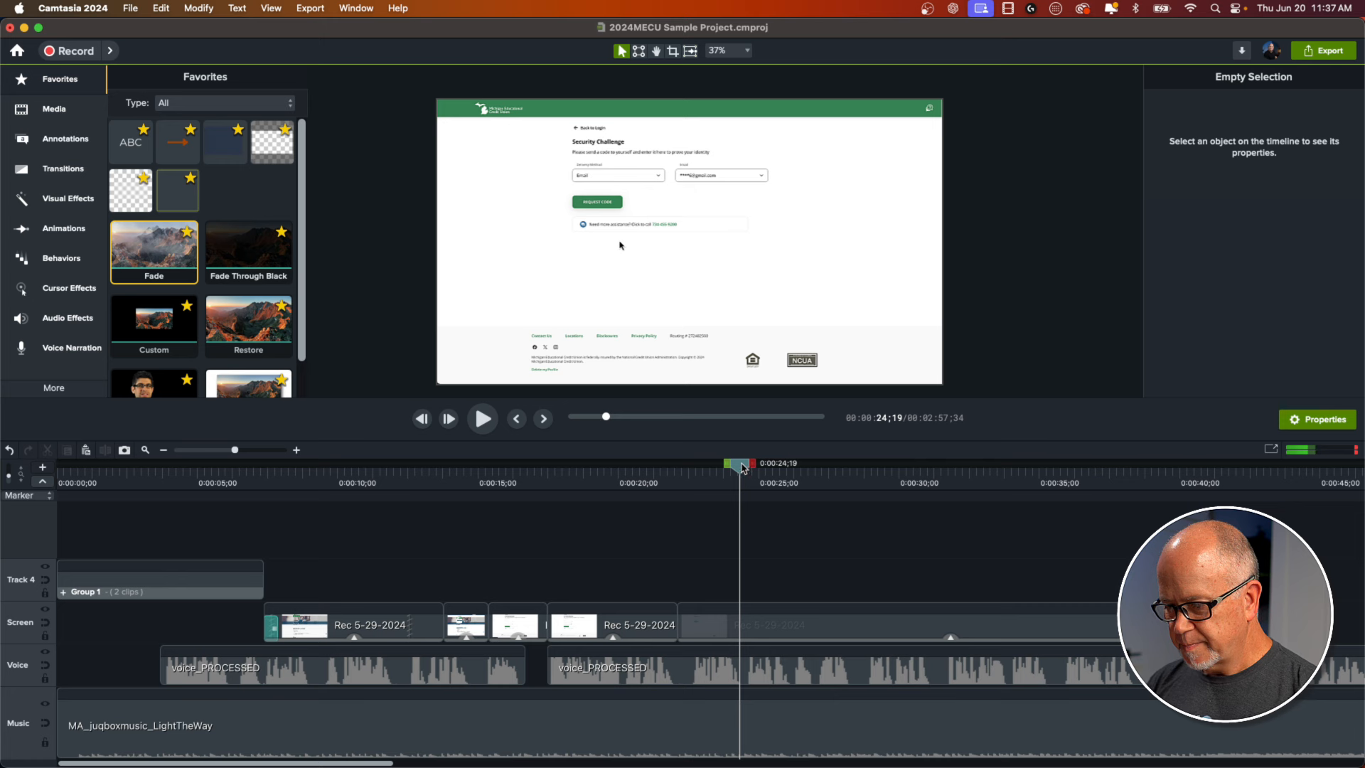
- Play on from 23;11 to where the verification code field appears and split the Rec 5-29-2024 piece at 32;52
{"action": "left_click_drag", "start_coordinate": [742, 467], "coordinate": [711, 472]}
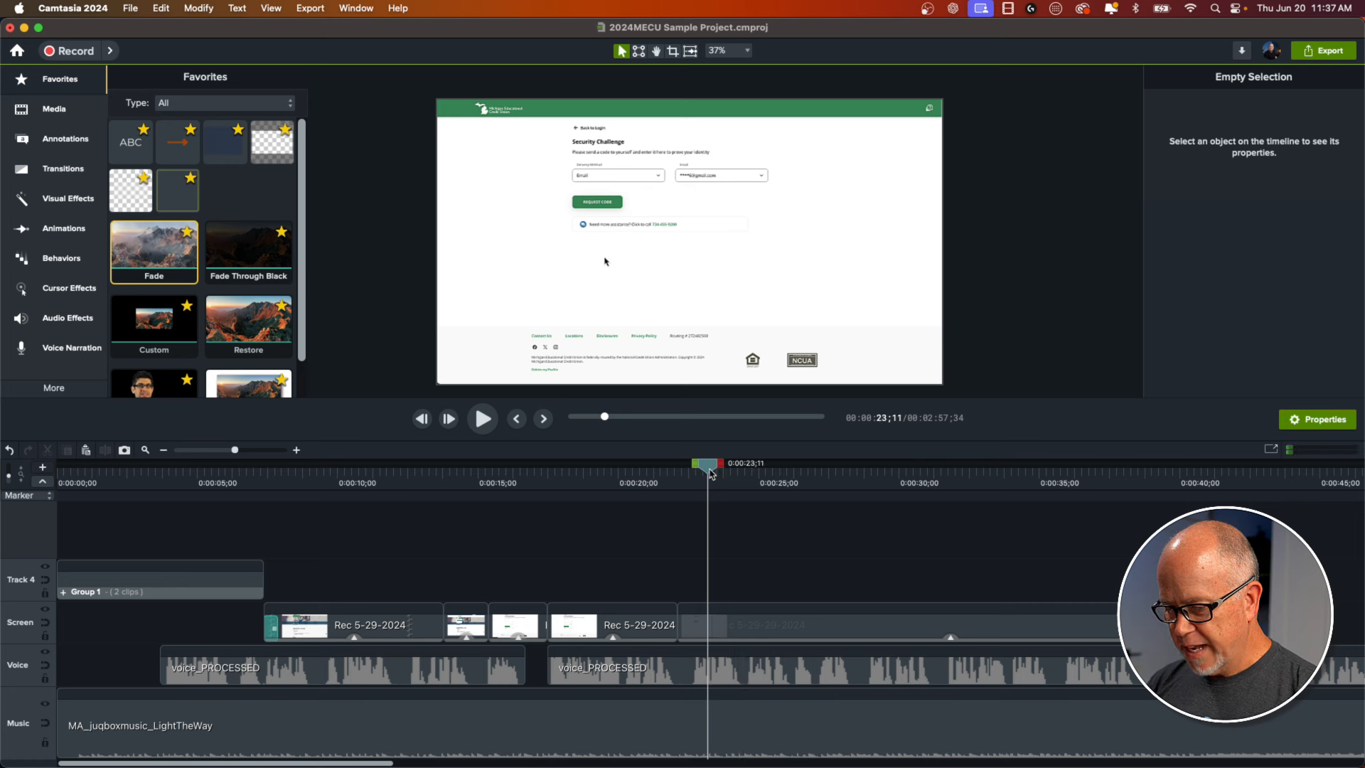
{"action": "key", "text": "space"}
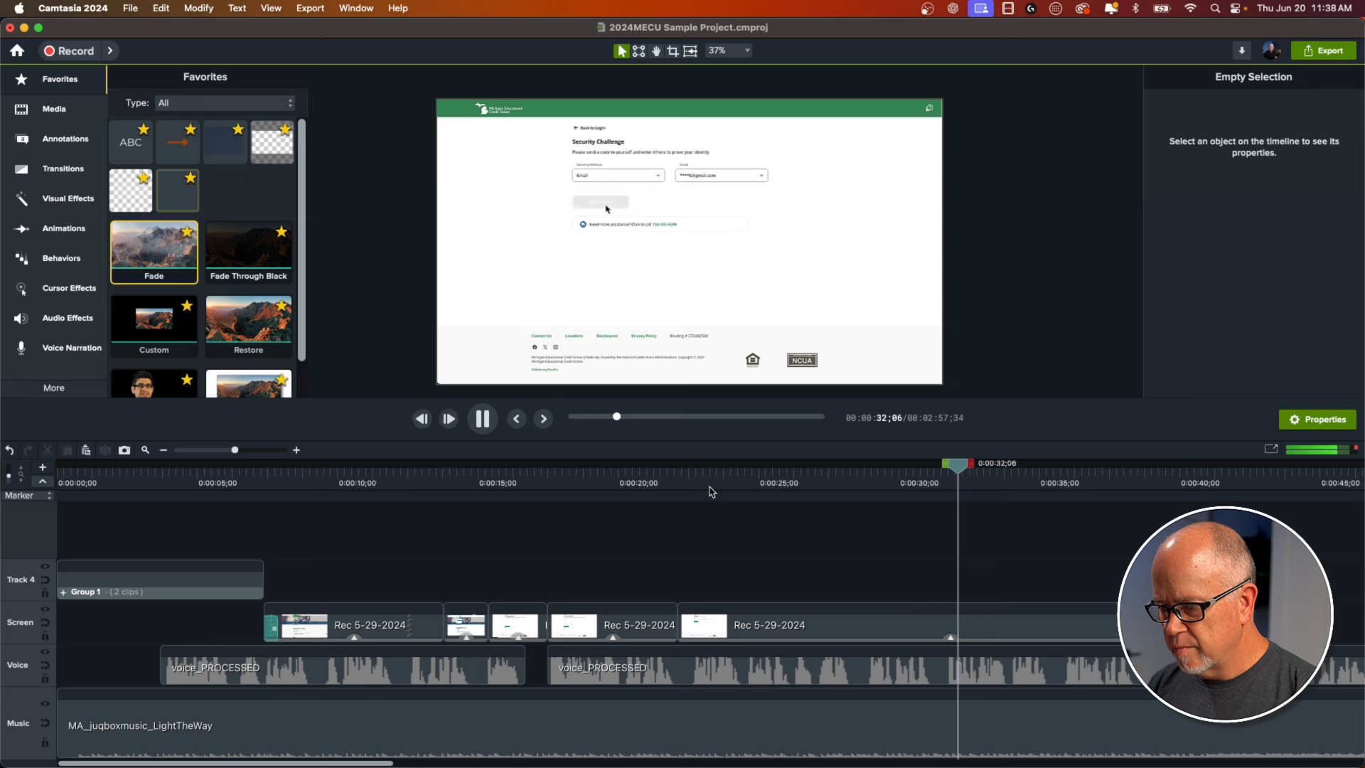
{"action": "key", "text": "space"}
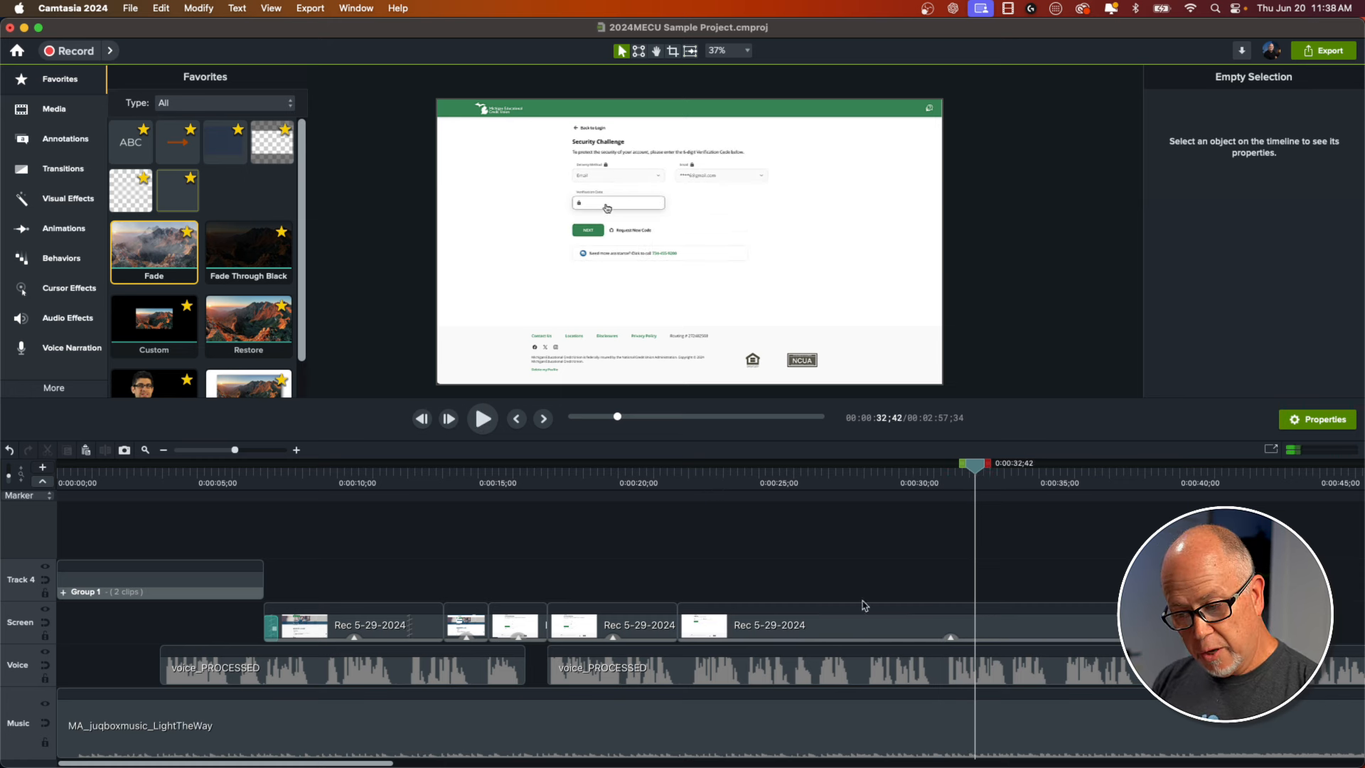
{"action": "mouse_move", "coordinate": [976, 469]}
{"action": "left_mouse_down"}
{"action": "mouse_move", "coordinate": [932, 473]}
{"action": "mouse_move", "coordinate": [948, 478]}
{"action": "mouse_move", "coordinate": [933, 484]}
{"action": "mouse_move", "coordinate": [982, 495]}
{"action": "left_mouse_up"}
{"action": "left_click", "coordinate": [968, 628]}
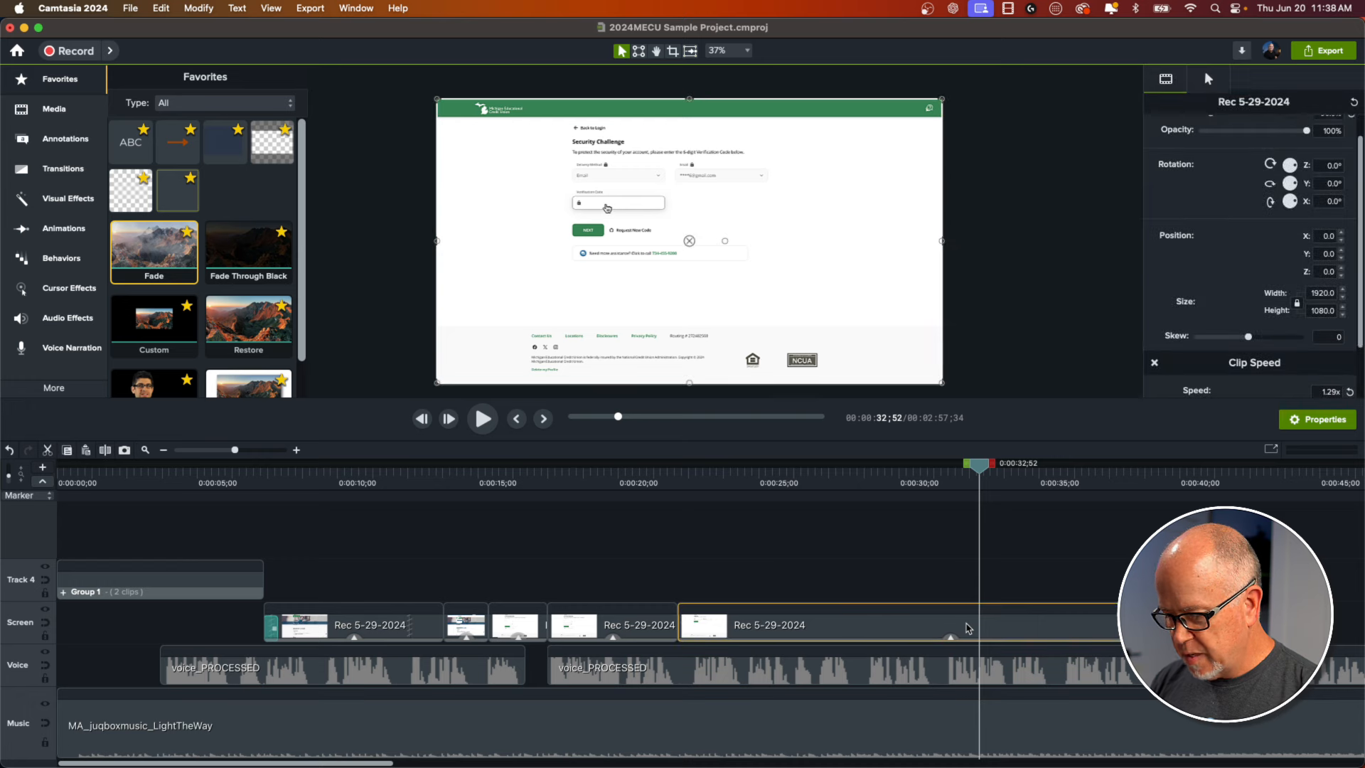
{"action": "key", "text": "s"}
- Replay the code request narration, speed up the request-code piece to end at 31;32, and close the gap after it
{"action": "left_click", "coordinate": [902, 486]}
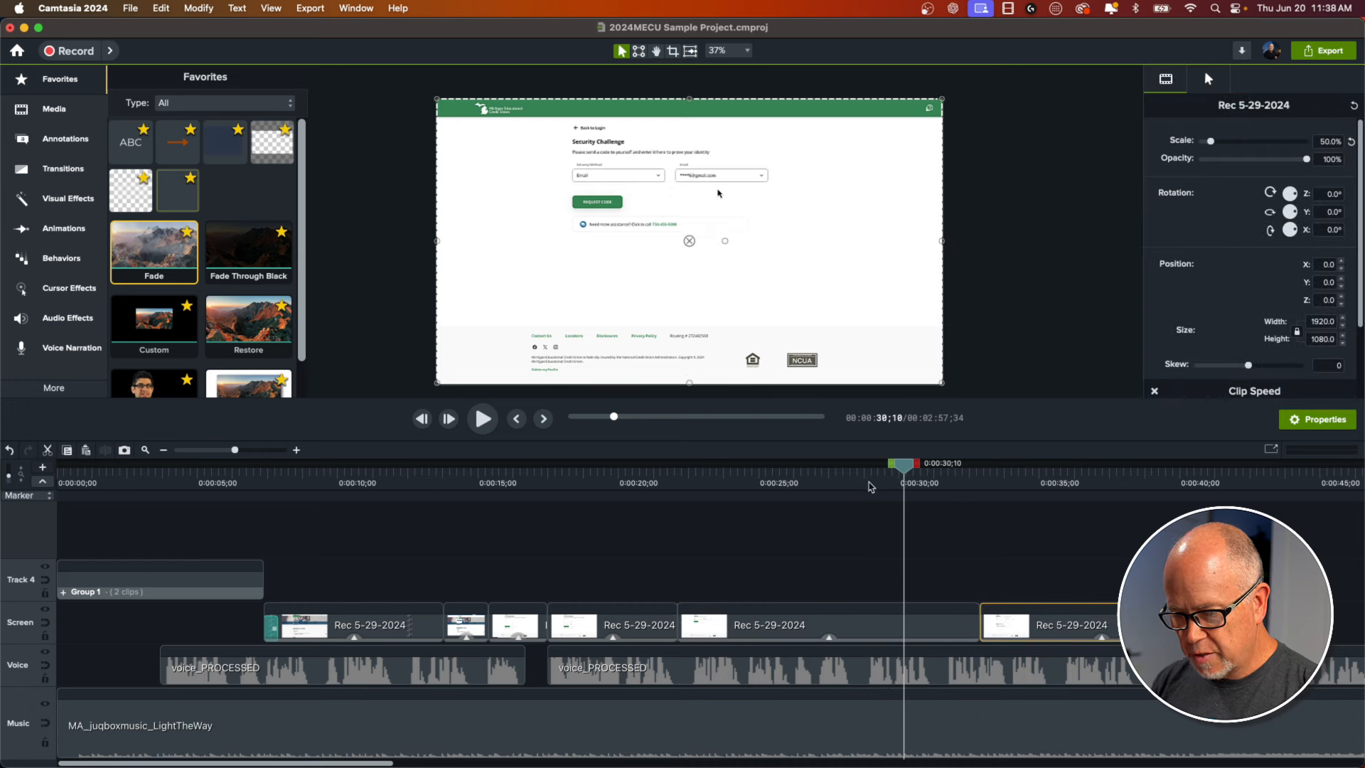
{"action": "key", "text": "space"}
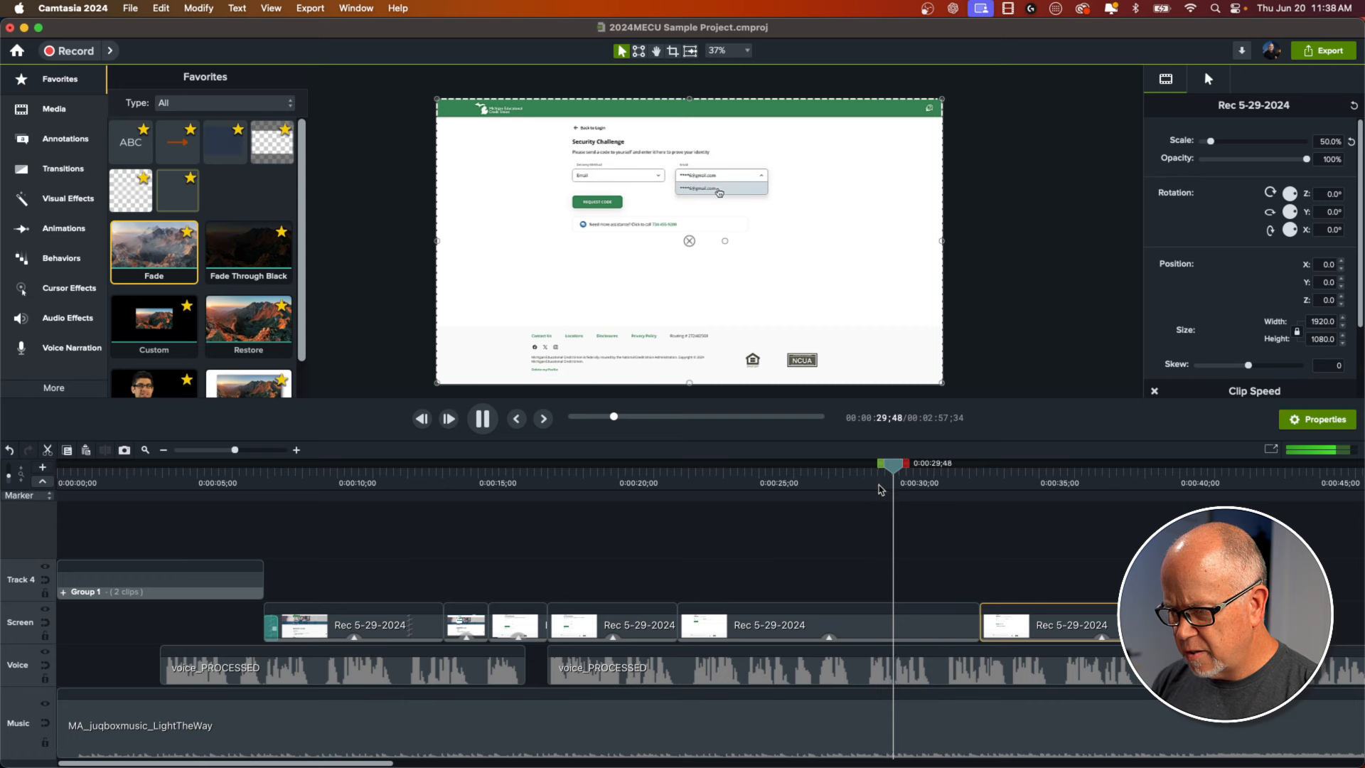
{"action": "key", "text": "space"}
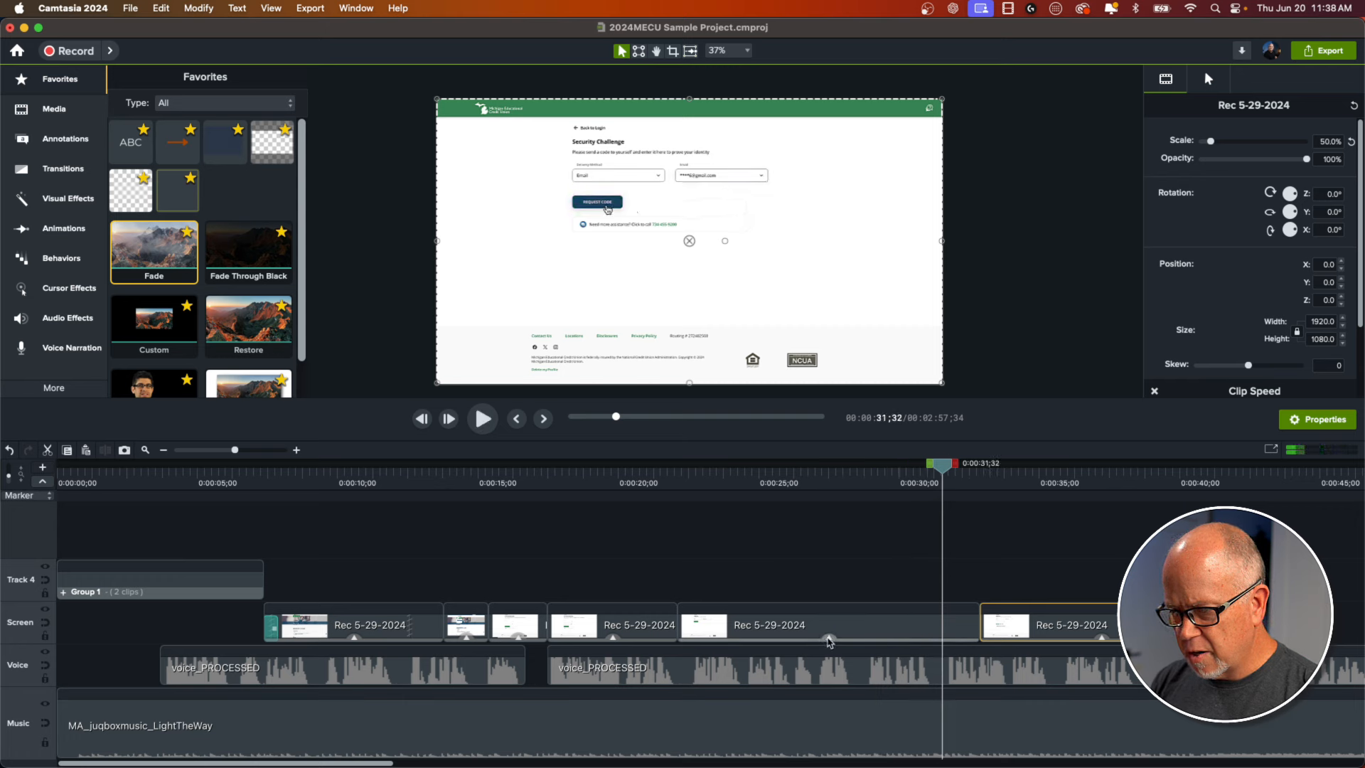
{"action": "left_click", "coordinate": [829, 639]}
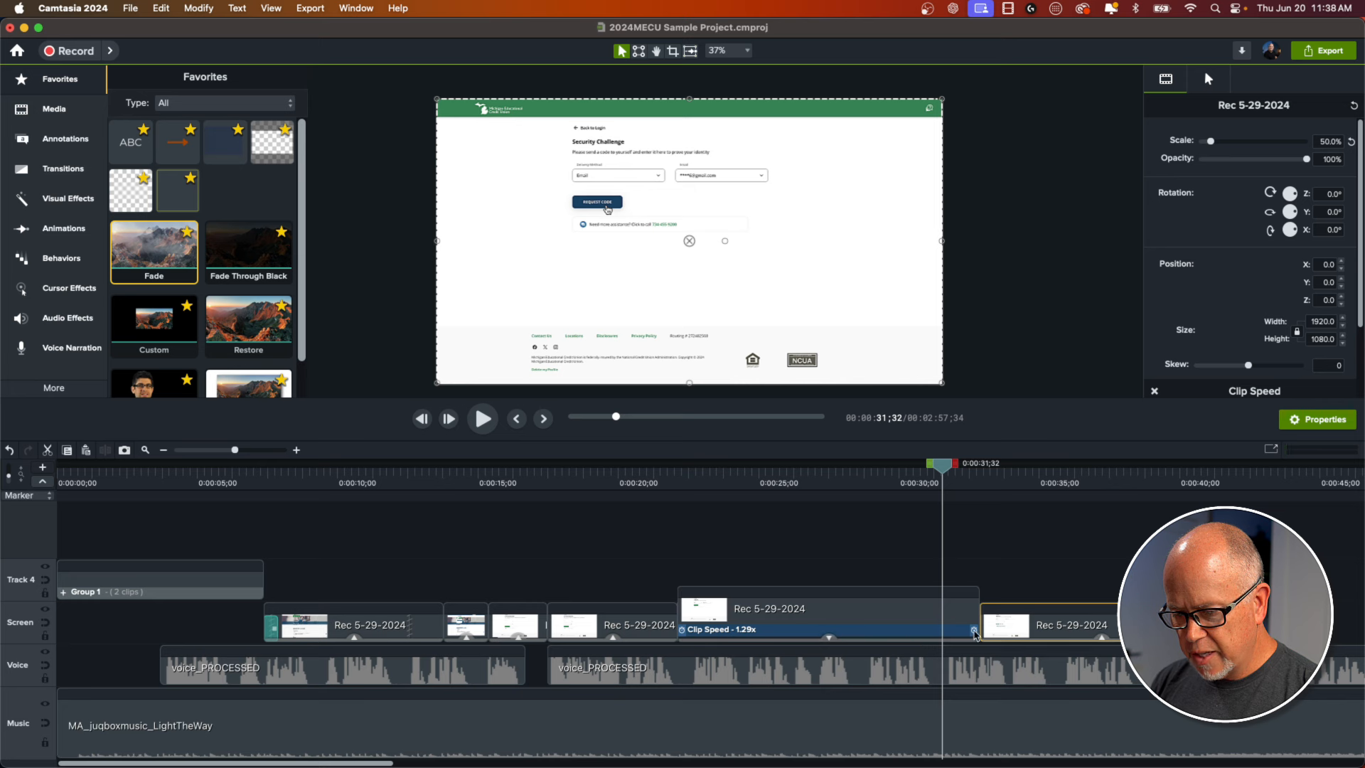
{"action": "left_click_drag", "start_coordinate": [974, 635], "coordinate": [924, 619]}
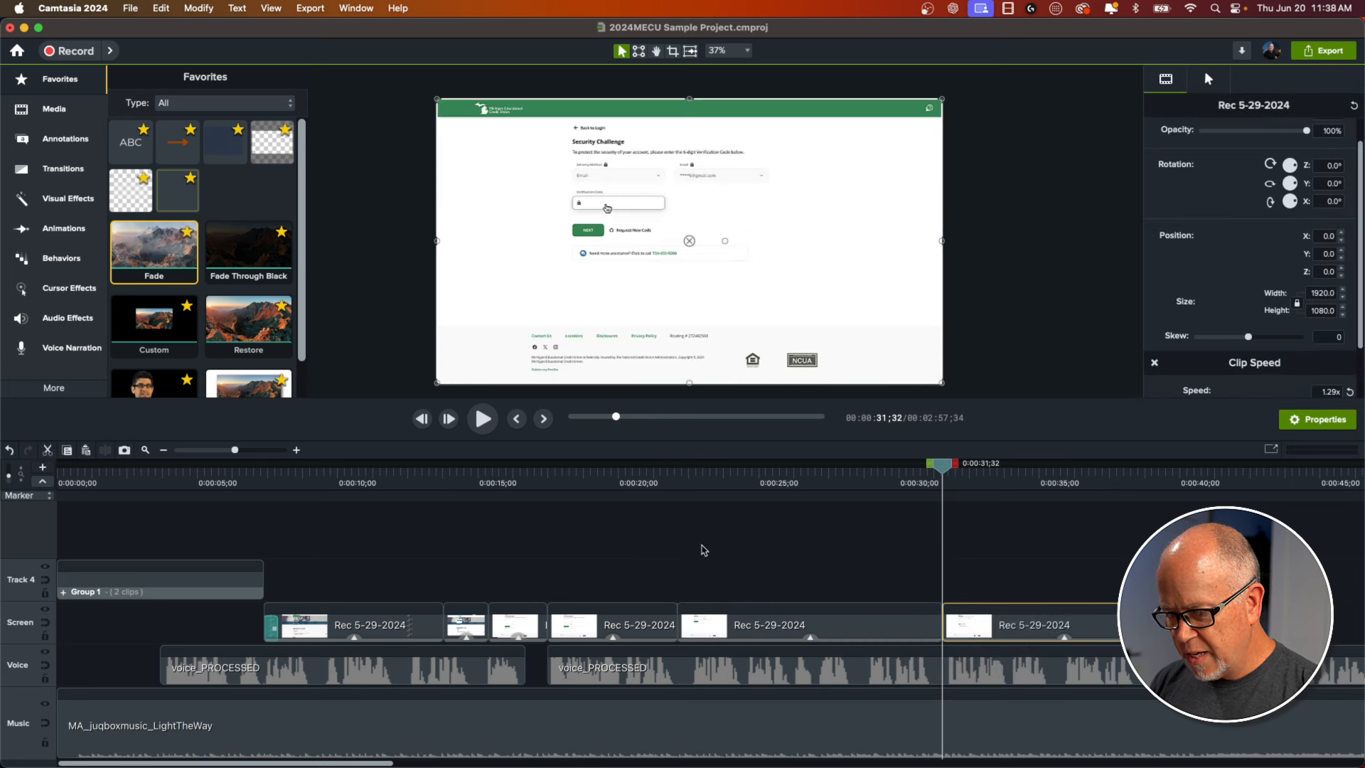
- Replay the edited section from 21;42 to 38;27 to check its sync with the voice, and return to 31;40
{"action": "left_click", "coordinate": [667, 480]}
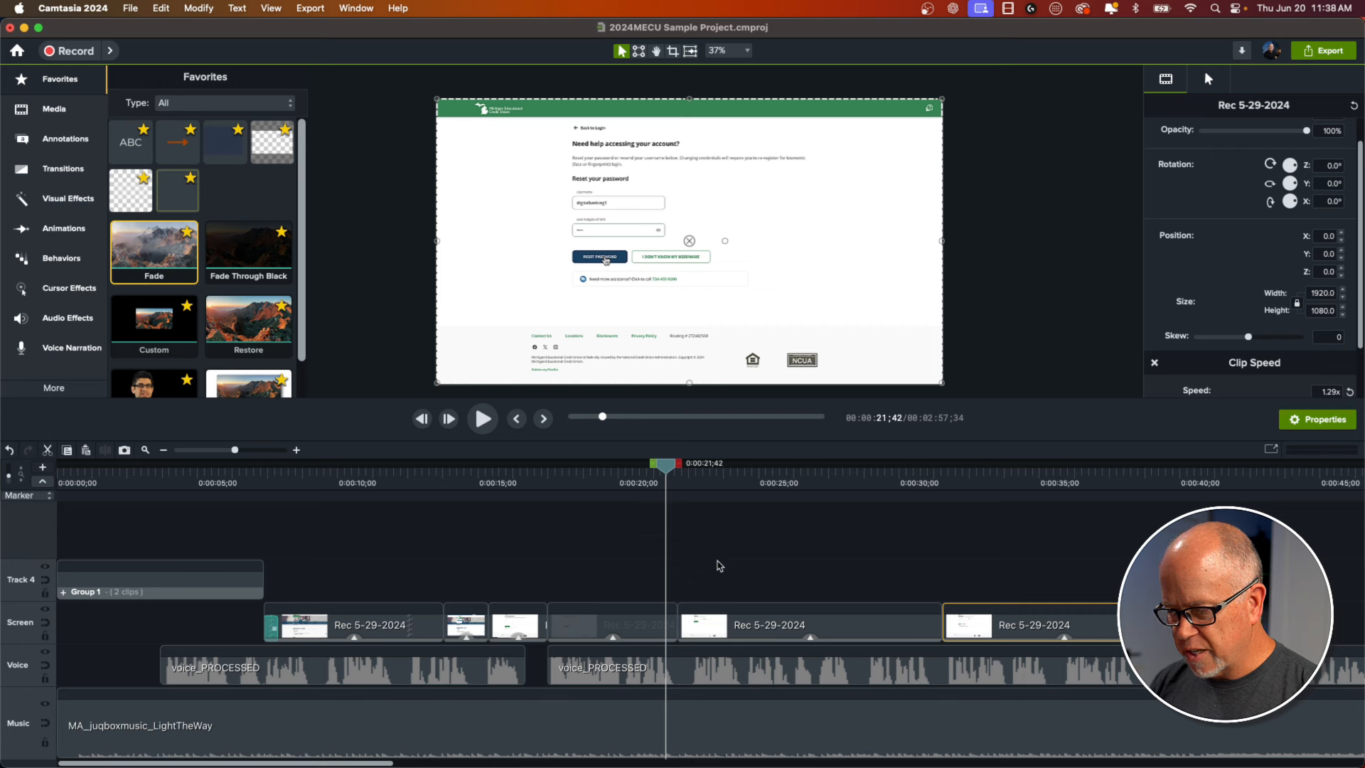
{"action": "key", "text": "space"}
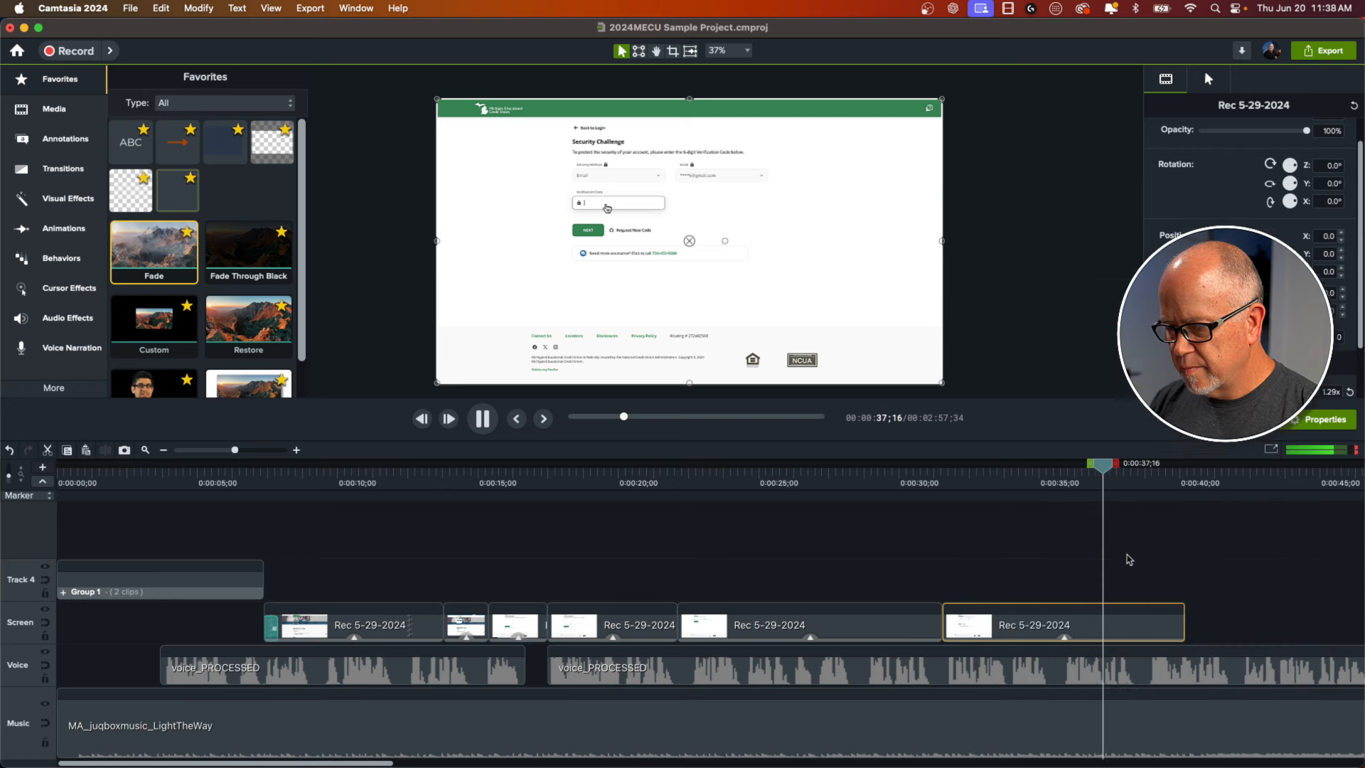
{"action": "key", "text": "space"}
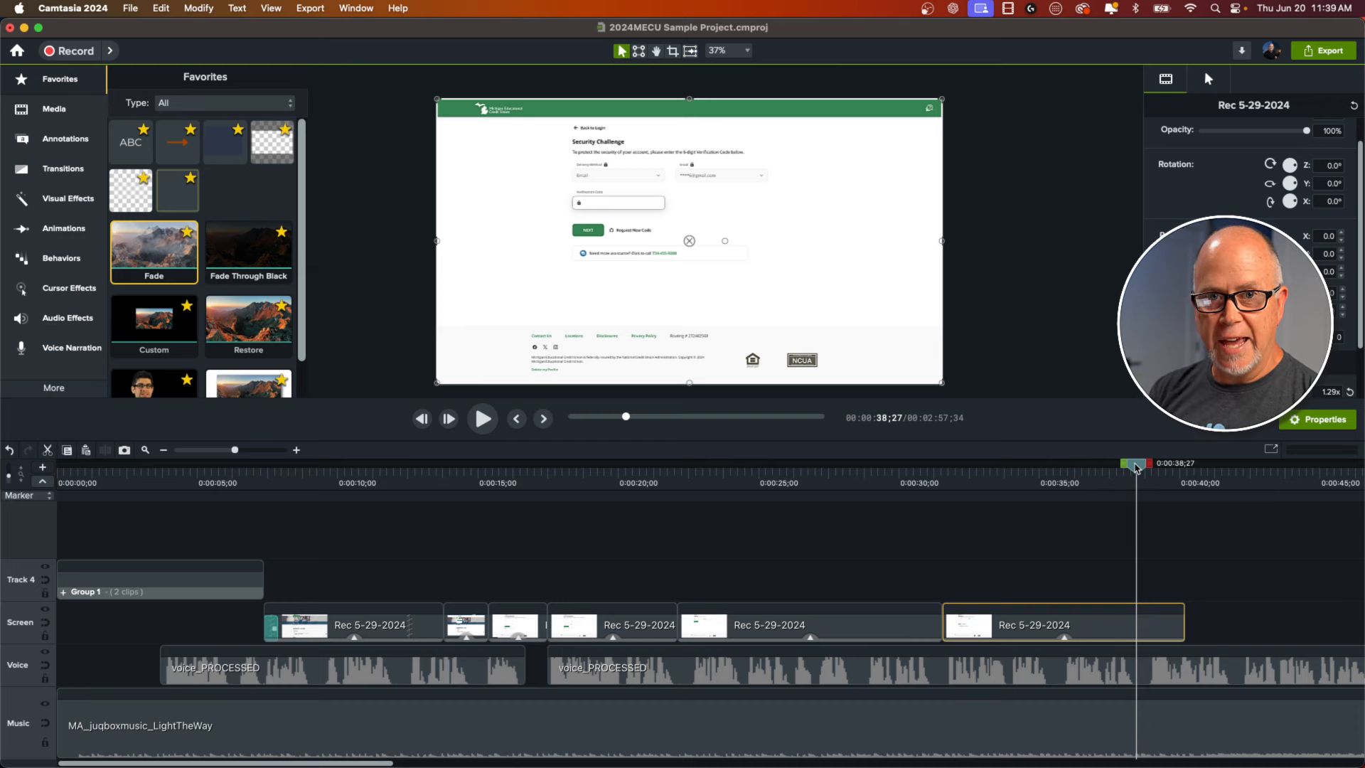
{"action": "left_click_drag", "start_coordinate": [1143, 471], "coordinate": [954, 536]}
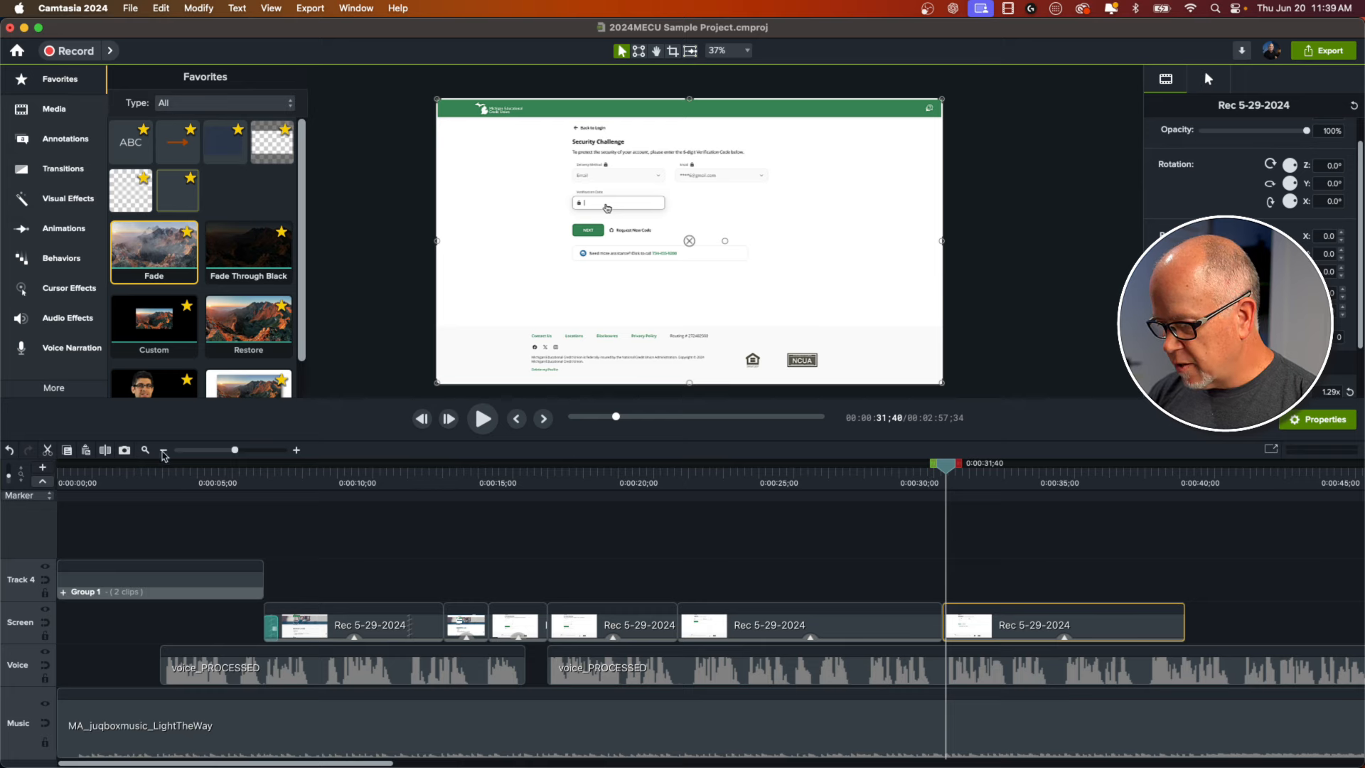
- Move the Rec 5-29-2024 1 clip on the Screen track against the end of the last Rec 5-29-2024 piece
{"action": "left_click_drag", "start_coordinate": [234, 455], "coordinate": [218, 456]}
{"action": "left_click_drag", "start_coordinate": [1042, 627], "coordinate": [588, 633]}
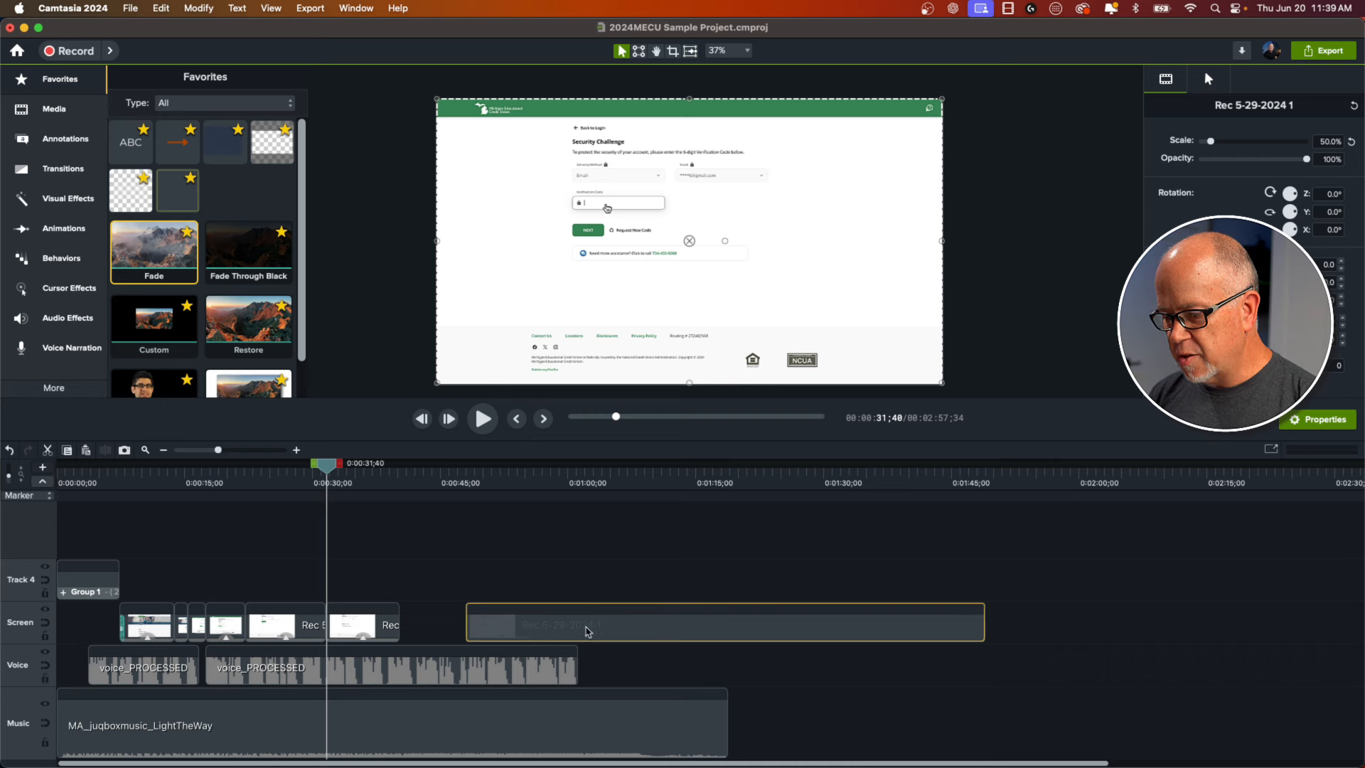
{"action": "left_click_drag", "start_coordinate": [487, 631], "coordinate": [486, 631]}
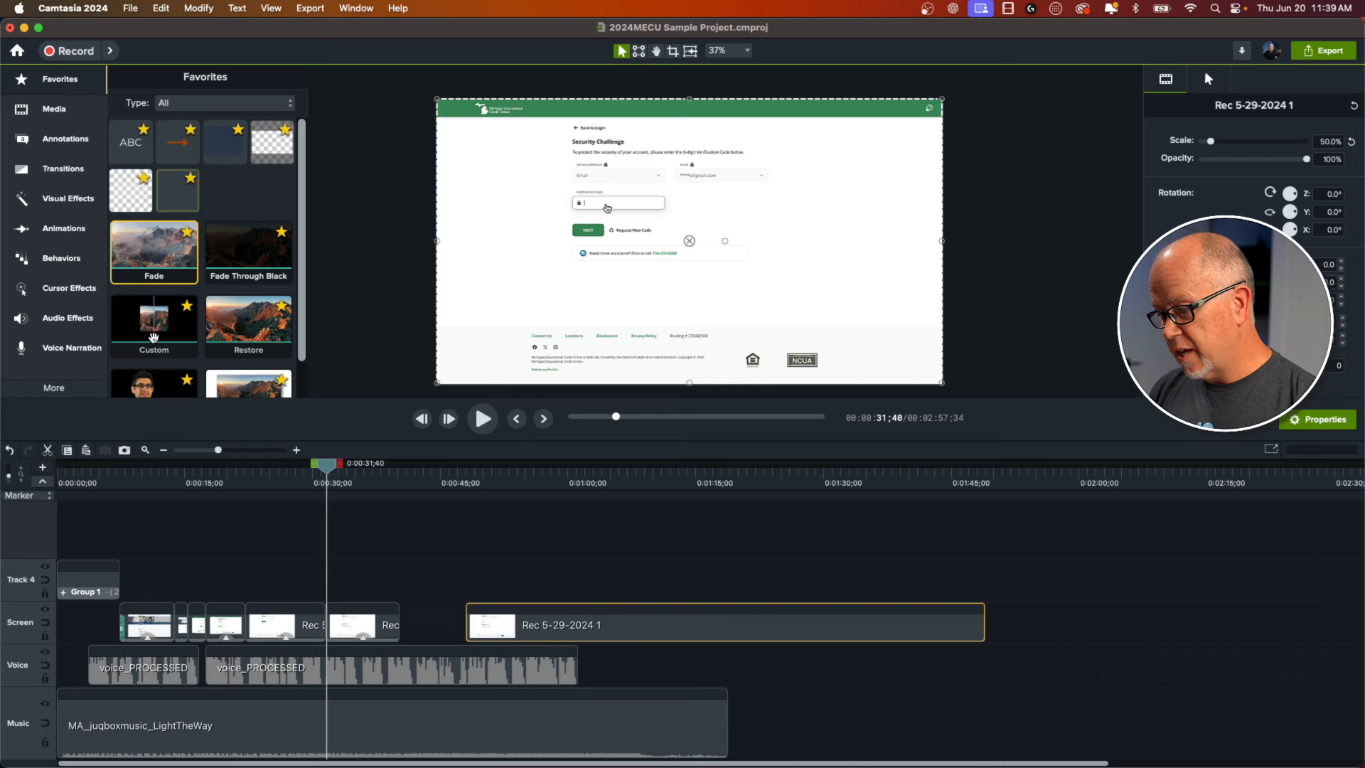
{"action": "left_click", "coordinate": [63, 112]}
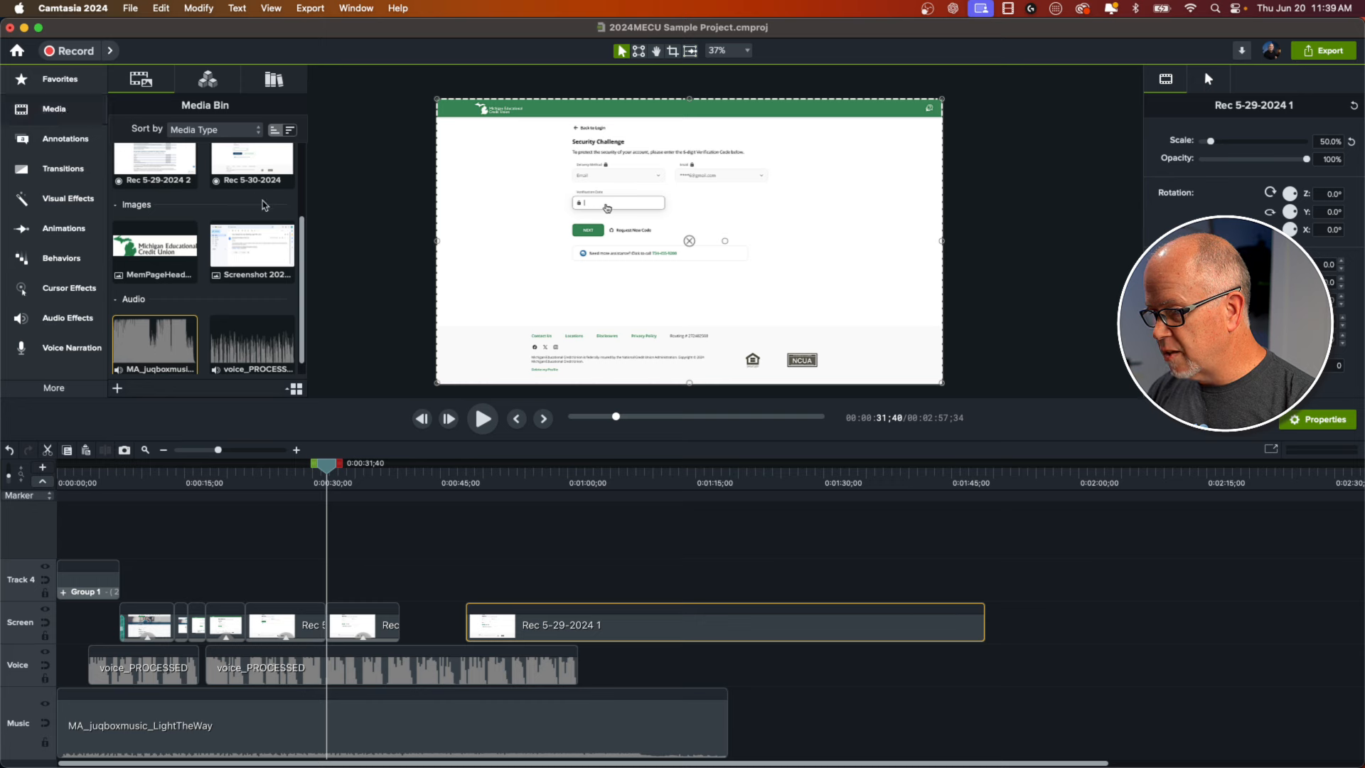
{"action": "scroll", "coordinate": [209, 230], "scroll_direction": "up", "scroll_amount": 4}
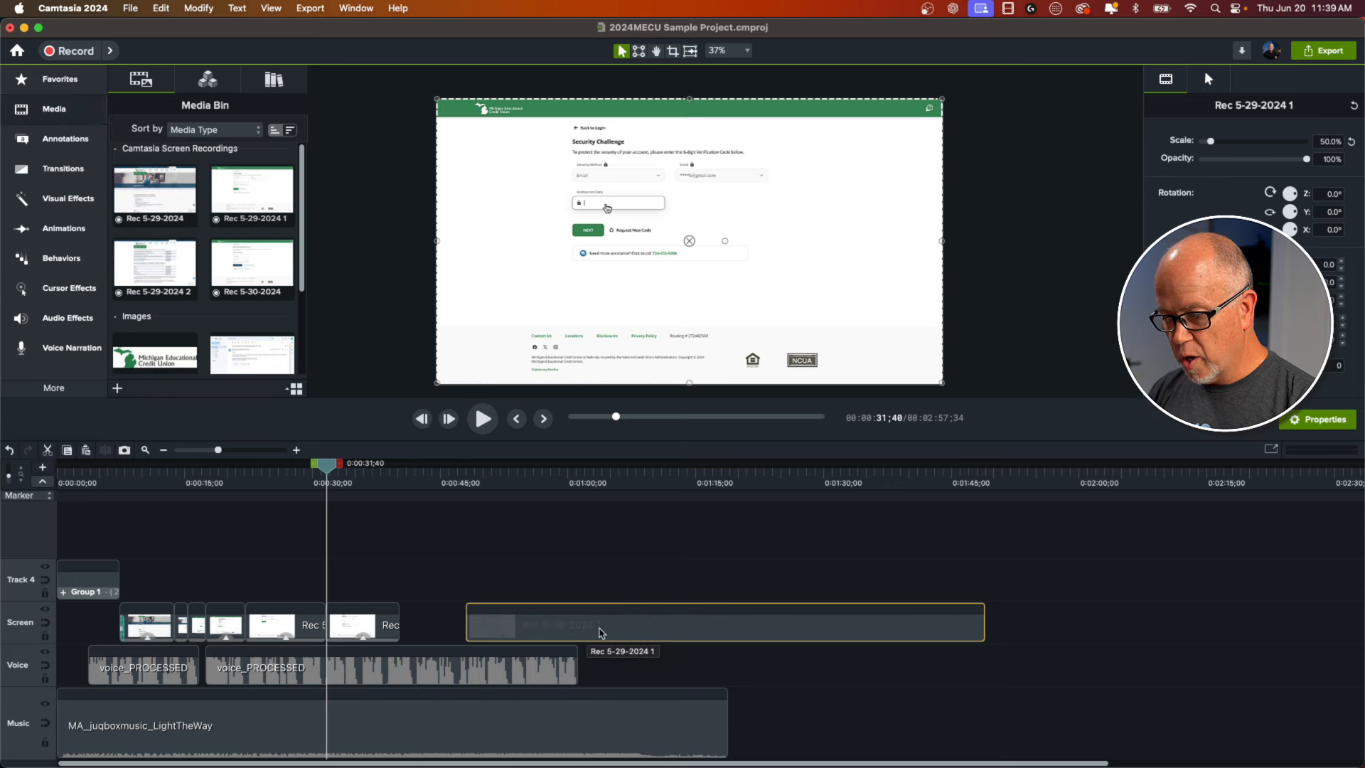
{"action": "left_click", "coordinate": [246, 190]}
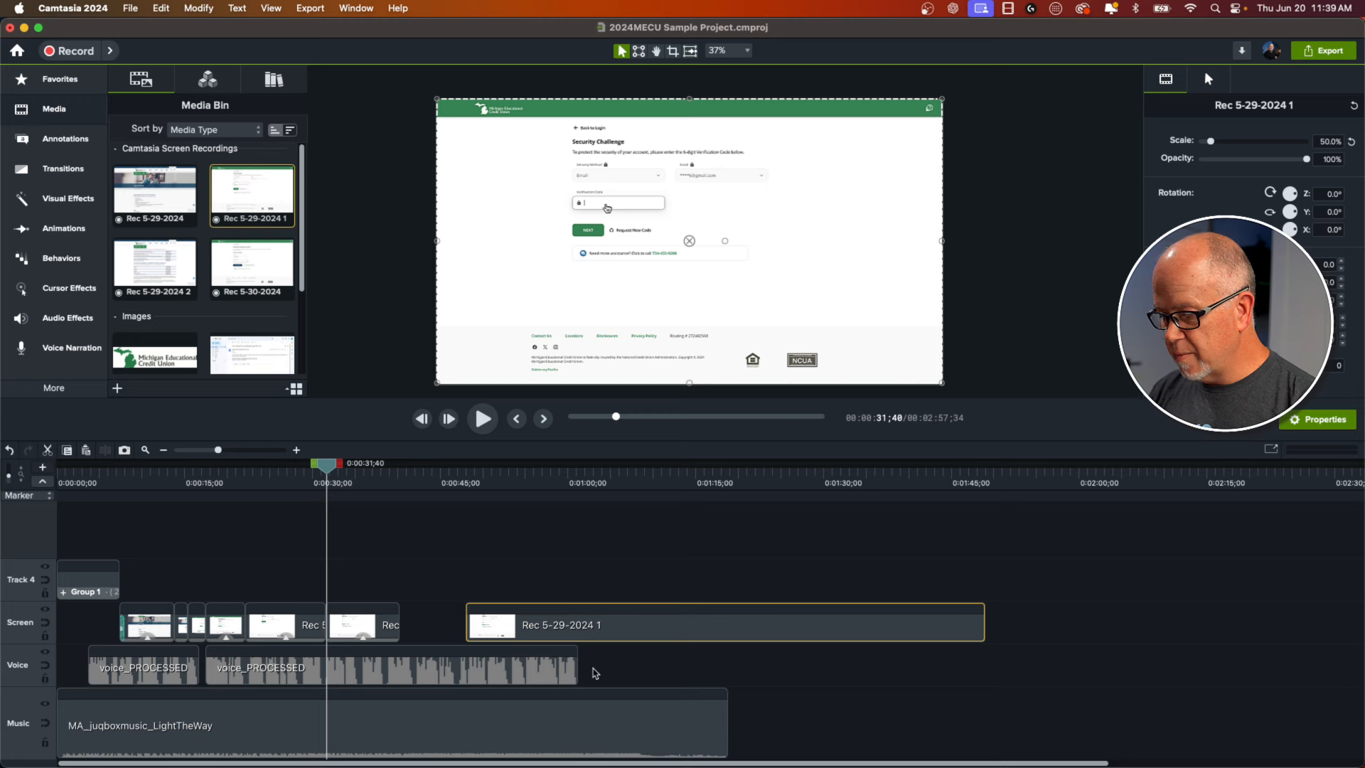
{"action": "left_click_drag", "start_coordinate": [585, 624], "coordinate": [506, 630]}
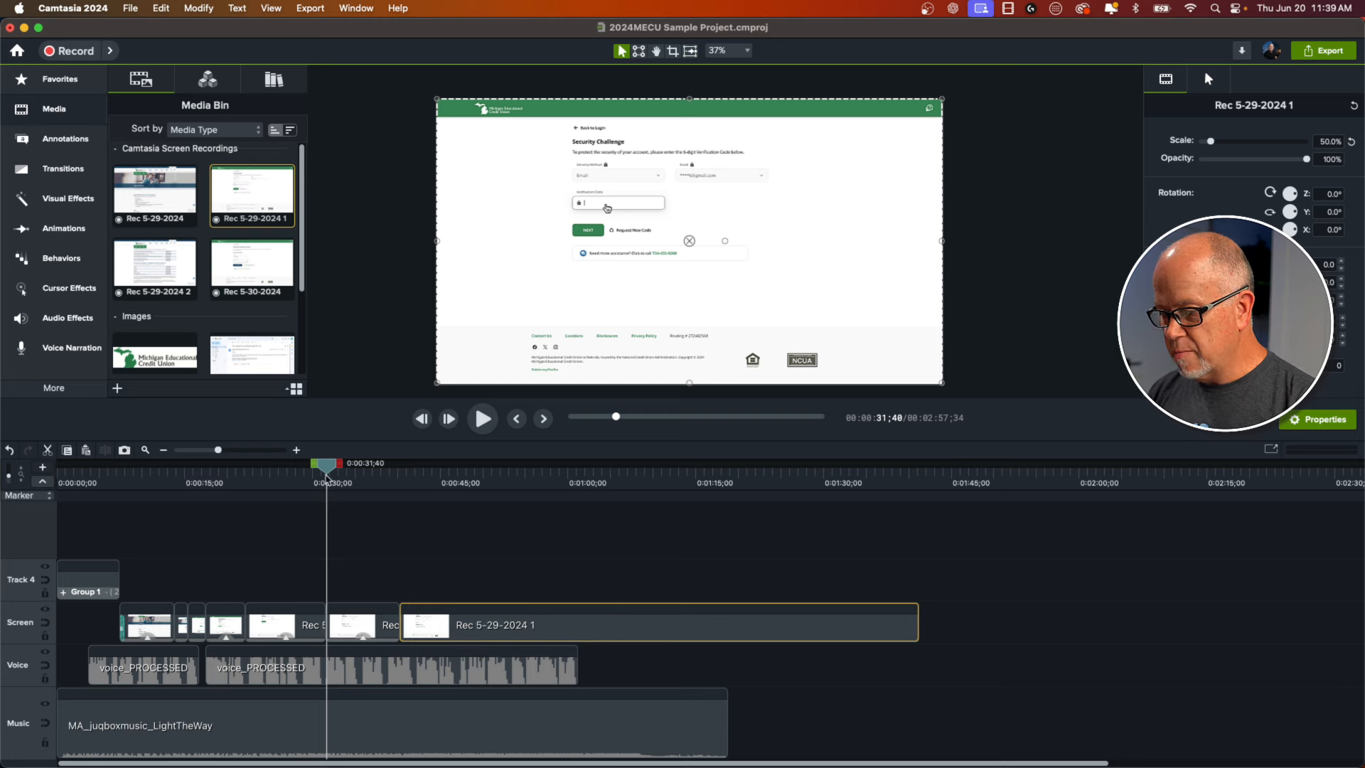
- Split the last Rec 5-29-2024 piece at 37;22 and delete its remainder
{"action": "left_click_drag", "start_coordinate": [326, 481], "coordinate": [368, 491]}
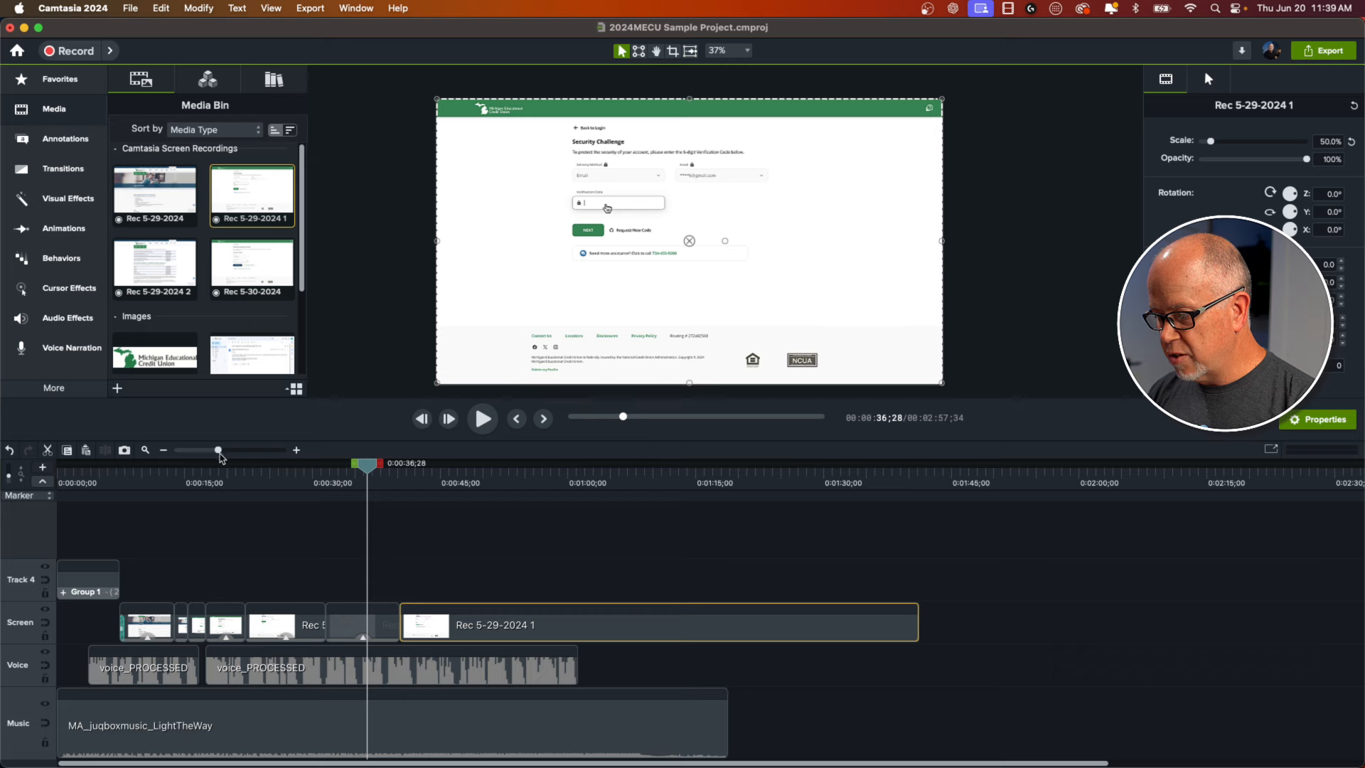
{"action": "left_click_drag", "start_coordinate": [218, 450], "coordinate": [235, 450]}
{"action": "left_click_drag", "start_coordinate": [379, 474], "coordinate": [397, 502]}
{"action": "left_click", "coordinate": [399, 633]}
{"action": "key", "text": "s"}
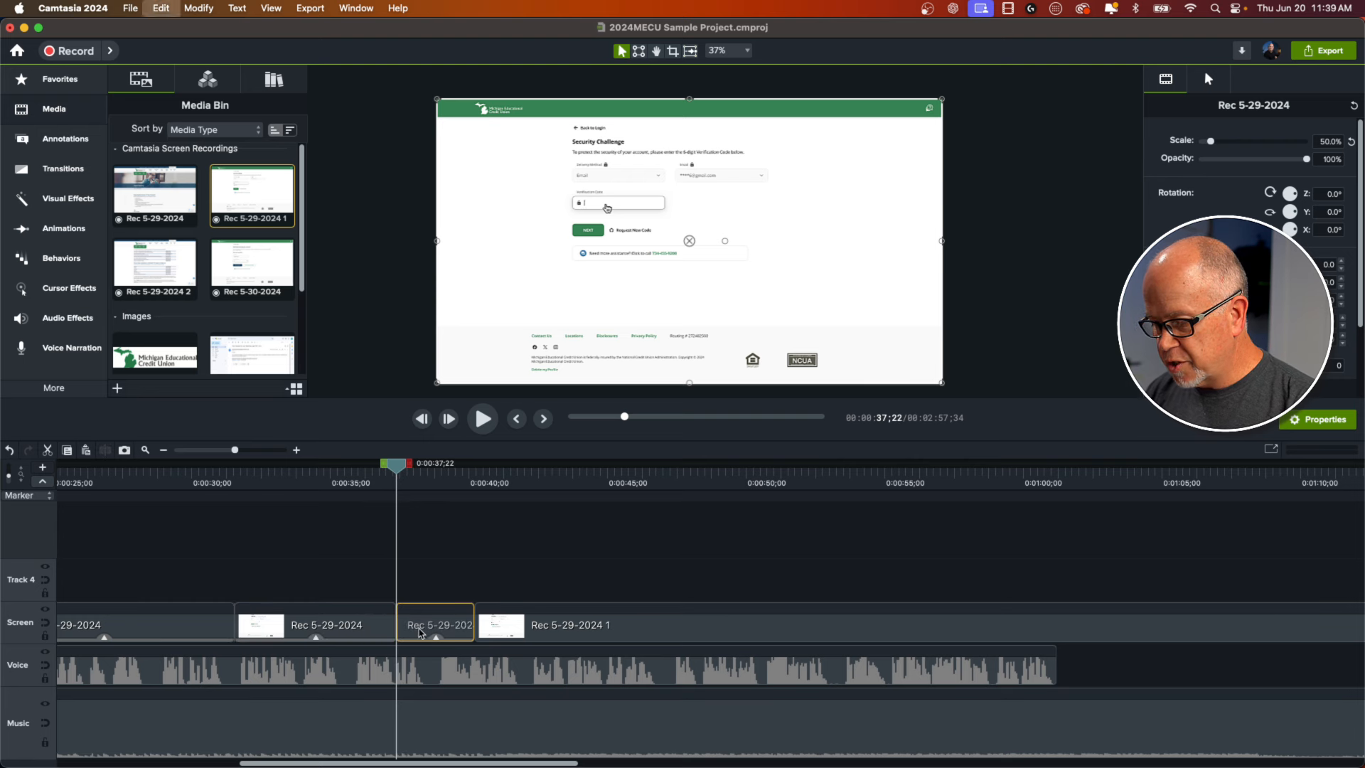
{"action": "left_click", "coordinate": [424, 622]}
{"action": "key", "text": "Delete"}
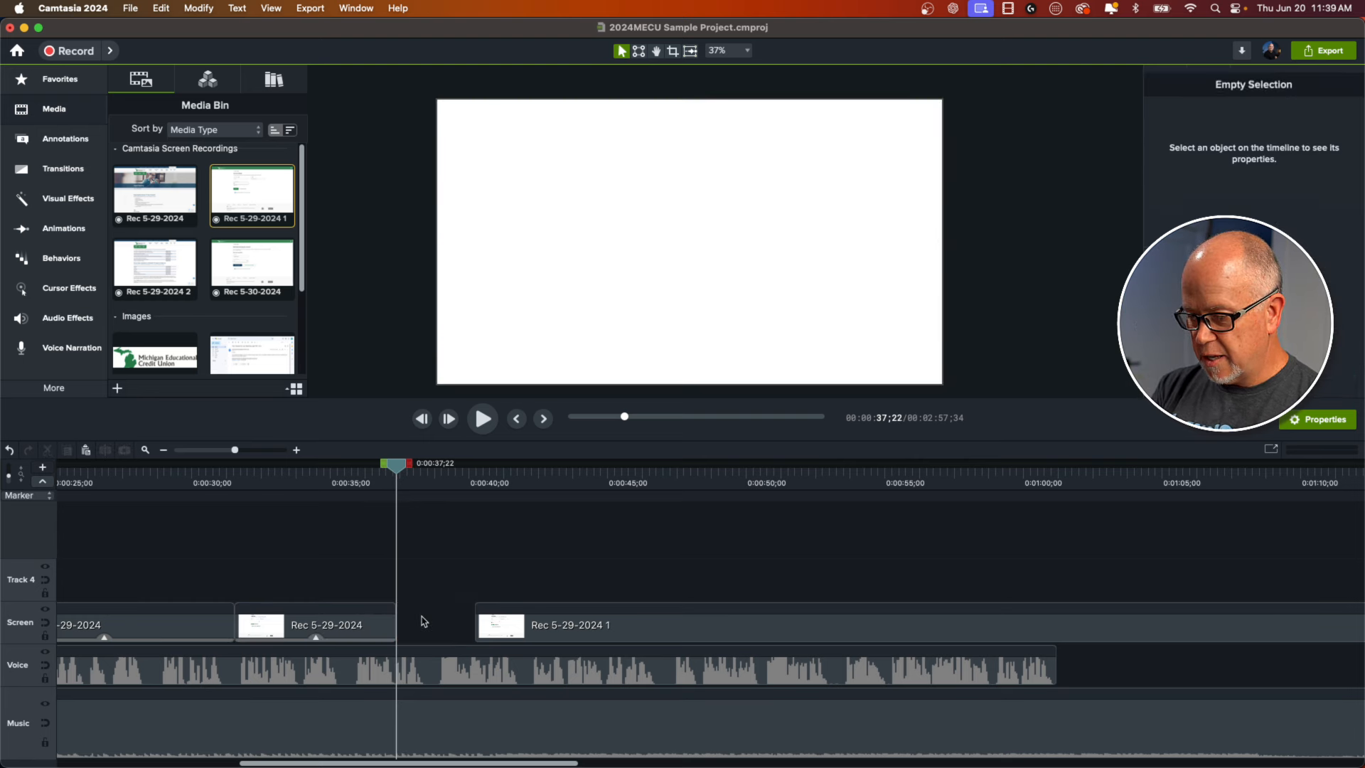
- Try placing the Rec 5-29-2024 1 clip against the end of the preceding piece, preview its code entry, and move the clip away
{"action": "left_click_drag", "start_coordinate": [577, 636], "coordinate": [498, 636]}
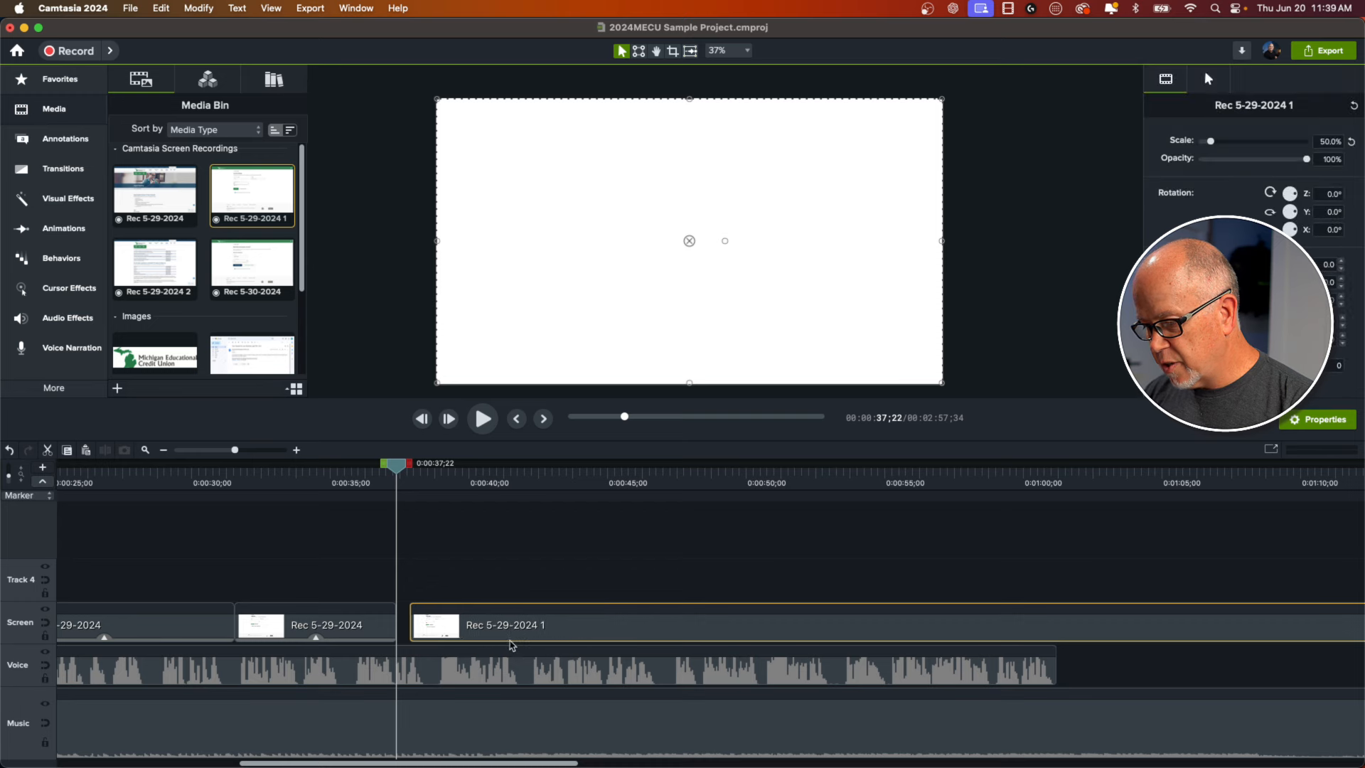
{"action": "left_click_drag", "start_coordinate": [395, 469], "coordinate": [593, 524]}
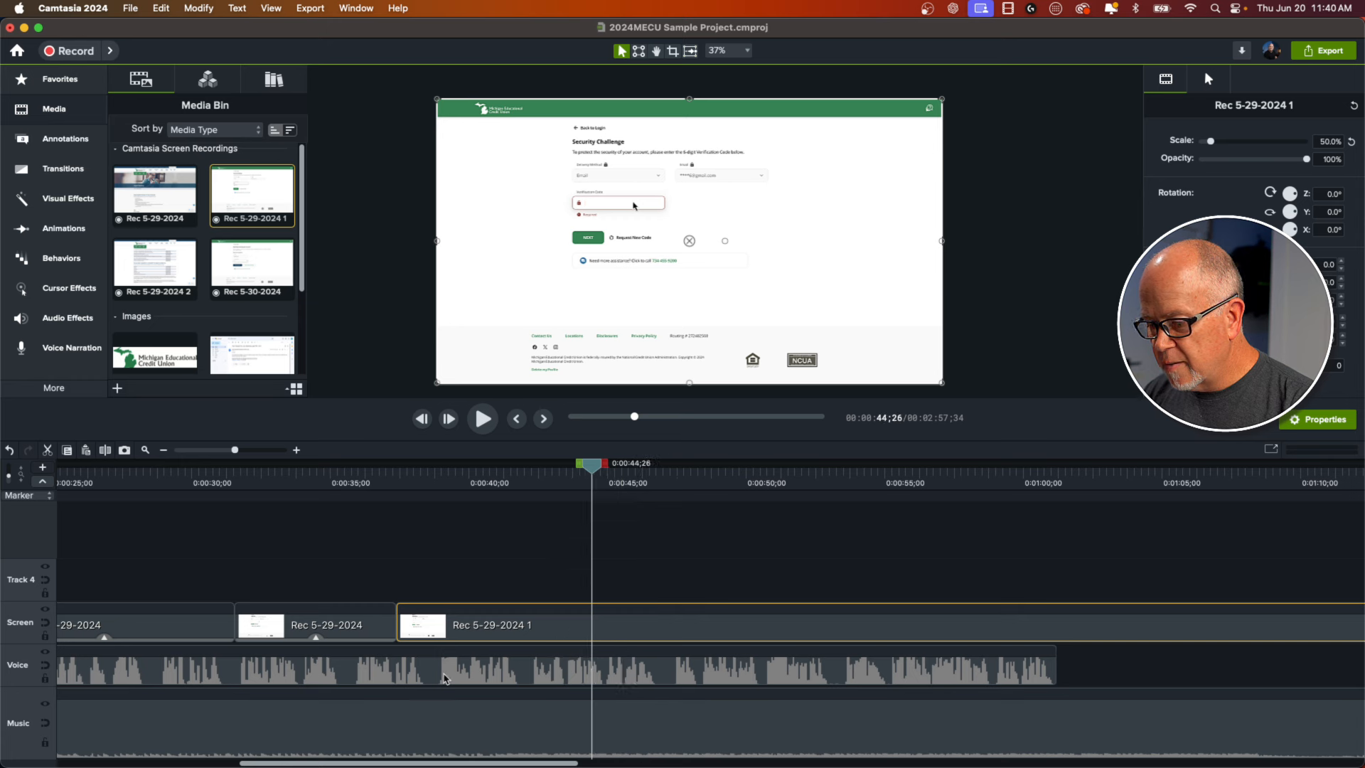
{"action": "left_click_drag", "start_coordinate": [402, 632], "coordinate": [548, 635]}
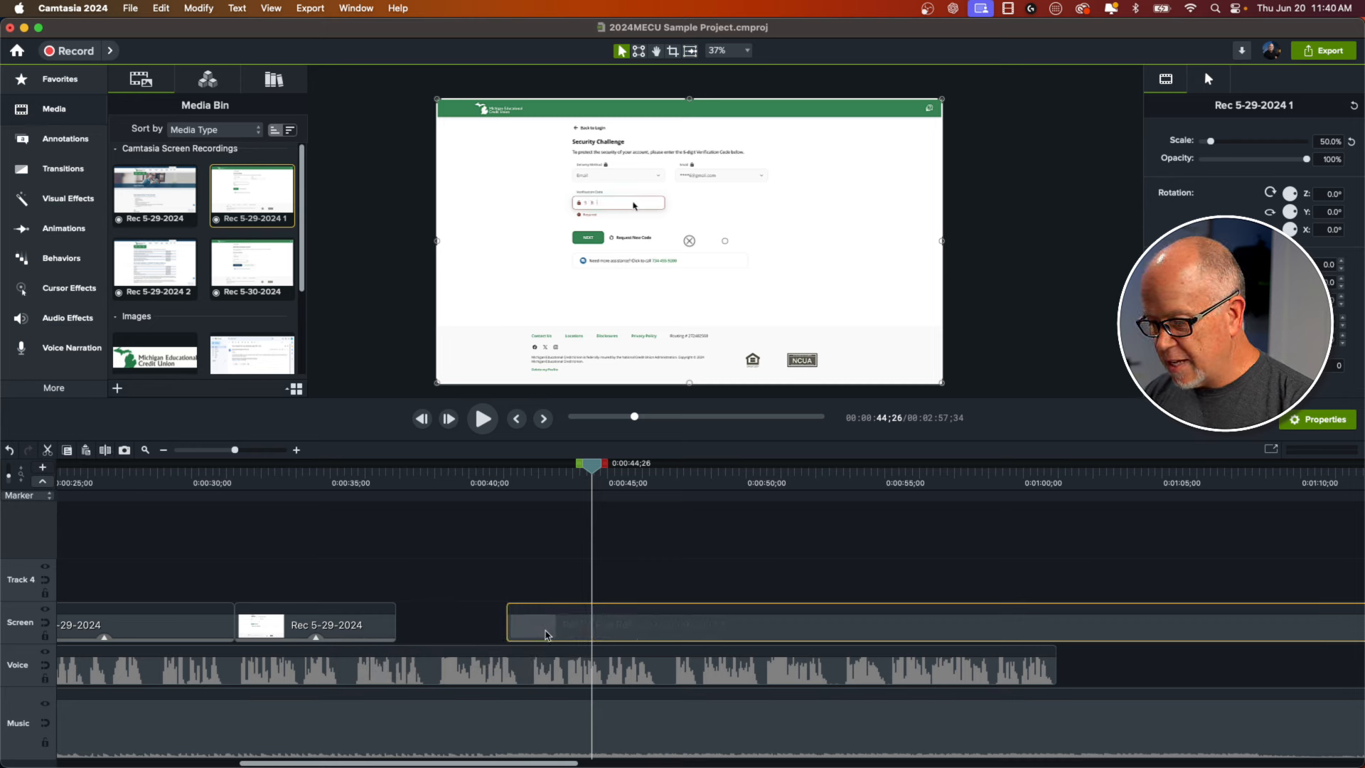
{"action": "left_click_drag", "start_coordinate": [503, 482], "coordinate": [542, 526]}
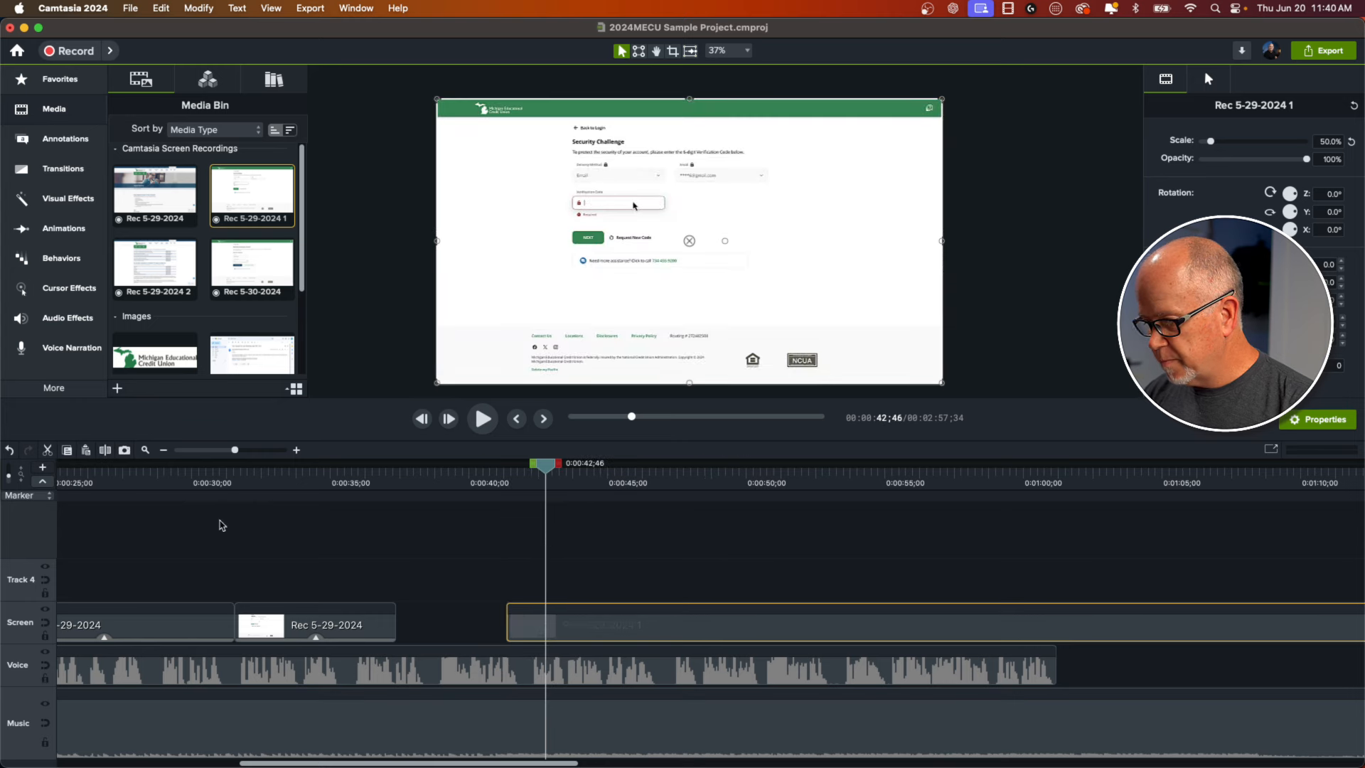
- Replay from 31;24, trim the last Rec 5-29-2024 piece to end at 35;35, and place the Rec 5-29-2024 1 clip against it
{"action": "left_click", "coordinate": [230, 484]}
{"action": "left_click", "coordinate": [271, 558]}
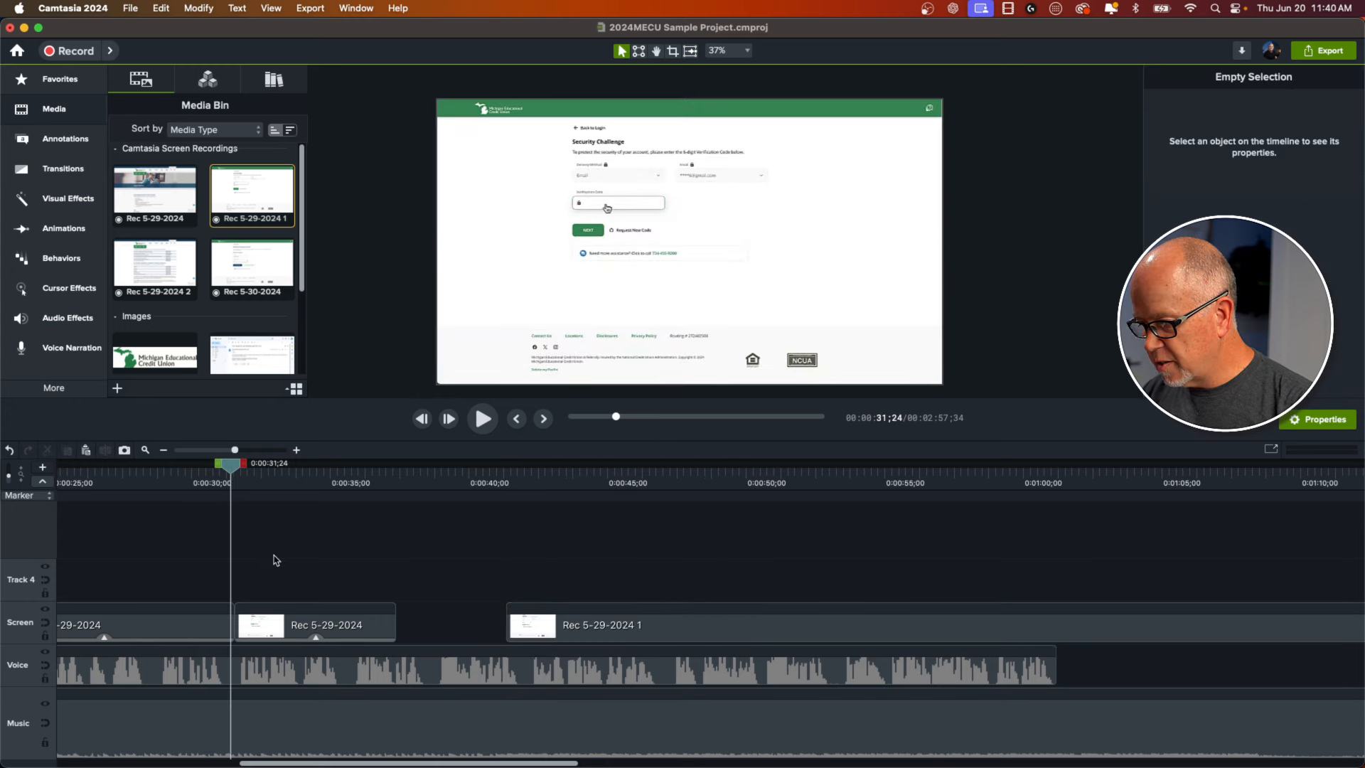
{"action": "key", "text": "space"}
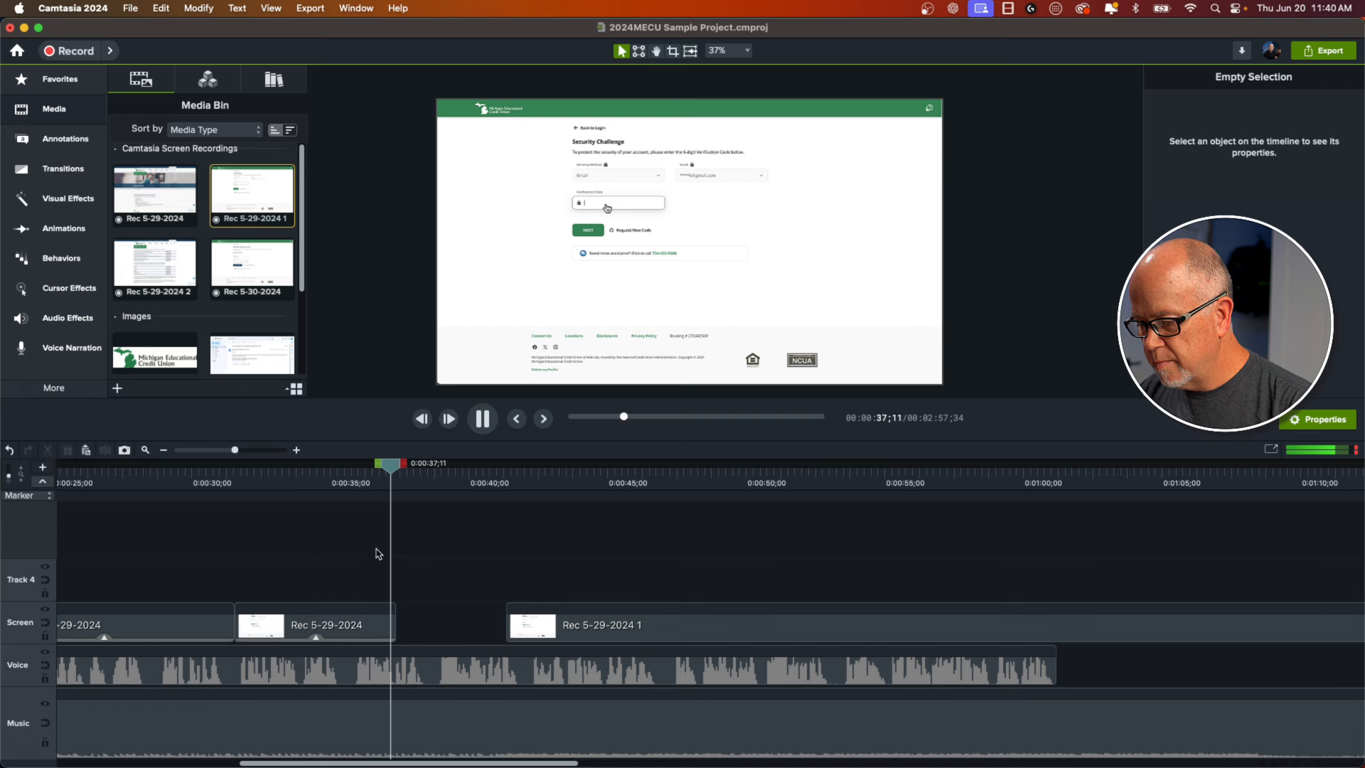
{"action": "key", "text": "space"}
{"action": "left_click_drag", "start_coordinate": [389, 467], "coordinate": [348, 490]}
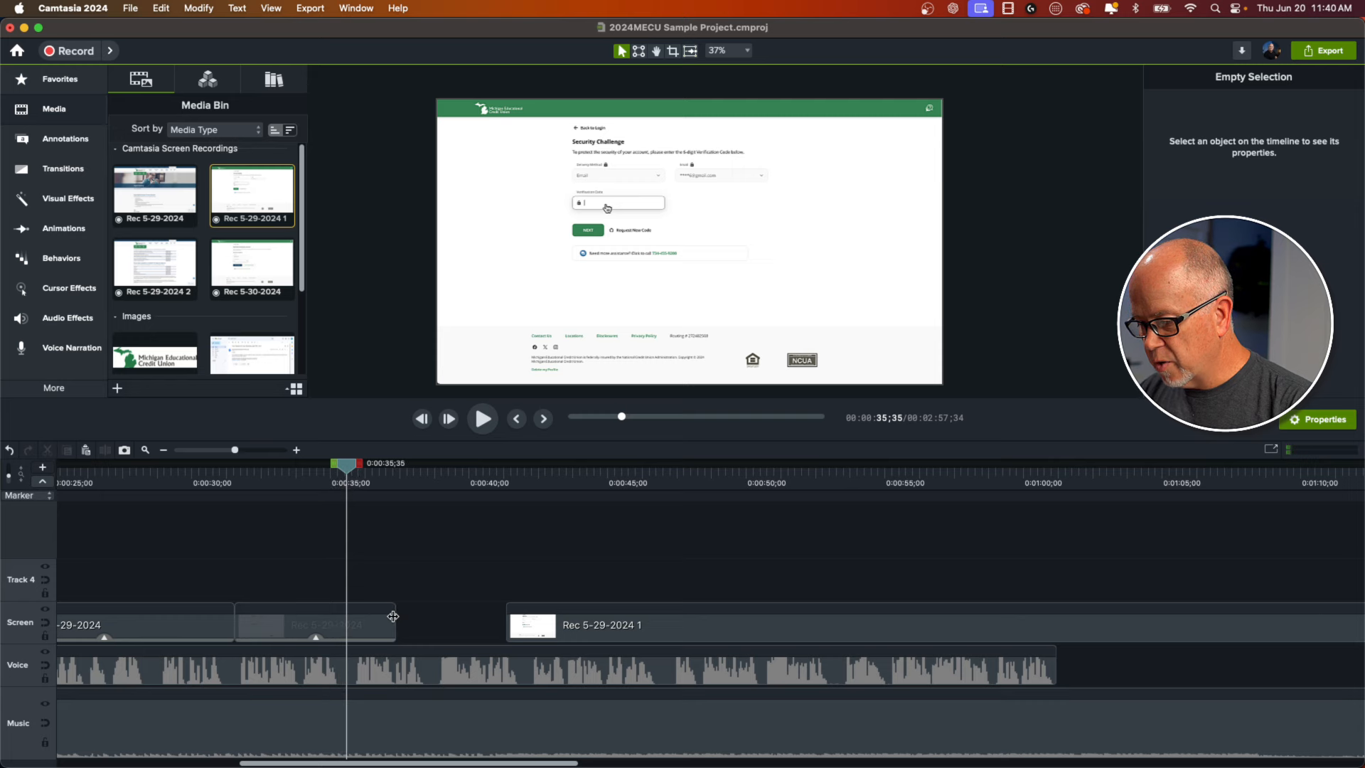
{"action": "left_click_drag", "start_coordinate": [397, 624], "coordinate": [349, 624]}
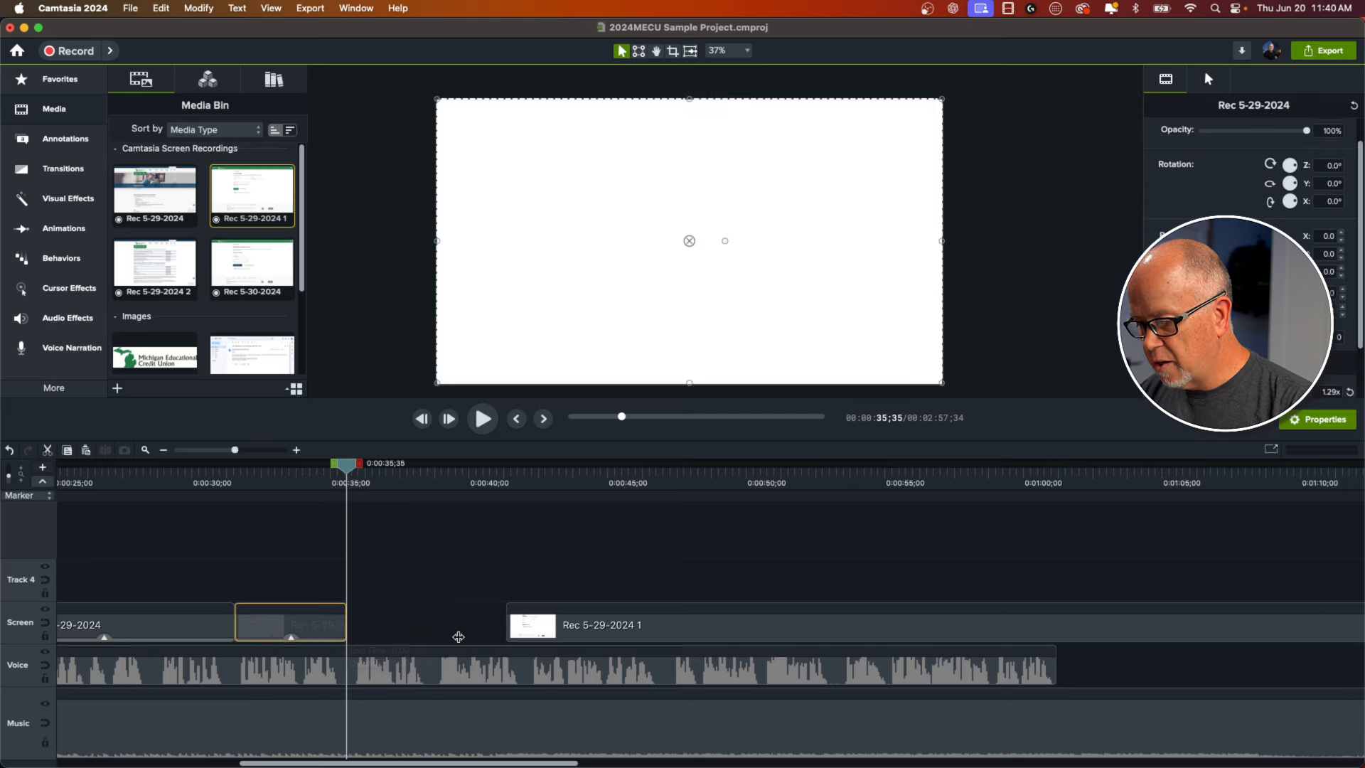
{"action": "left_click_drag", "start_coordinate": [592, 634], "coordinate": [426, 636]}
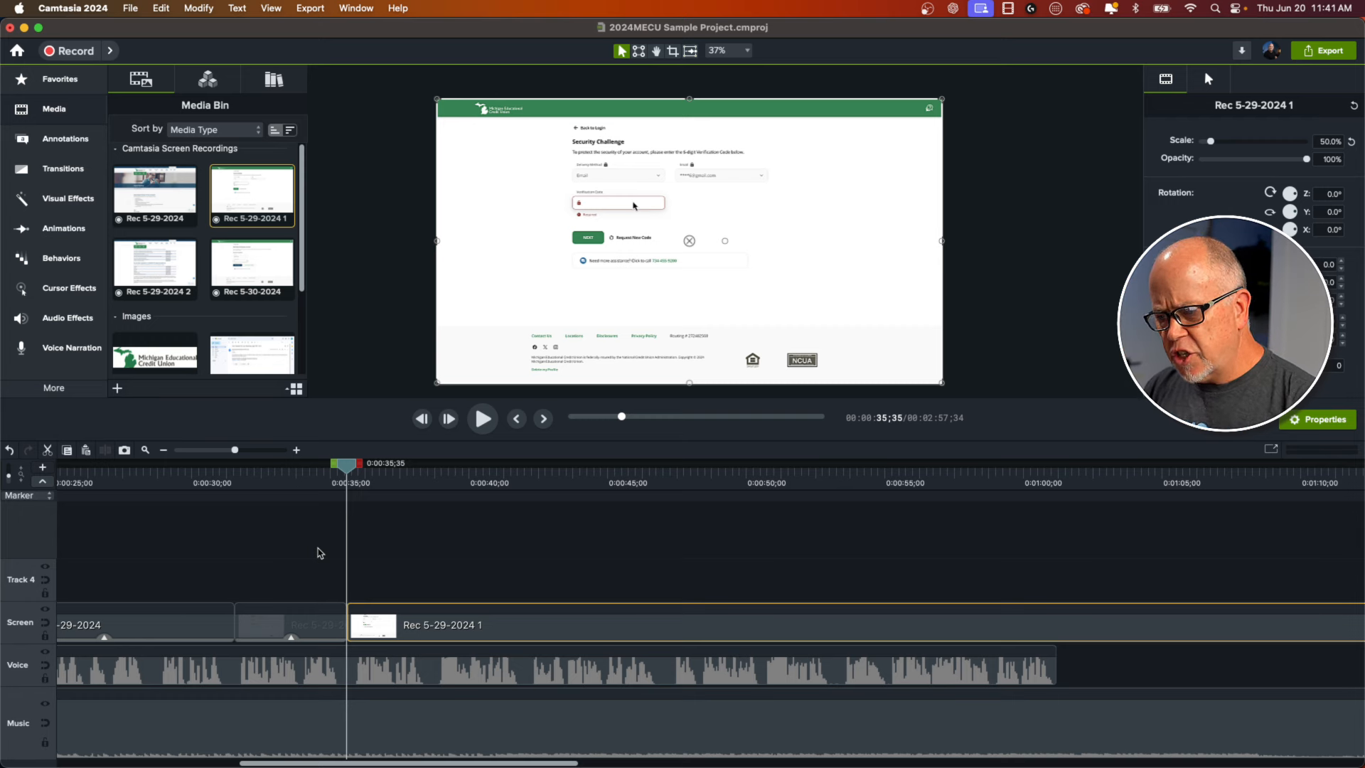
- Scrub back and forth across the cut into the Rec 5-29-2024 1 clip to examine the visual jump
{"action": "left_click_drag", "start_coordinate": [363, 472], "coordinate": [349, 472]}
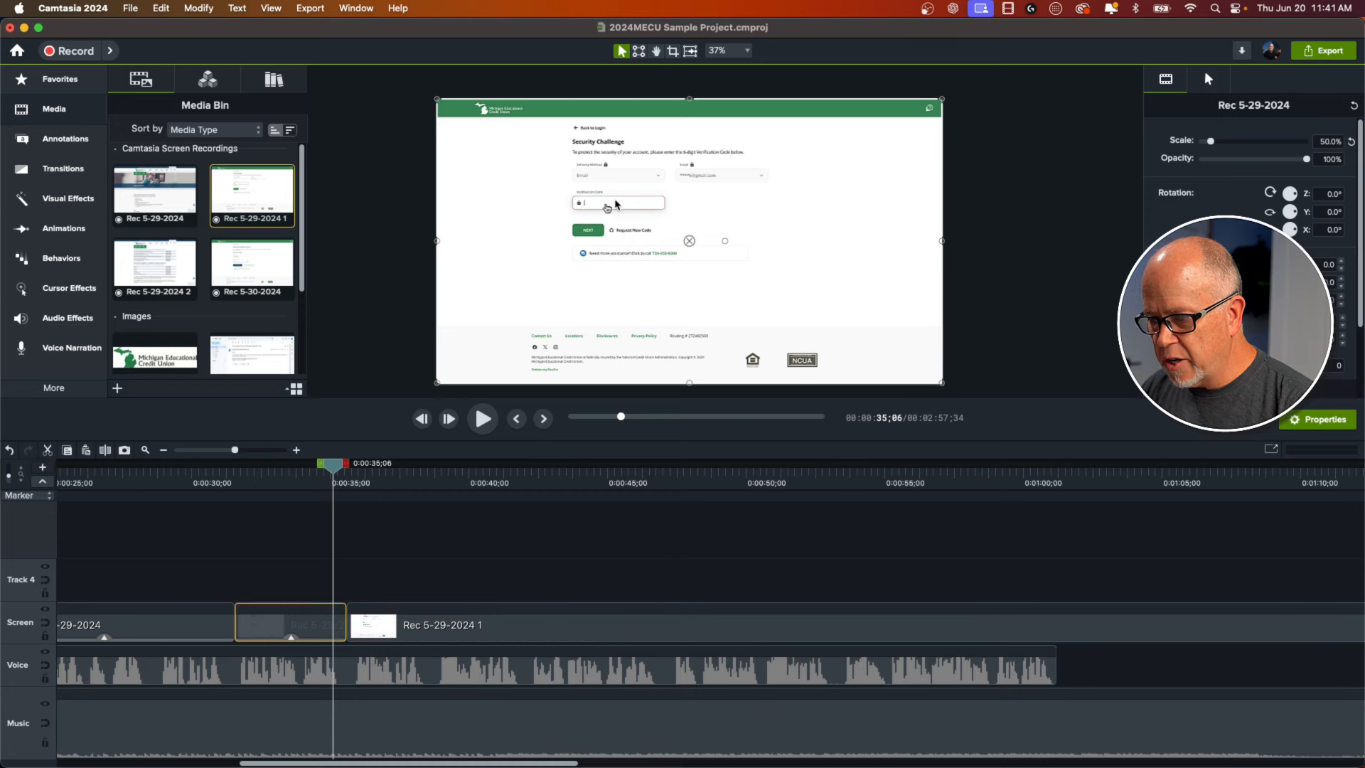
{"action": "left_click_drag", "start_coordinate": [334, 472], "coordinate": [353, 472]}
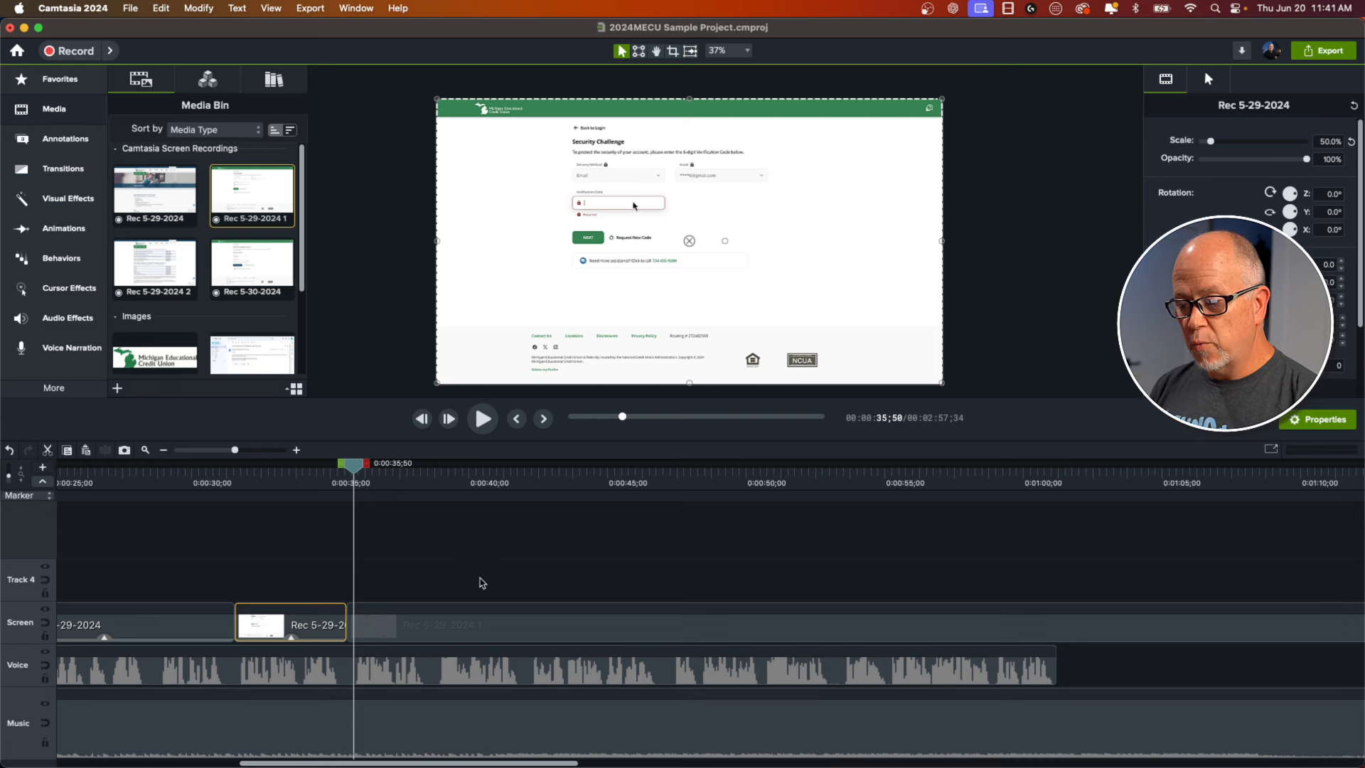
{"action": "left_click", "coordinate": [271, 546]}
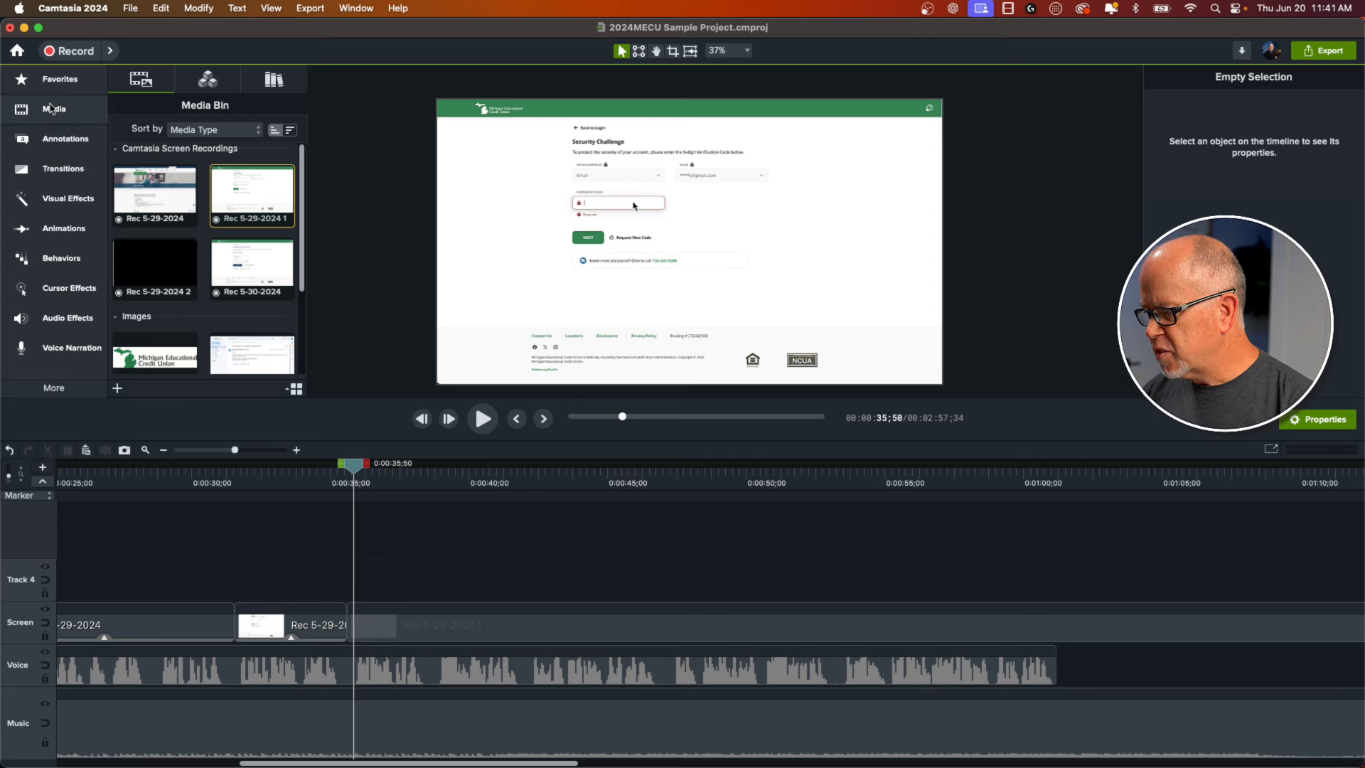
- Browse the transitions and add a Fade at the cut between the last Rec 5-29-2024 piece and Rec 5-29-2024 1
{"action": "left_click", "coordinate": [57, 81]}
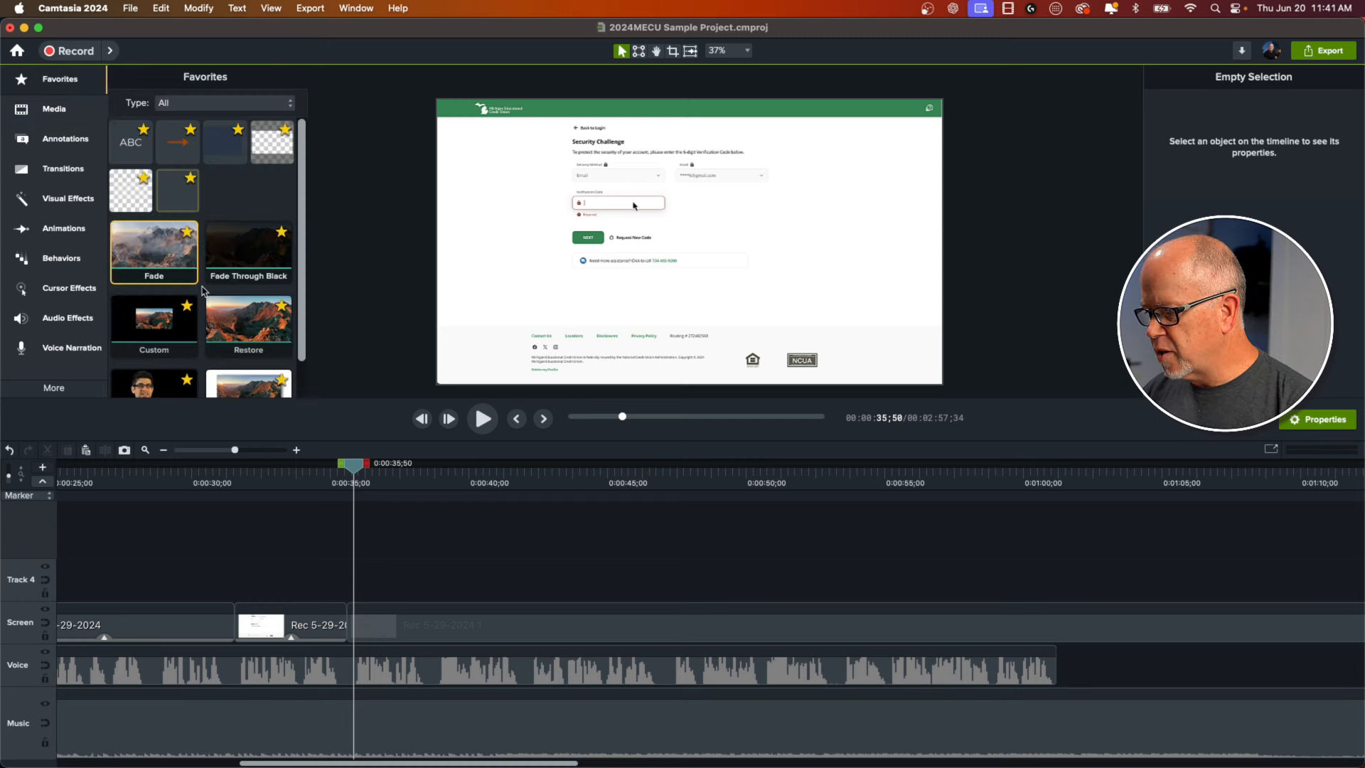
{"action": "left_click", "coordinate": [57, 171]}
{"action": "scroll", "coordinate": [169, 289], "scroll_direction": "down", "scroll_amount": 5}
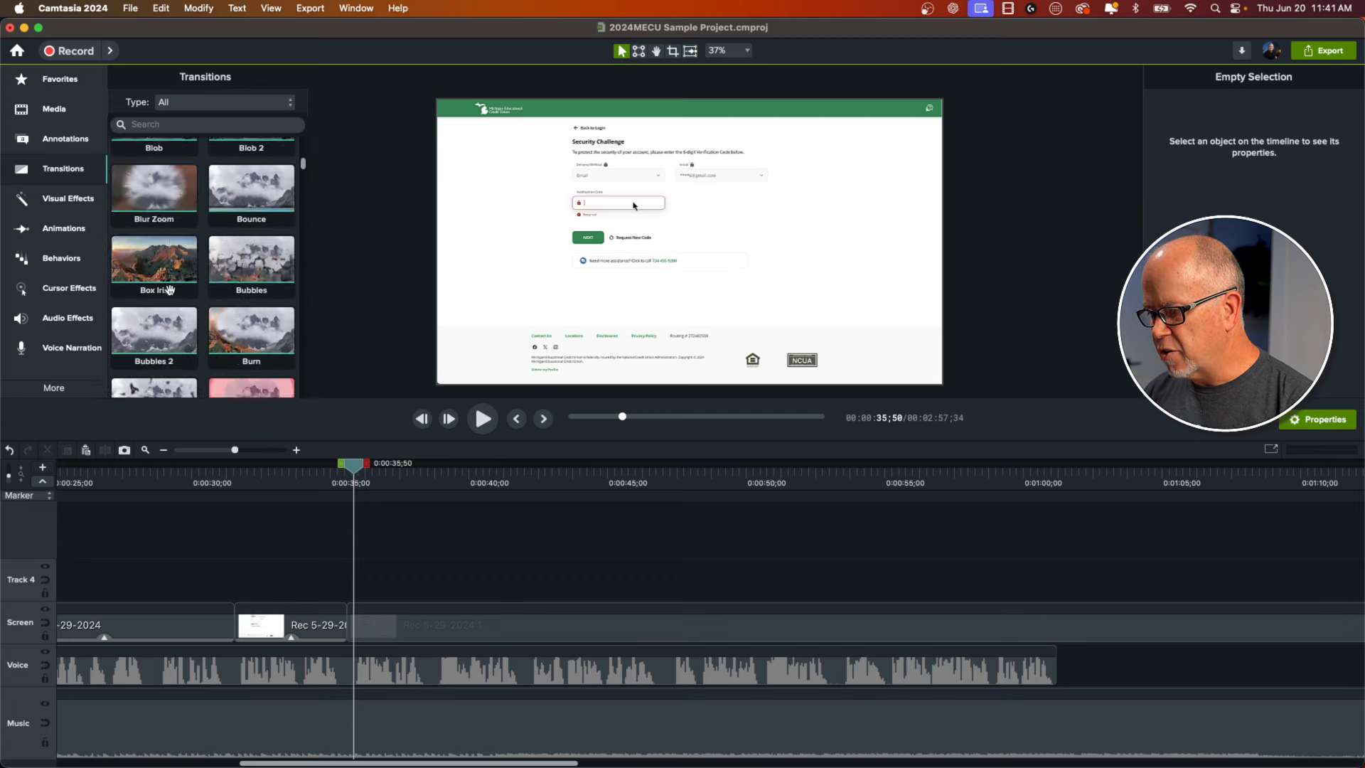
{"action": "scroll", "coordinate": [170, 288], "scroll_direction": "down", "scroll_amount": 10}
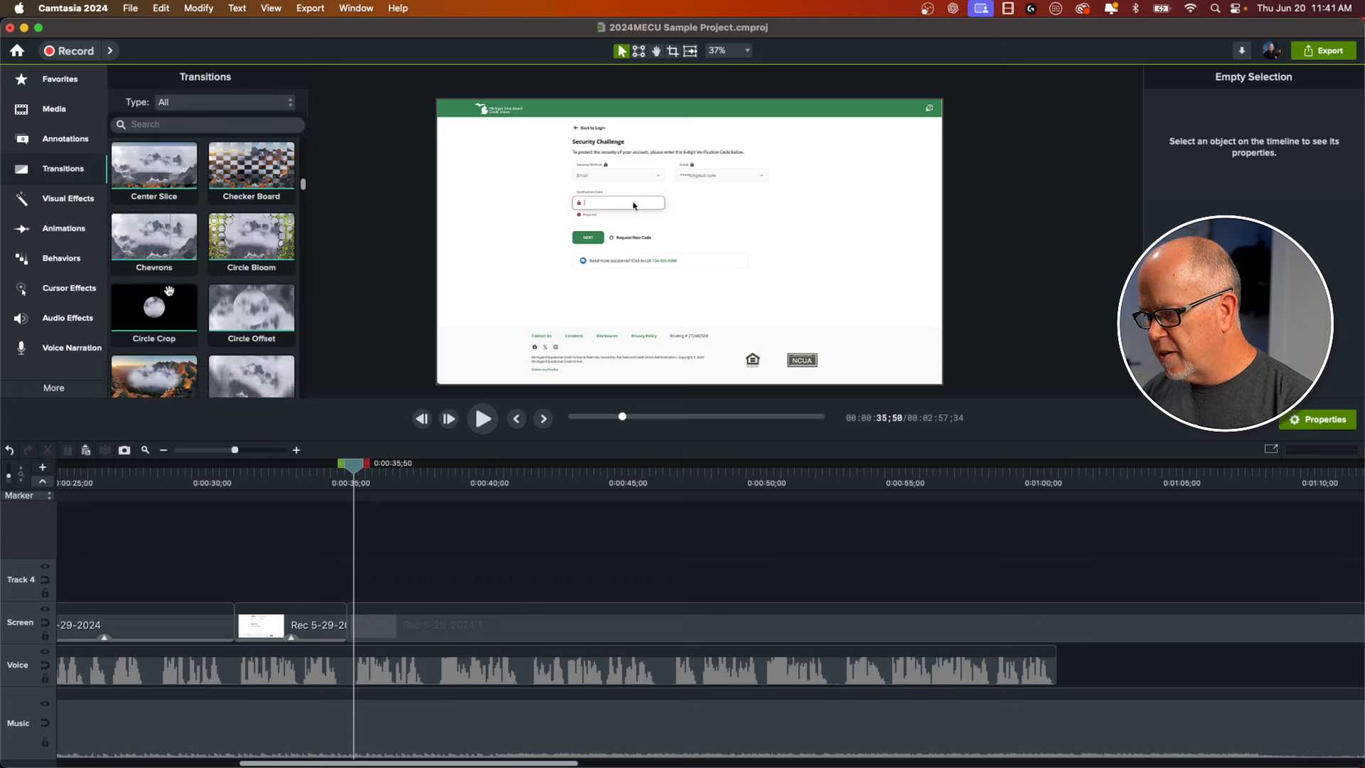
{"action": "scroll", "coordinate": [170, 290], "scroll_direction": "down", "scroll_amount": 8}
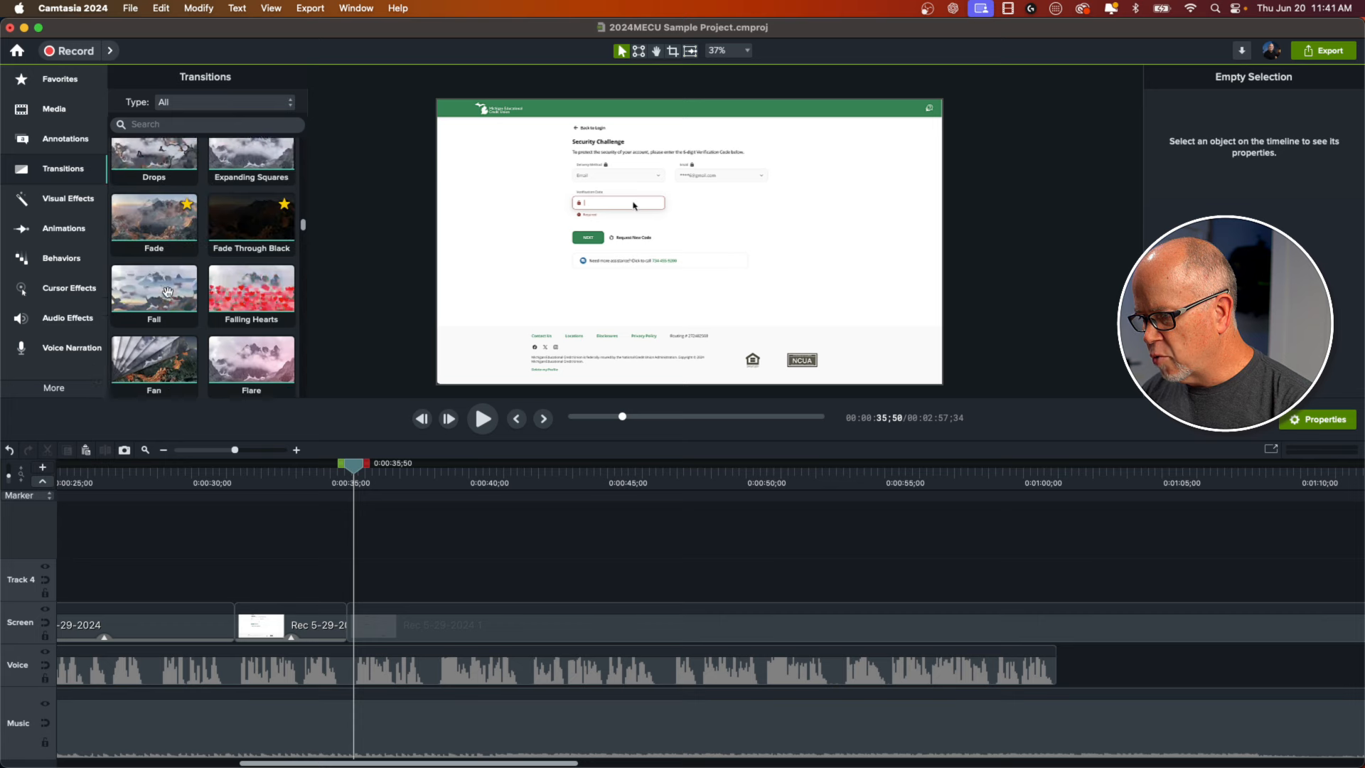
{"action": "scroll", "coordinate": [167, 291], "scroll_direction": "down", "scroll_amount": 1}
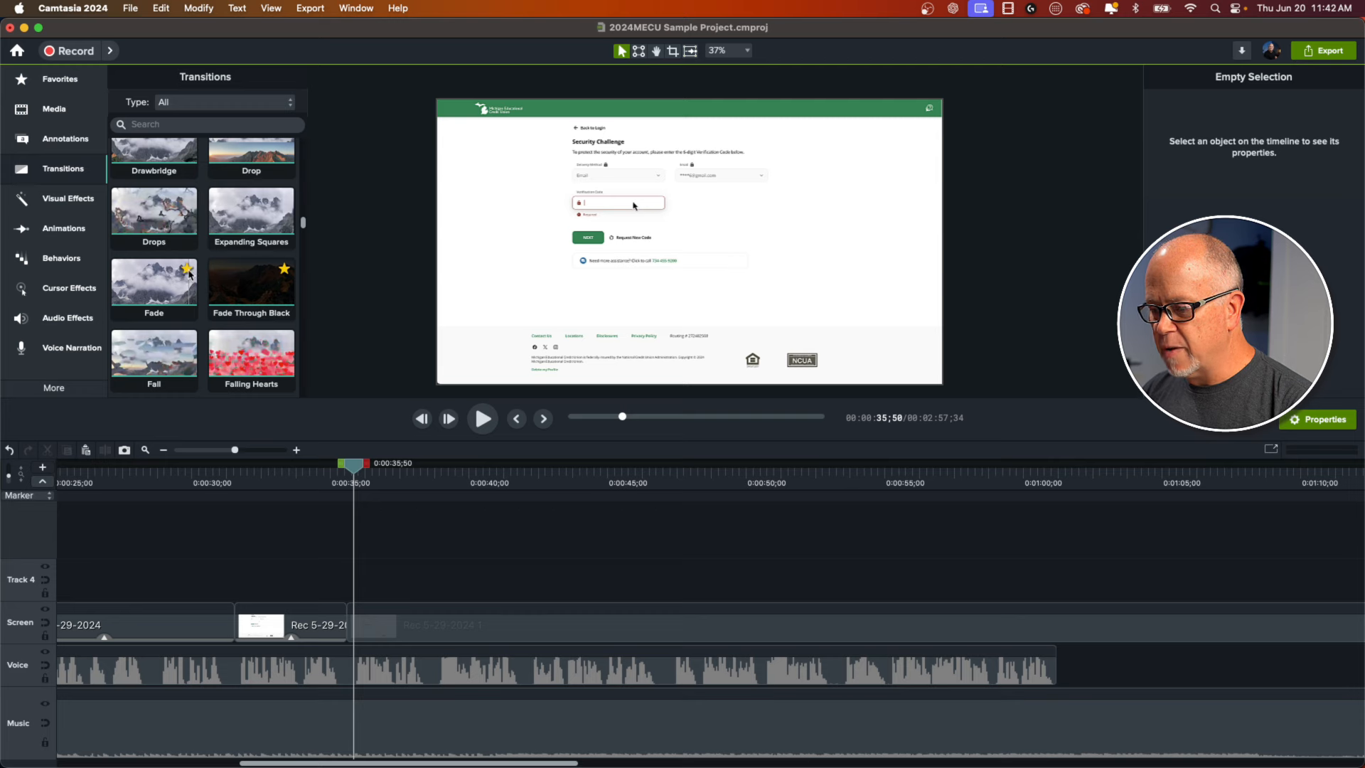
{"action": "left_click", "coordinate": [51, 84]}
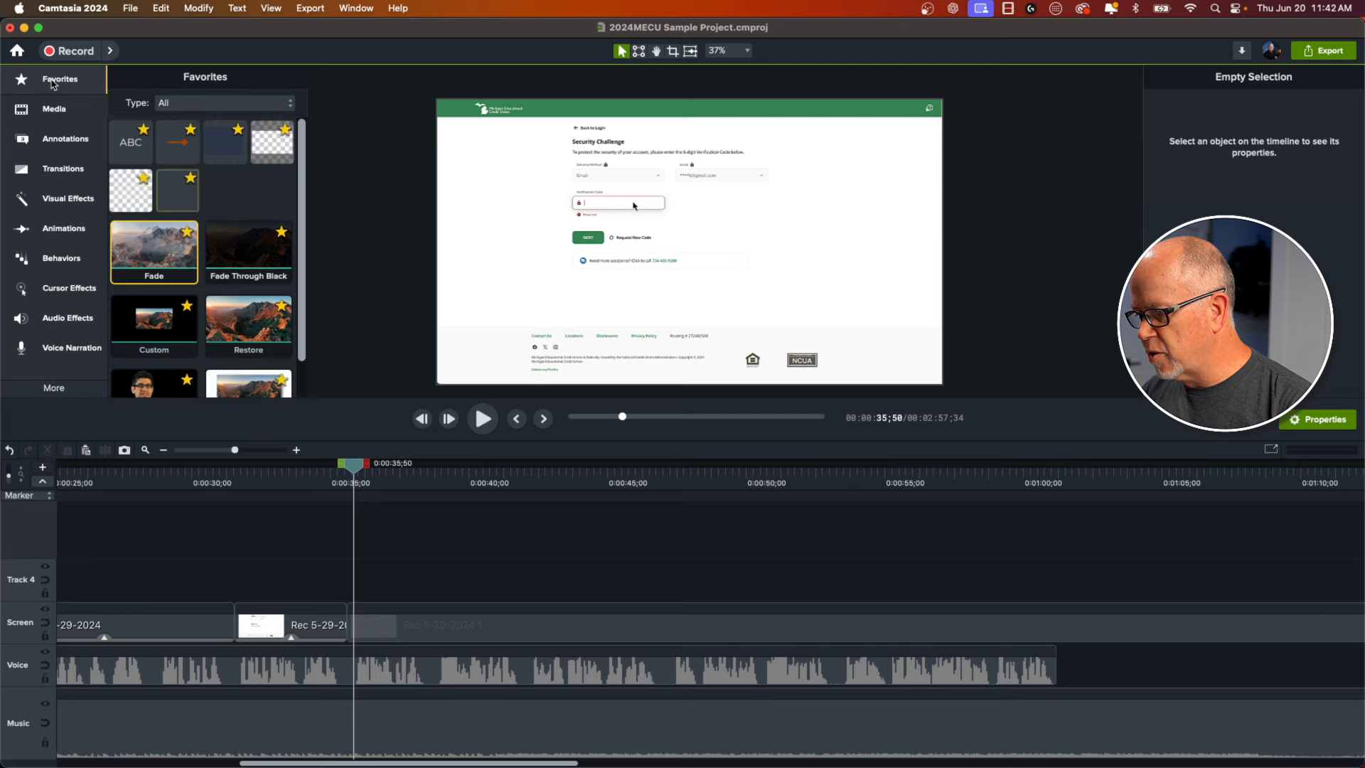
{"action": "scroll", "coordinate": [161, 269], "scroll_direction": "down", "scroll_amount": 2}
{"action": "scroll", "coordinate": [160, 269], "scroll_direction": "up", "scroll_amount": 2}
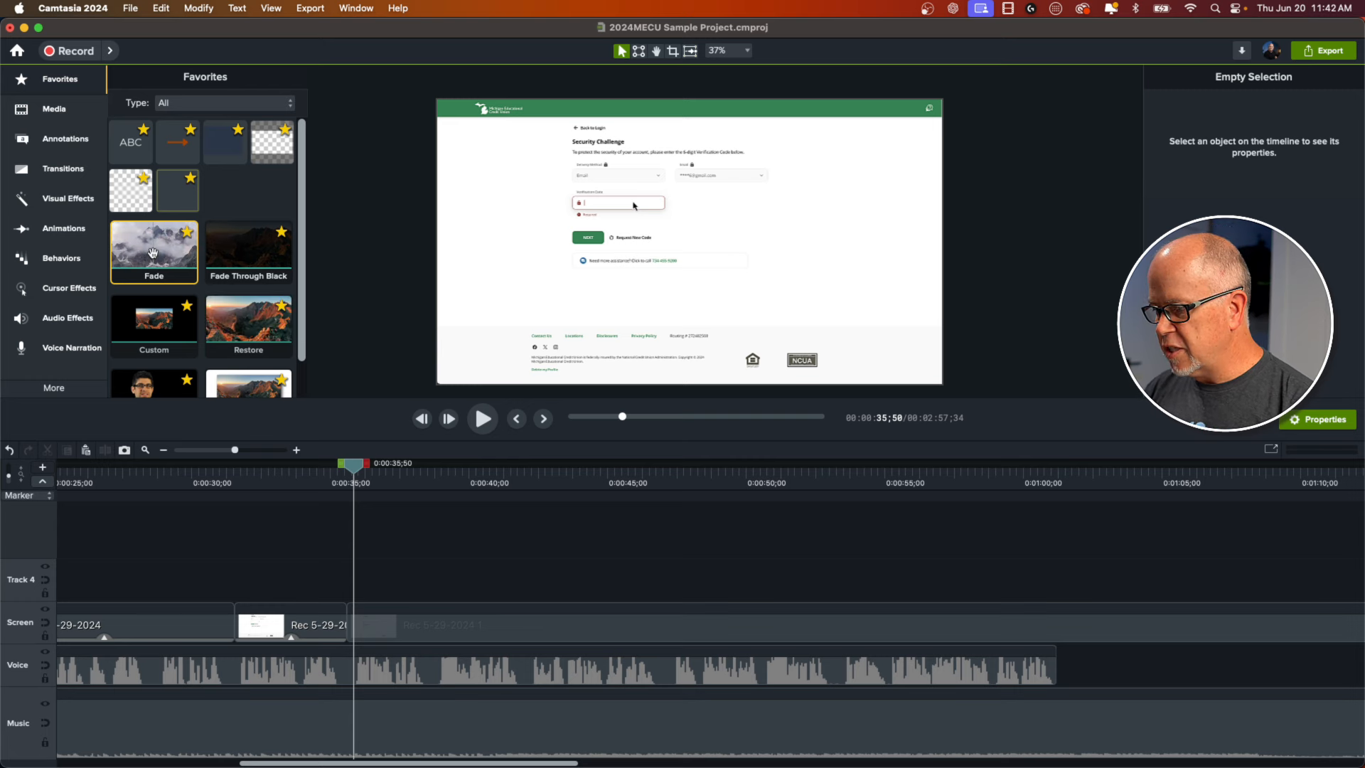
{"action": "left_click_drag", "start_coordinate": [151, 251], "coordinate": [346, 615]}
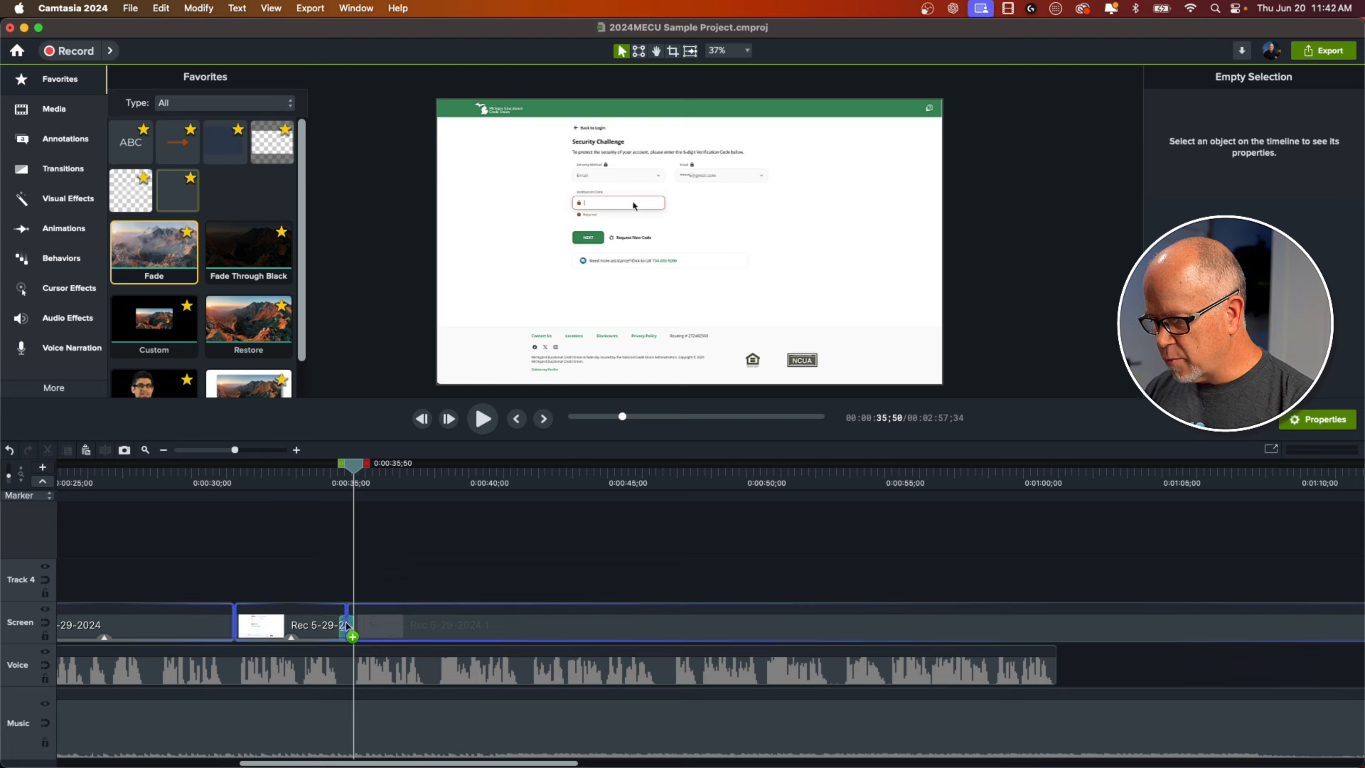
- Play the section across the new Fade twice to check the transition against the narration
{"action": "left_click", "coordinate": [337, 484]}
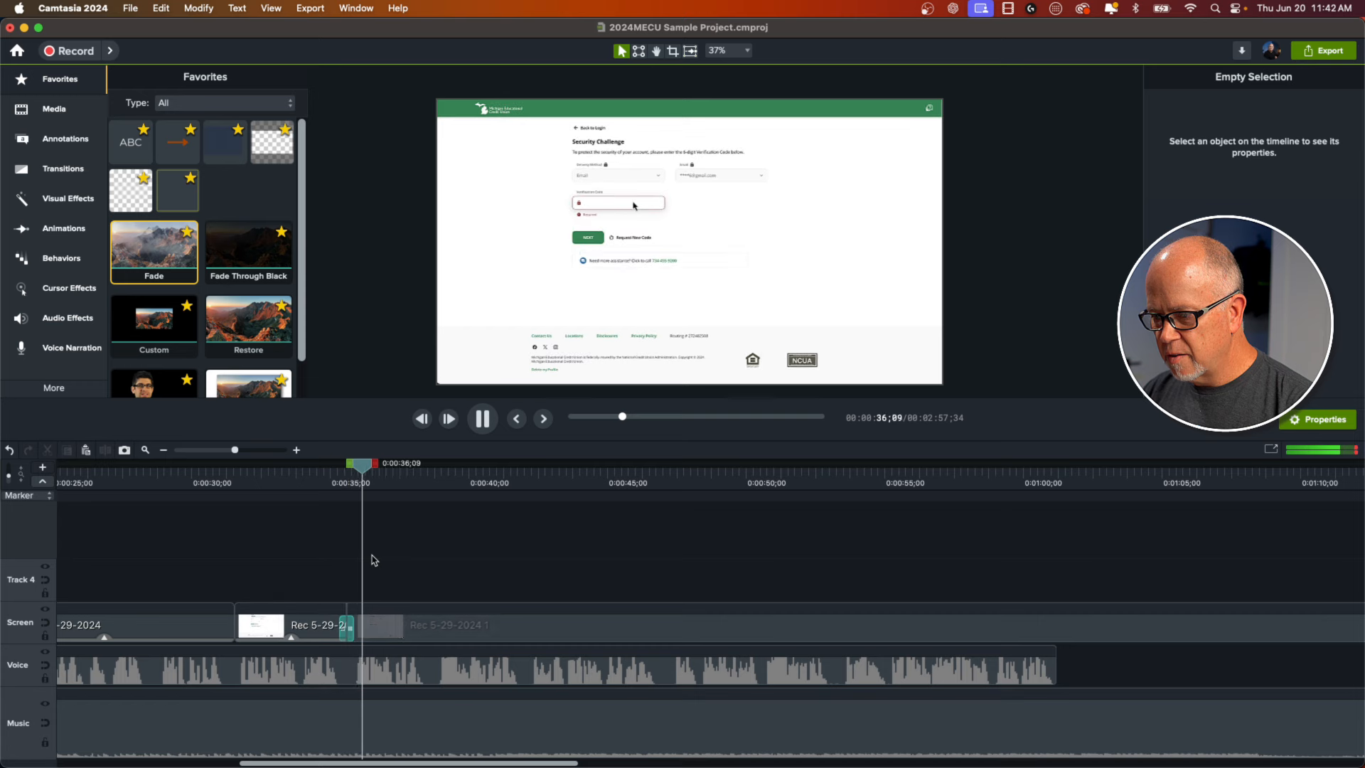
{"action": "key", "text": "space"}
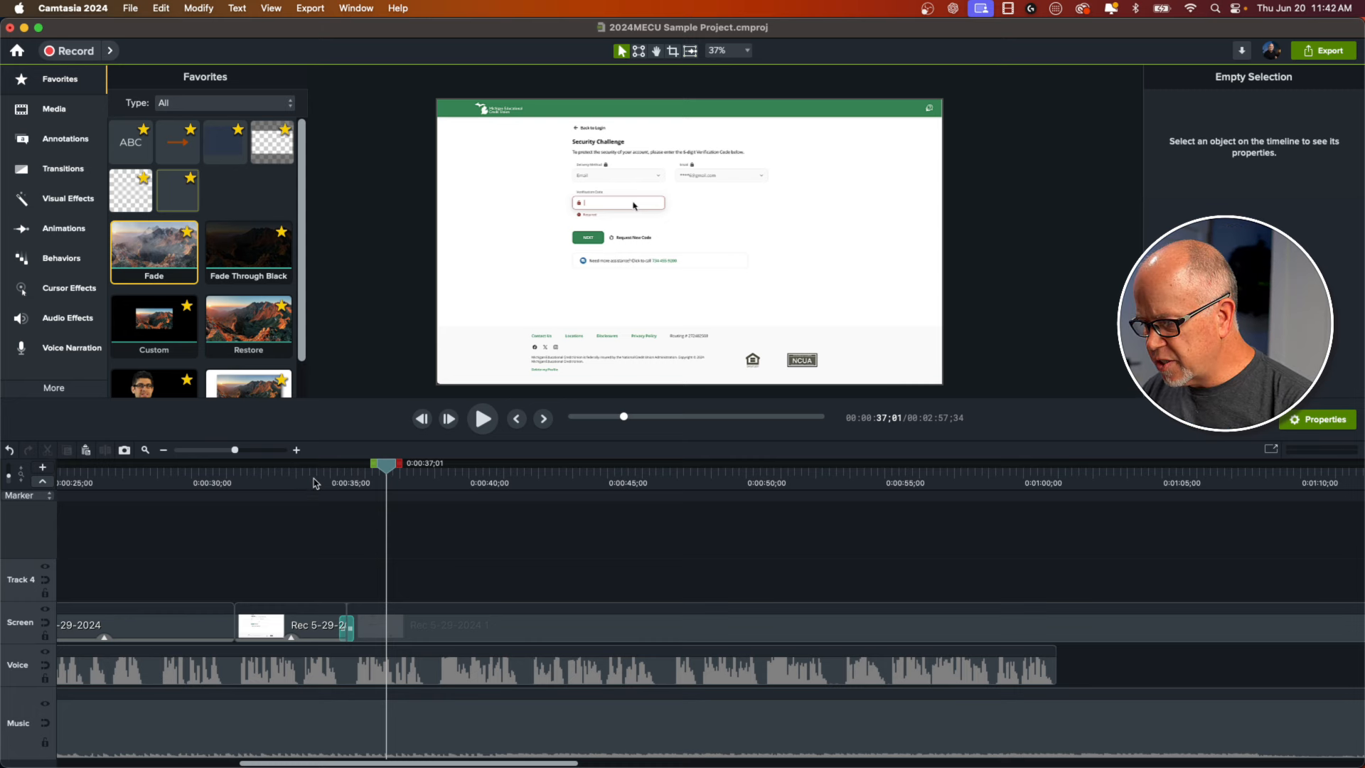
{"action": "left_click", "coordinate": [243, 481]}
{"action": "key", "text": "space"}
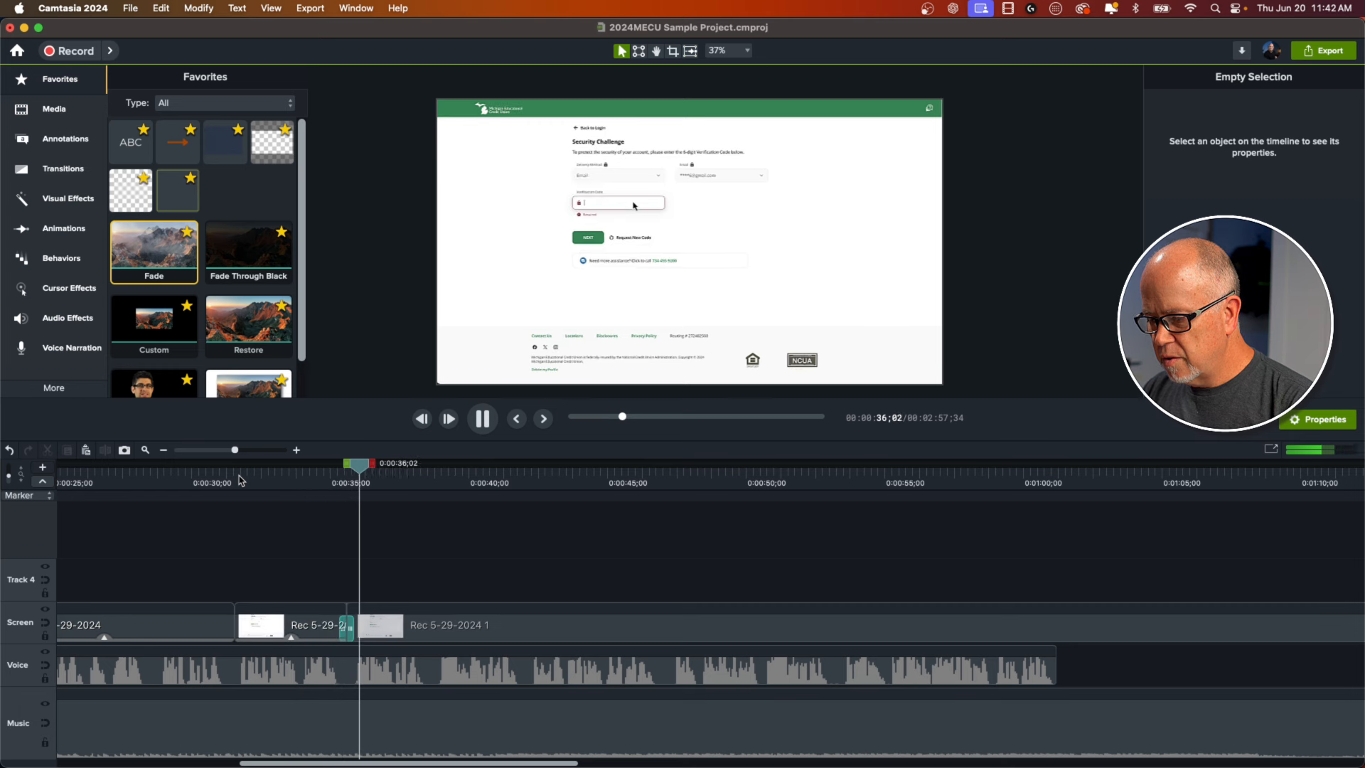
{"action": "key", "text": "space"}
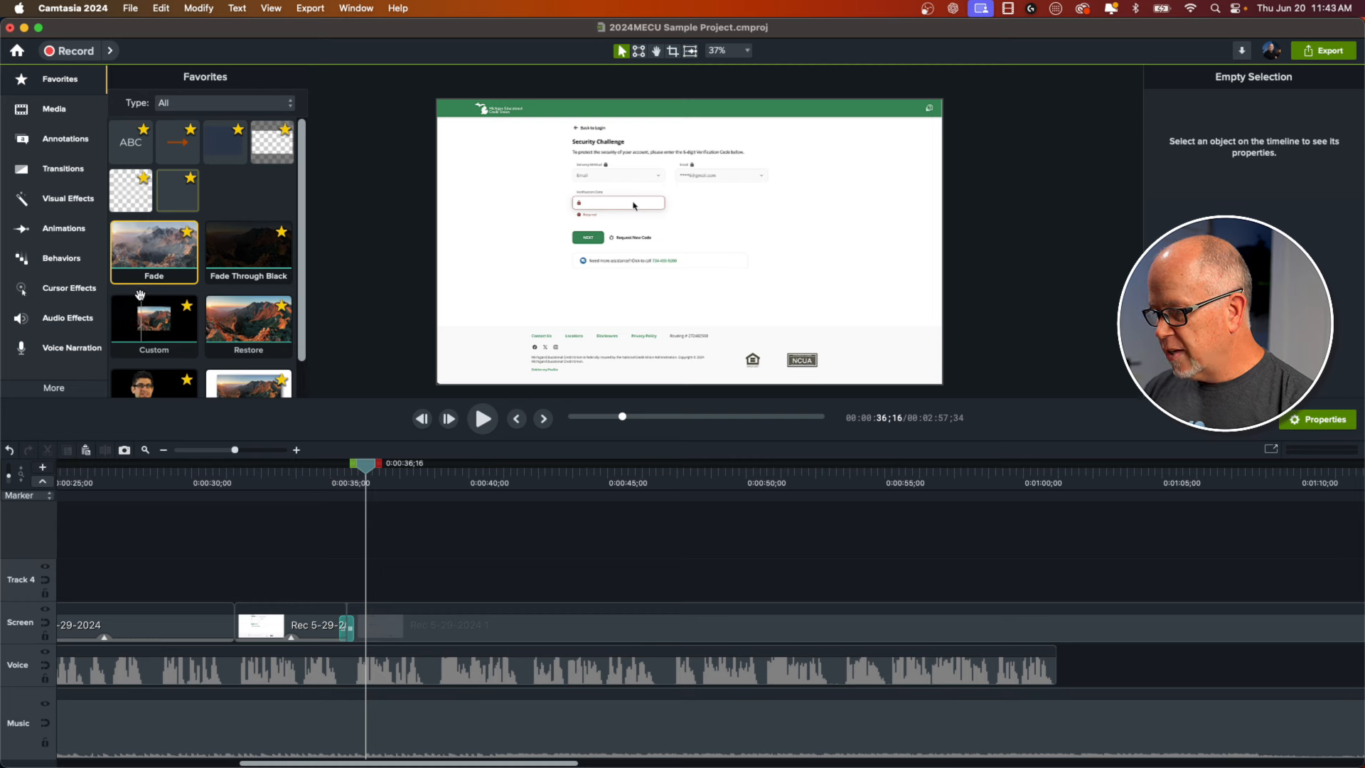
- Place the email screenshot image from the project media on Track 4, starting just before 34 seconds
{"action": "left_click", "coordinate": [55, 112]}
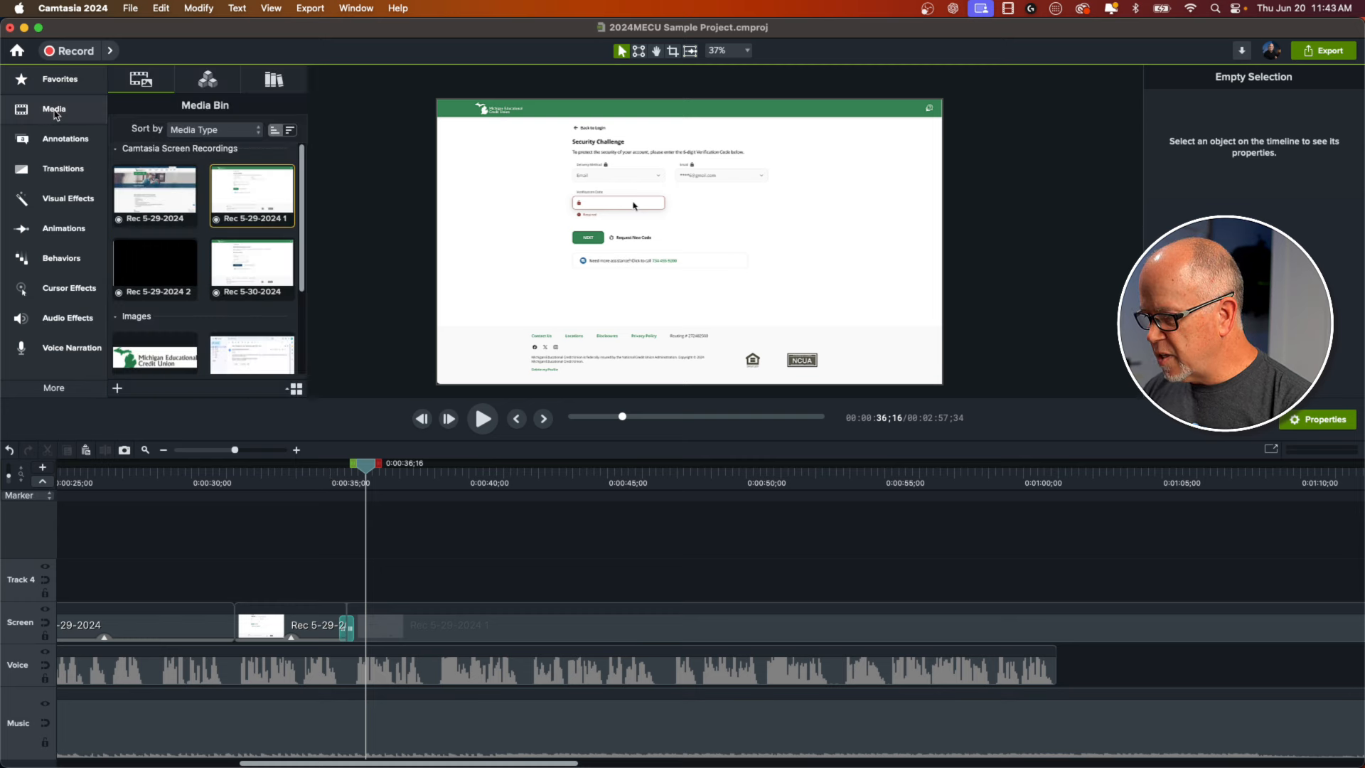
{"action": "scroll", "coordinate": [197, 293], "scroll_direction": "down", "scroll_amount": 2}
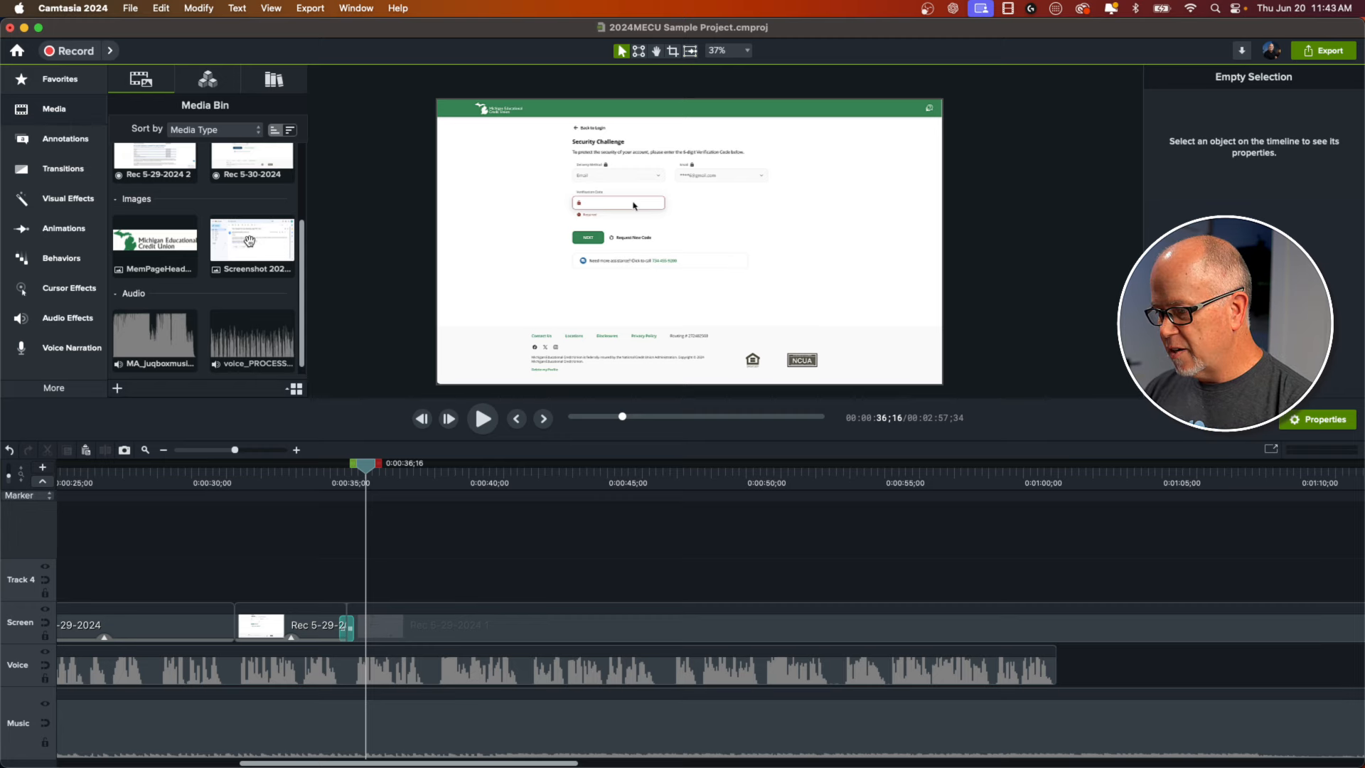
{"action": "left_click_drag", "start_coordinate": [251, 245], "coordinate": [300, 588]}
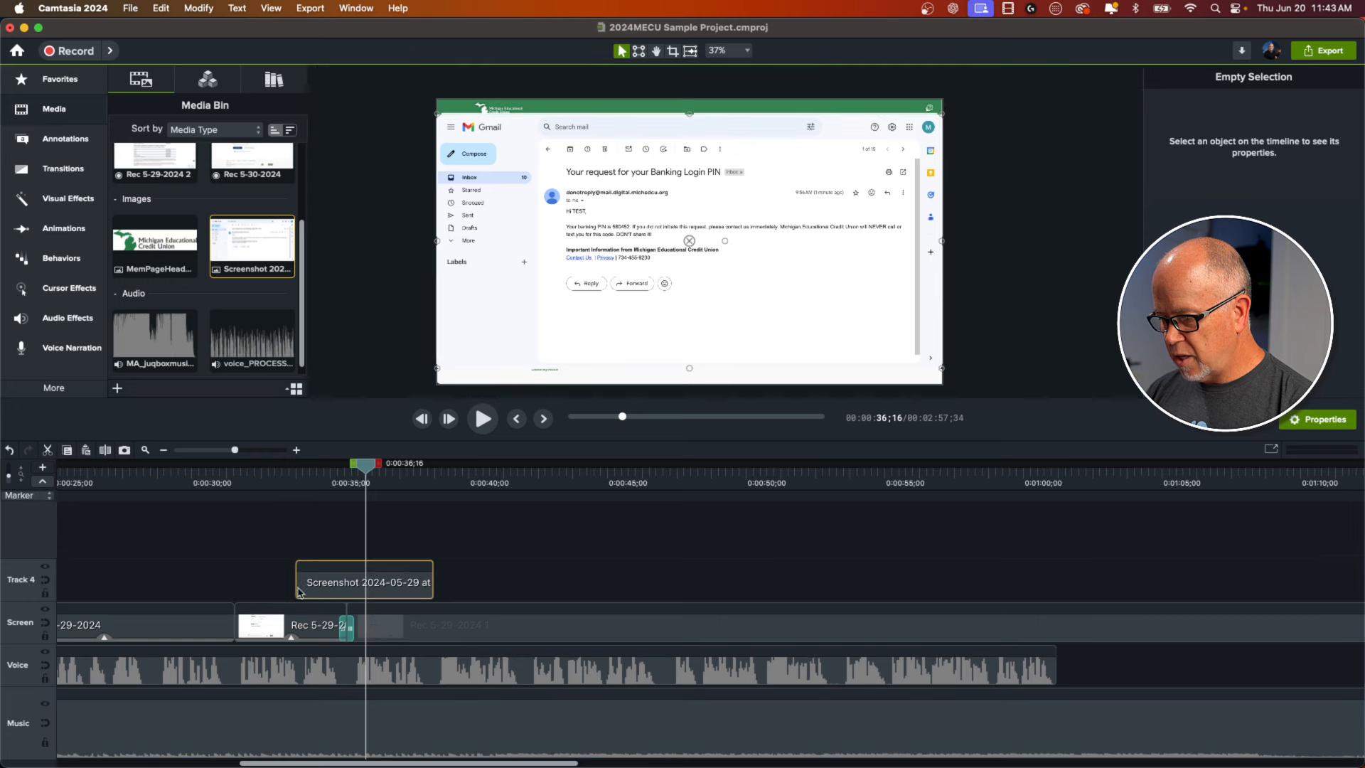
{"action": "mouse_move", "coordinate": [365, 472]}
{"action": "left_mouse_down"}
{"action": "mouse_move", "coordinate": [304, 478]}
{"action": "mouse_move", "coordinate": [354, 472]}
{"action": "left_mouse_up"}
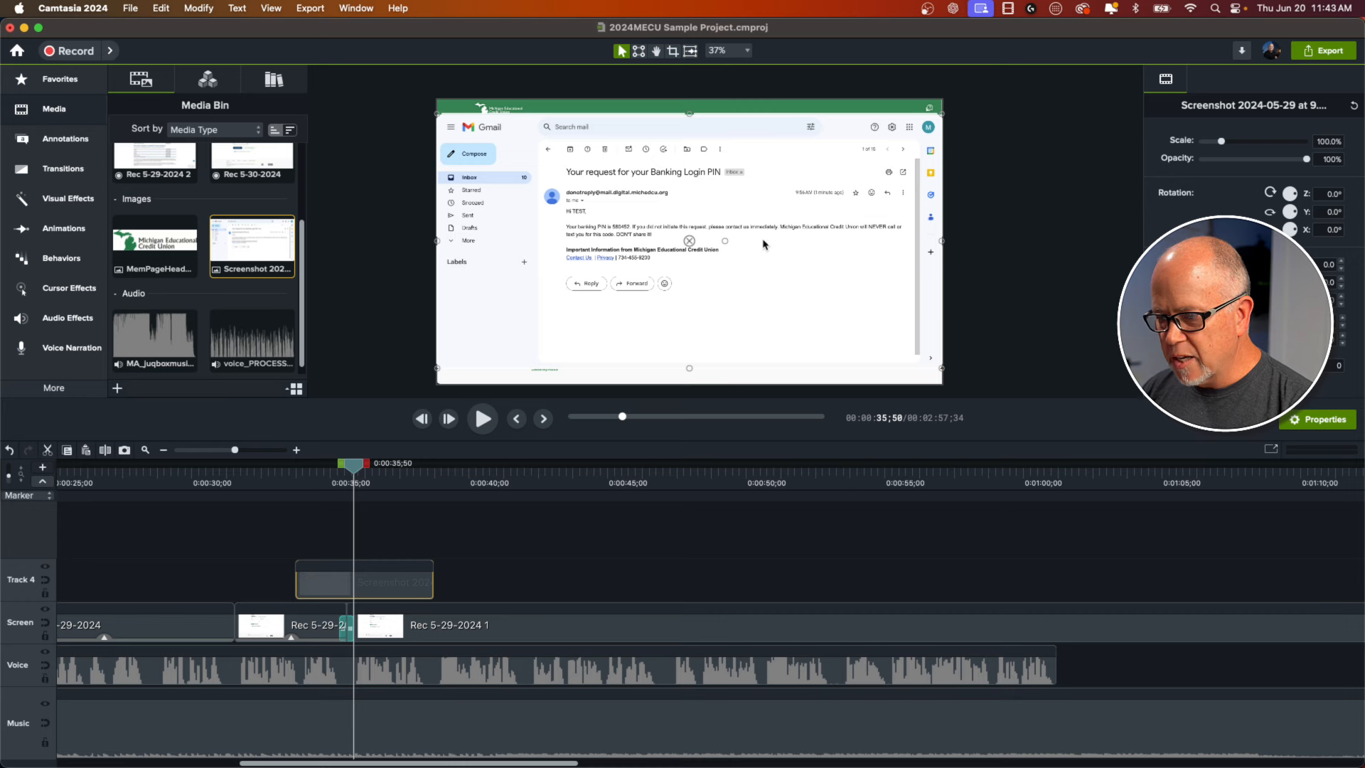
- Replay the narration leading into the email screenshot and shift the image earlier to start at 33;03
{"action": "left_click", "coordinate": [269, 487]}
{"action": "left_click", "coordinate": [250, 548]}
{"action": "key", "text": "space"}
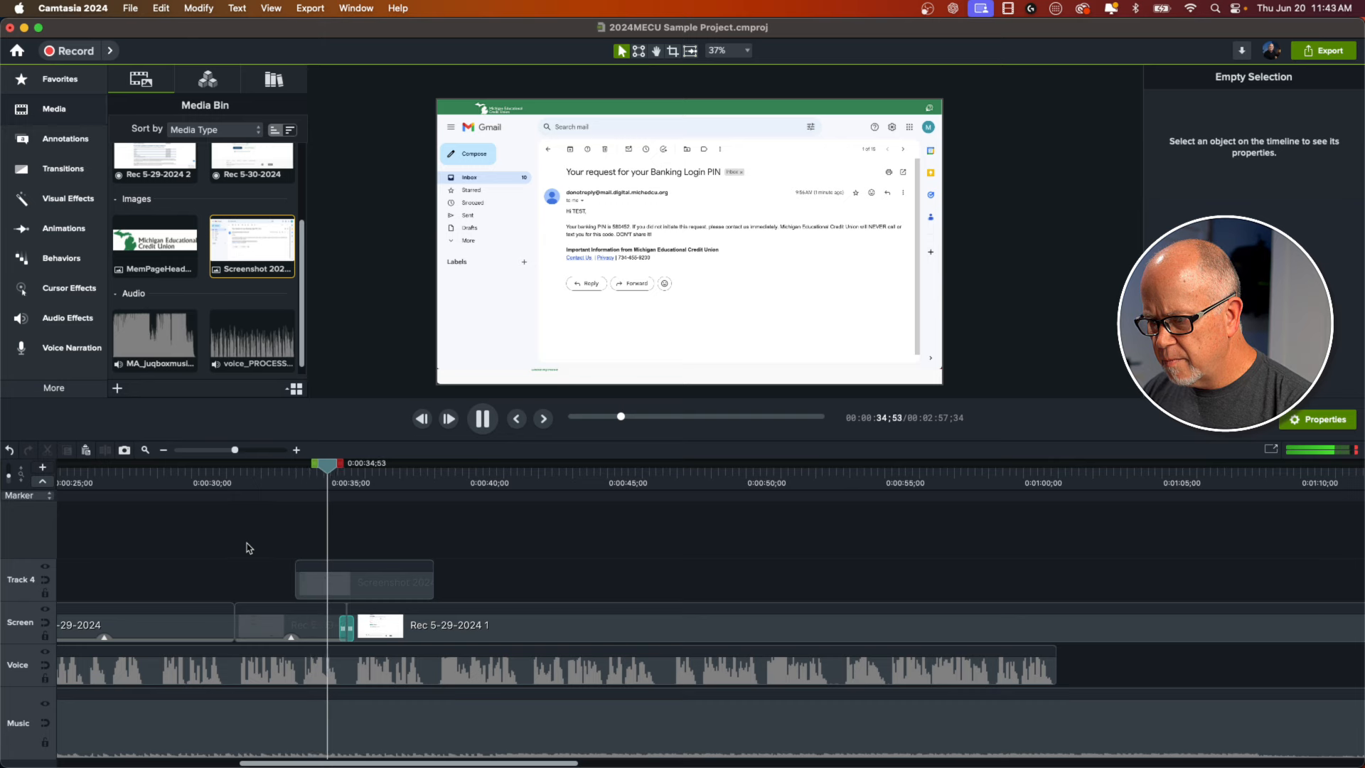
{"action": "key", "text": "space"}
{"action": "left_click_drag", "start_coordinate": [324, 590], "coordinate": [304, 590]}
- Replay the email narration up to 36;05 and shorten the screenshot on Track 4 to end just past that point
{"action": "left_click", "coordinate": [241, 487]}
{"action": "key", "text": "space"}
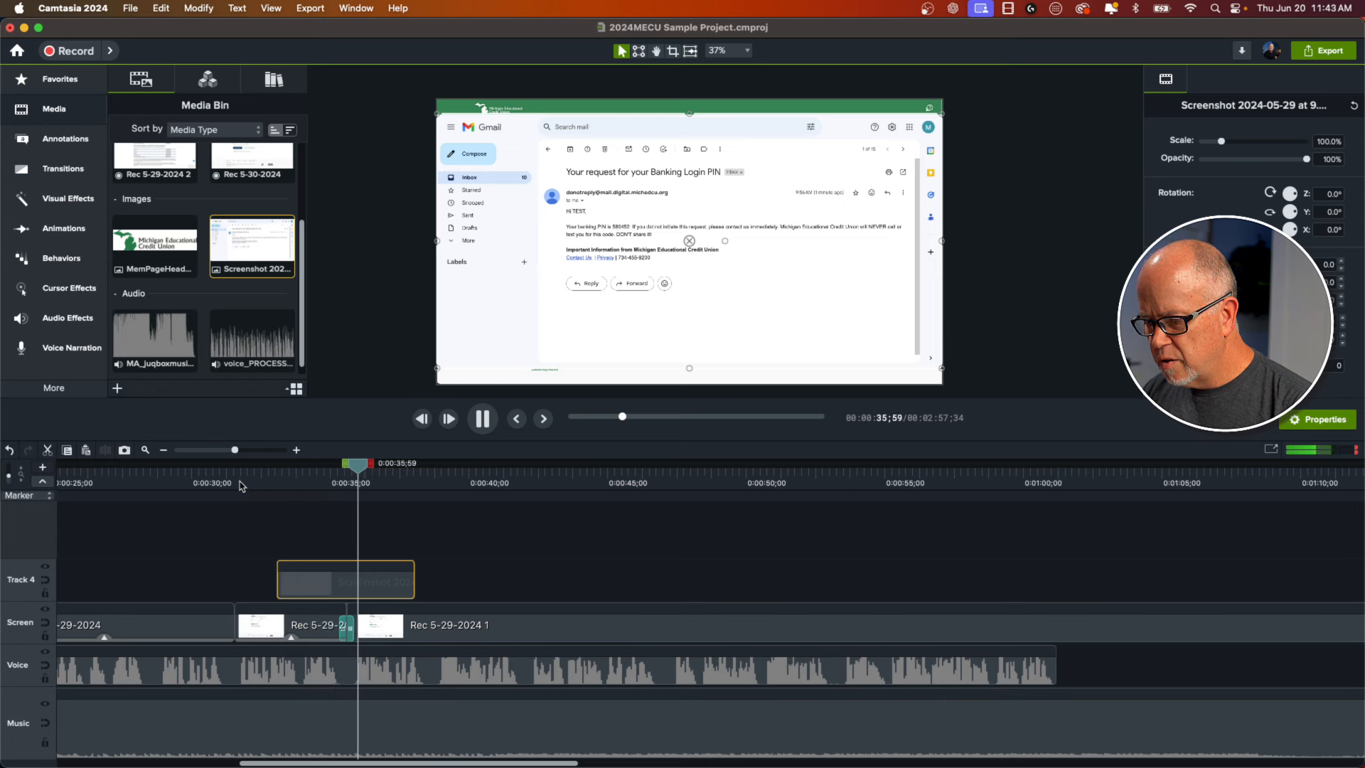
{"action": "key", "text": "space"}
{"action": "left_click_drag", "start_coordinate": [414, 582], "coordinate": [371, 582]}
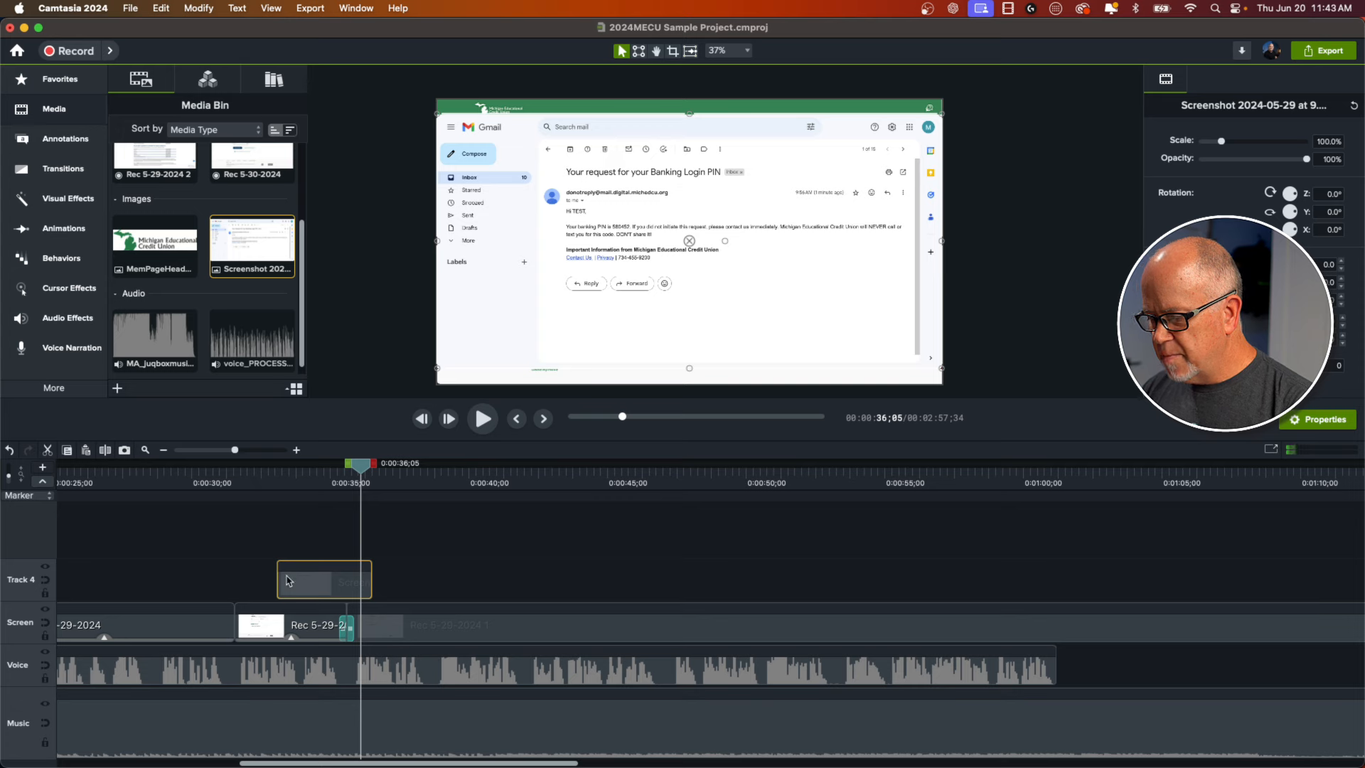
- Go to the start of the email screenshot, move it up to a new Track 5, and scale it to 91.6%
{"action": "key", "text": "ctrl+comma"}
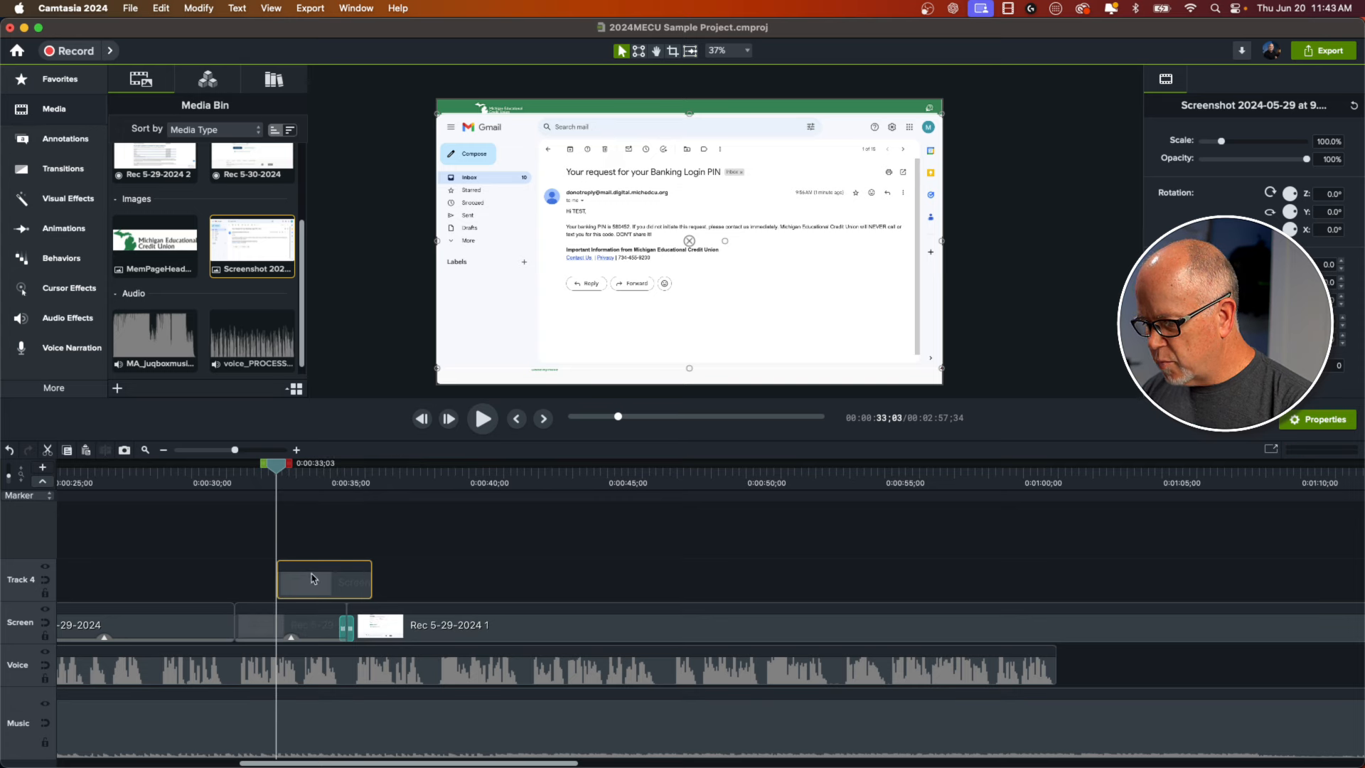
{"action": "left_click_drag", "start_coordinate": [313, 578], "coordinate": [317, 536]}
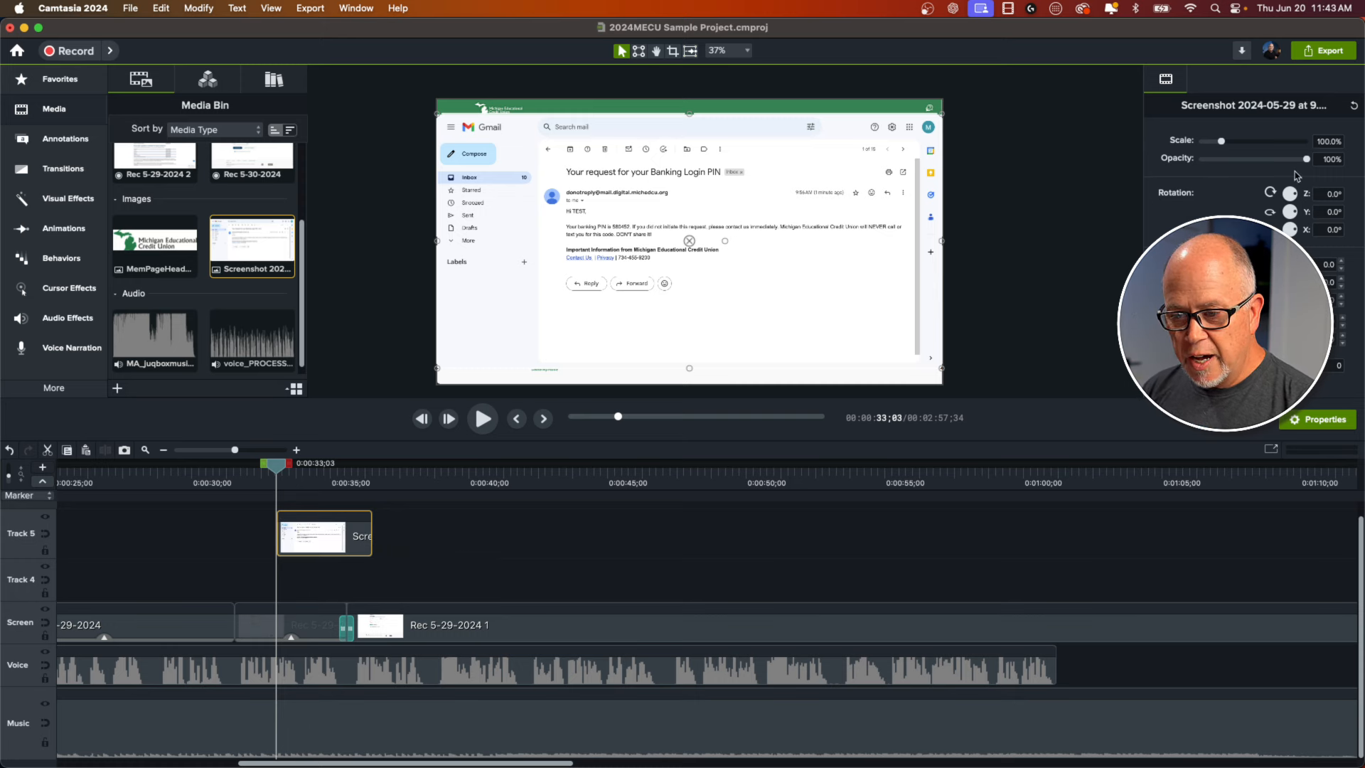
{"action": "left_click_drag", "start_coordinate": [1221, 145], "coordinate": [1219, 146]}
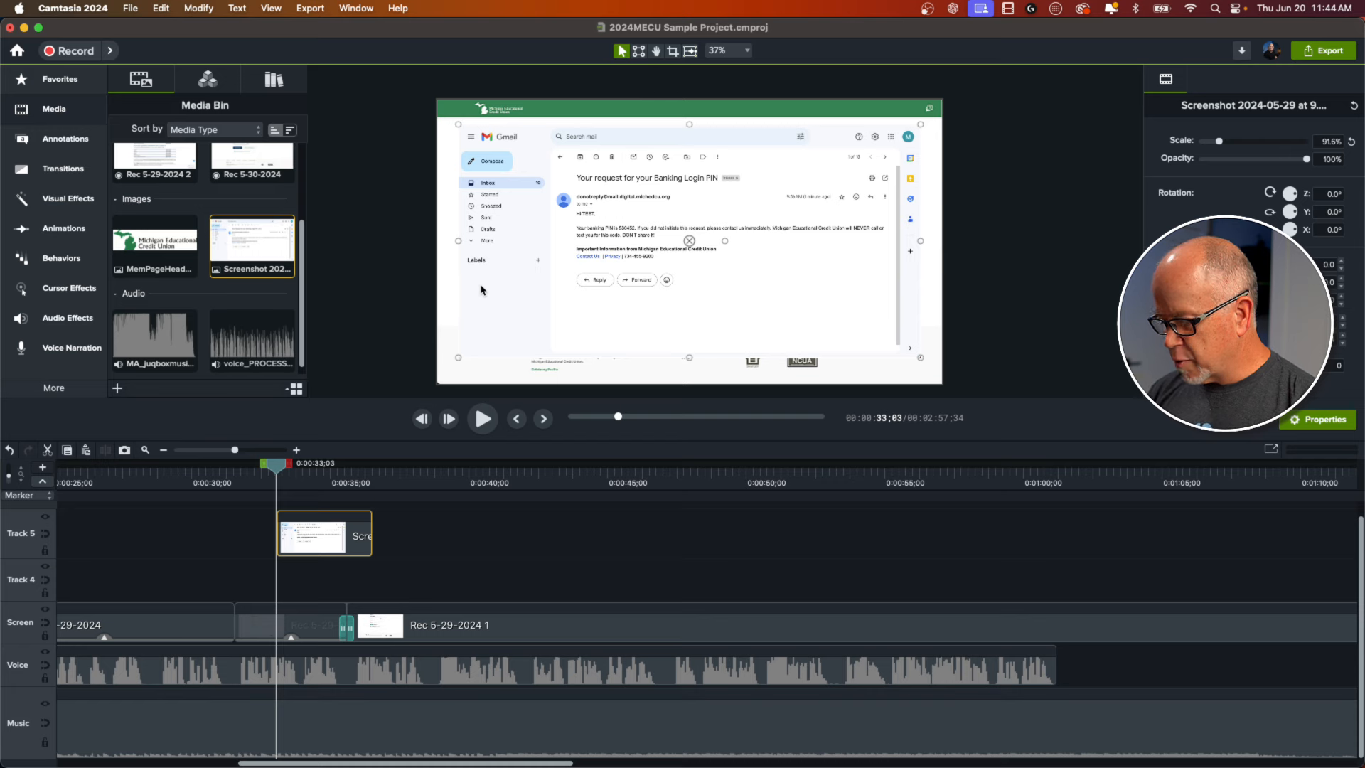
- Crop the email screenshot on the canvas to just the message content and centre it at 100% scale
{"action": "key", "text": "alt"}
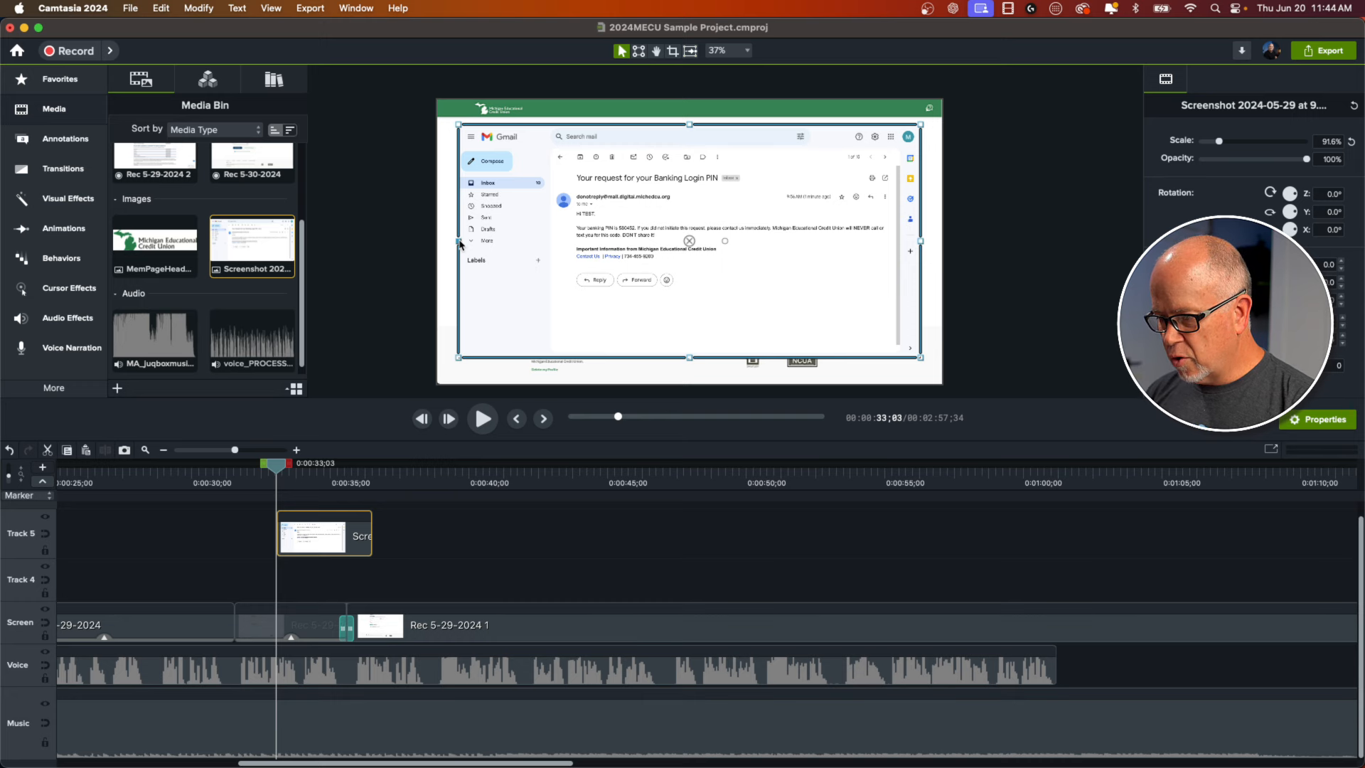
{"action": "left_click_drag", "start_coordinate": [461, 244], "coordinate": [551, 257]}
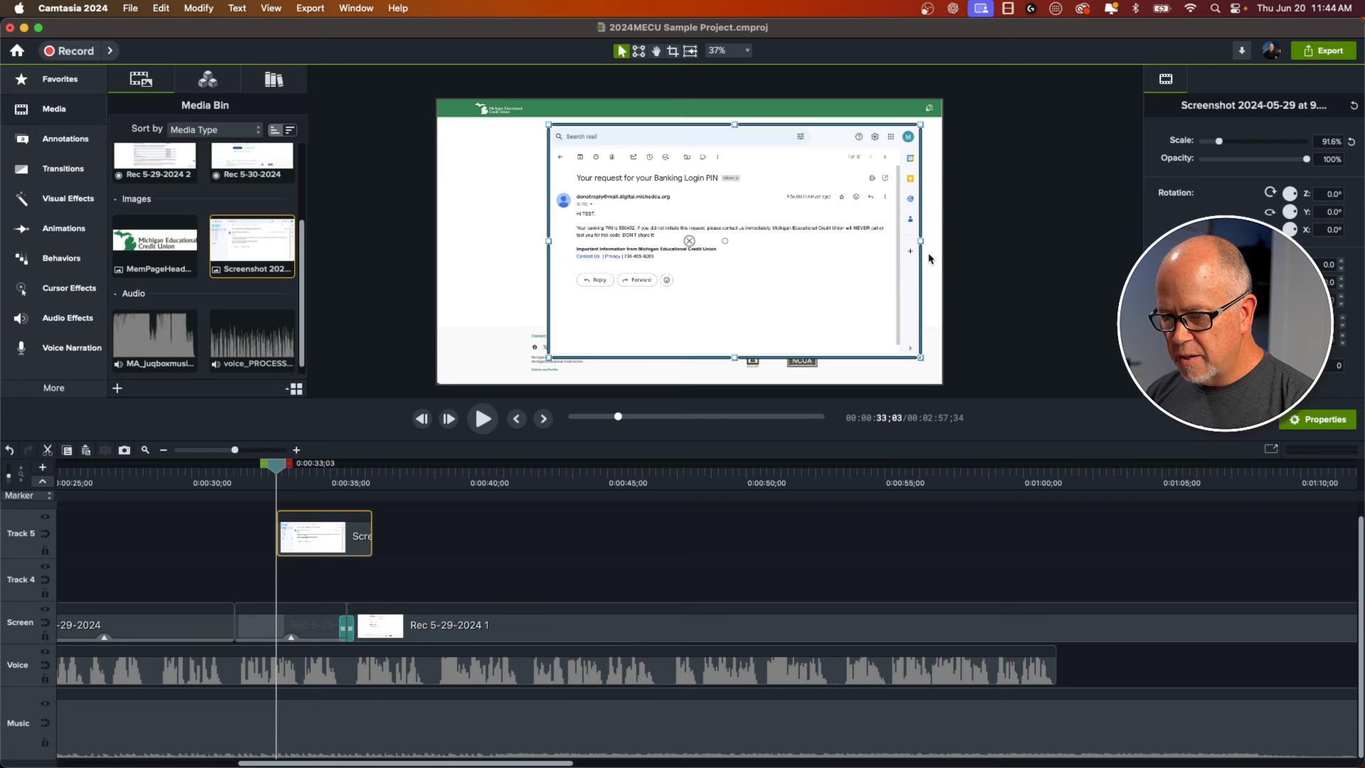
{"action": "left_click_drag", "start_coordinate": [921, 244], "coordinate": [899, 249]}
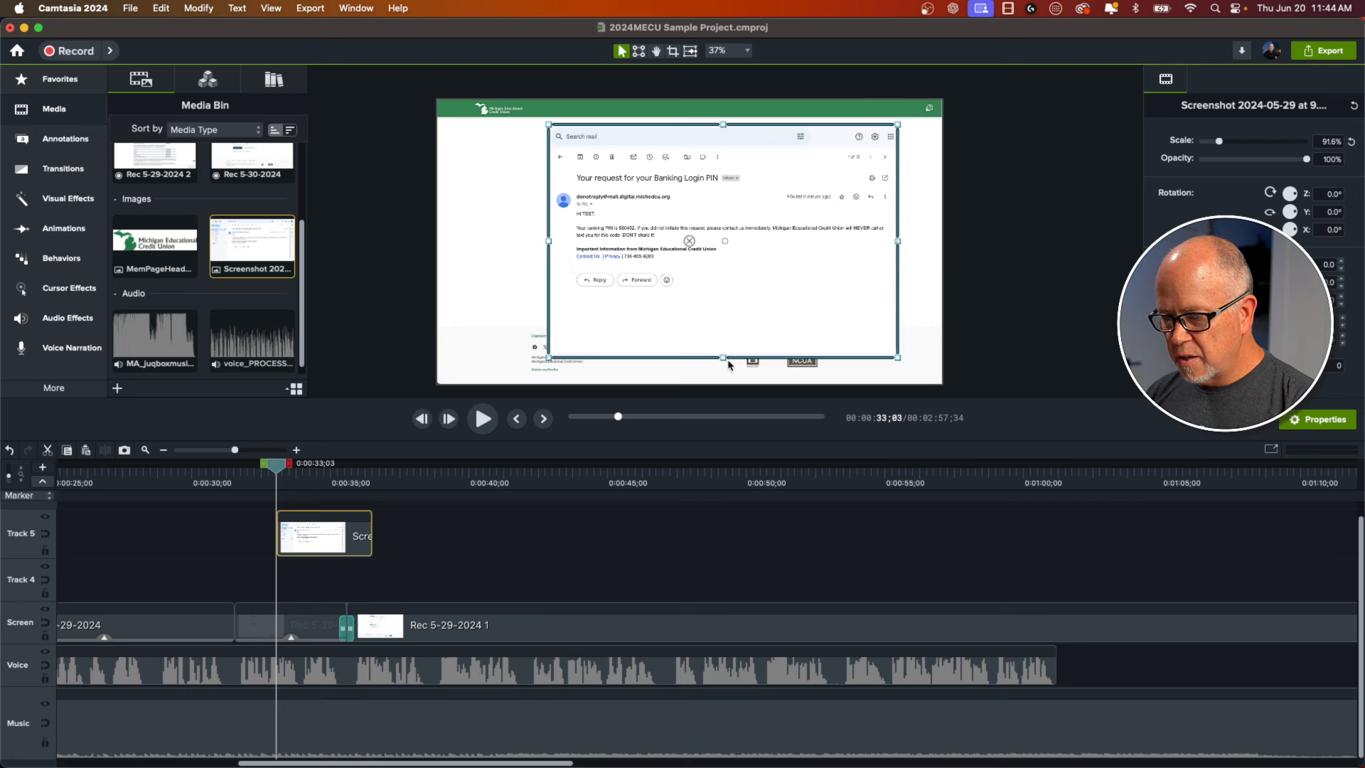
{"action": "left_click_drag", "start_coordinate": [724, 362], "coordinate": [723, 316]}
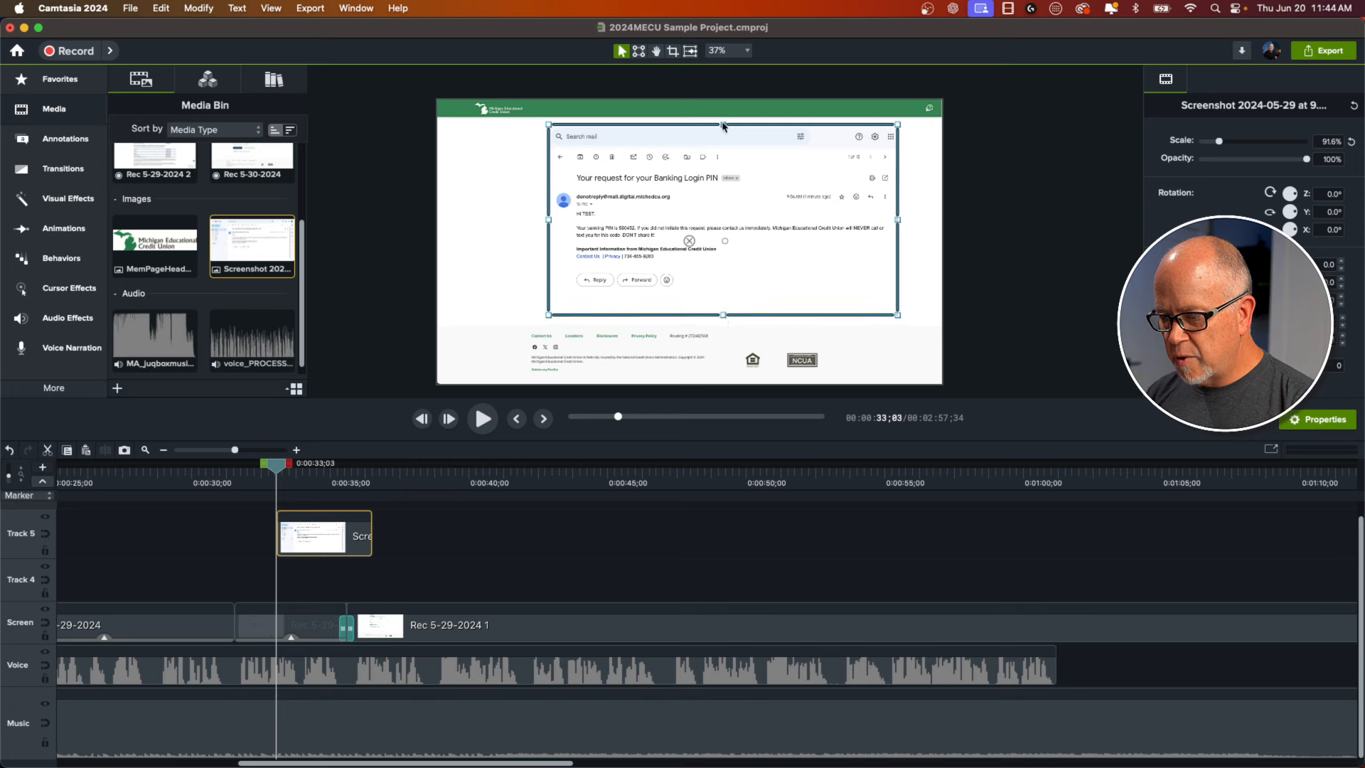
{"action": "left_click_drag", "start_coordinate": [723, 126], "coordinate": [725, 163]}
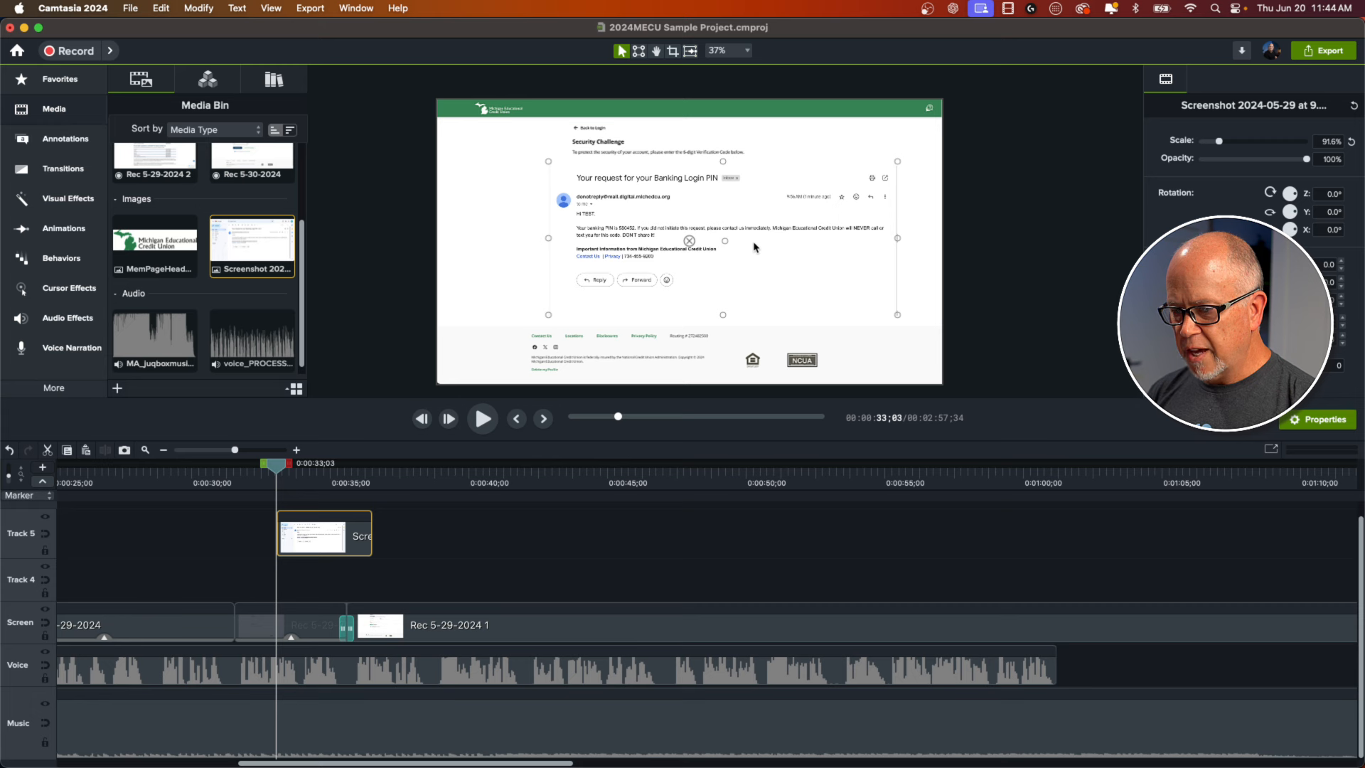
{"action": "key", "text": "alt"}
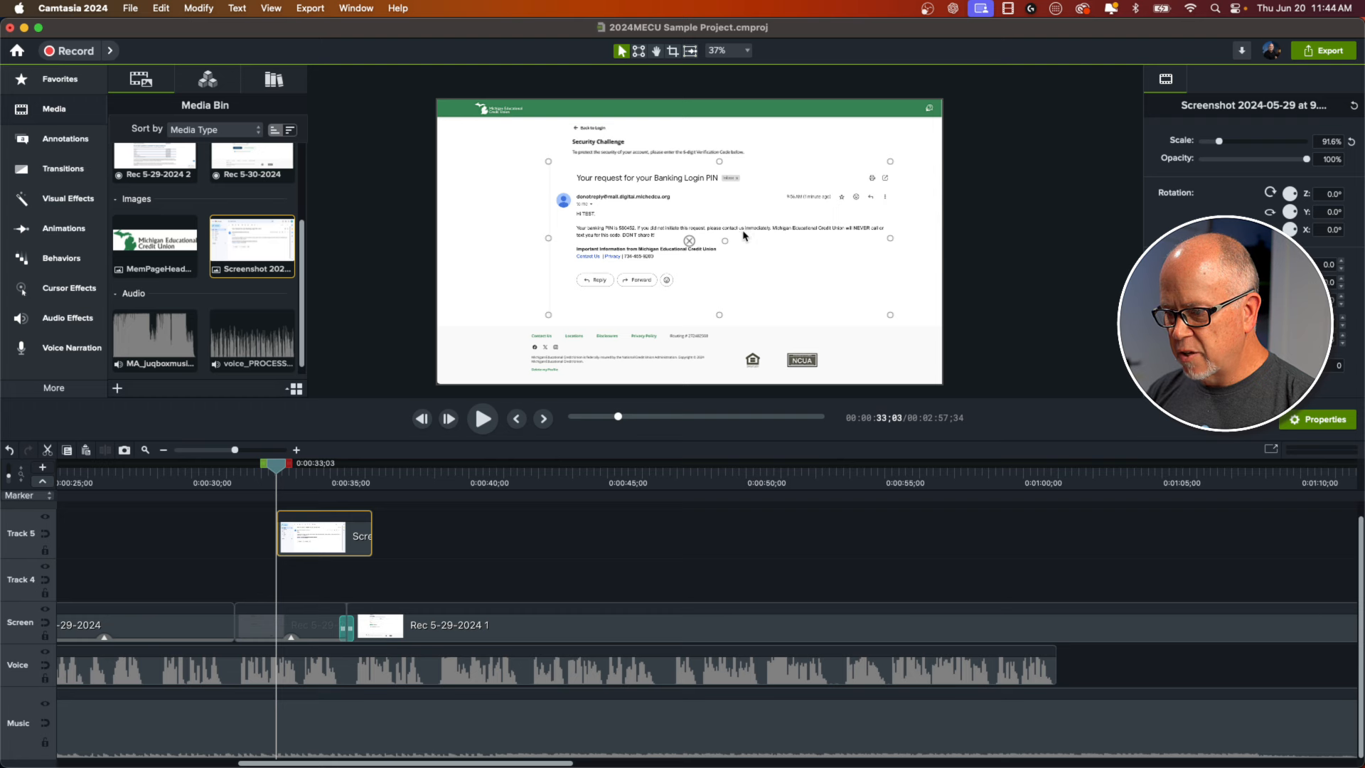
{"action": "left_click_drag", "start_coordinate": [745, 235], "coordinate": [707, 238]}
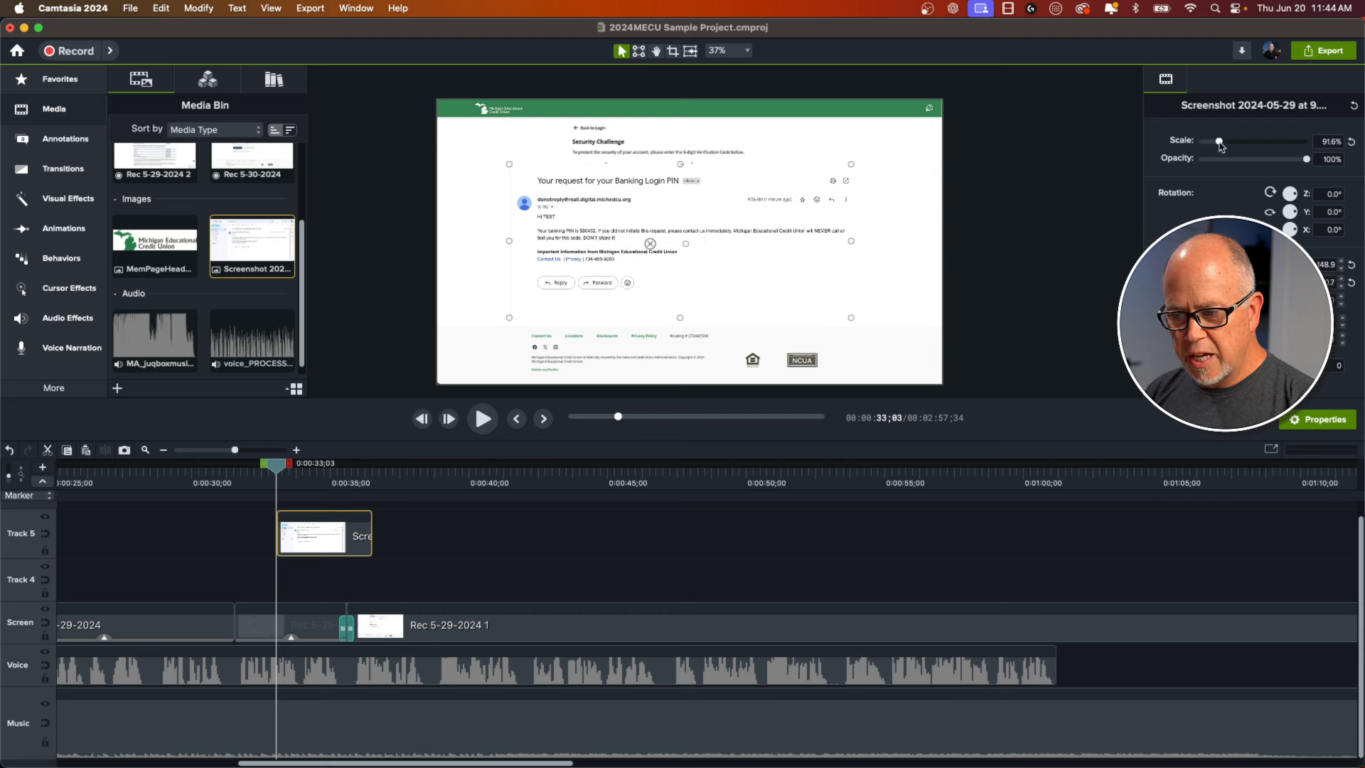
{"action": "left_click_drag", "start_coordinate": [1219, 141], "coordinate": [1221, 142]}
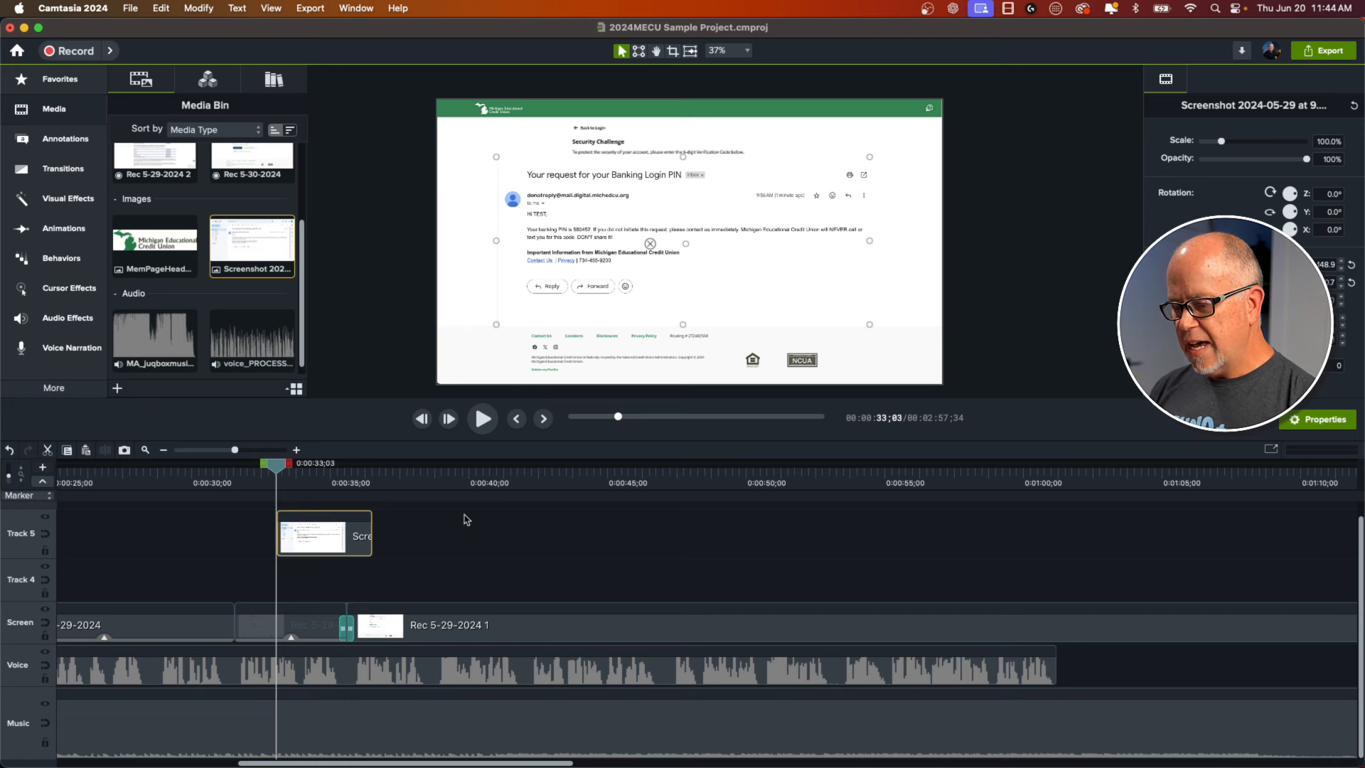
- Add the favorited dark blue rectangle shape to Track 4 beneath the email screenshot, starting at 33;03
{"action": "left_click", "coordinate": [55, 140]}
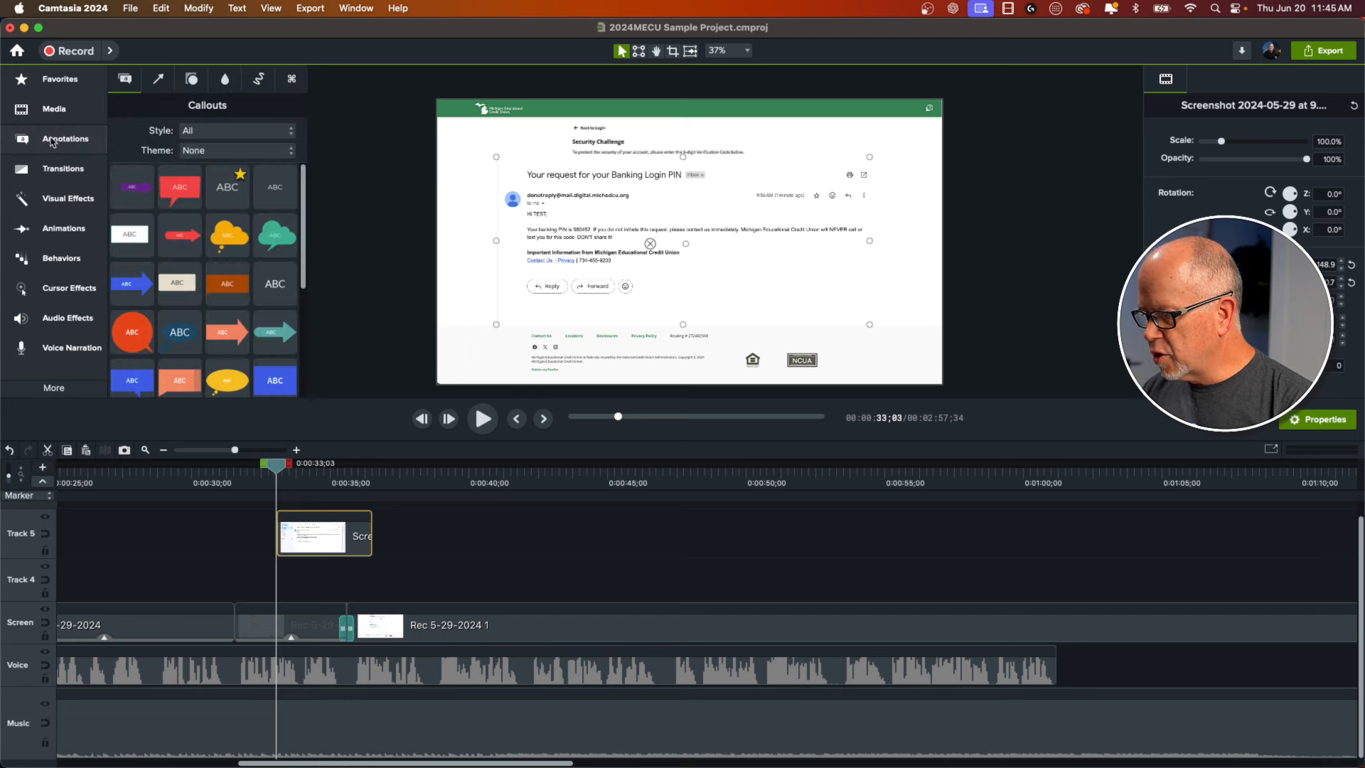
{"action": "left_click", "coordinate": [193, 79]}
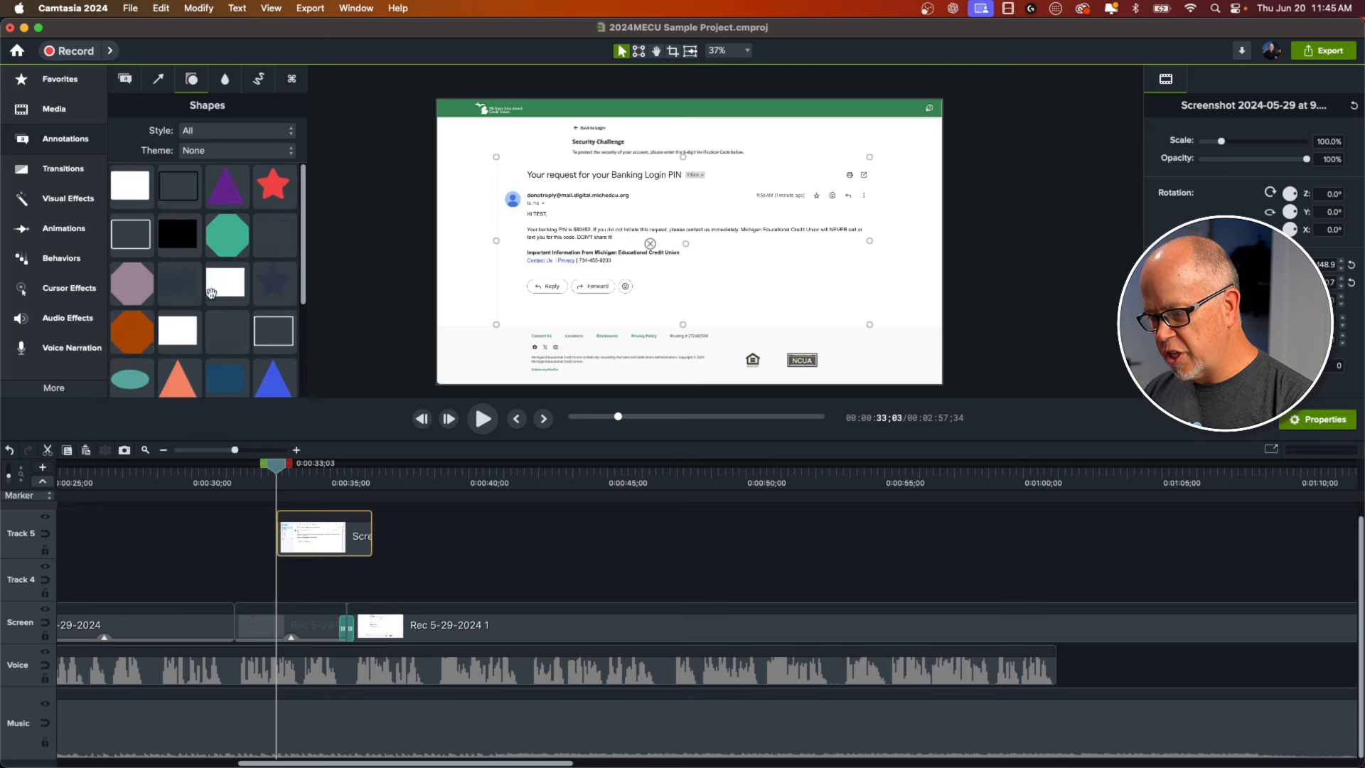
{"action": "scroll", "coordinate": [210, 313], "scroll_direction": "down", "scroll_amount": 5}
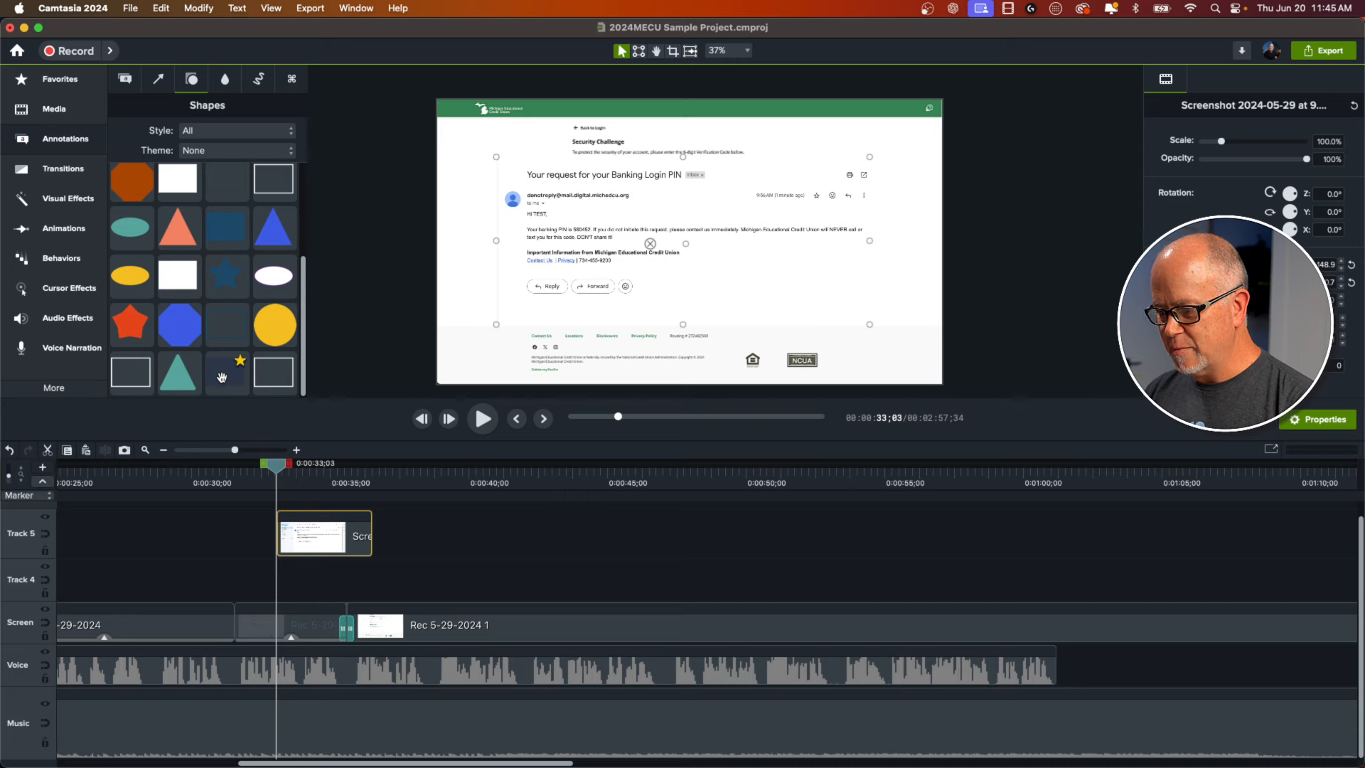
{"action": "left_click_drag", "start_coordinate": [222, 375], "coordinate": [285, 640]}
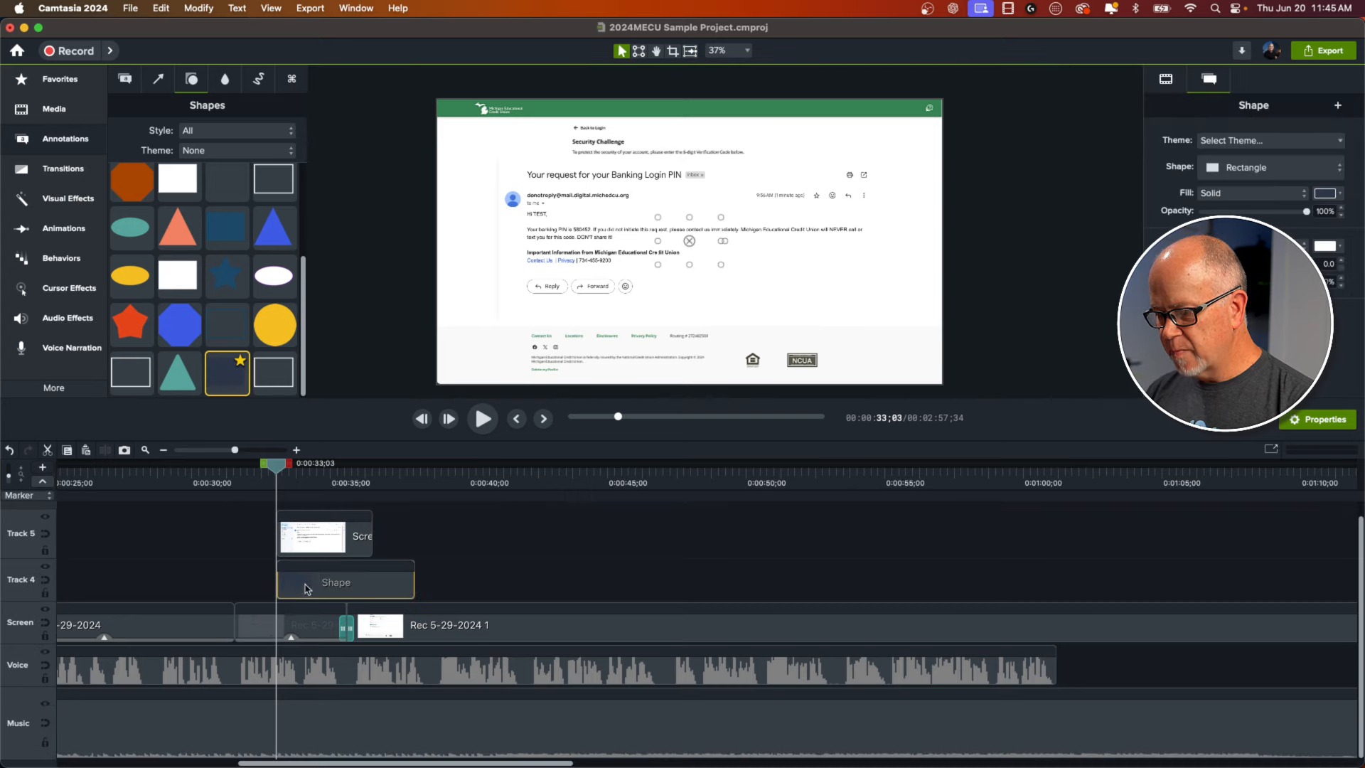
- Enable canvas snapping and stretch the rectangle shape to cover the entire canvas
{"action": "left_click", "coordinate": [311, 475]}
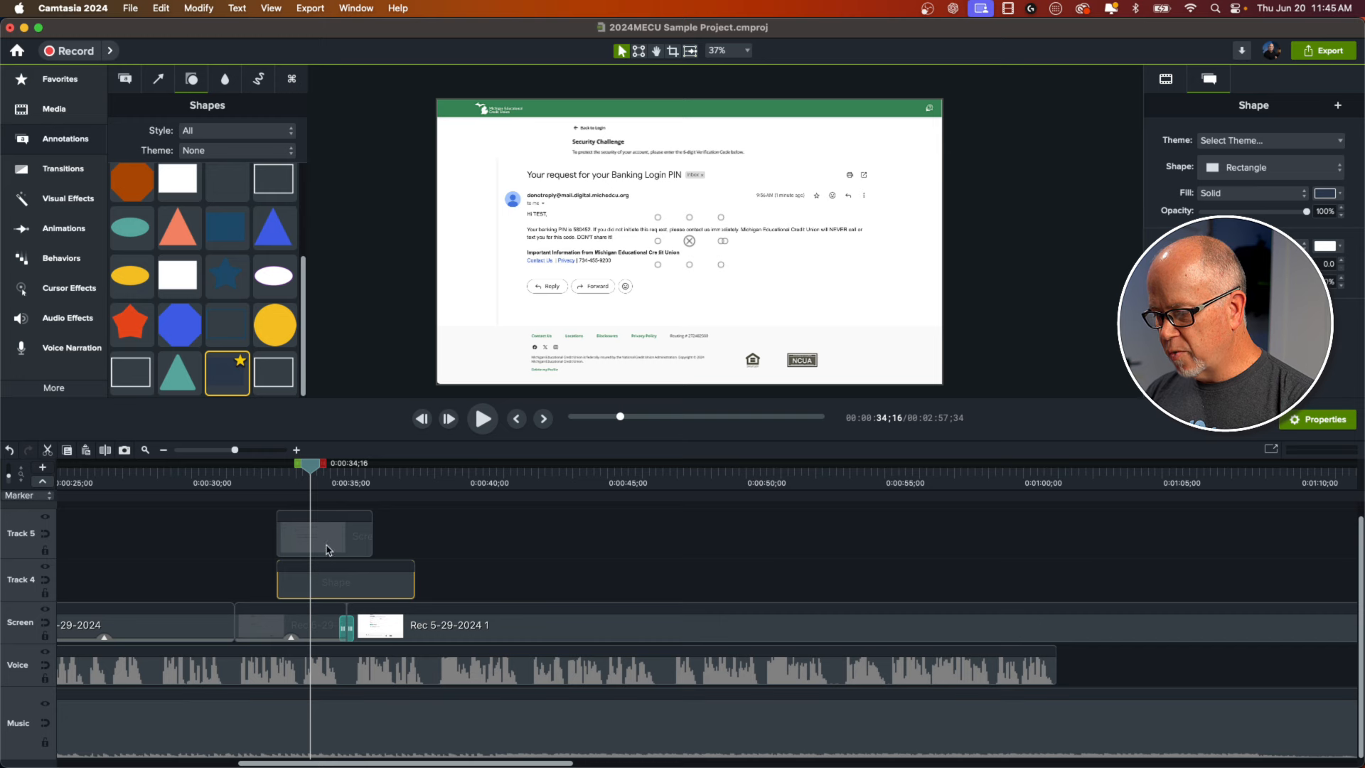
{"action": "left_click", "coordinate": [324, 542]}
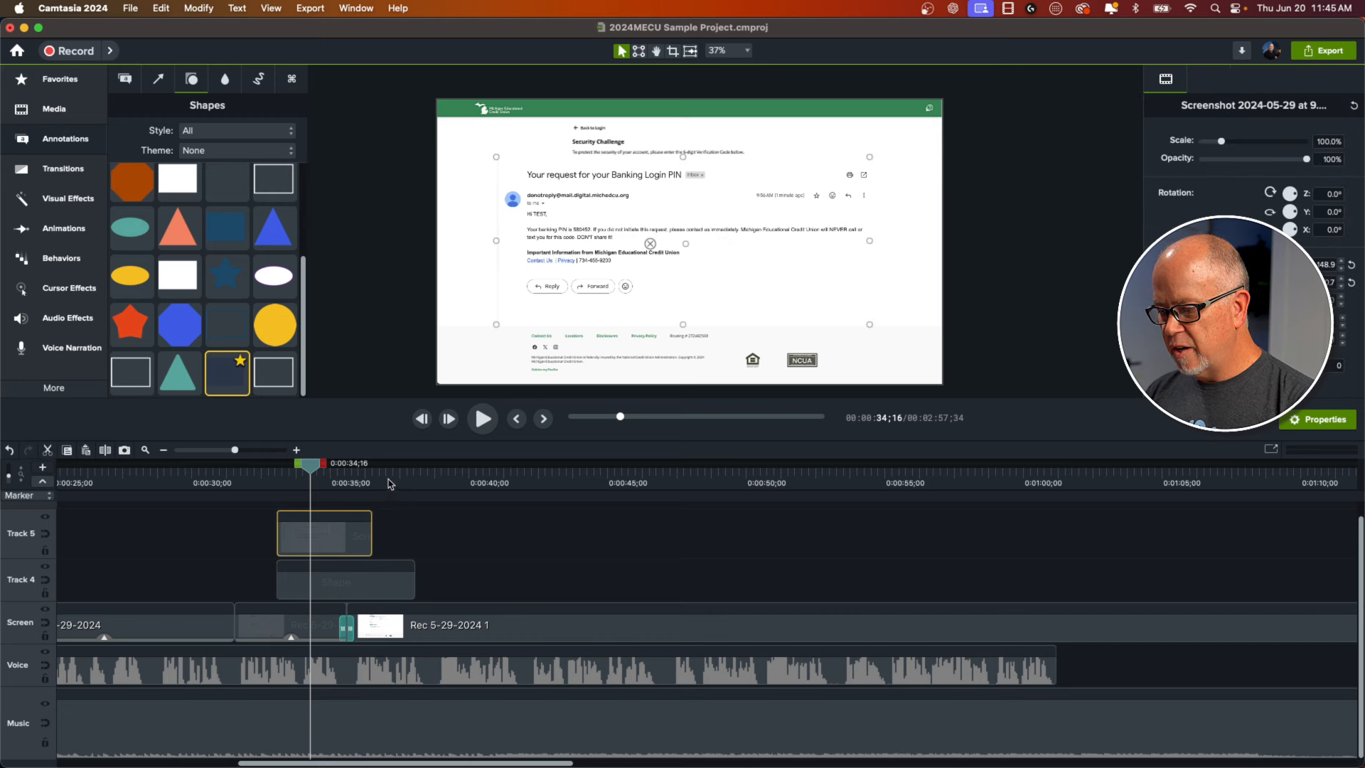
{"action": "left_click", "coordinate": [388, 480]}
{"action": "left_click", "coordinate": [376, 586]}
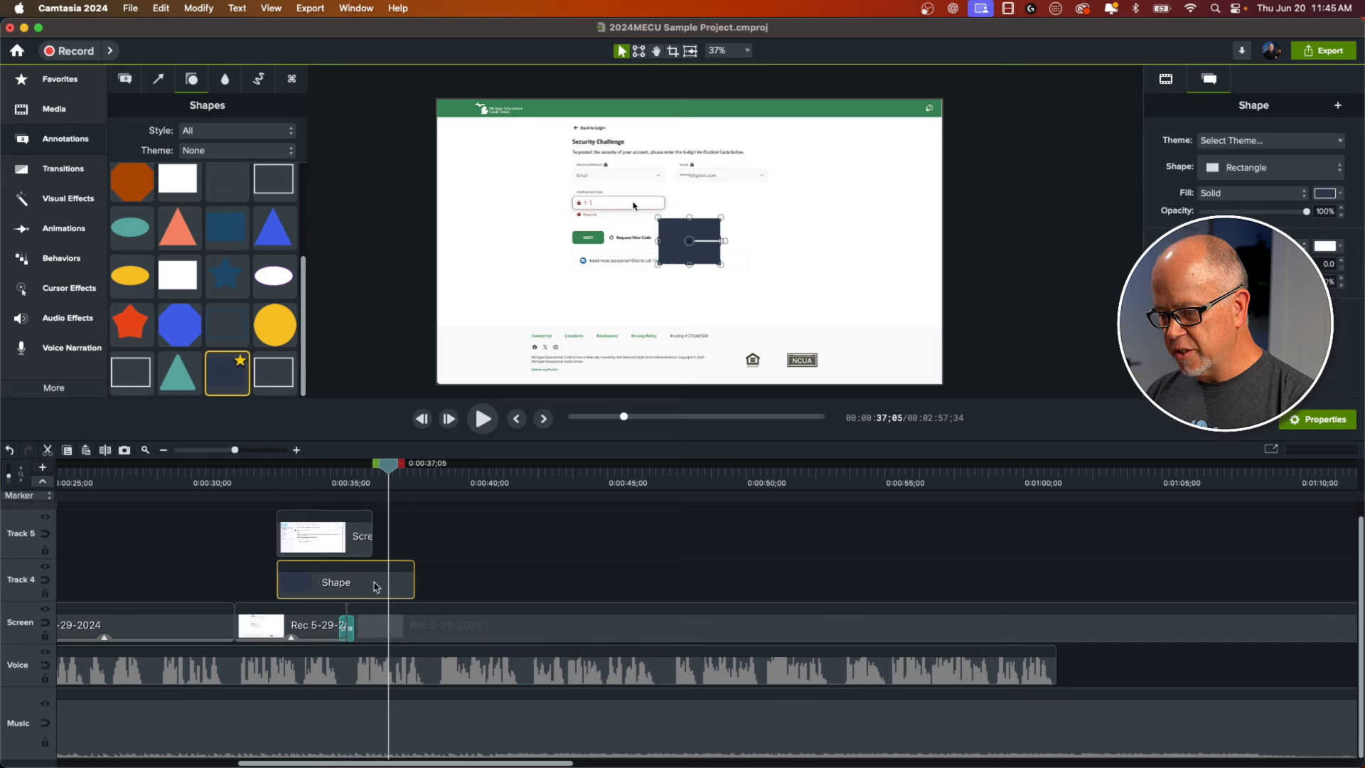
{"action": "left_click_drag", "start_coordinate": [675, 241], "coordinate": [442, 116]}
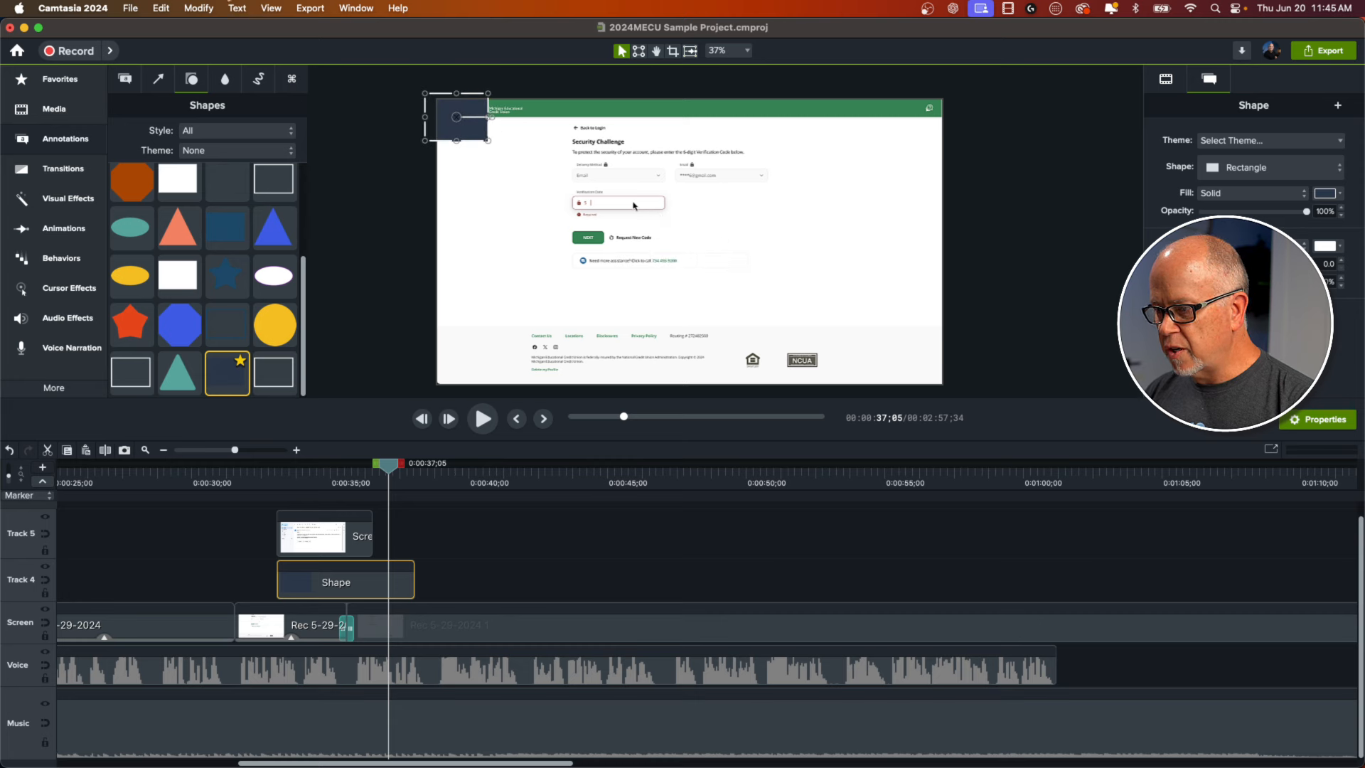
{"action": "left_click", "coordinate": [271, 8]}
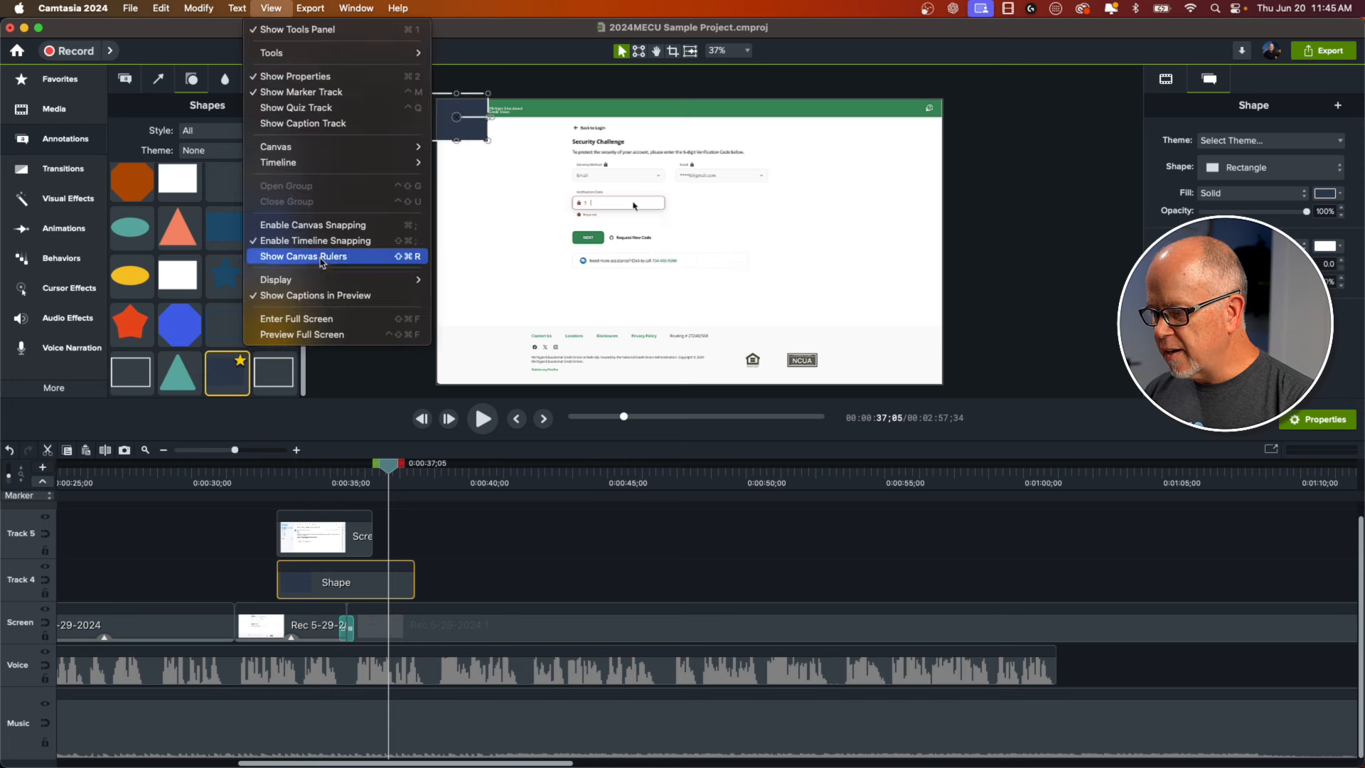
{"action": "left_click", "coordinate": [315, 224]}
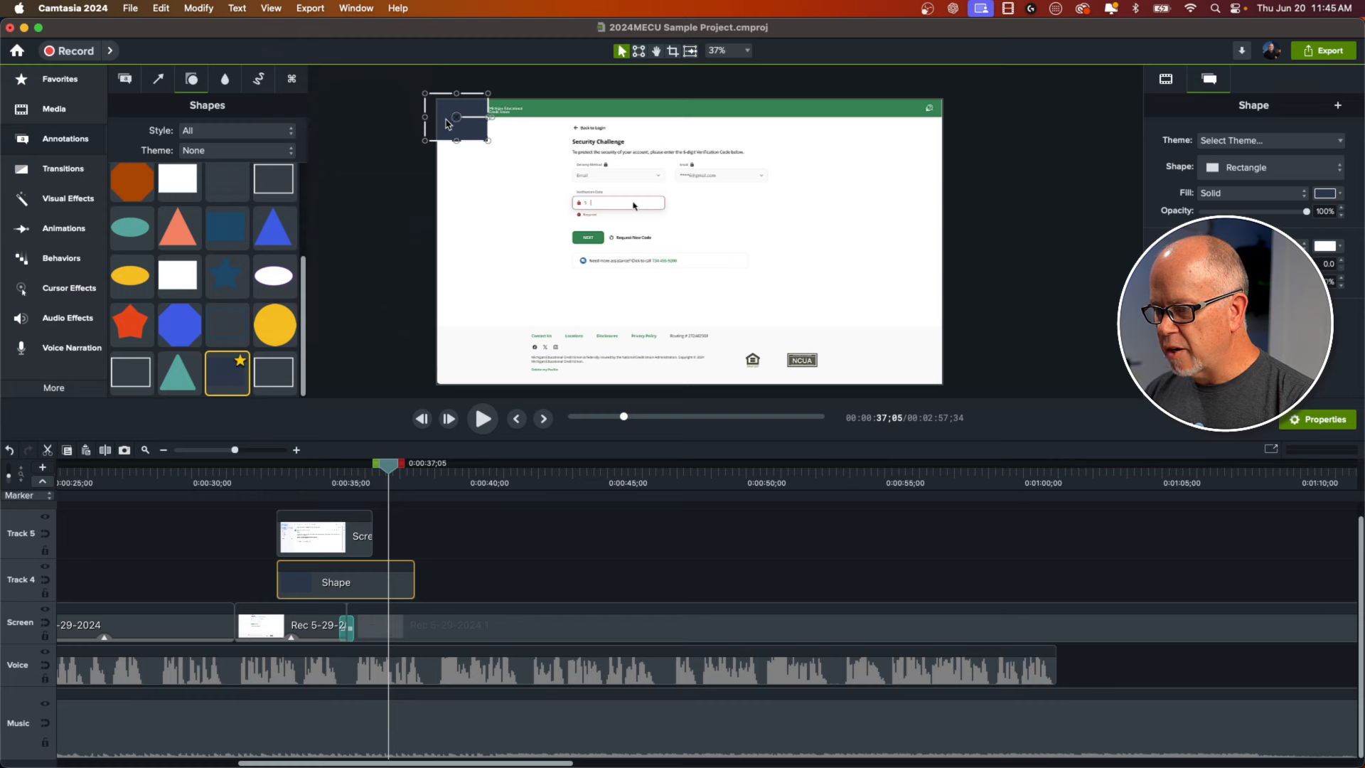
{"action": "left_click_drag", "start_coordinate": [450, 131], "coordinate": [944, 385]}
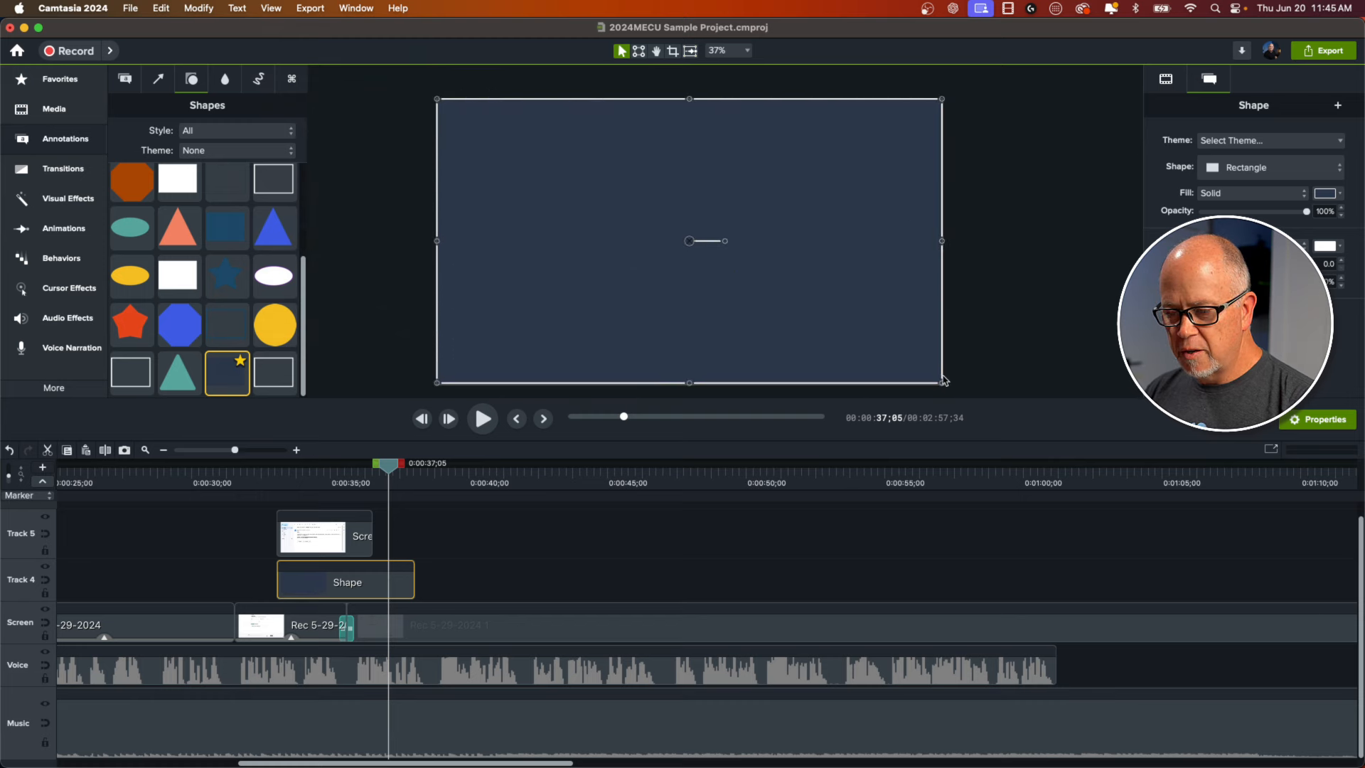
- Set the rectangle's fill to black with 75% opacity
{"action": "left_click", "coordinate": [1324, 193]}
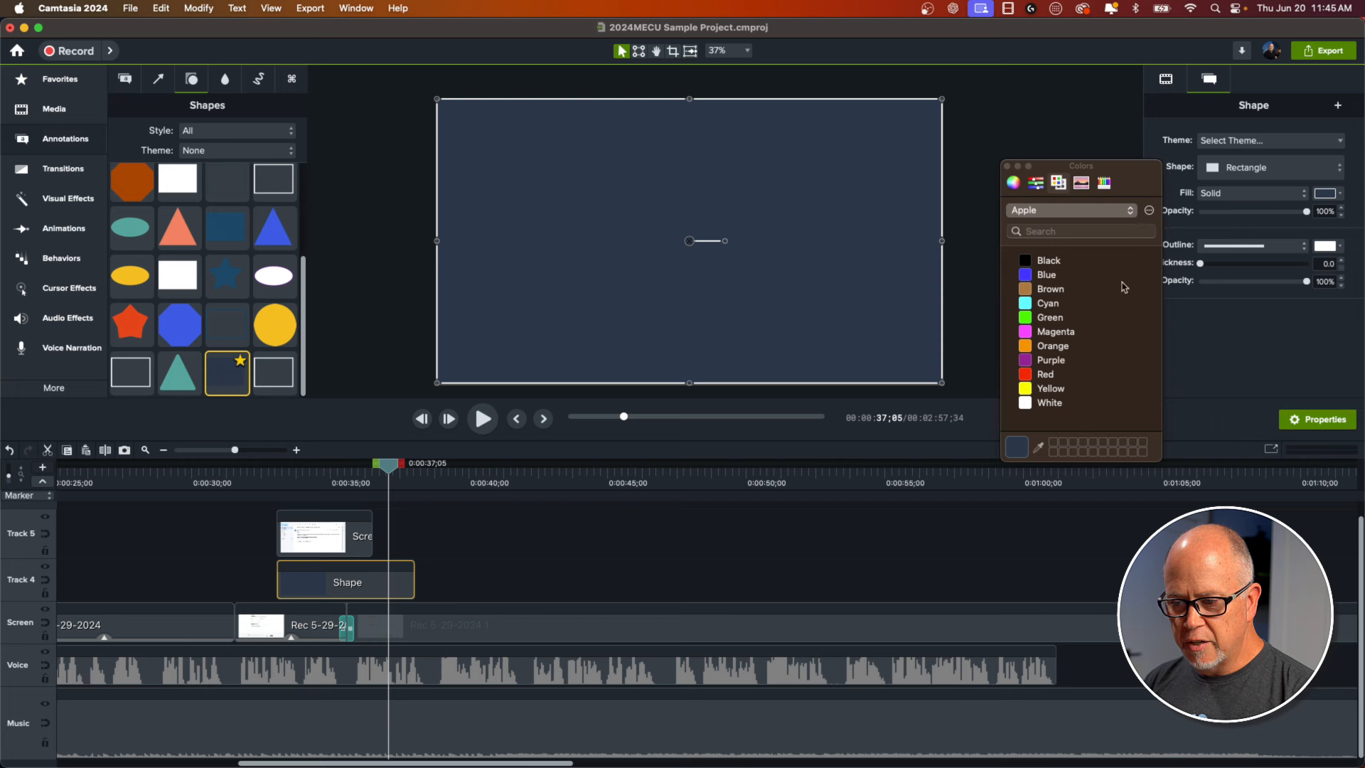
{"action": "left_click", "coordinate": [1041, 263]}
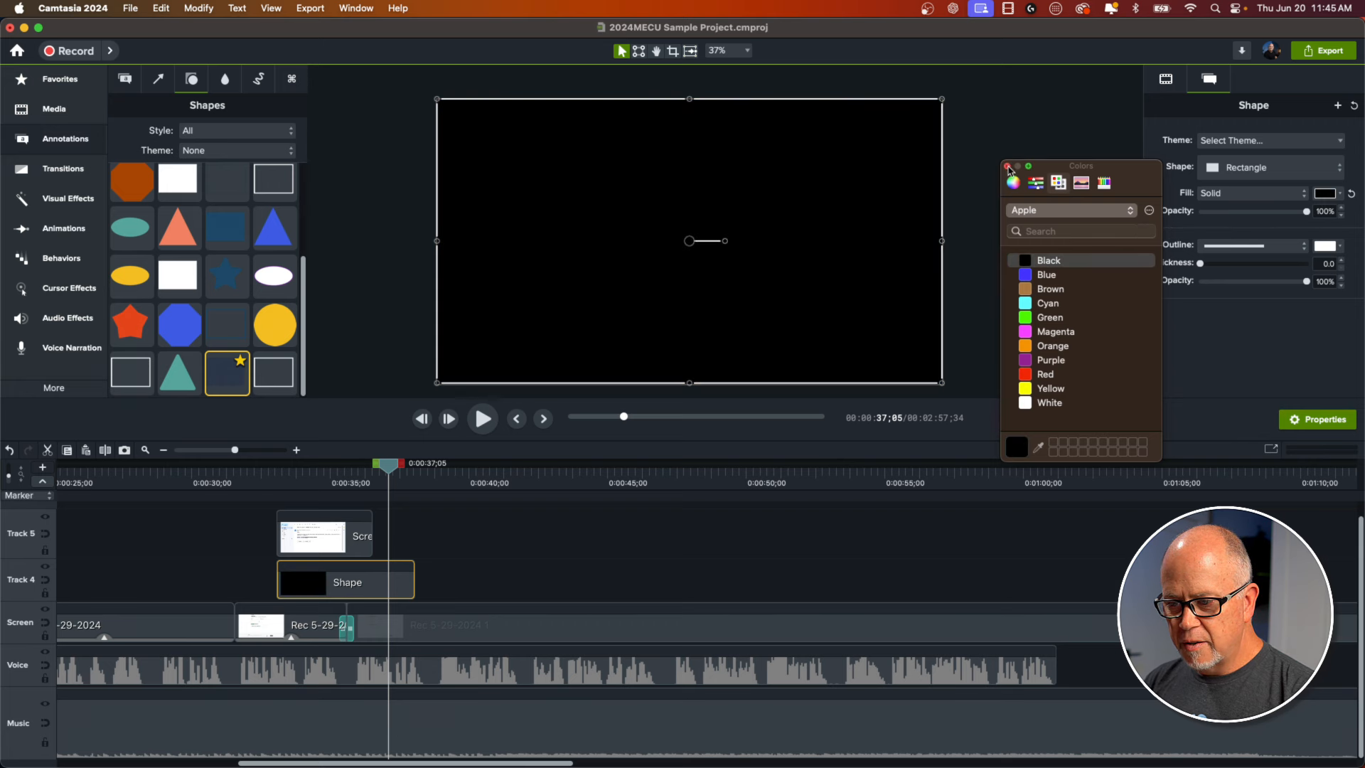
{"action": "left_click", "coordinate": [1008, 168]}
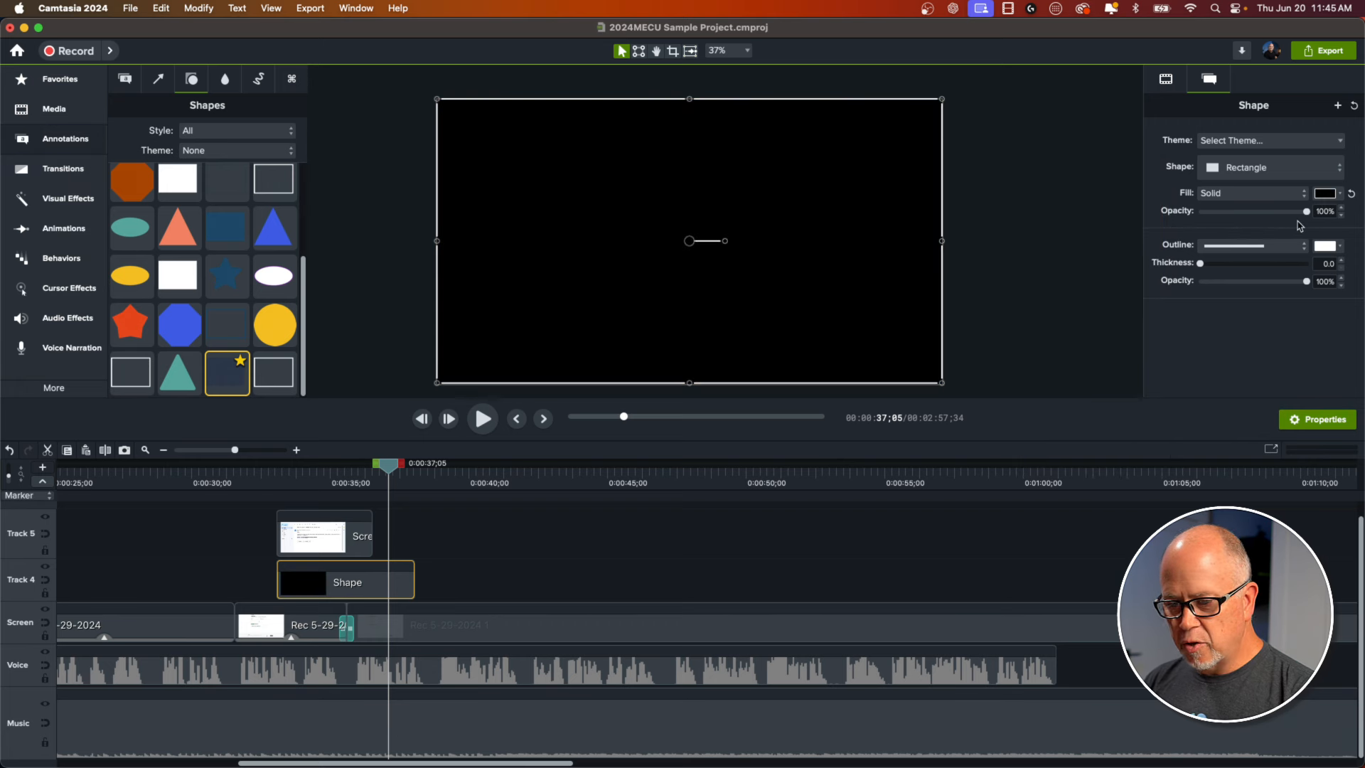
{"action": "left_click_drag", "start_coordinate": [1308, 212], "coordinate": [1282, 218]}
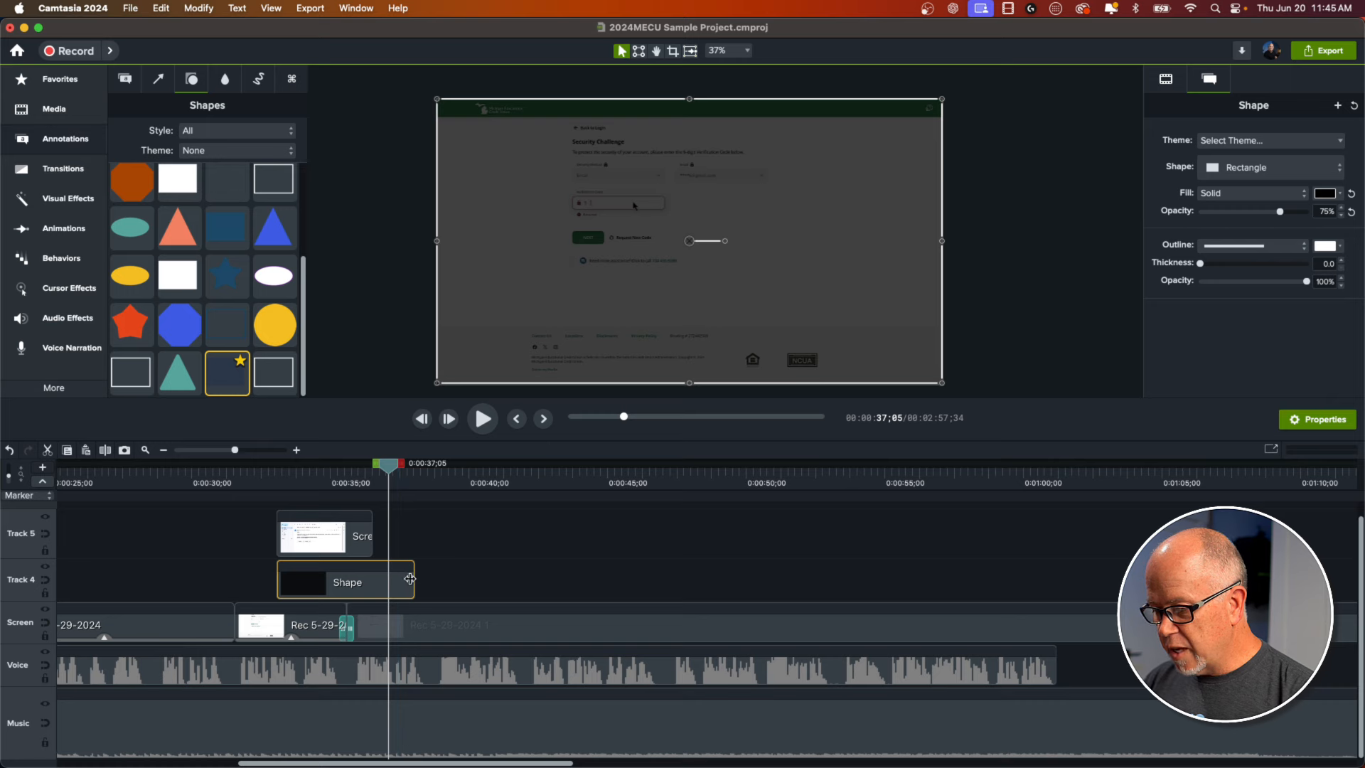
- Shorten the shape on Track 4 to end together with the email screenshot and view the overlay at 34;32
{"action": "left_click_drag", "start_coordinate": [412, 581], "coordinate": [371, 582]}
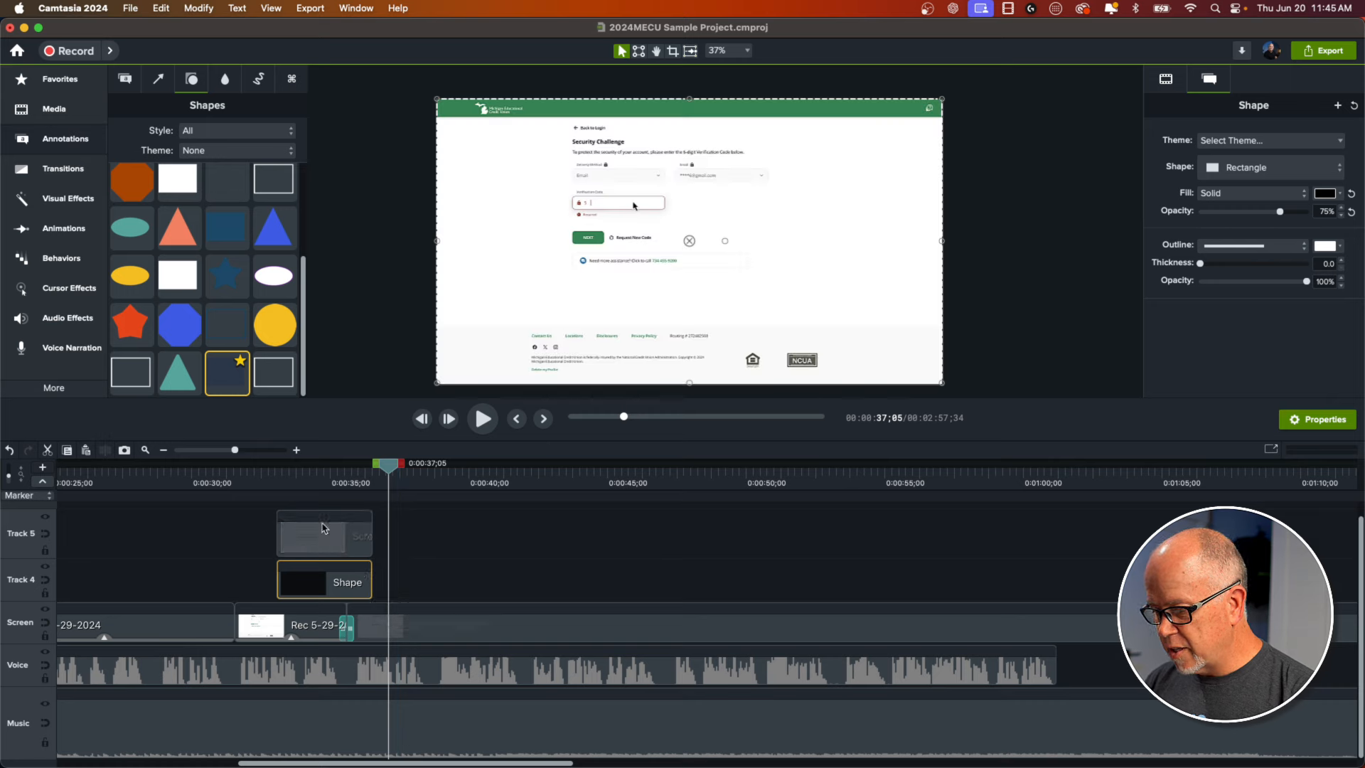
{"action": "left_click", "coordinate": [318, 482]}
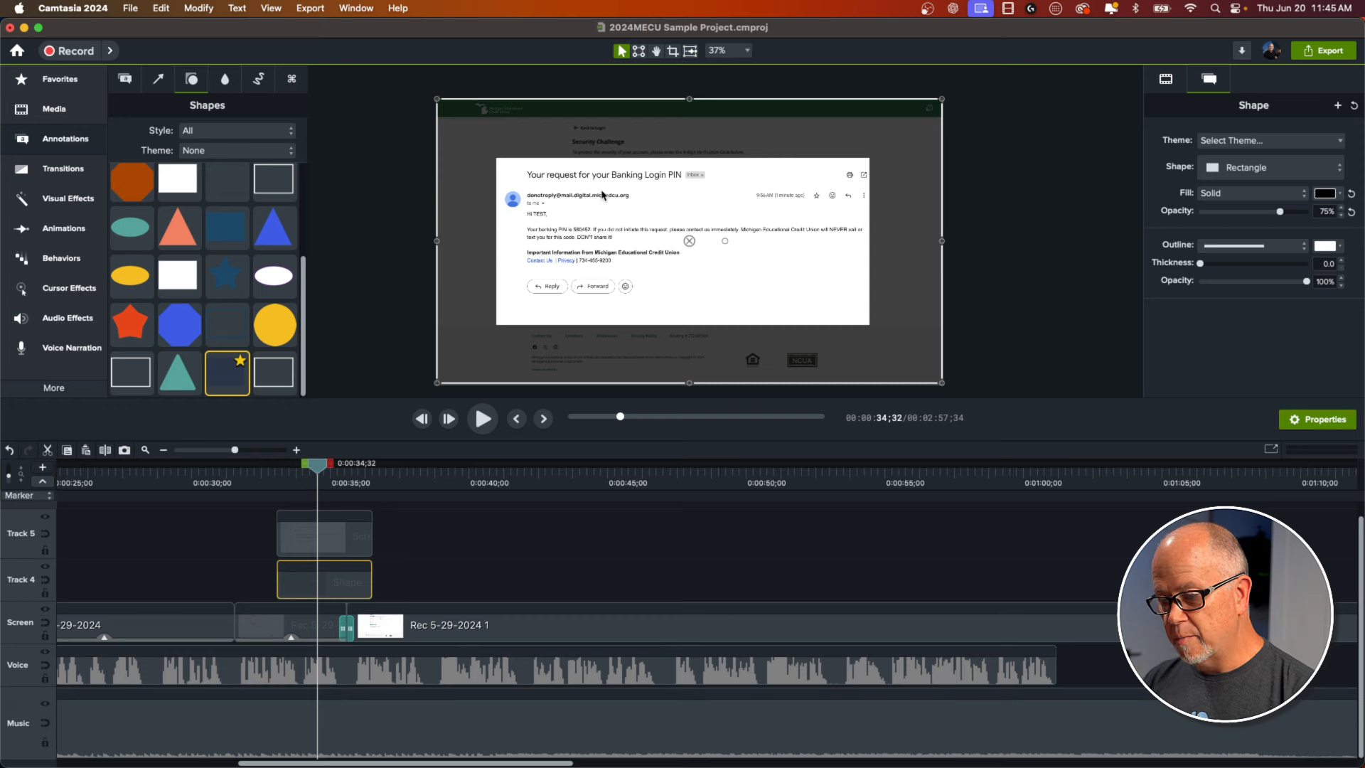
{"action": "left_click", "coordinate": [352, 544]}
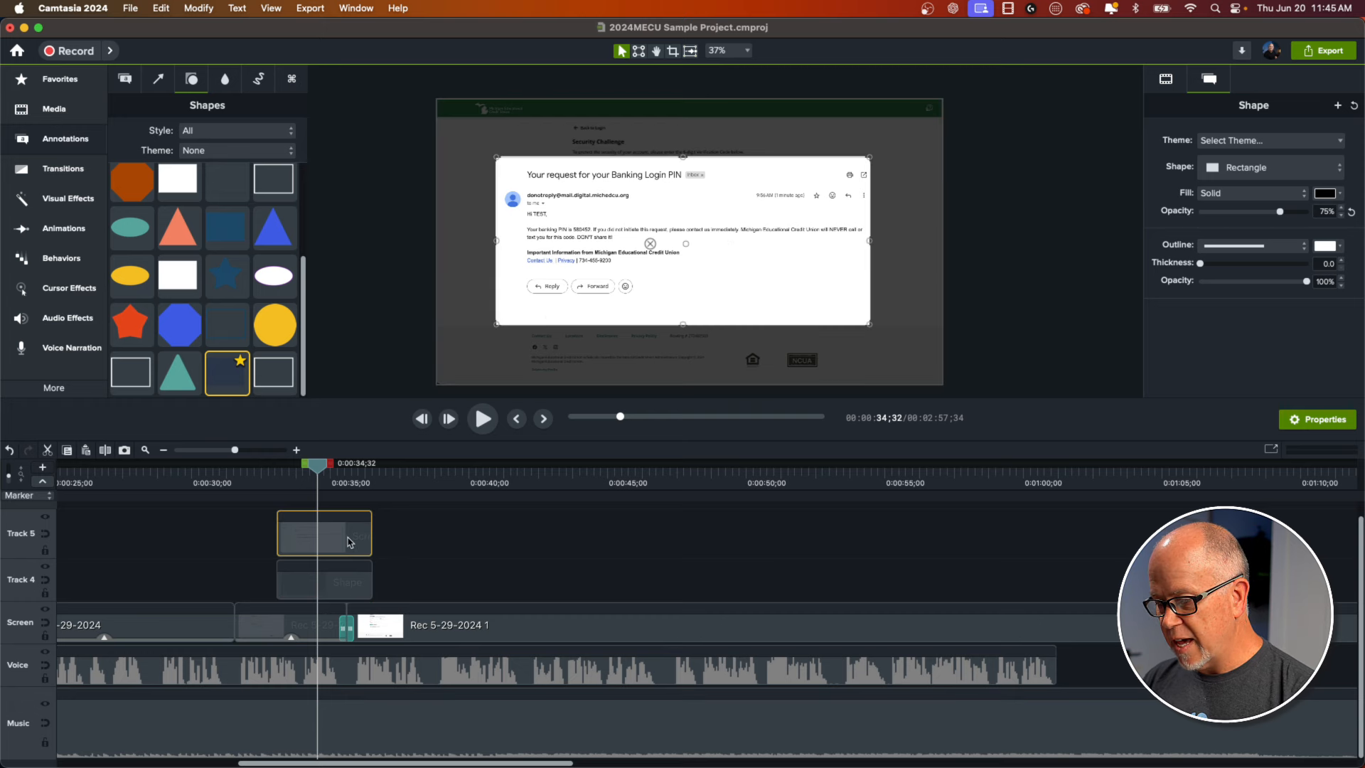
{"action": "left_click", "coordinate": [419, 551]}
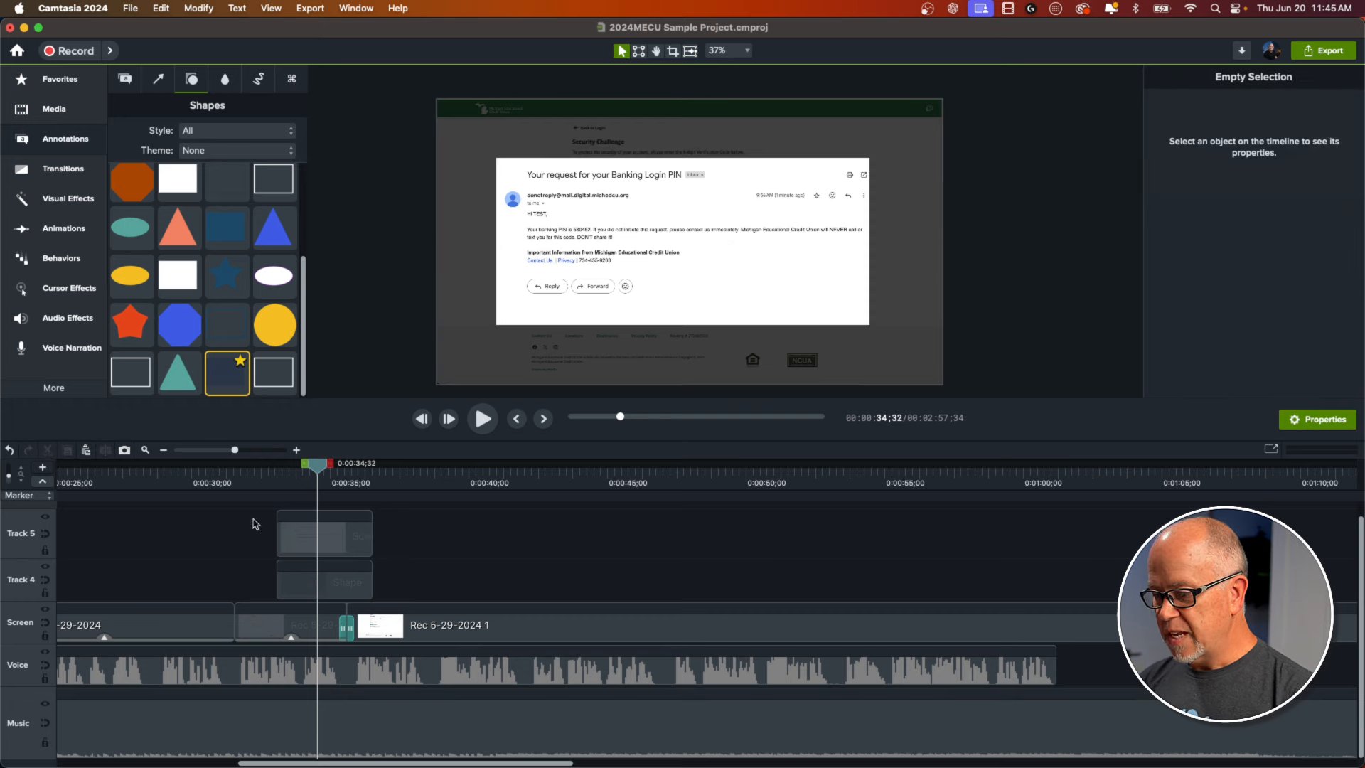
- Apply a Border effect to the email screenshot, coloured green with a thickness of 14
{"action": "left_click", "coordinate": [307, 539]}
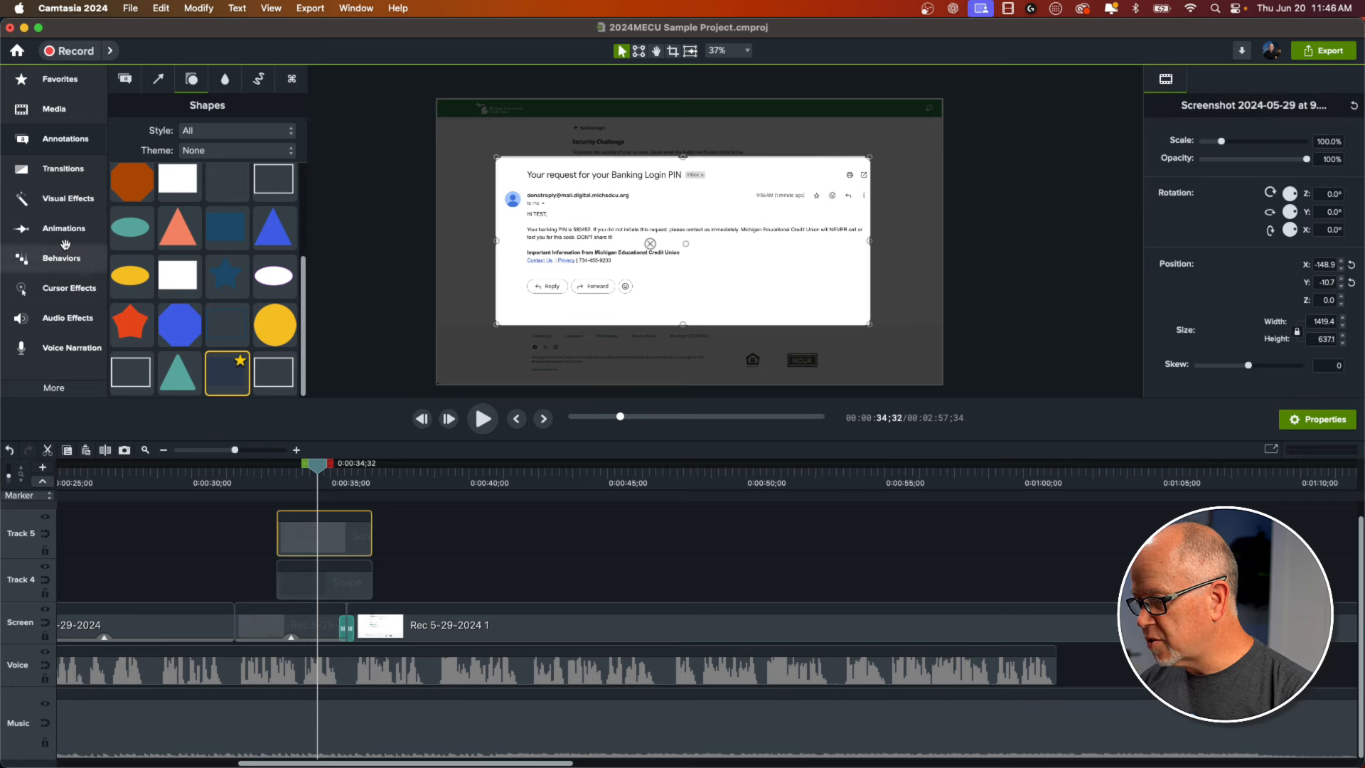
{"action": "left_click", "coordinate": [64, 200]}
{"action": "left_click_drag", "start_coordinate": [255, 244], "coordinate": [327, 538]}
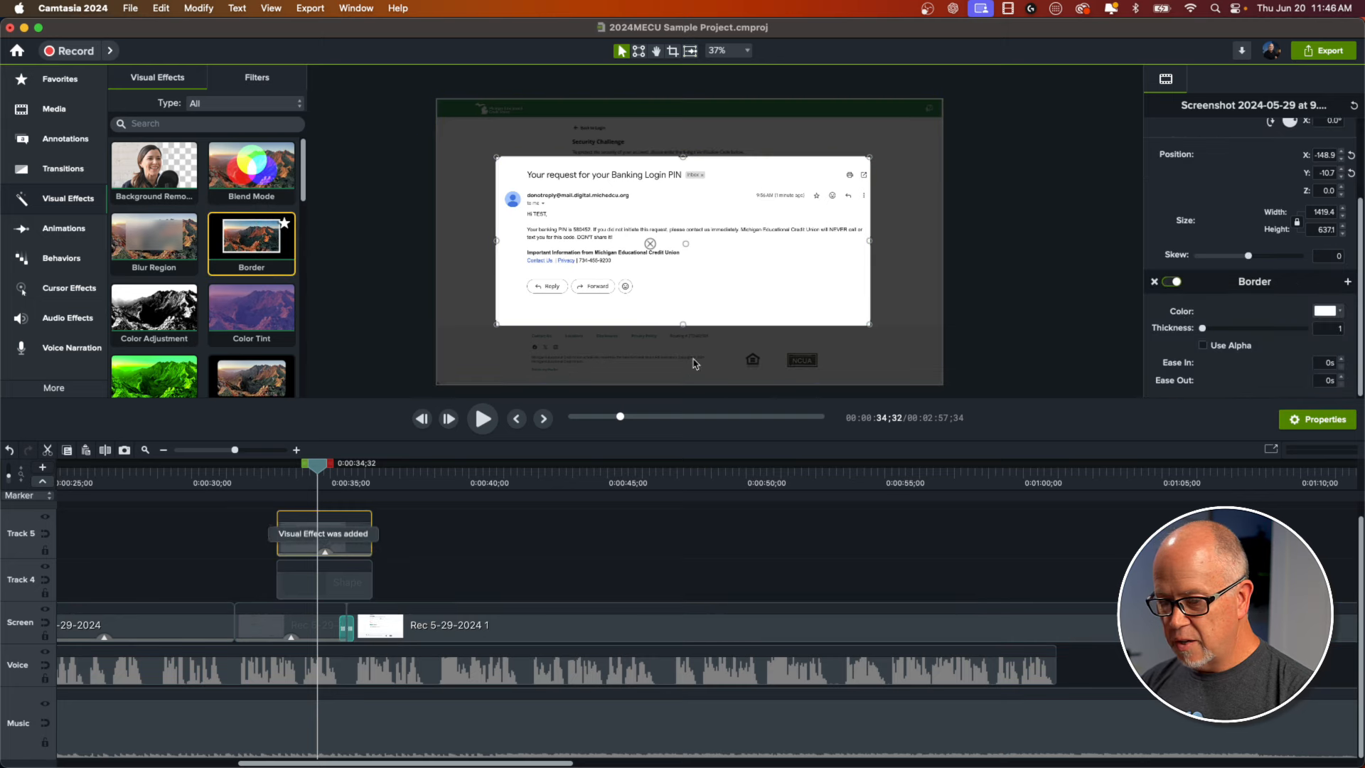
{"action": "left_click", "coordinate": [1323, 313]}
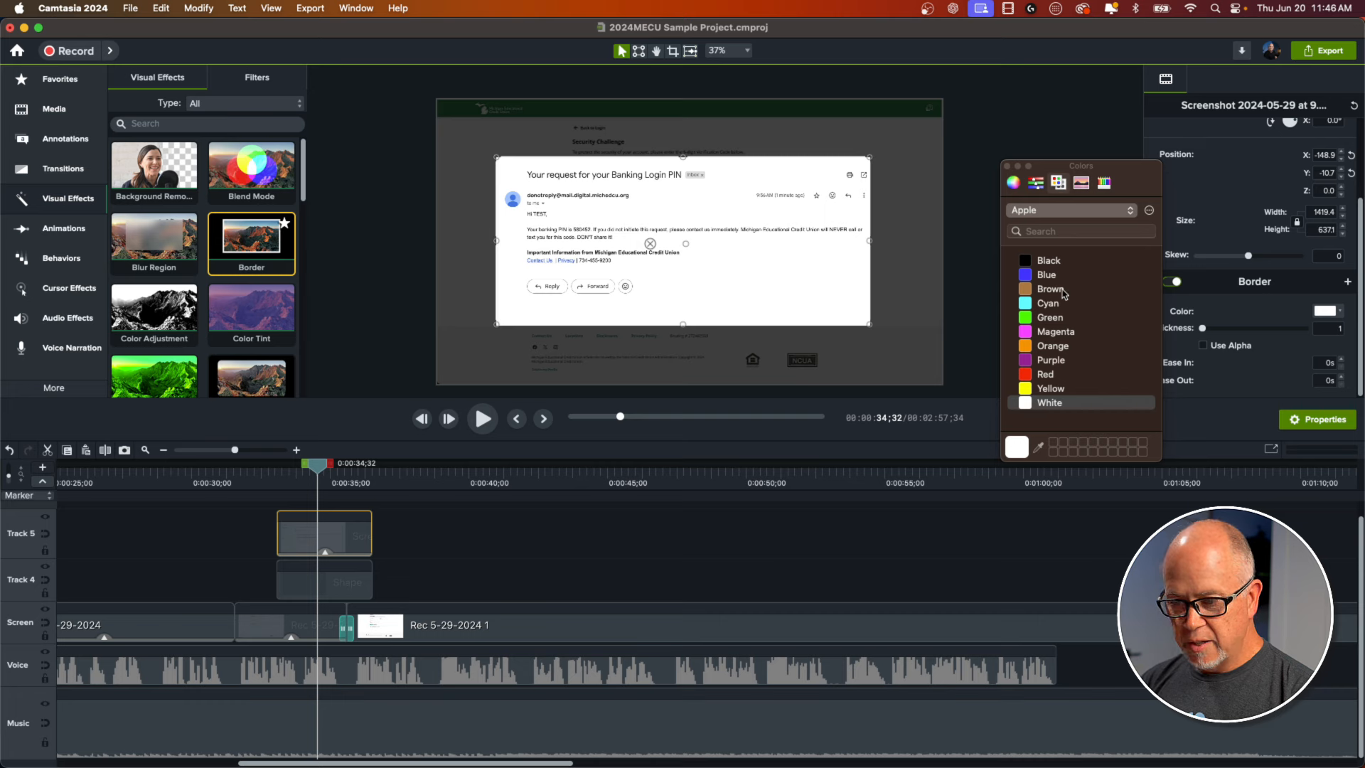
{"action": "left_click", "coordinate": [1052, 320]}
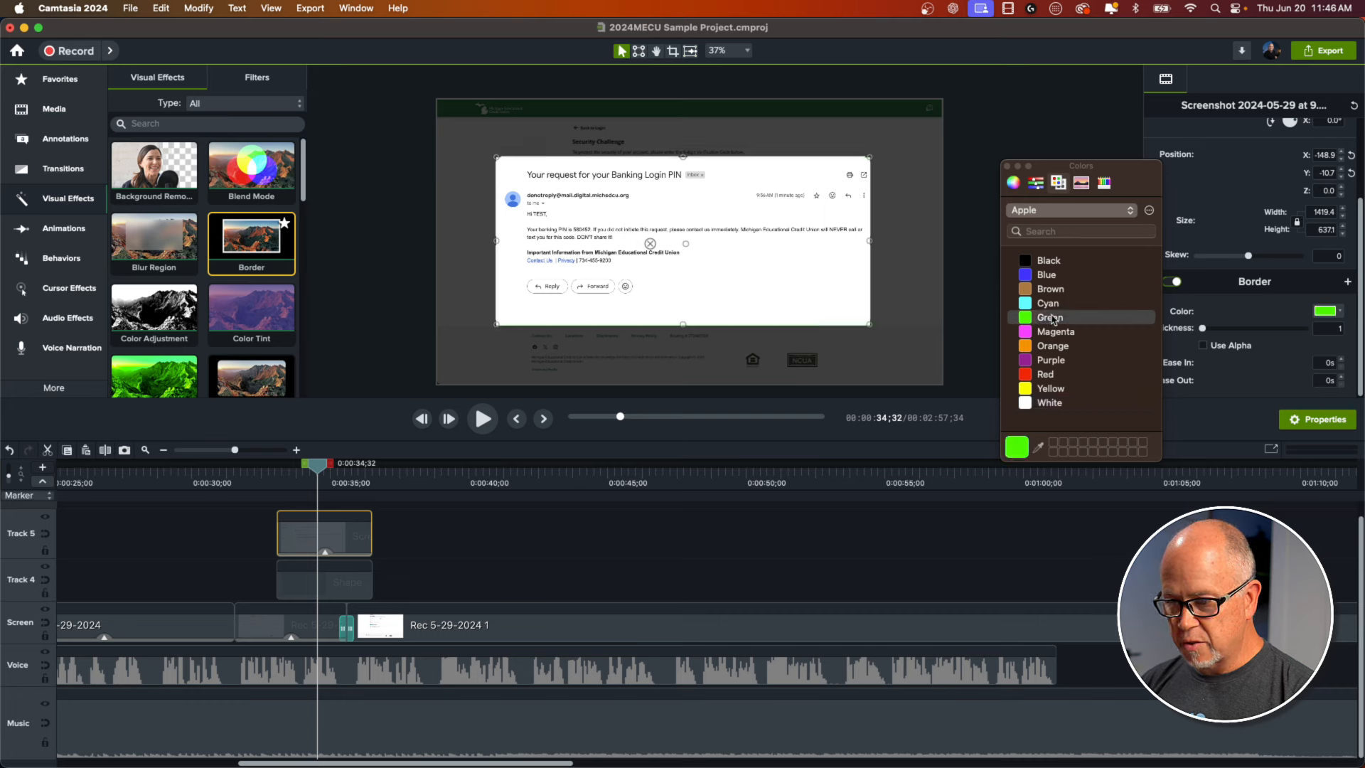
{"action": "left_click", "coordinate": [1007, 165]}
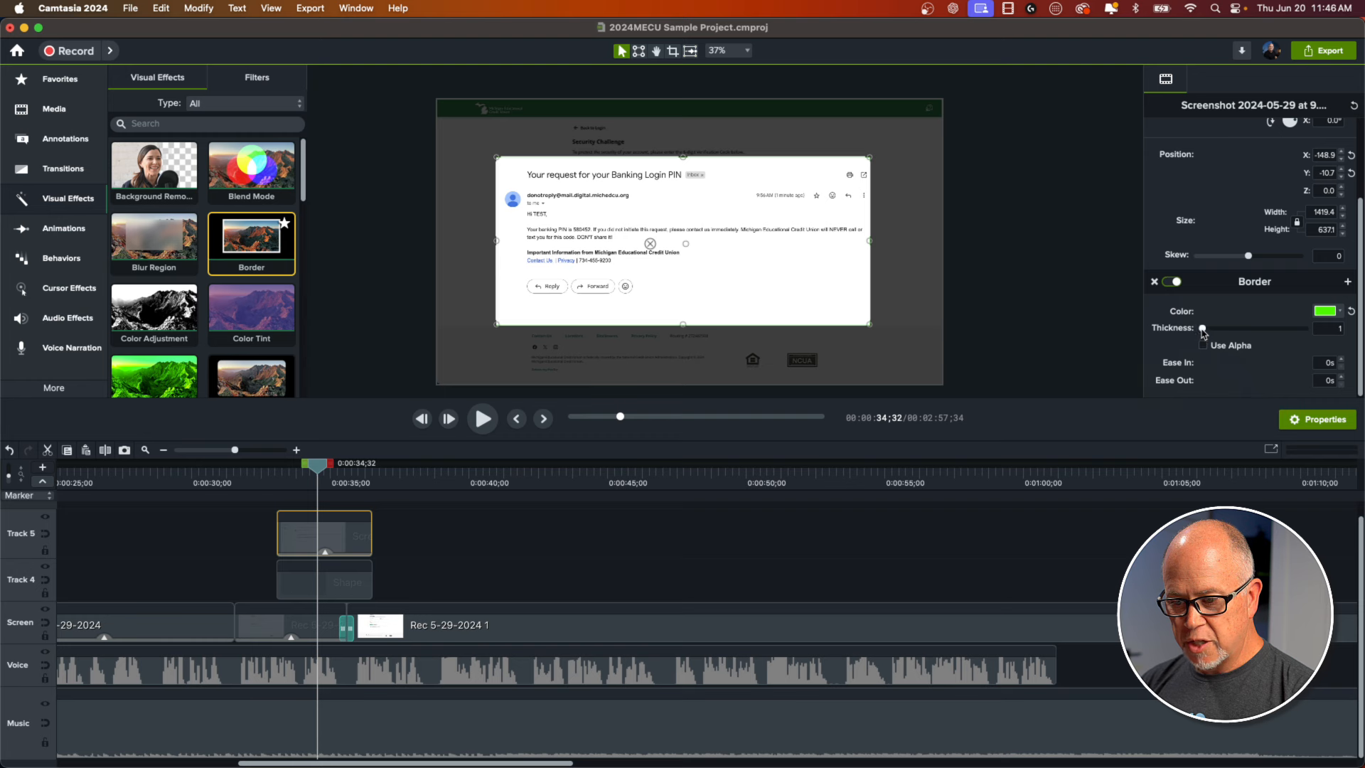
{"action": "left_click_drag", "start_coordinate": [1202, 331], "coordinate": [1230, 338]}
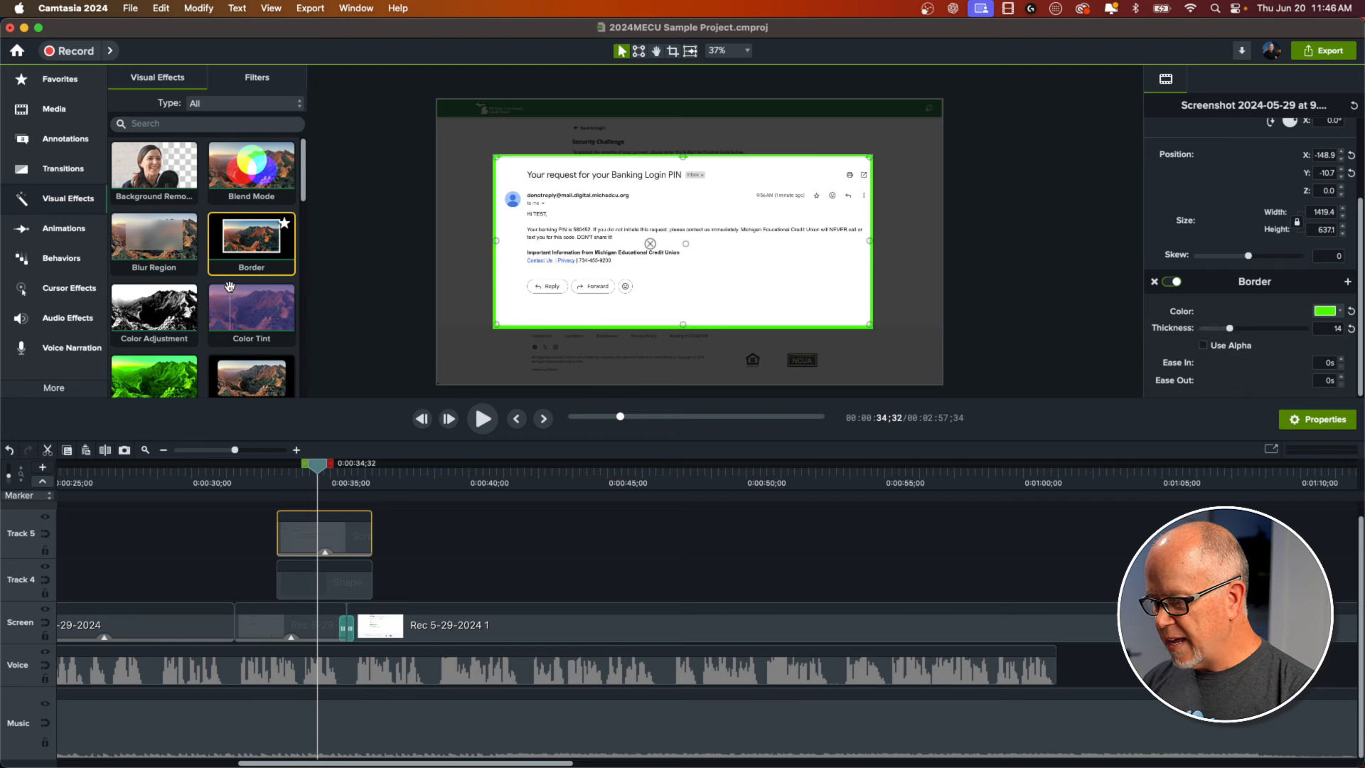
- Add a Drop Shadow effect to the email screenshot with offset 41, blur 13 and opacity 54%
{"action": "scroll", "coordinate": [150, 279], "scroll_direction": "down", "scroll_amount": 10}
{"action": "scroll", "coordinate": [150, 279], "scroll_direction": "up", "scroll_amount": 5}
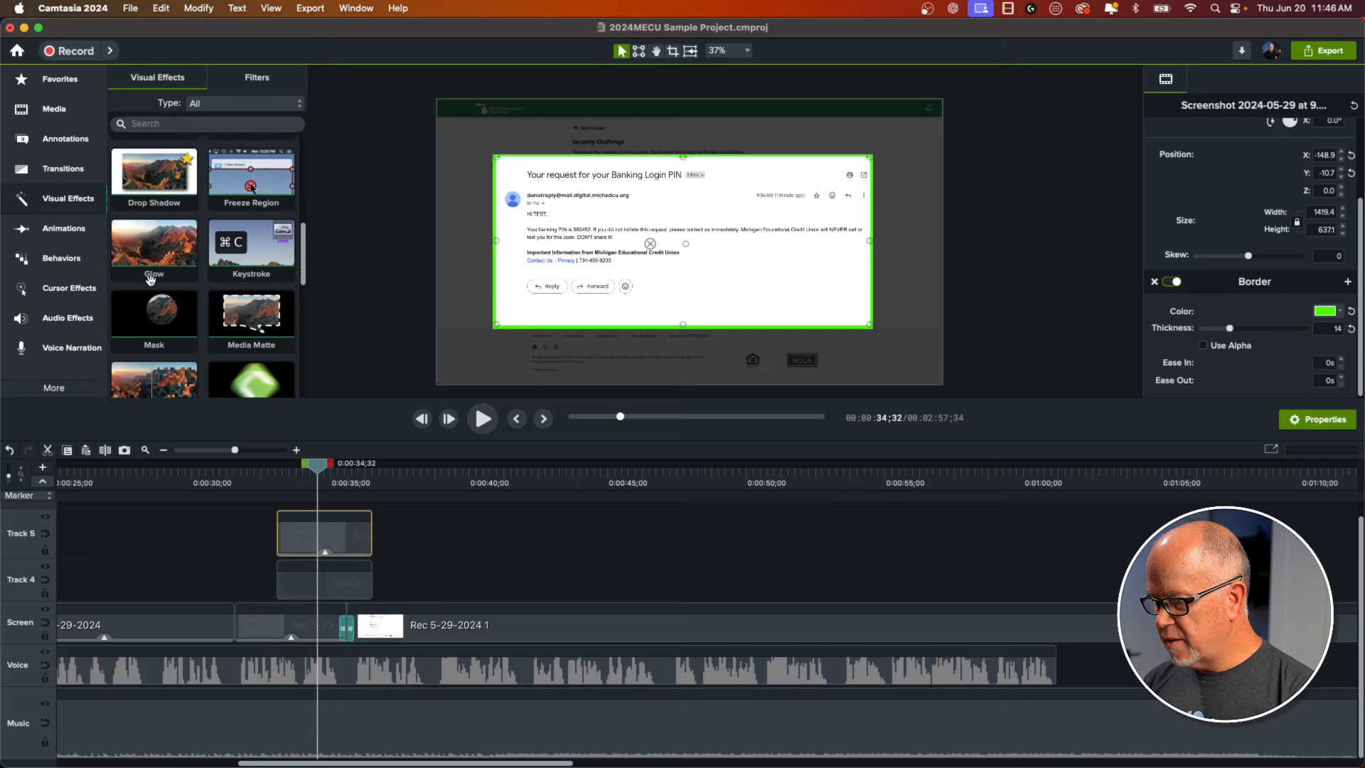
{"action": "left_click_drag", "start_coordinate": [161, 184], "coordinate": [334, 537]}
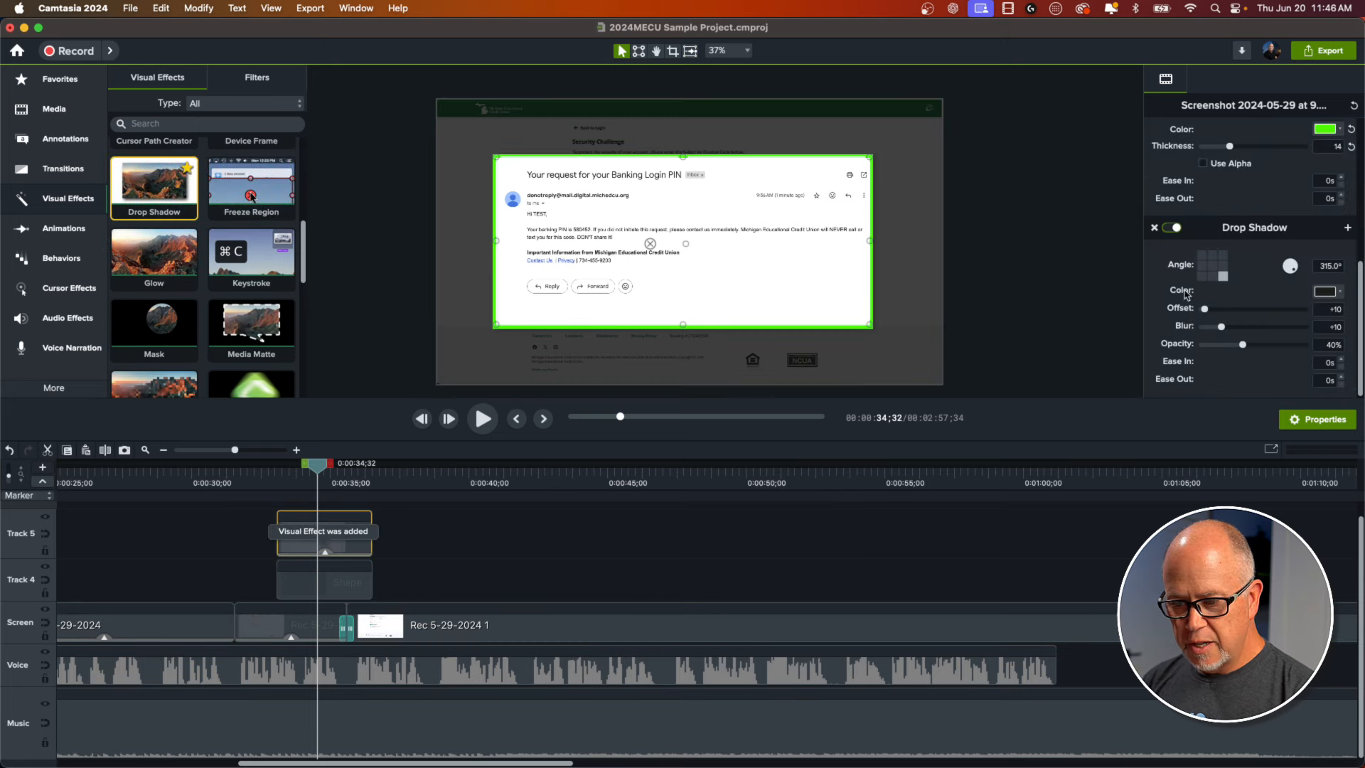
{"action": "left_click_drag", "start_coordinate": [1206, 312], "coordinate": [1259, 350]}
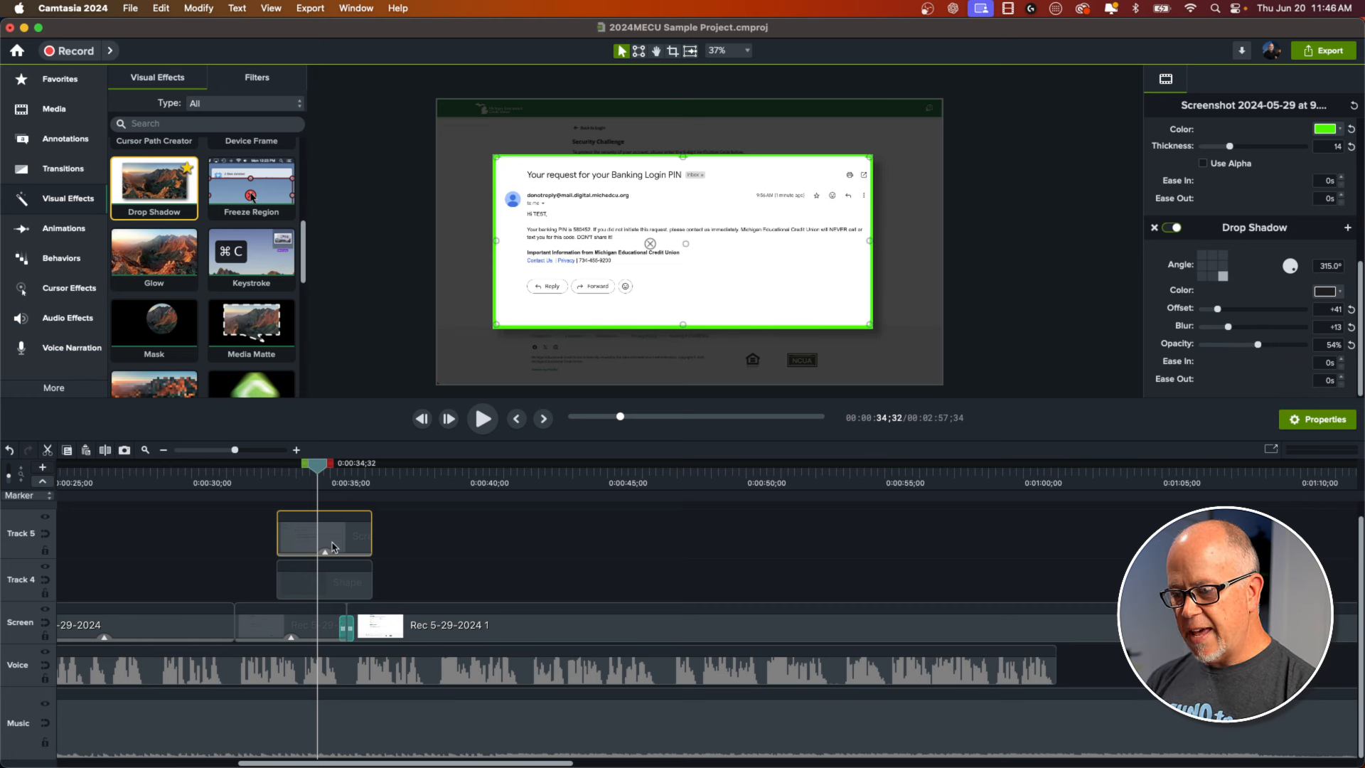
- Play back the email screenshot's appearance over the darkened background from 32;30 to 35;17
{"action": "left_click", "coordinate": [261, 487]}
{"action": "left_click", "coordinate": [474, 562]}
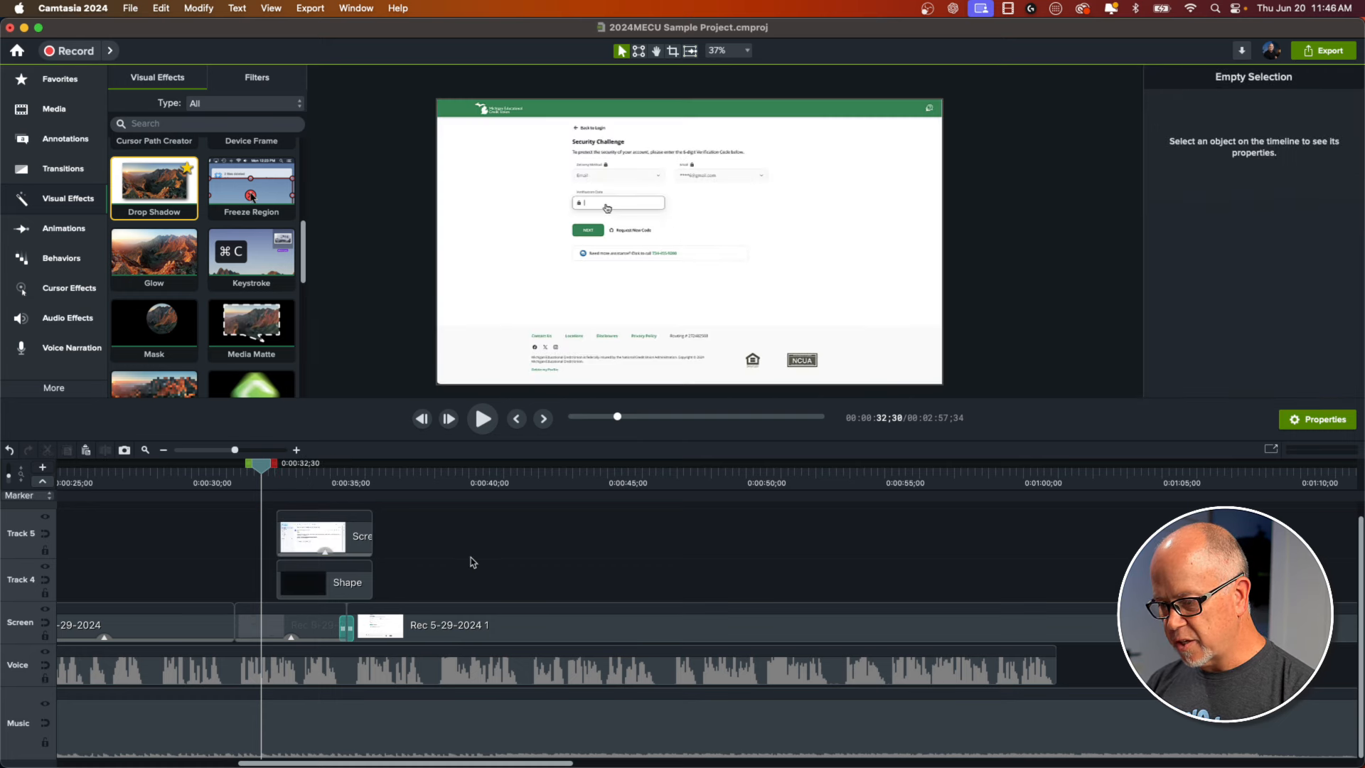
{"action": "key", "text": "space"}
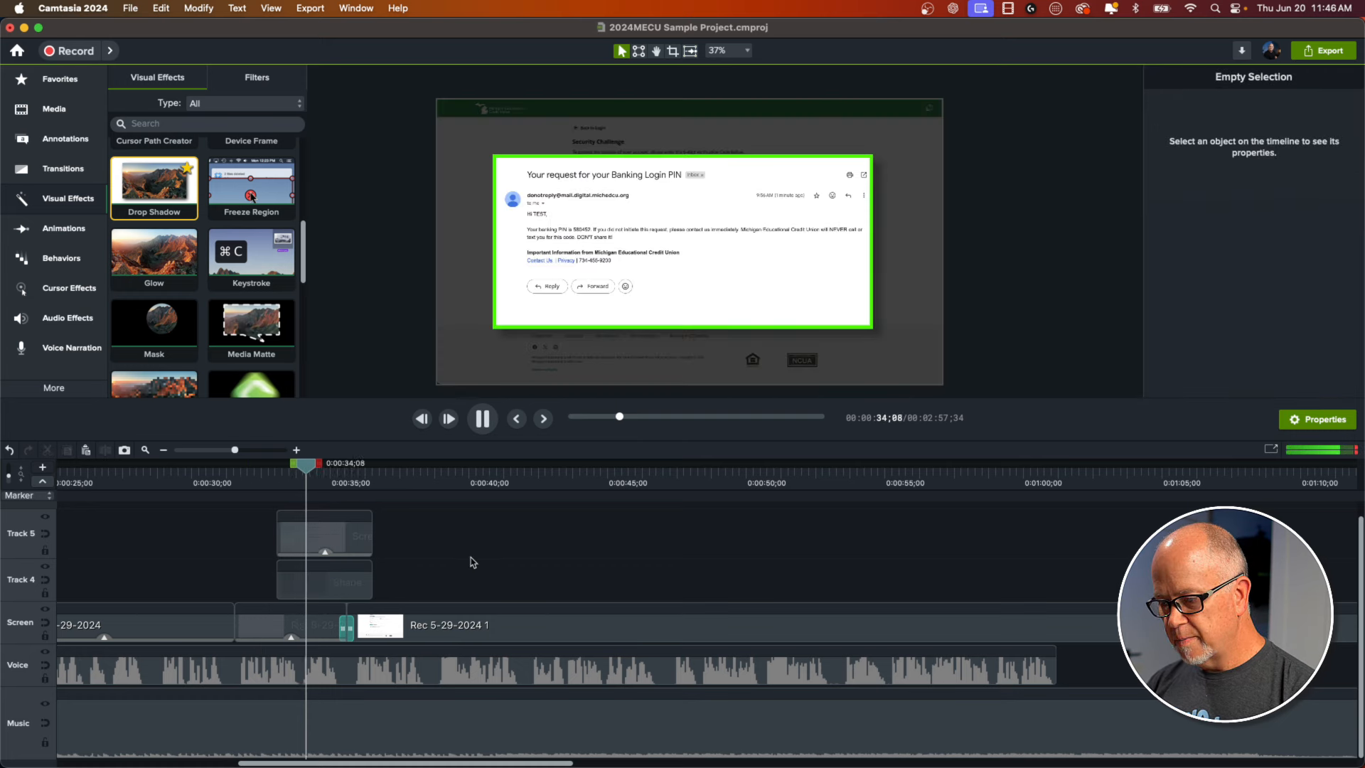
{"action": "key", "text": "space"}
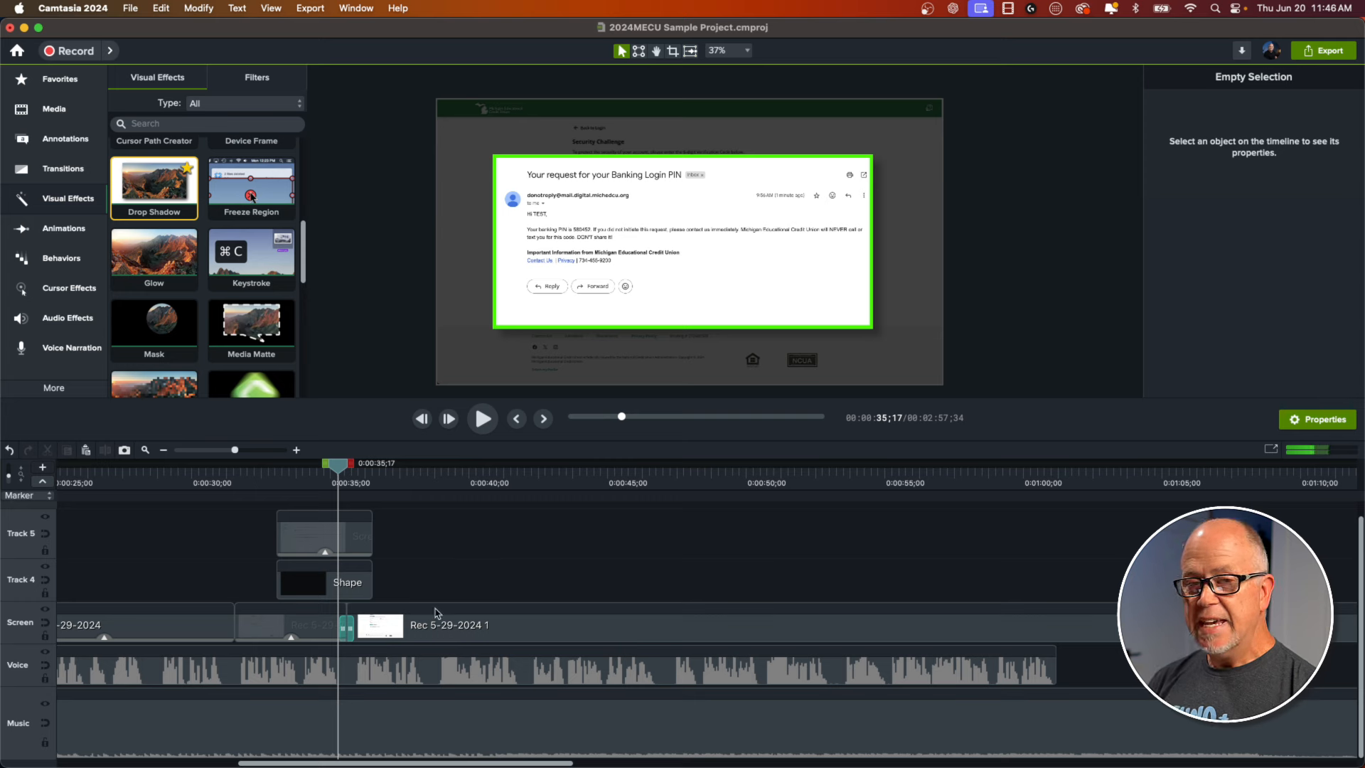
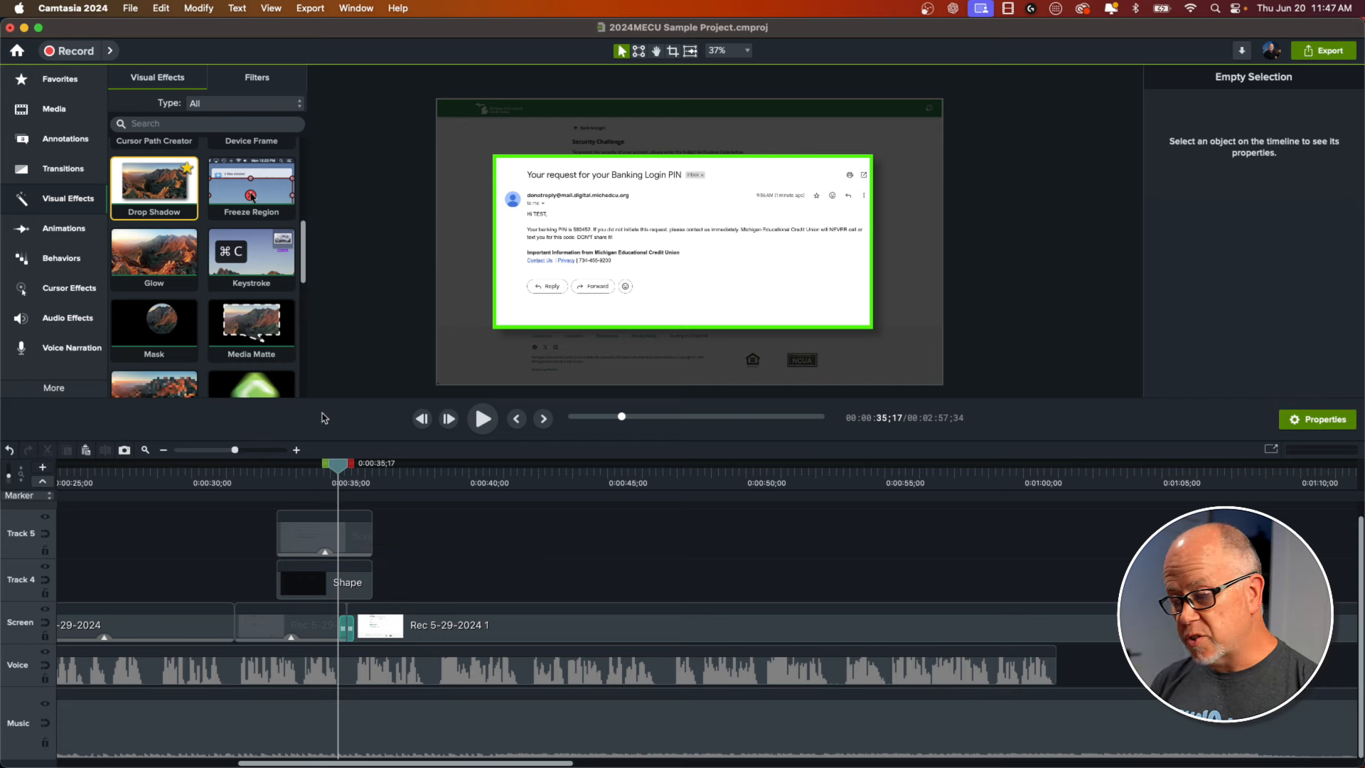
- Apply the Sliding behavior to the screenshot clip on Track 5 and play back its entrance
{"action": "left_click", "coordinate": [53, 260]}
{"action": "scroll", "coordinate": [178, 284], "scroll_direction": "down", "scroll_amount": 3}
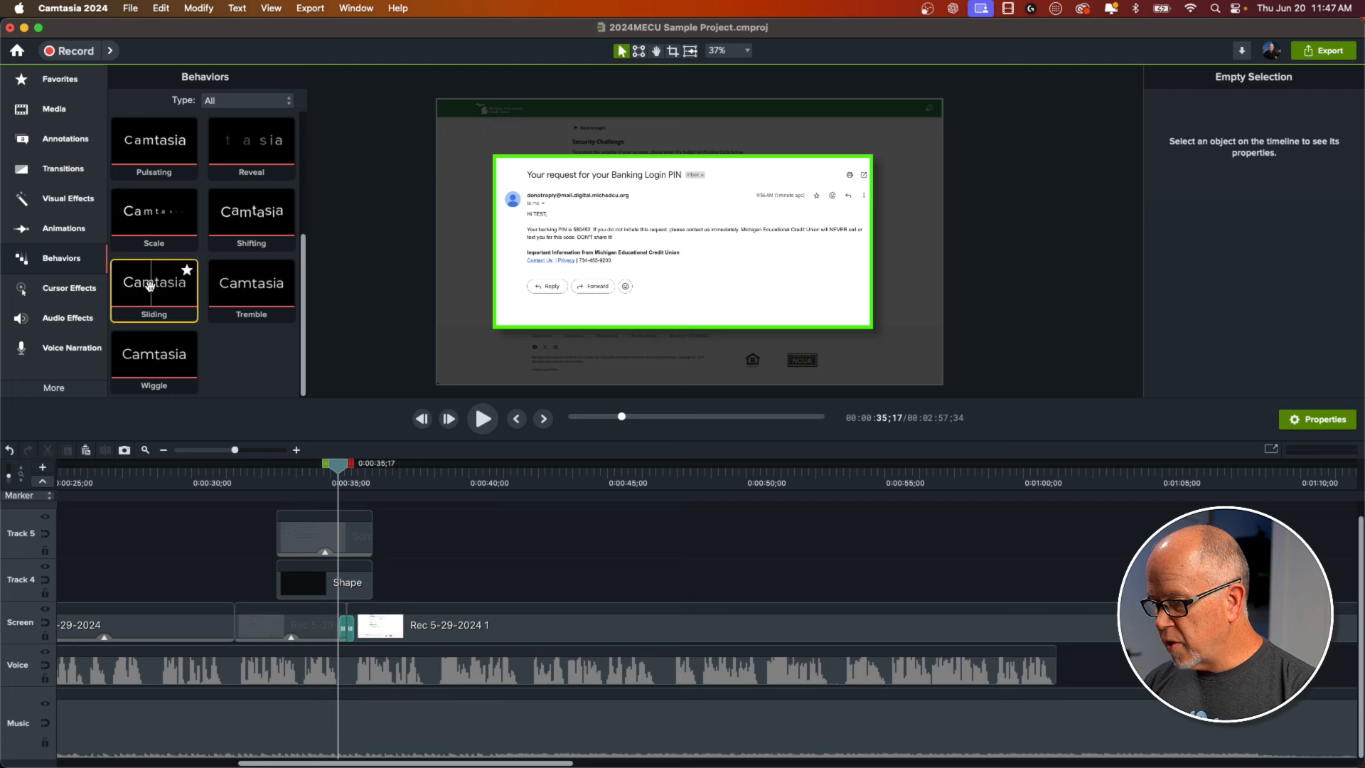
{"action": "left_click_drag", "start_coordinate": [182, 269], "coordinate": [324, 536]}
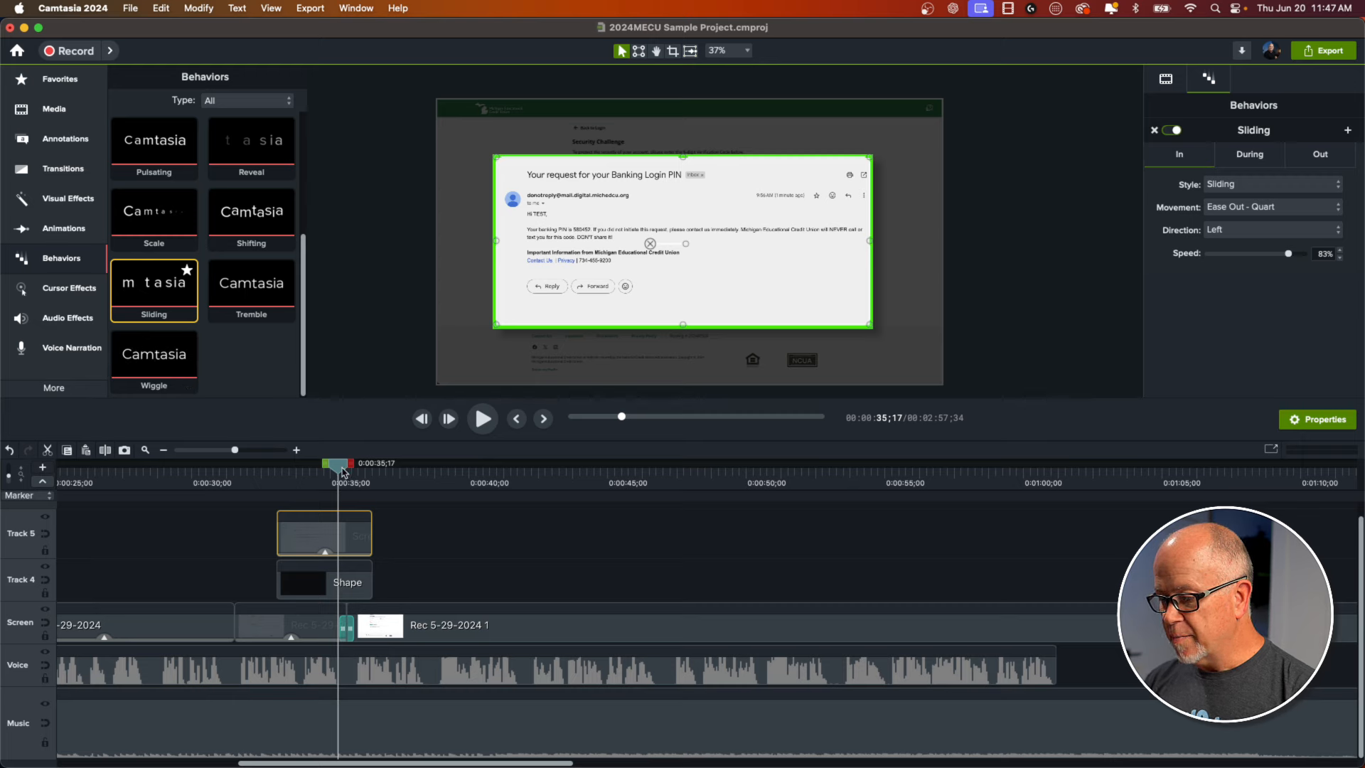
{"action": "left_click_drag", "start_coordinate": [342, 471], "coordinate": [268, 479]}
{"action": "key", "text": "space"}
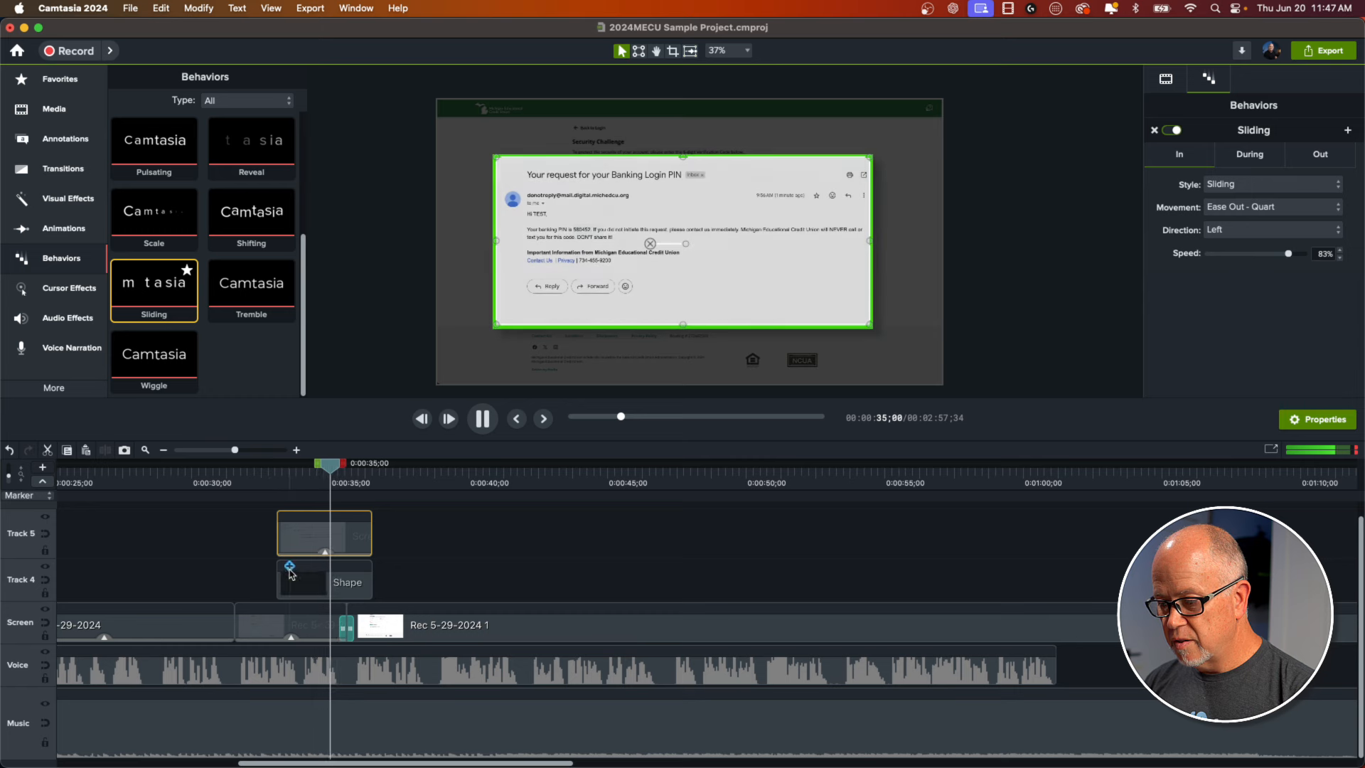
{"action": "key", "text": "space"}
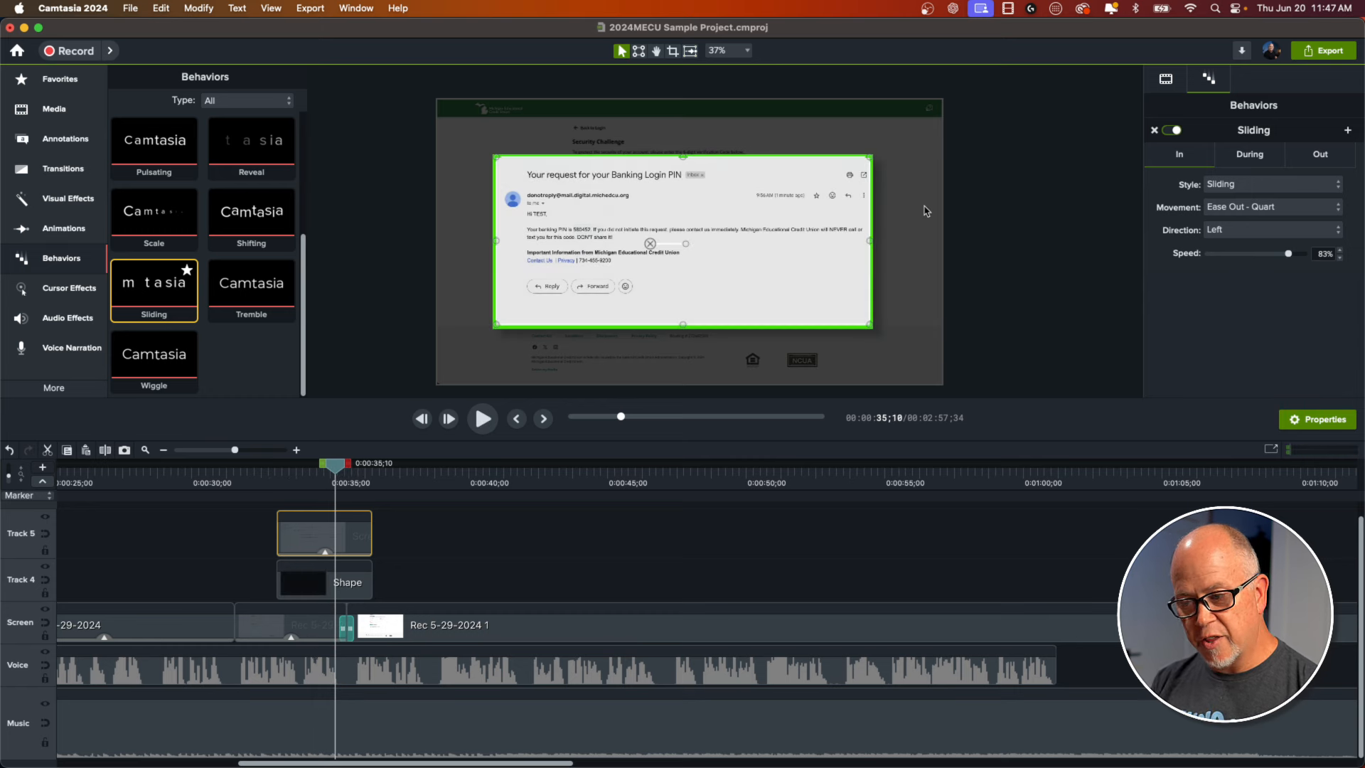
- Review the Sliding behavior's In, During and Out settings and set the During style to None
{"action": "left_click", "coordinate": [1249, 157]}
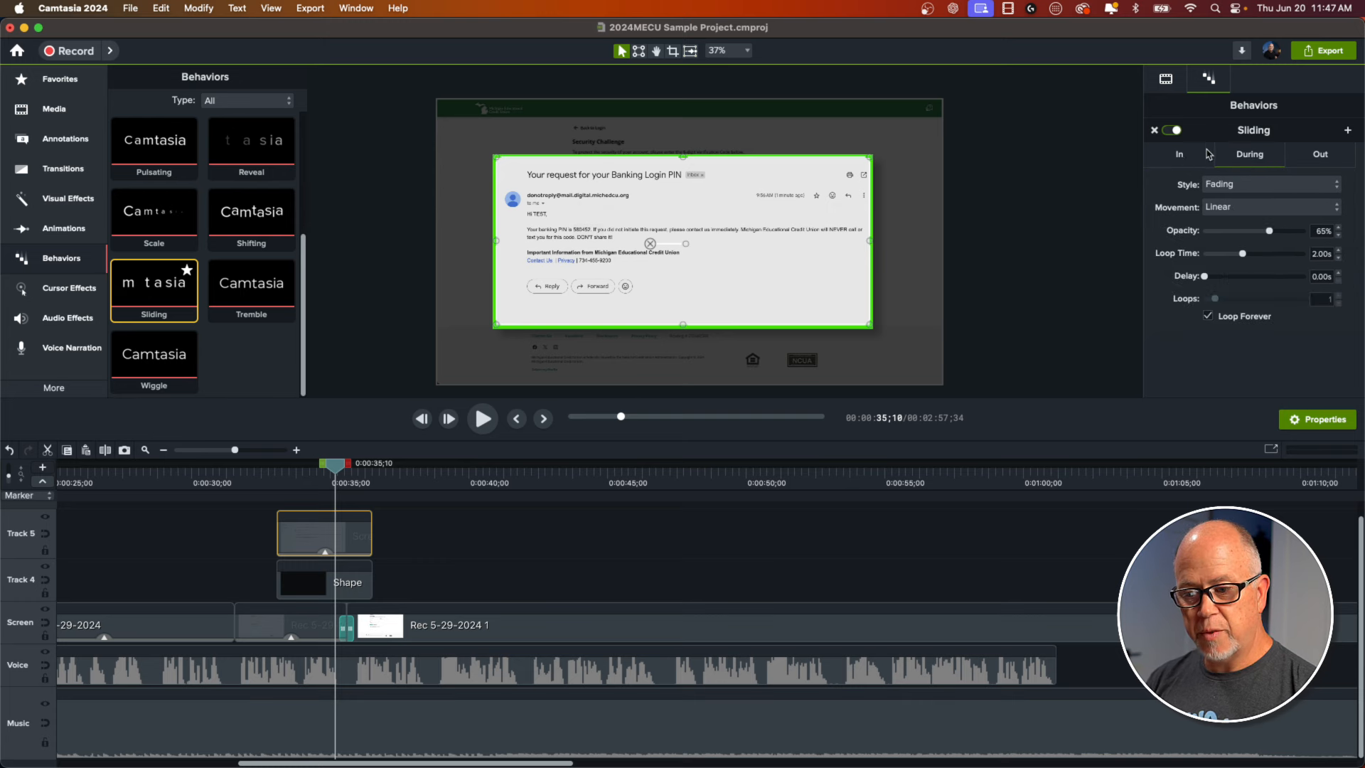
{"action": "left_click", "coordinate": [1176, 157]}
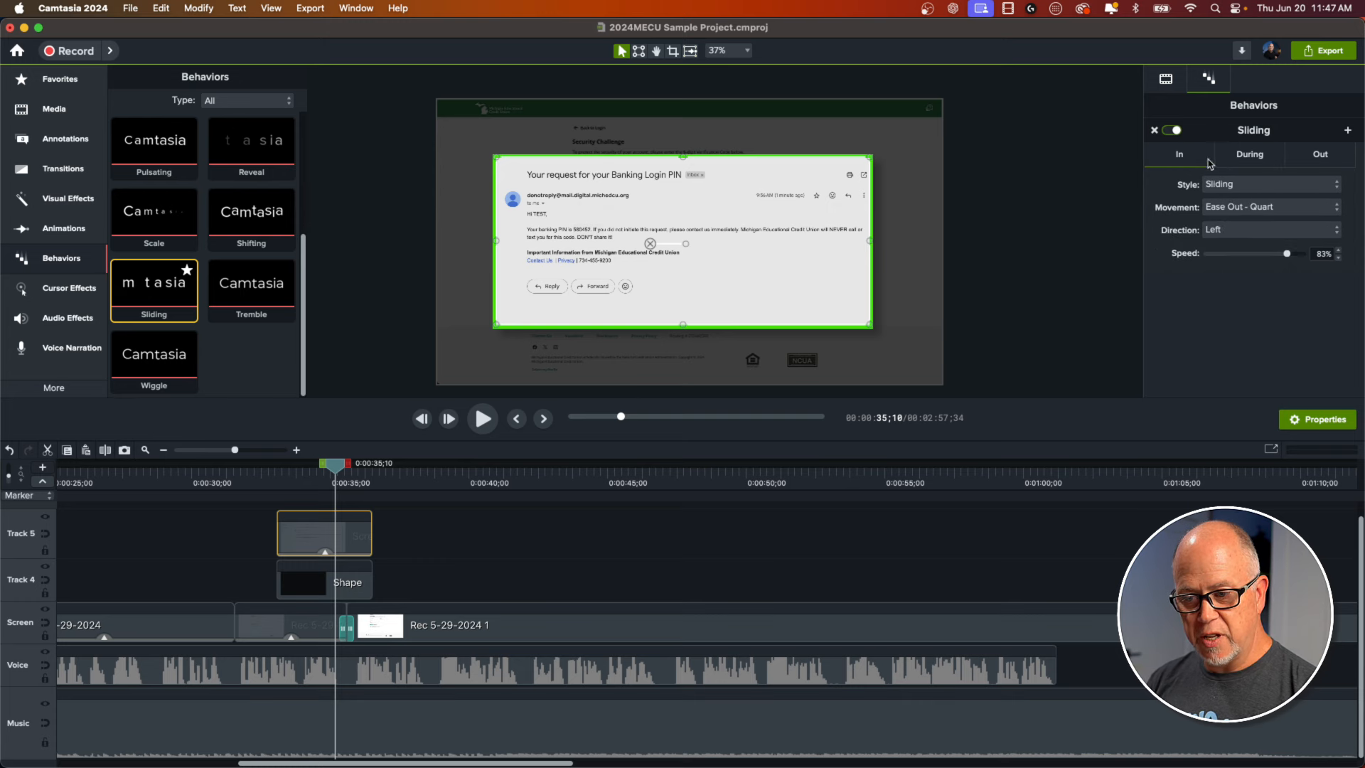
{"action": "left_click", "coordinate": [1251, 157]}
{"action": "left_click", "coordinate": [1316, 158]}
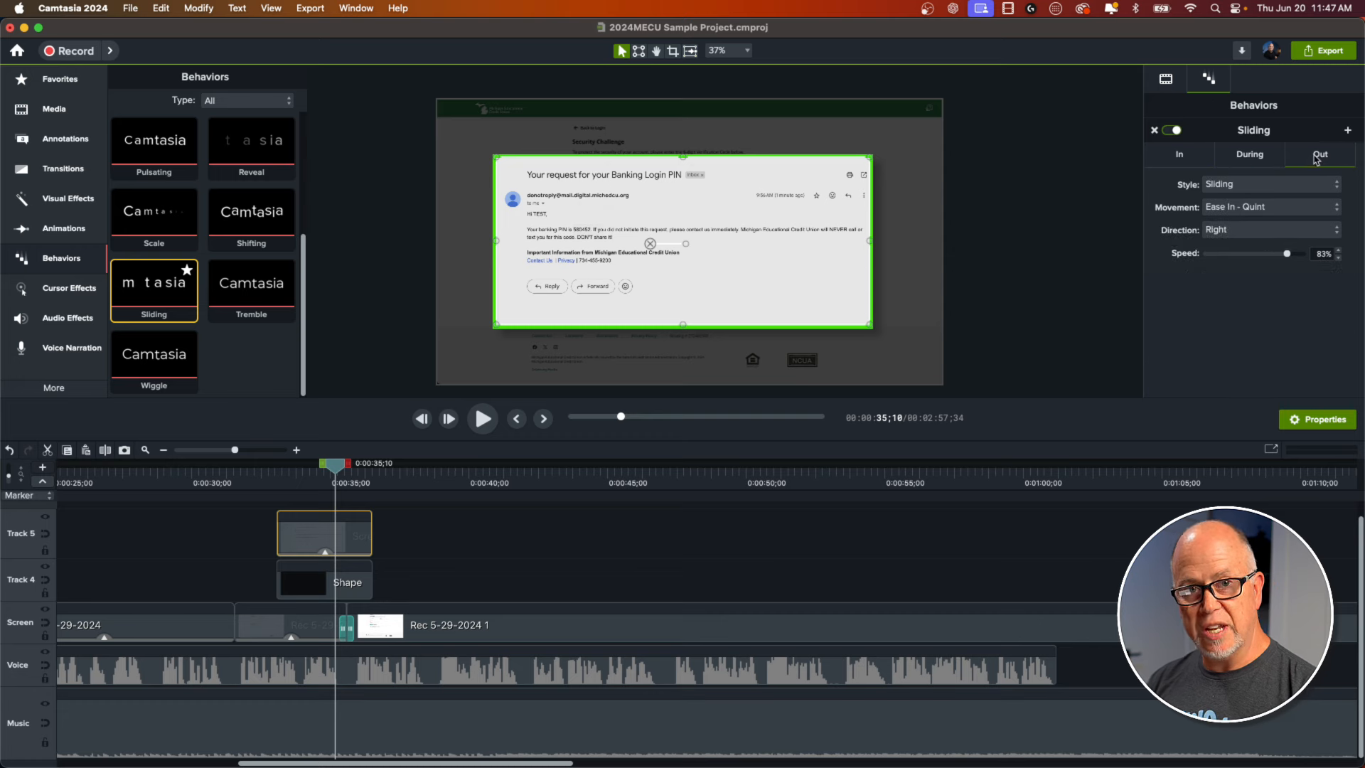
{"action": "left_click", "coordinate": [1253, 160]}
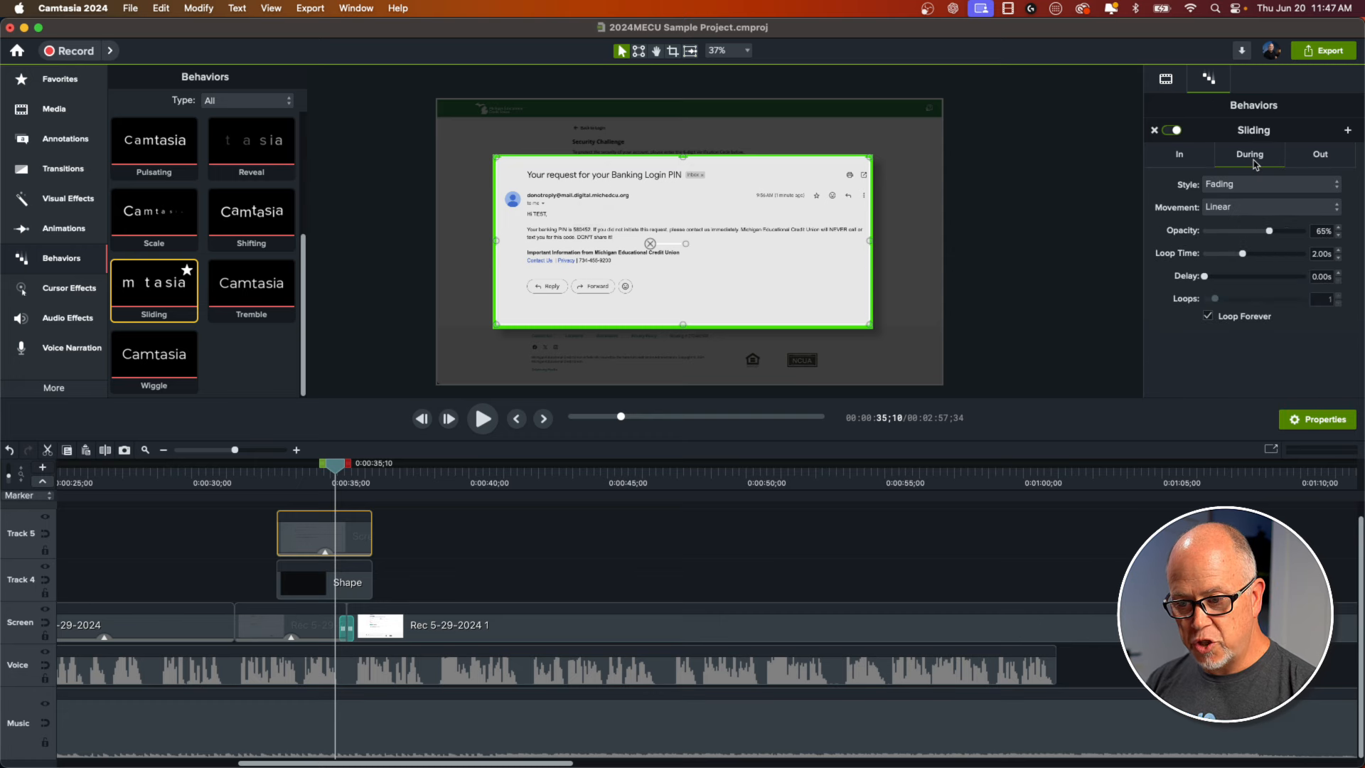
{"action": "left_click", "coordinate": [1228, 186]}
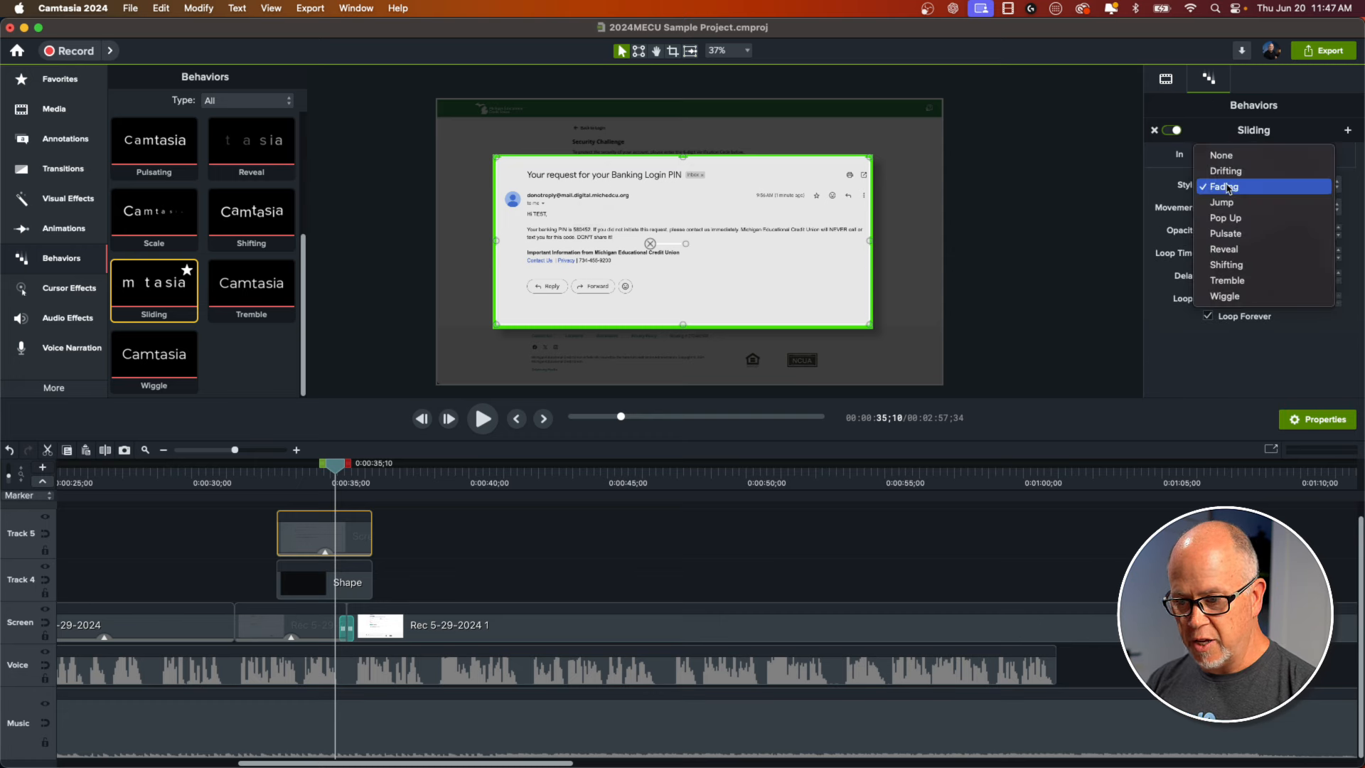
{"action": "left_click", "coordinate": [1224, 160]}
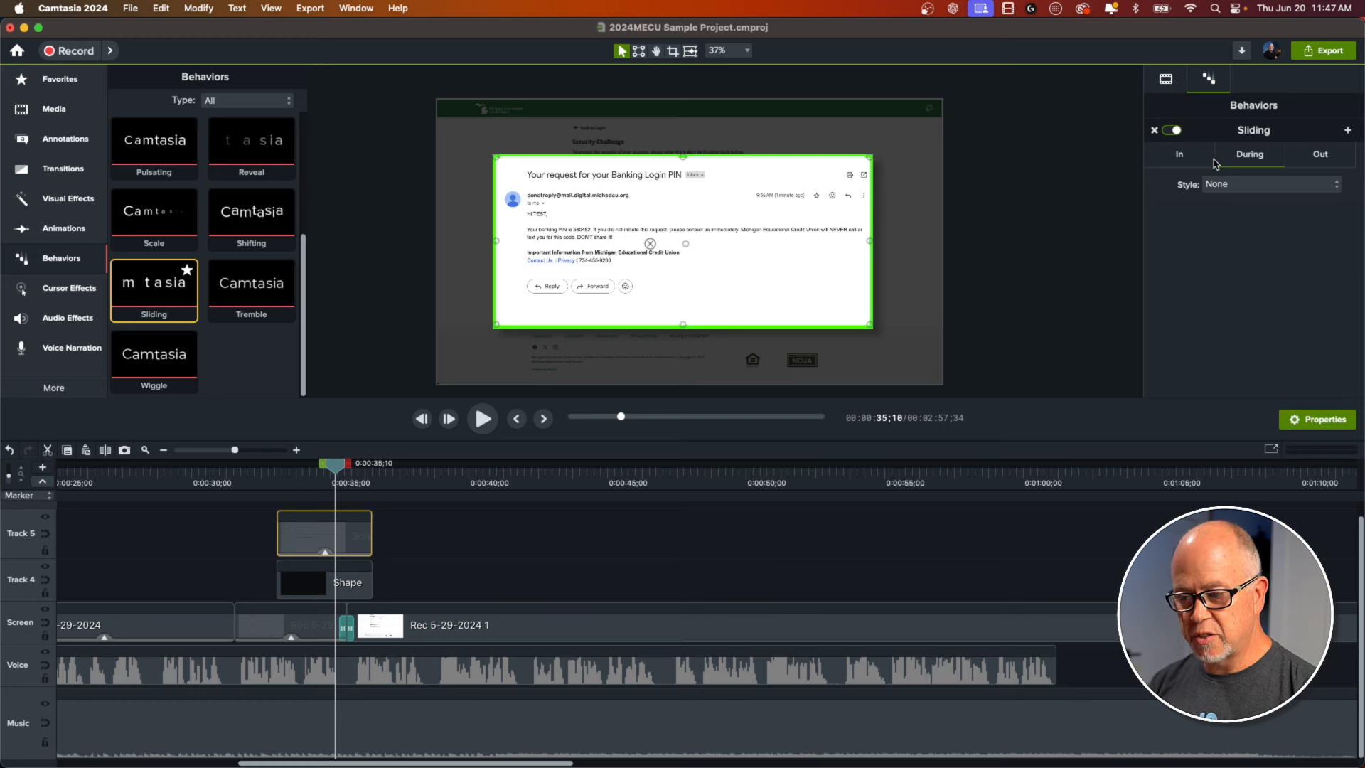
- Set the Sliding behavior's In direction to Bottom, and finally its In style to None
{"action": "left_click", "coordinate": [1178, 159]}
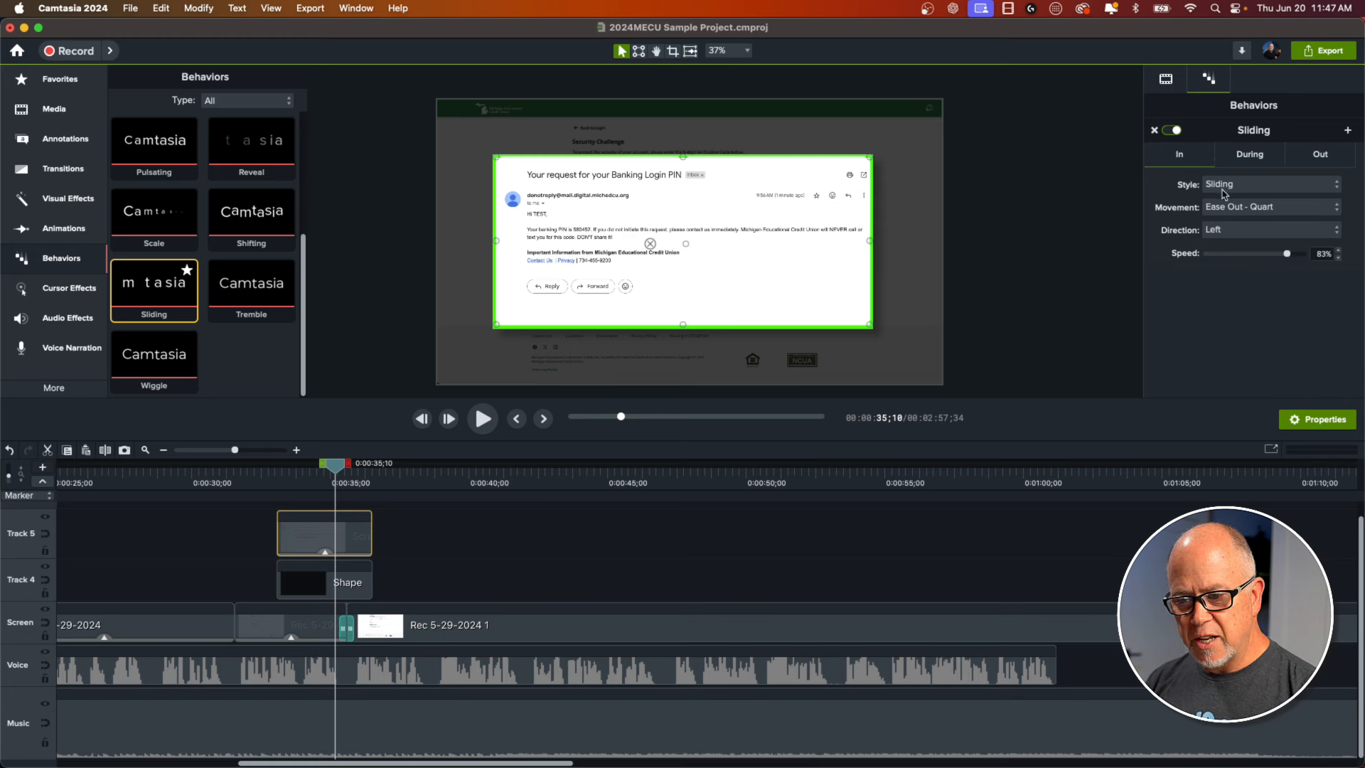
{"action": "left_click", "coordinate": [1222, 233]}
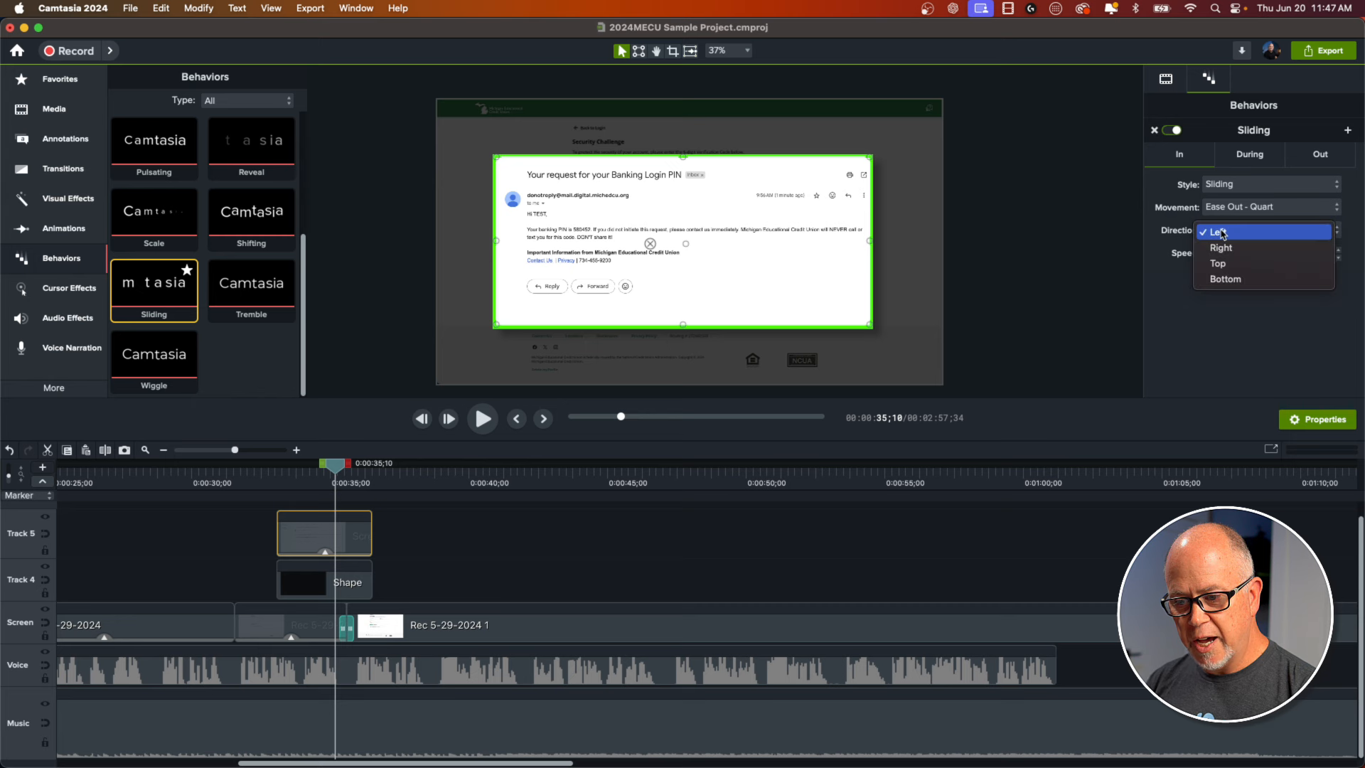
{"action": "left_click", "coordinate": [1226, 280]}
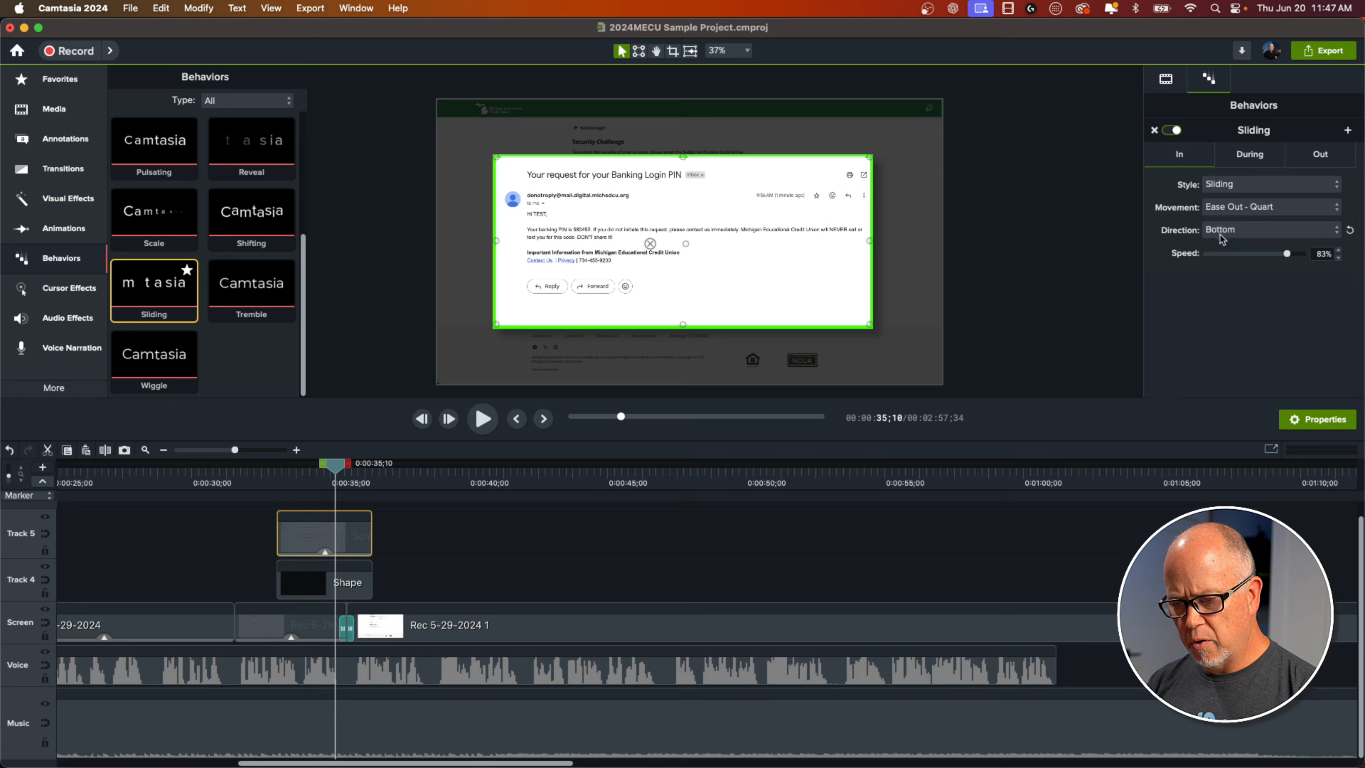
{"action": "left_click", "coordinate": [1235, 185]}
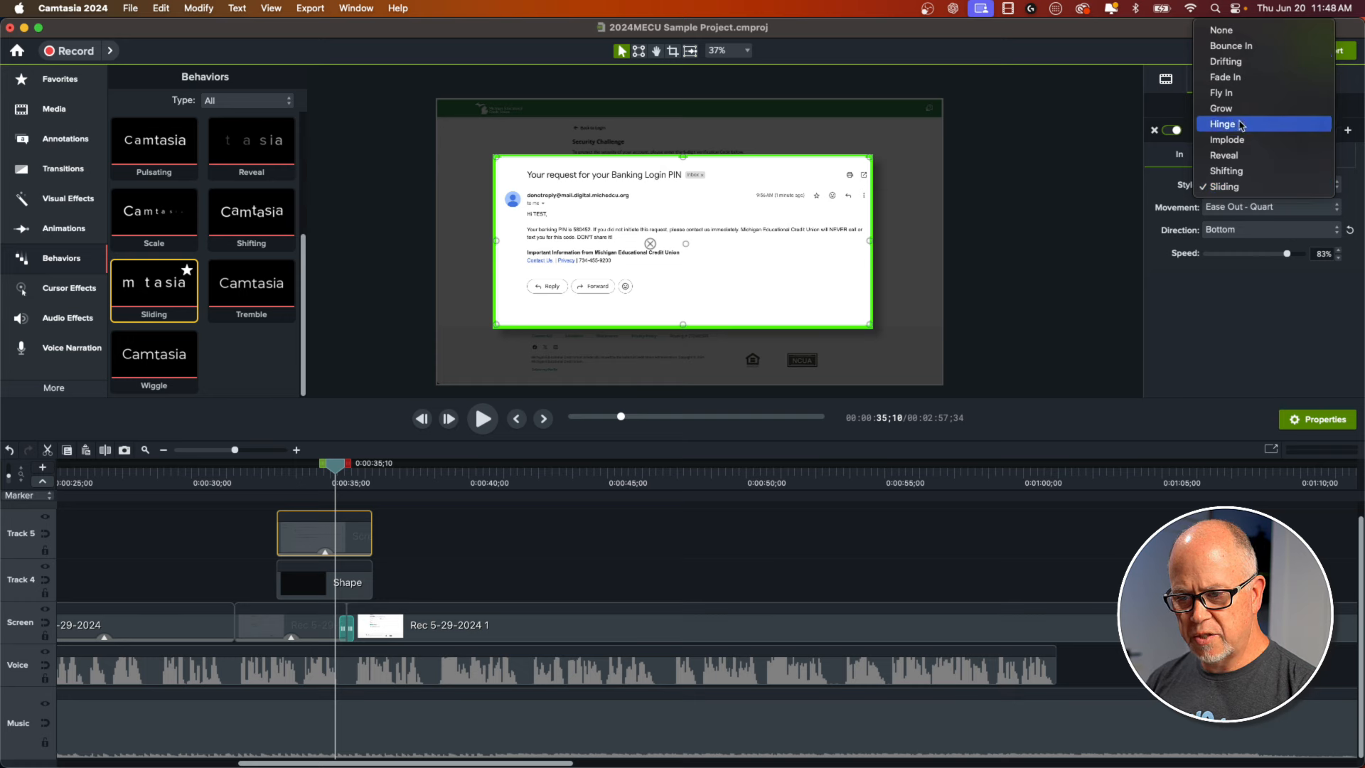
{"action": "left_click", "coordinate": [1221, 31]}
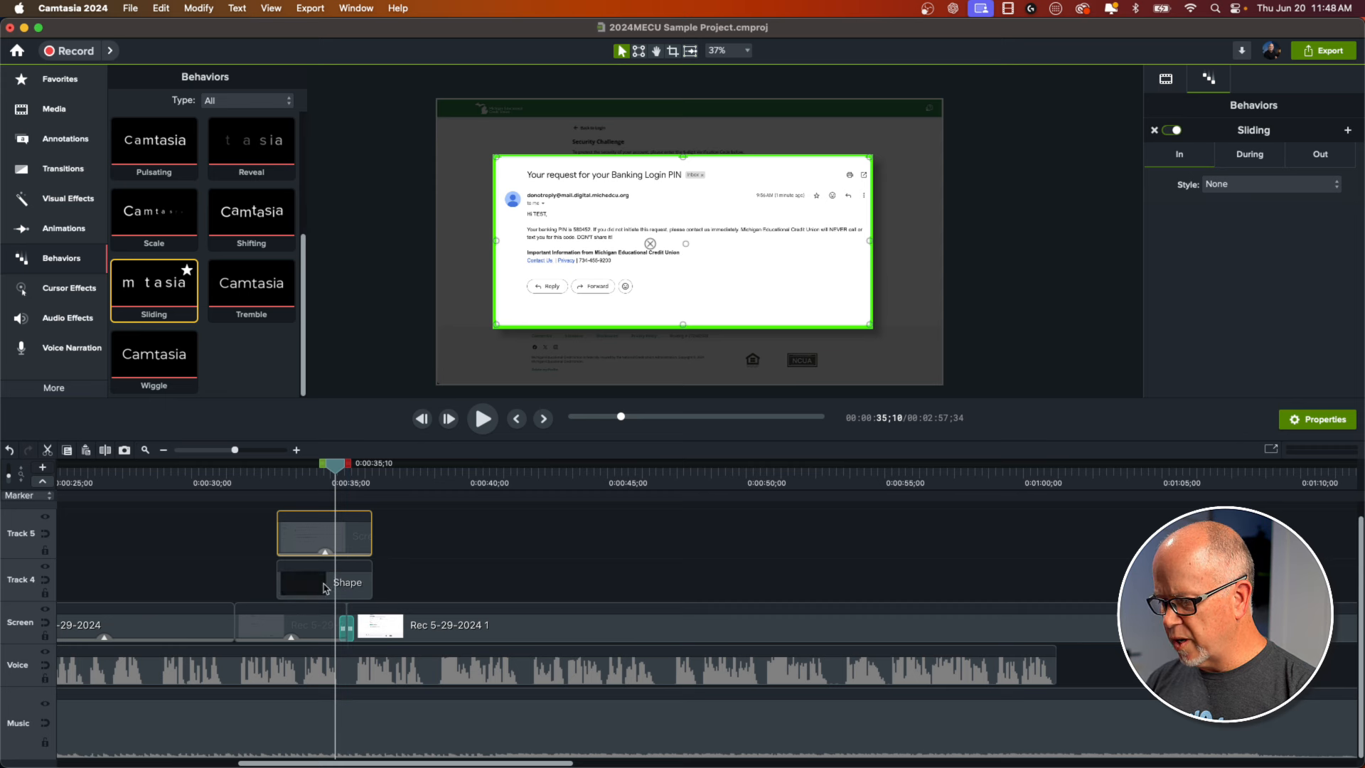
- Expand the effects of the Track 5 screenshot clip and remove its Sliding behavior
{"action": "left_click", "coordinate": [325, 553]}
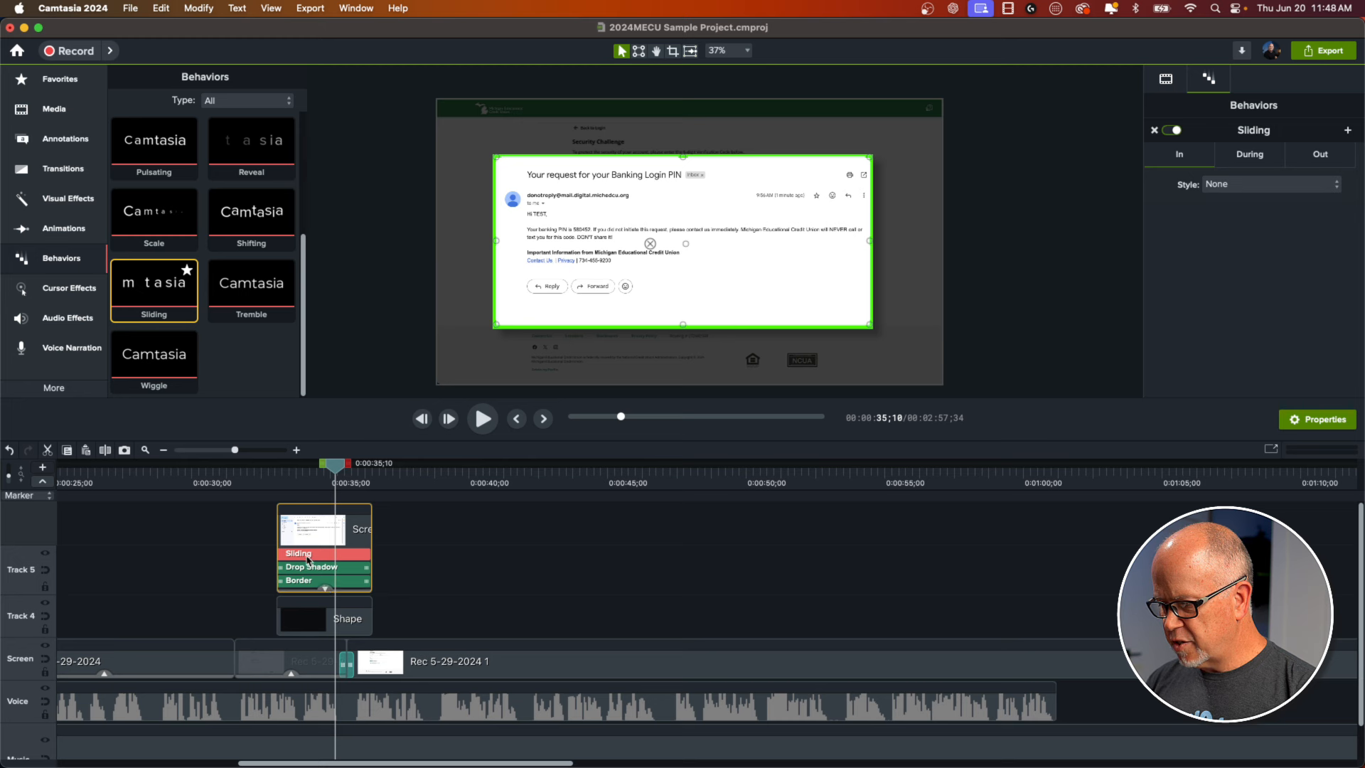
{"action": "left_click", "coordinate": [308, 556]}
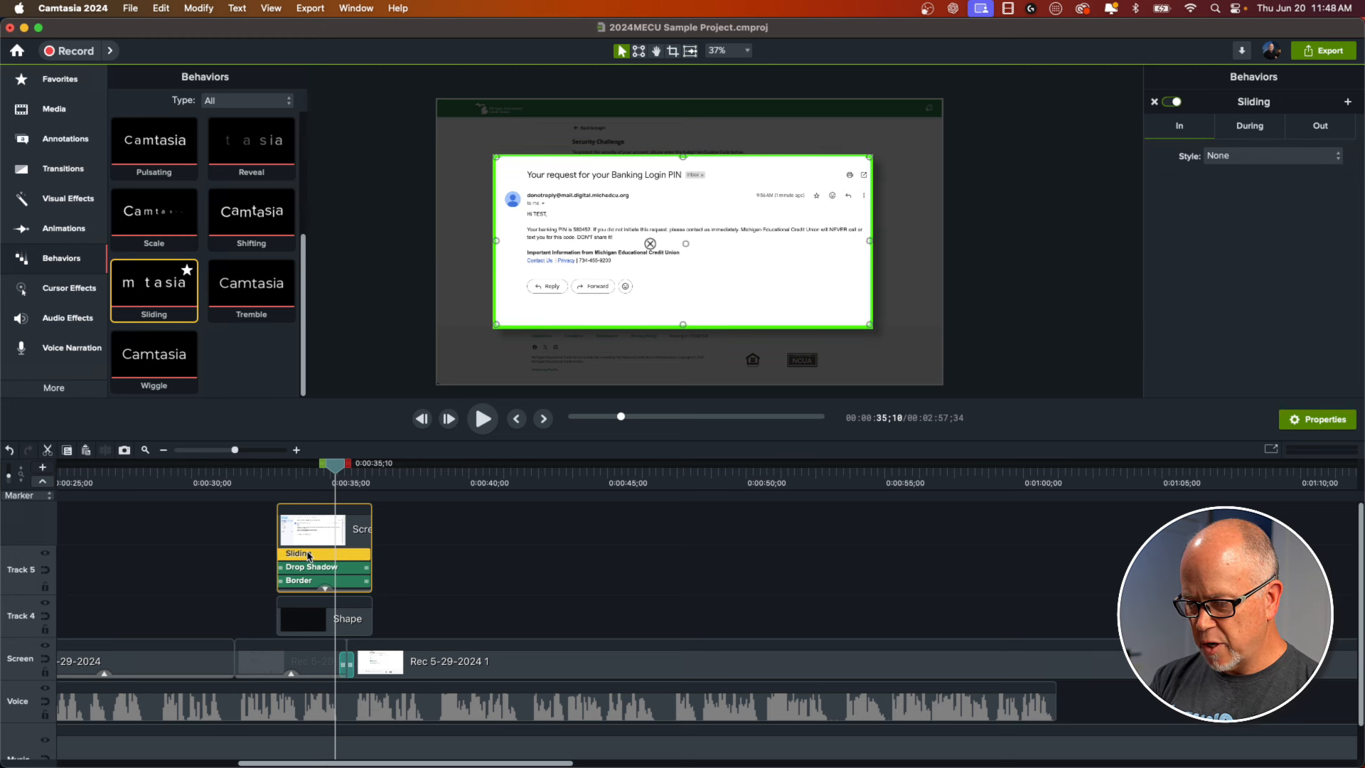
{"action": "left_click", "coordinate": [1154, 103]}
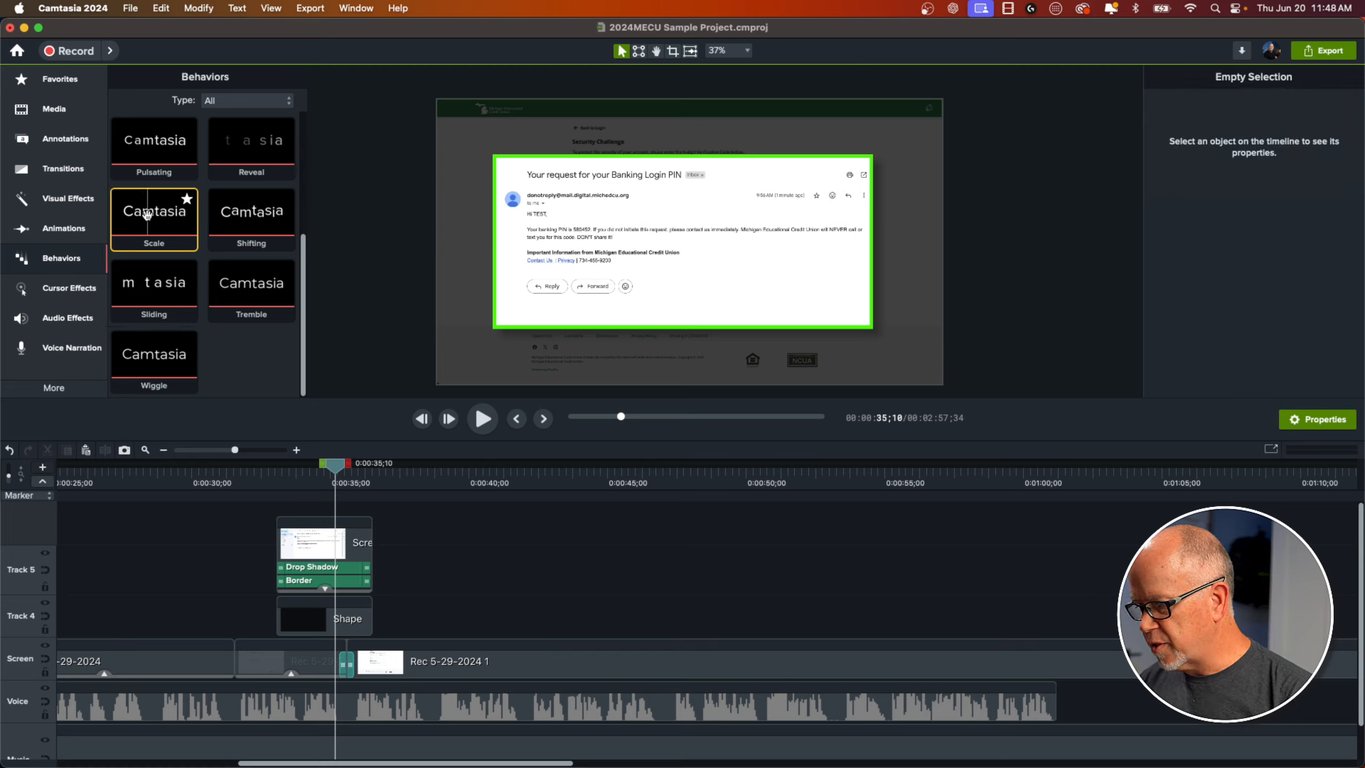
- Apply the Scale behavior to the Track 5 screenshot clip, set its In movement to Smooth, and review its During and Out settings
{"action": "left_click_drag", "start_coordinate": [145, 212], "coordinate": [323, 551]}
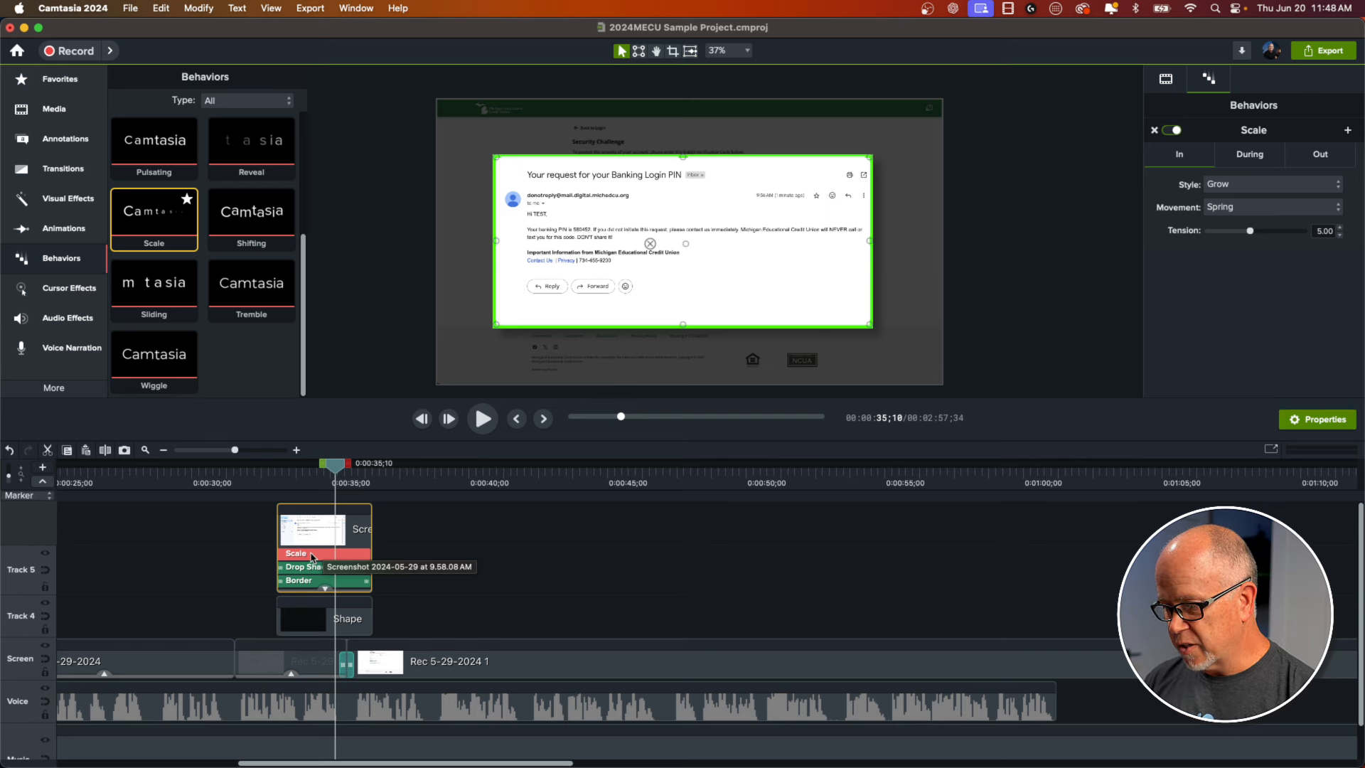
{"action": "left_click", "coordinate": [324, 556]}
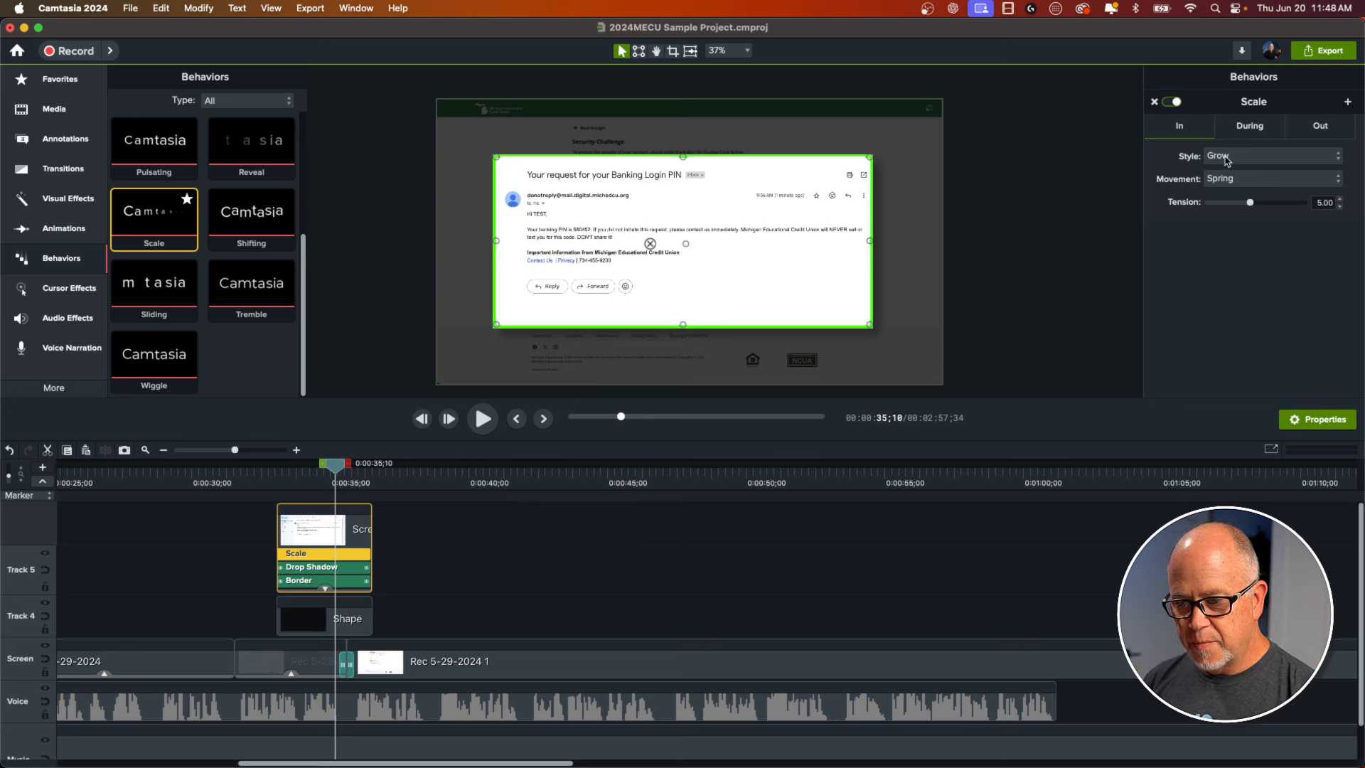
{"action": "left_click_drag", "start_coordinate": [334, 471], "coordinate": [307, 484]}
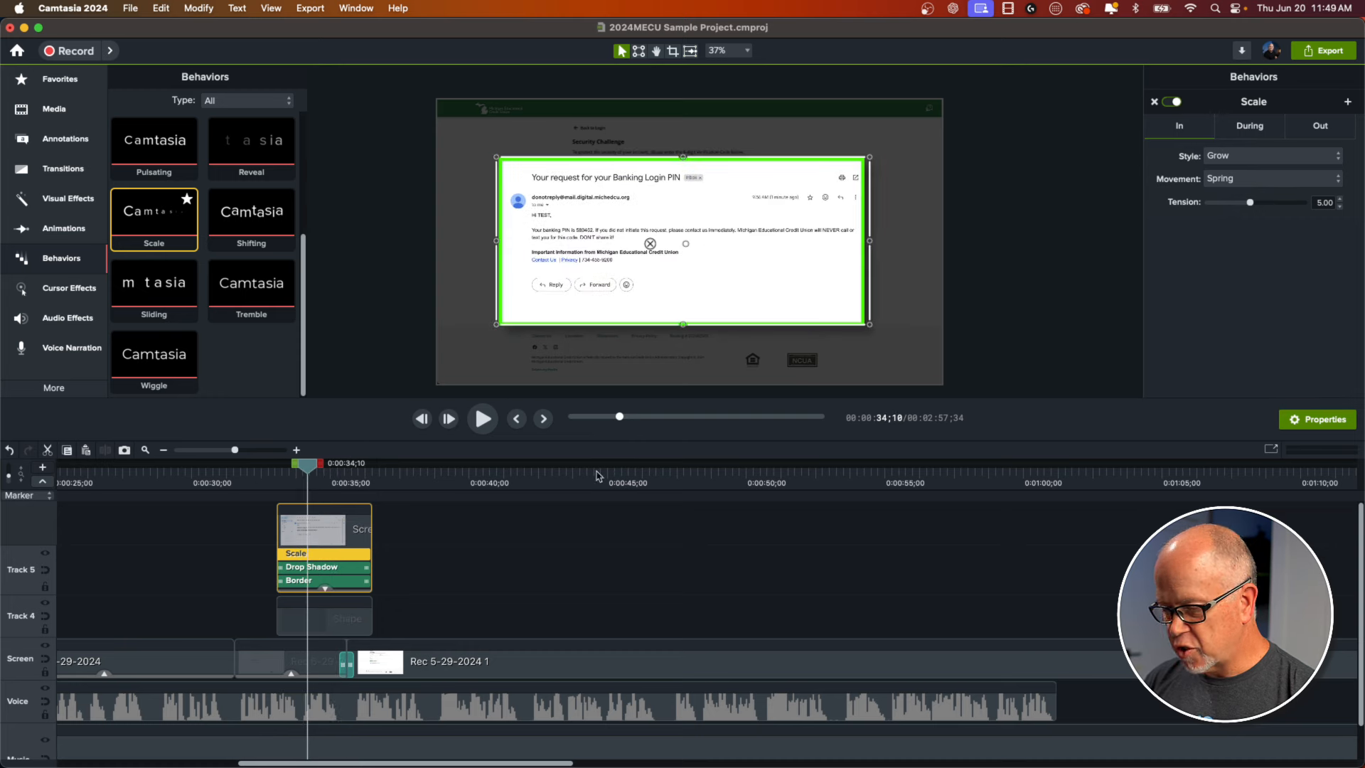
{"action": "left_click", "coordinate": [1213, 183]}
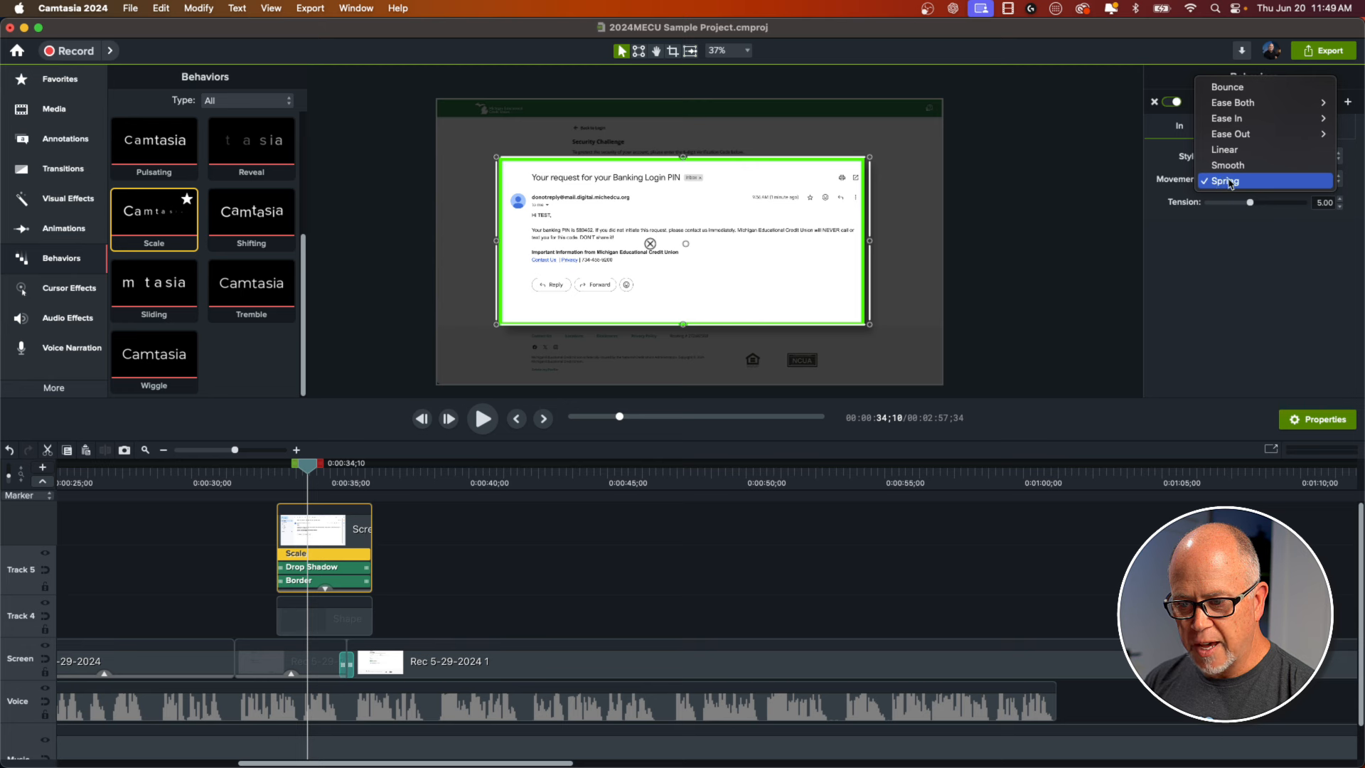
{"action": "left_click", "coordinate": [1229, 166]}
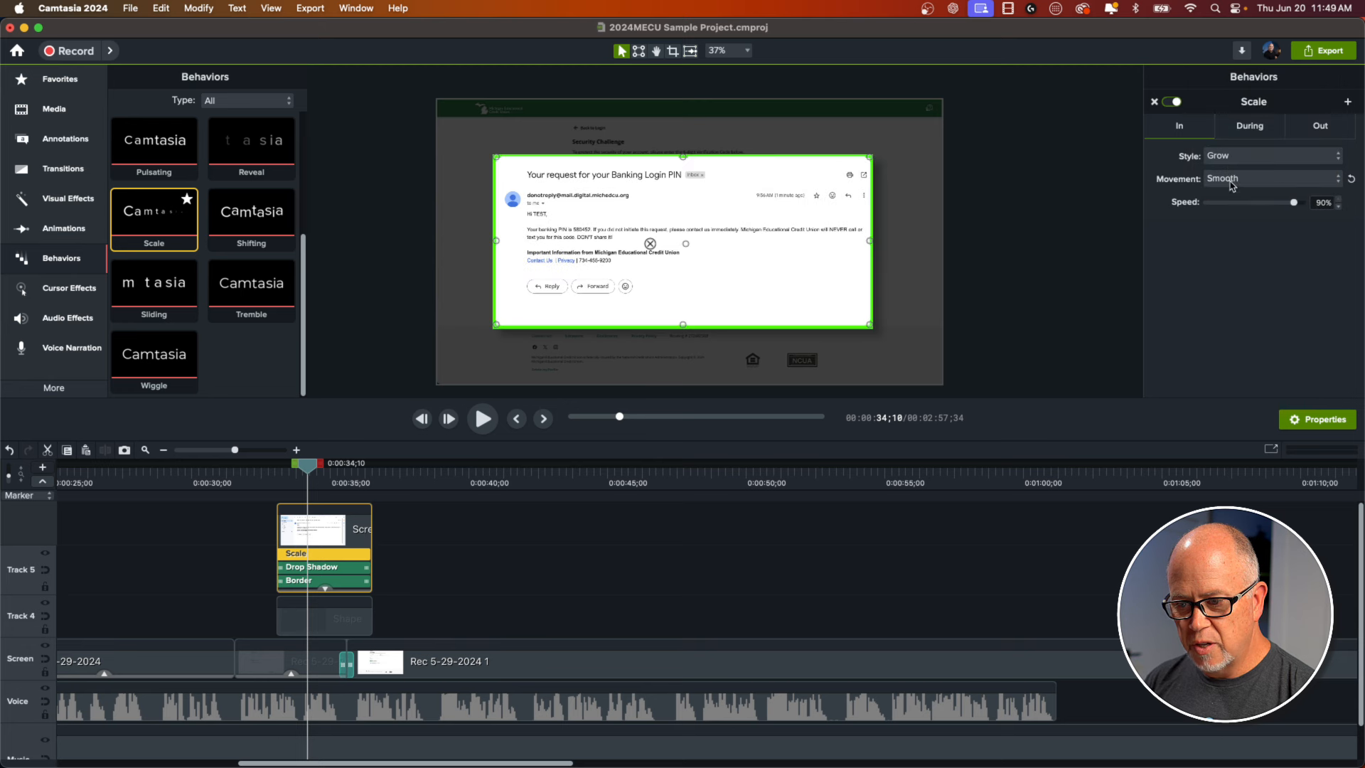
{"action": "left_click", "coordinate": [1246, 128]}
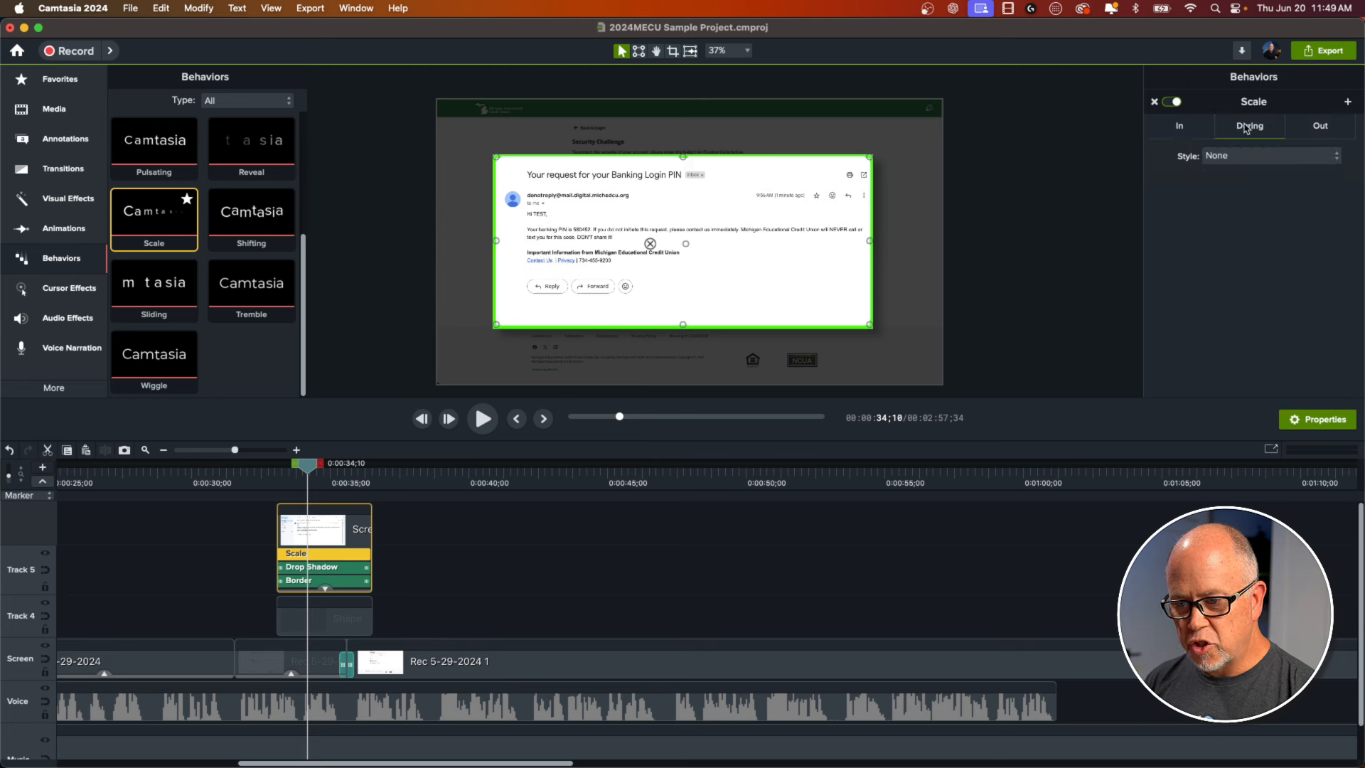
{"action": "left_click", "coordinate": [1315, 131]}
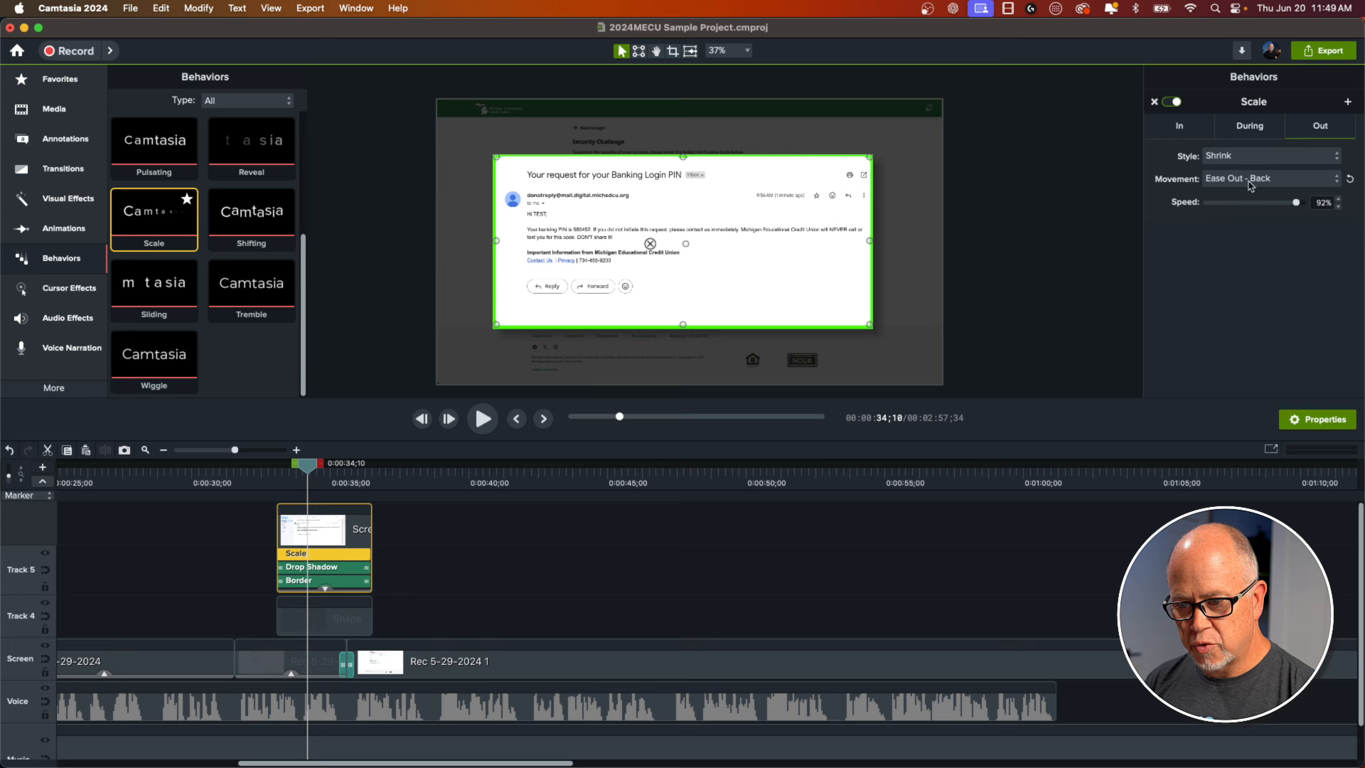
- Play back the screenshot clip's Scale entrance and exit from just before the clip, and collapse its effects
{"action": "left_click", "coordinate": [271, 546]}
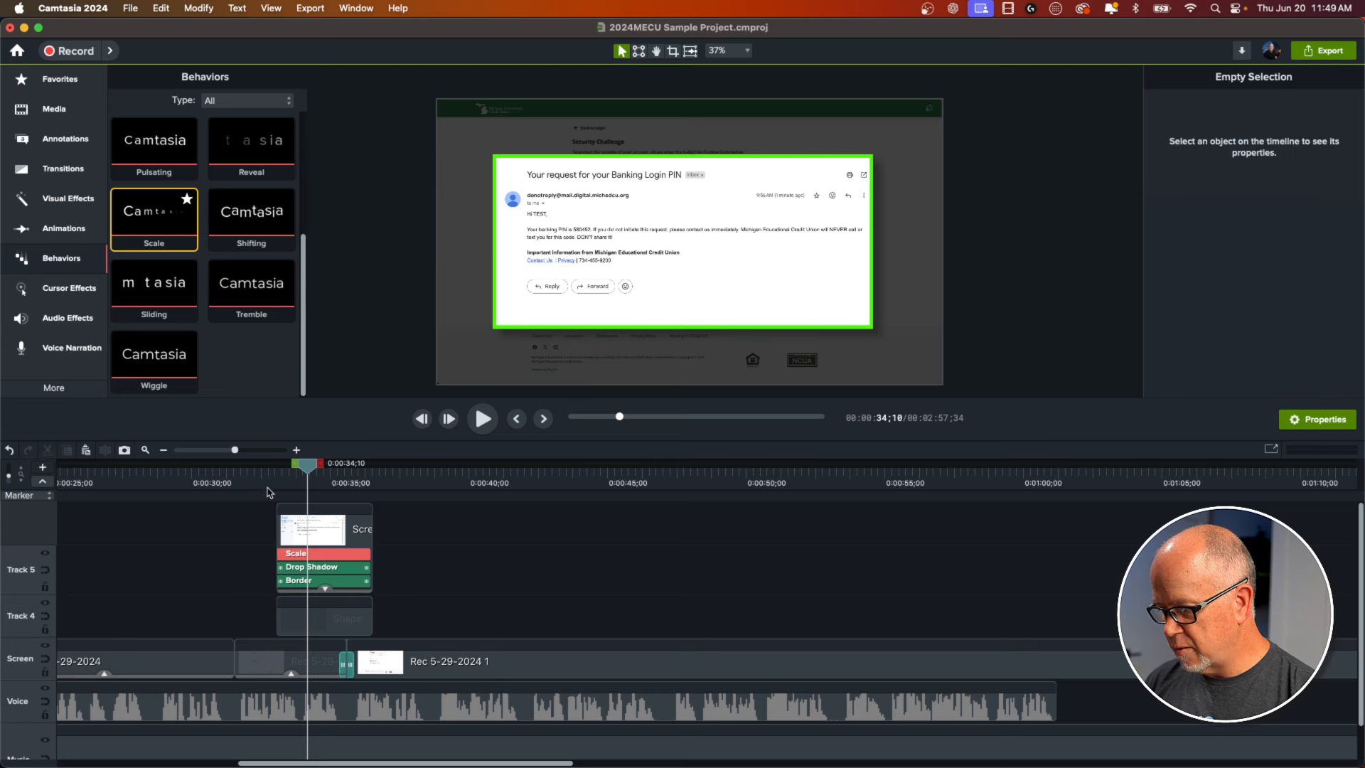
{"action": "left_click", "coordinate": [270, 481]}
{"action": "key", "text": "space"}
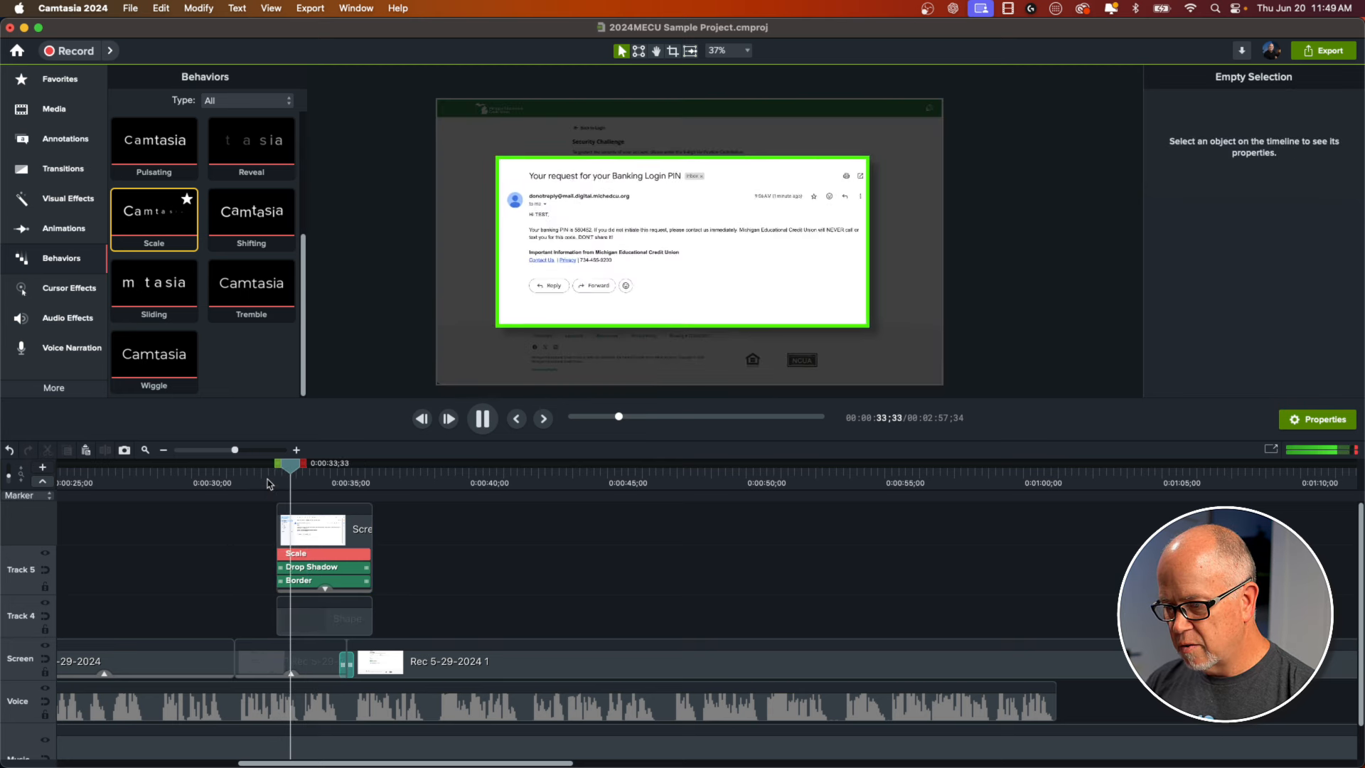
{"action": "key", "text": "space"}
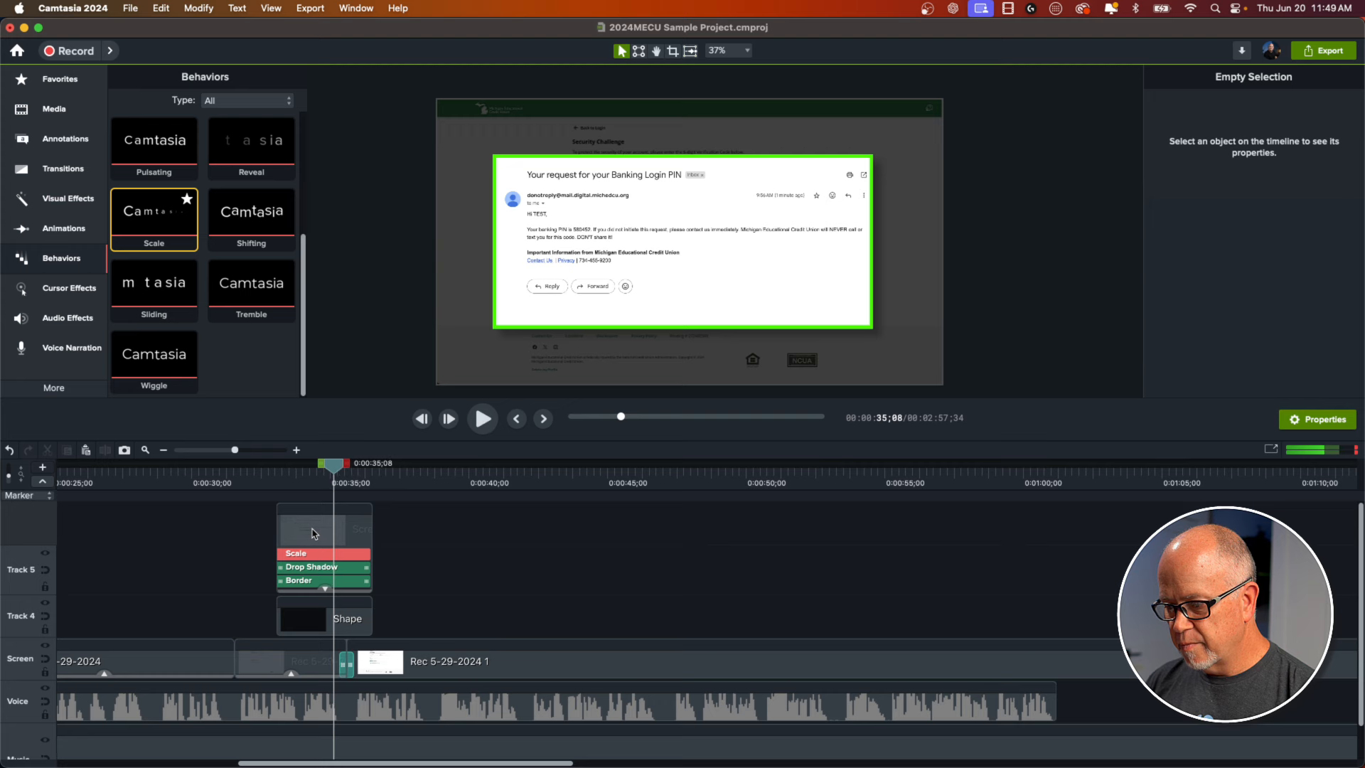
{"action": "key", "text": "space"}
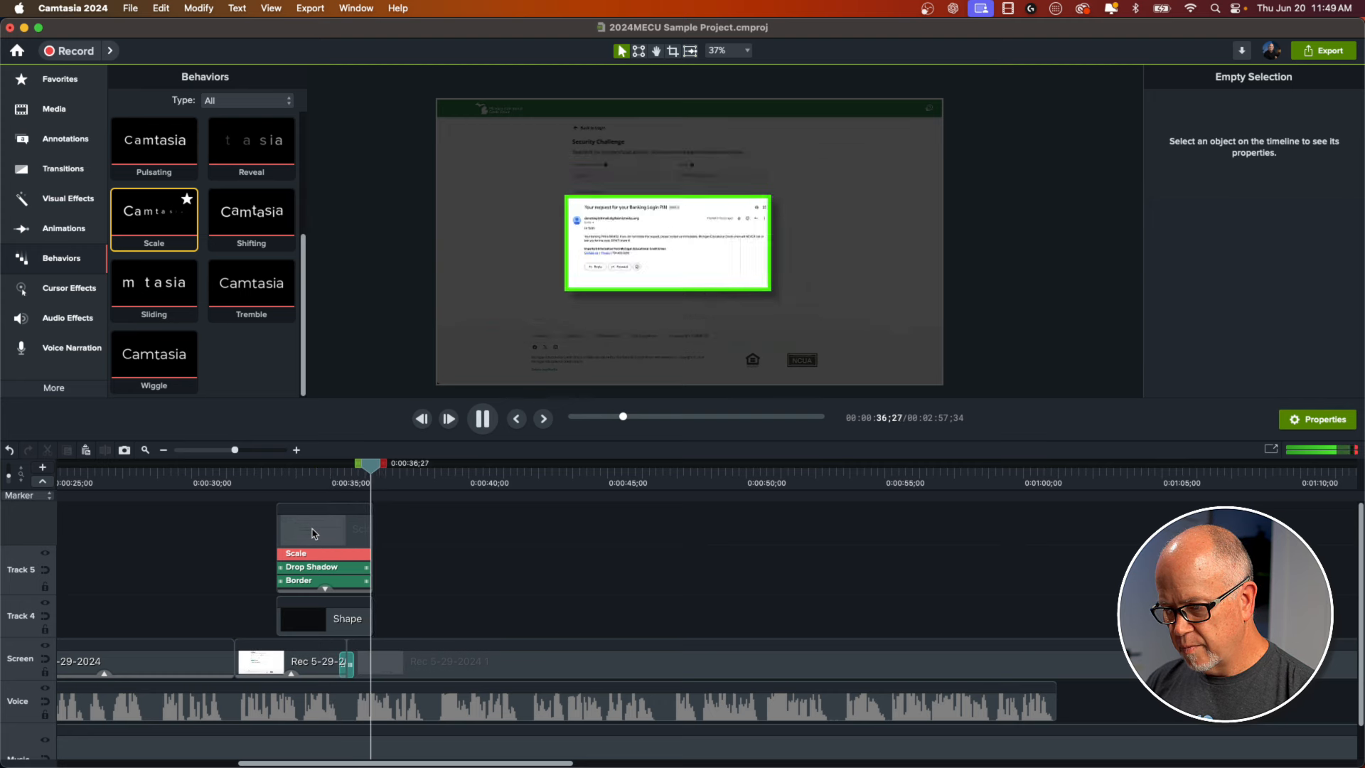
{"action": "key", "text": "space"}
{"action": "left_click", "coordinate": [313, 535]}
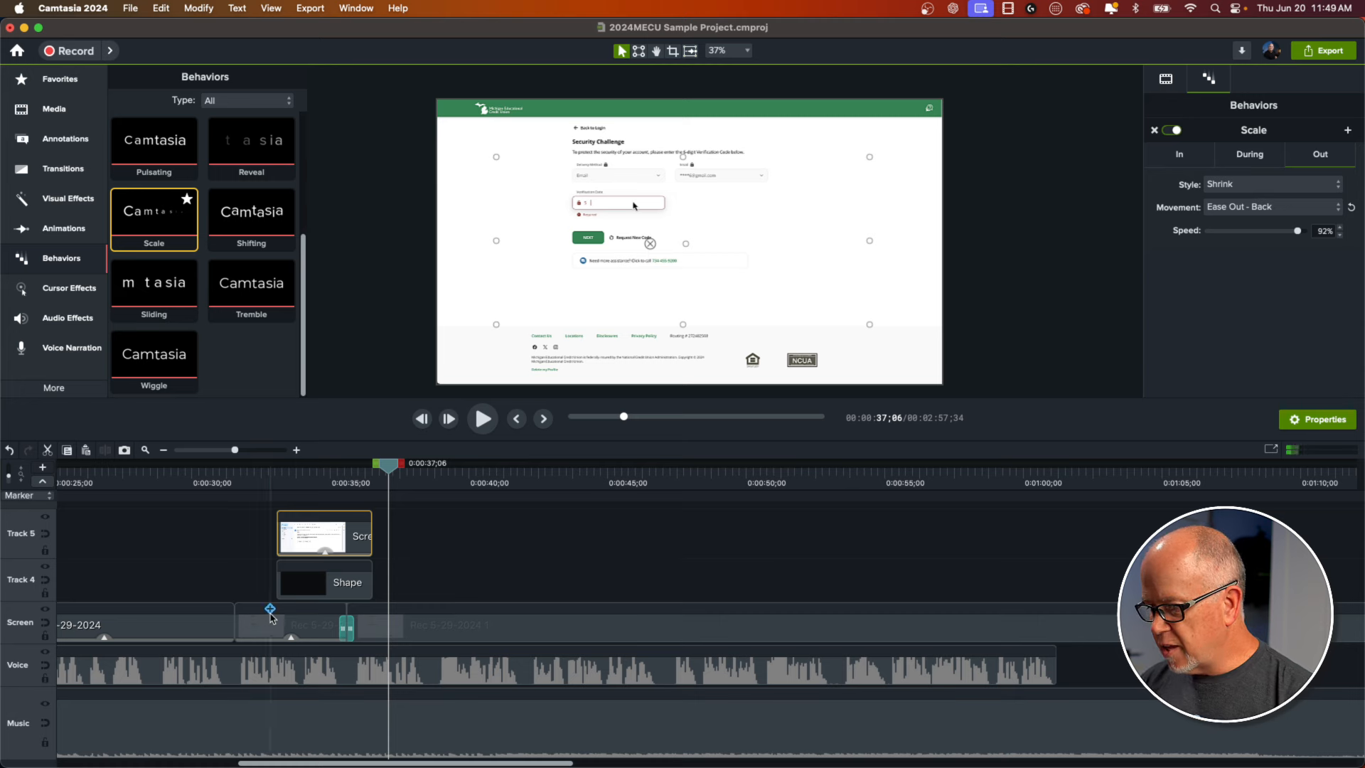
- Preview the dark Shape clip on Track 4 and add a Fade transition to its start and end
{"action": "left_click", "coordinate": [312, 580]}
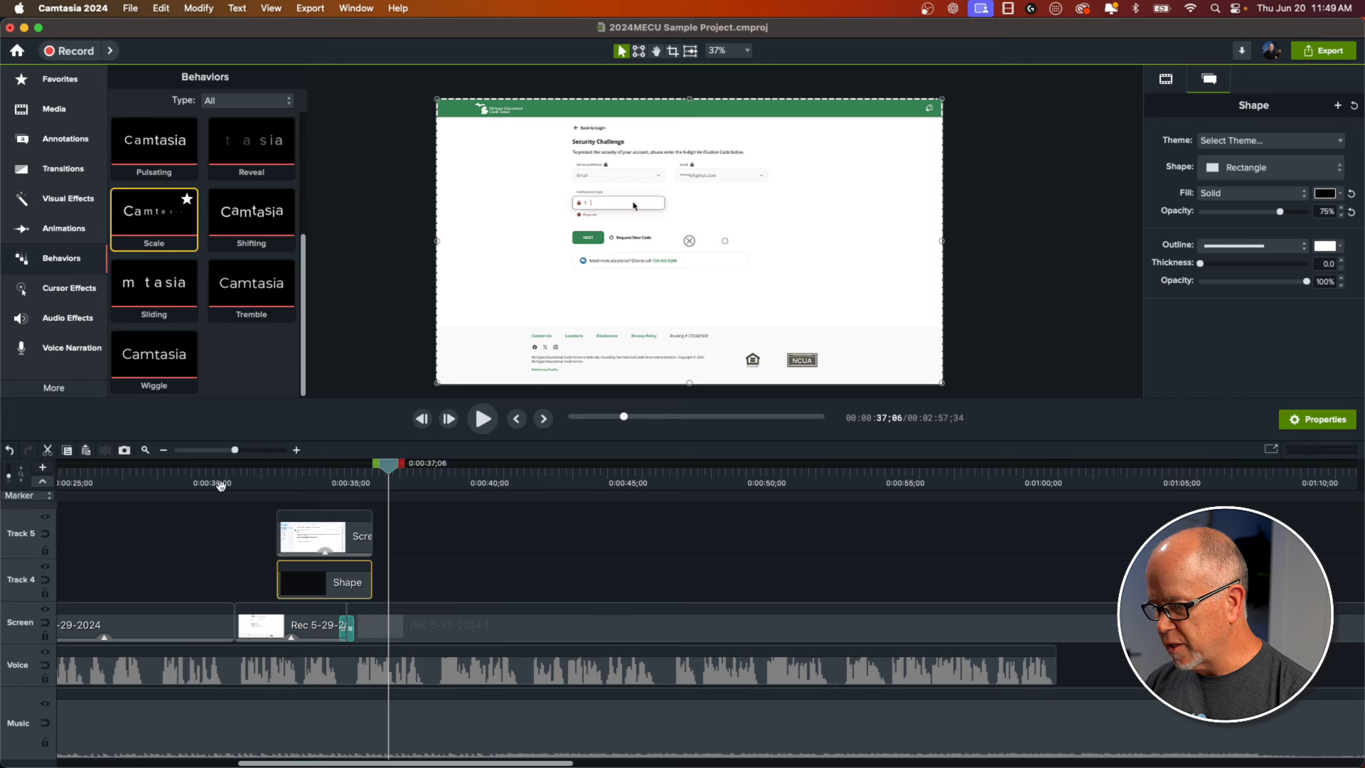
{"action": "left_click", "coordinate": [269, 486]}
{"action": "key", "text": "space"}
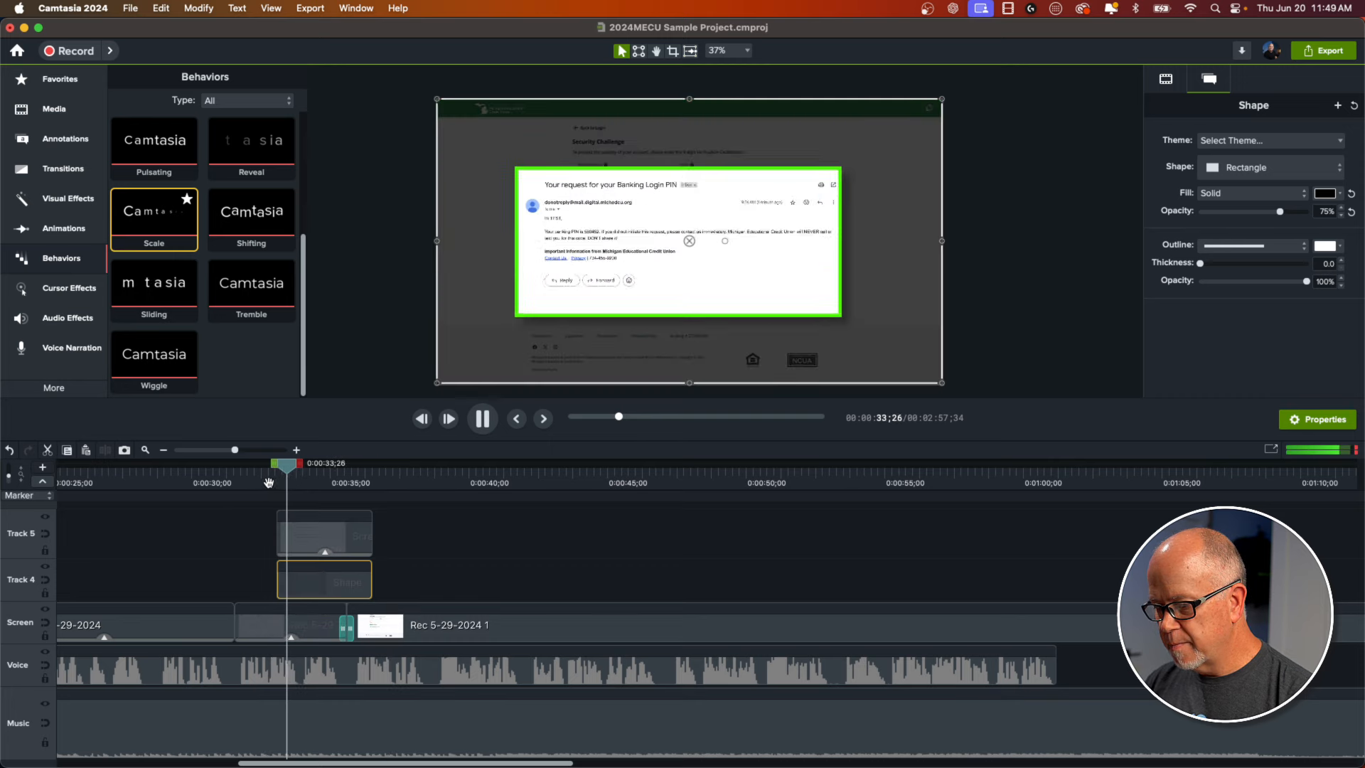
{"action": "key", "text": "space"}
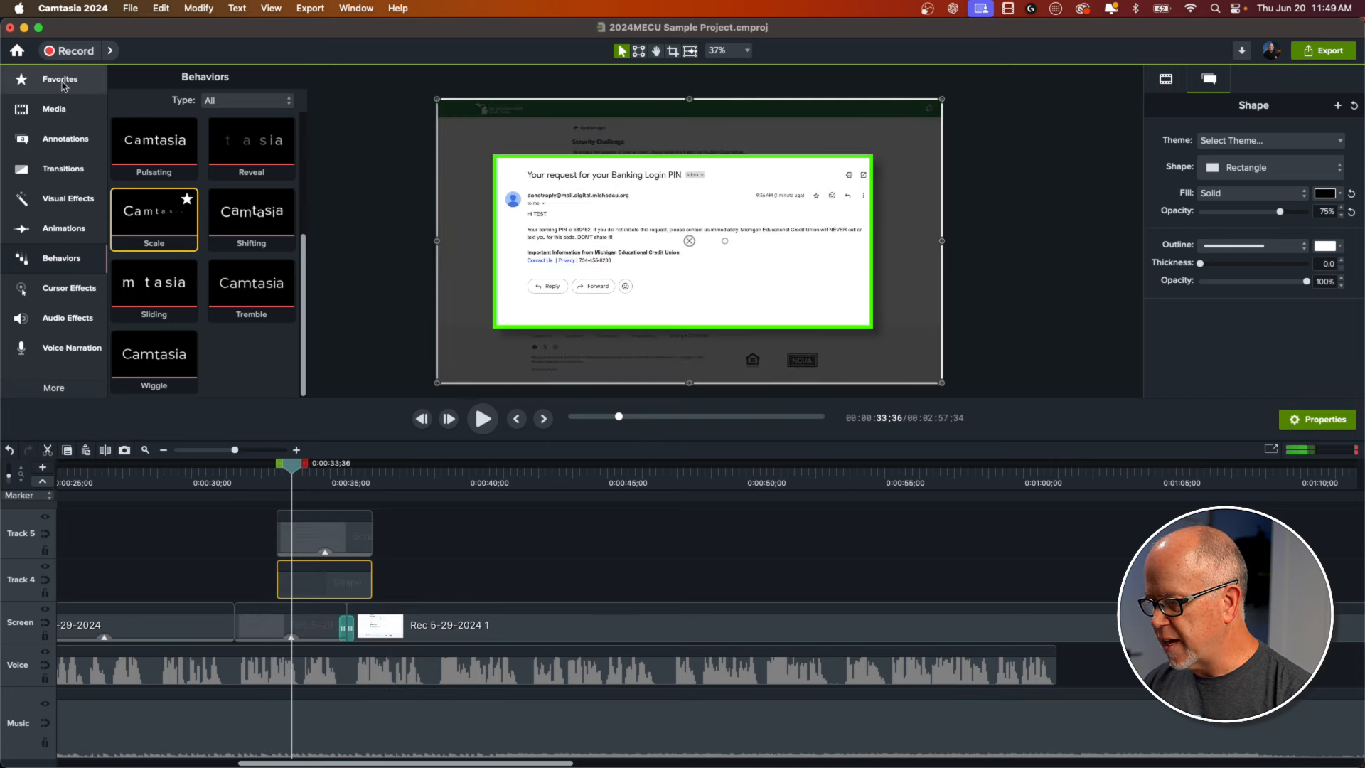
{"action": "left_click", "coordinate": [62, 82]}
{"action": "left_click_drag", "start_coordinate": [165, 255], "coordinate": [292, 590]}
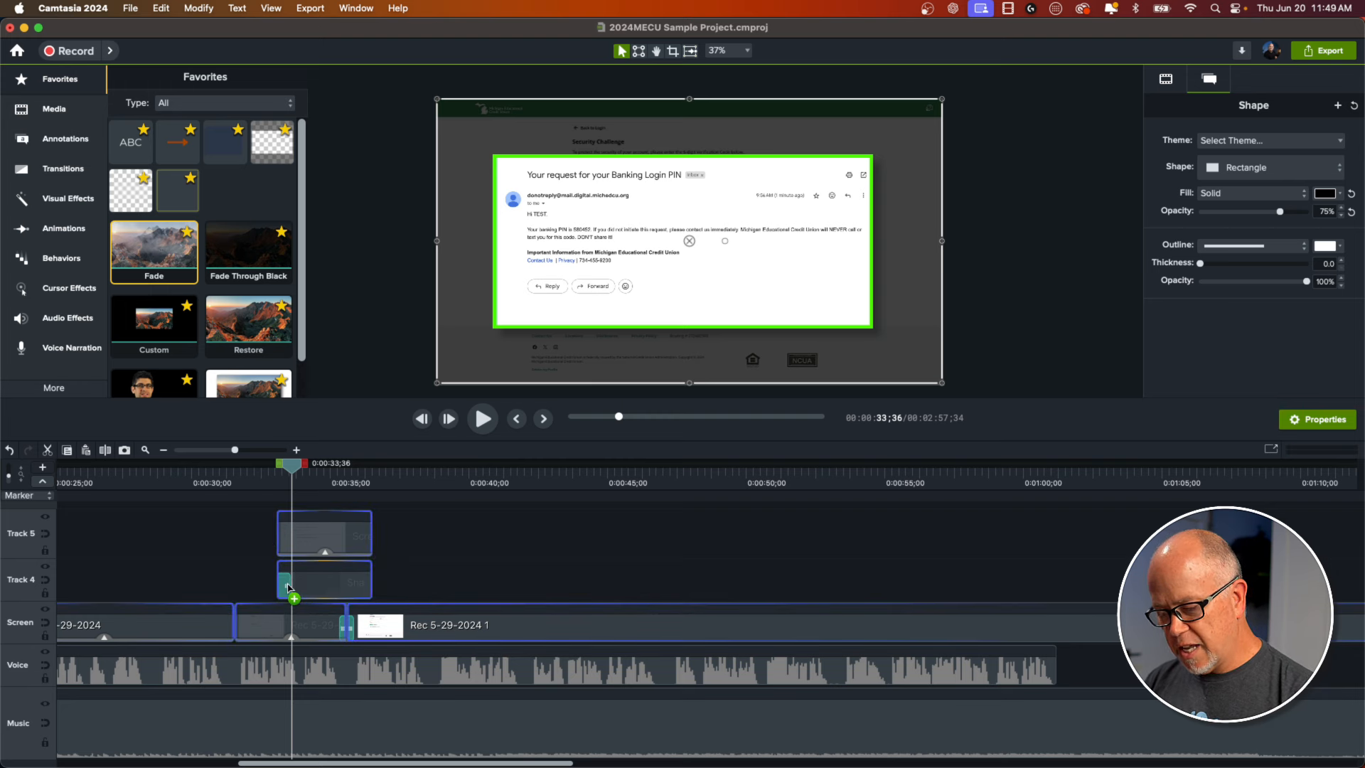
{"action": "left_click_drag", "start_coordinate": [288, 587], "coordinate": [328, 587]}
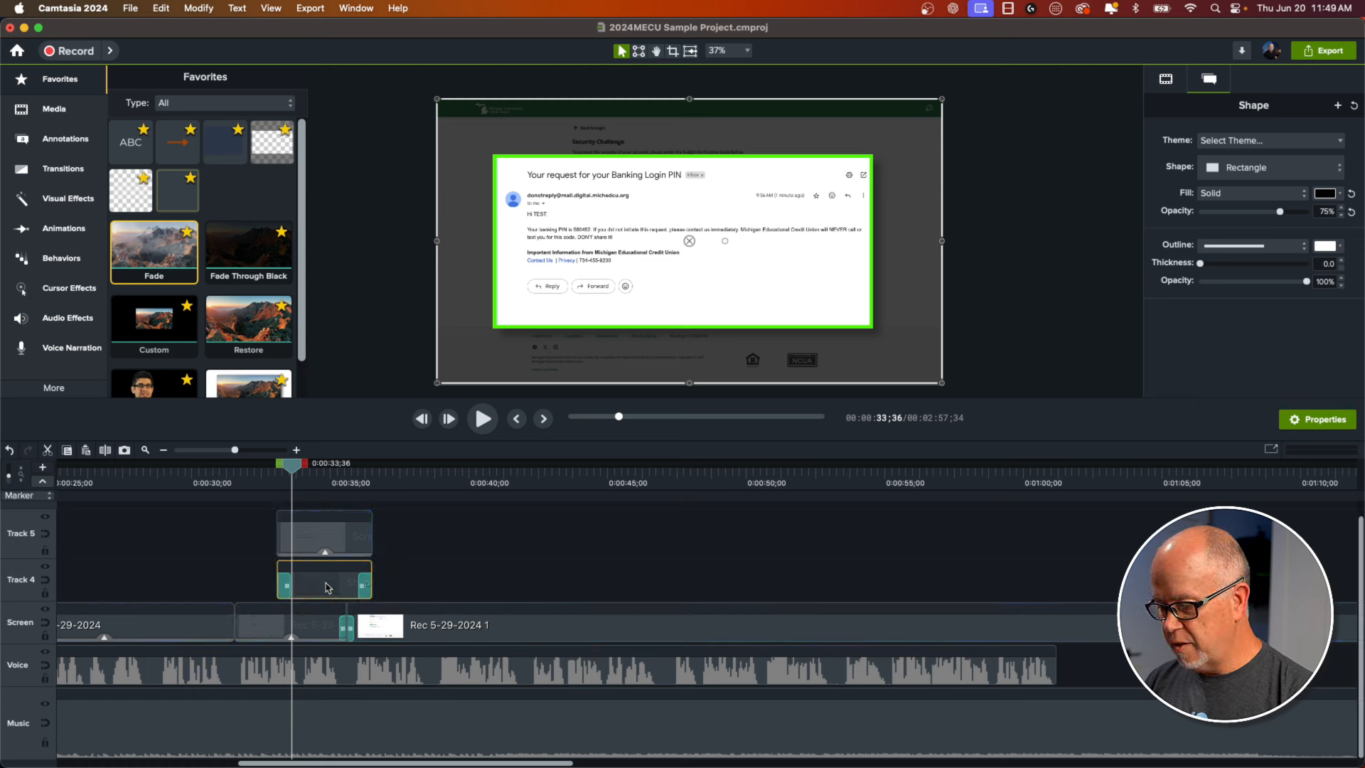
- Play back the email screenshot overlay and the fading dark shape from just before the clips start
{"action": "left_click", "coordinate": [273, 480]}
{"action": "left_click", "coordinate": [450, 559]}
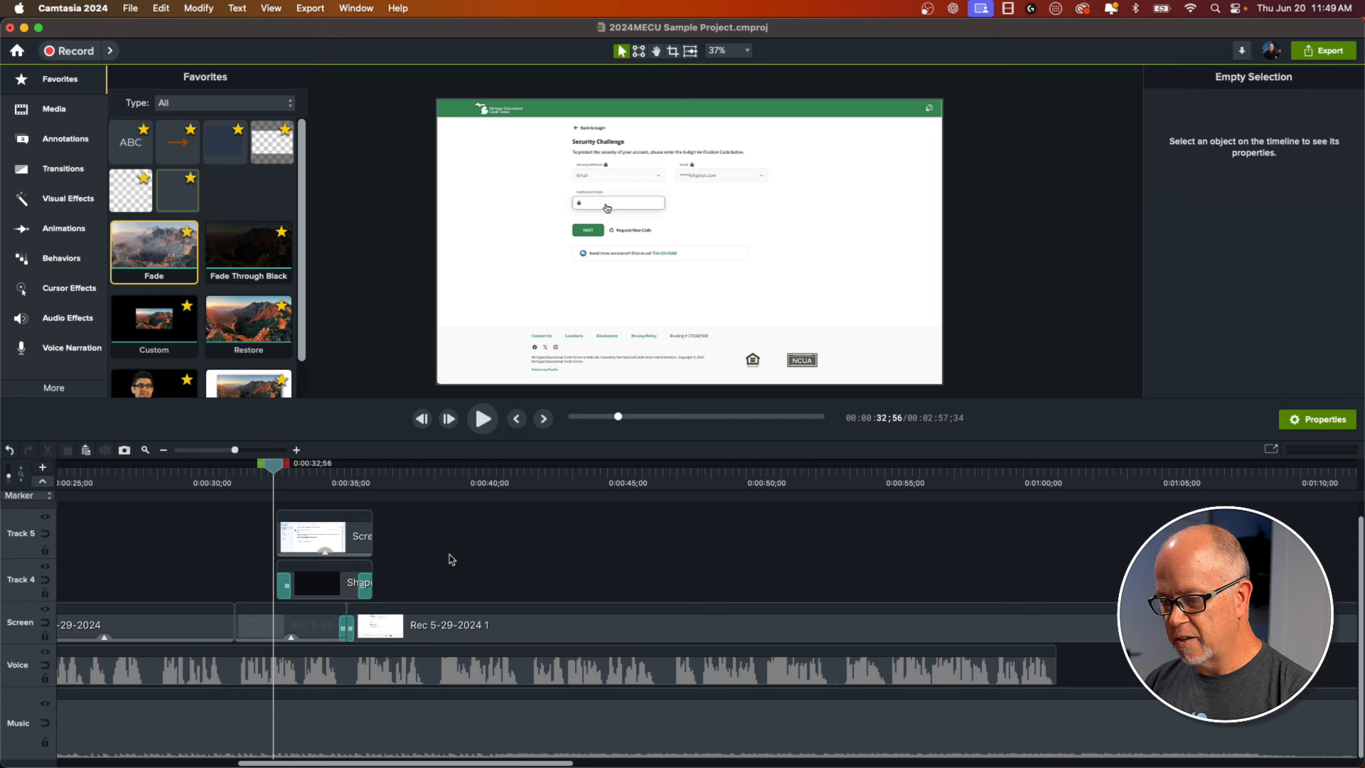
{"action": "key", "text": "space"}
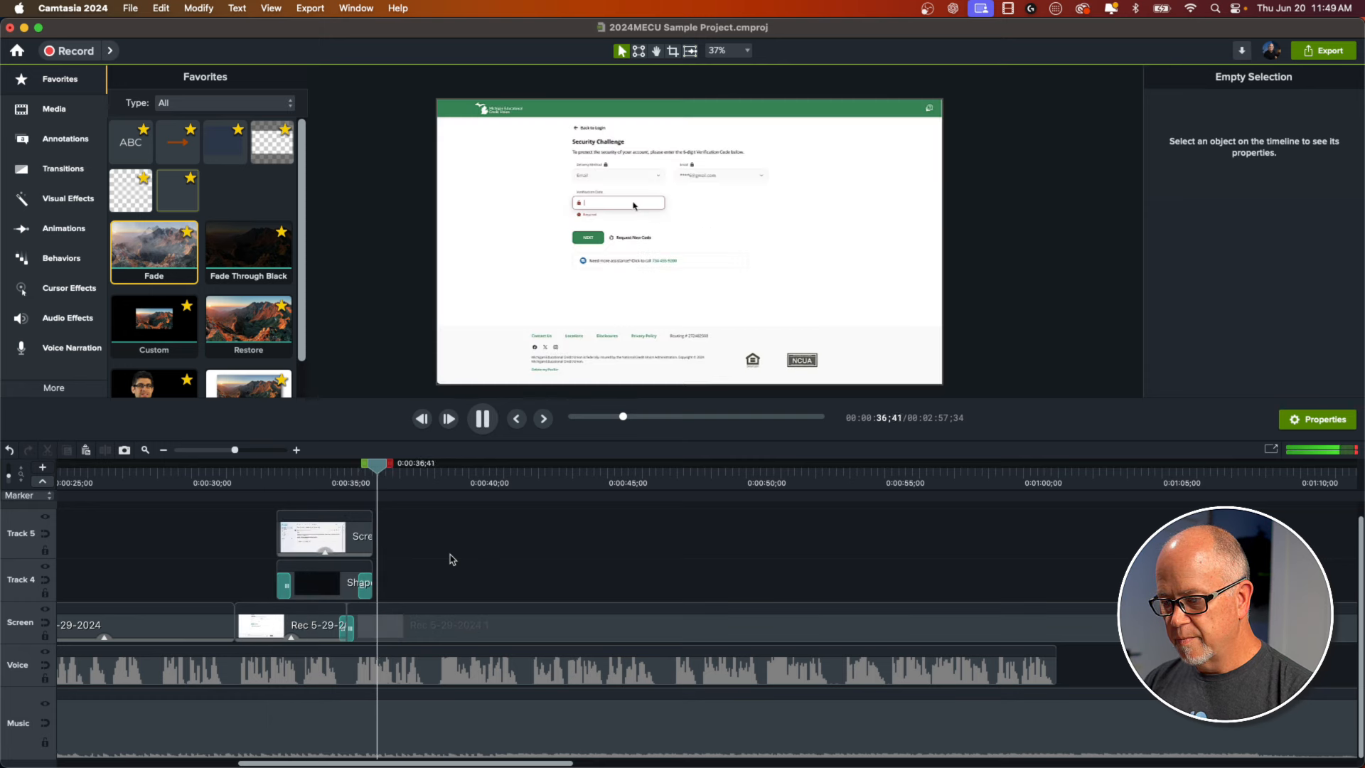
{"action": "key", "text": "space"}
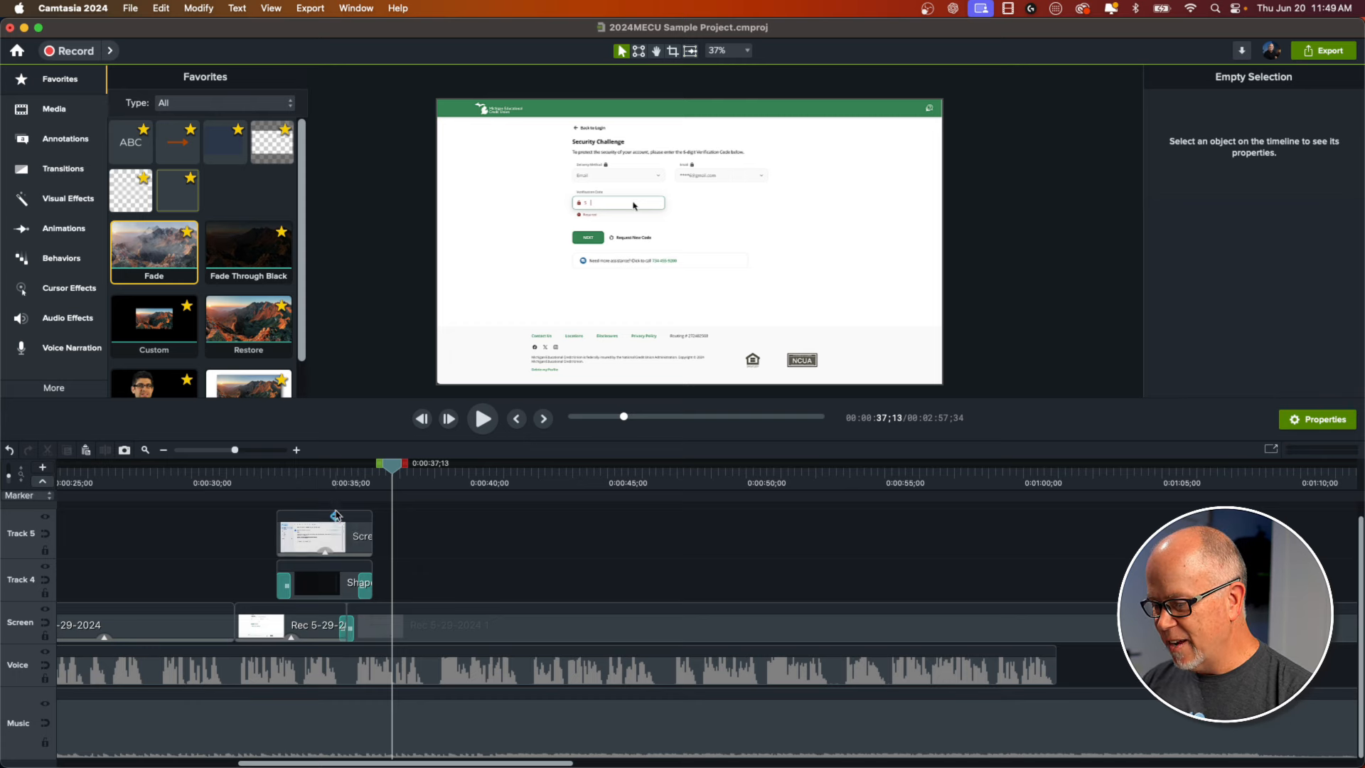
- Add the Sketch Motion rectangle on a new track above the email screenshot and trim its end to match the screenshot clip's end
{"action": "left_click", "coordinate": [320, 478]}
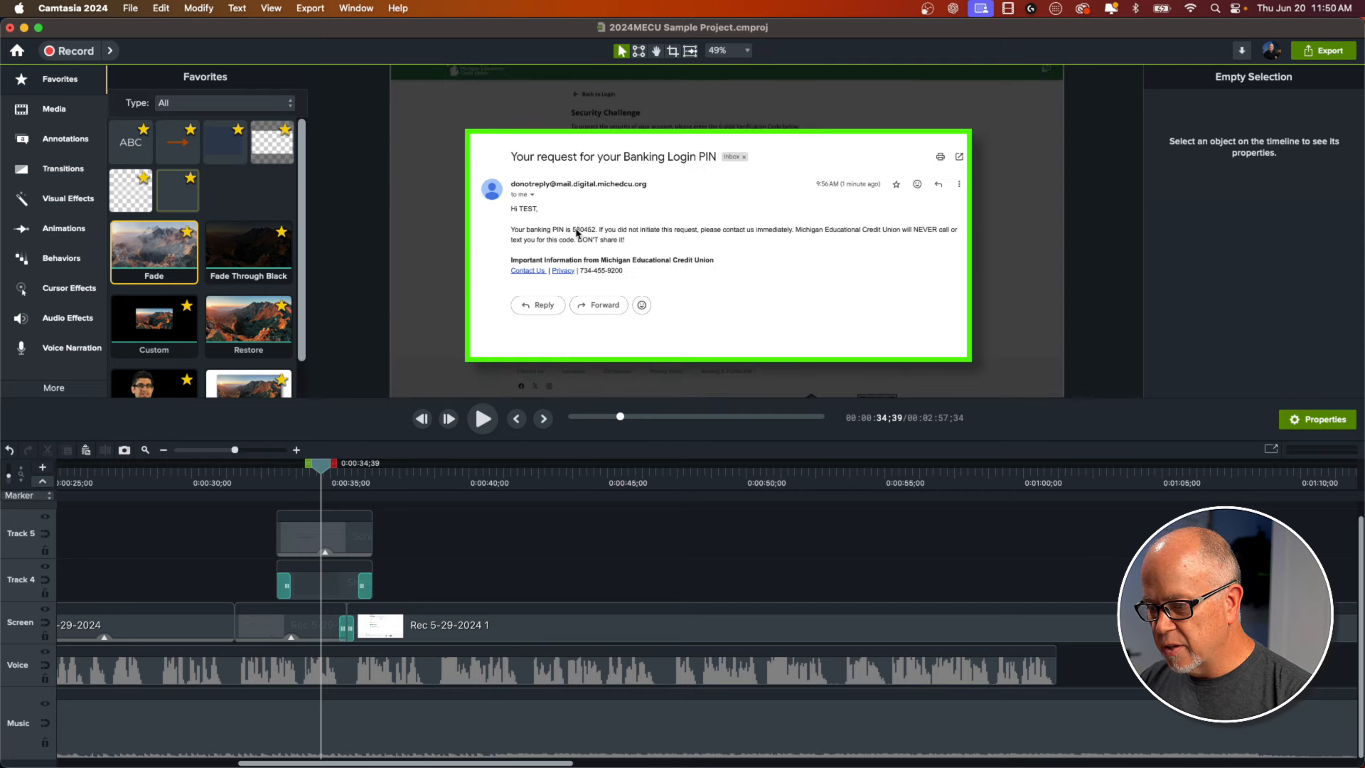
{"action": "scroll", "coordinate": [580, 237], "scroll_direction": "up", "scroll_amount": 5}
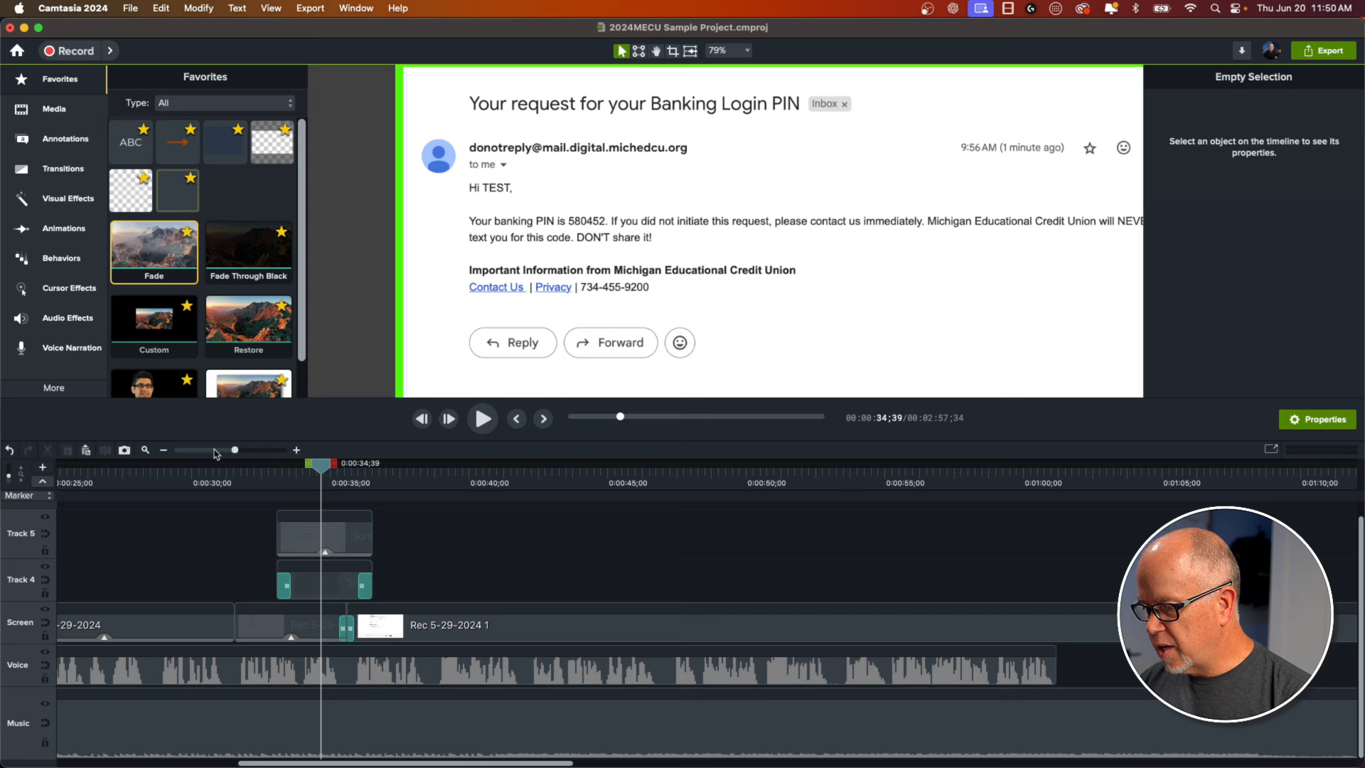
{"action": "scroll", "coordinate": [138, 548], "scroll_direction": "up", "scroll_amount": 2}
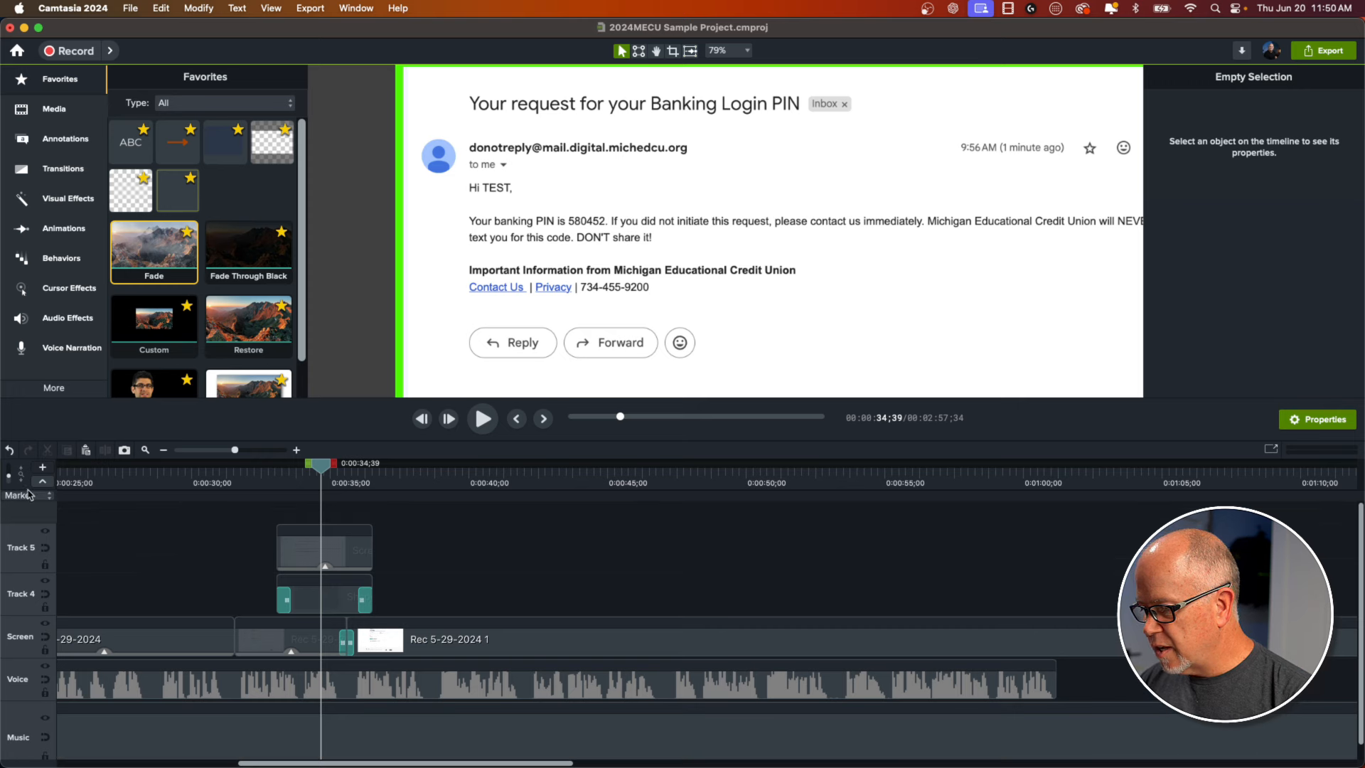
{"action": "left_click_drag", "start_coordinate": [10, 481], "coordinate": [10, 483]}
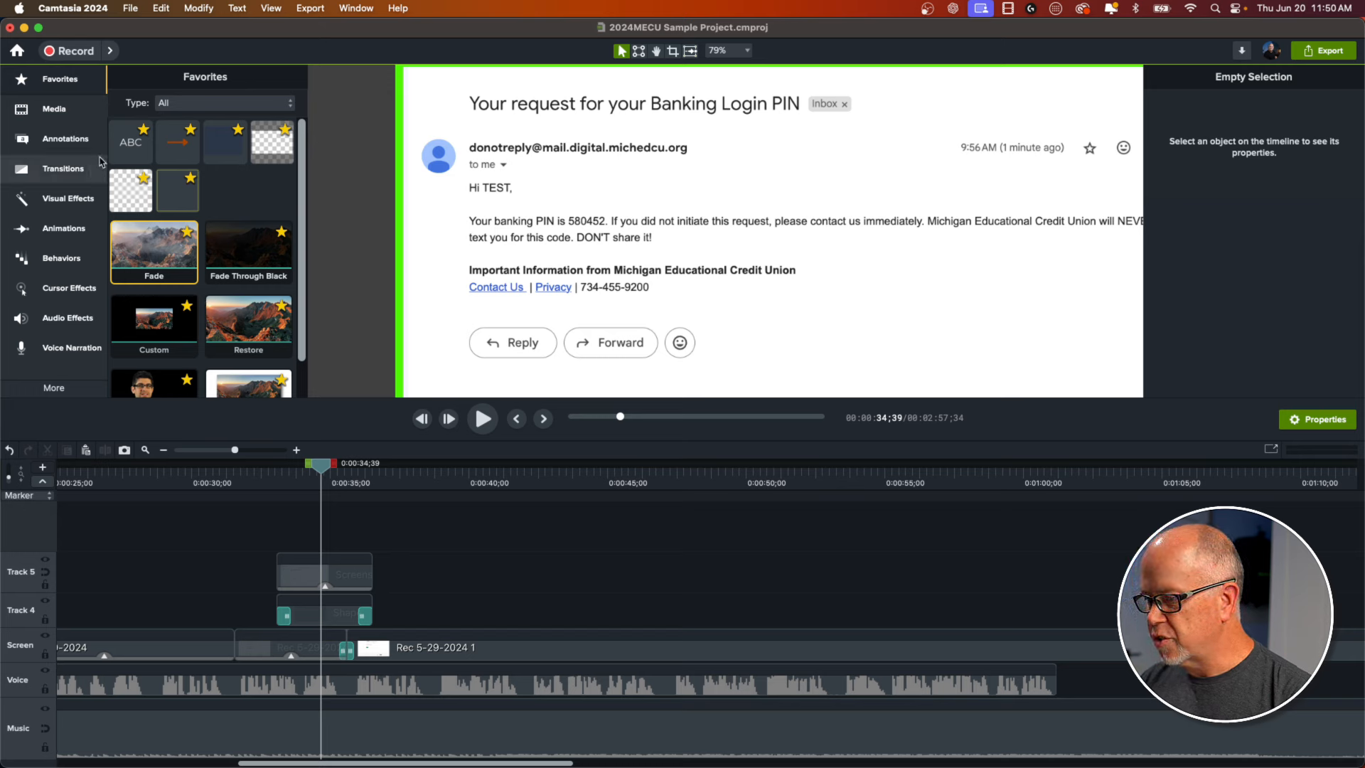
{"action": "left_click", "coordinate": [53, 139]}
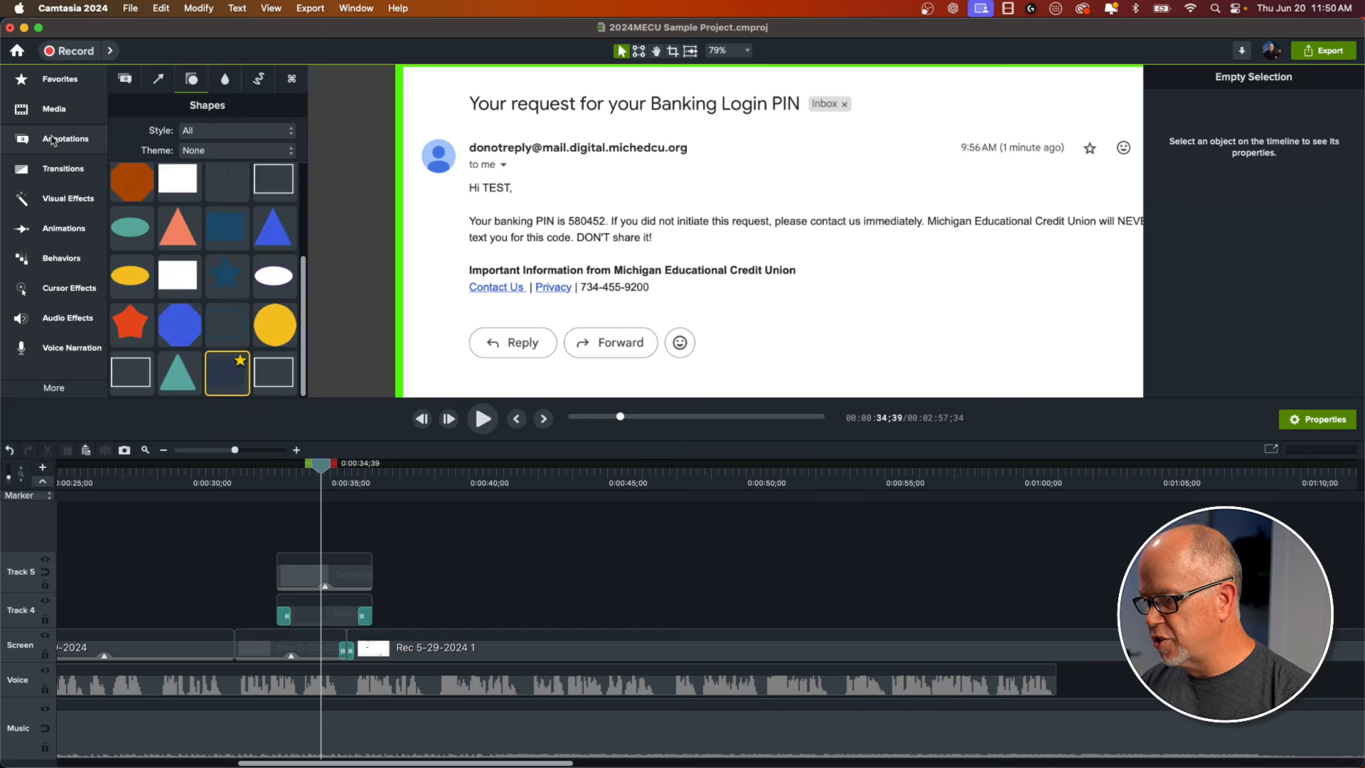
{"action": "left_click", "coordinate": [261, 80]}
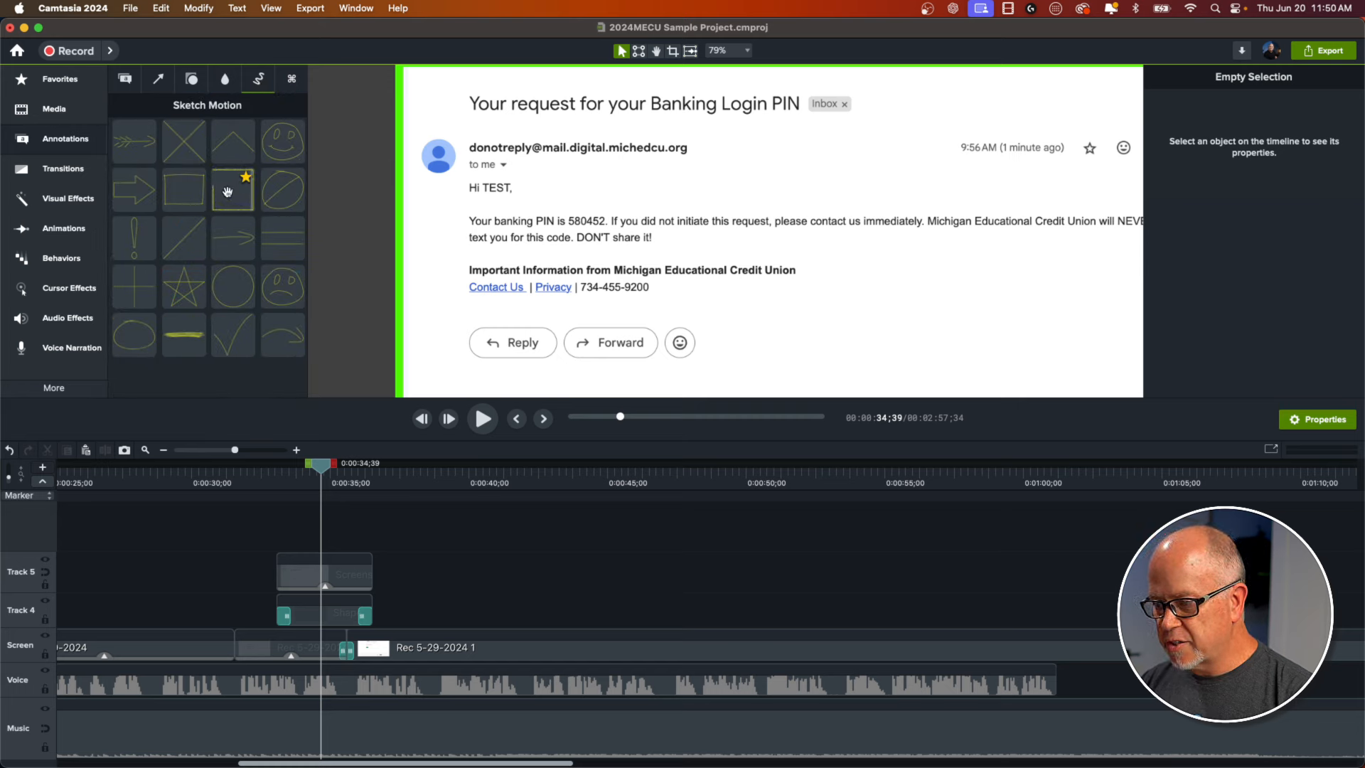
{"action": "mouse_move", "coordinate": [228, 195]}
{"action": "left_mouse_down"}
{"action": "mouse_move", "coordinate": [280, 304]}
{"action": "mouse_move", "coordinate": [320, 526]}
{"action": "mouse_move", "coordinate": [295, 546]}
{"action": "left_mouse_up"}
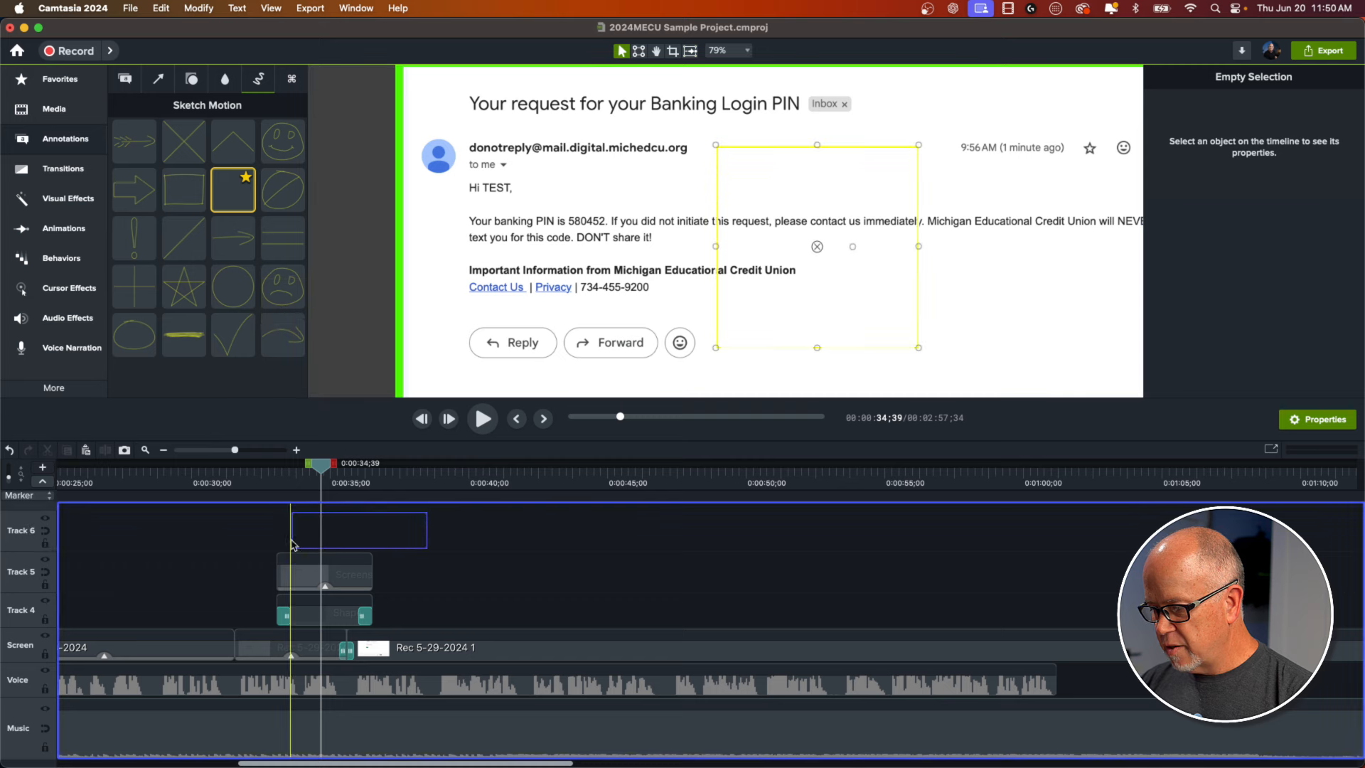
{"action": "left_click_drag", "start_coordinate": [427, 539], "coordinate": [371, 539]}
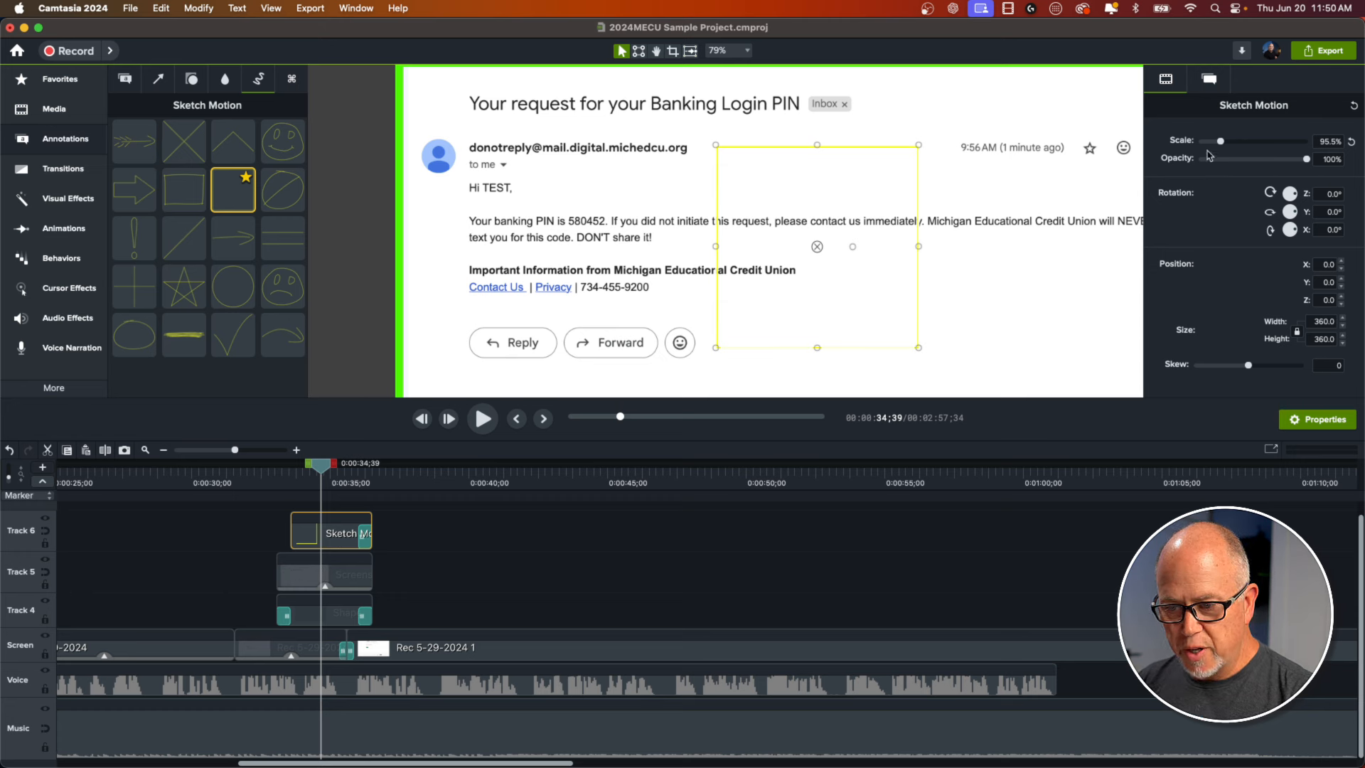
- Set the Sketch Motion rectangle's color to Red and its thickness to about 21.9
{"action": "left_click", "coordinate": [1211, 81]}
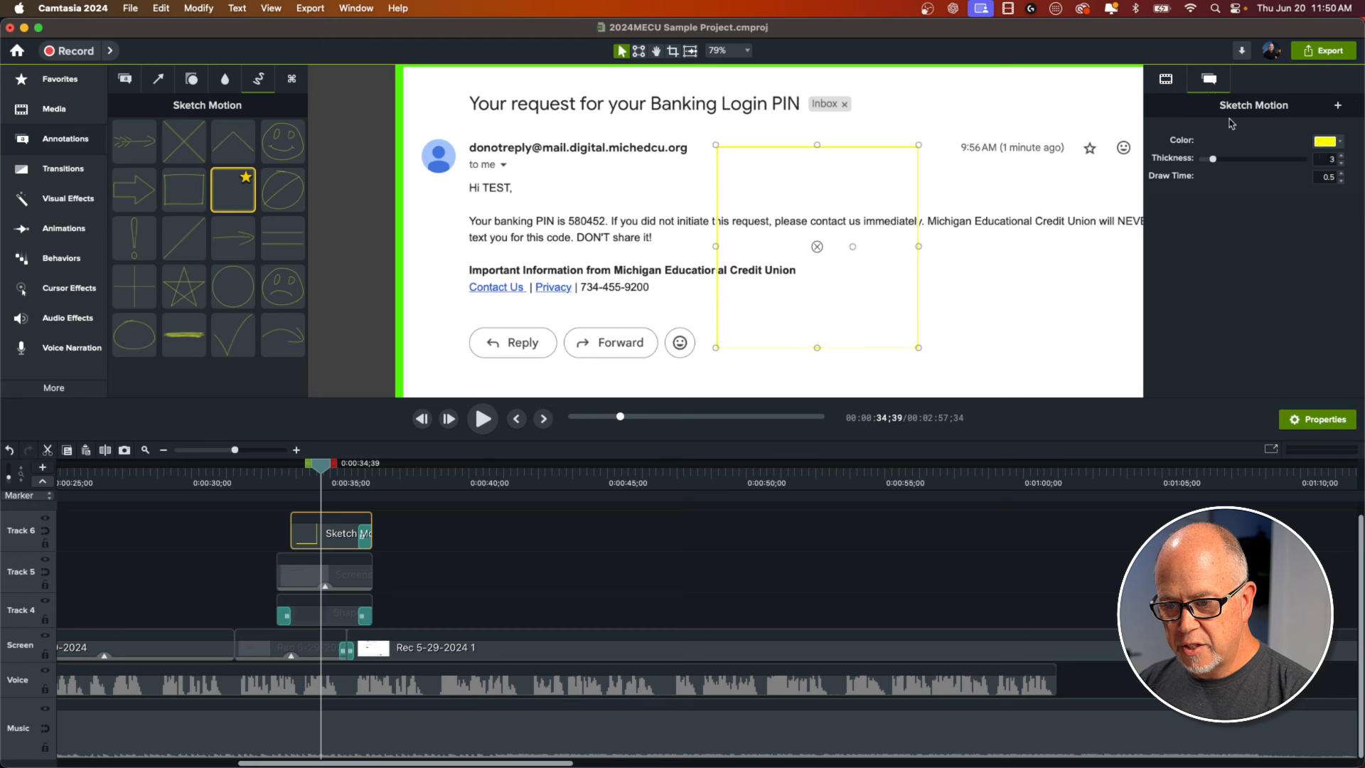
{"action": "left_click", "coordinate": [1323, 140]}
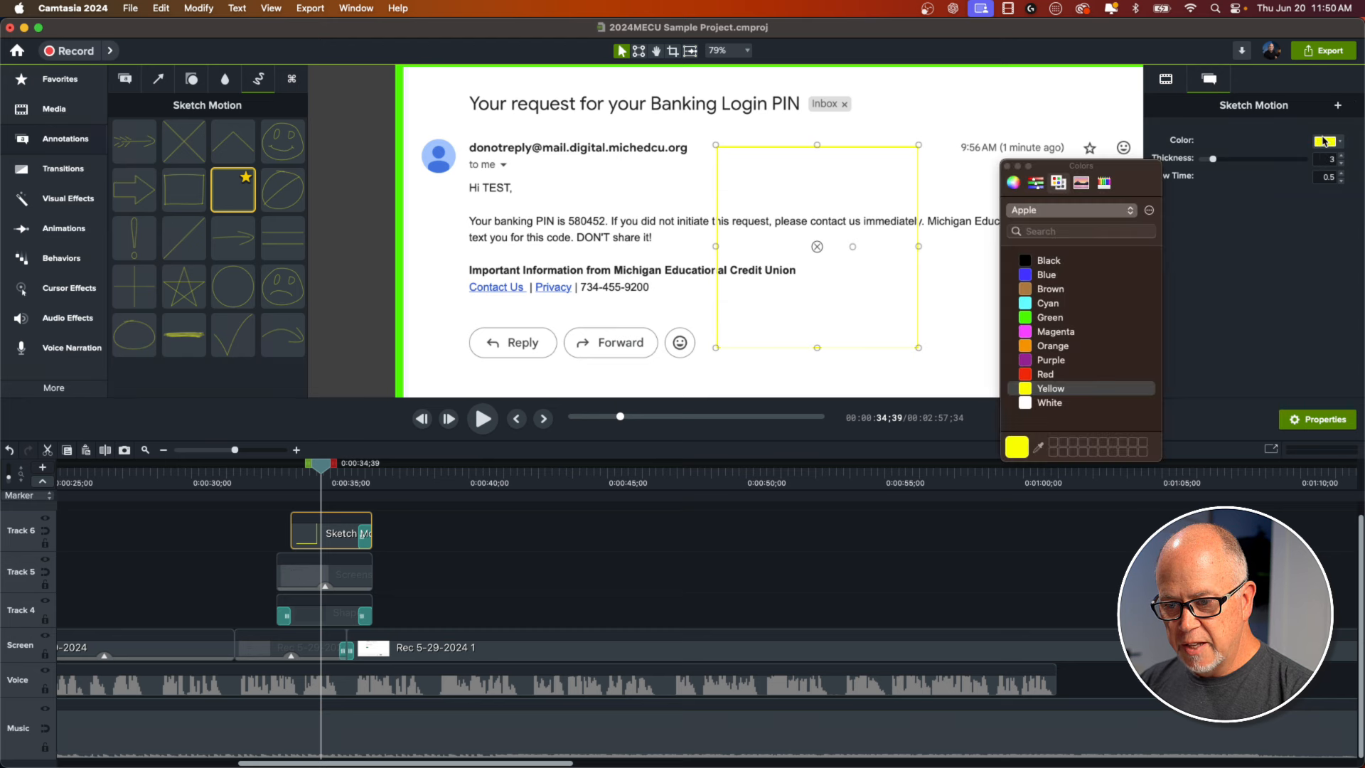
{"action": "left_click", "coordinate": [1048, 376]}
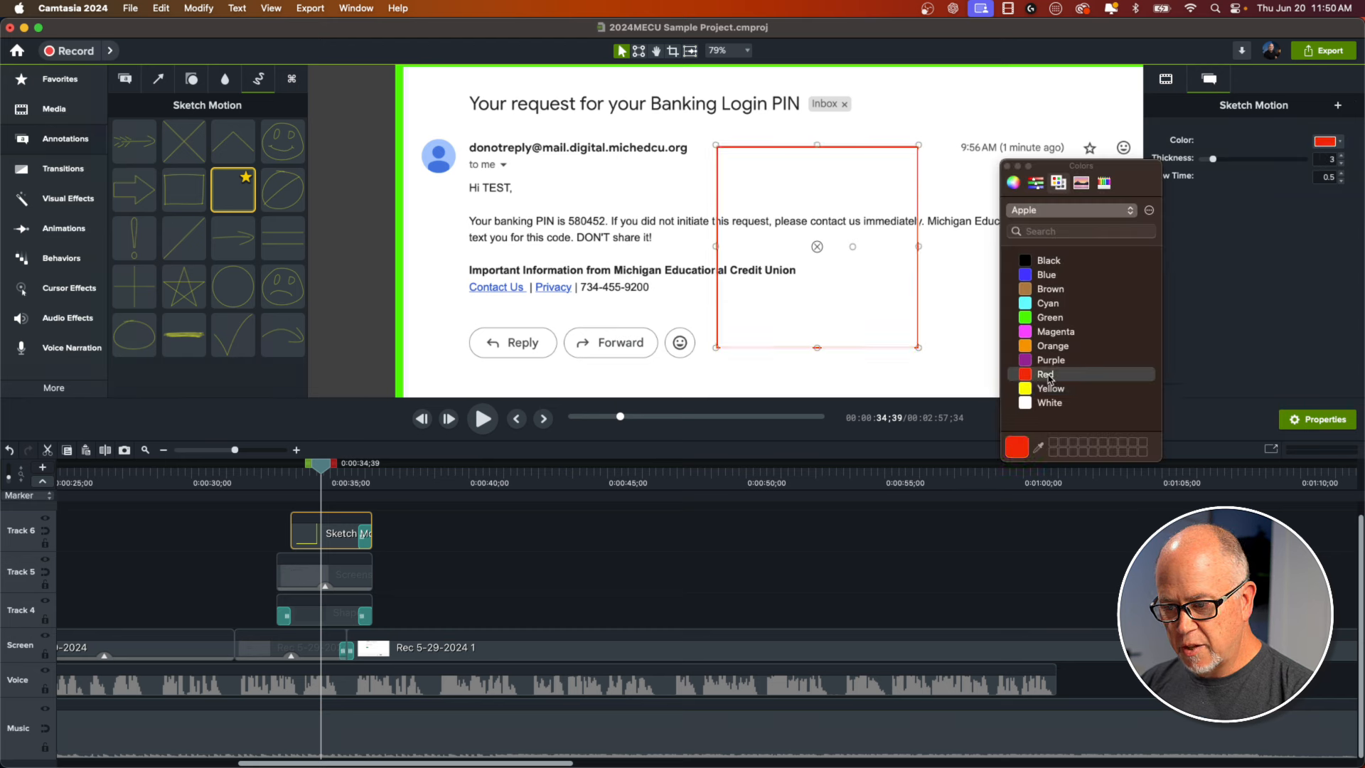
{"action": "left_click", "coordinate": [1007, 166]}
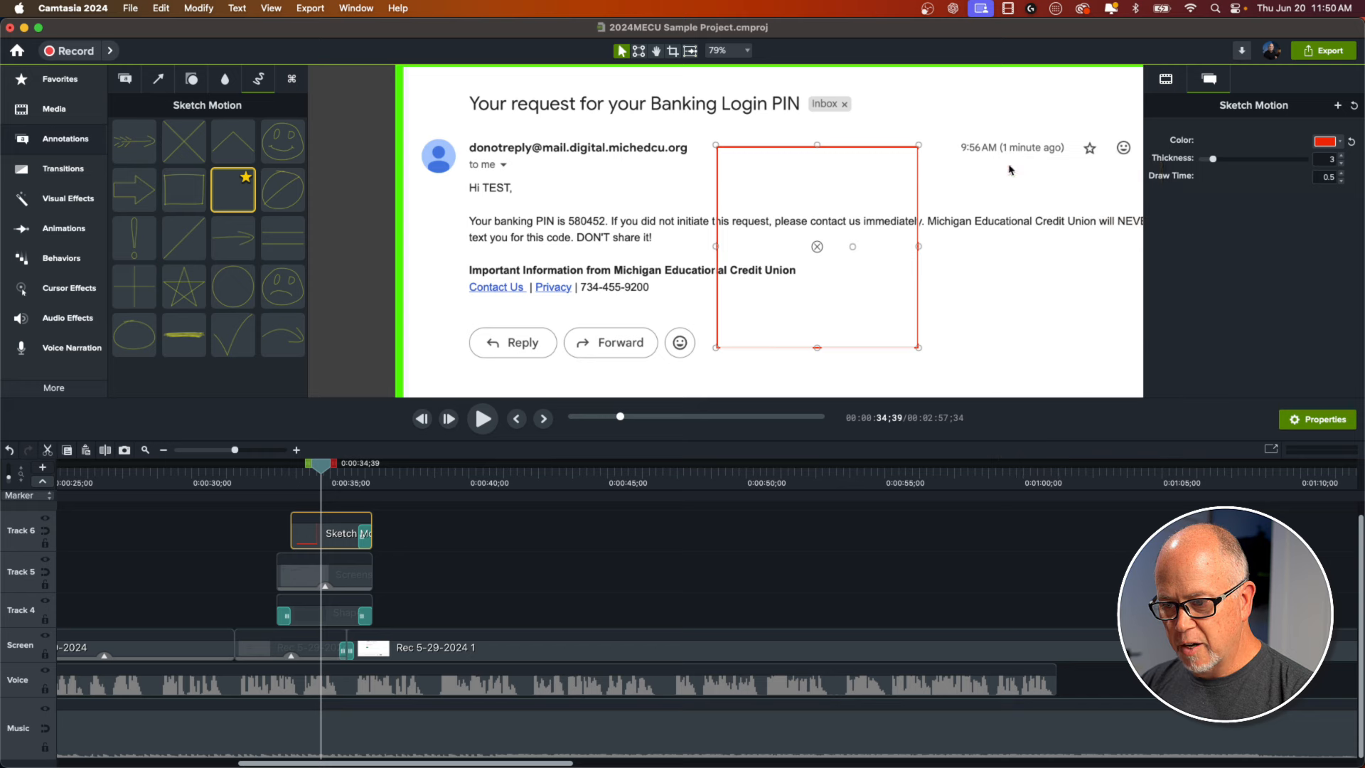
{"action": "mouse_move", "coordinate": [1213, 159]}
{"action": "left_mouse_down"}
{"action": "mouse_move", "coordinate": [1308, 161]}
{"action": "mouse_move", "coordinate": [1296, 177]}
{"action": "left_mouse_up"}
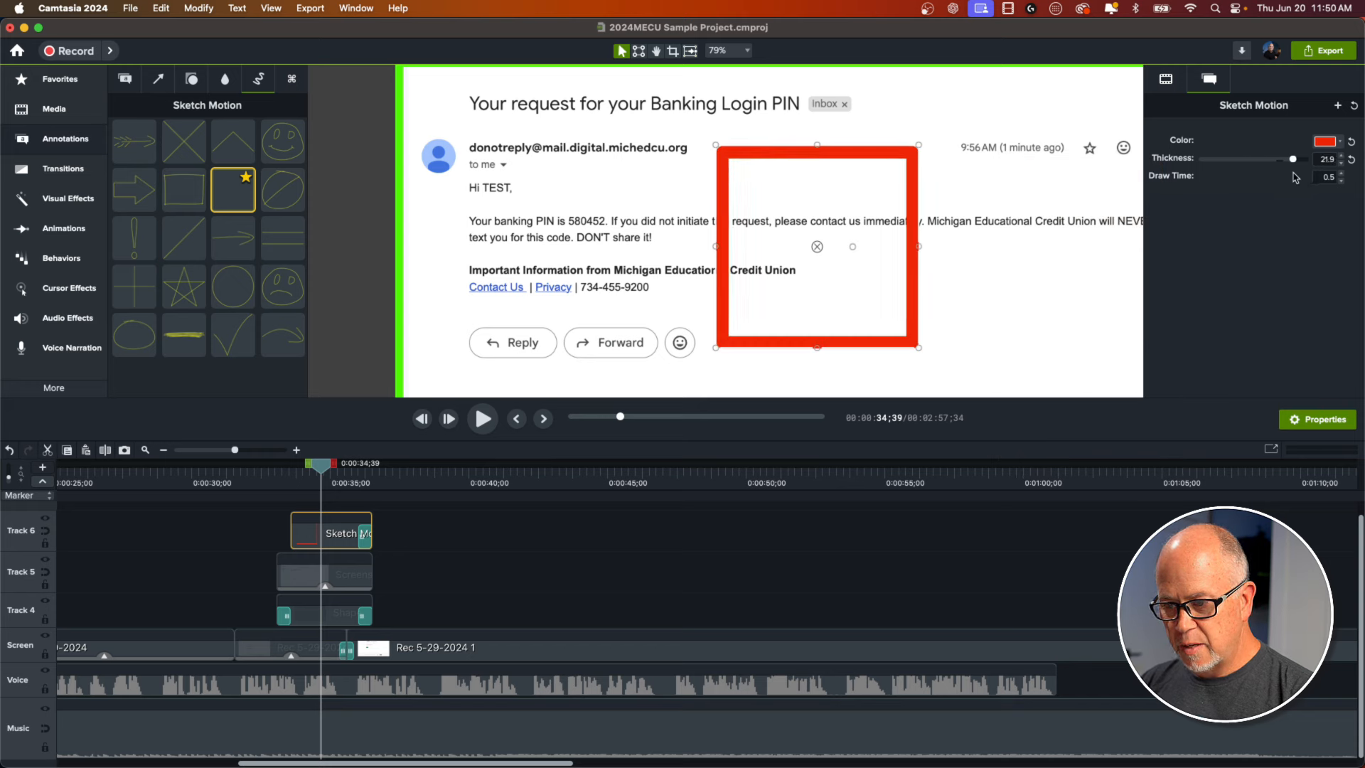
- Move and shrink the red rectangle to surround the banking PIN in the email, and reduce its thickness to about 14.9
{"action": "scroll", "coordinate": [938, 217], "scroll_direction": "down", "scroll_amount": 3}
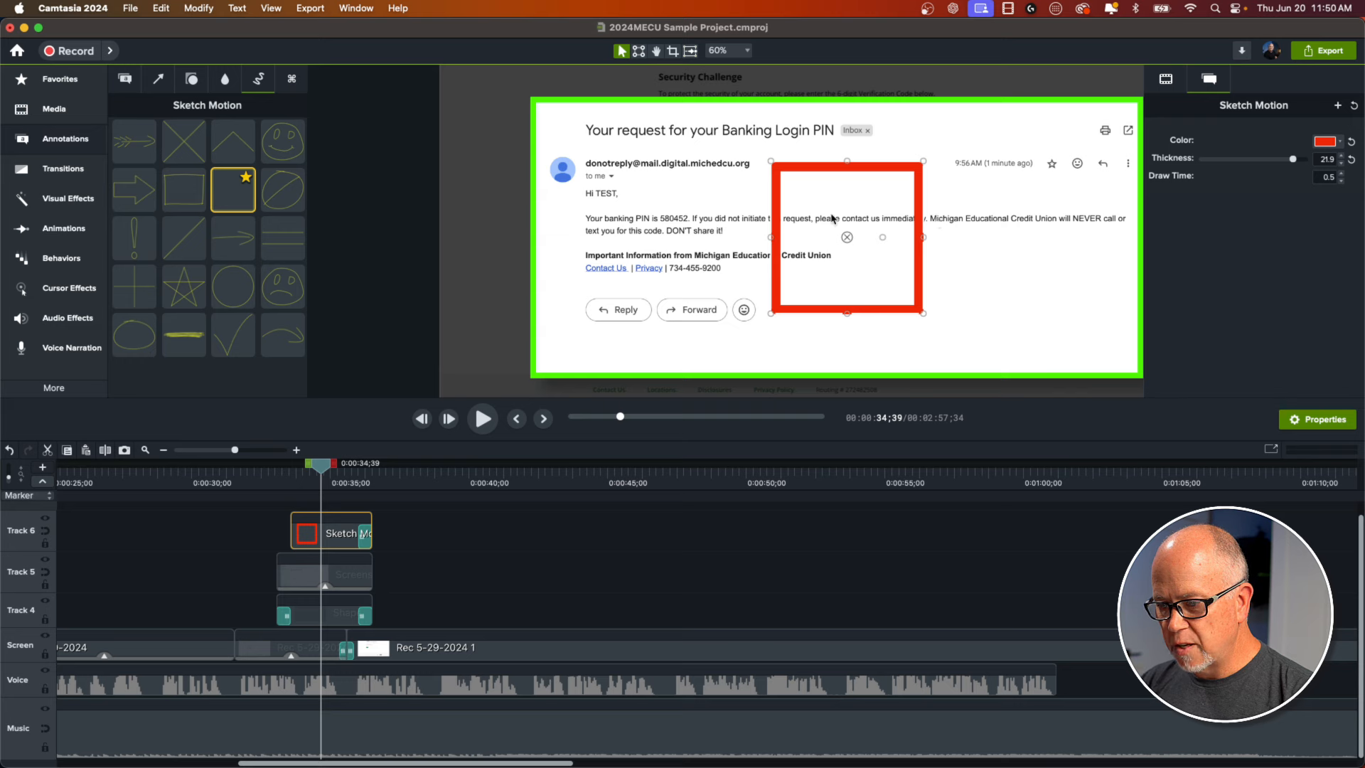
{"action": "mouse_move", "coordinate": [835, 207]}
{"action": "left_mouse_down"}
{"action": "mouse_move", "coordinate": [734, 212]}
{"action": "mouse_move", "coordinate": [710, 246]}
{"action": "left_mouse_up"}
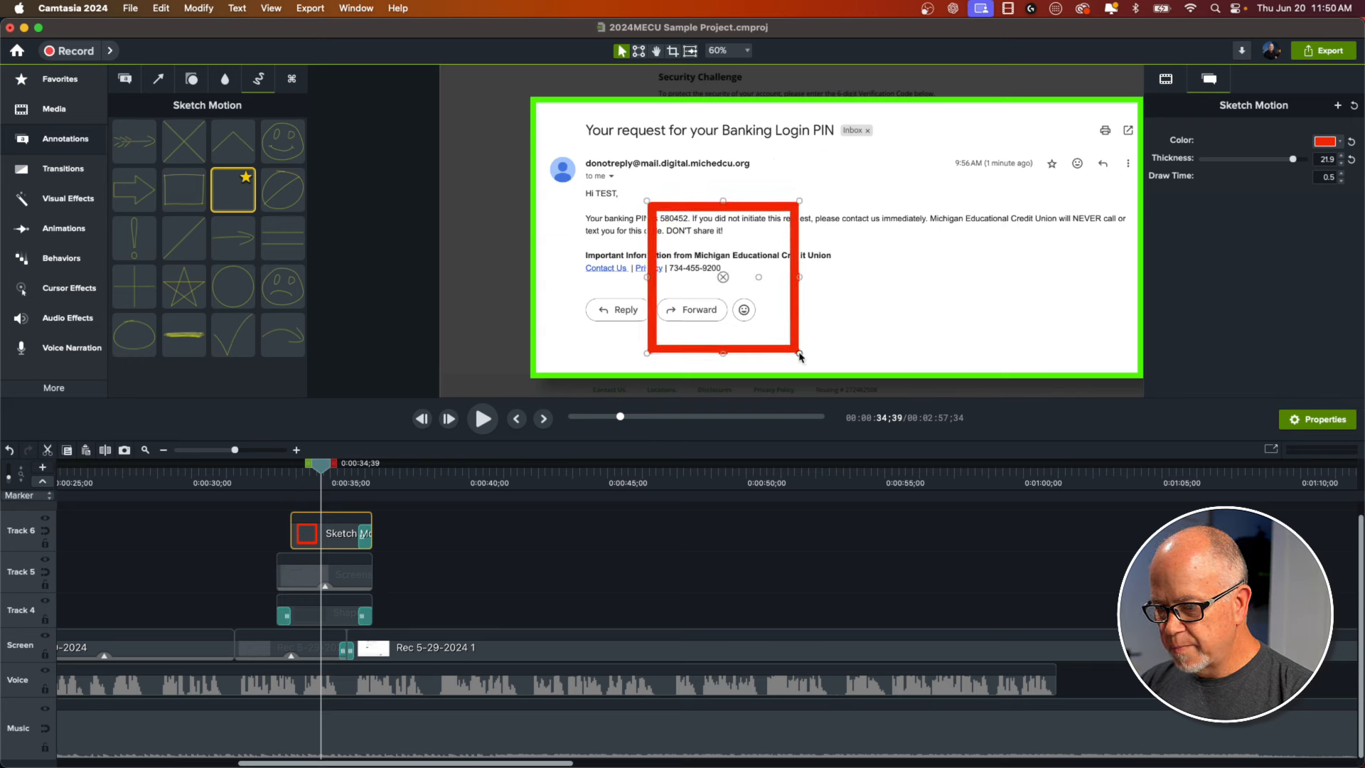
{"action": "mouse_move", "coordinate": [800, 357]}
{"action": "left_mouse_down"}
{"action": "mouse_move", "coordinate": [686, 239]}
{"action": "mouse_move", "coordinate": [703, 242]}
{"action": "left_mouse_up"}
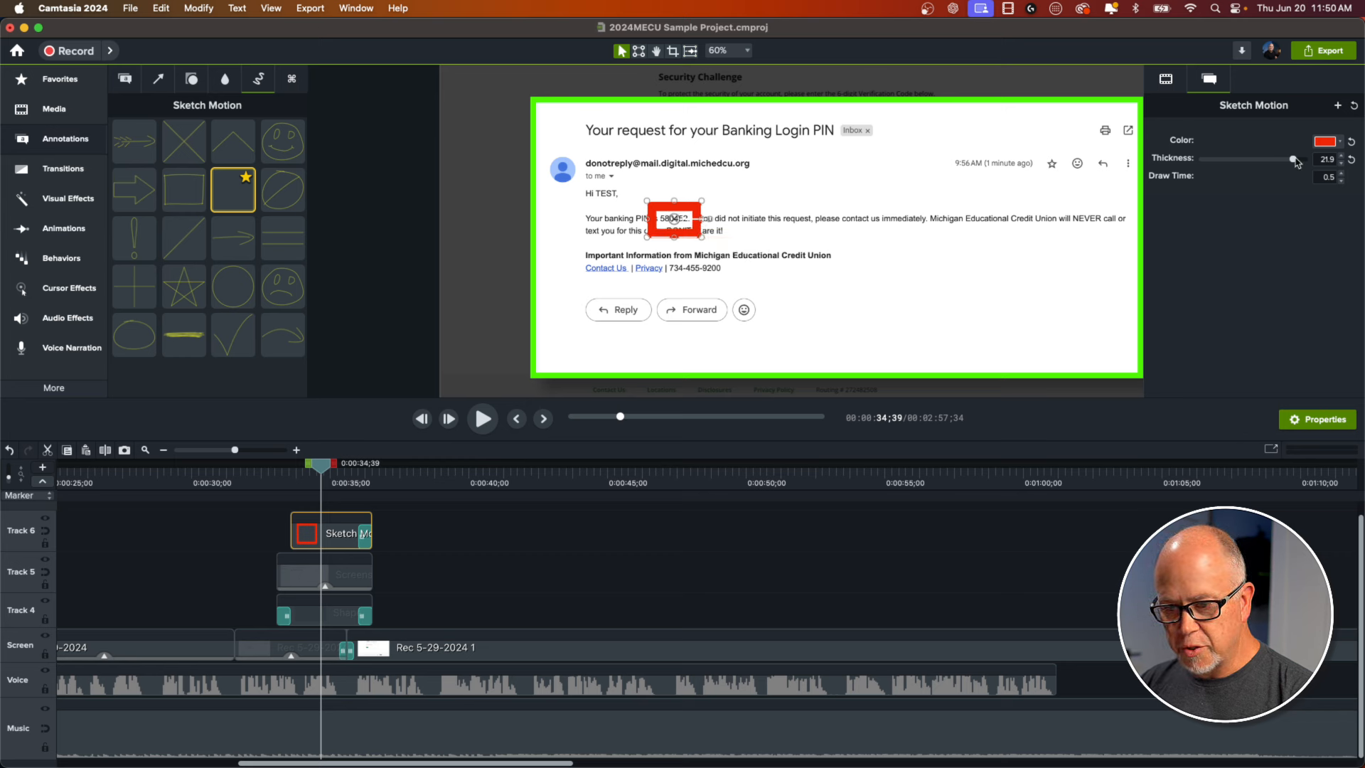
{"action": "left_click_drag", "start_coordinate": [1294, 161], "coordinate": [1266, 166]}
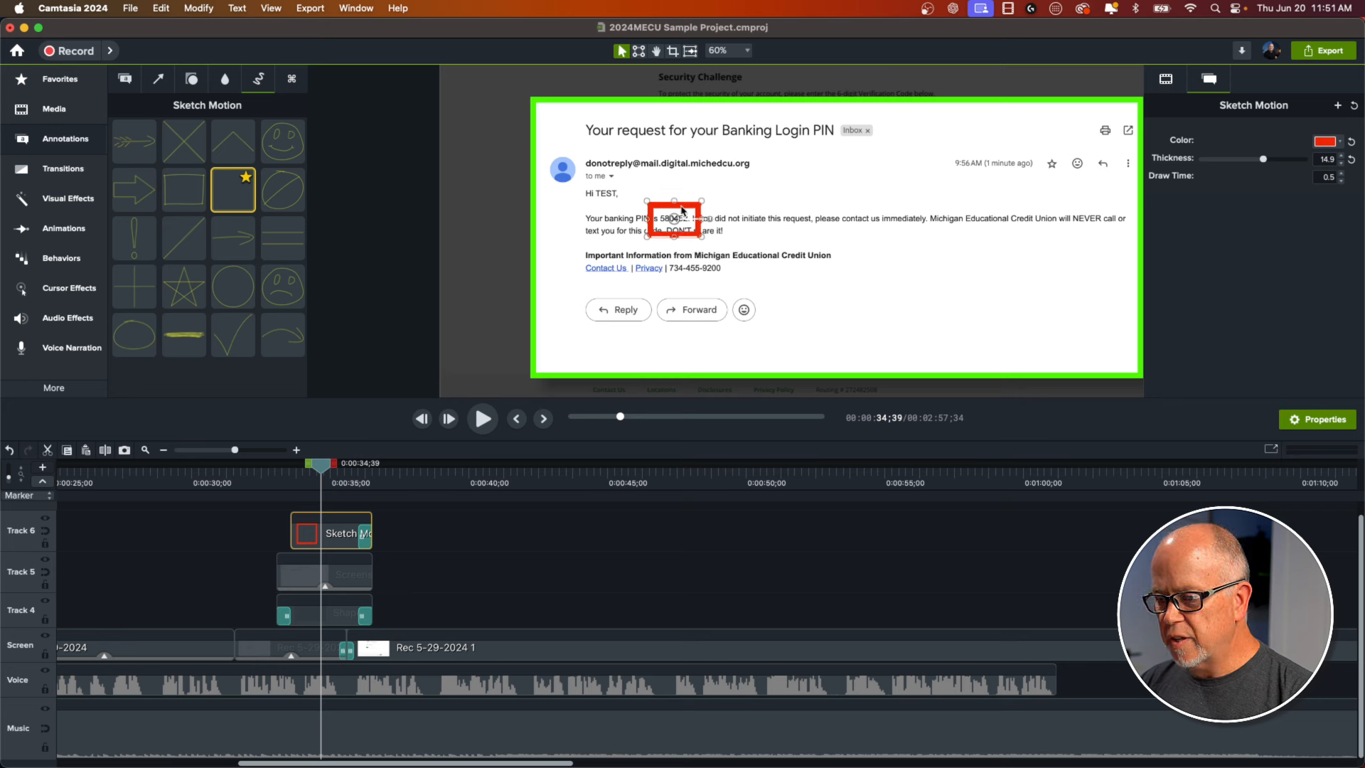
- Turn off canvas snapping and widen the red rectangle so it frames the whole phrase giving the banking PIN
{"action": "left_click", "coordinate": [271, 8]}
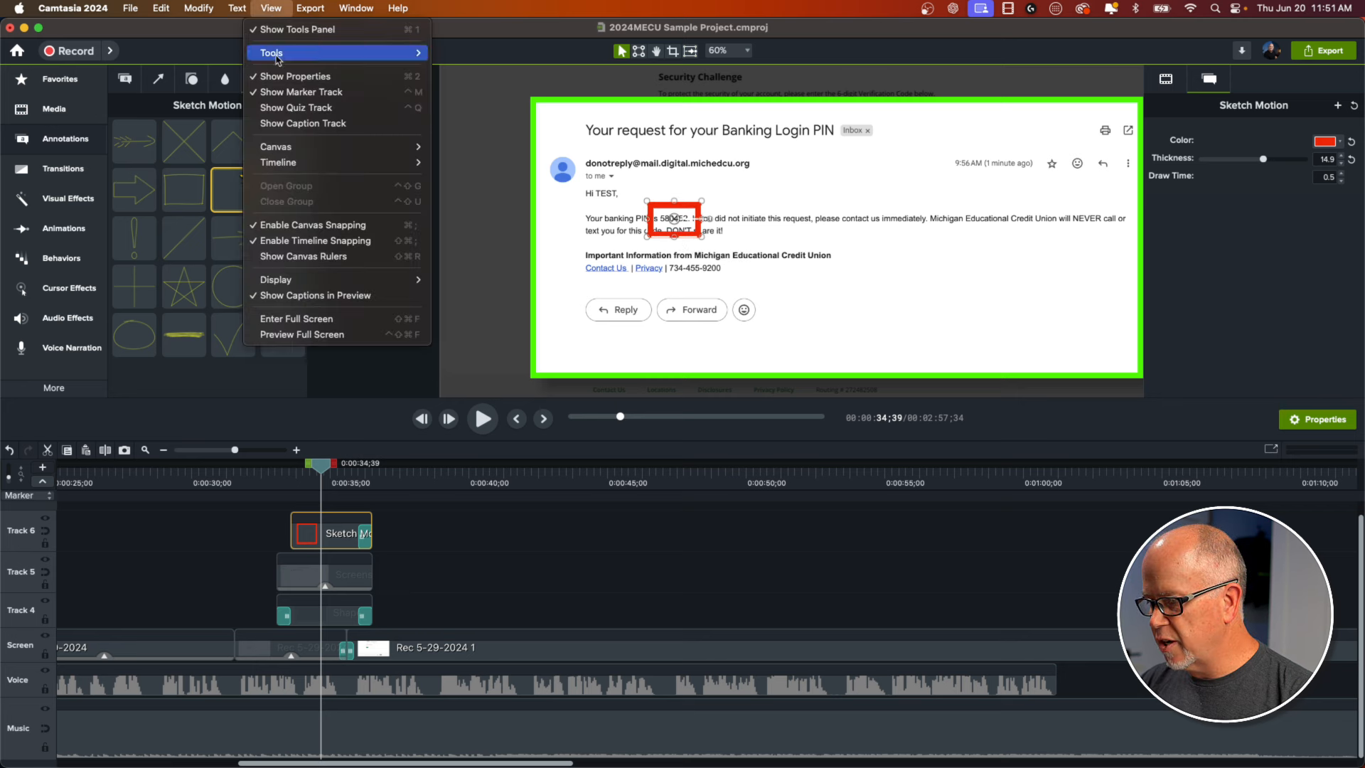
{"action": "left_click", "coordinate": [299, 226]}
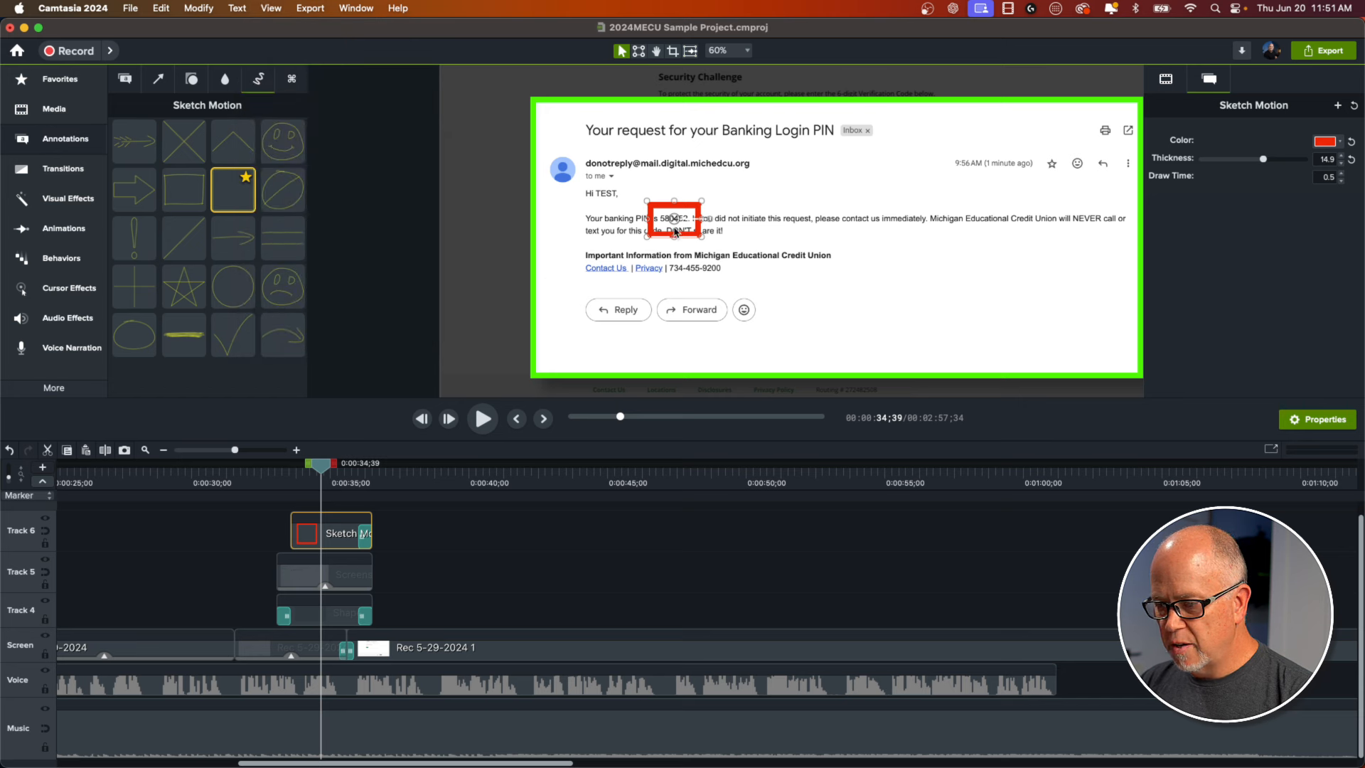
{"action": "mouse_move", "coordinate": [675, 229]}
{"action": "left_mouse_down"}
{"action": "mouse_move", "coordinate": [675, 204]}
{"action": "mouse_move", "coordinate": [577, 230]}
{"action": "left_mouse_up"}
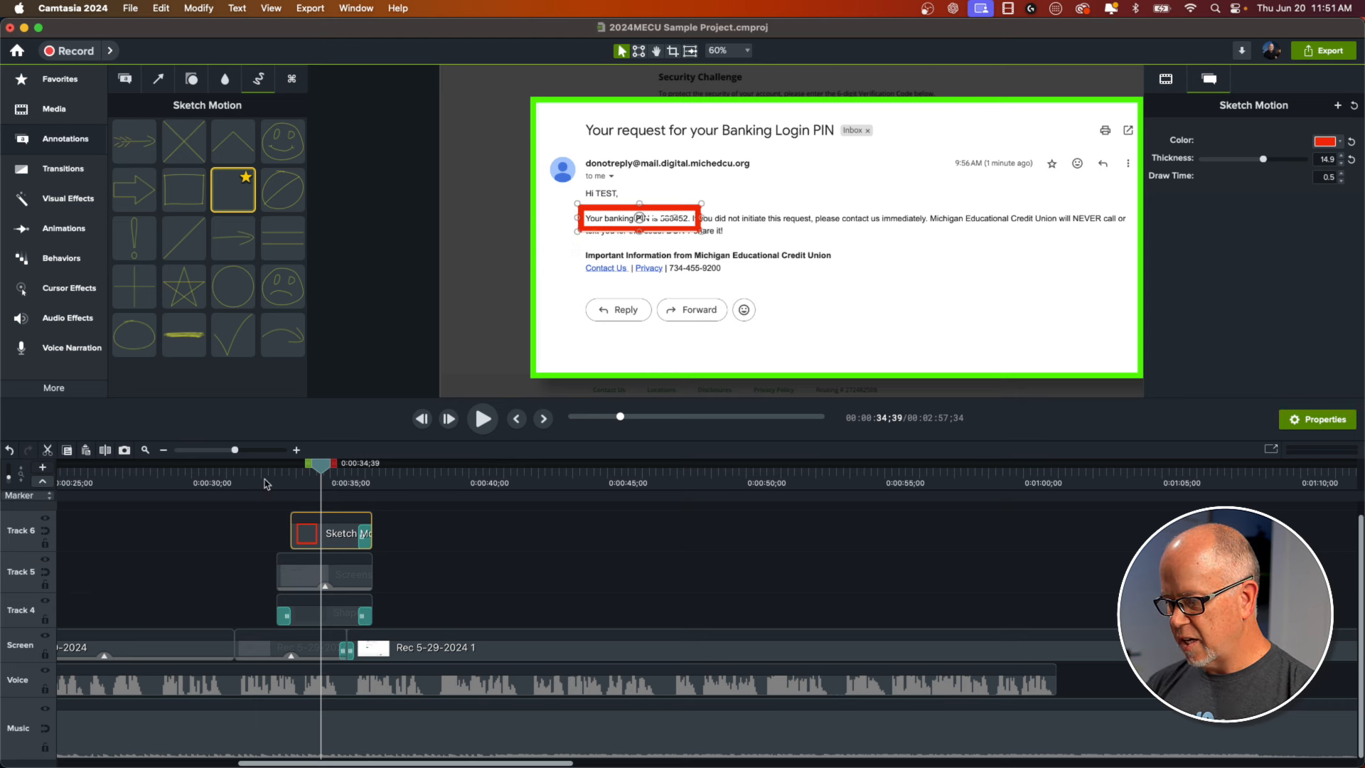
- Fit the canvas to the preview area and play back the email overlay with the red rectangle from before the clips
{"action": "left_click", "coordinate": [731, 54]}
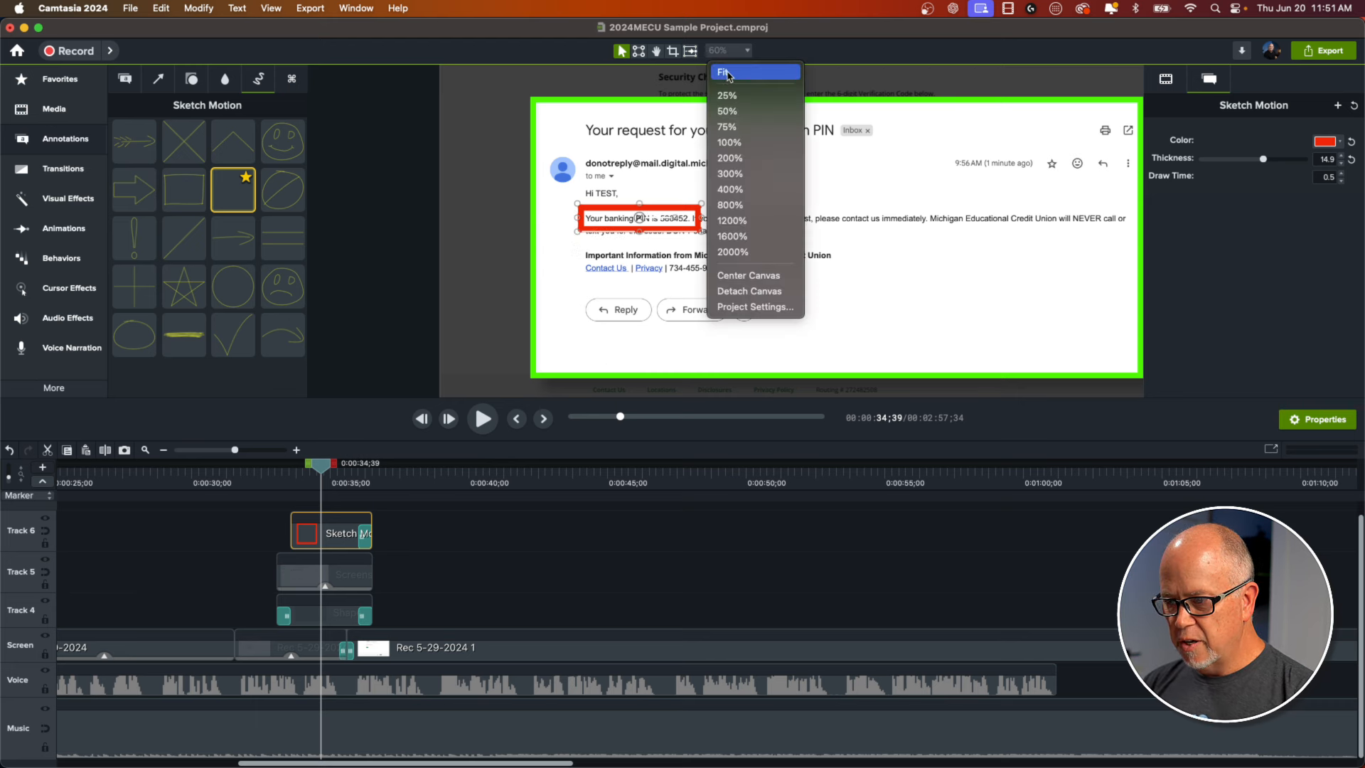
{"action": "left_click", "coordinate": [729, 74]}
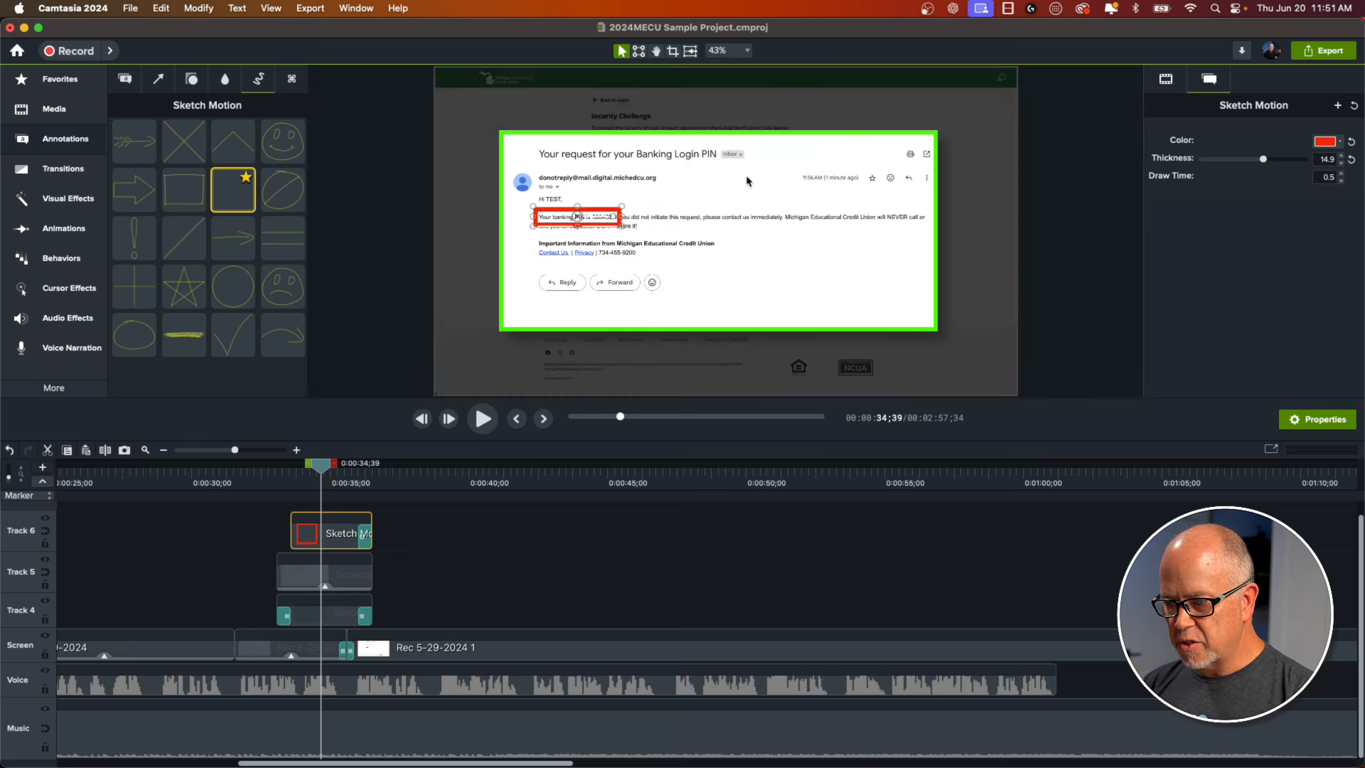
{"action": "left_click", "coordinate": [408, 267]}
{"action": "left_click", "coordinate": [258, 484]}
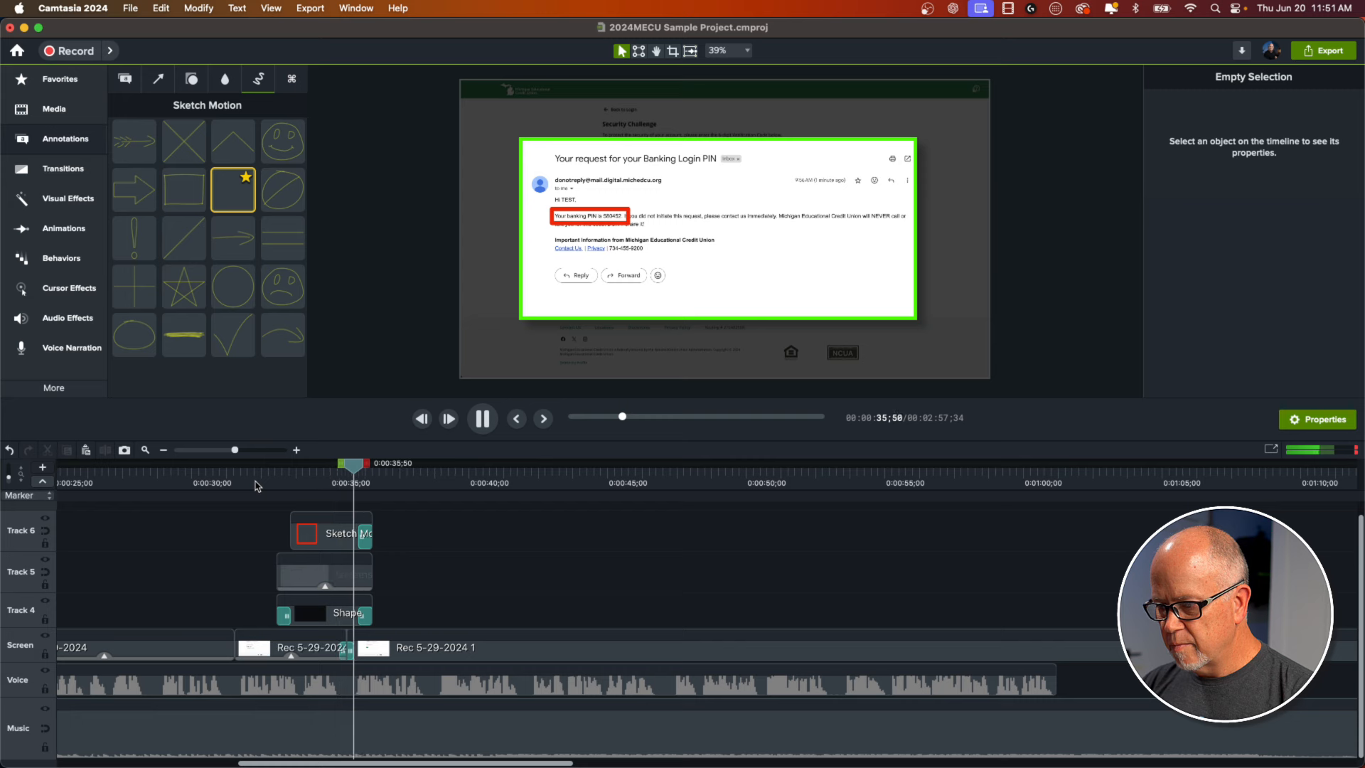
{"action": "key", "text": "space"}
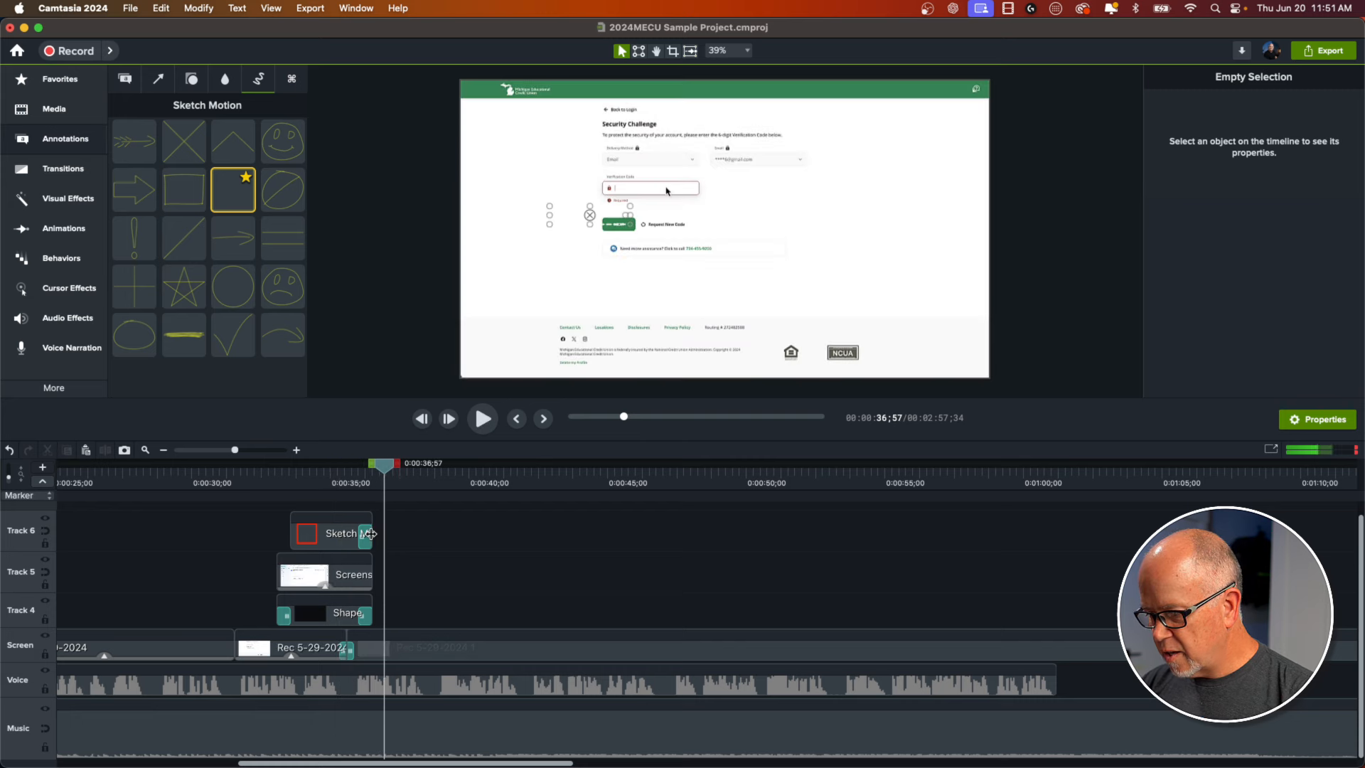
- Trim the end of the Sketch Motion clip so it finishes slightly before the screenshot clip, and play back the overlay again
{"action": "left_click_drag", "start_coordinate": [371, 535], "coordinate": [358, 536]}
{"action": "left_click", "coordinate": [275, 487]}
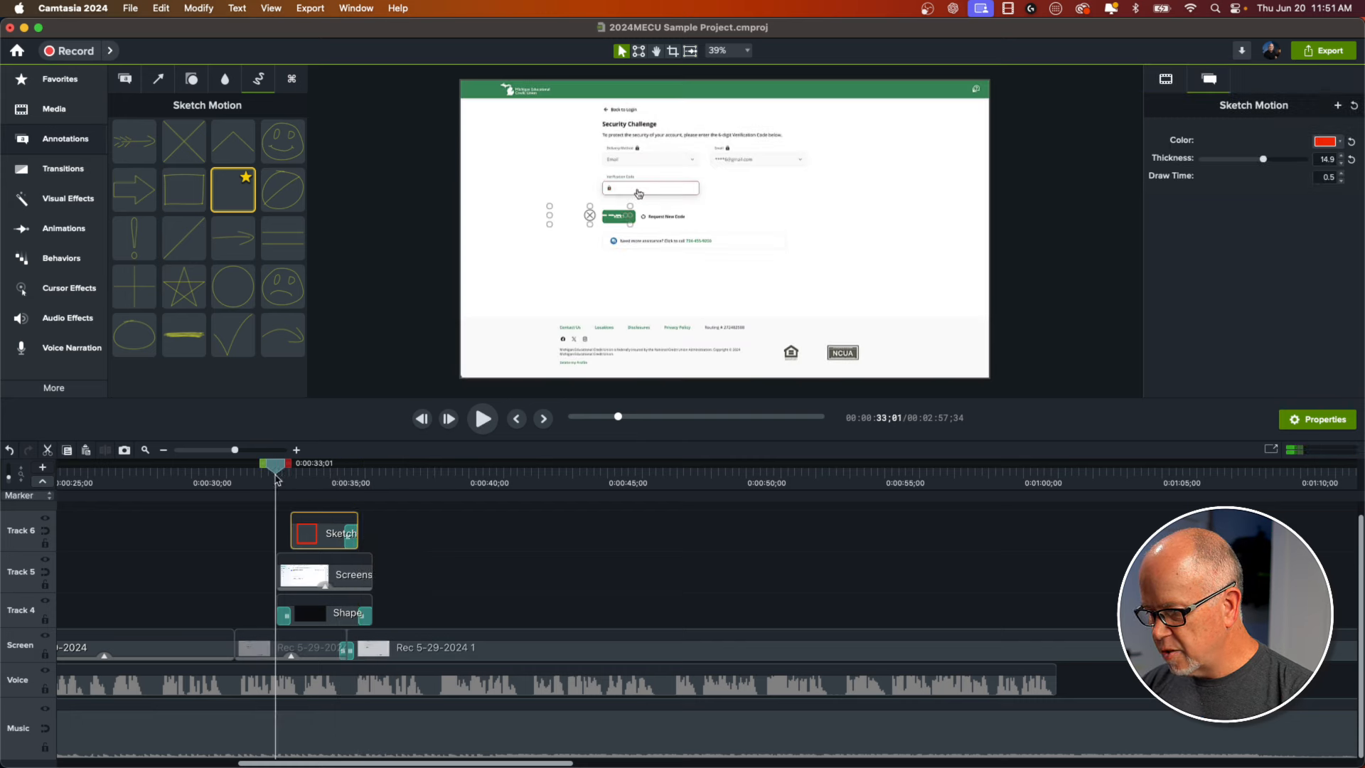
{"action": "key", "text": "space"}
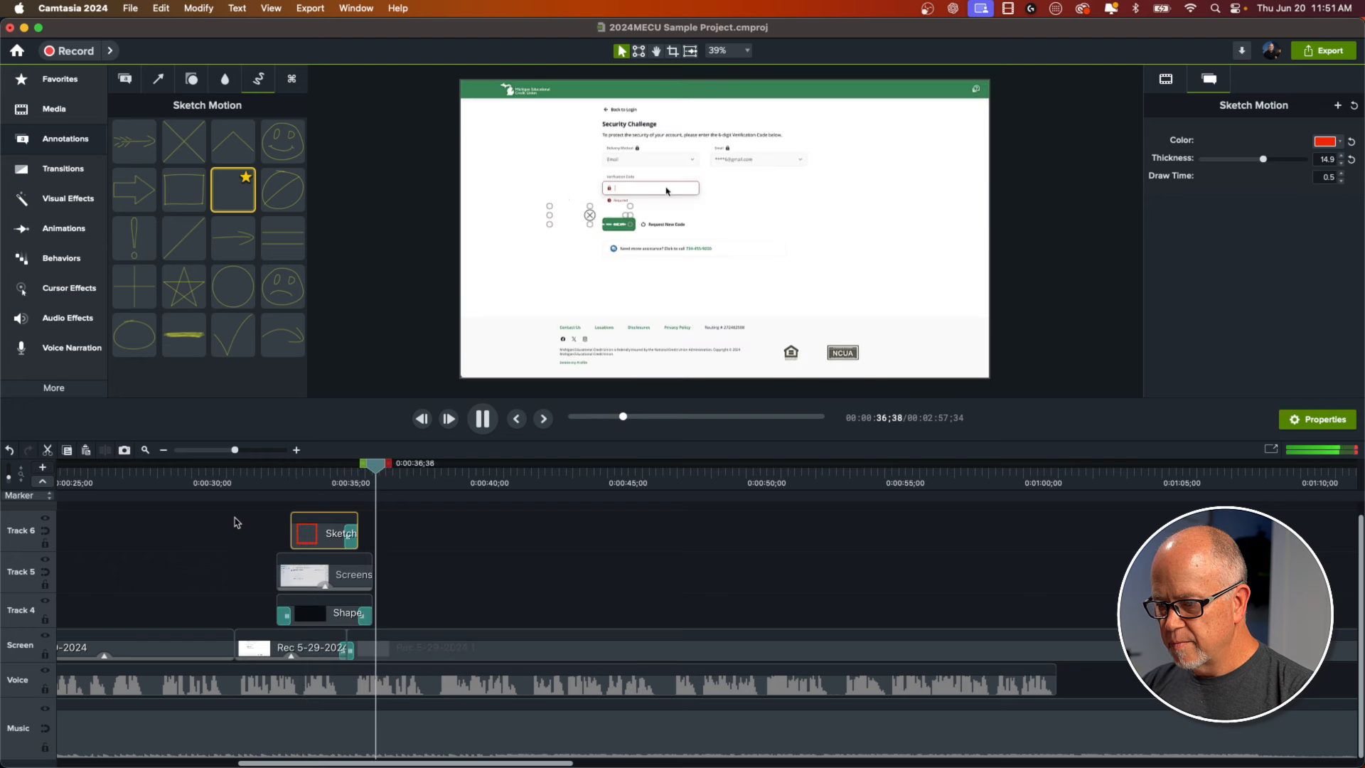
{"action": "left_click", "coordinate": [496, 573]}
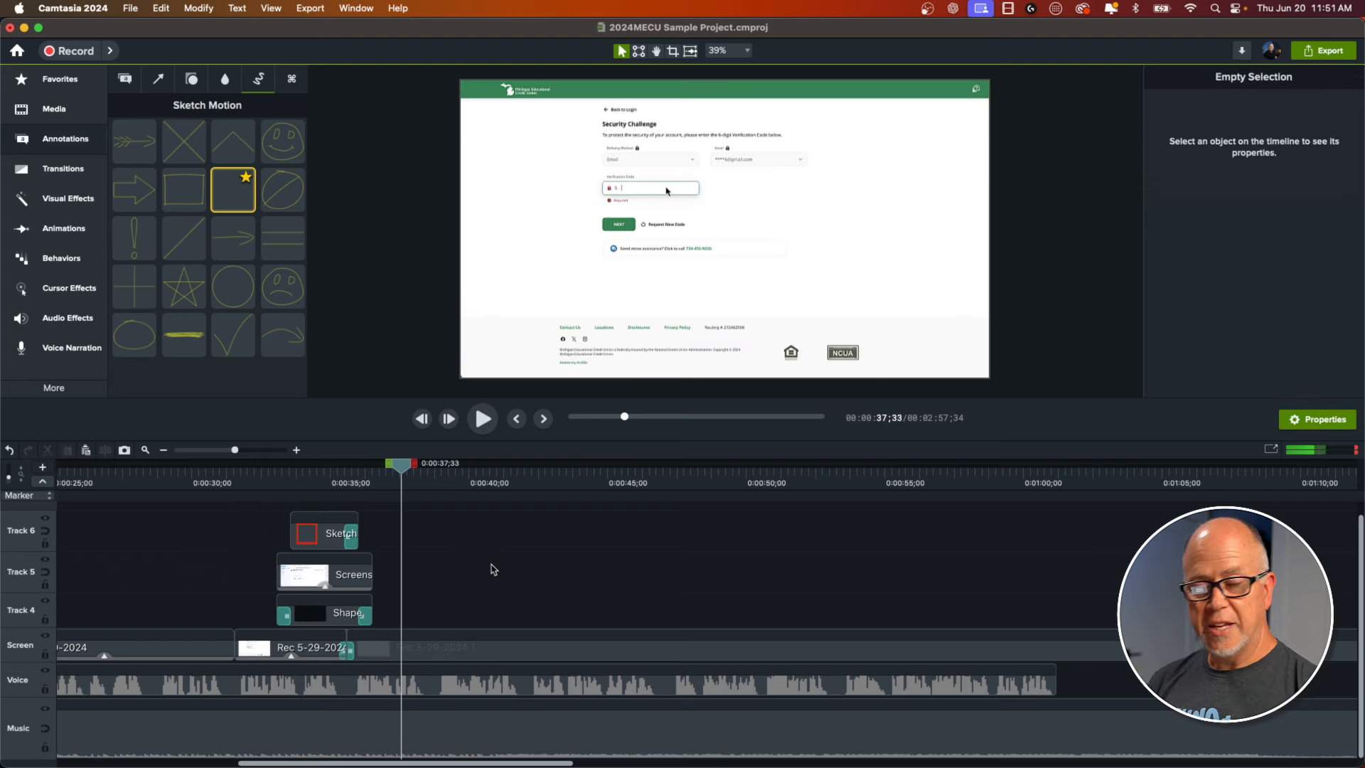
- Review the Rec 5-29-2024 1 screen clip from the end of the overlay through the code entry to the Reset your password page
{"action": "left_click", "coordinate": [430, 653]}
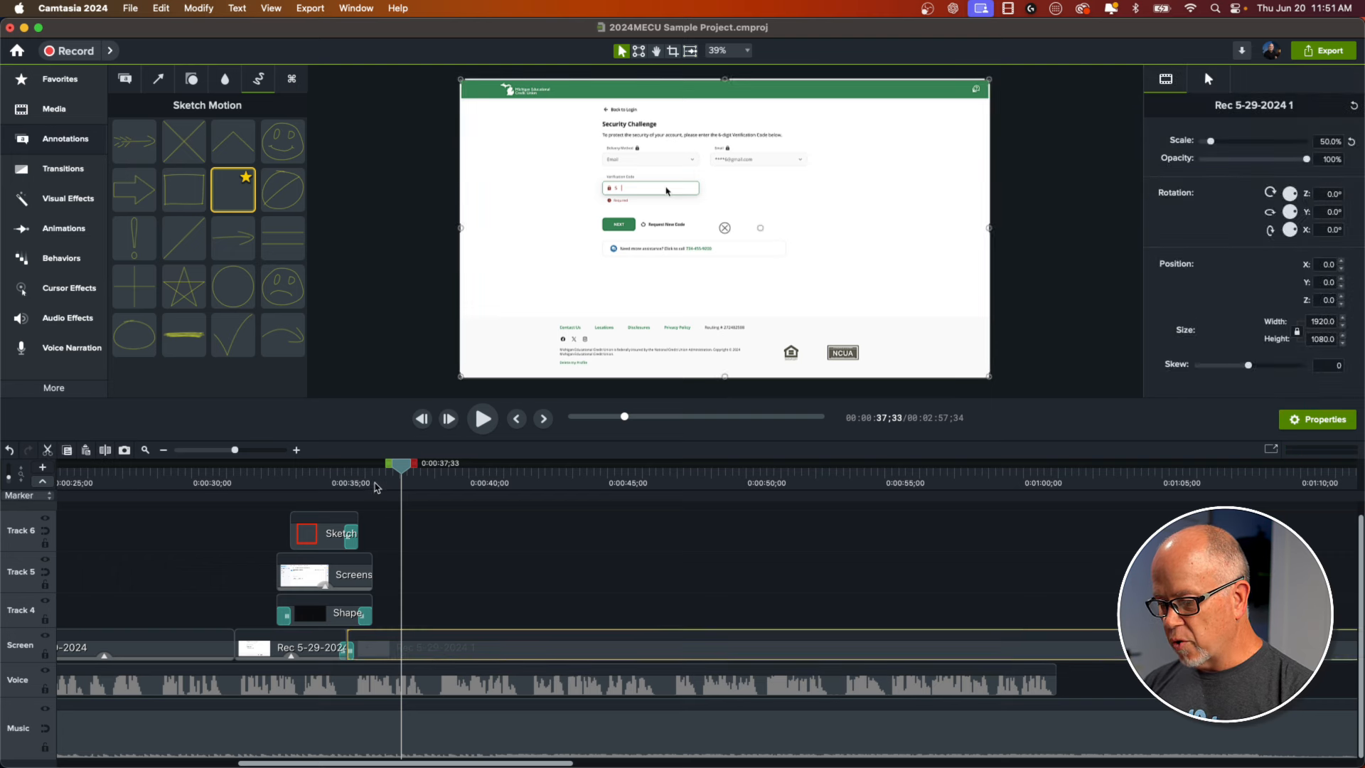
{"action": "left_click", "coordinate": [364, 486]}
{"action": "key", "text": "space"}
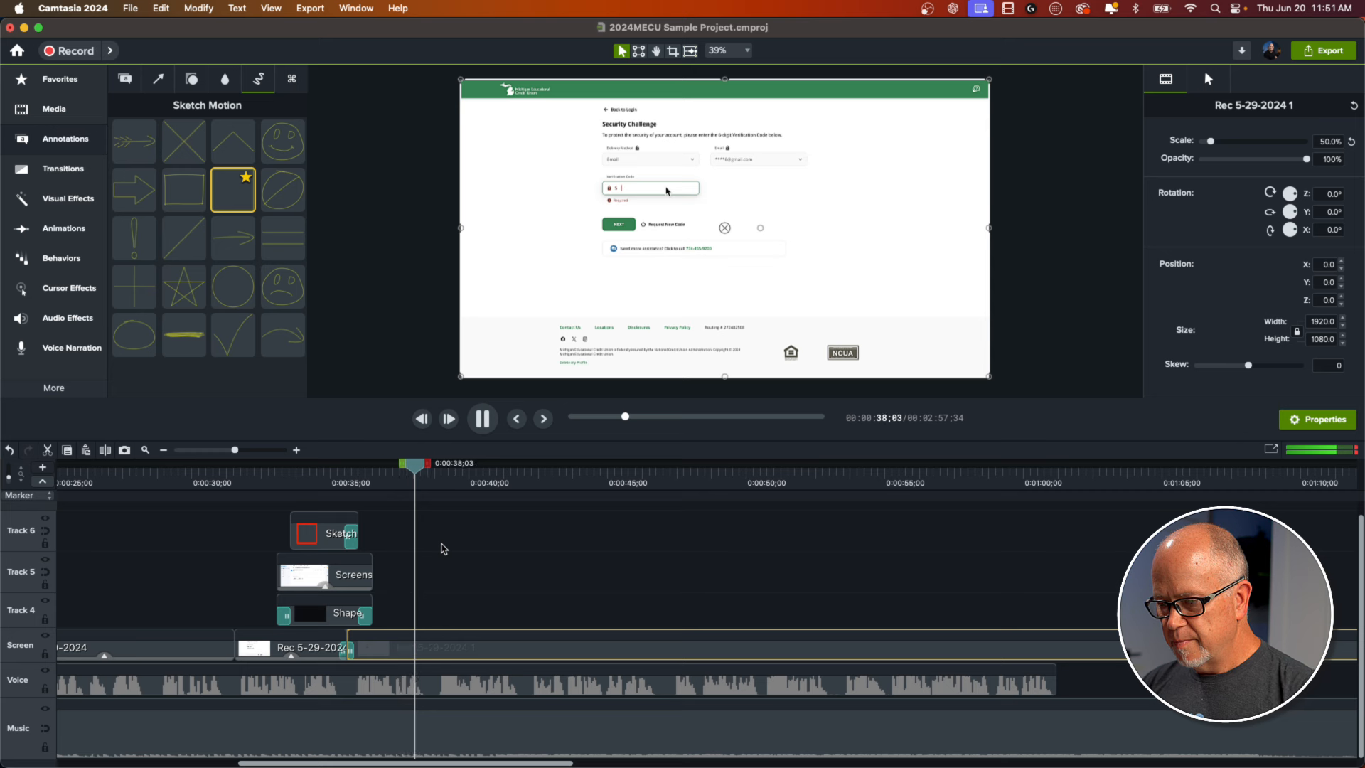
{"action": "key", "text": "space"}
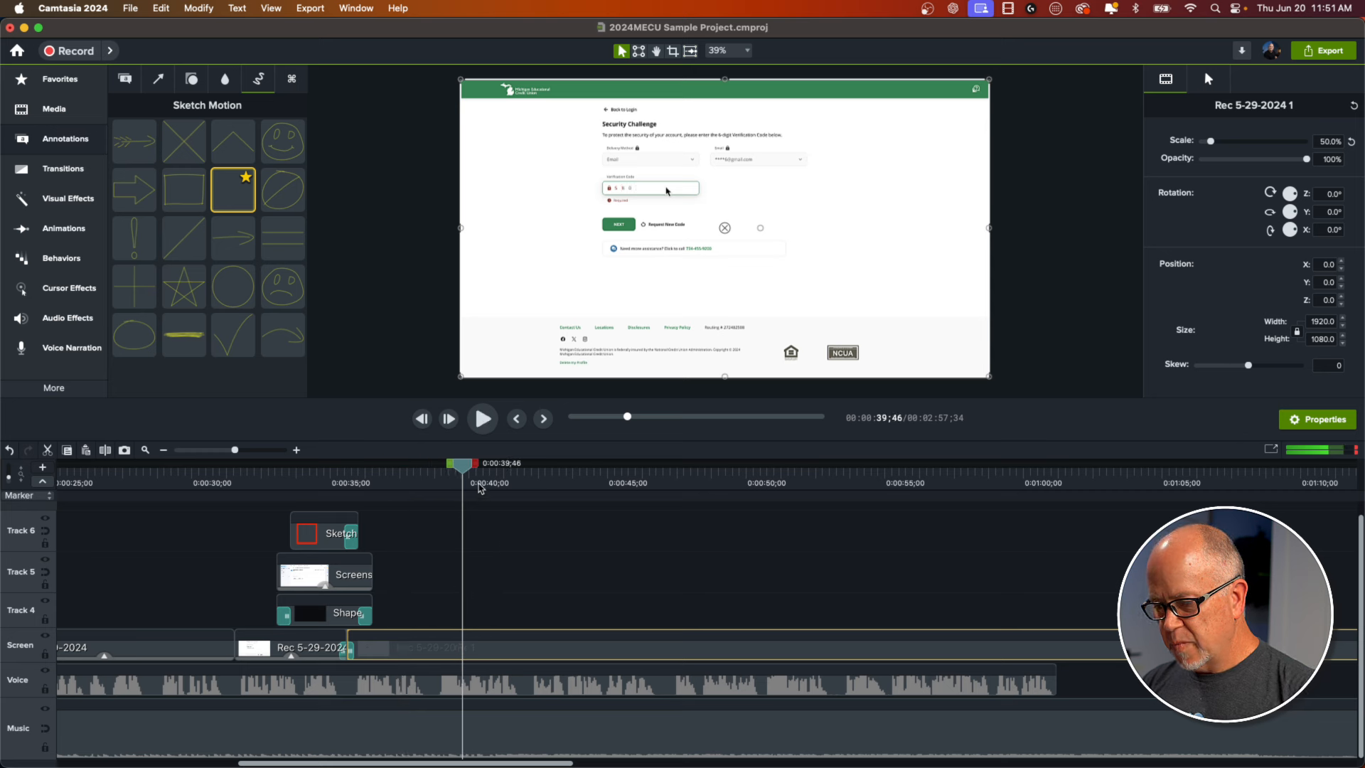
{"action": "left_click_drag", "start_coordinate": [469, 473], "coordinate": [434, 487]}
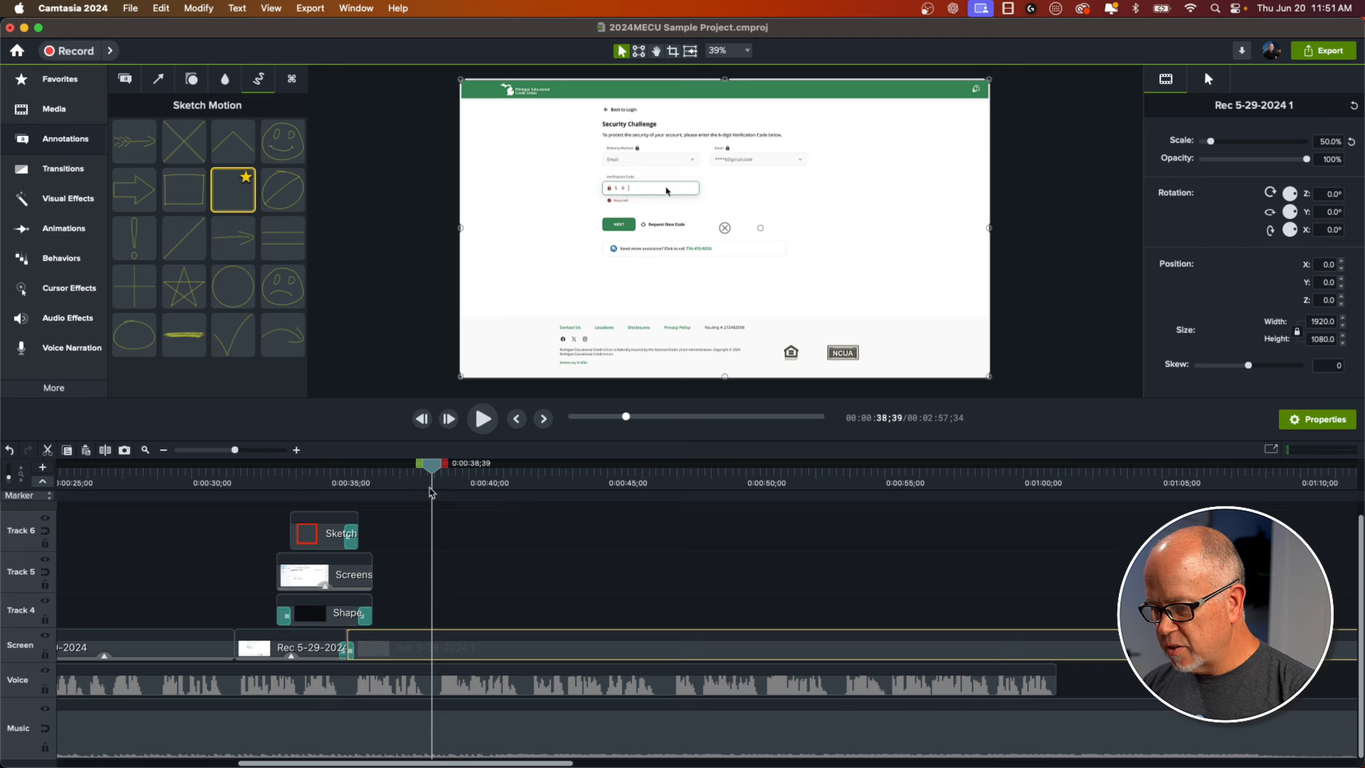
{"action": "left_click_drag", "start_coordinate": [435, 471], "coordinate": [618, 502]}
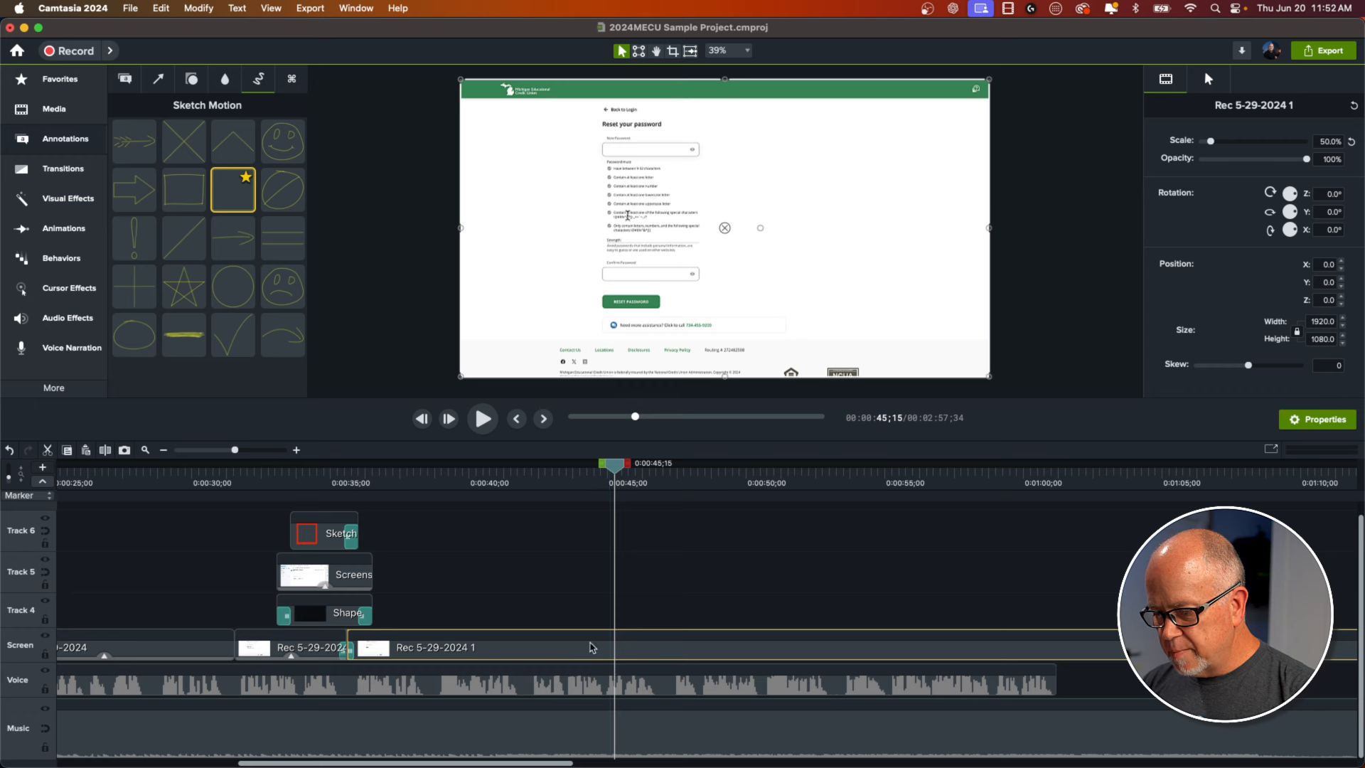
- Split the Rec 5-29-2024 1 screen clip at 0:00:45;15 and add Clip Speed to both resulting parts
{"action": "key", "text": "s"}
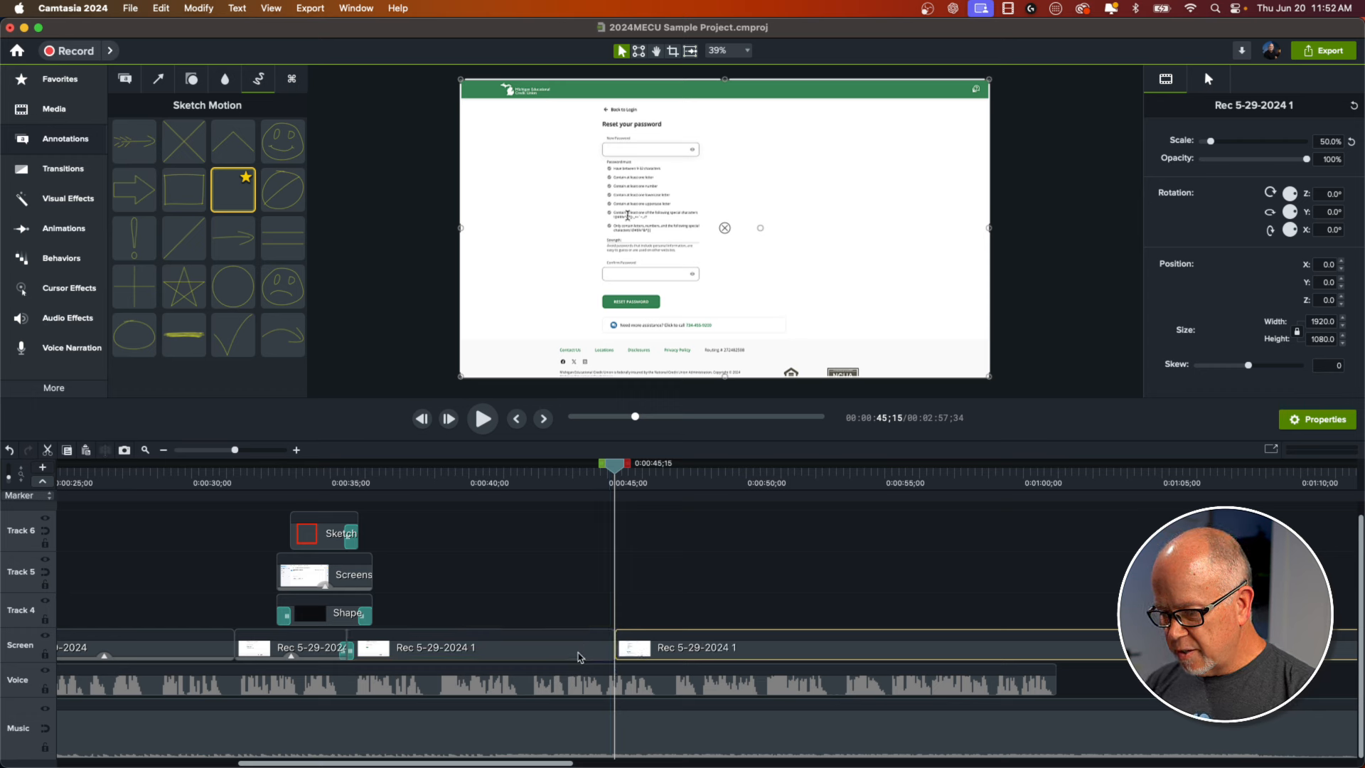
{"action": "right_click", "coordinate": [578, 655]}
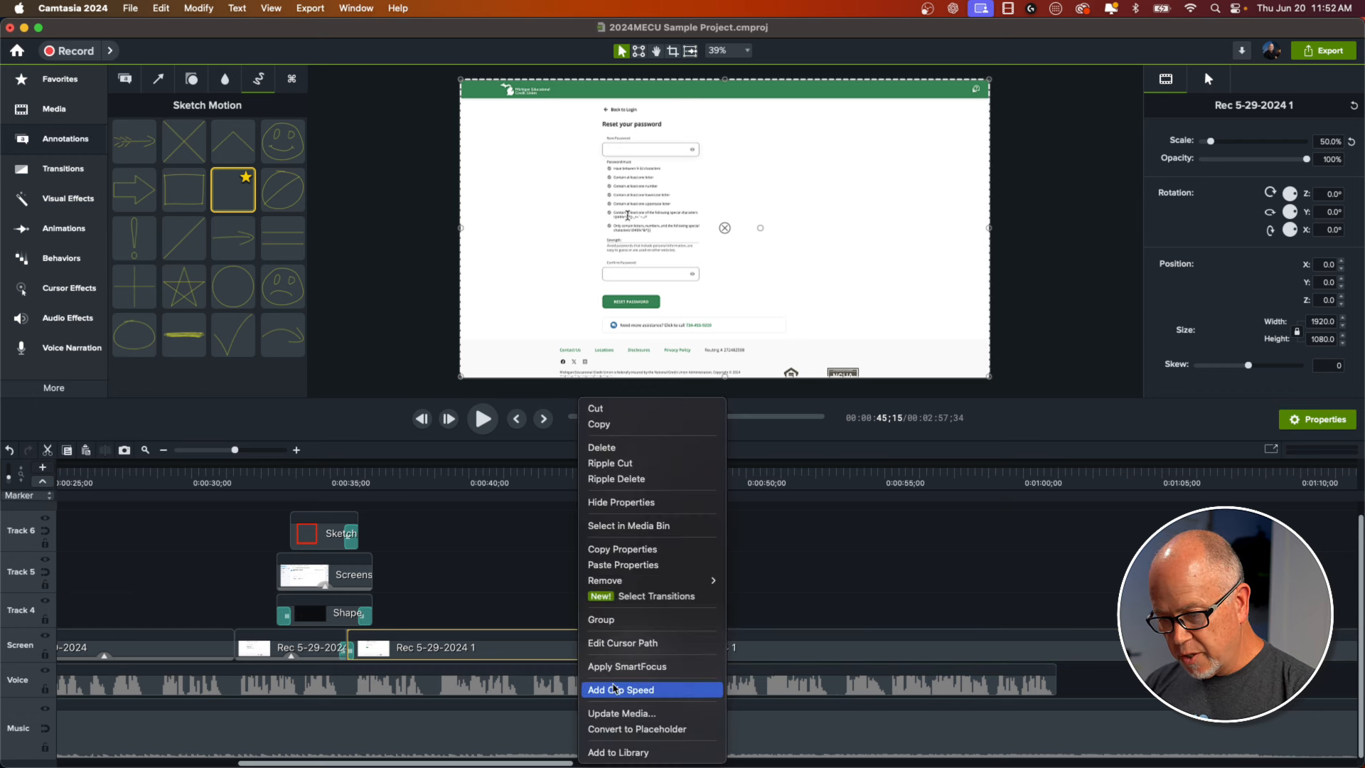
{"action": "left_click", "coordinate": [647, 691]}
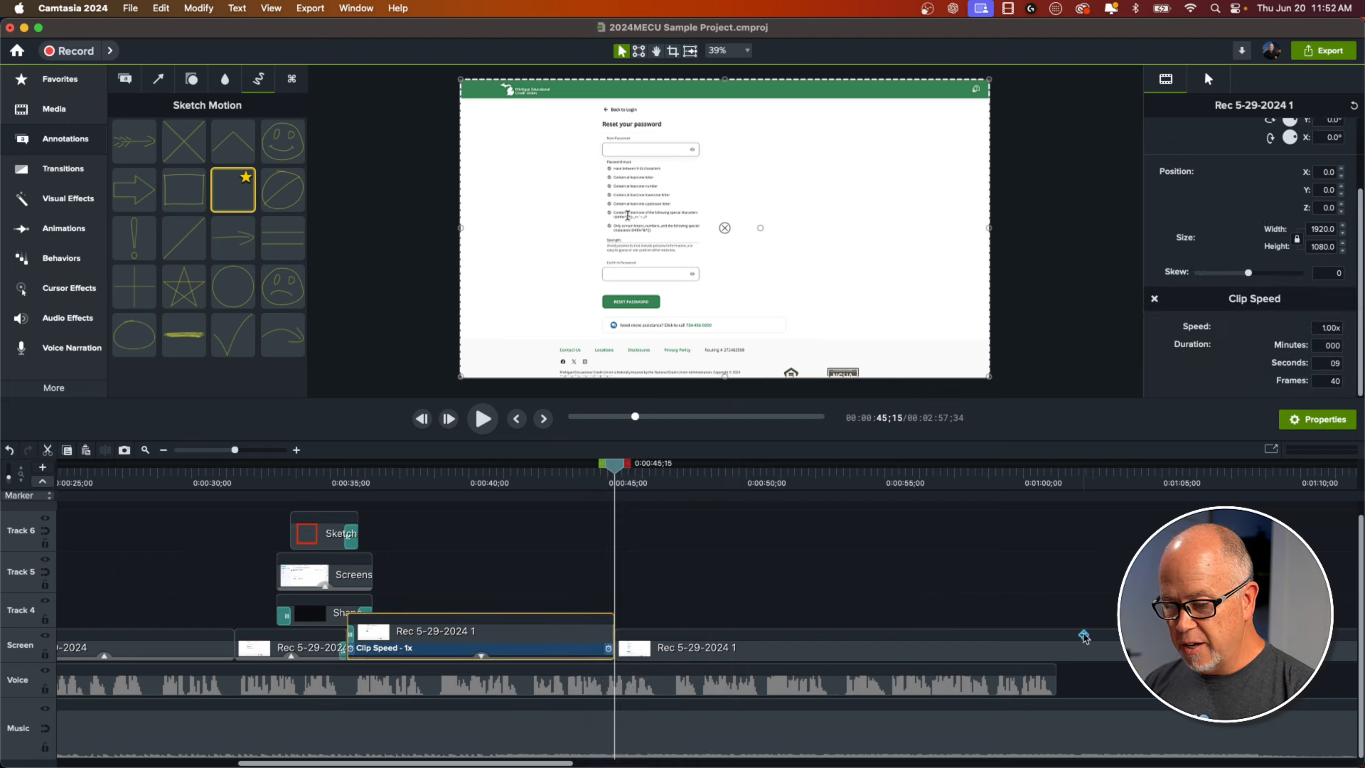
{"action": "left_click", "coordinate": [1073, 656]}
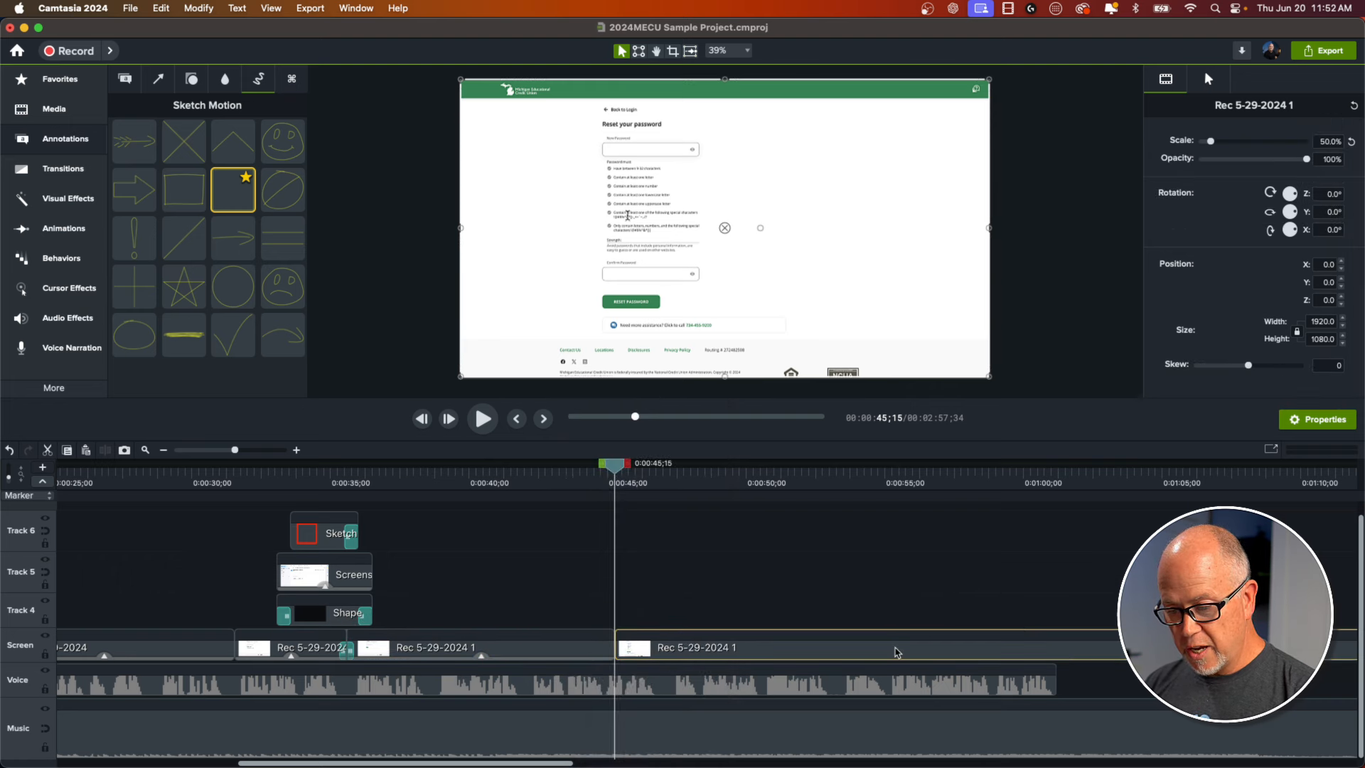
{"action": "right_click", "coordinate": [897, 652]}
{"action": "left_click", "coordinate": [954, 689]}
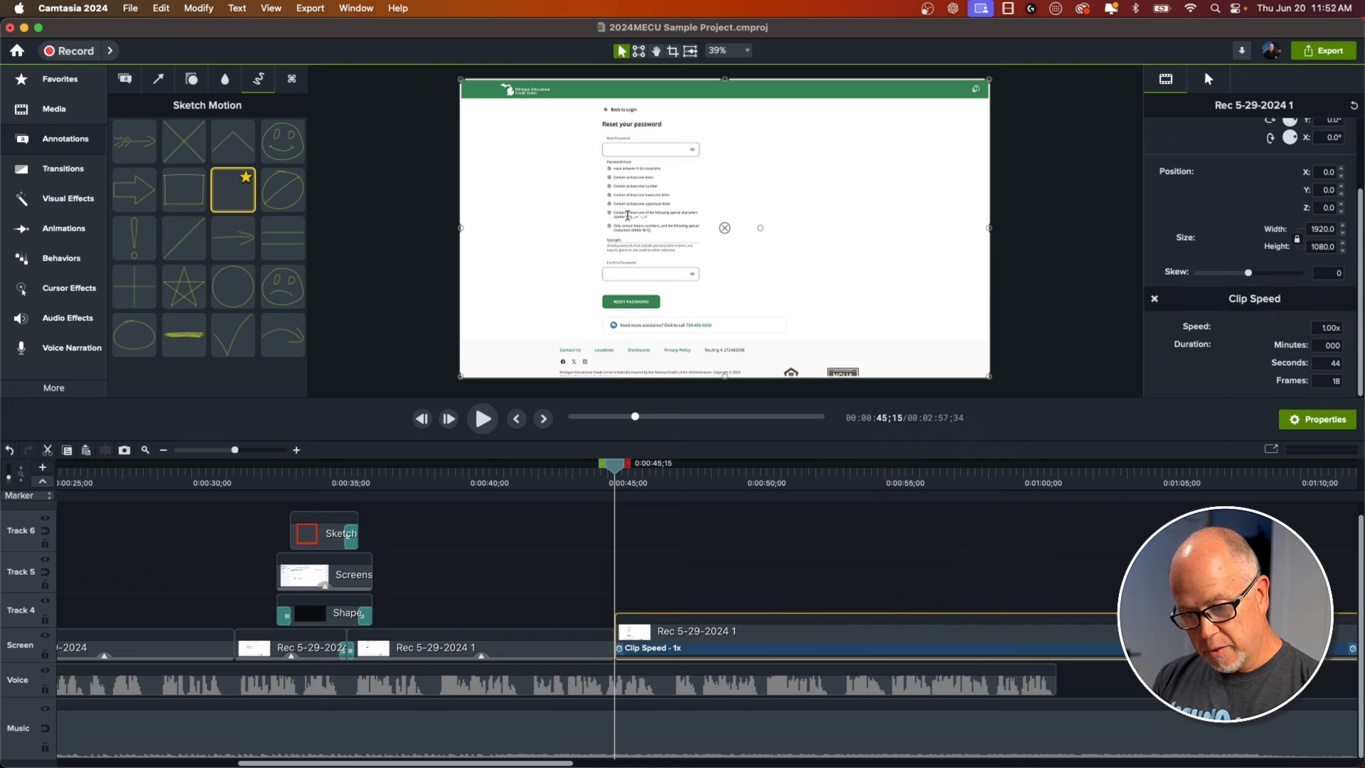
{"action": "left_click", "coordinate": [442, 574]}
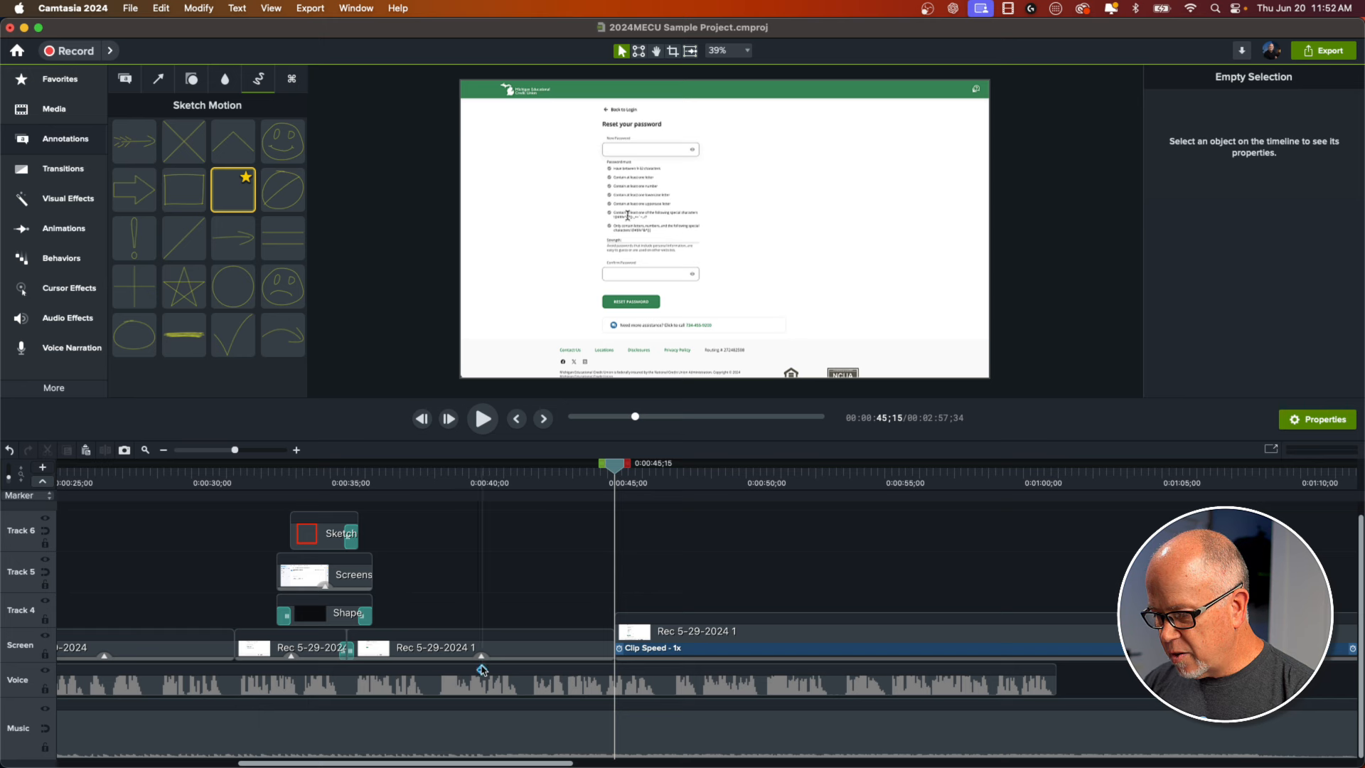
- Speed up the code-entry screen clip to 1.81x and play it back from about 0:35
{"action": "left_click", "coordinate": [608, 651]}
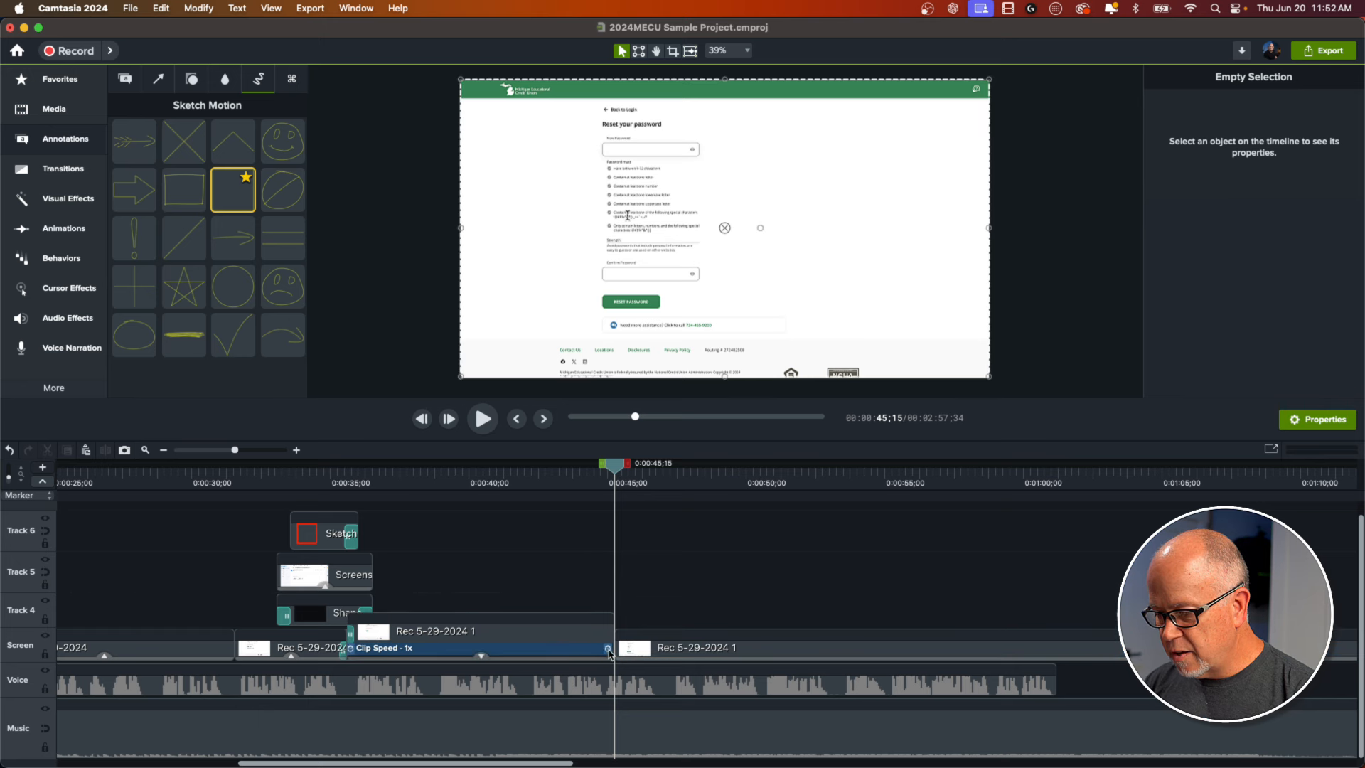
{"action": "left_click_drag", "start_coordinate": [609, 651], "coordinate": [493, 651]}
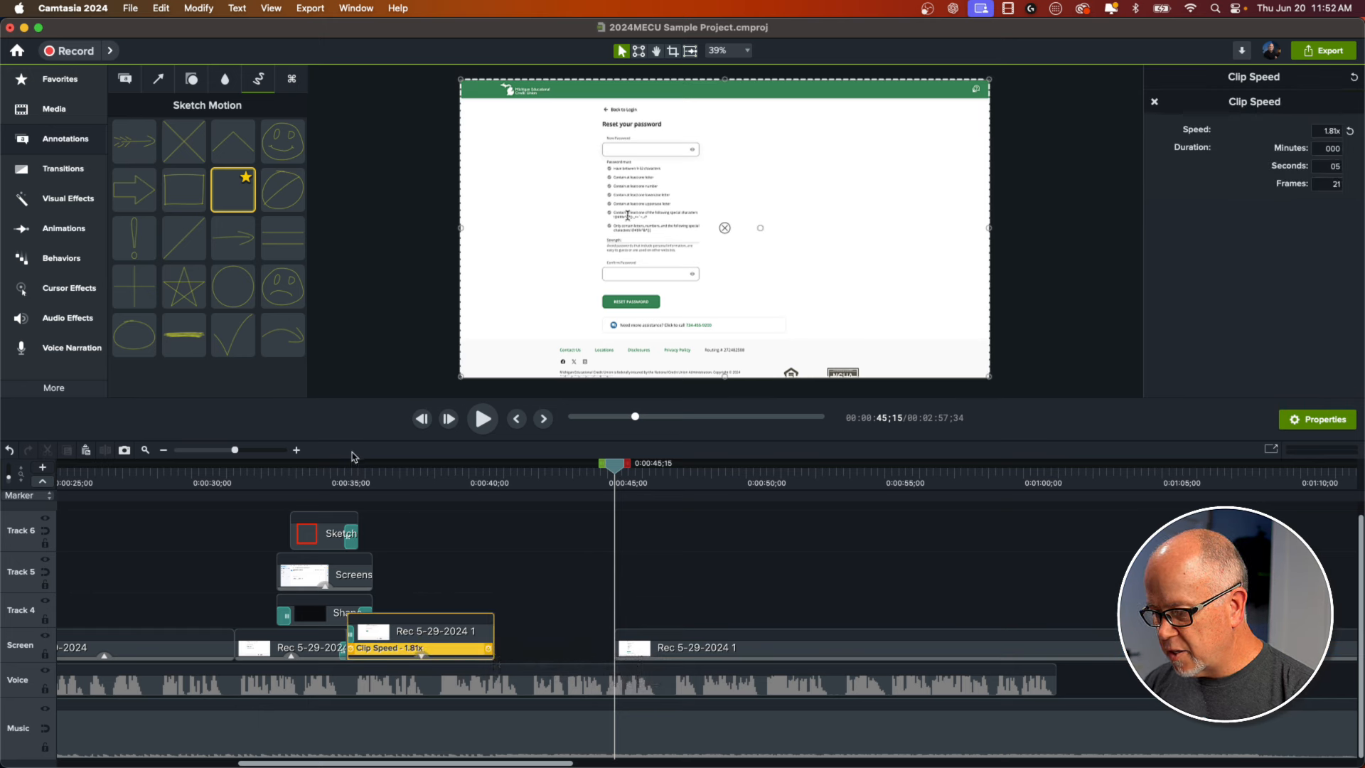
{"action": "left_click", "coordinate": [346, 484]}
{"action": "key", "text": "space"}
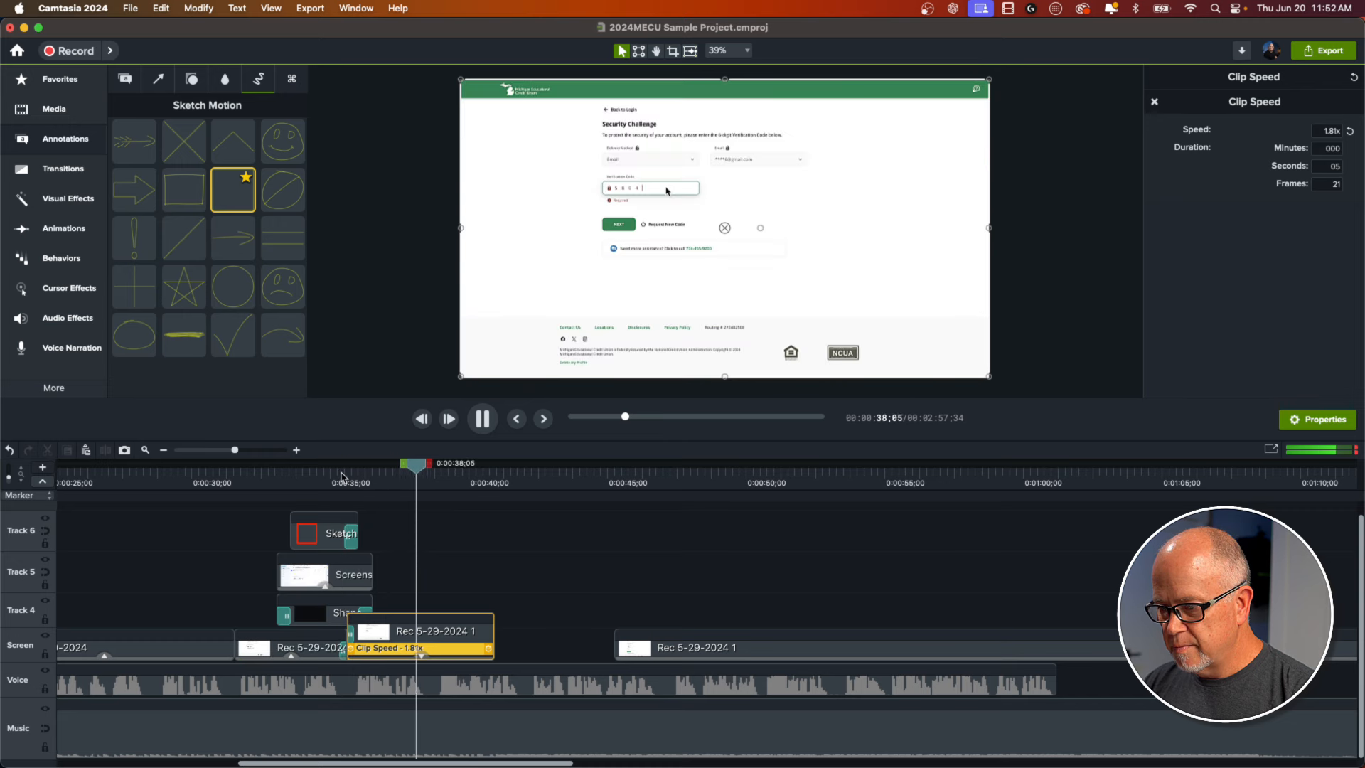
{"action": "key", "text": "space"}
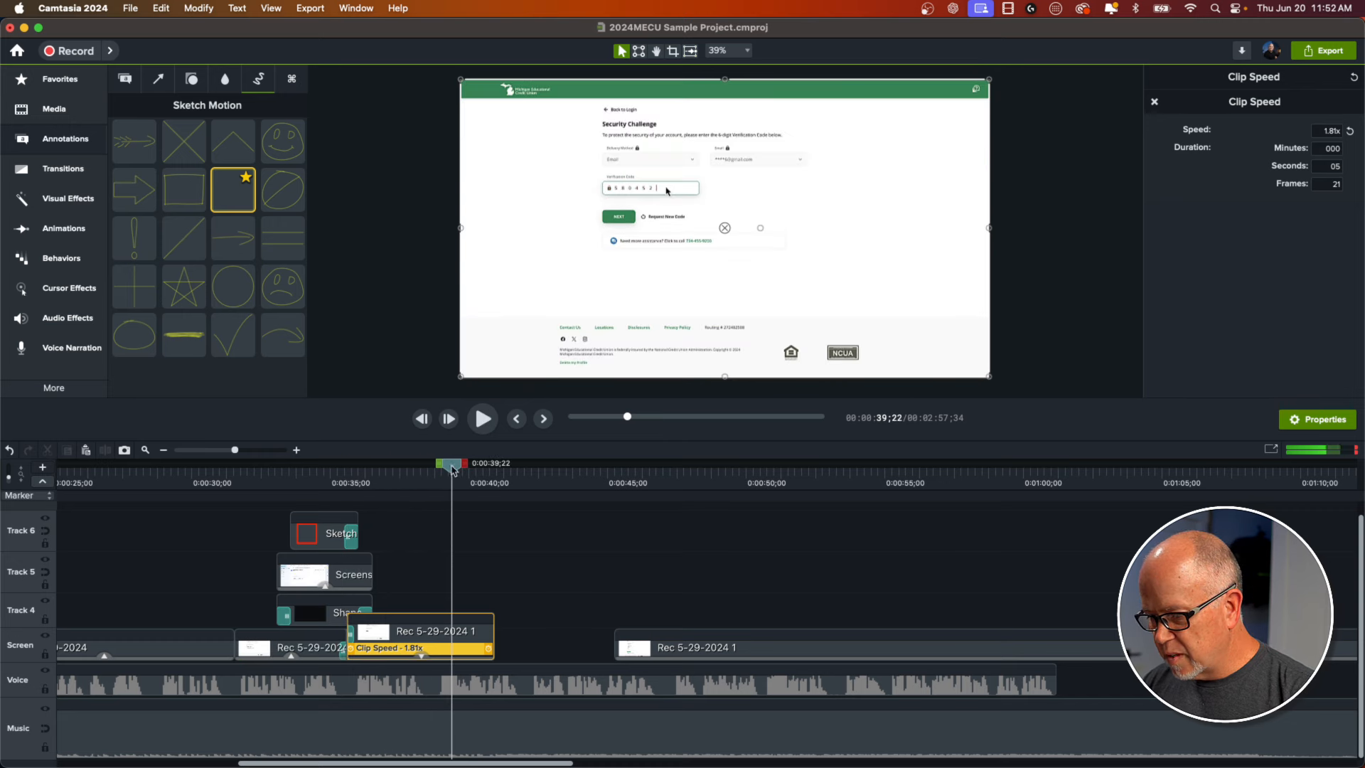
- Split the voice clip at 0:00:38;39 and move its second part about one second later
{"action": "left_click_drag", "start_coordinate": [452, 469], "coordinate": [429, 467]}
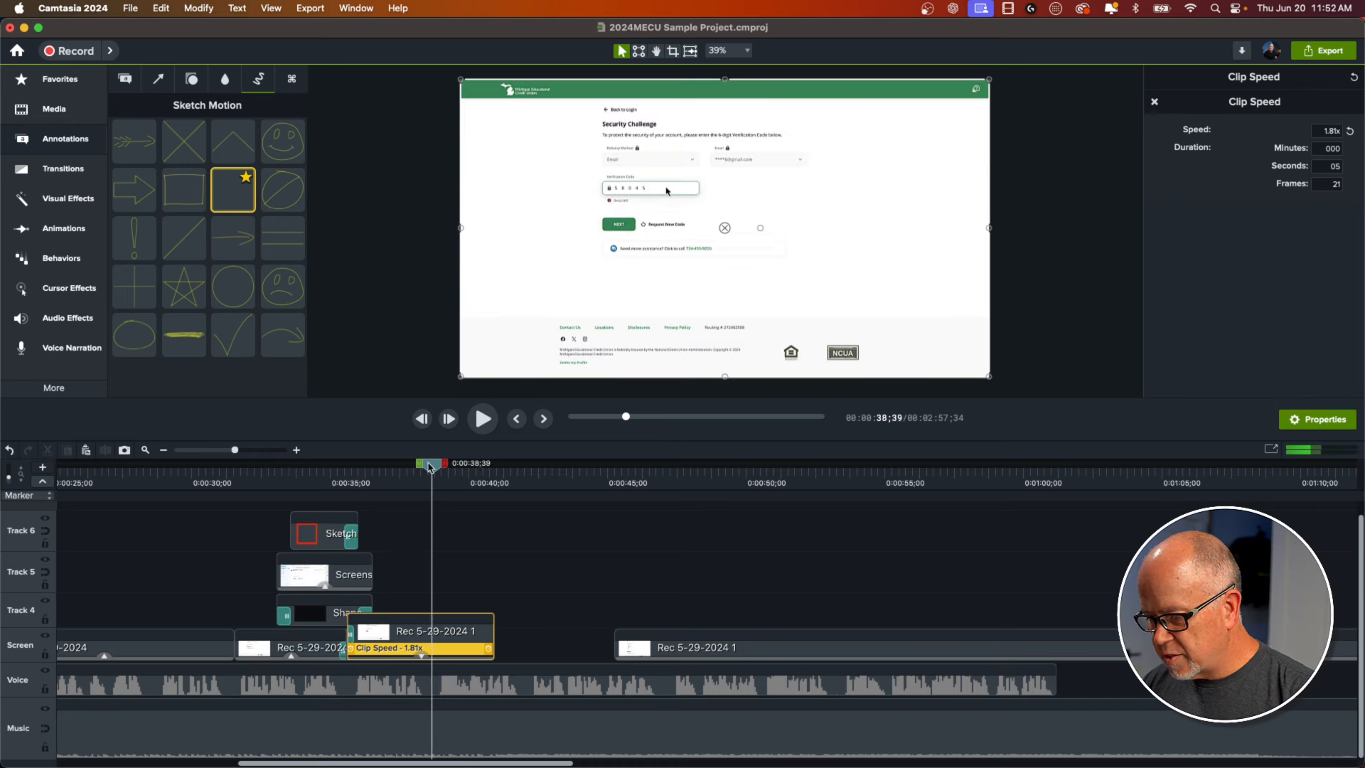
{"action": "left_click", "coordinate": [473, 688]}
{"action": "key", "text": "s"}
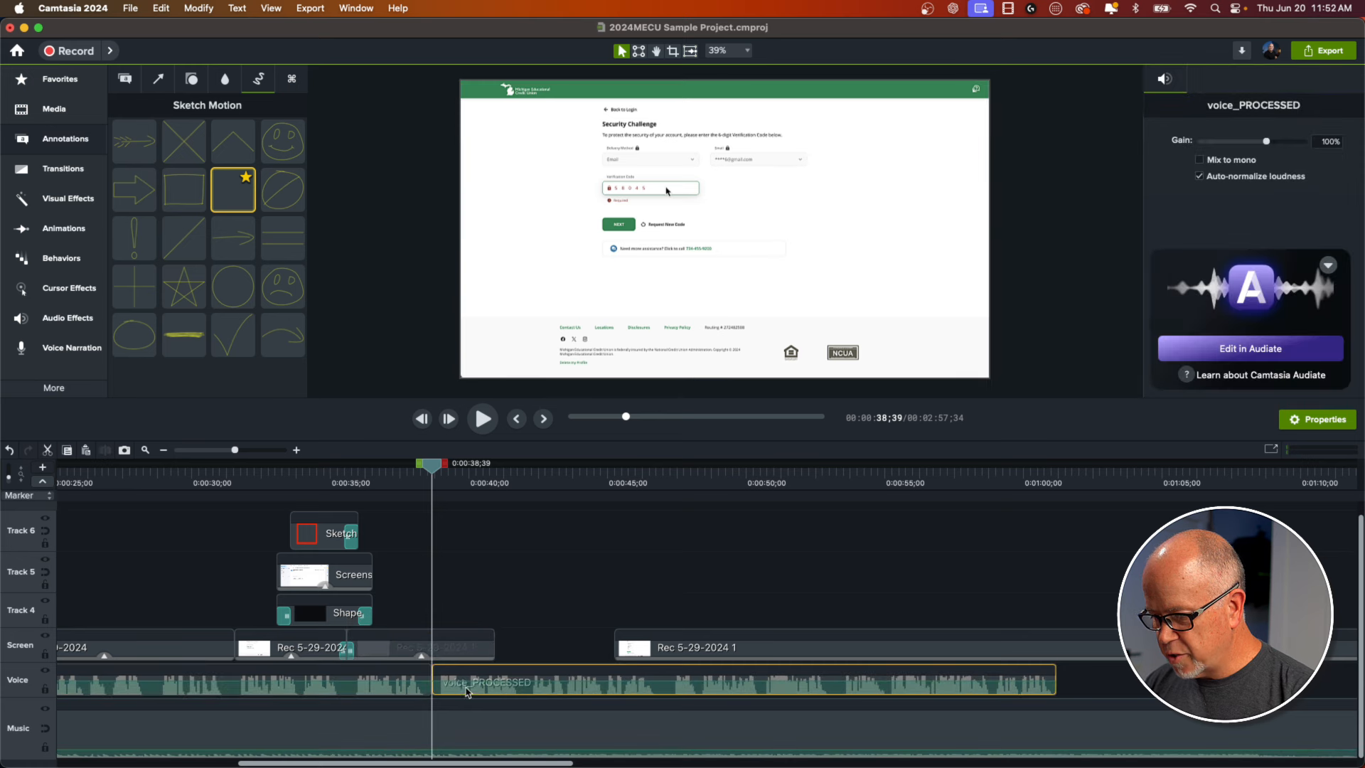
{"action": "left_click_drag", "start_coordinate": [462, 693], "coordinate": [495, 688]}
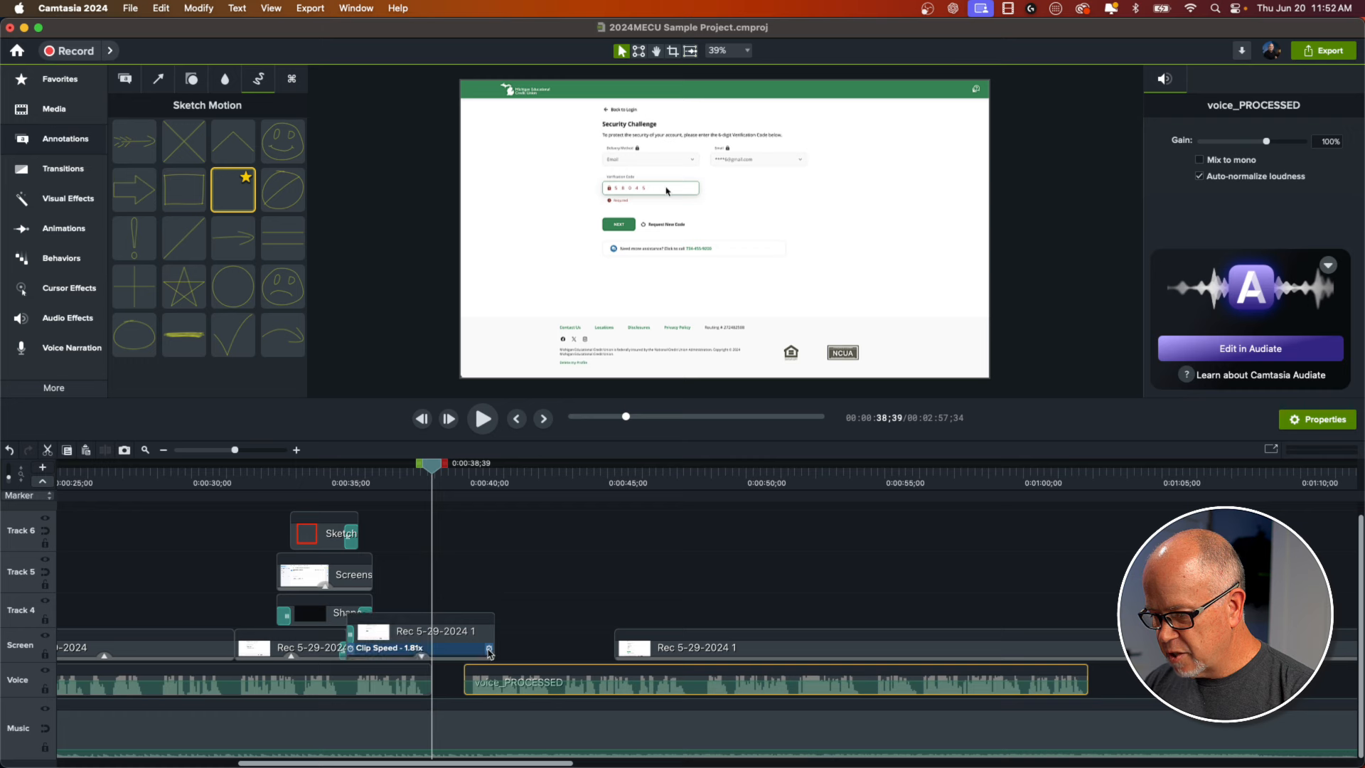
- Speed up the code-entry screen clip to 2.29x, ending it at the second voice part's start, and close the gap with the following screen clip
{"action": "left_click", "coordinate": [489, 652]}
{"action": "left_click_drag", "start_coordinate": [489, 652], "coordinate": [463, 653]}
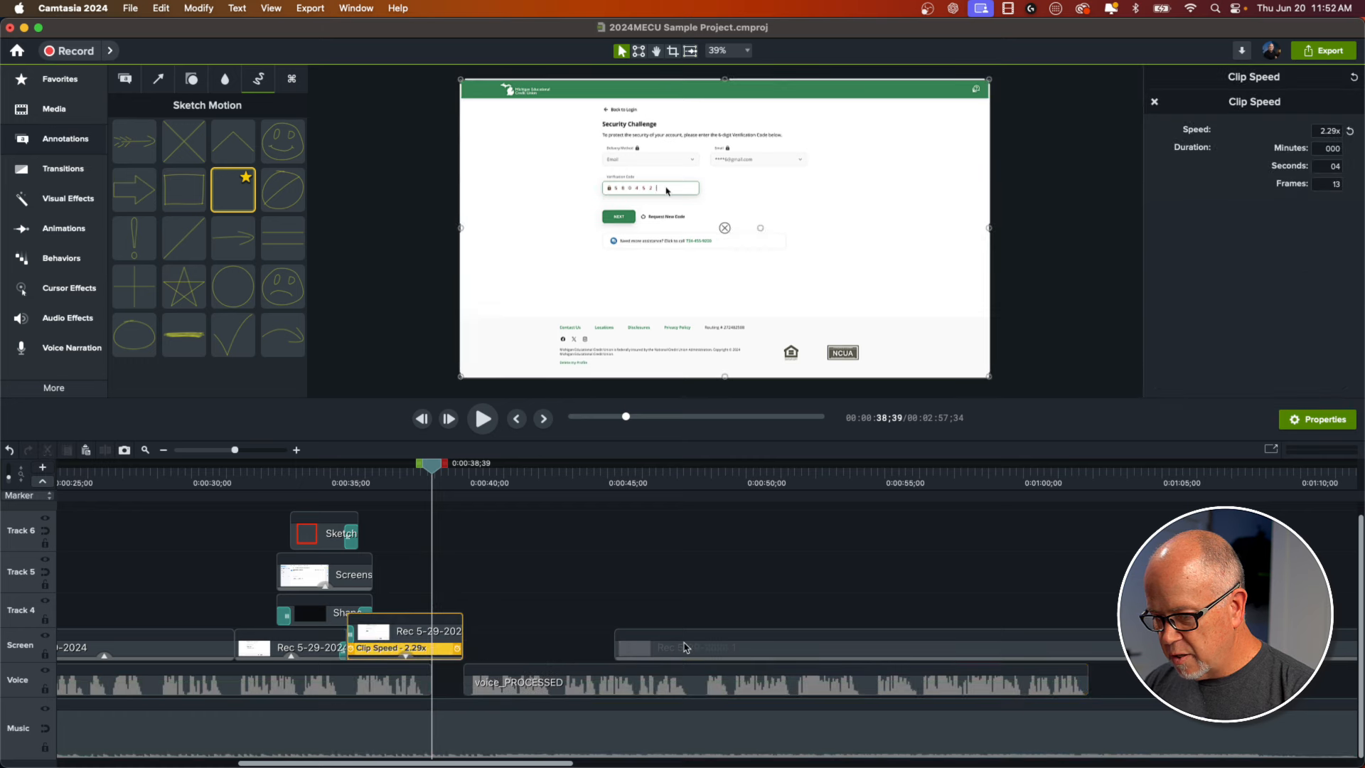
{"action": "left_click", "coordinate": [651, 648]}
{"action": "left_click_drag", "start_coordinate": [650, 648], "coordinate": [526, 649]}
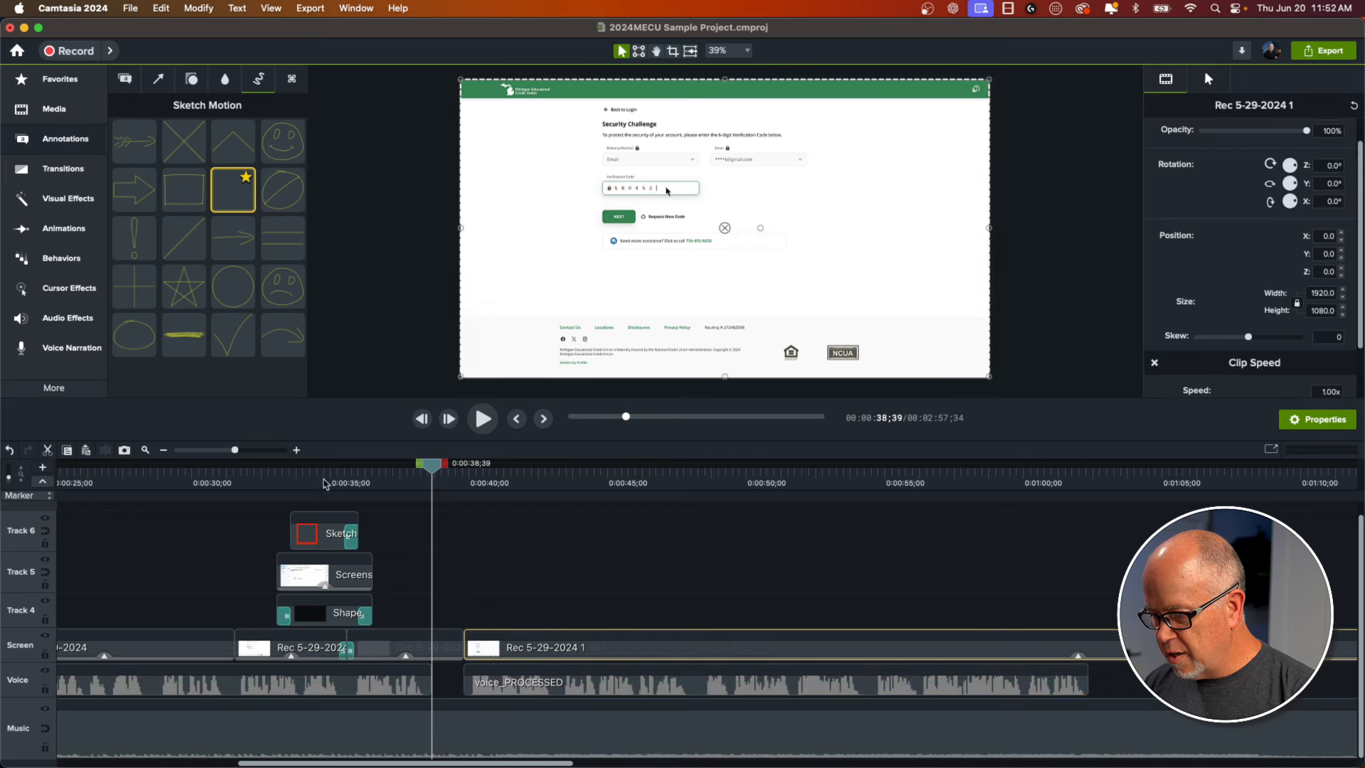
- Play back the edited section from about 0:35 and add a marker to the voice clip at 0:00:48;03
{"action": "left_click", "coordinate": [345, 478]}
{"action": "left_click", "coordinate": [450, 567]}
{"action": "key", "text": "space"}
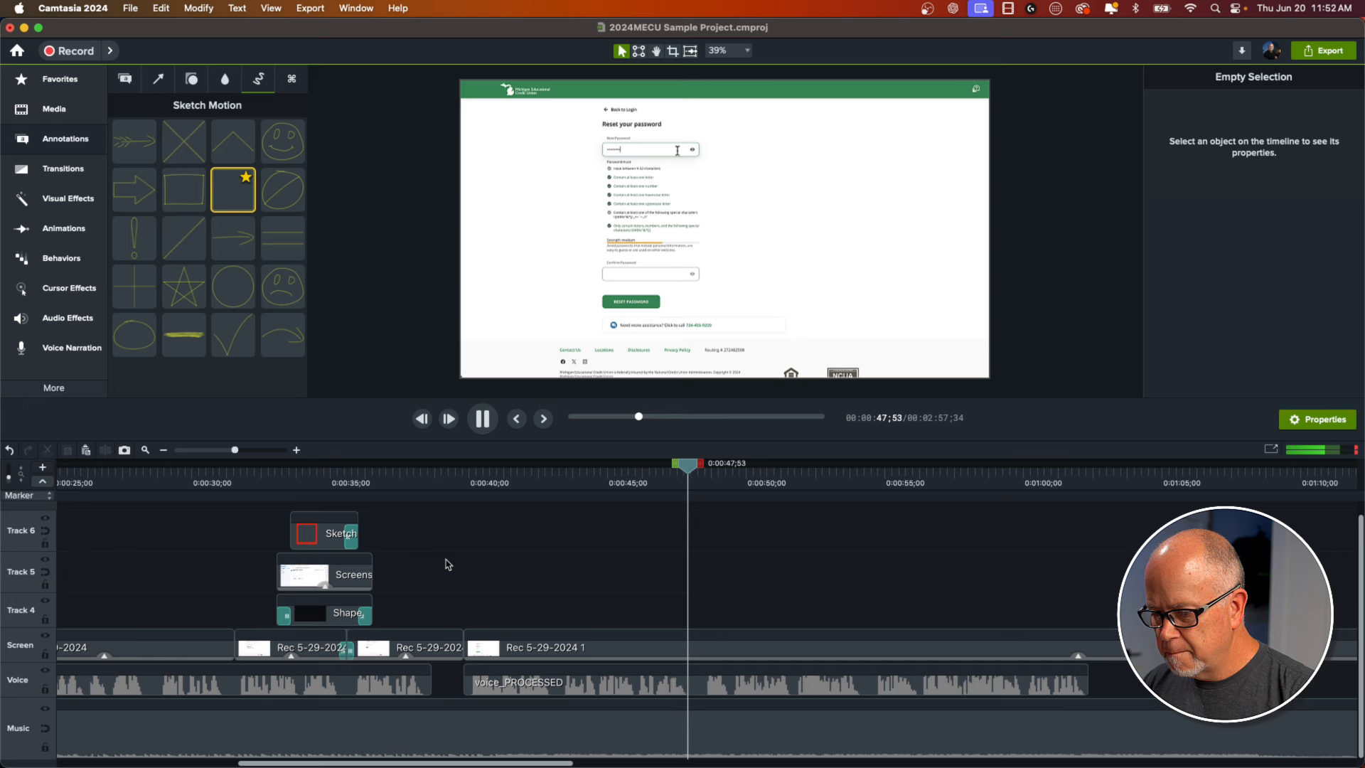
{"action": "key", "text": "space"}
{"action": "left_click", "coordinate": [693, 670]}
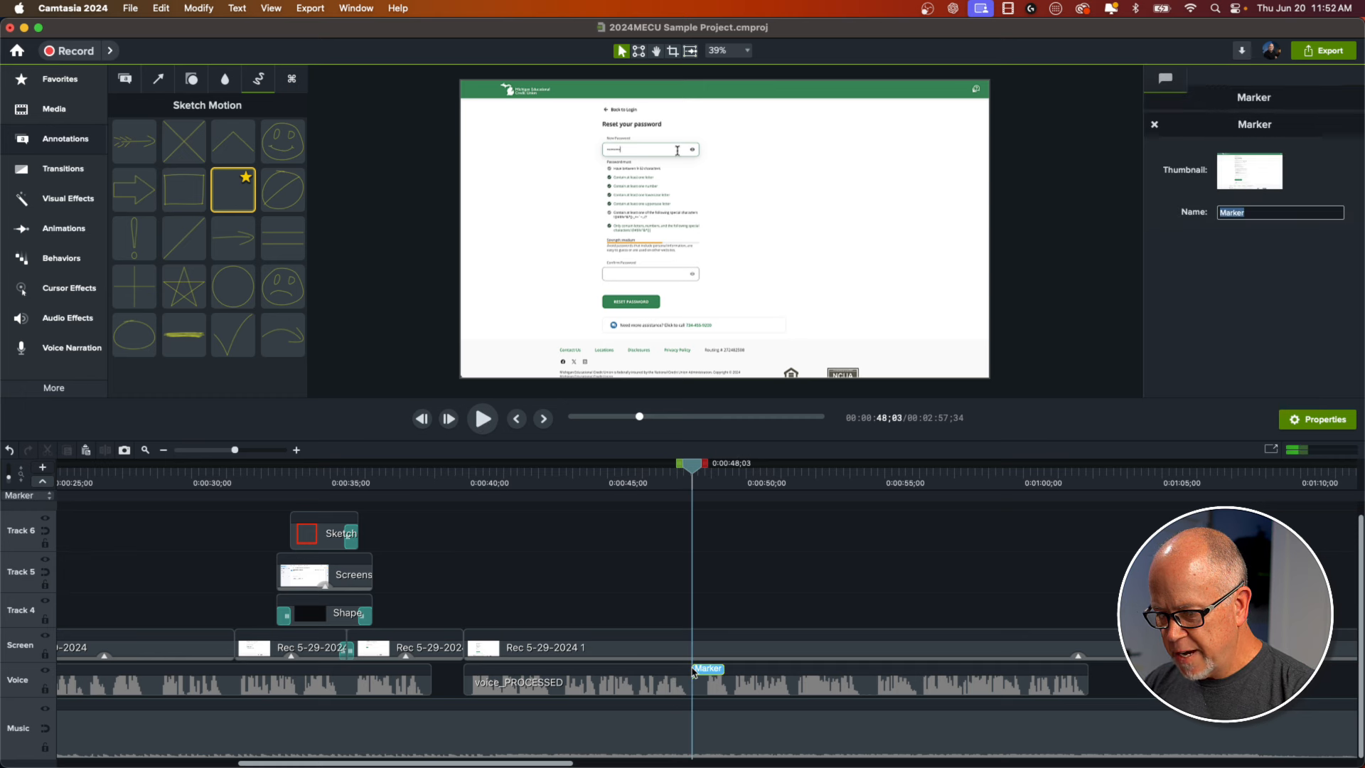
- Split the password-reset screen clip at 0:00:58;09 and speed up its first part to 2.11x, ending near the voice marker
{"action": "left_click_drag", "start_coordinate": [695, 475], "coordinate": [975, 537]}
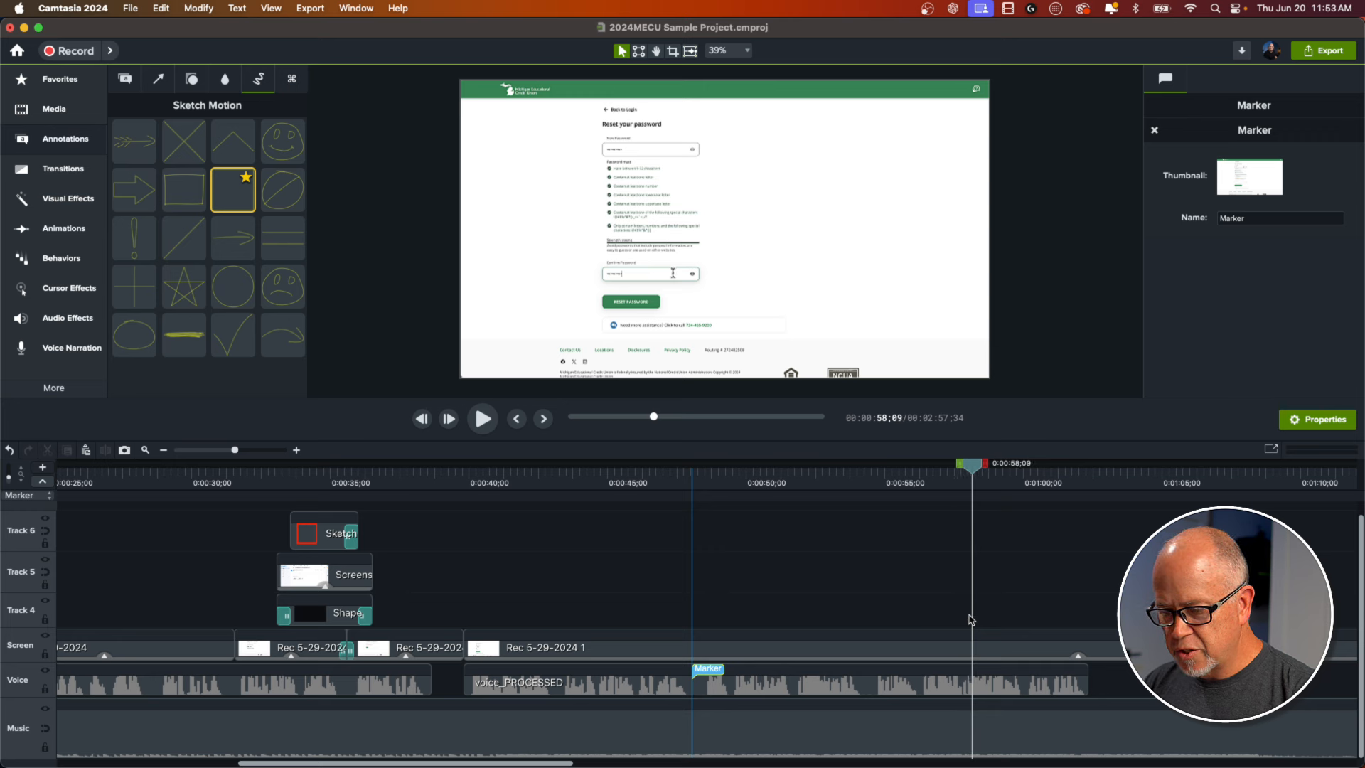
{"action": "left_click", "coordinate": [954, 656]}
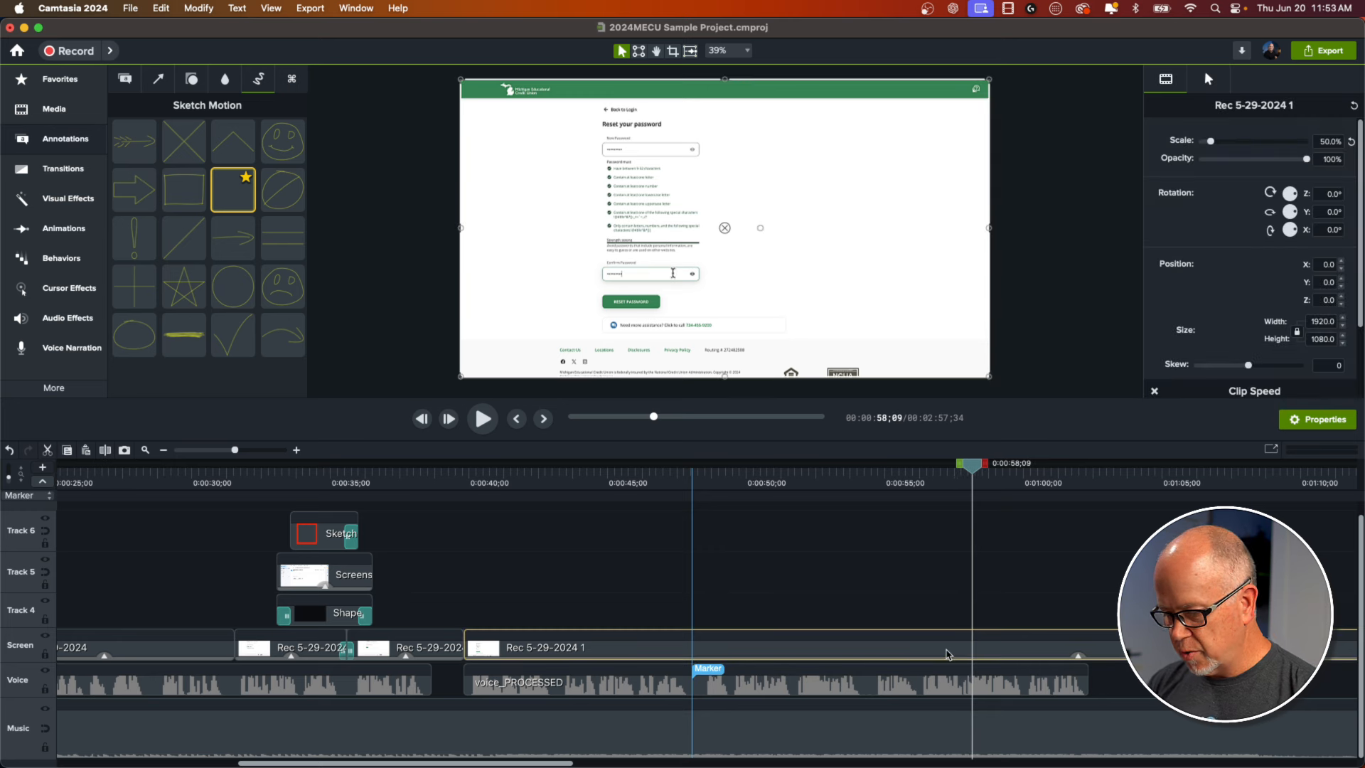
{"action": "key", "text": "super+t"}
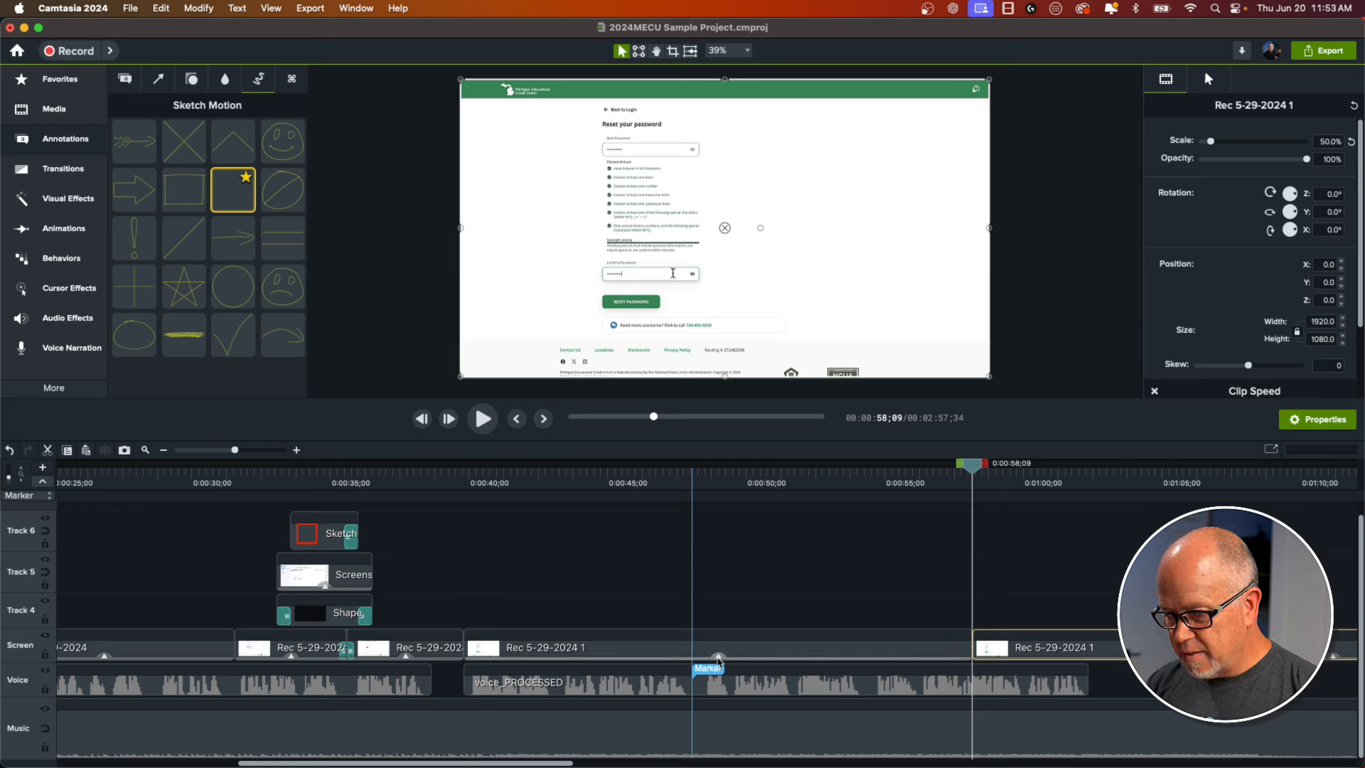
{"action": "left_click", "coordinate": [718, 658]}
{"action": "left_click_drag", "start_coordinate": [969, 652], "coordinate": [702, 664]}
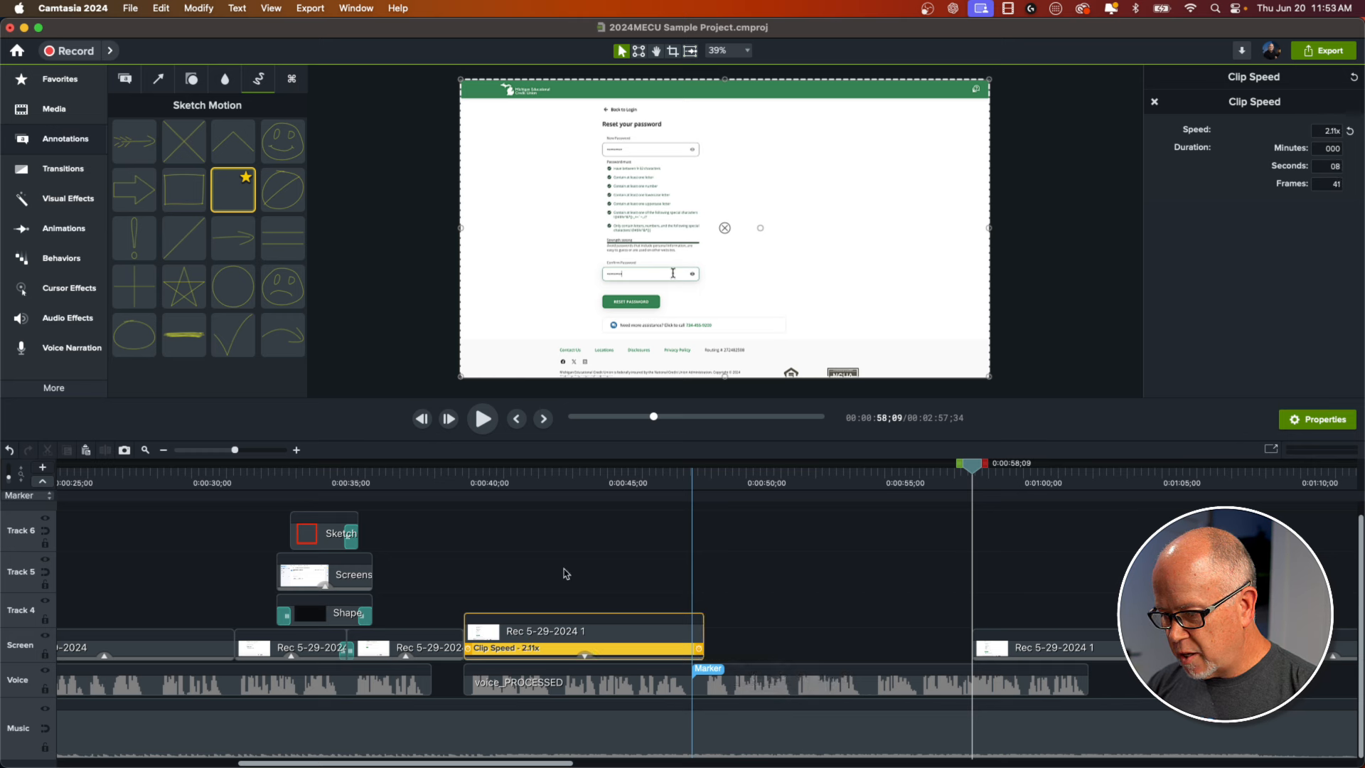
- Play back the password-entry clip, raise its speed to 2.22x to end at the marker, and butt the following screen clip against it
{"action": "left_click", "coordinate": [462, 483]}
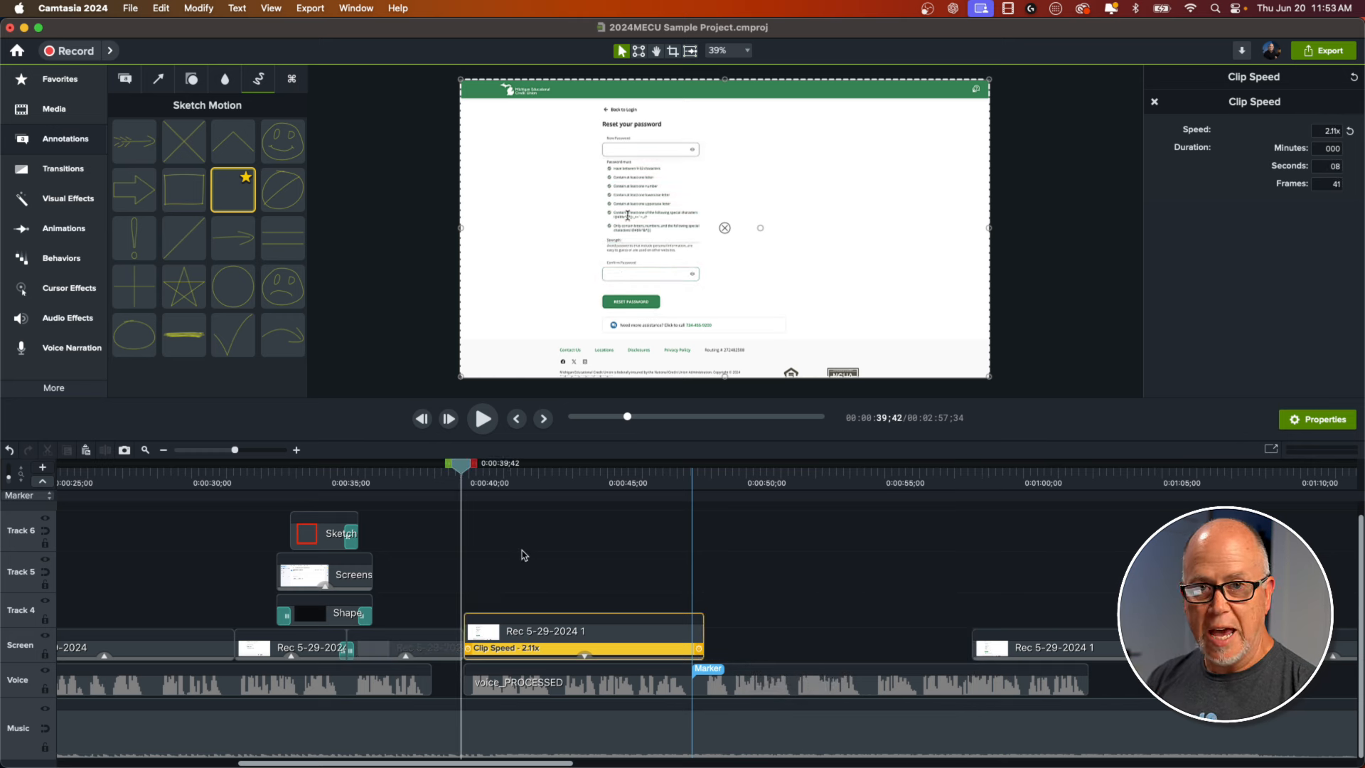
{"action": "key", "text": "space"}
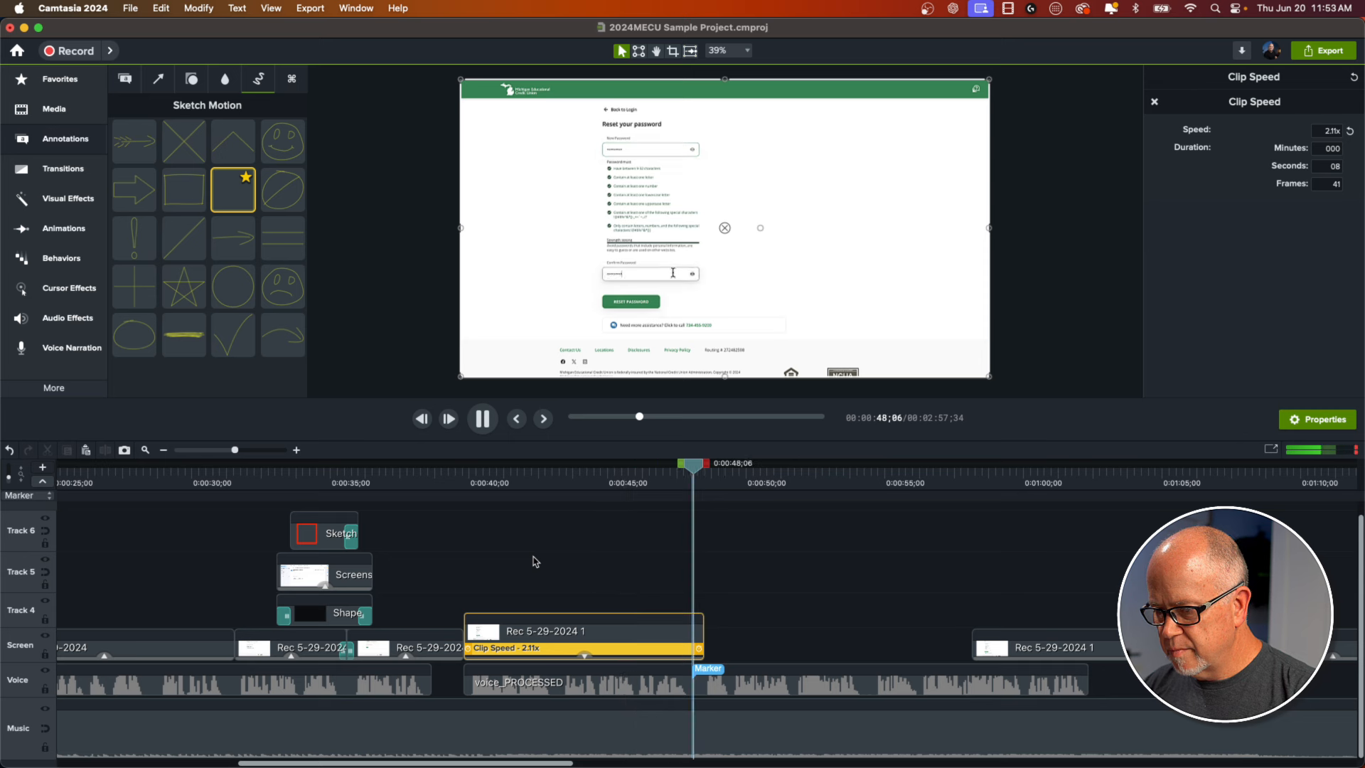
{"action": "key", "text": "space"}
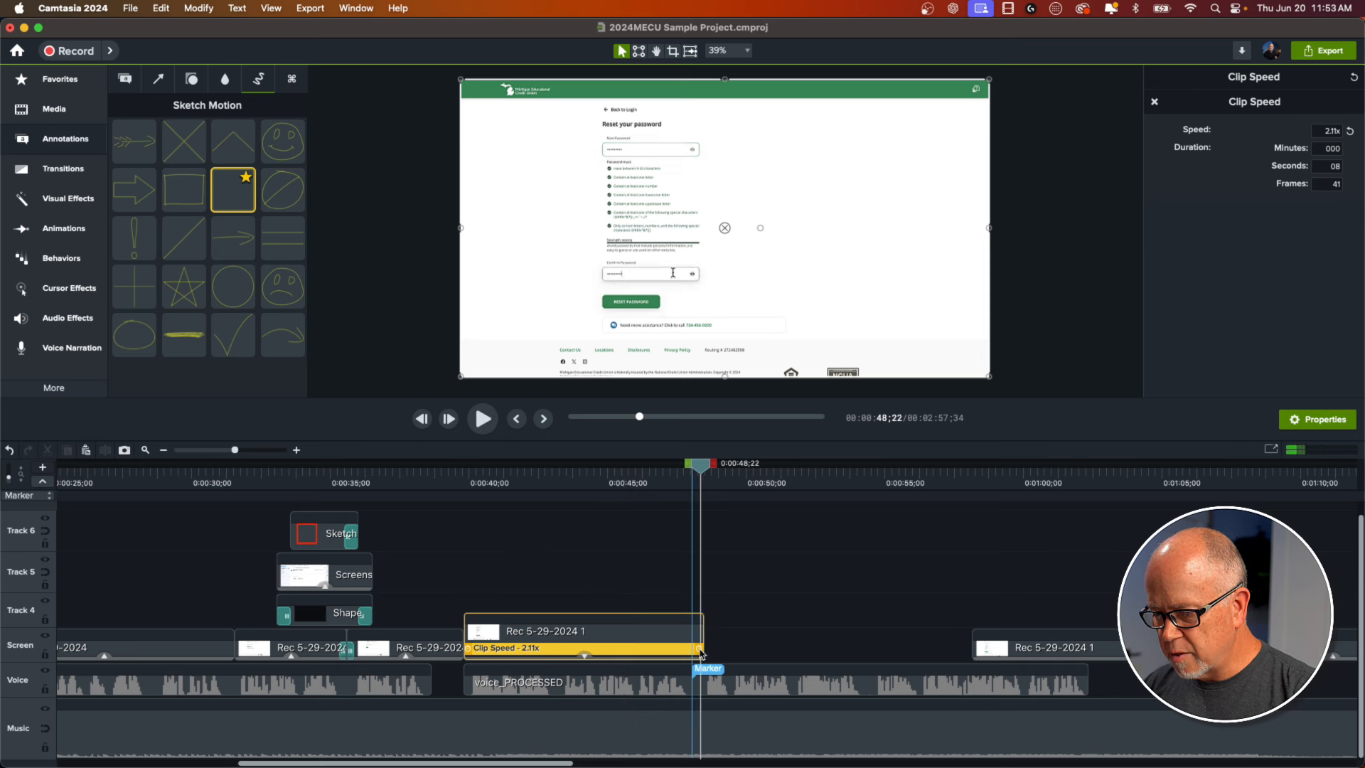
{"action": "left_click_drag", "start_coordinate": [700, 653], "coordinate": [690, 653]}
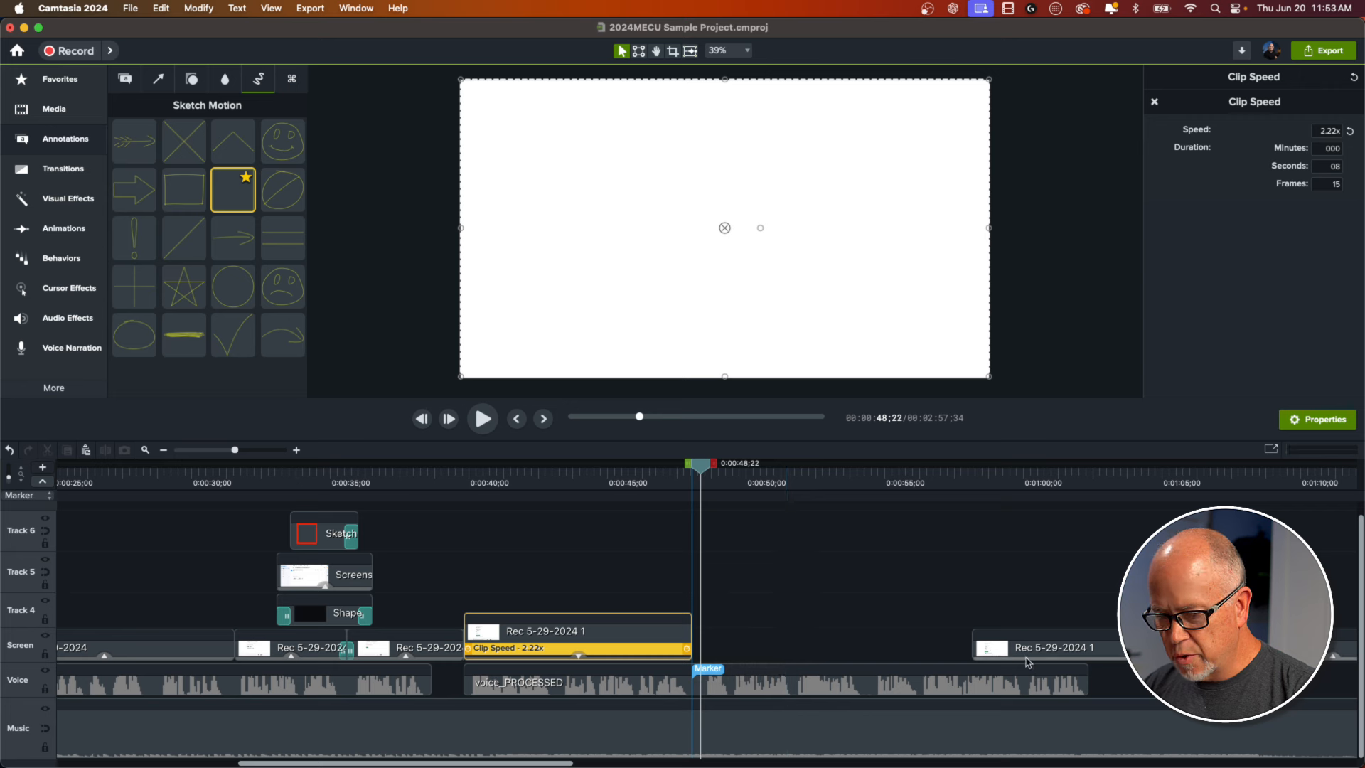
{"action": "left_click_drag", "start_coordinate": [1027, 663], "coordinate": [739, 659]}
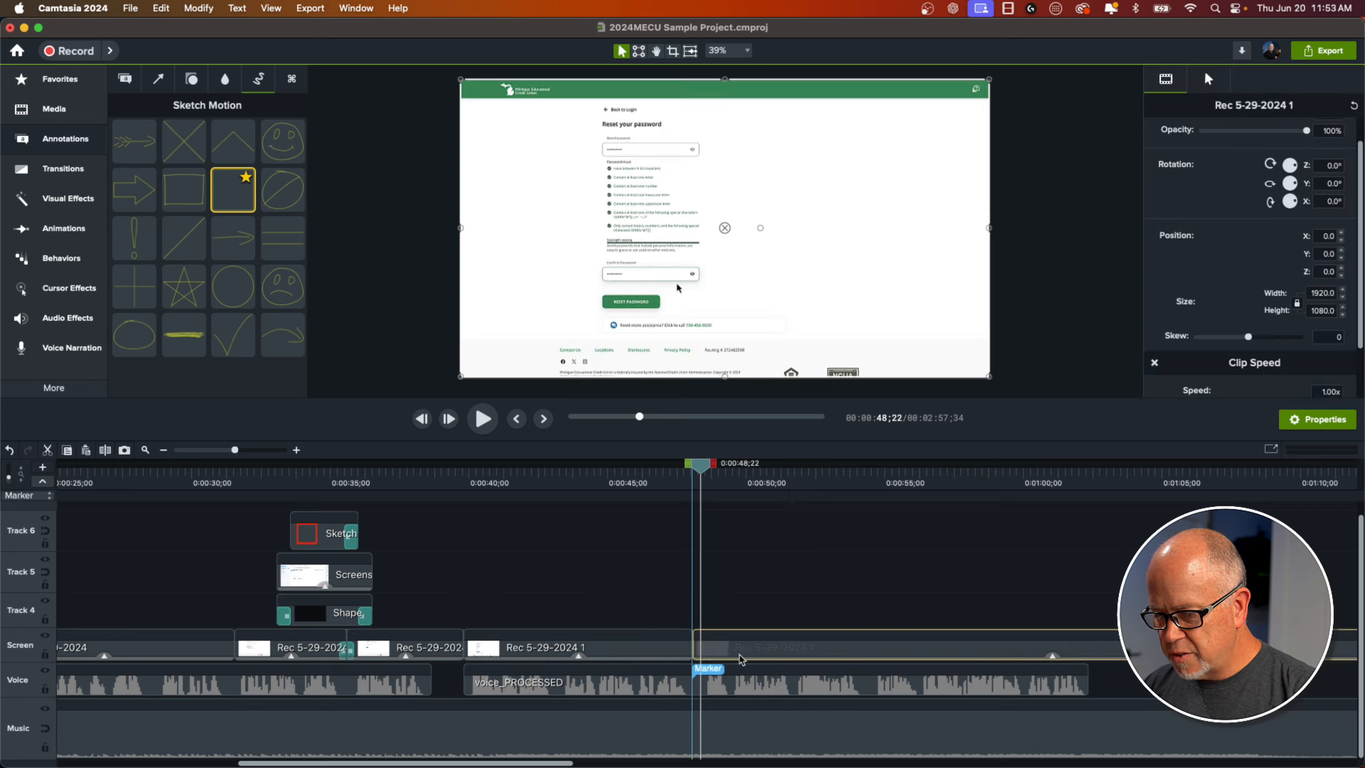
- Play back across the marker and split the screen clip at 0:00:50;15, on the page confirming the password change
{"action": "left_click", "coordinate": [634, 479]}
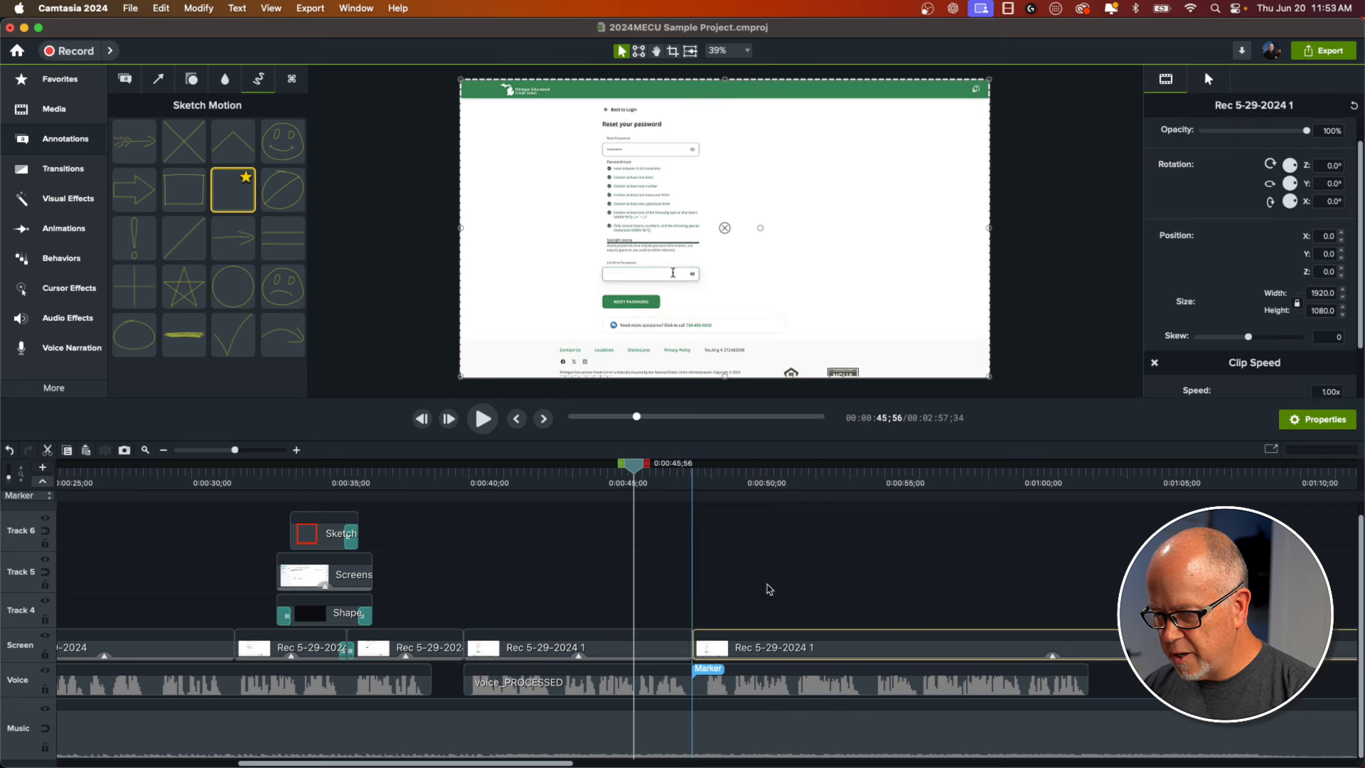
{"action": "left_click", "coordinate": [768, 590]}
{"action": "key", "text": "space"}
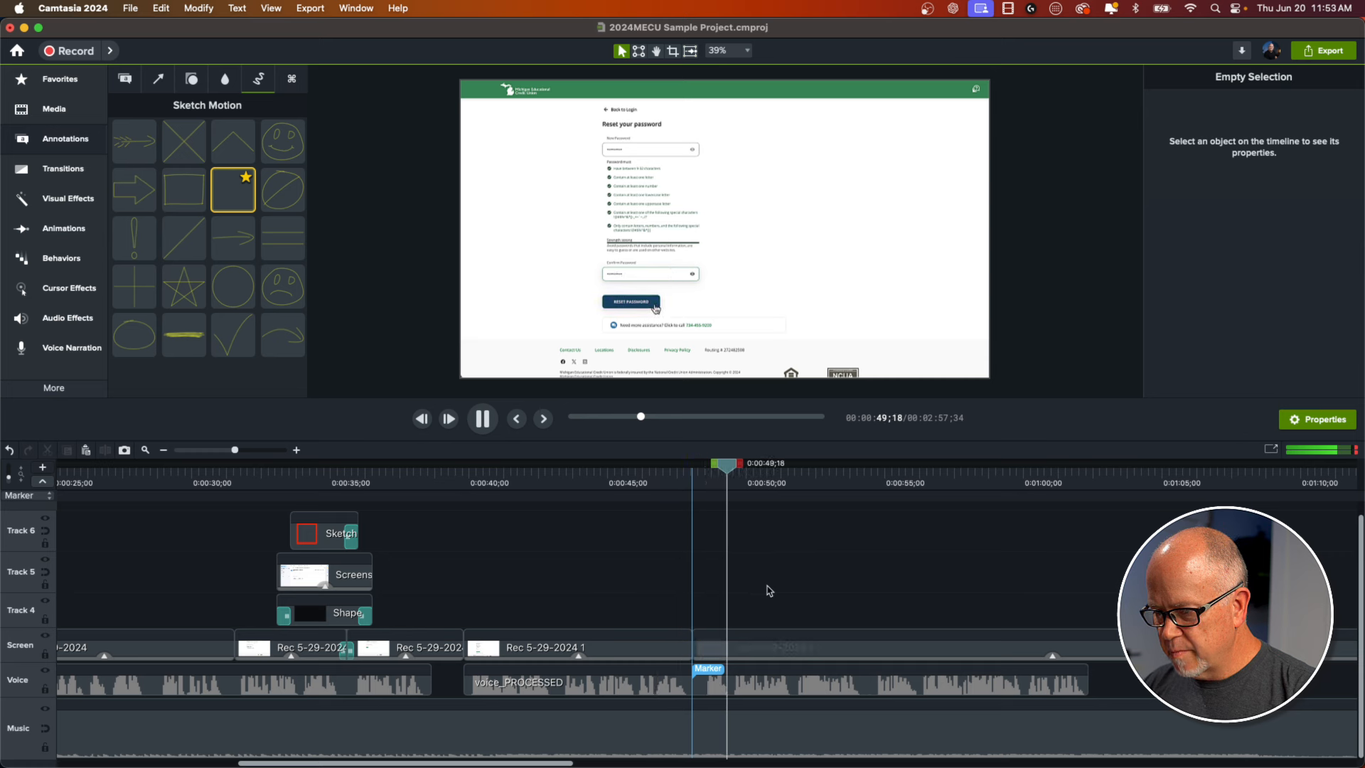
{"action": "key", "text": "space"}
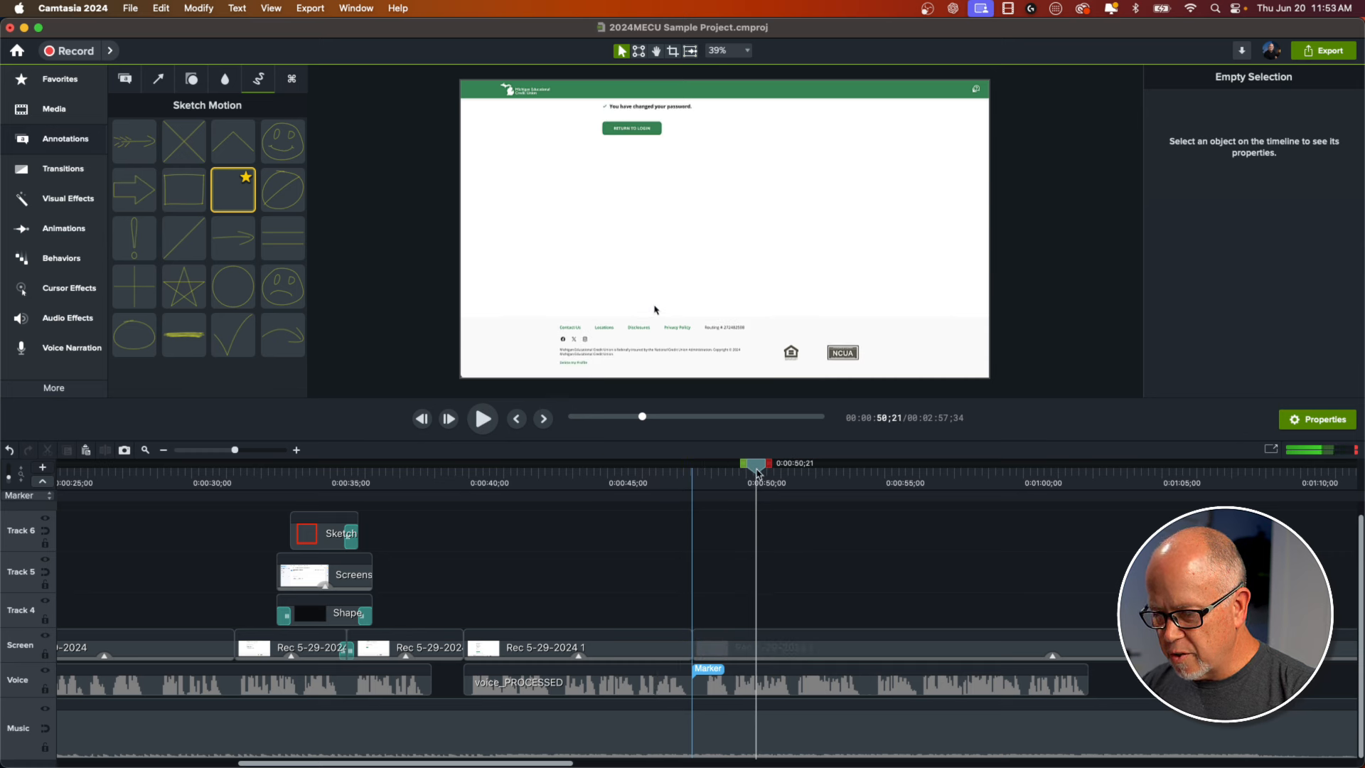
{"action": "mouse_move", "coordinate": [758, 473]}
{"action": "left_mouse_down"}
{"action": "mouse_move", "coordinate": [816, 472]}
{"action": "mouse_move", "coordinate": [755, 493]}
{"action": "left_mouse_up"}
{"action": "left_click", "coordinate": [798, 648]}
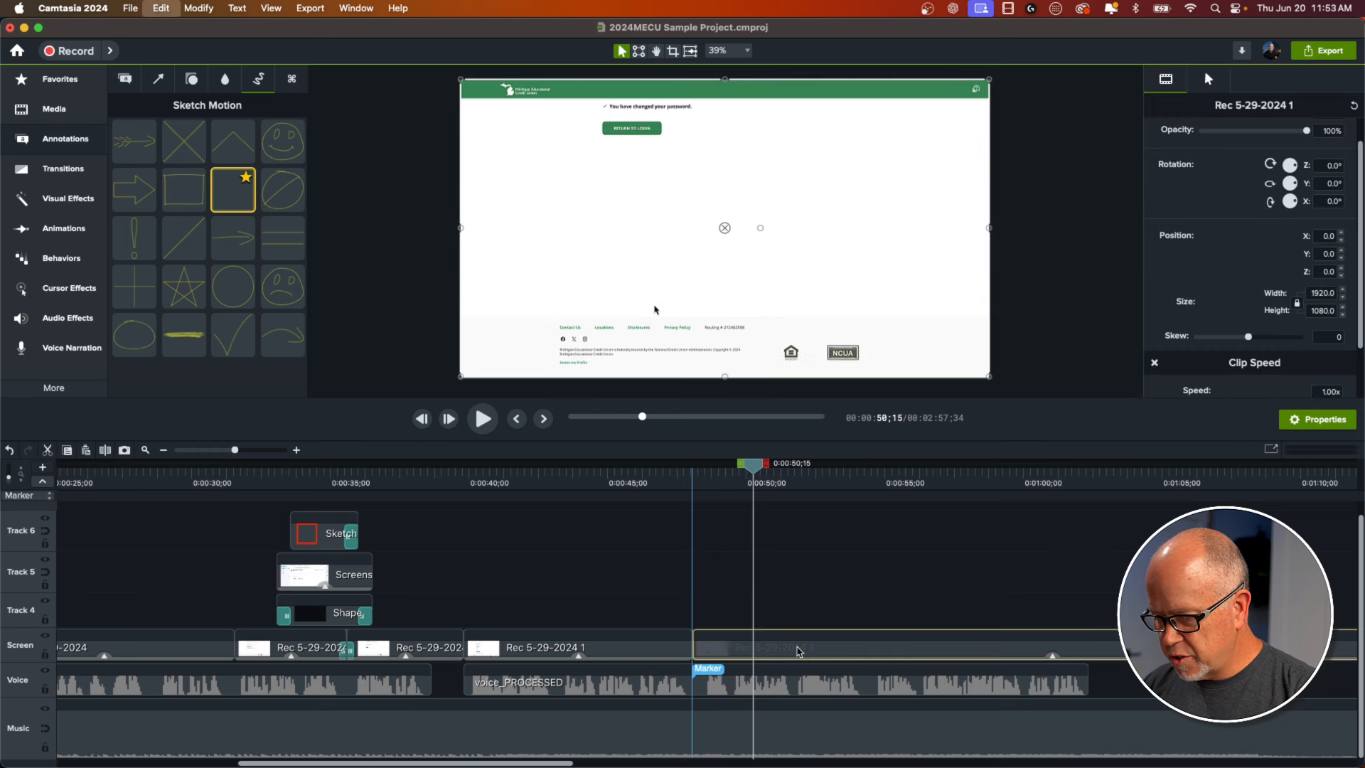
{"action": "key", "text": "super+t"}
- Speed up the short reset-confirmation clip to about half its length and move the following screen clip against its end
{"action": "left_click", "coordinate": [723, 657]}
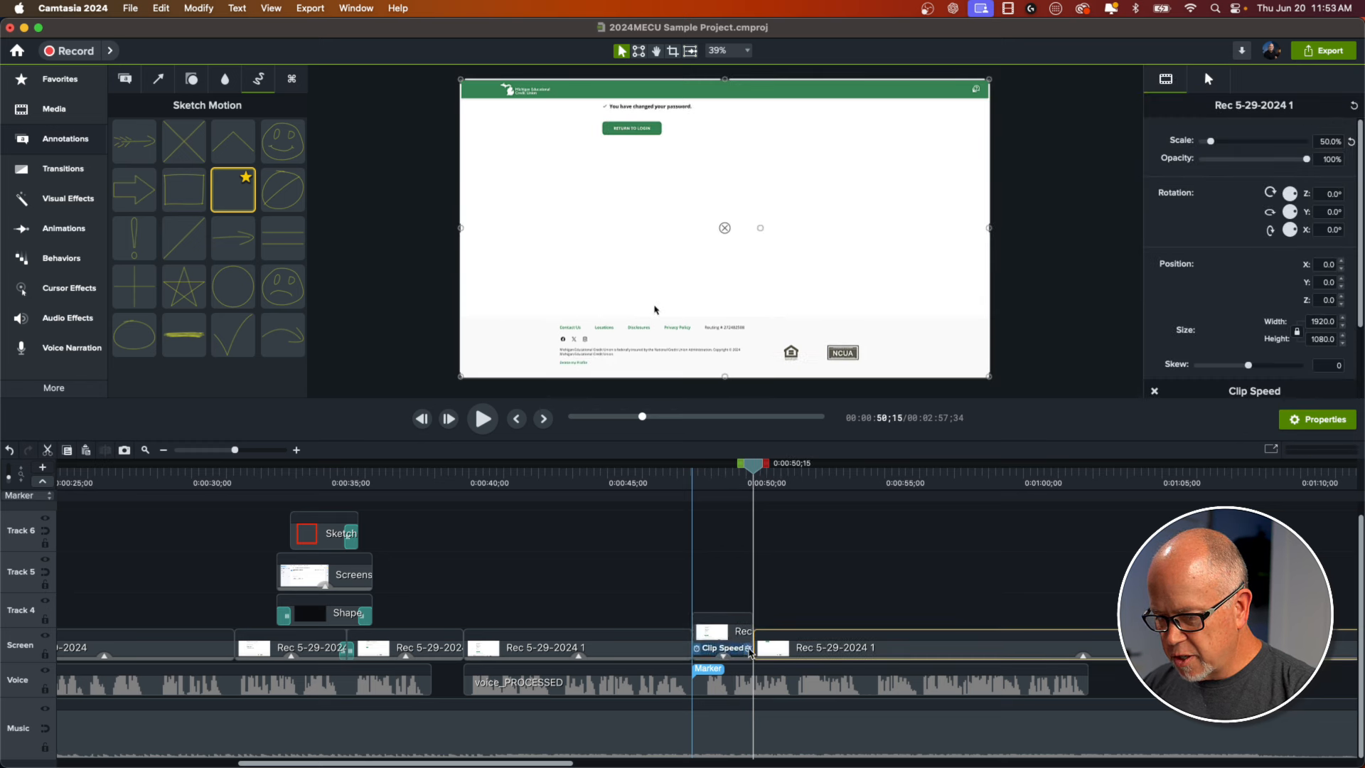
{"action": "left_click_drag", "start_coordinate": [750, 650], "coordinate": [717, 651]}
{"action": "left_click", "coordinate": [804, 652]}
{"action": "left_click_drag", "start_coordinate": [803, 652], "coordinate": [768, 650]}
- Play back through to the Login page and add a second marker to the voice clip at 0:00:54;20
{"action": "left_click", "coordinate": [693, 543]}
{"action": "left_click", "coordinate": [655, 541]}
{"action": "key", "text": "space"}
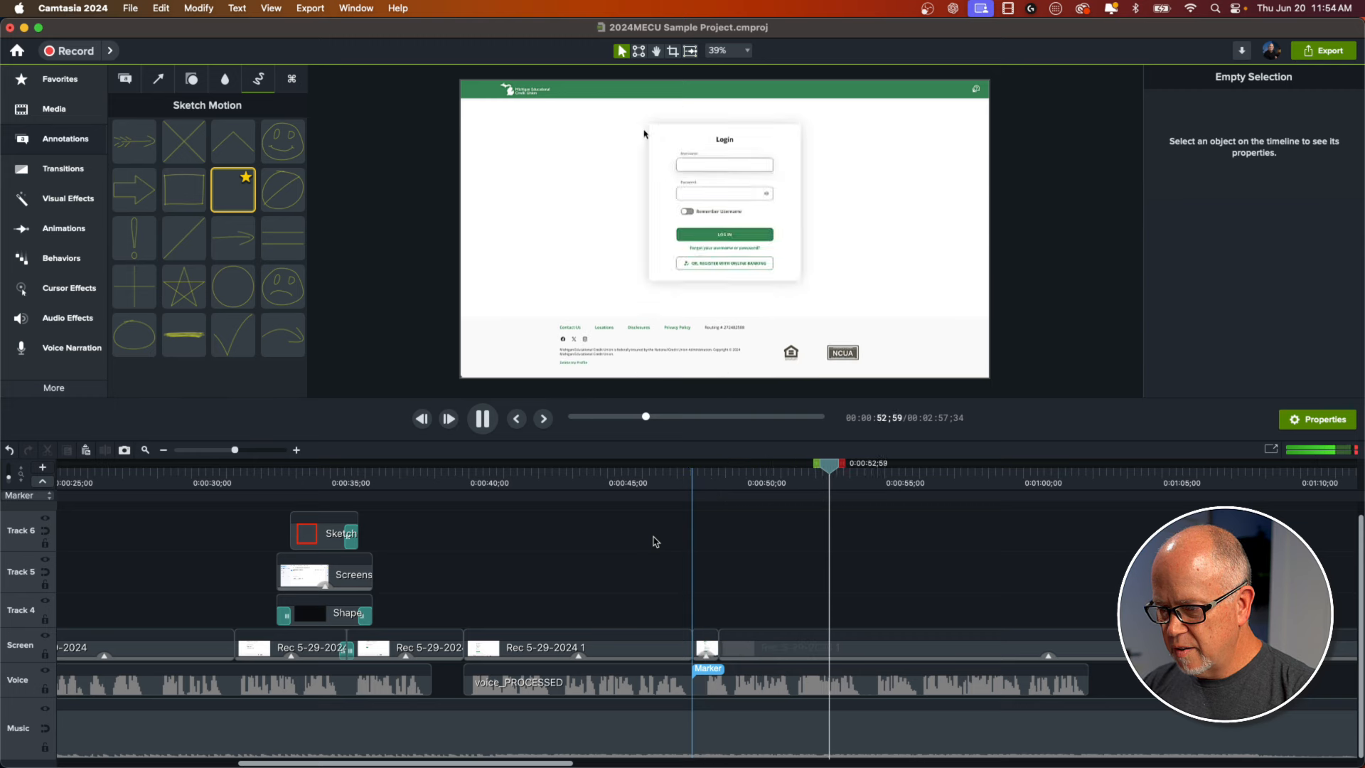
{"action": "key", "text": "space"}
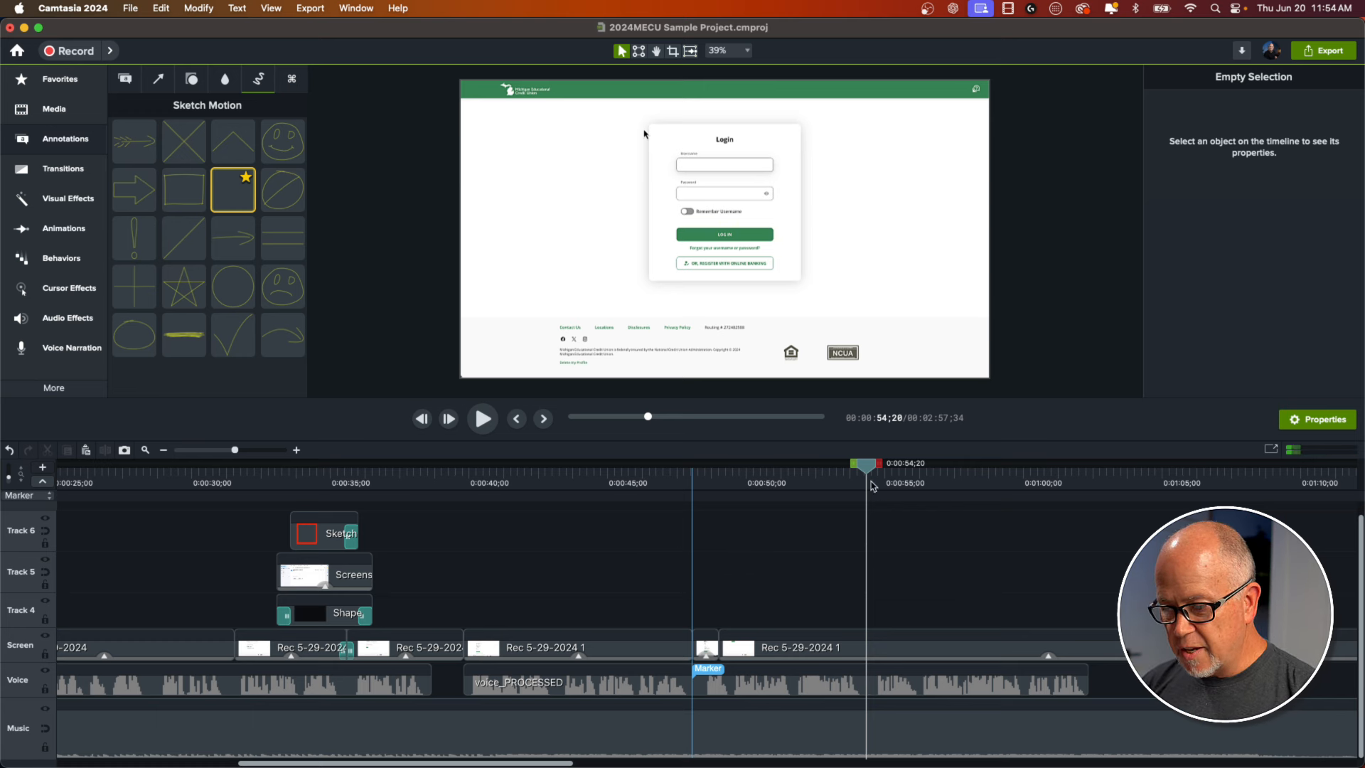
{"action": "left_click", "coordinate": [891, 652]}
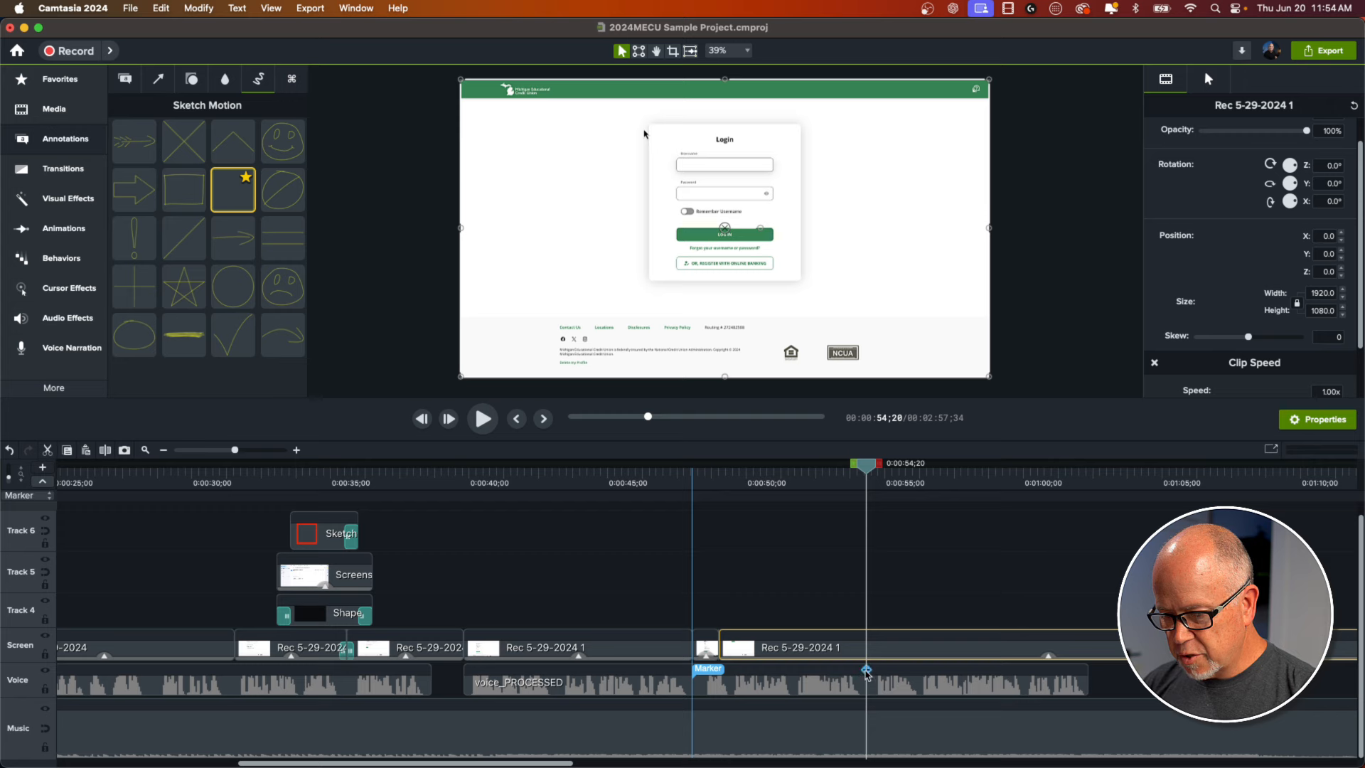
{"action": "left_click", "coordinate": [865, 671]}
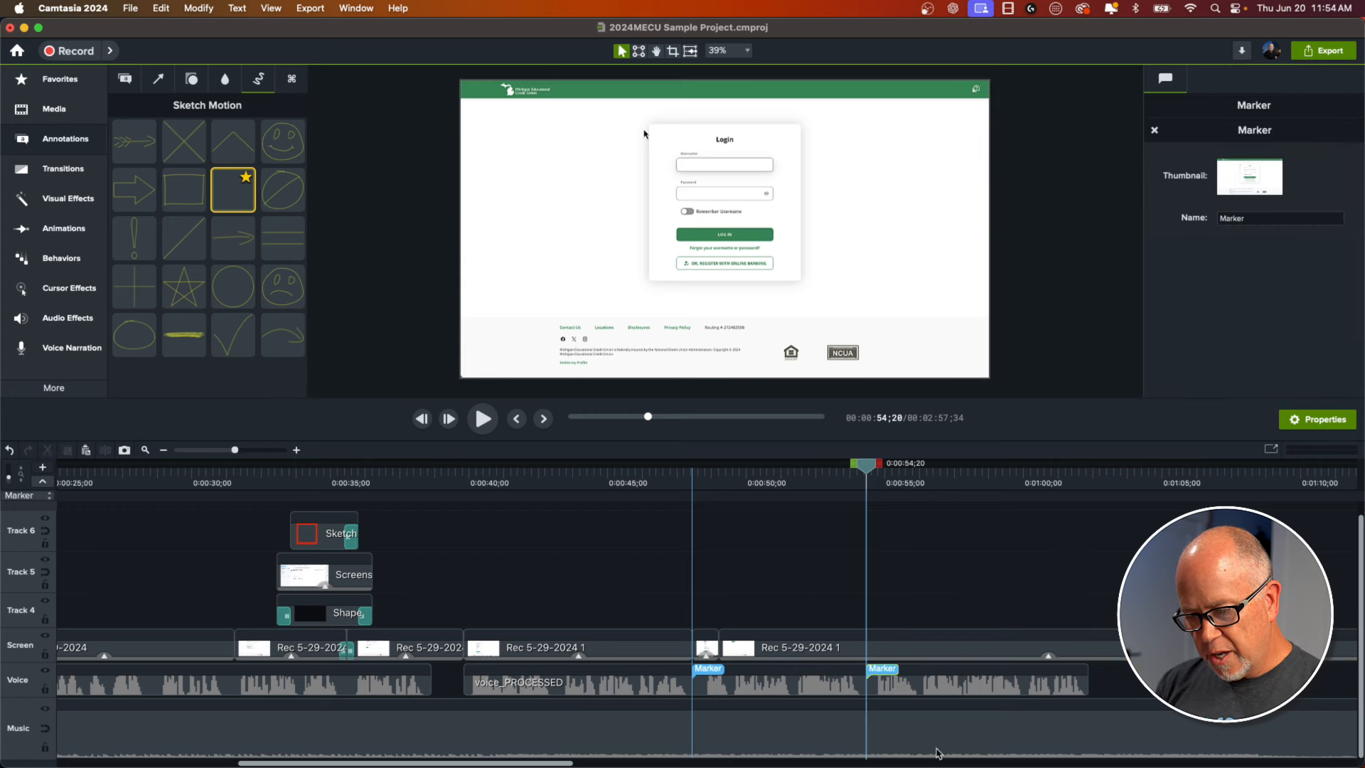
- Play the narration through to the voice clip's end, split the screen clip at the 0:00:54;20 marker and delete the remainder
{"action": "key", "text": "space"}
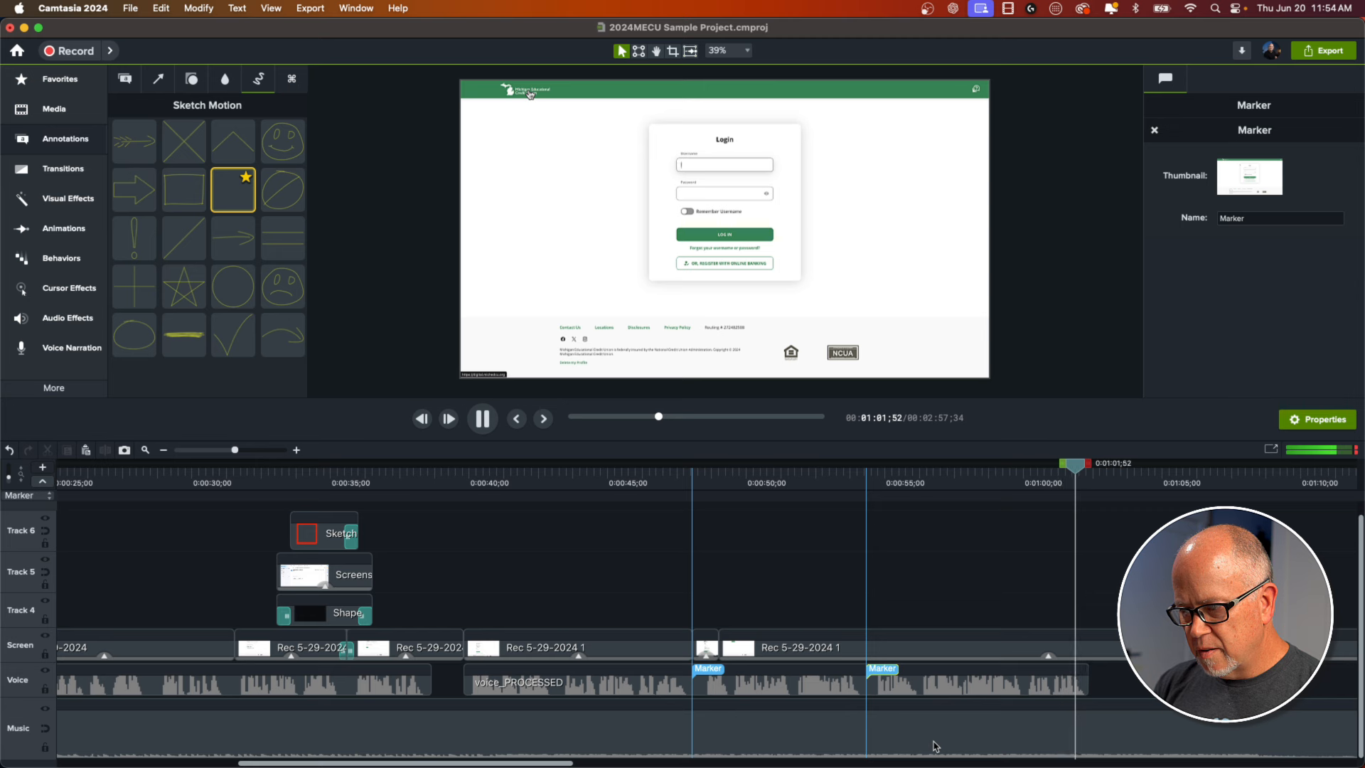
{"action": "key", "text": "space"}
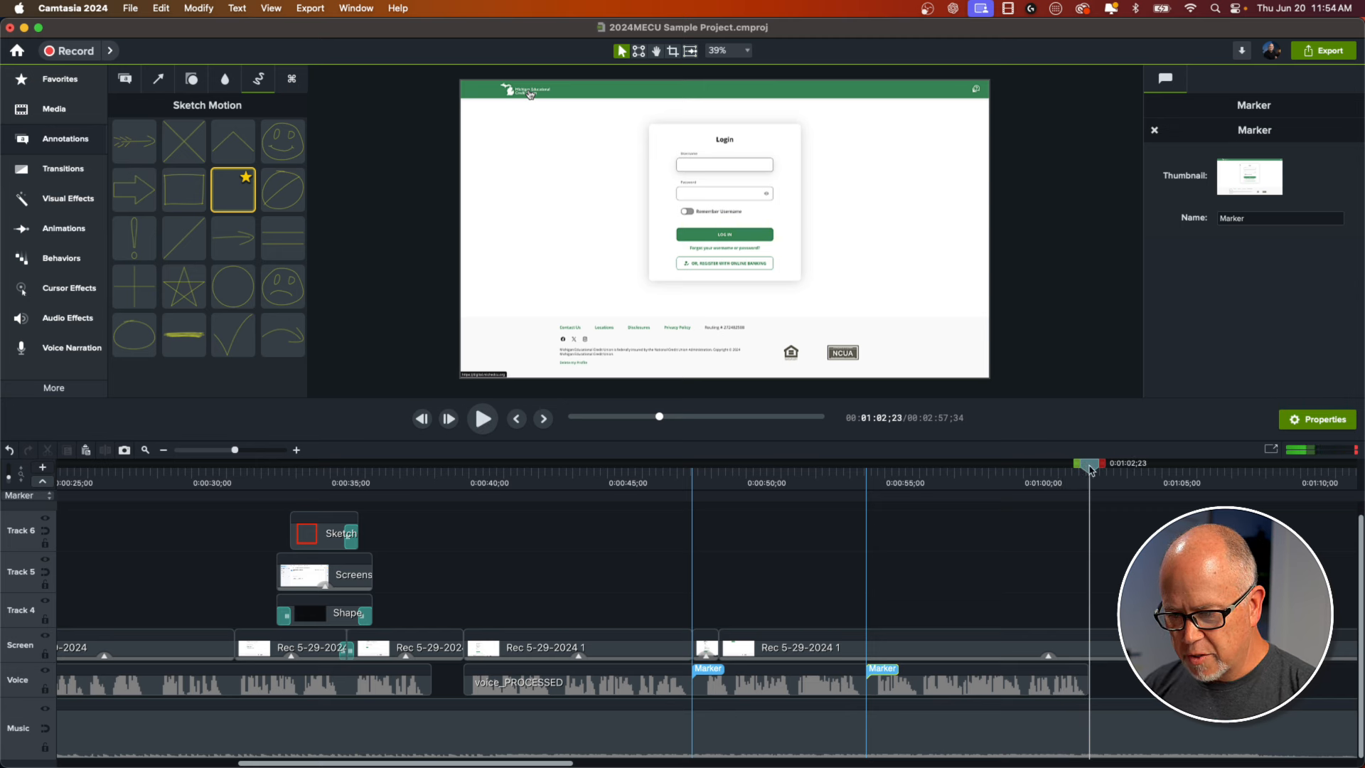
{"action": "left_click_drag", "start_coordinate": [1090, 470], "coordinate": [878, 539]}
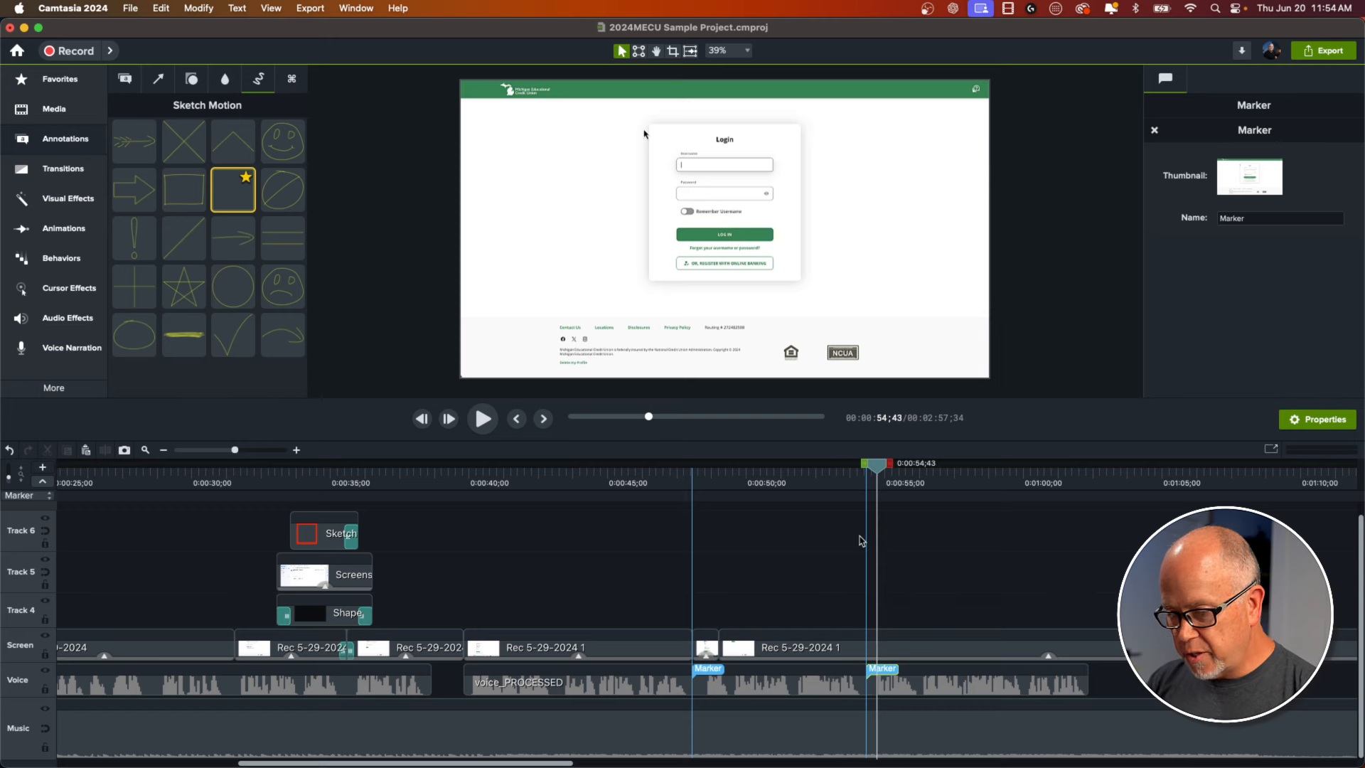
{"action": "left_click", "coordinate": [884, 668]}
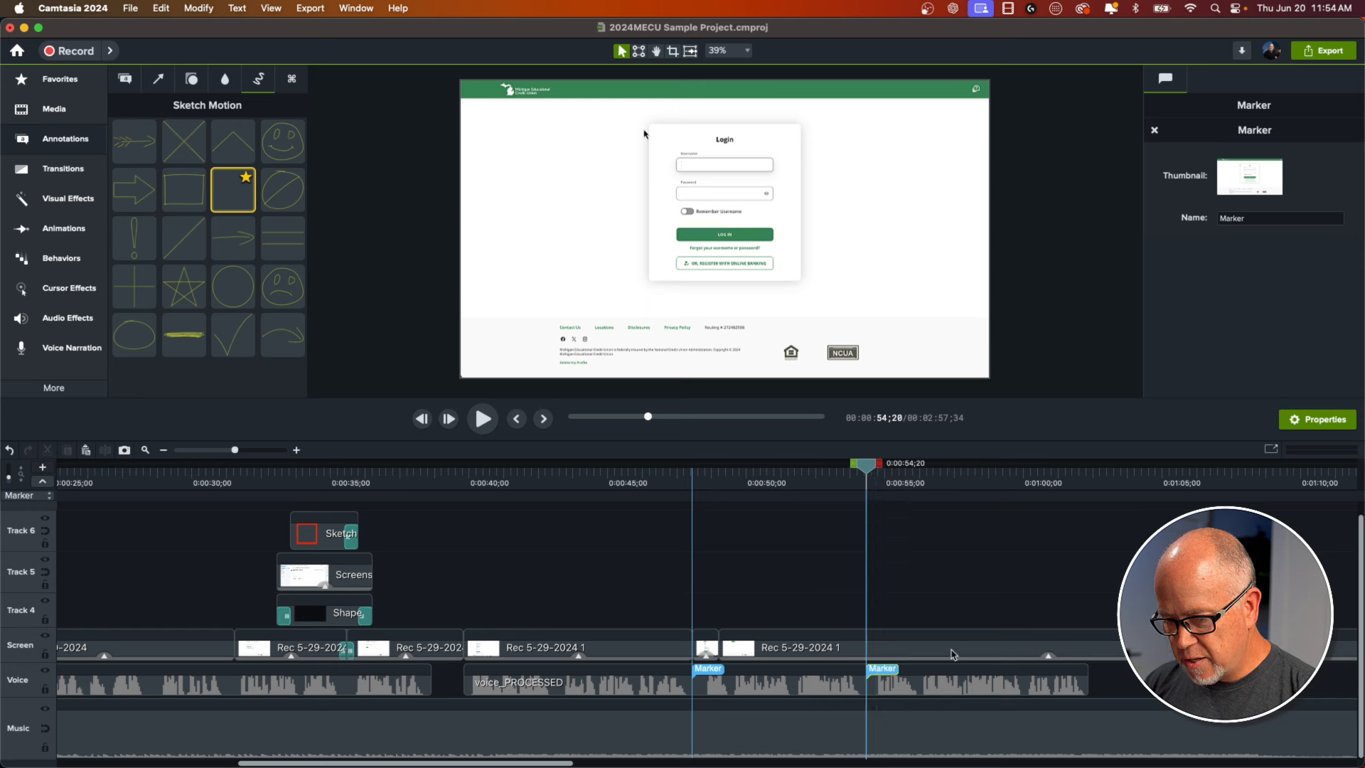
{"action": "left_click", "coordinate": [953, 652]}
{"action": "key", "text": "super+t"}
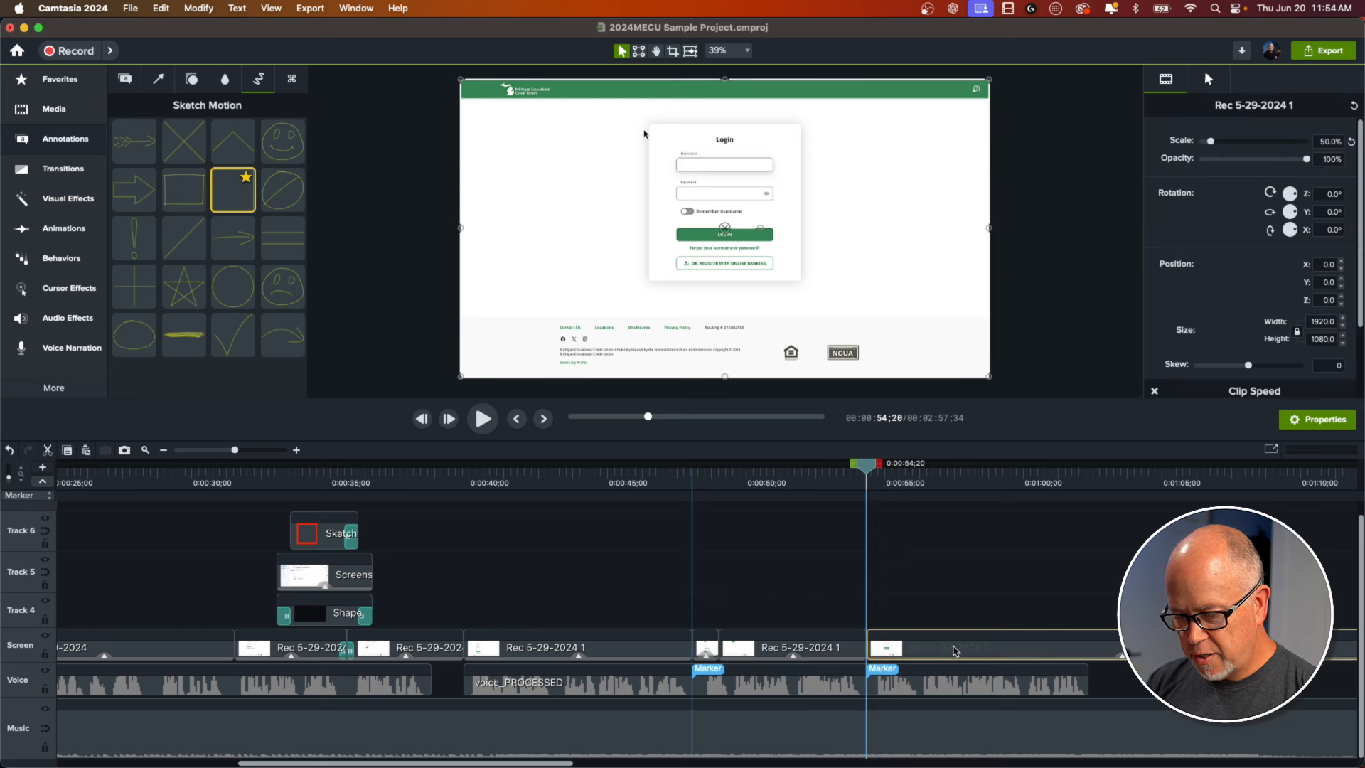
{"action": "key", "text": "Delete"}
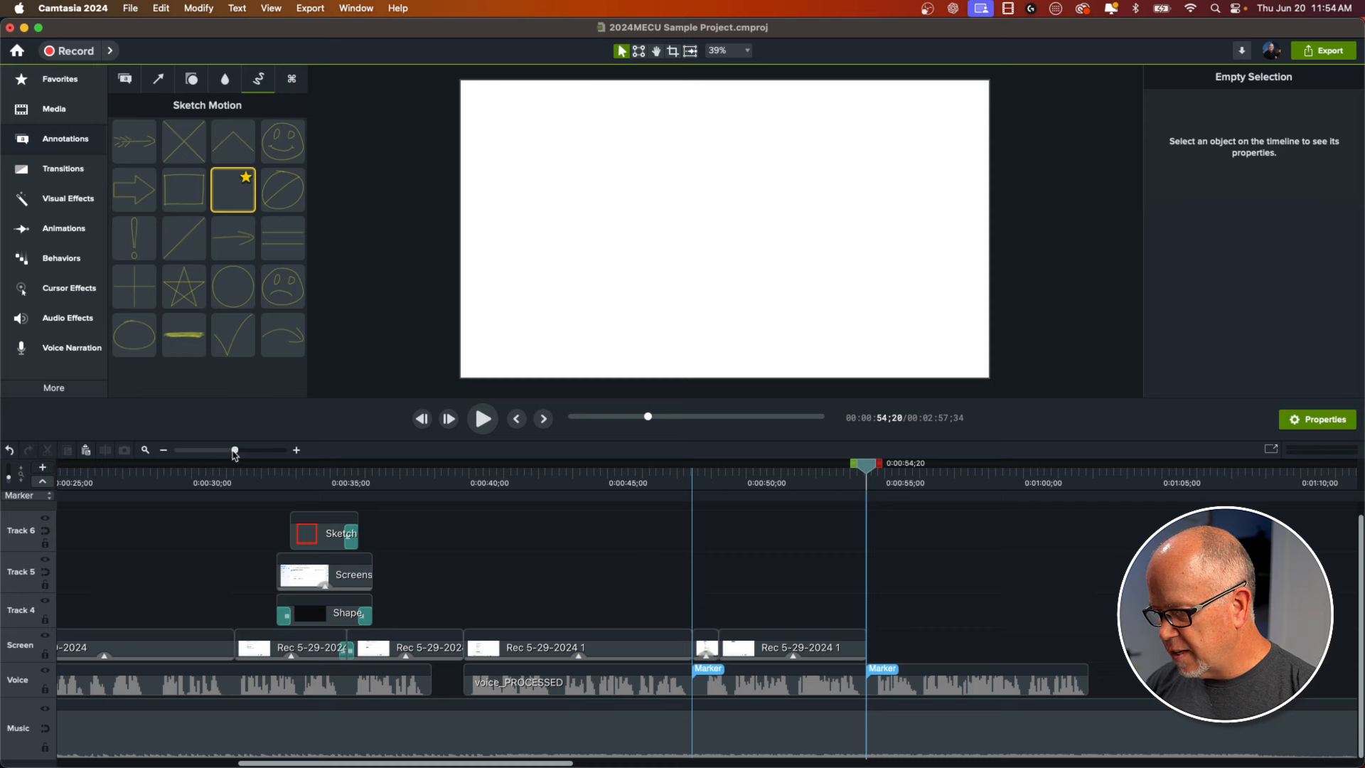
- Shorten the Rec 5-29-2024 2 clip and move it against the preceding screen clip at the 0:00:54;20 marker
{"action": "left_click_drag", "start_coordinate": [234, 453], "coordinate": [212, 453]}
{"action": "left_click_drag", "start_coordinate": [1015, 658], "coordinate": [430, 649]}
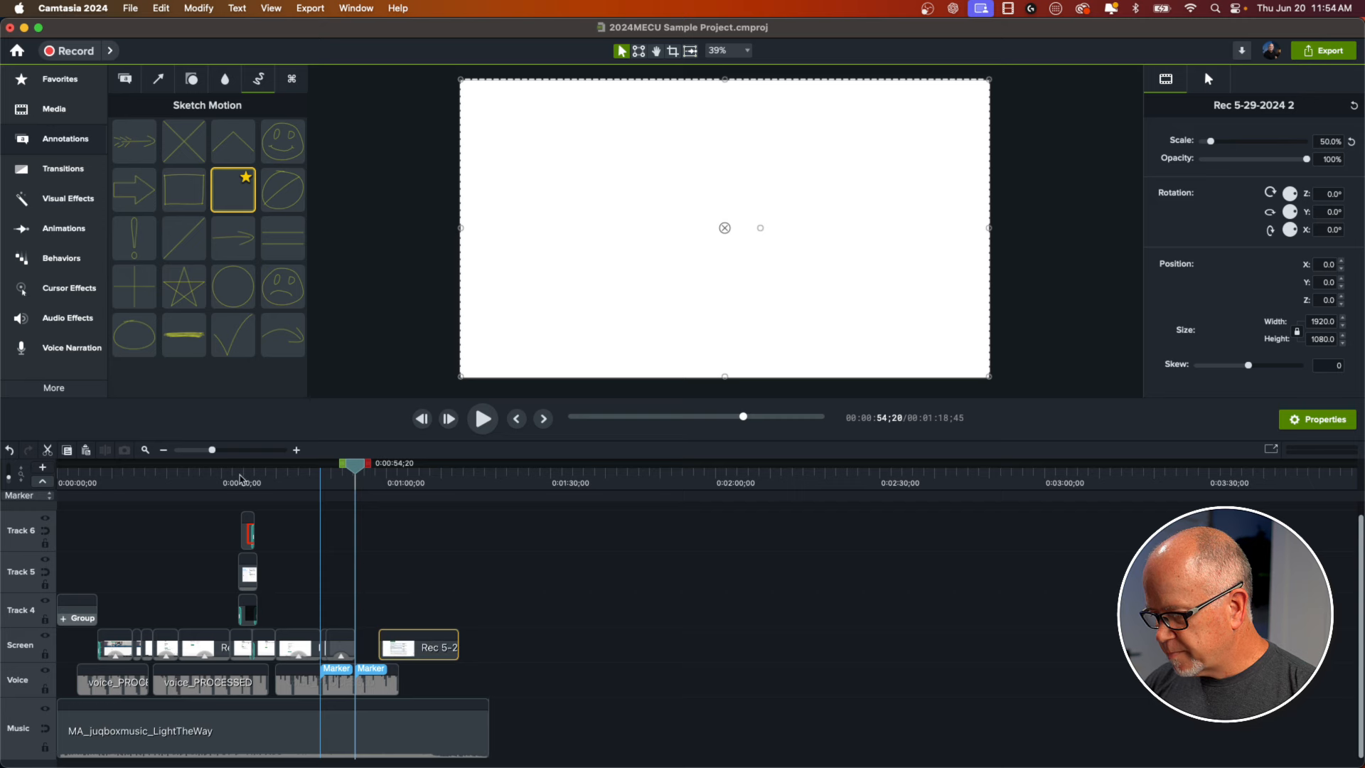
{"action": "left_click_drag", "start_coordinate": [214, 453], "coordinate": [231, 453]}
{"action": "left_click", "coordinate": [985, 485]}
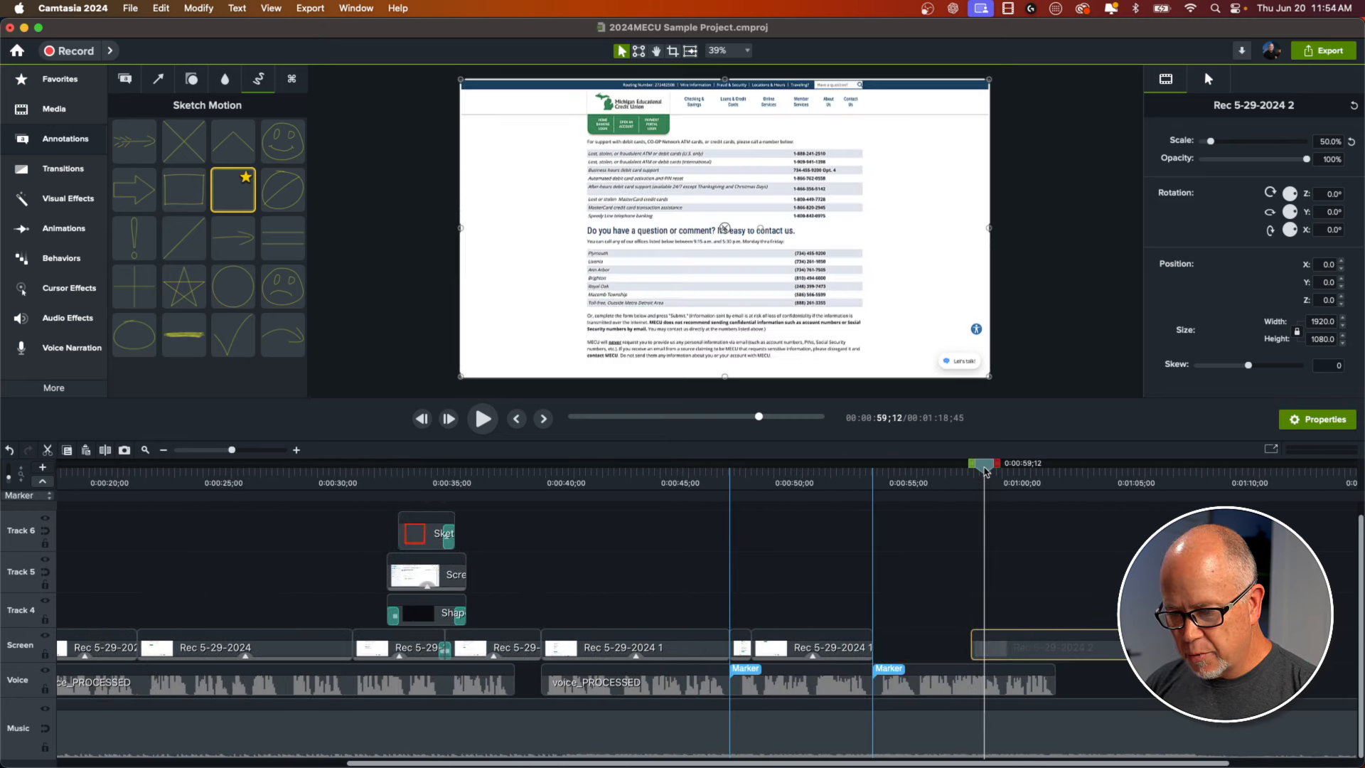
{"action": "mouse_move", "coordinate": [986, 469]}
{"action": "left_mouse_down"}
{"action": "mouse_move", "coordinate": [955, 478]}
{"action": "mouse_move", "coordinate": [1060, 526]}
{"action": "mouse_move", "coordinate": [1155, 547]}
{"action": "mouse_move", "coordinate": [1040, 561]}
{"action": "mouse_move", "coordinate": [1084, 567]}
{"action": "mouse_move", "coordinate": [1042, 576]}
{"action": "mouse_move", "coordinate": [1041, 649]}
{"action": "mouse_move", "coordinate": [1102, 658]}
{"action": "mouse_move", "coordinate": [917, 660]}
{"action": "left_mouse_up"}
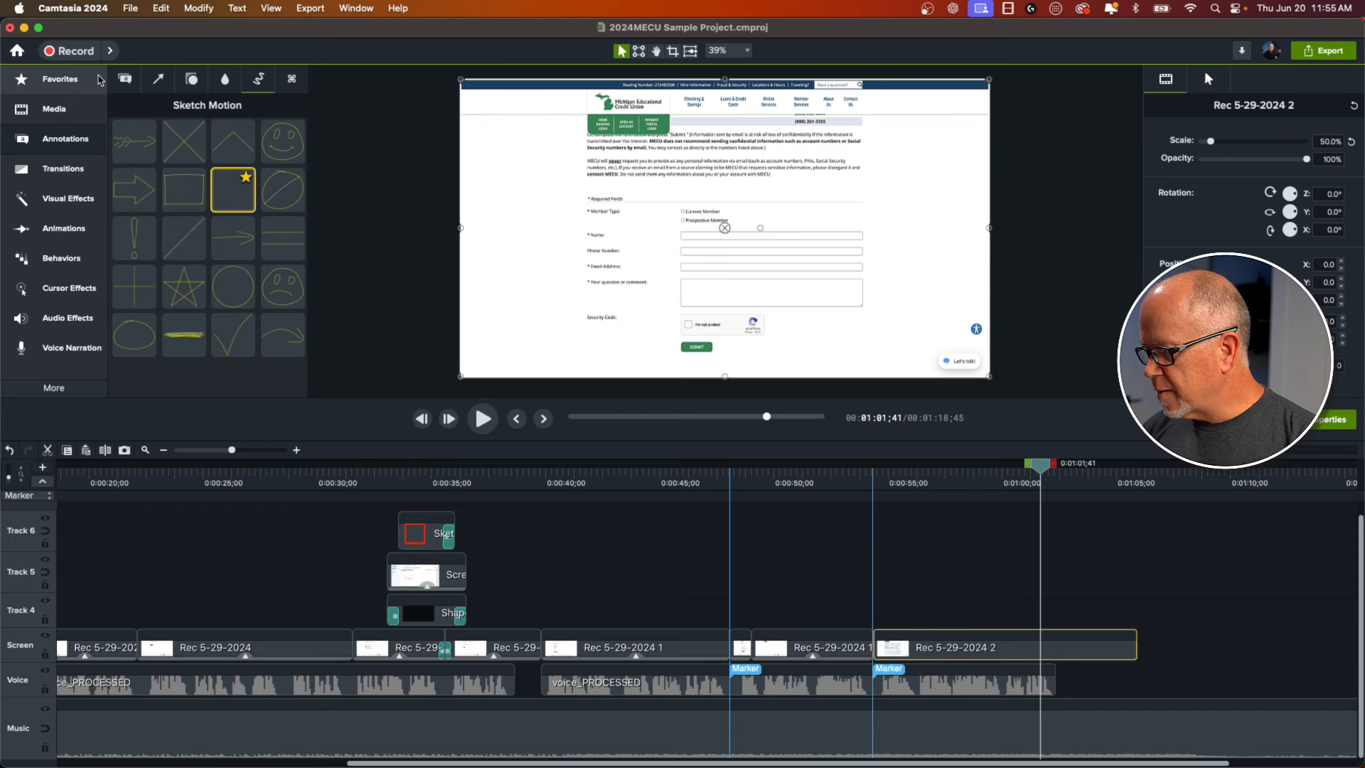
- Add a Fade Through Black transition between the Login clip and Rec 5-29-2024 2, and play back across it
{"action": "left_click", "coordinate": [72, 80]}
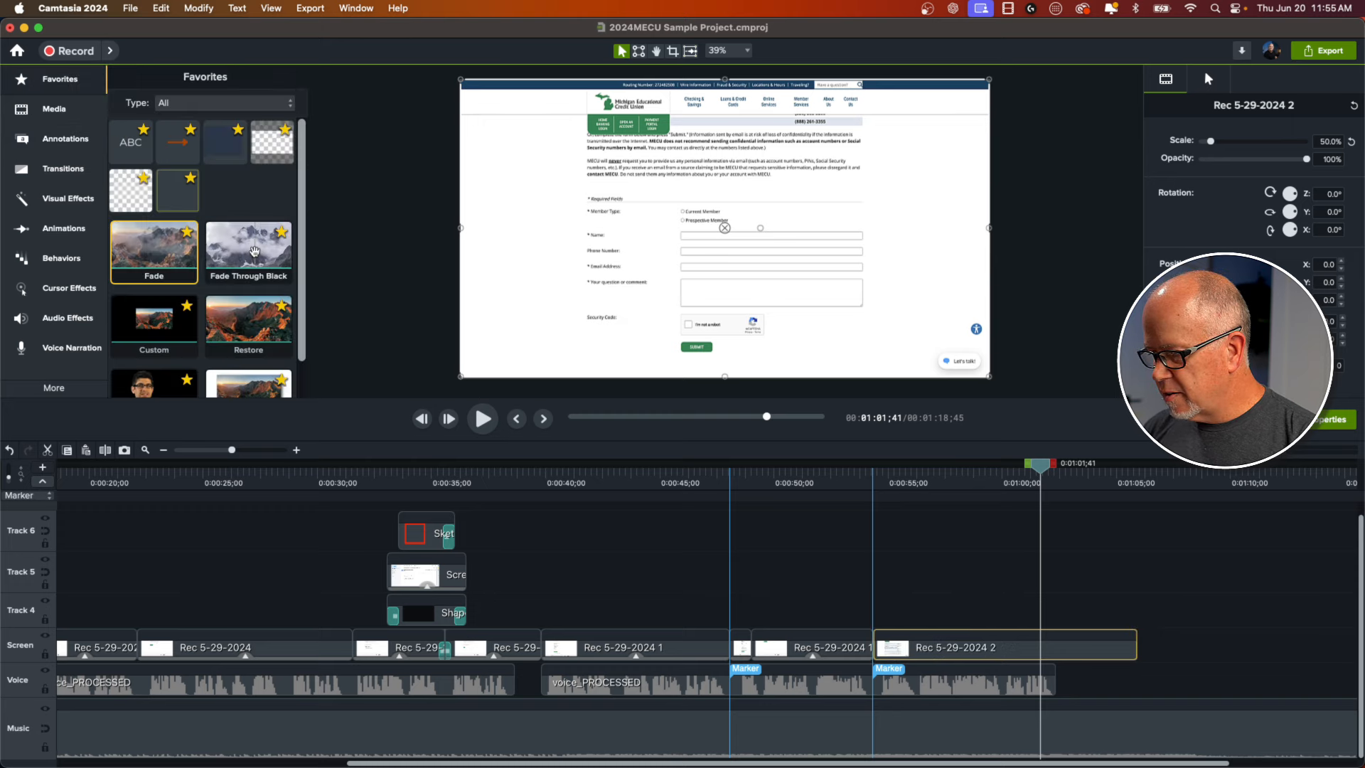
{"action": "left_click_drag", "start_coordinate": [253, 250], "coordinate": [906, 653]}
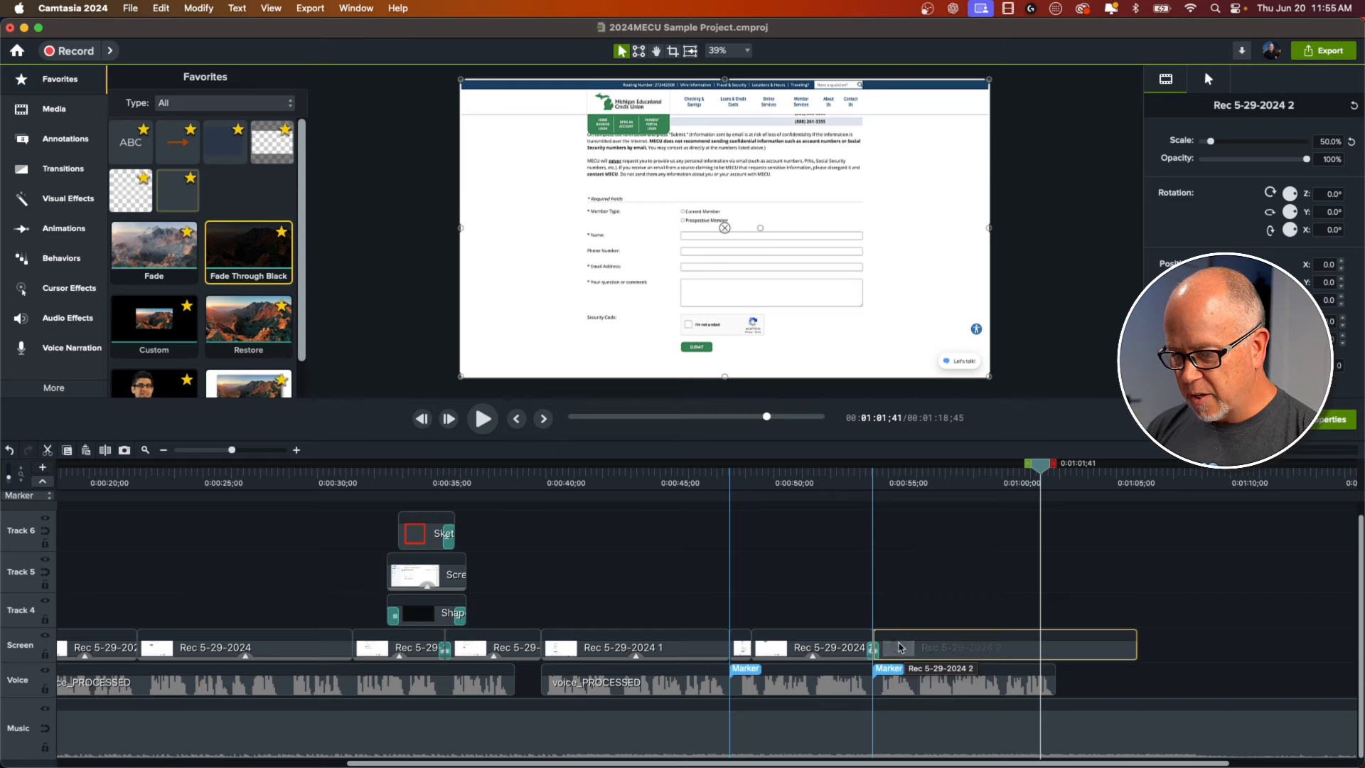
{"action": "left_click_drag", "start_coordinate": [899, 647], "coordinate": [899, 647]}
{"action": "left_click", "coordinate": [855, 476]}
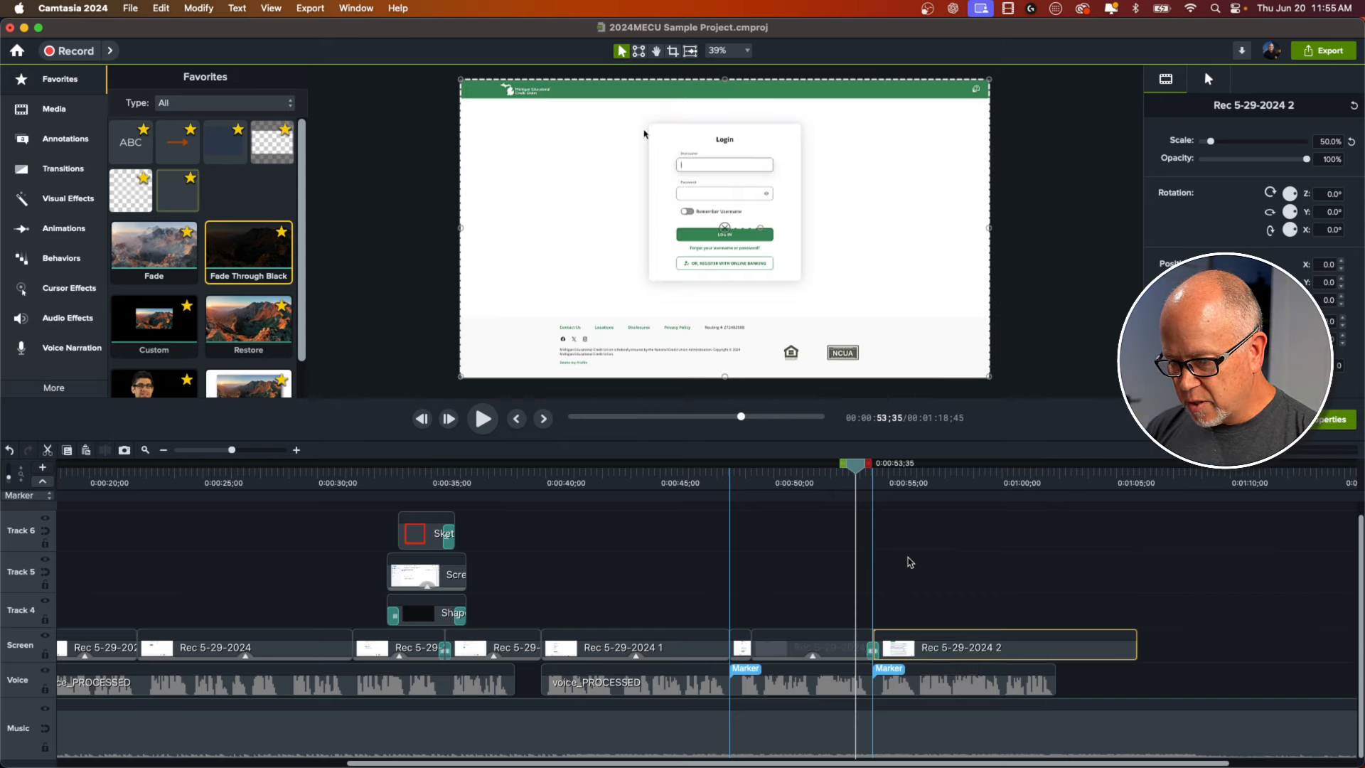
{"action": "key", "text": "space"}
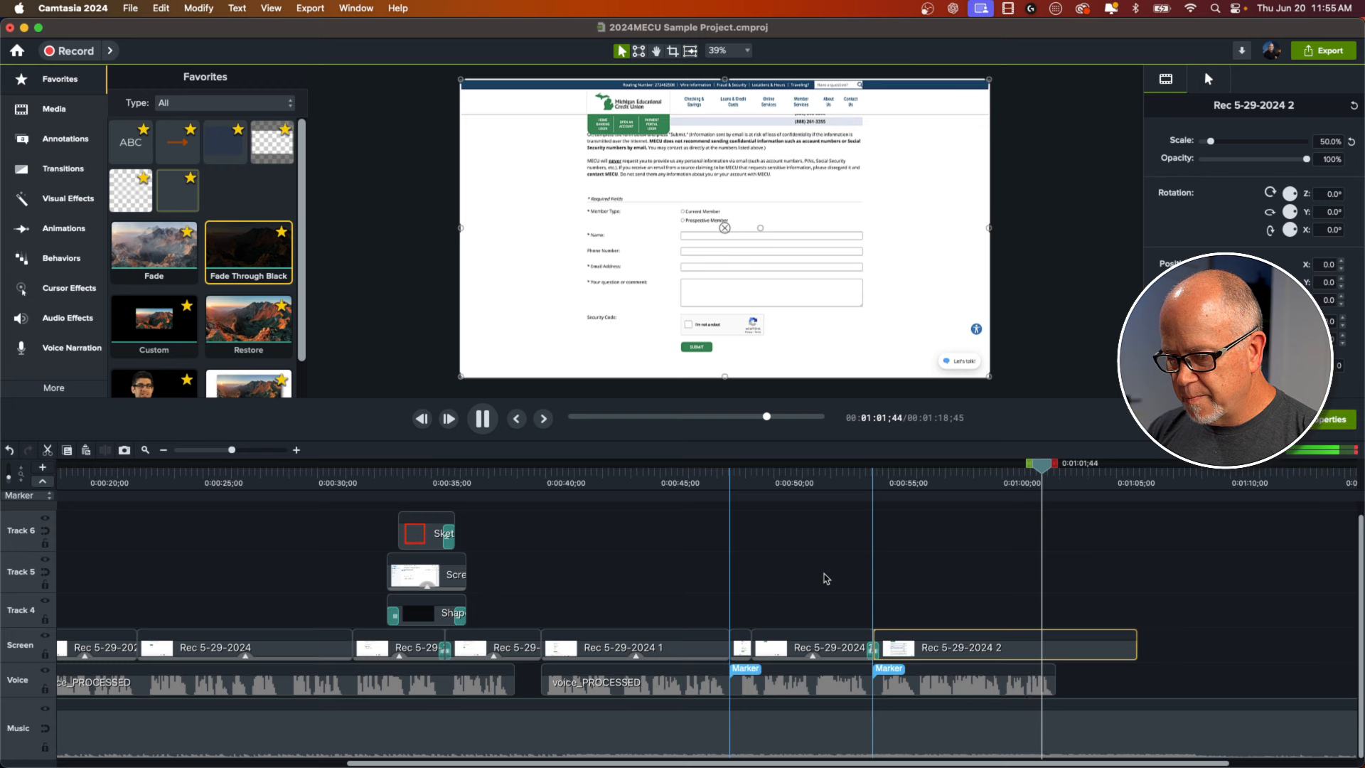
{"action": "key", "text": "space"}
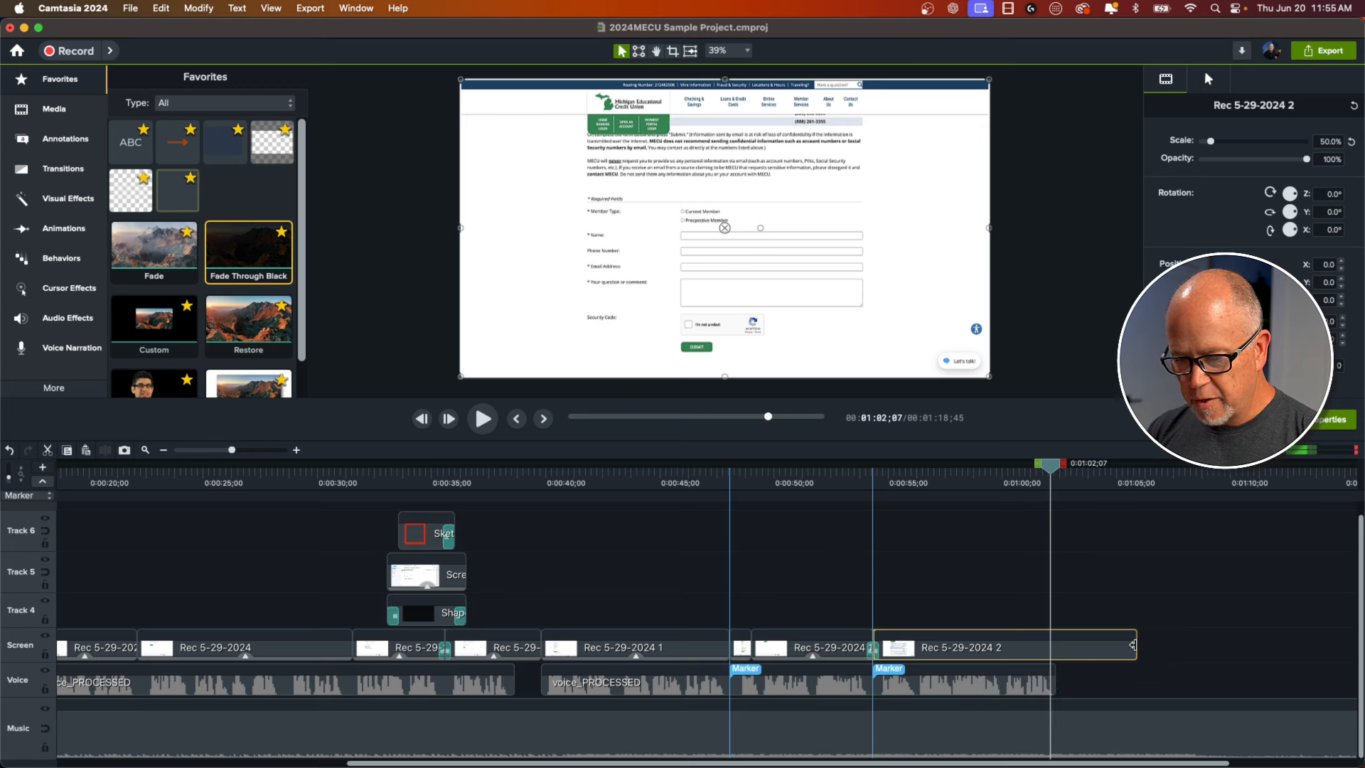
- Trim the end of Rec 5-29-2024 2 to just past the voice clip's end and add a Fade transition there
{"action": "left_click_drag", "start_coordinate": [1133, 645], "coordinate": [1058, 652]}
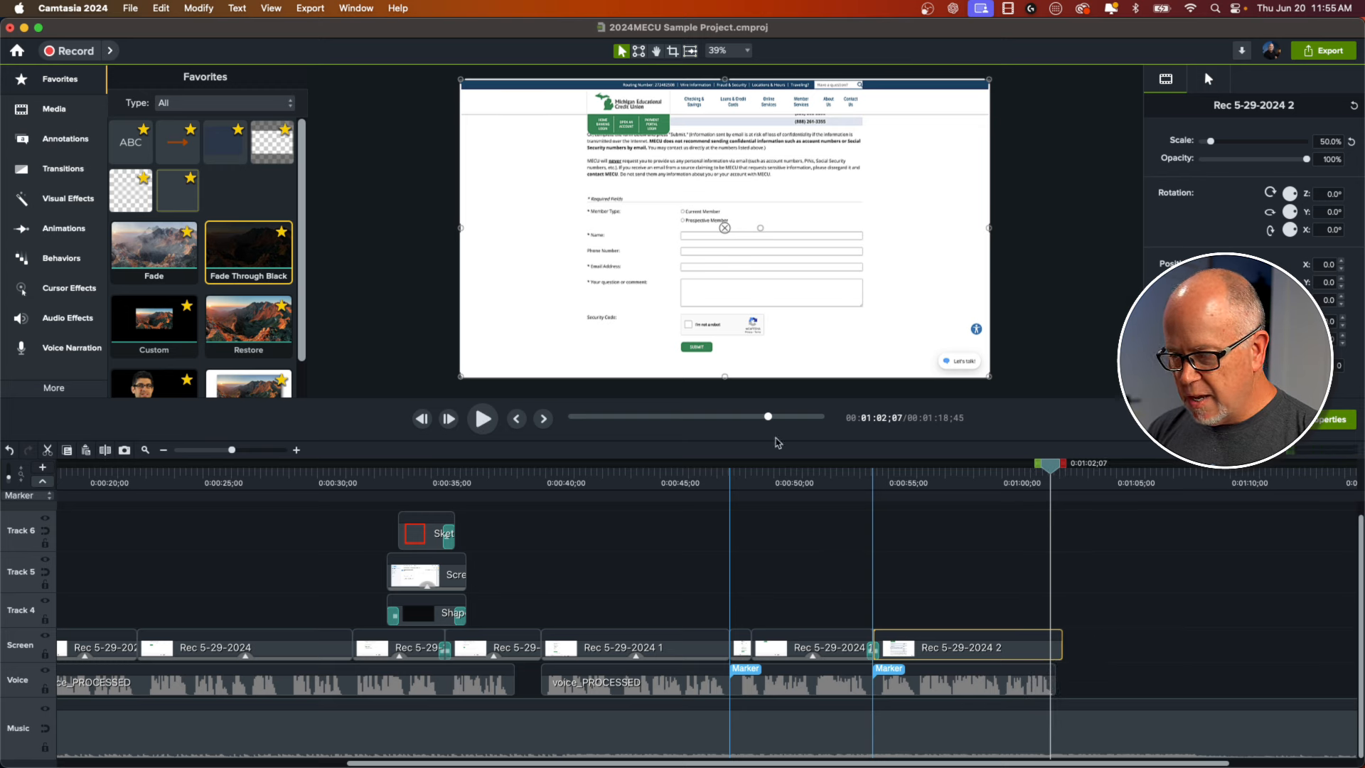
{"action": "key", "text": "super+a"}
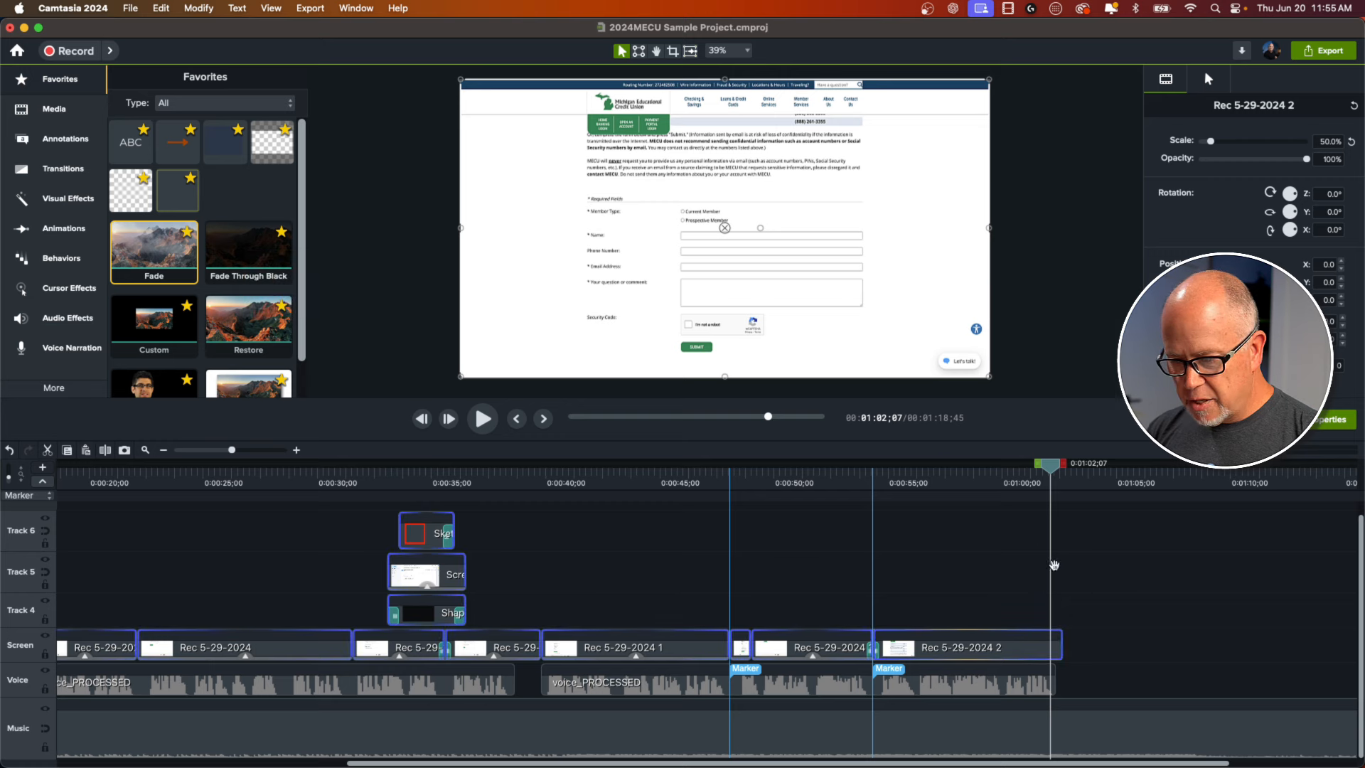
{"action": "left_click", "coordinate": [1058, 647]}
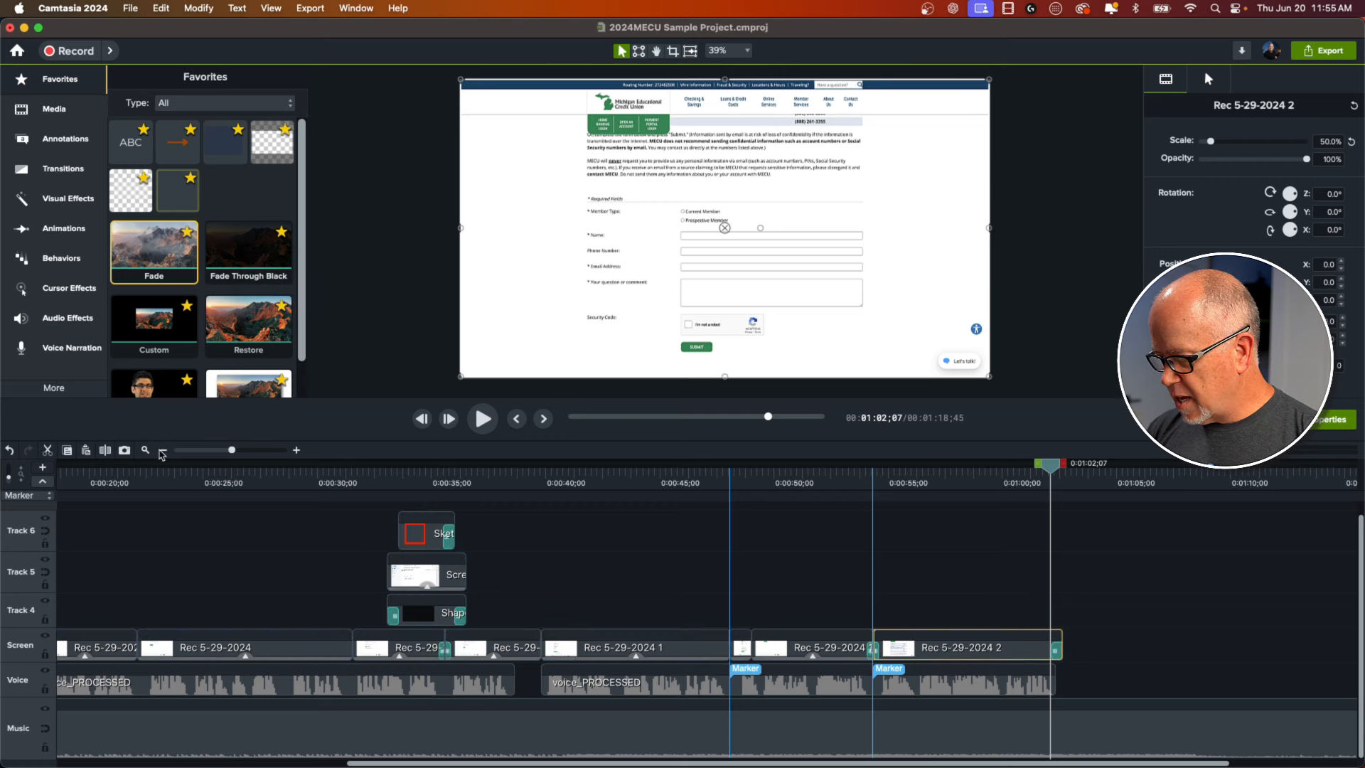
- Copy the opening title Group 1 and paste it at 0:01:03;42, after the end of the voice clip
{"action": "left_click", "coordinate": [146, 450]}
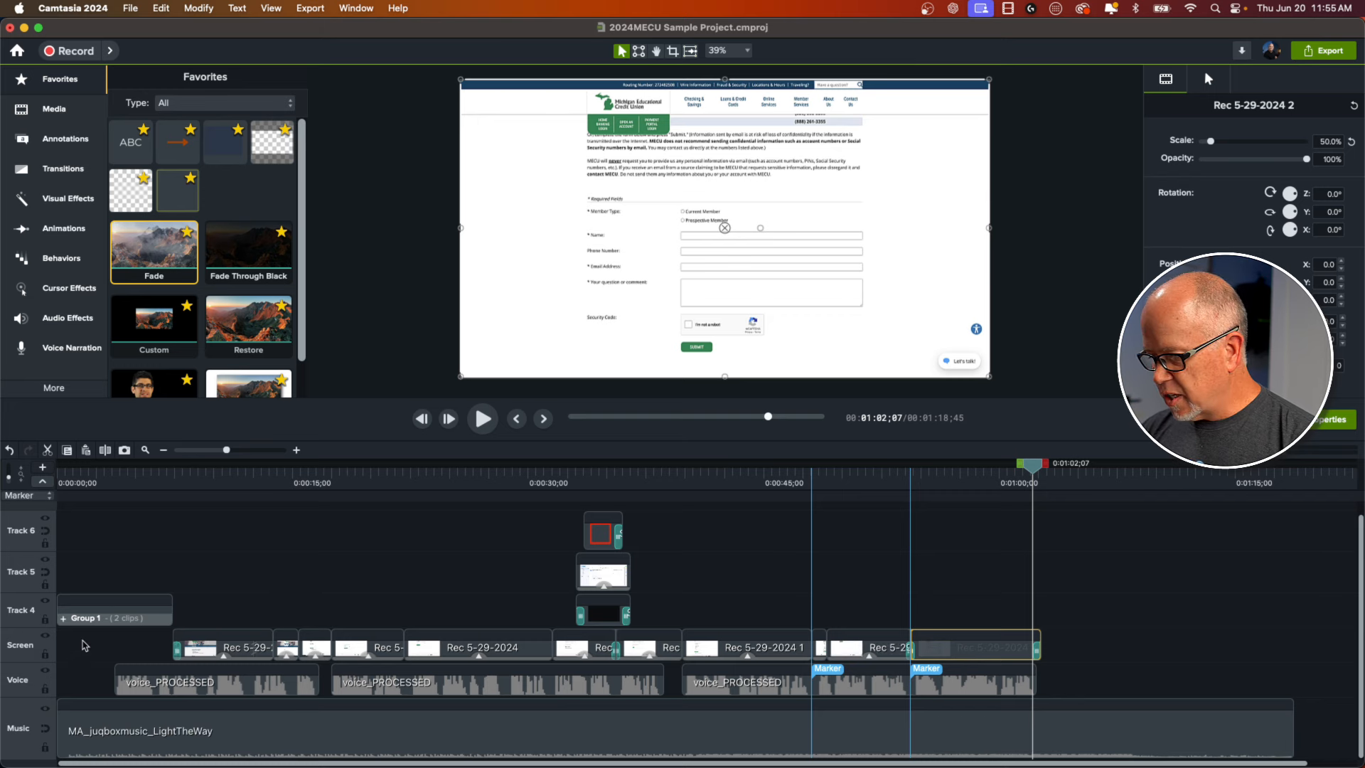
{"action": "left_click", "coordinate": [122, 615]}
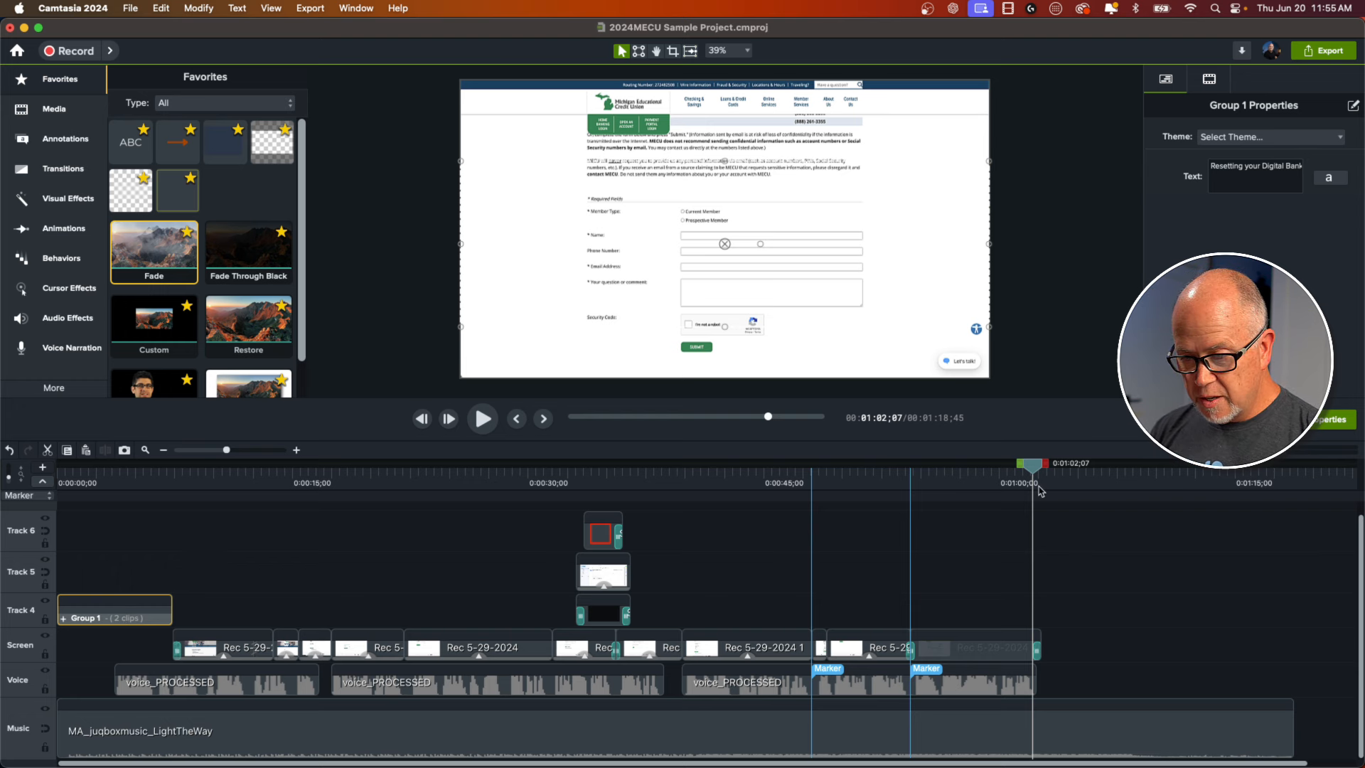
{"action": "left_click", "coordinate": [1059, 477]}
{"action": "key", "text": "cmd+v"}
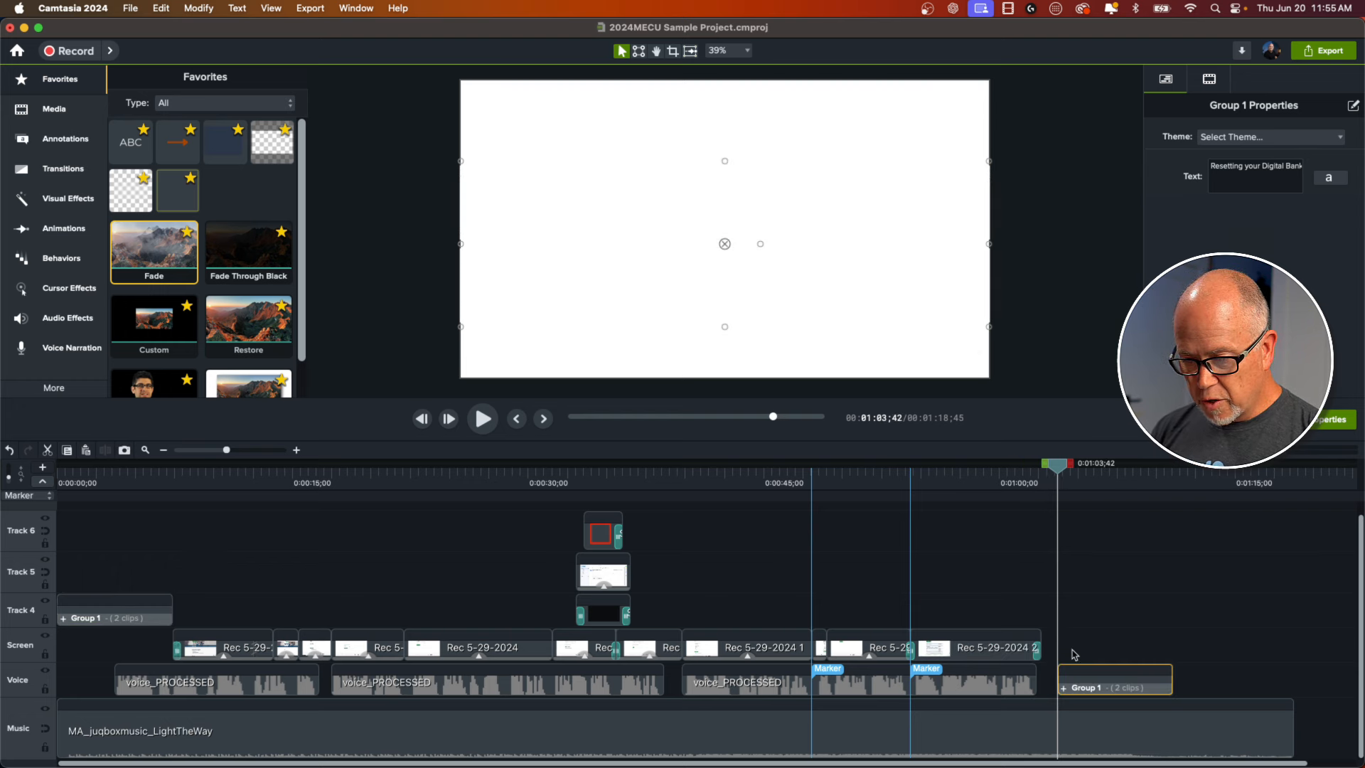
- Ungroup the pasted title group and delete its "Resetting your Digital Banking Password" text, keeping the logo
{"action": "right_click", "coordinate": [1086, 684]}
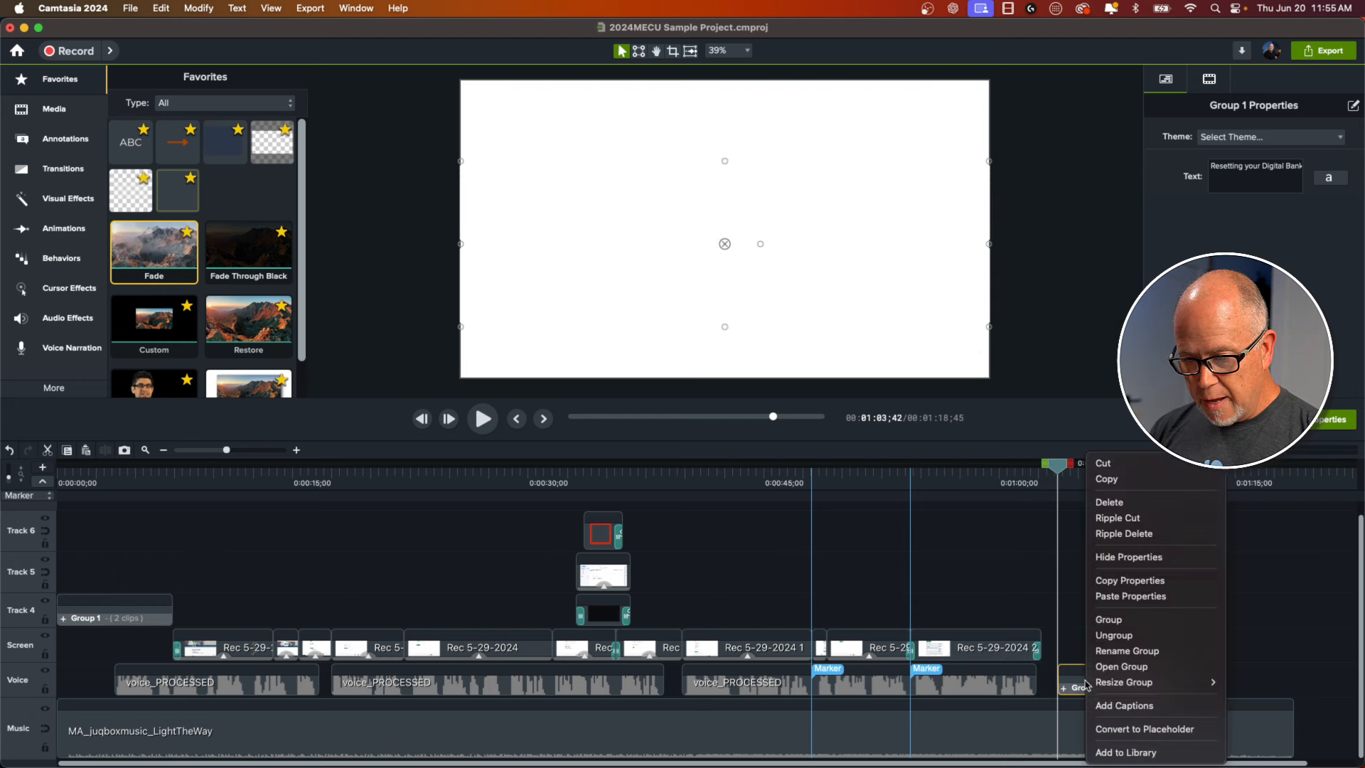
{"action": "left_click", "coordinate": [1120, 635]}
{"action": "left_click", "coordinate": [1105, 483]}
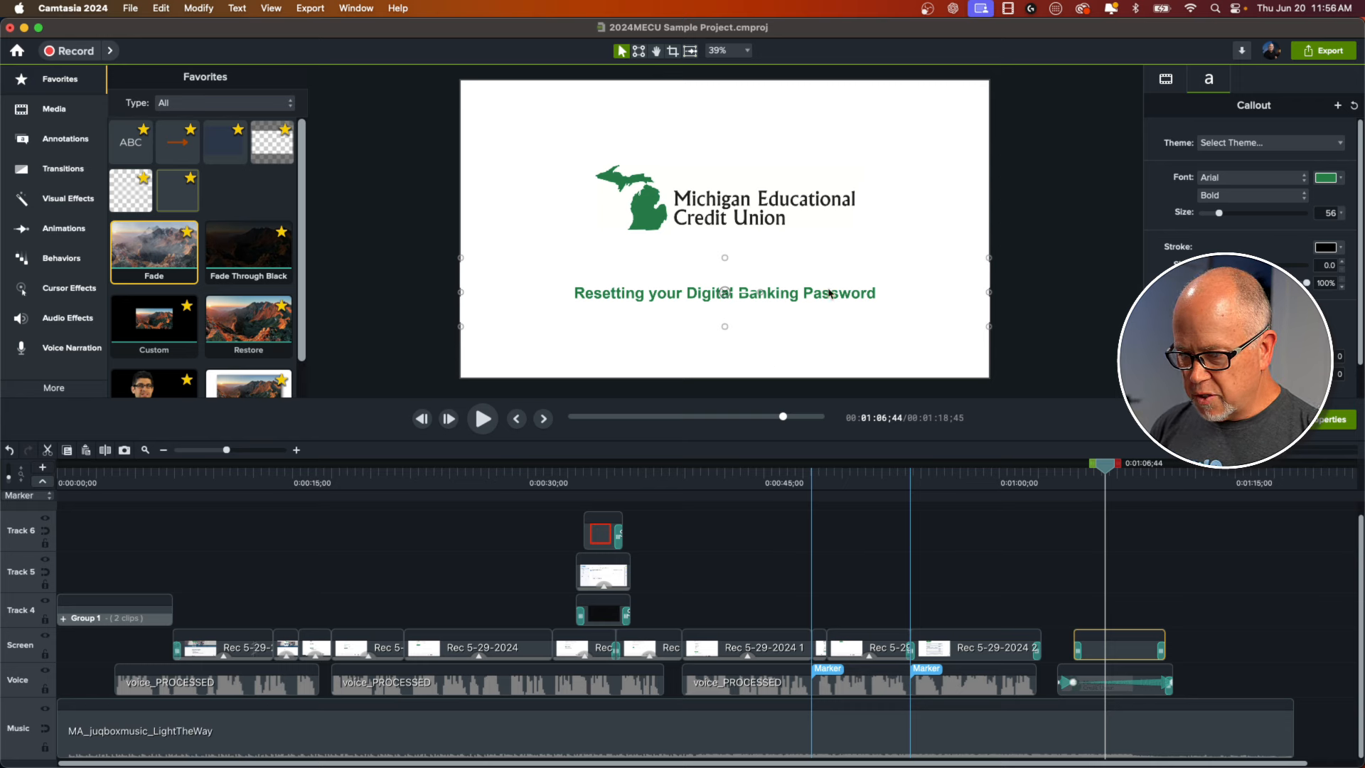
{"action": "key", "text": "Delete"}
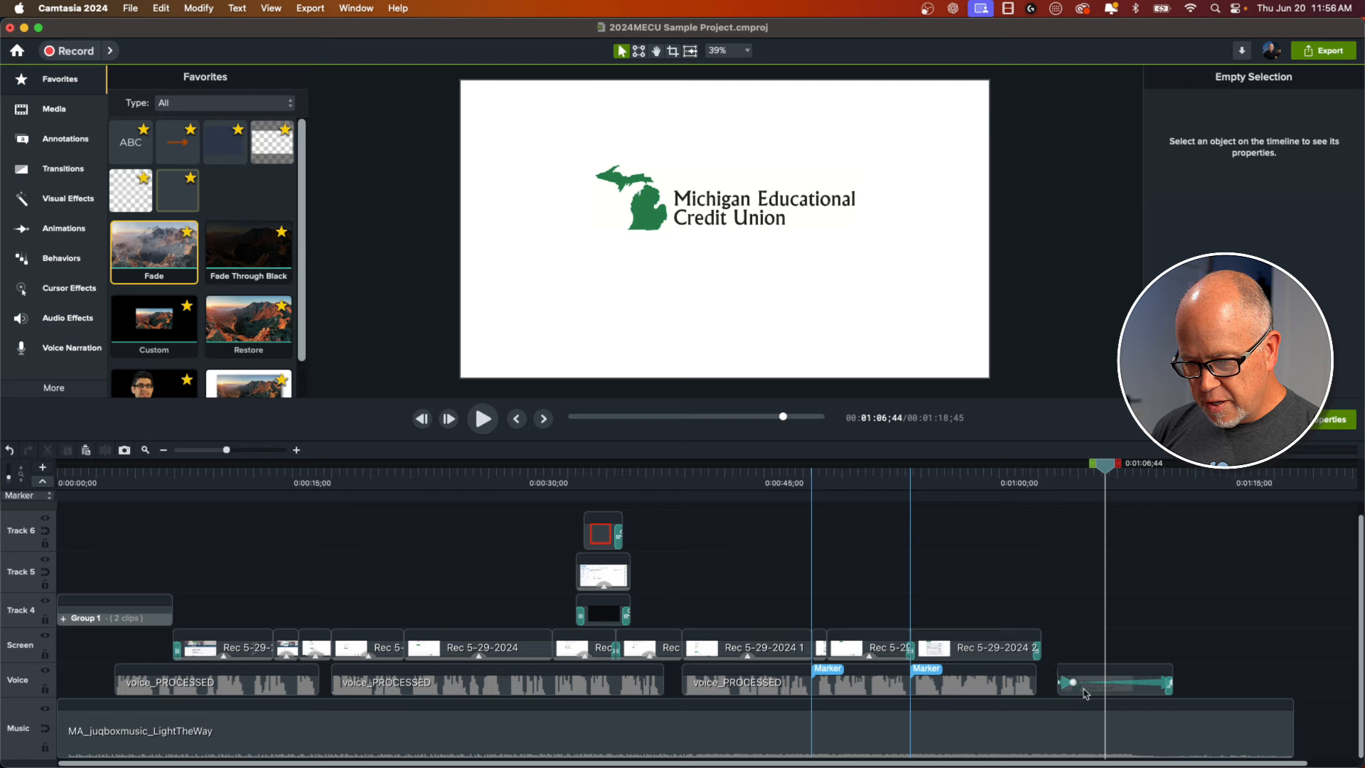
- Move the closing logo clip to start at the end of the last screen clip and play back the ending
{"action": "mouse_move", "coordinate": [1086, 693]}
{"action": "left_mouse_down"}
{"action": "mouse_move", "coordinate": [1077, 661]}
{"action": "mouse_move", "coordinate": [1068, 686]}
{"action": "left_mouse_up"}
{"action": "left_click_drag", "start_coordinate": [1066, 688], "coordinate": [1066, 687]}
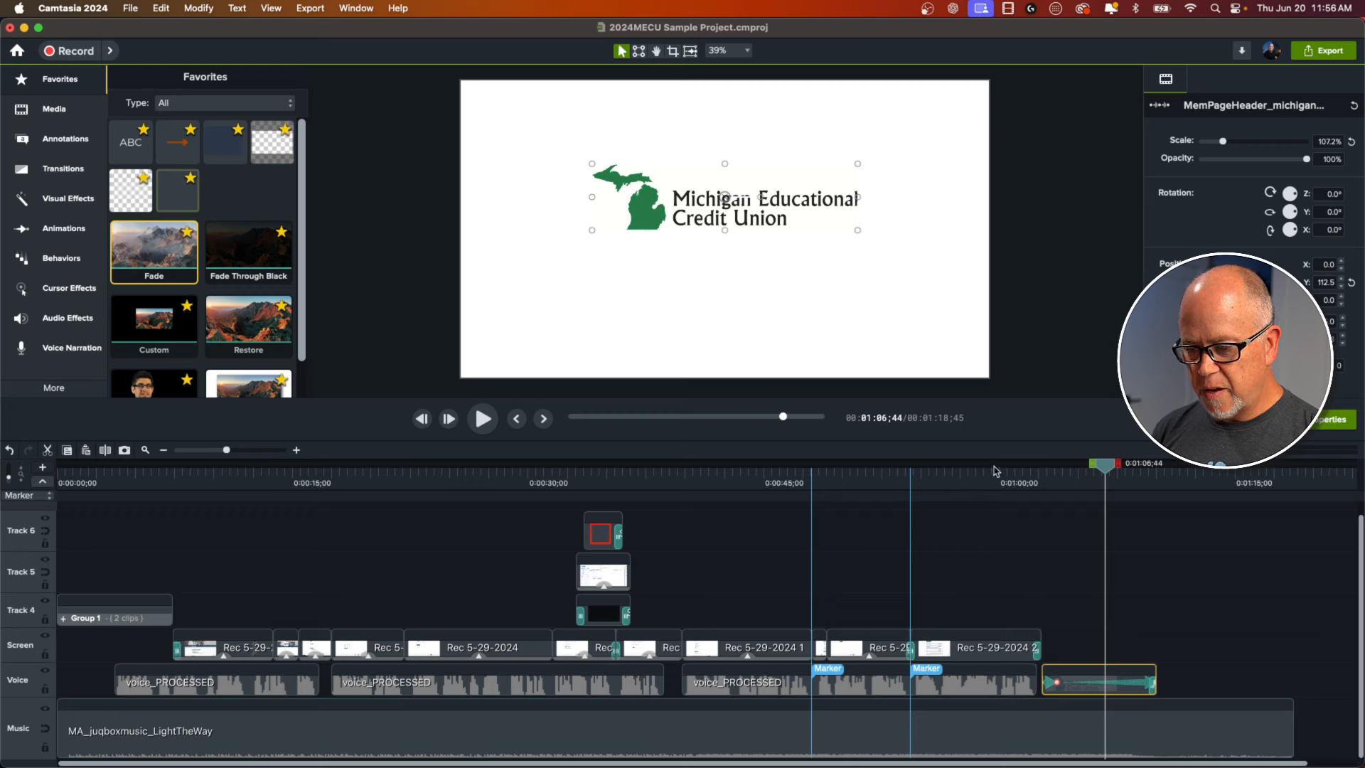
{"action": "left_click", "coordinate": [1018, 485]}
{"action": "left_click", "coordinate": [1074, 574]}
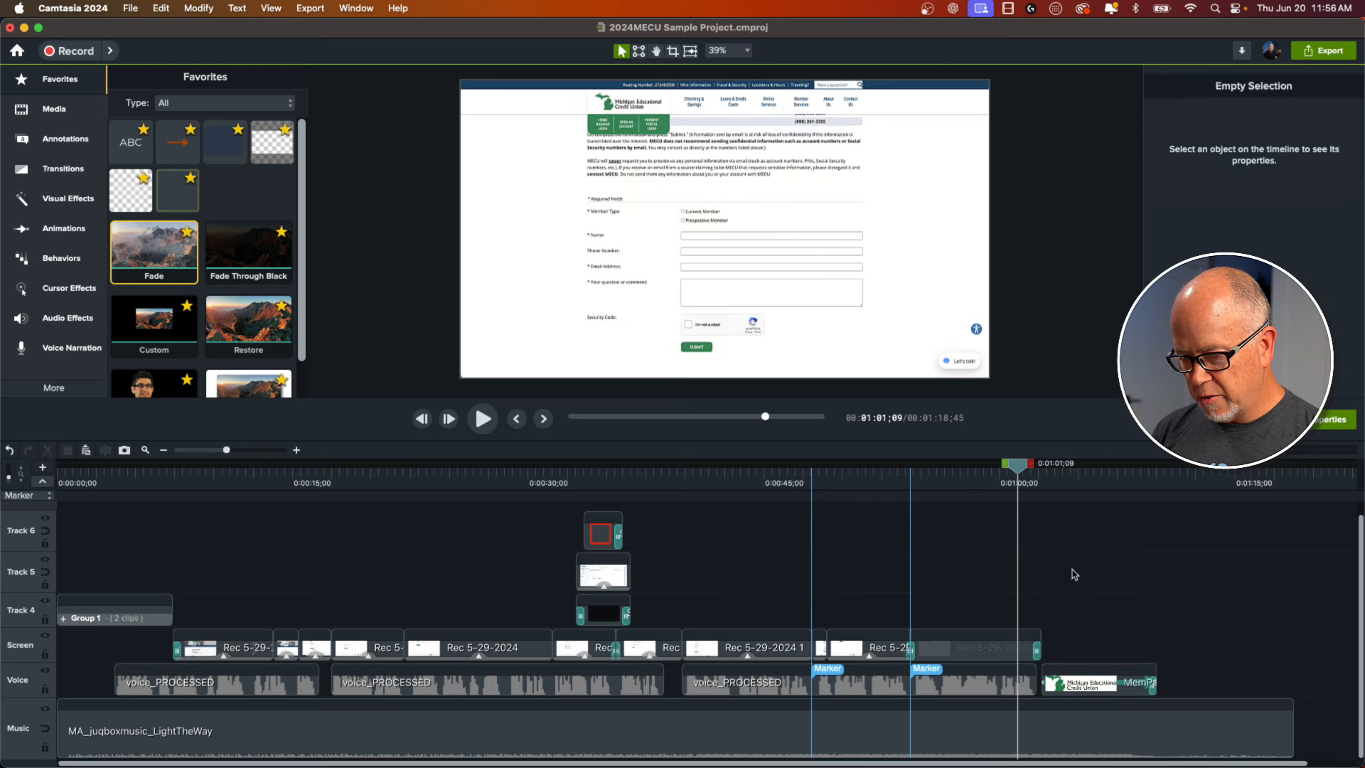
{"action": "key", "text": "space"}
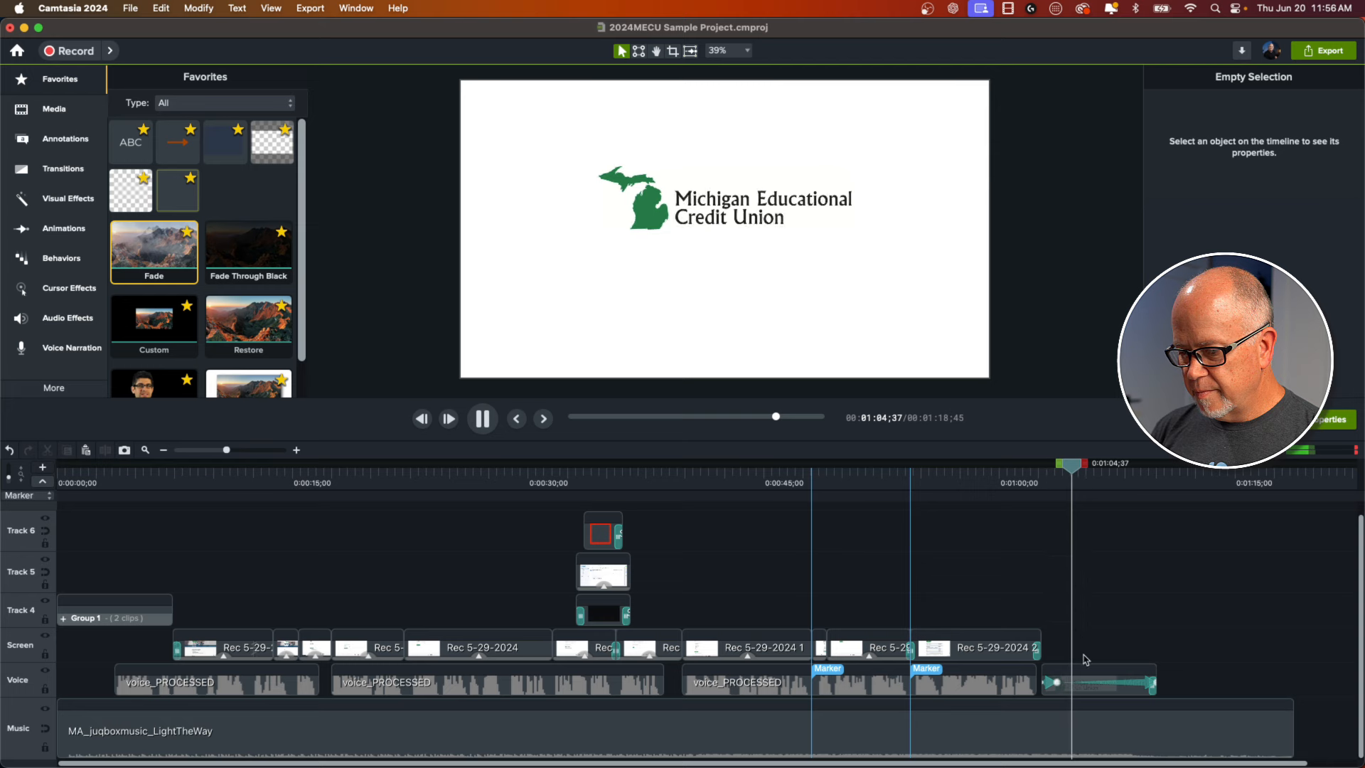
{"action": "key", "text": "space"}
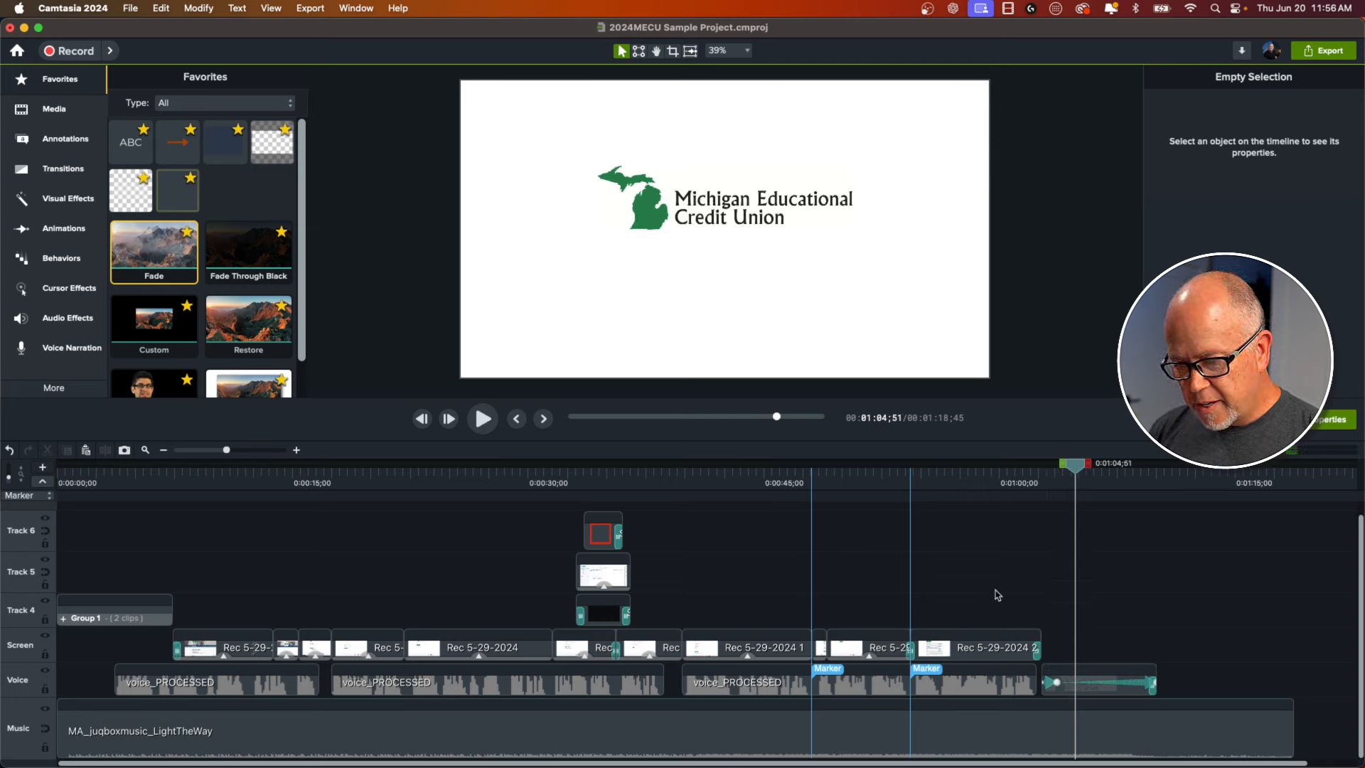
- Trim Rec 5-29-2024 2 to end at 0:00:58;41, butt the logo clip against it on the Screen track and play back
{"action": "left_click", "coordinate": [990, 474]}
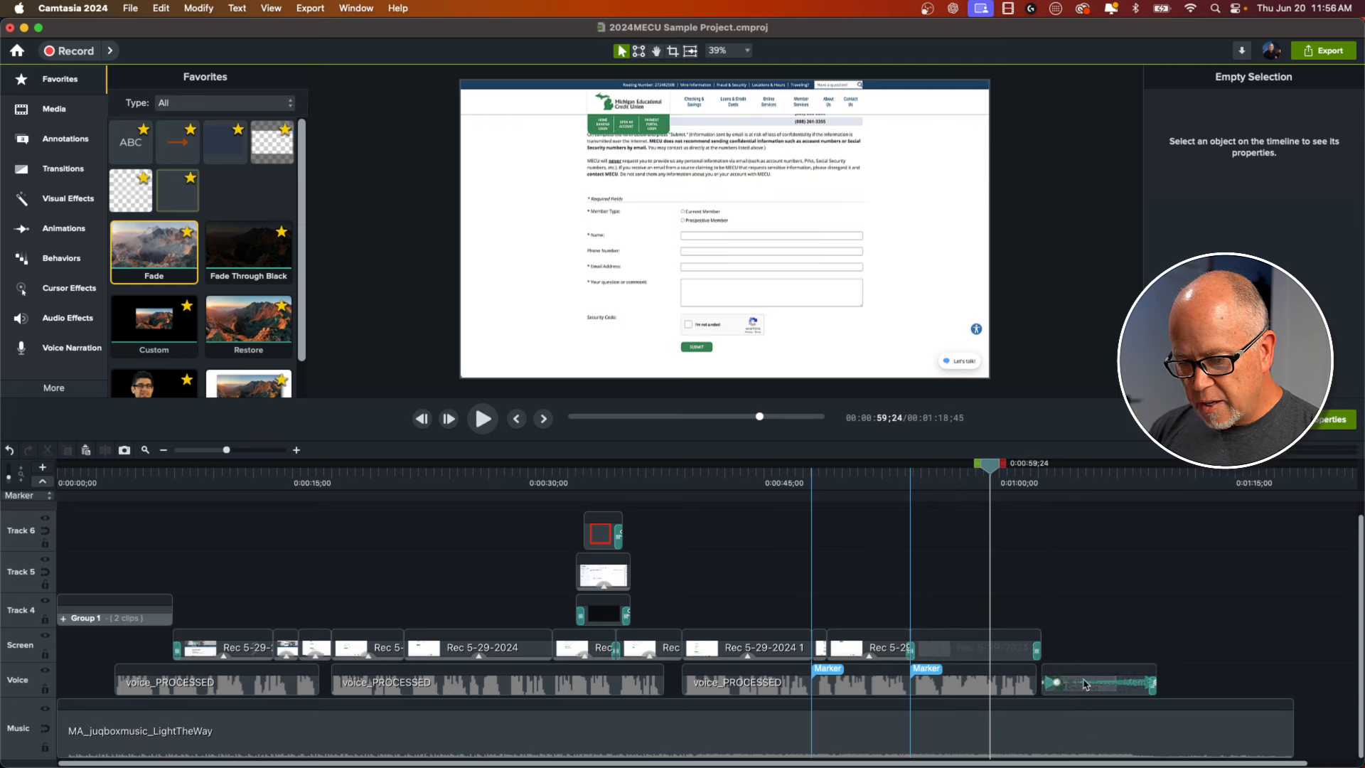
{"action": "left_click_drag", "start_coordinate": [991, 475], "coordinate": [981, 527]}
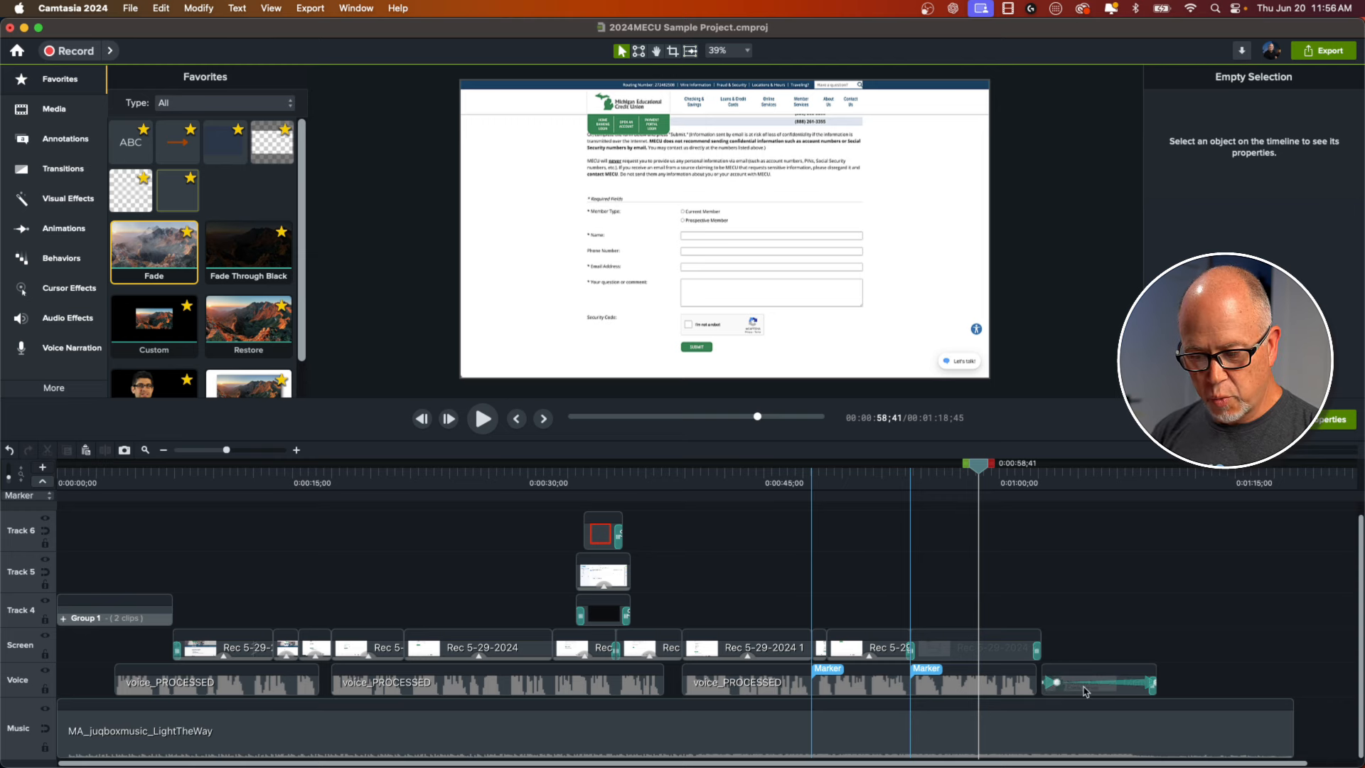
{"action": "left_click_drag", "start_coordinate": [1038, 652], "coordinate": [981, 653]}
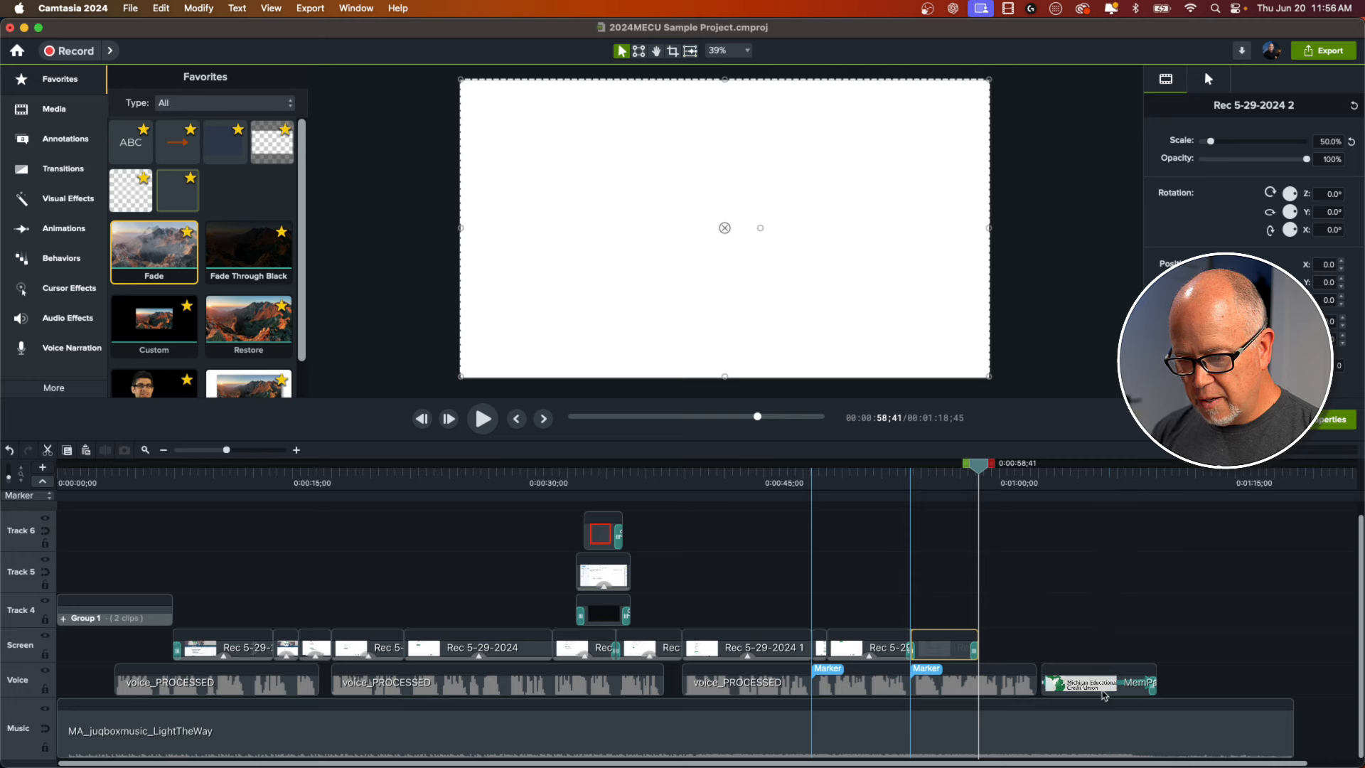
{"action": "left_click_drag", "start_coordinate": [1103, 686], "coordinate": [1037, 655]}
{"action": "left_click", "coordinate": [966, 483]}
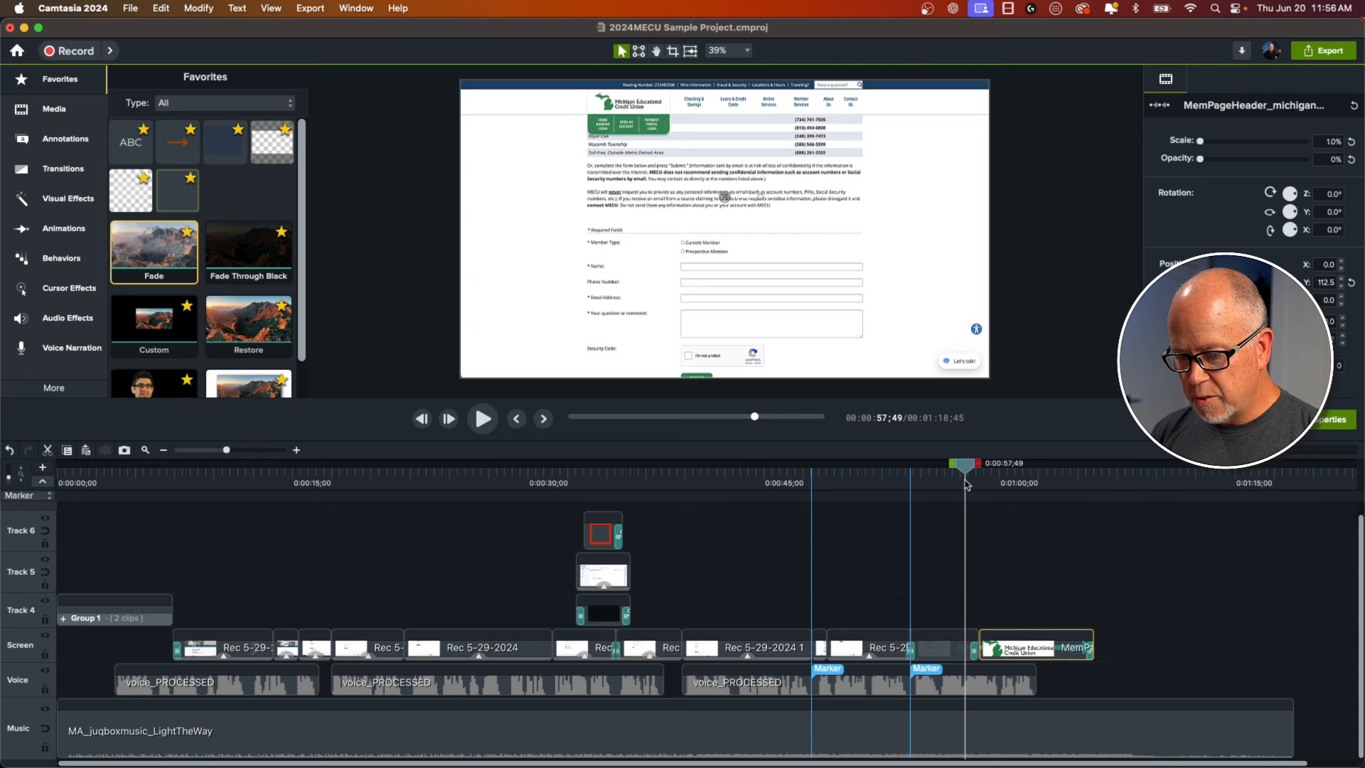
{"action": "left_click", "coordinate": [907, 485]}
{"action": "key", "text": "space"}
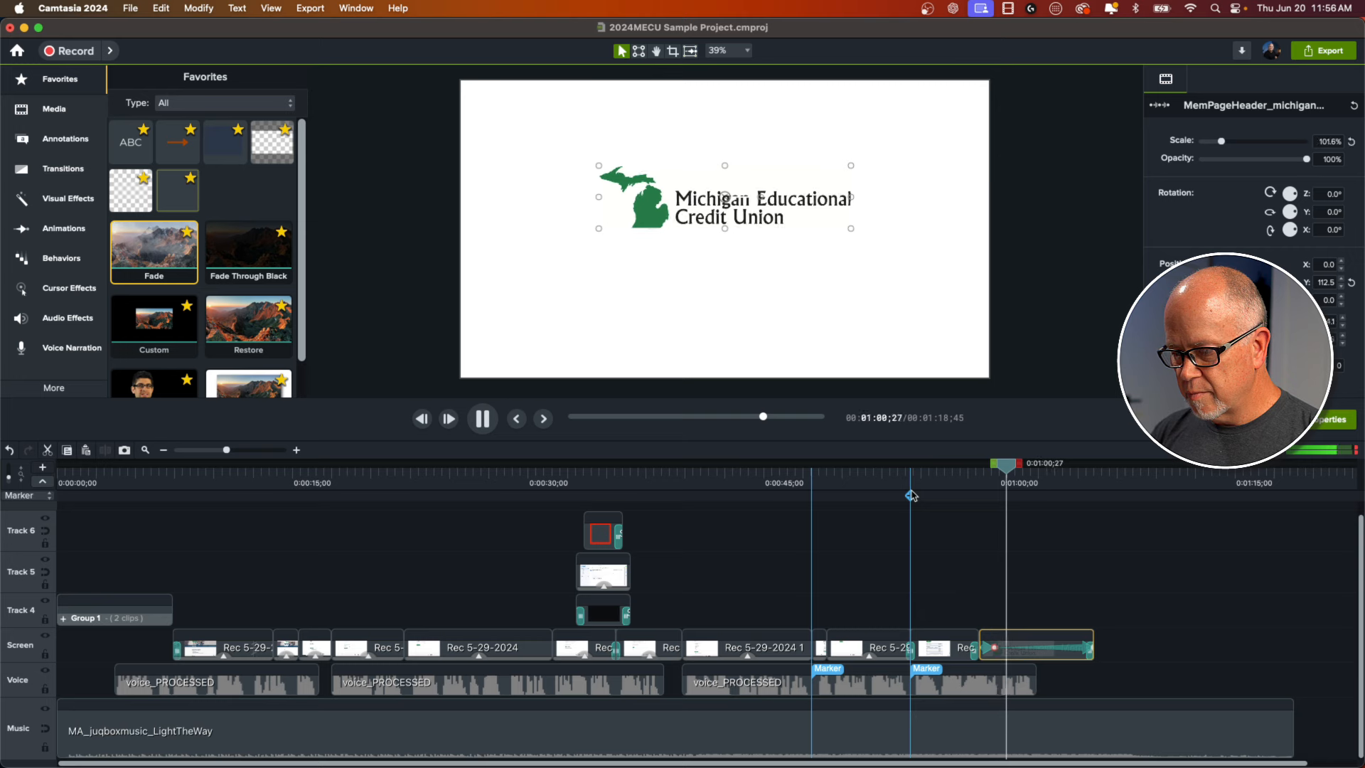
{"action": "key", "text": "space"}
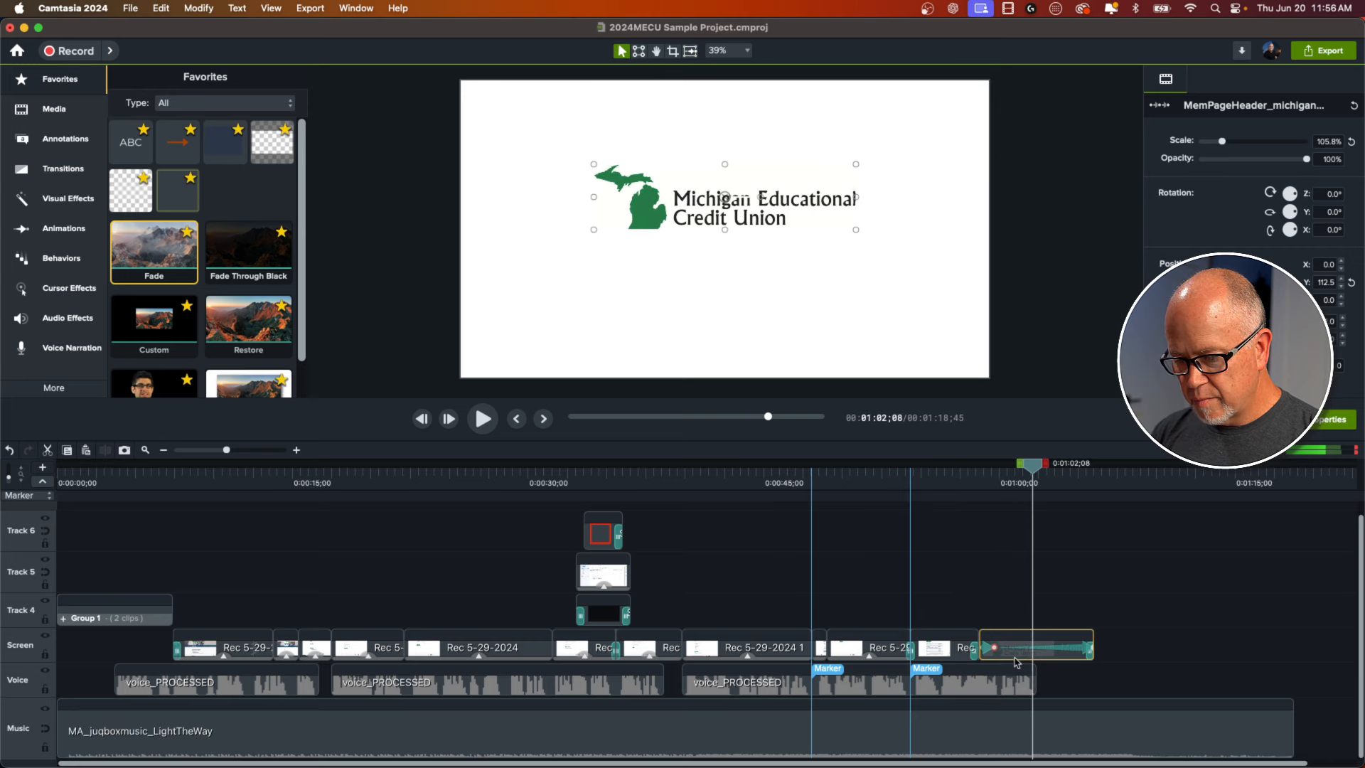
- Extend the end of Rec 5-29-2024 2 to about 0:01:00, shifting the logo clip along with it, and play back the ending
{"action": "mouse_move", "coordinate": [1025, 663]}
{"action": "left_mouse_down"}
{"action": "mouse_move", "coordinate": [1044, 664]}
{"action": "mouse_move", "coordinate": [990, 651]}
{"action": "mouse_move", "coordinate": [1000, 650]}
{"action": "left_mouse_up"}
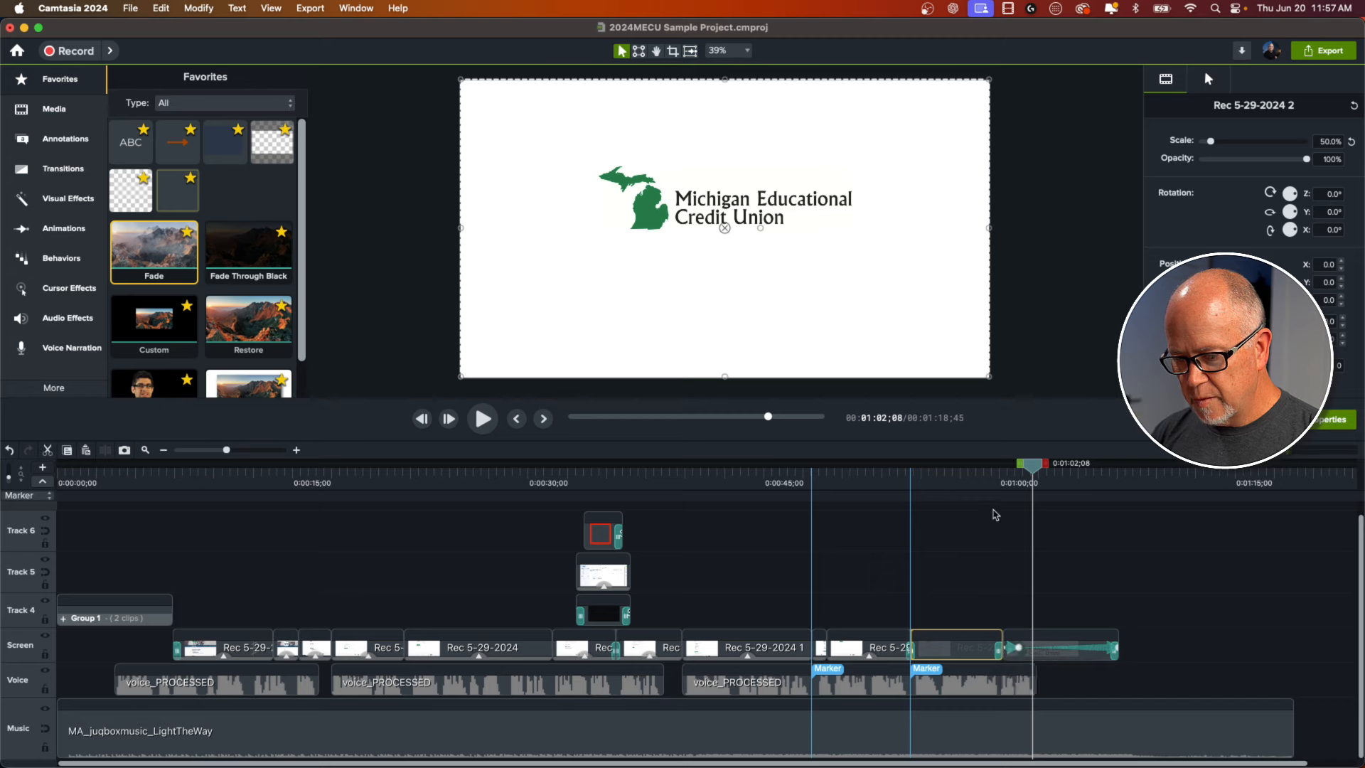
{"action": "left_click", "coordinate": [985, 478]}
{"action": "key", "text": "space"}
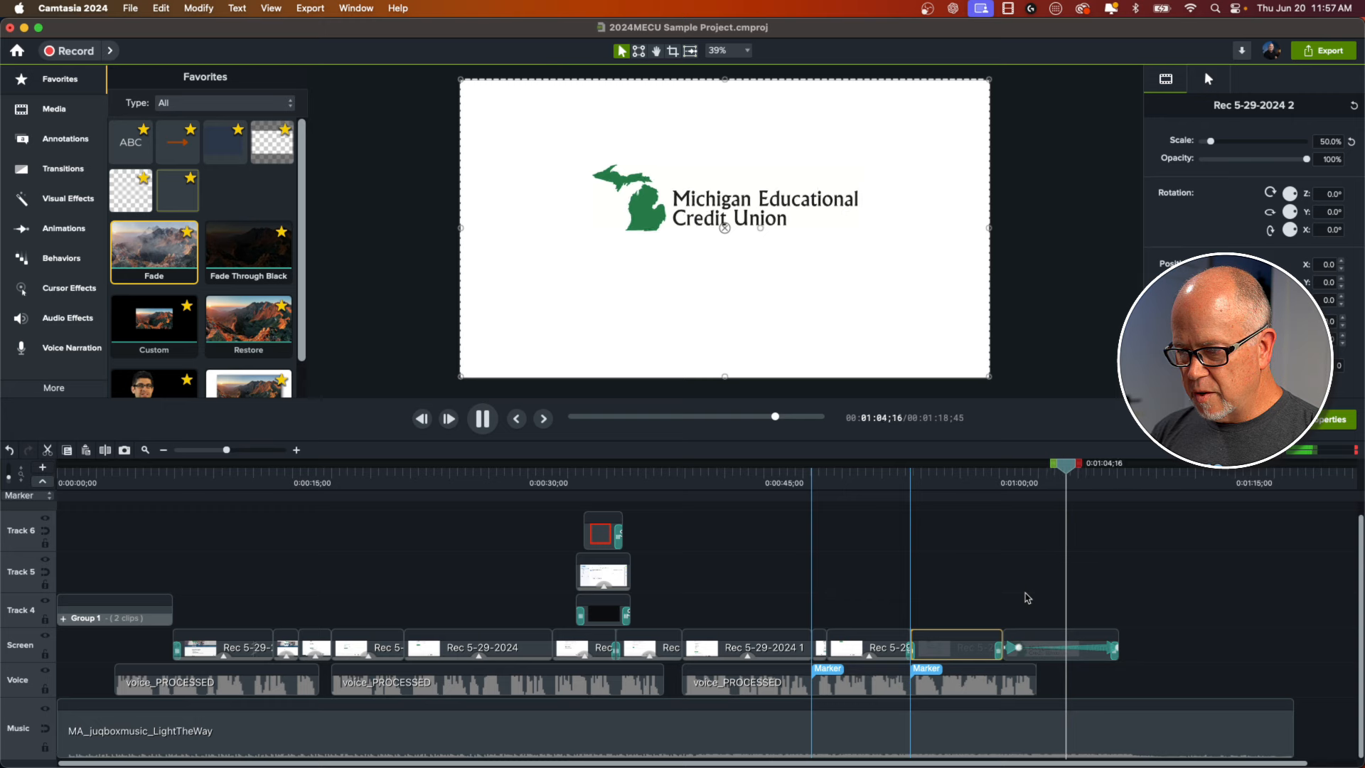
- Trim the MA_juqboxmusic_LightTheWay clip to end with the closing logo at 0:01:07;36 and apply a Fade Out audio effect to it
{"action": "key", "text": "space"}
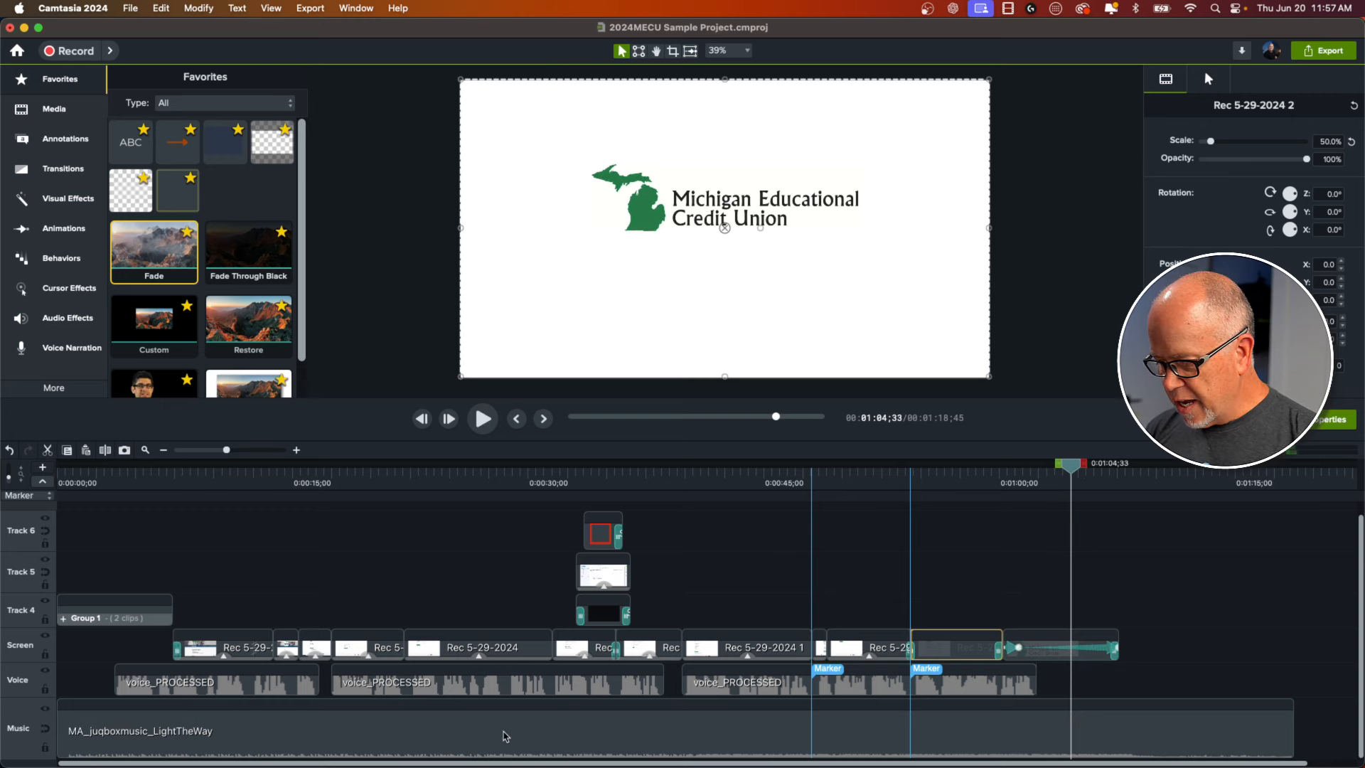
{"action": "left_click", "coordinate": [505, 735]}
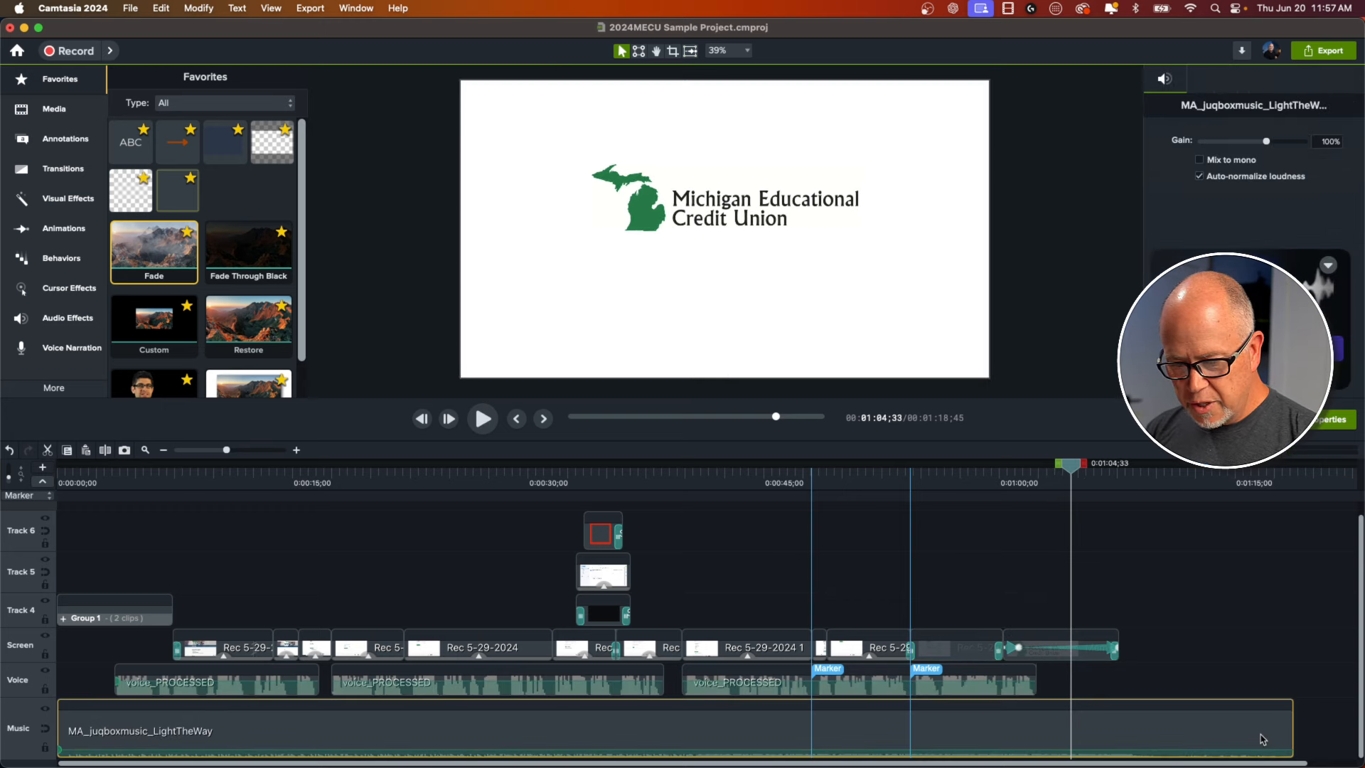
{"action": "left_click_drag", "start_coordinate": [1286, 730], "coordinate": [1116, 740]}
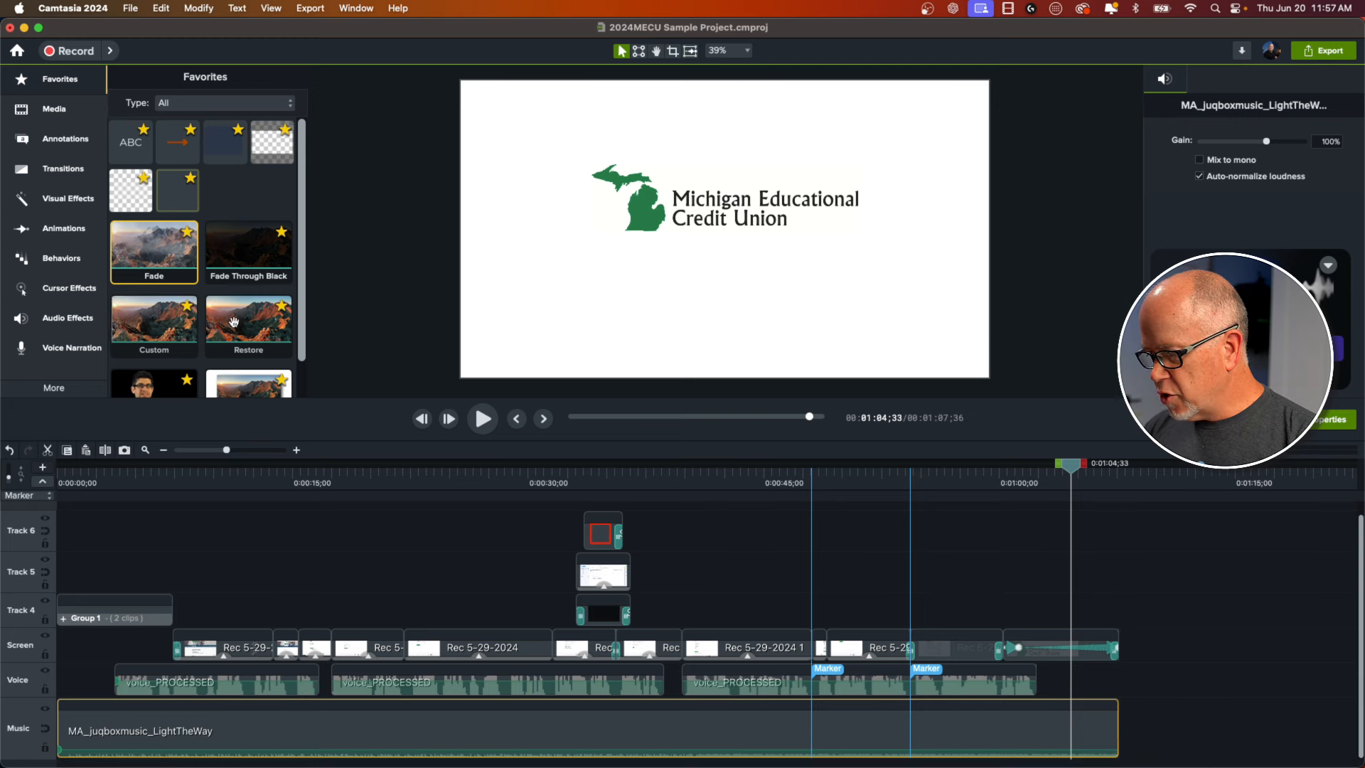
{"action": "left_click", "coordinate": [65, 318]}
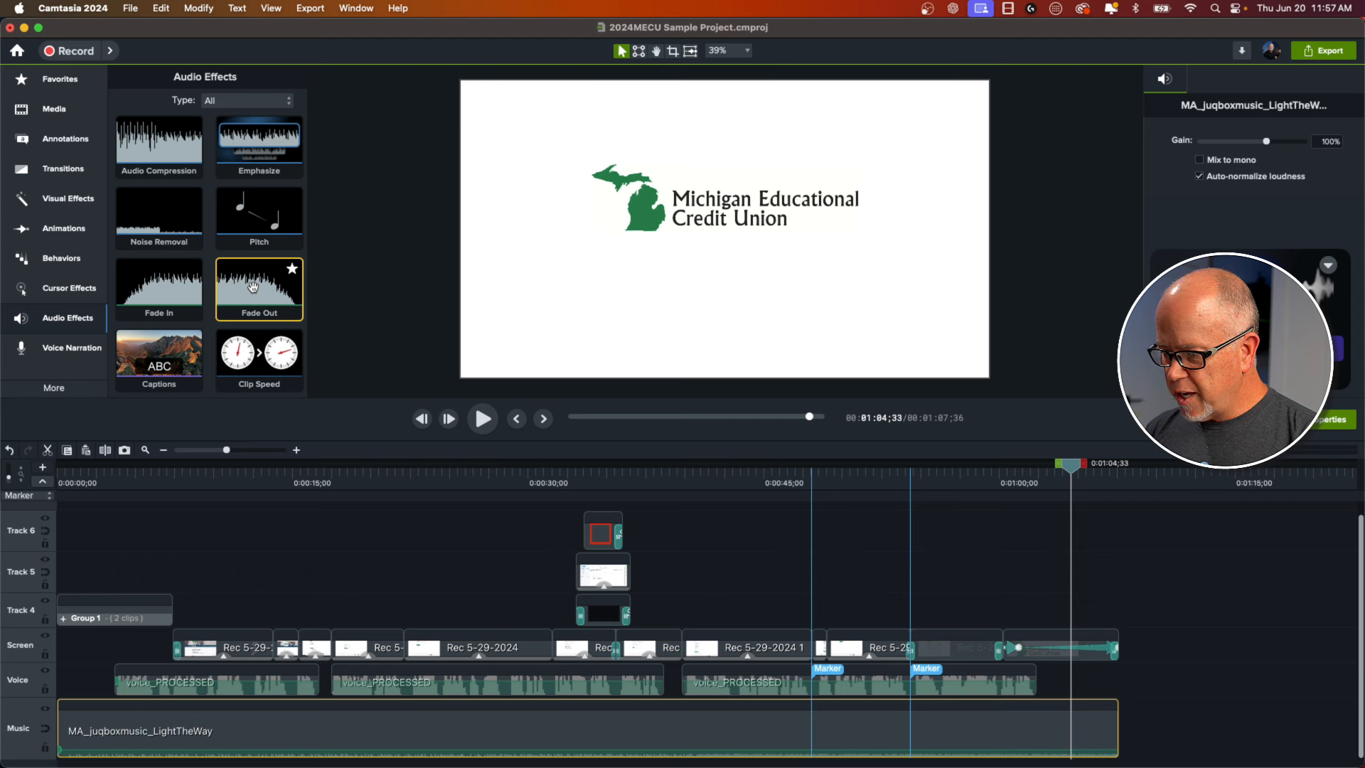
{"action": "left_click_drag", "start_coordinate": [252, 287], "coordinate": [1112, 750]}
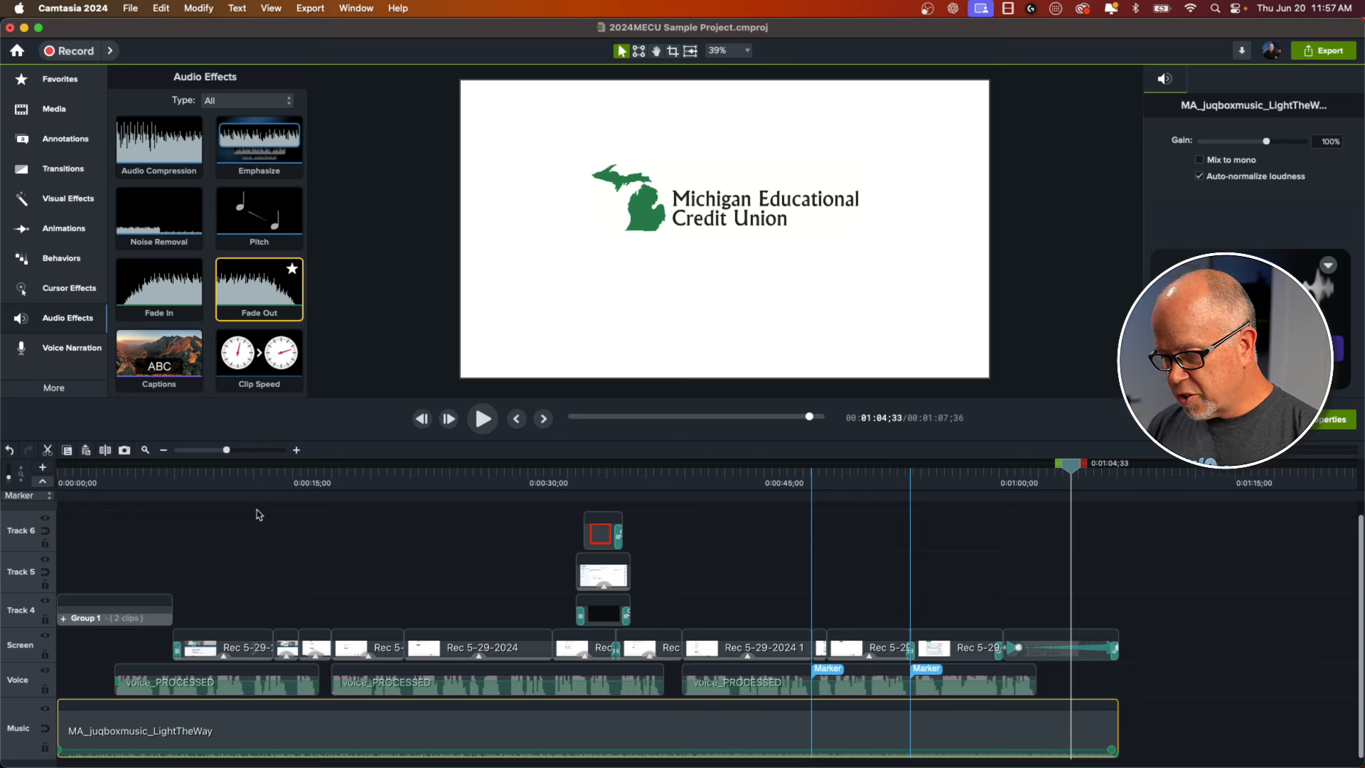
- Play back to the end of the narration and add two audio points to the music clip, at 0:01:02;33 and just after it
{"action": "left_click", "coordinate": [1038, 483]}
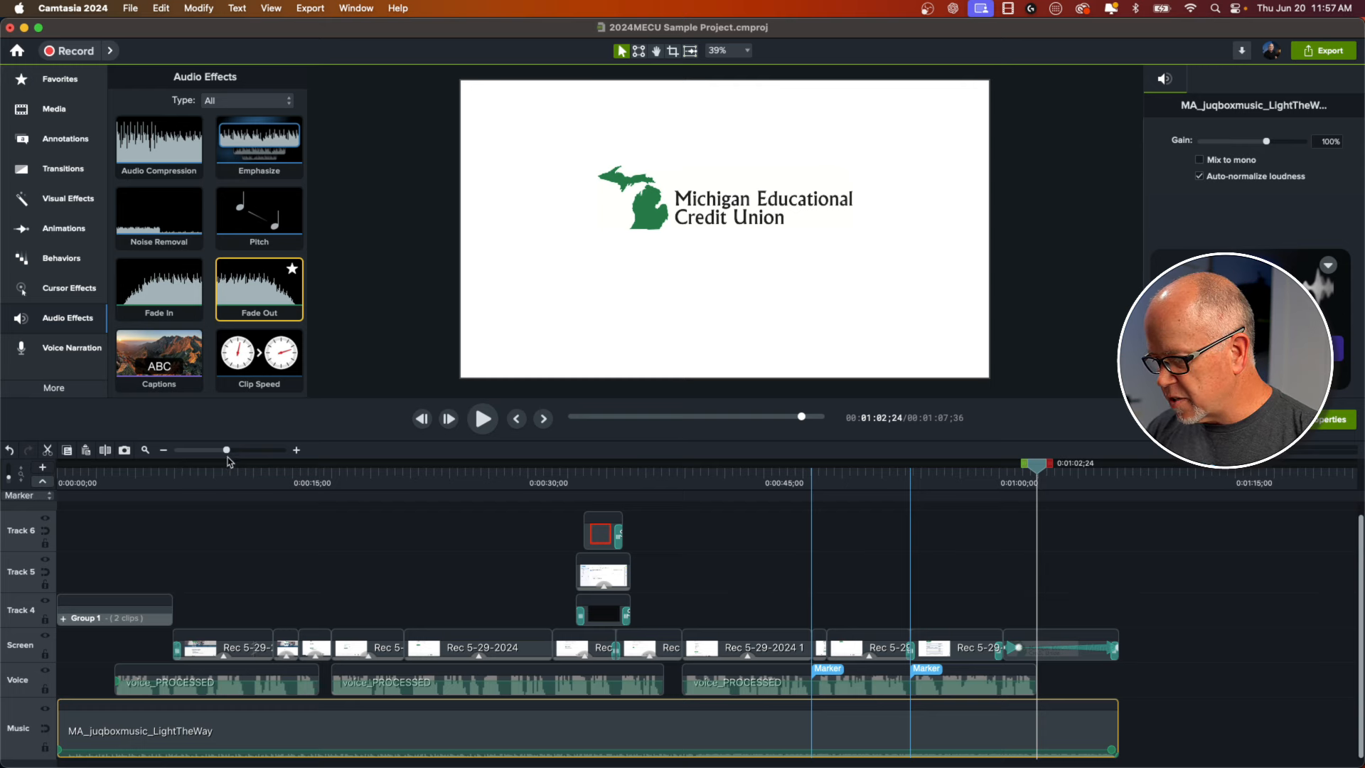
{"action": "left_click_drag", "start_coordinate": [224, 449], "coordinate": [240, 449]}
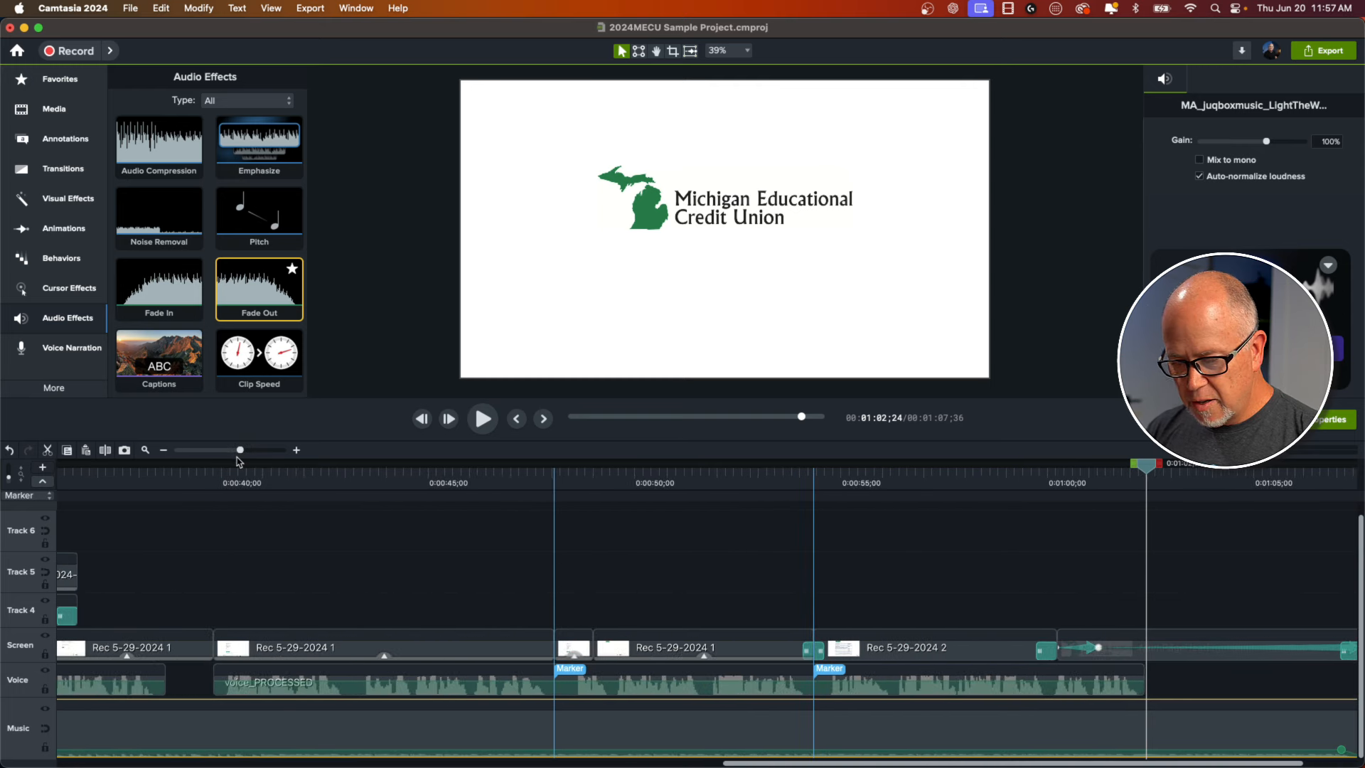
{"action": "key", "text": "space"}
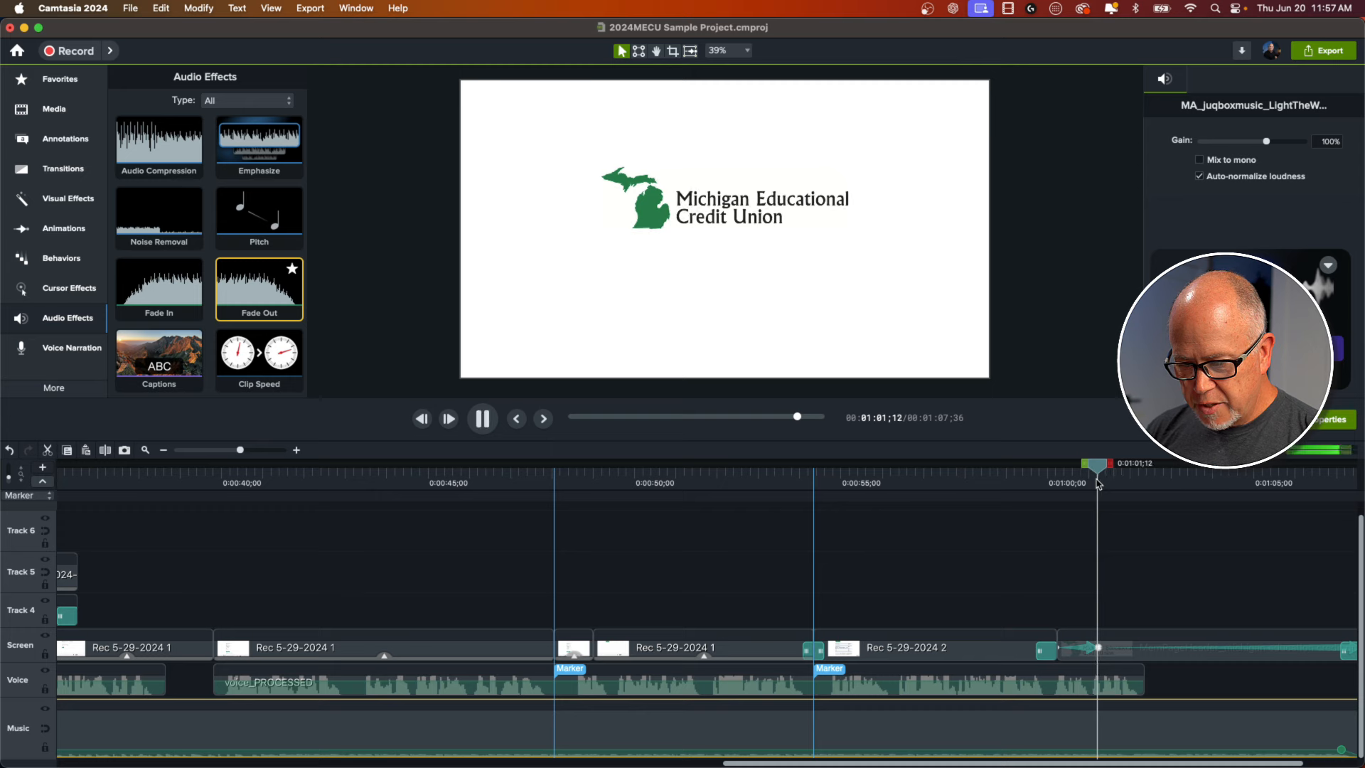
{"action": "key", "text": "space"}
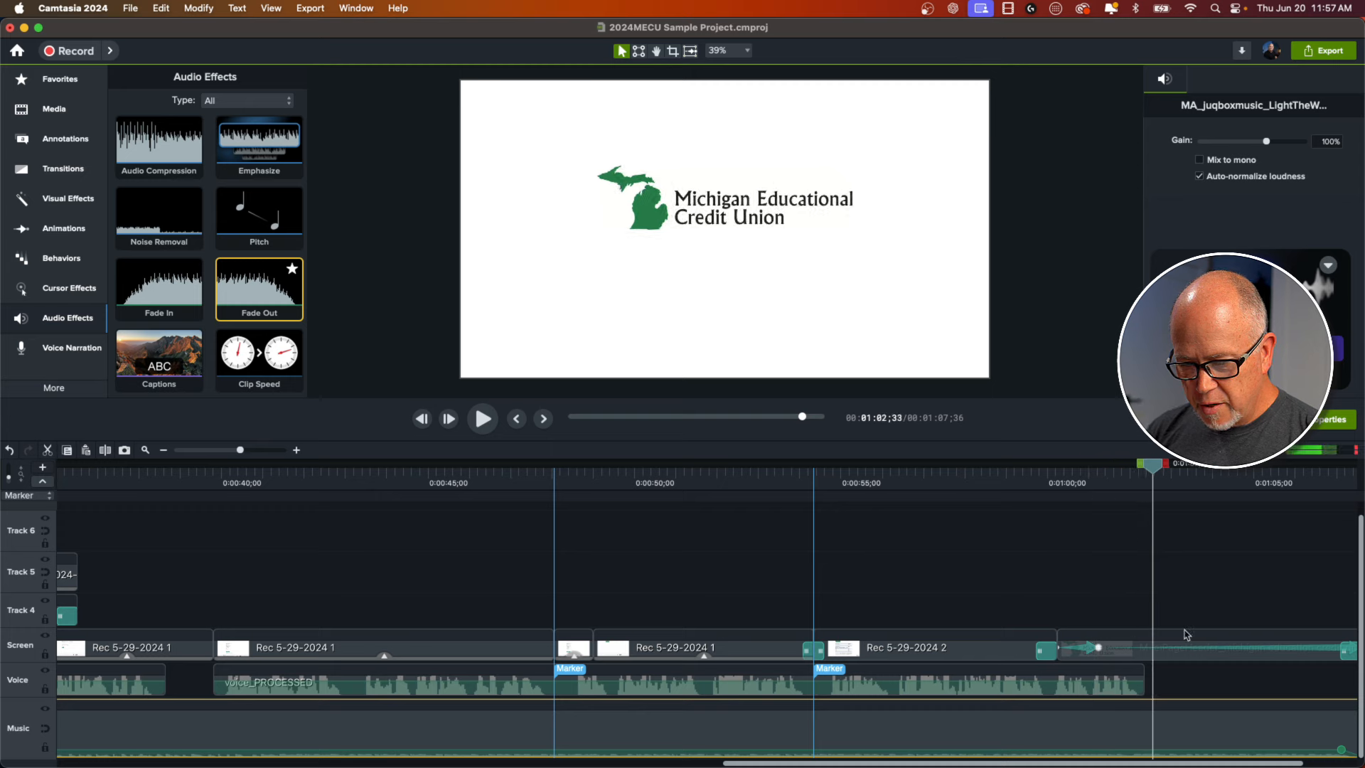
{"action": "right_click", "coordinate": [1152, 734]}
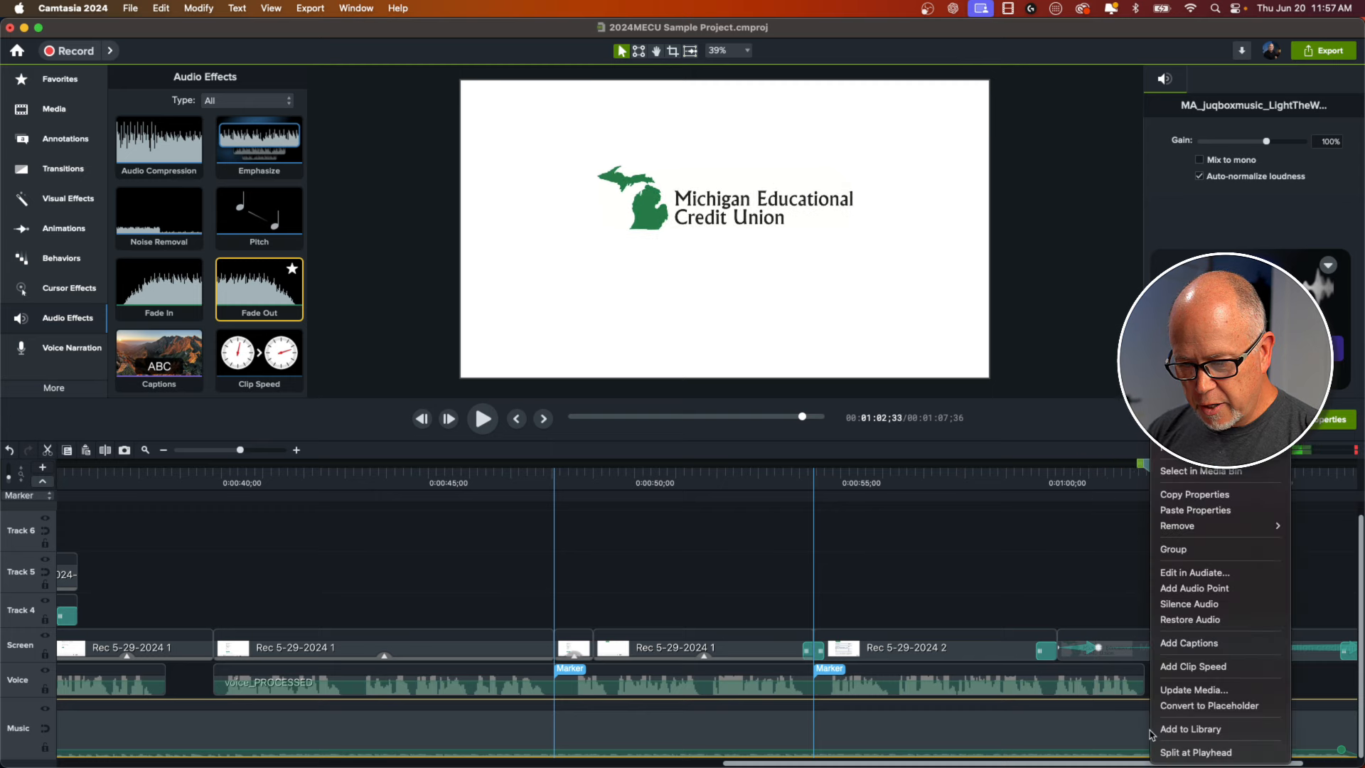
{"action": "left_click", "coordinate": [1202, 597]}
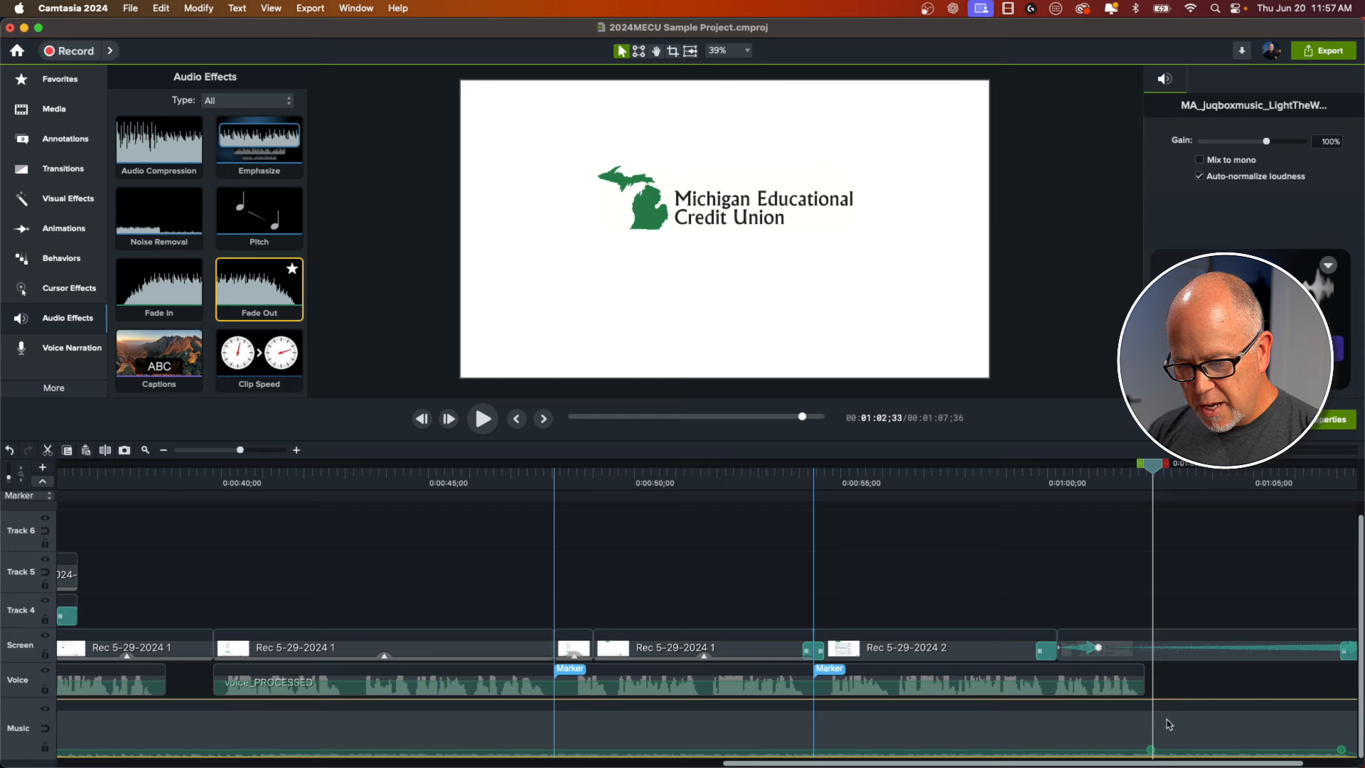
{"action": "right_click", "coordinate": [1170, 725]}
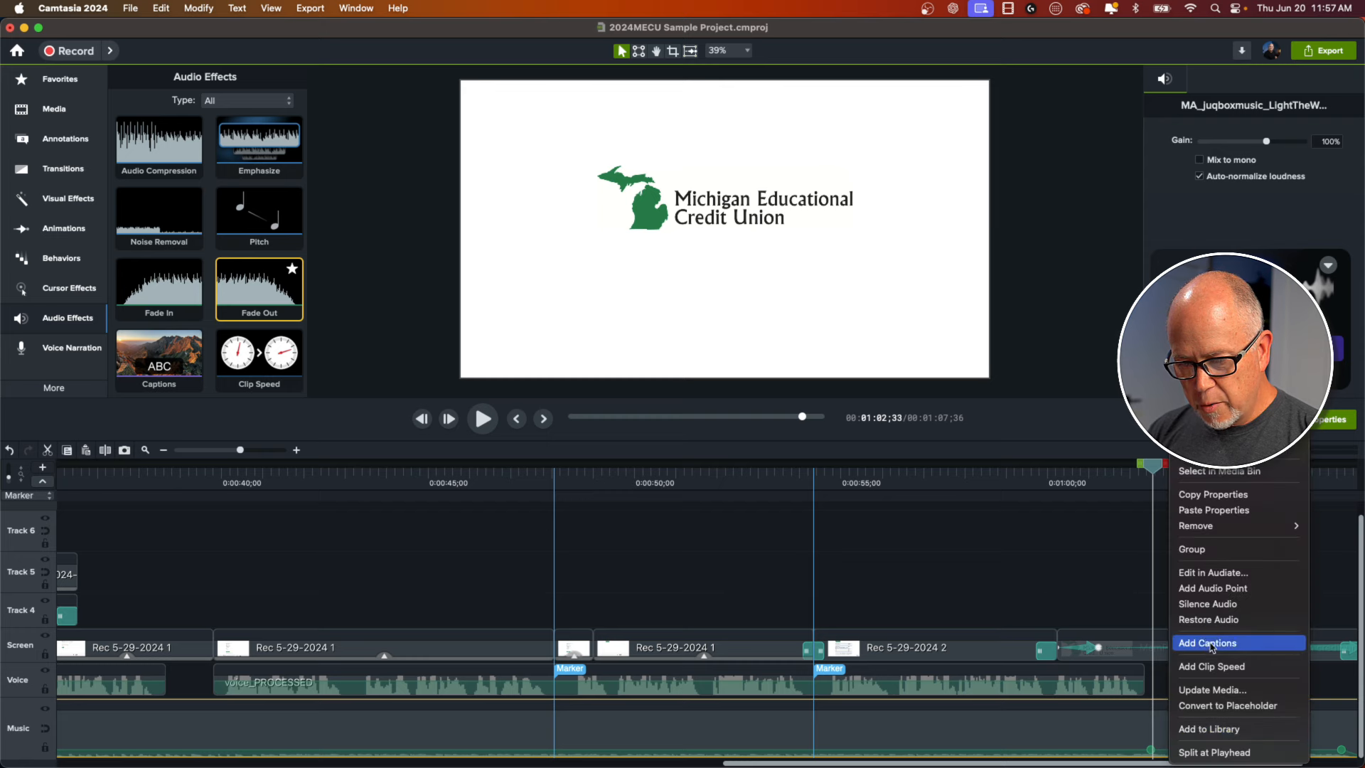
{"action": "left_click", "coordinate": [1215, 590]}
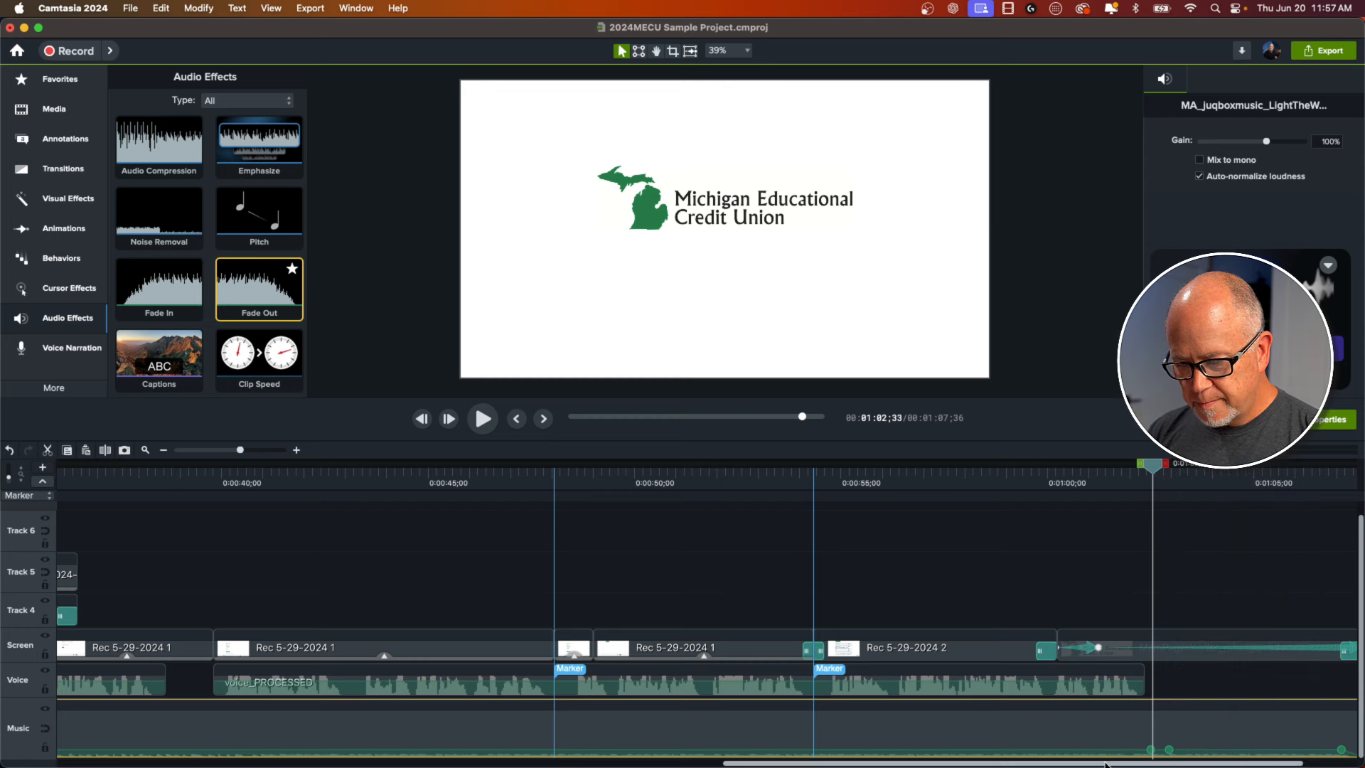
- Raise the music volume under the closing logo, move the fade-out's starting audio point earlier to lengthen the fade, and play back the ending
{"action": "scroll", "coordinate": [1113, 764], "scroll_direction": "right", "scroll_amount": 5}
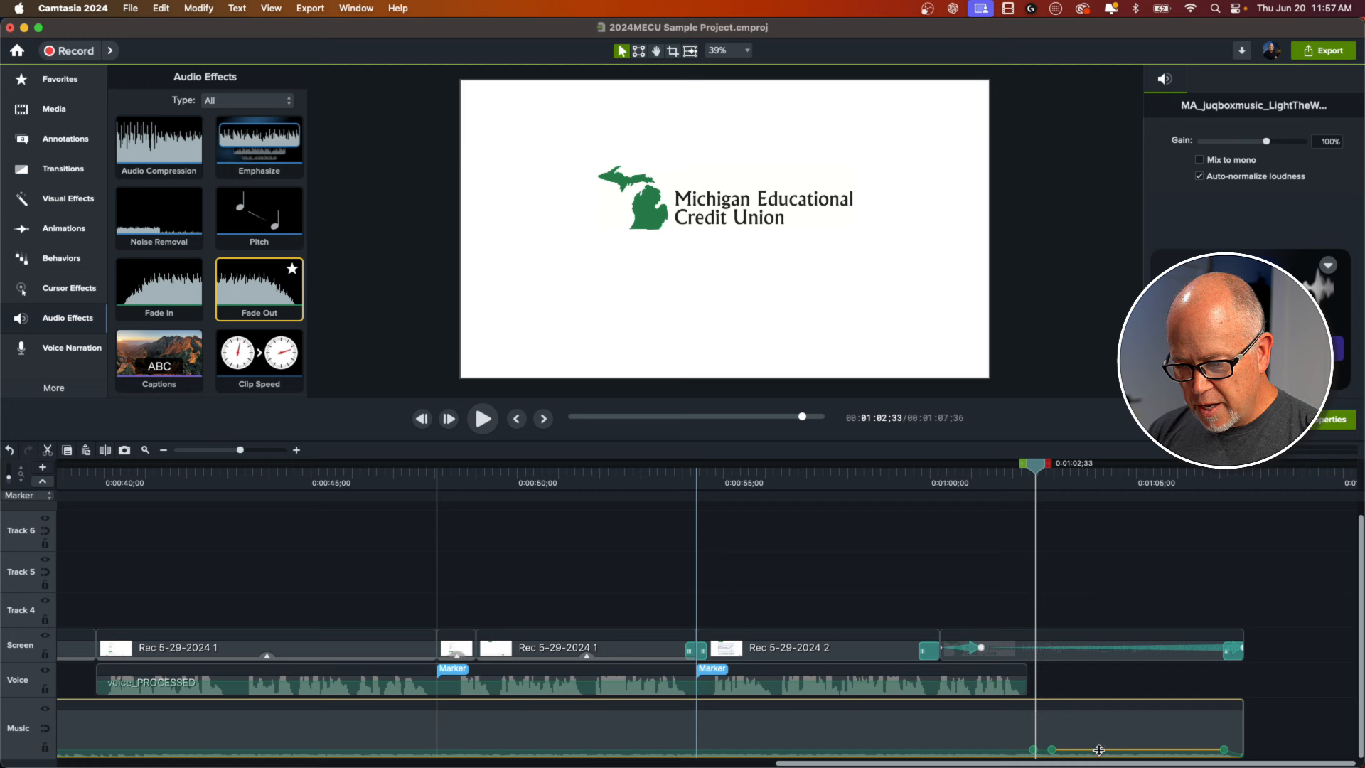
{"action": "left_click_drag", "start_coordinate": [1099, 749], "coordinate": [1102, 733]}
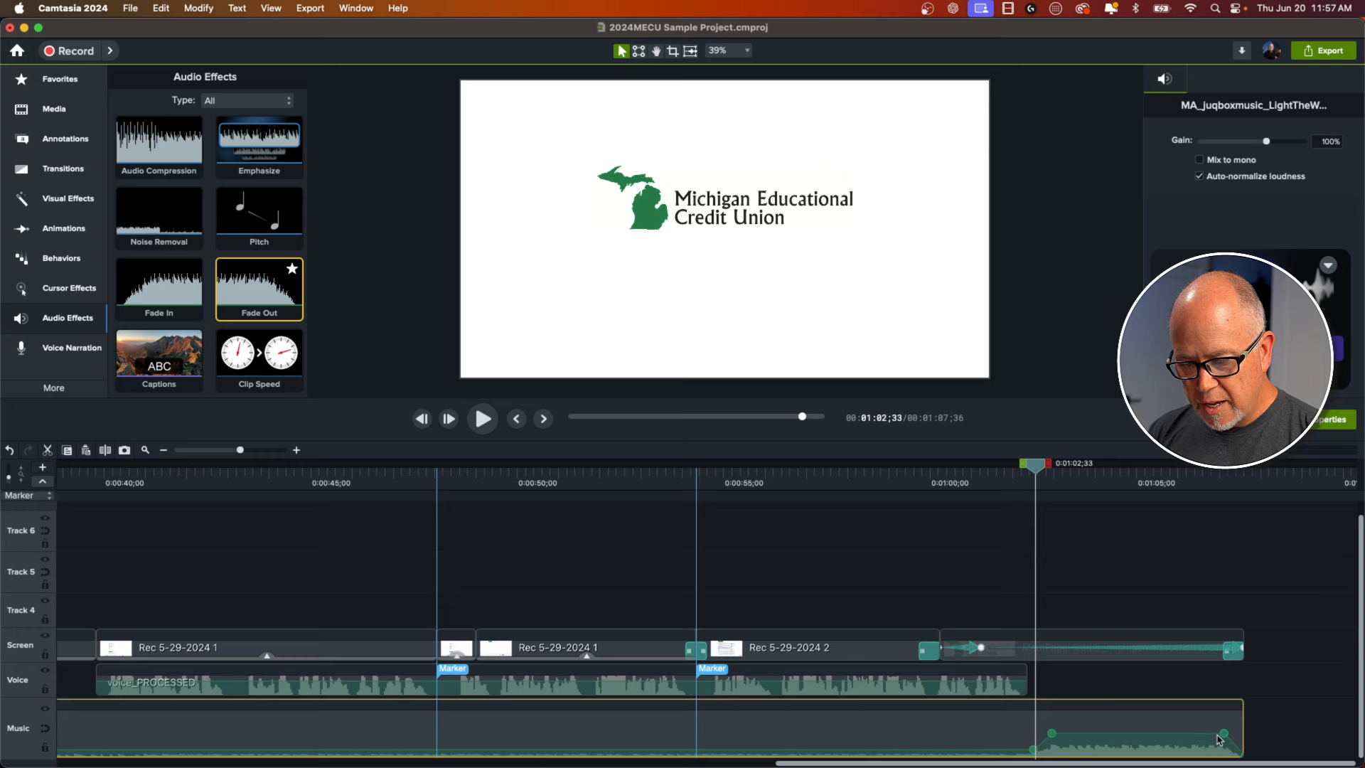
{"action": "left_click_drag", "start_coordinate": [1223, 733], "coordinate": [1184, 733]}
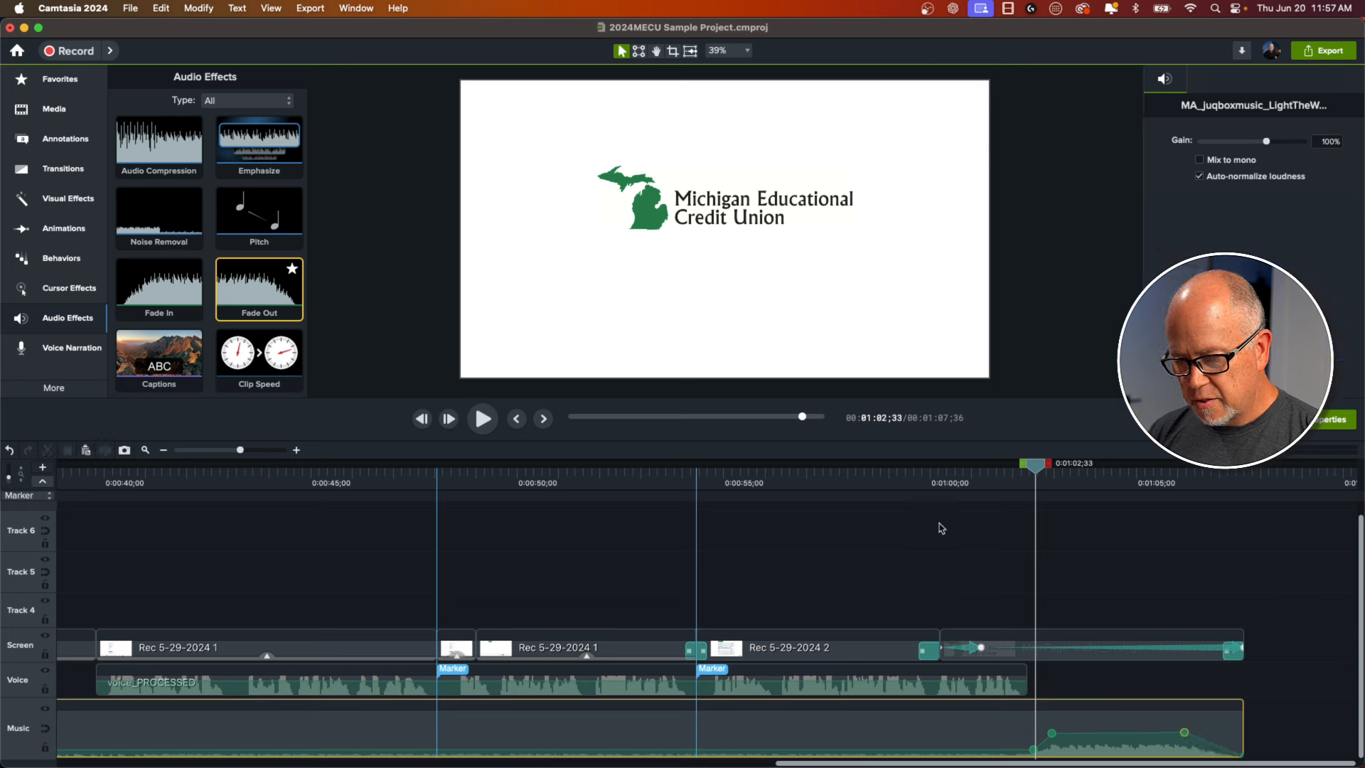
{"action": "left_click", "coordinate": [969, 486]}
{"action": "key", "text": "space"}
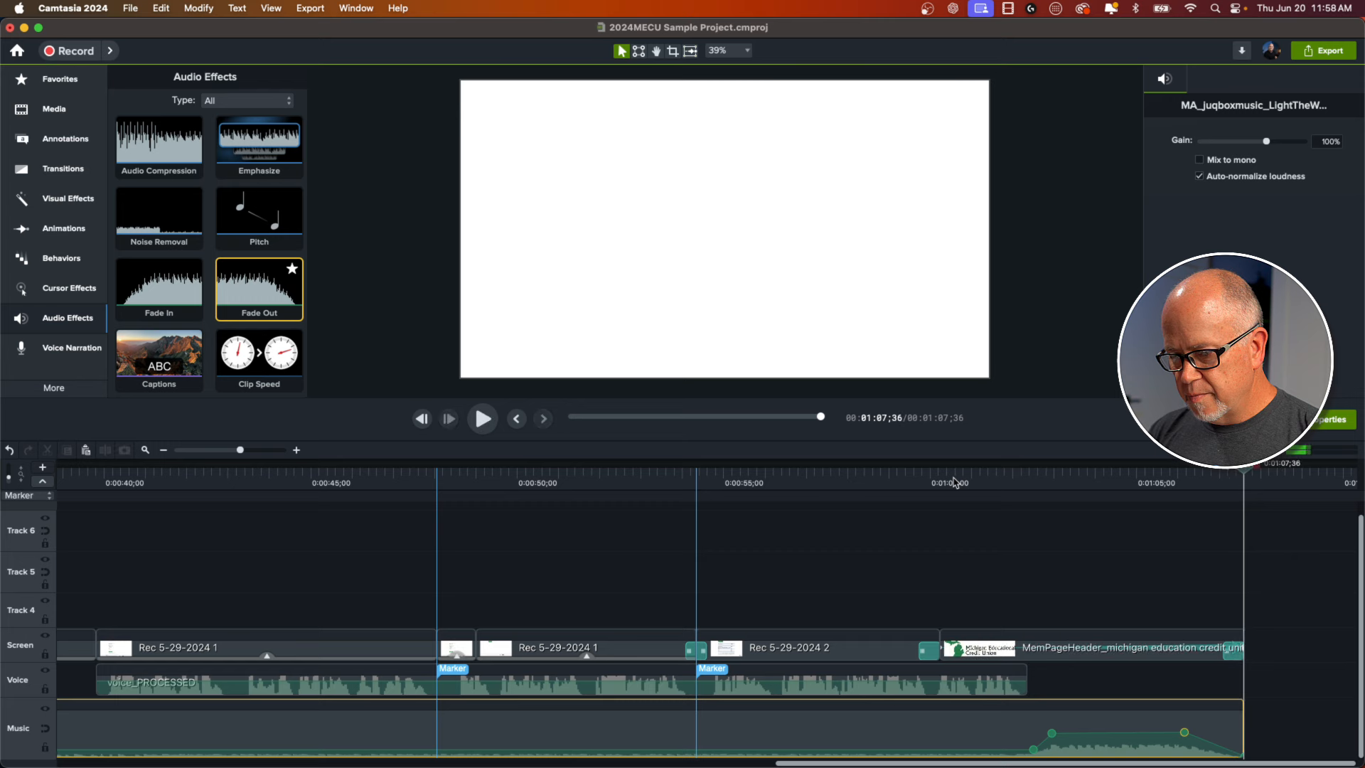
- Delete the Fade transition at the end of the closing logo clip and play back the last second
{"action": "left_click", "coordinate": [1232, 654]}
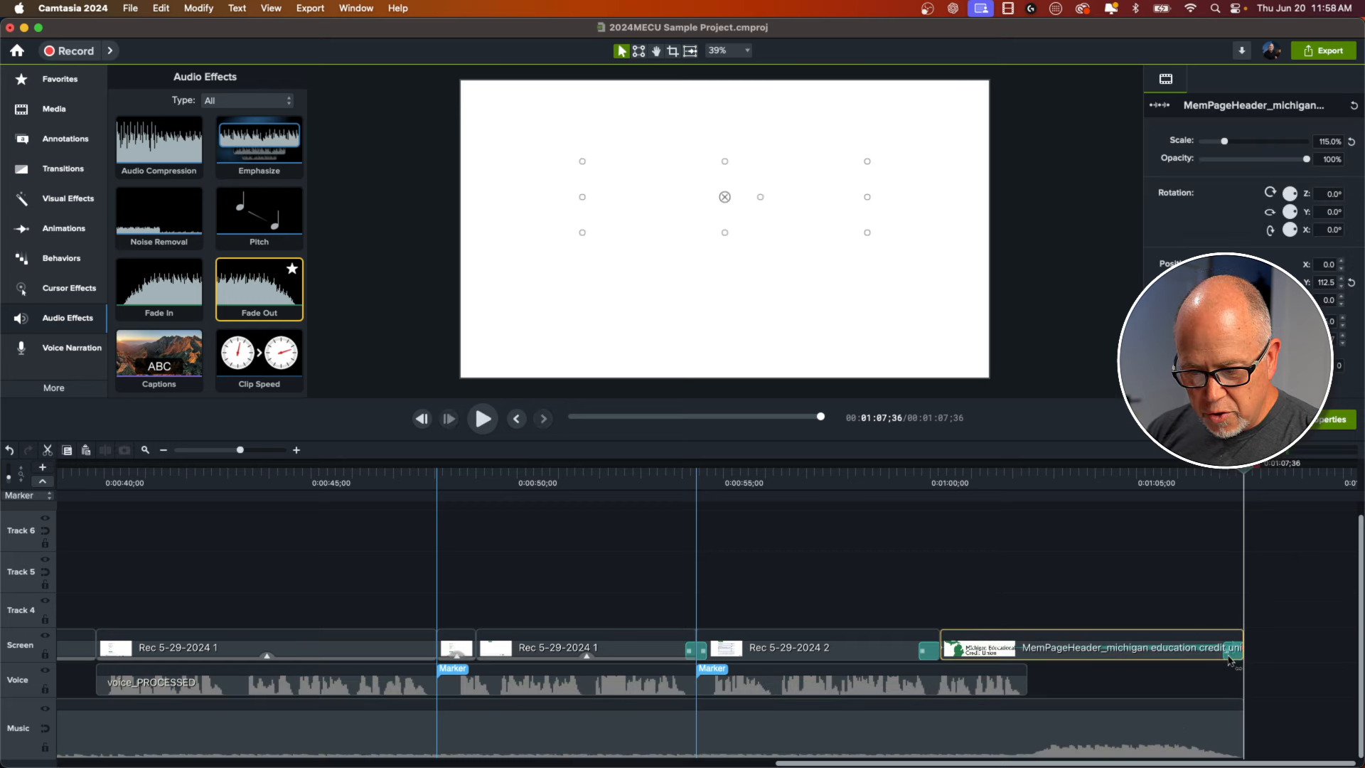
{"action": "left_click", "coordinate": [1231, 652]}
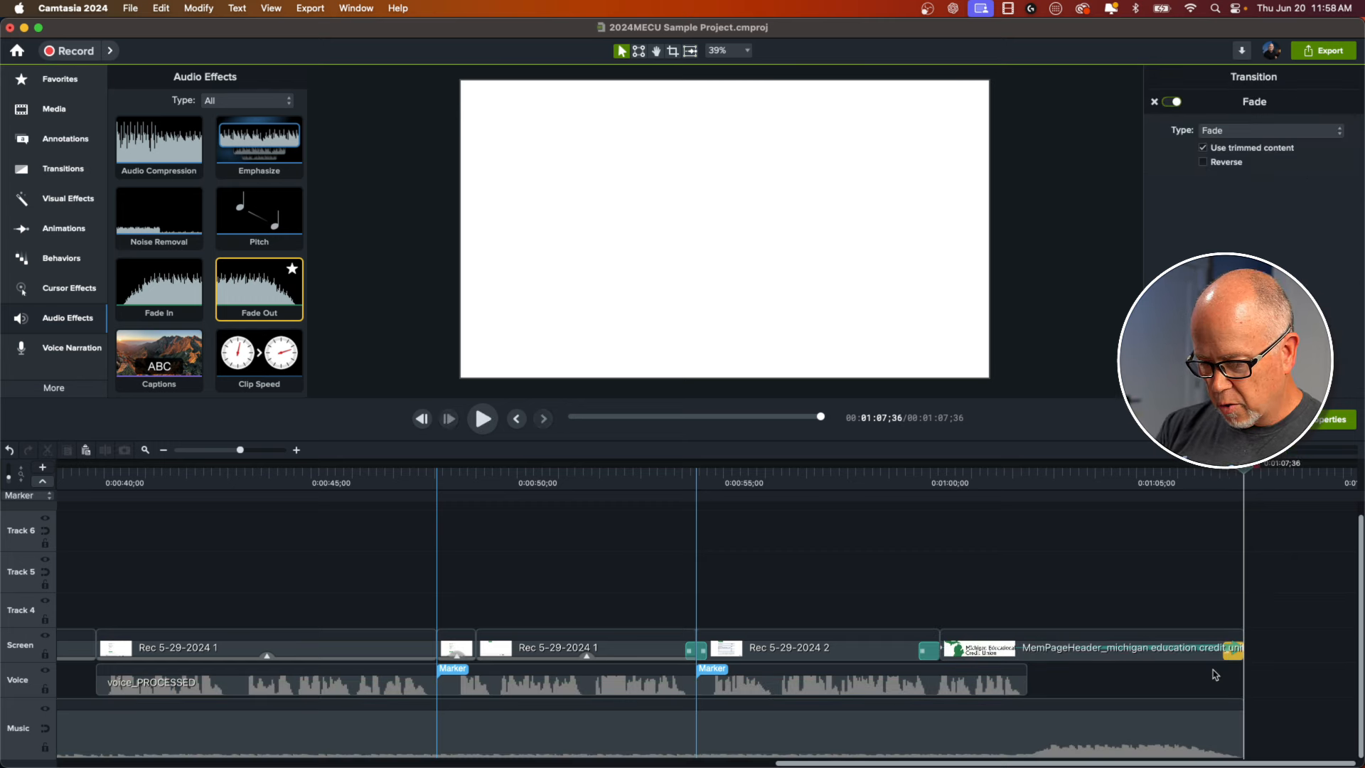
{"action": "key", "text": "Delete"}
{"action": "left_click", "coordinate": [1218, 484]}
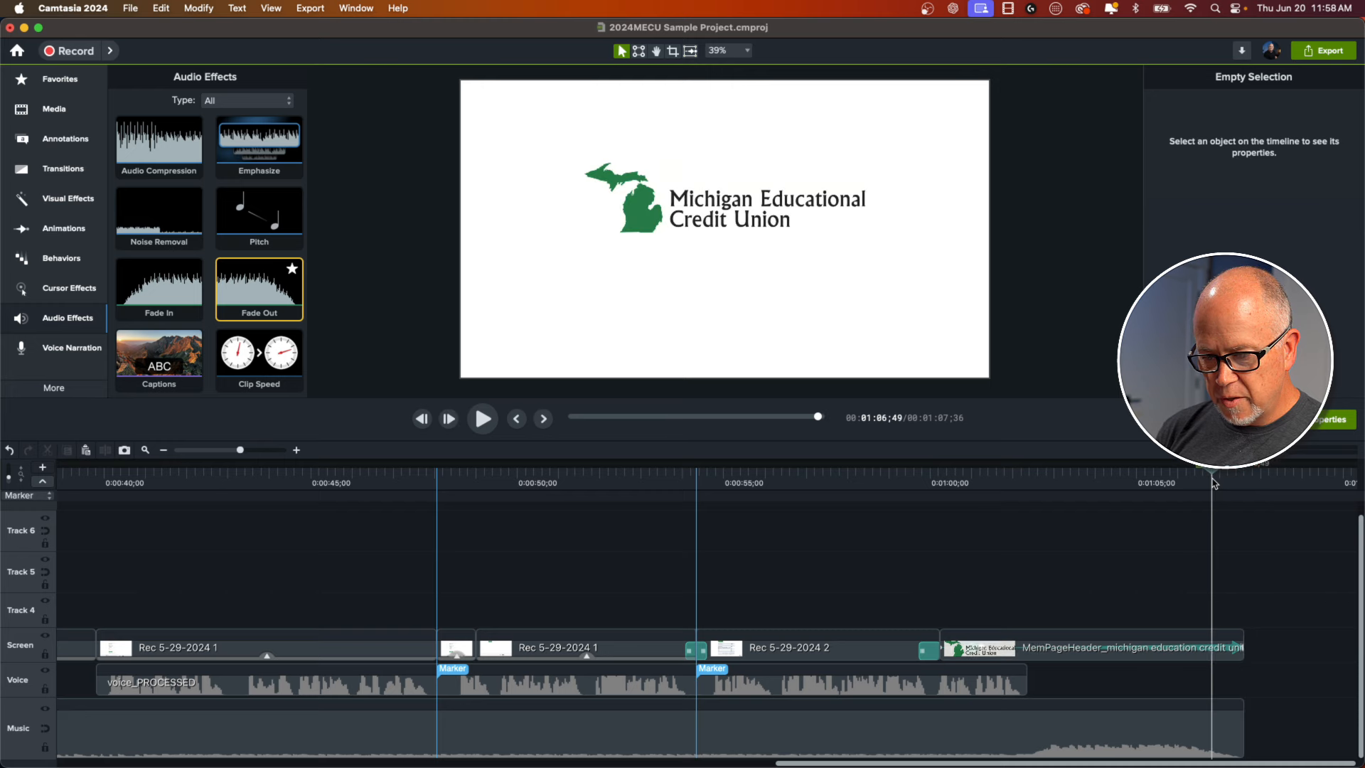
{"action": "key", "text": "space"}
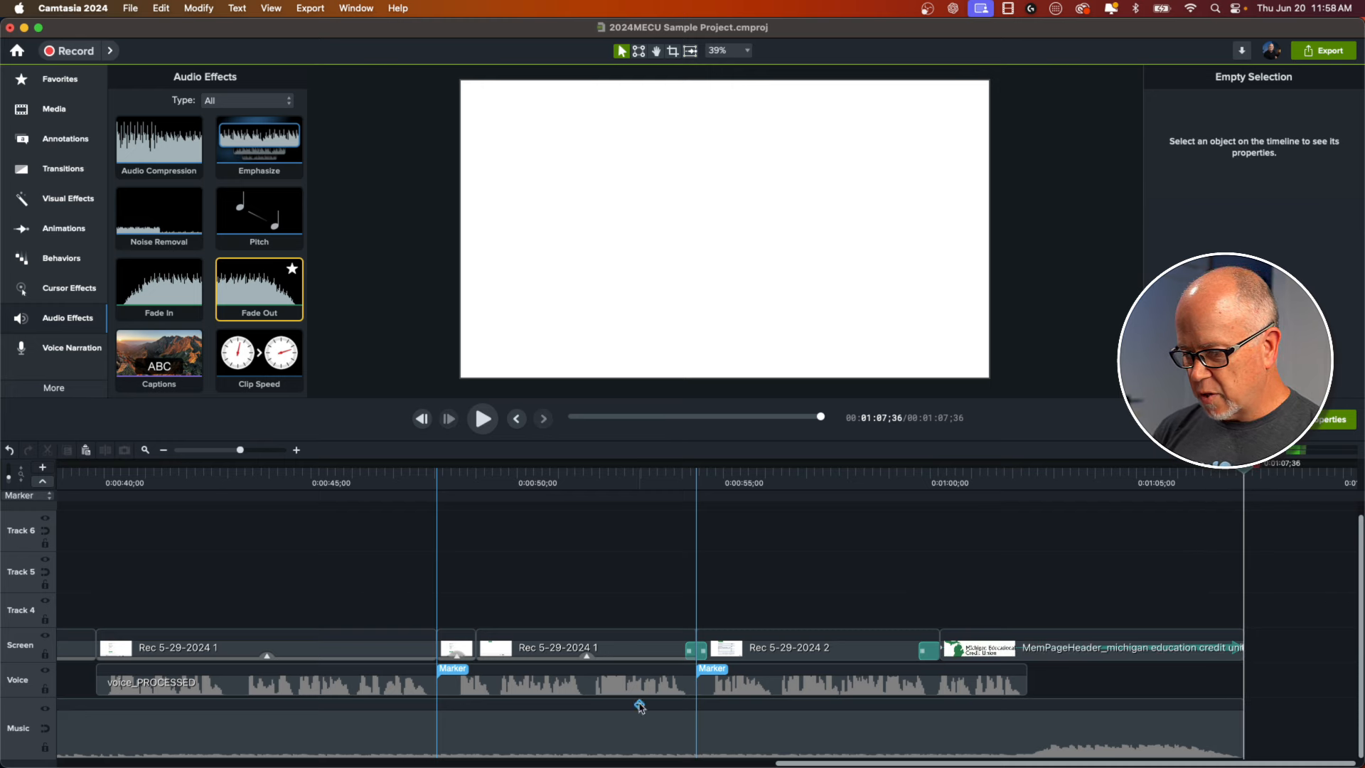
- Slightly lower the raised section of music volume under the closing logo
{"action": "left_click_drag", "start_coordinate": [944, 763], "coordinate": [1022, 765]}
{"action": "left_click", "coordinate": [1113, 732]}
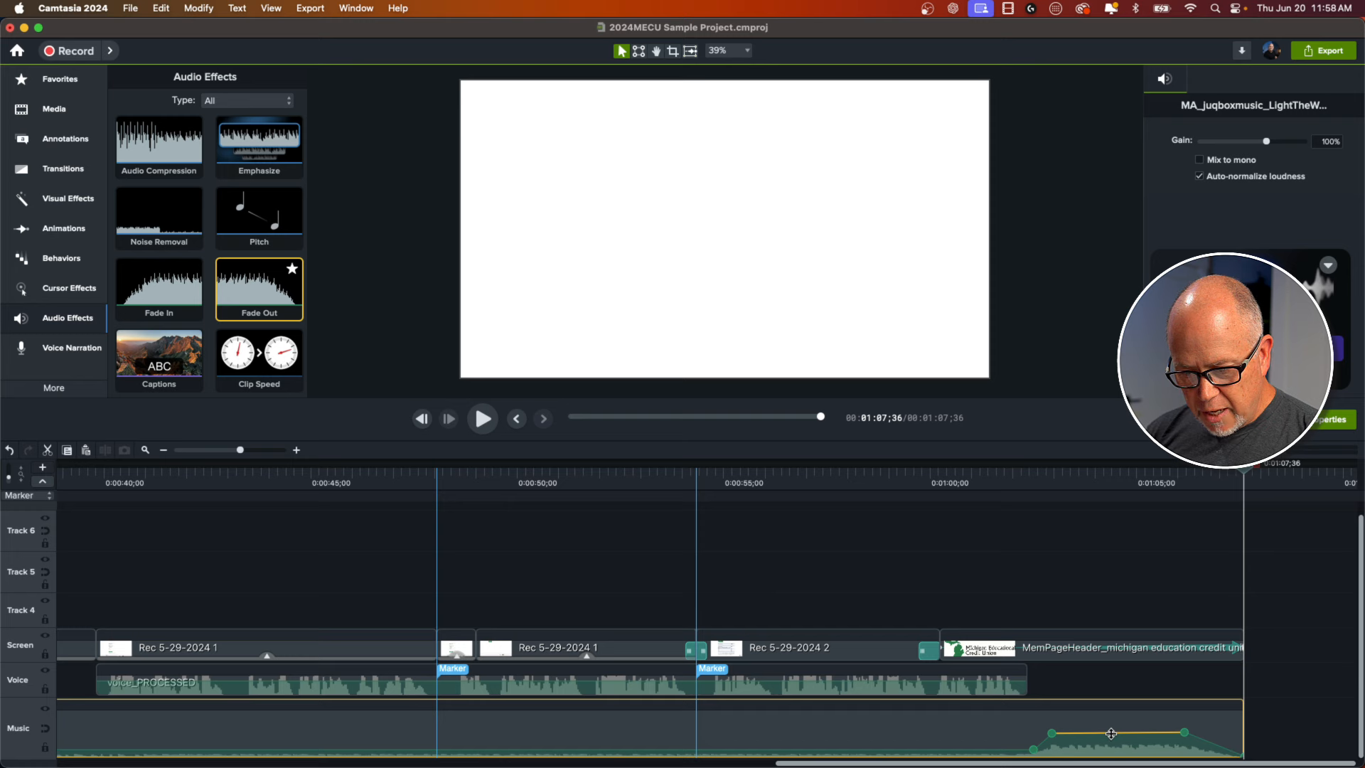
{"action": "left_click_drag", "start_coordinate": [1111, 733], "coordinate": [1184, 735]}
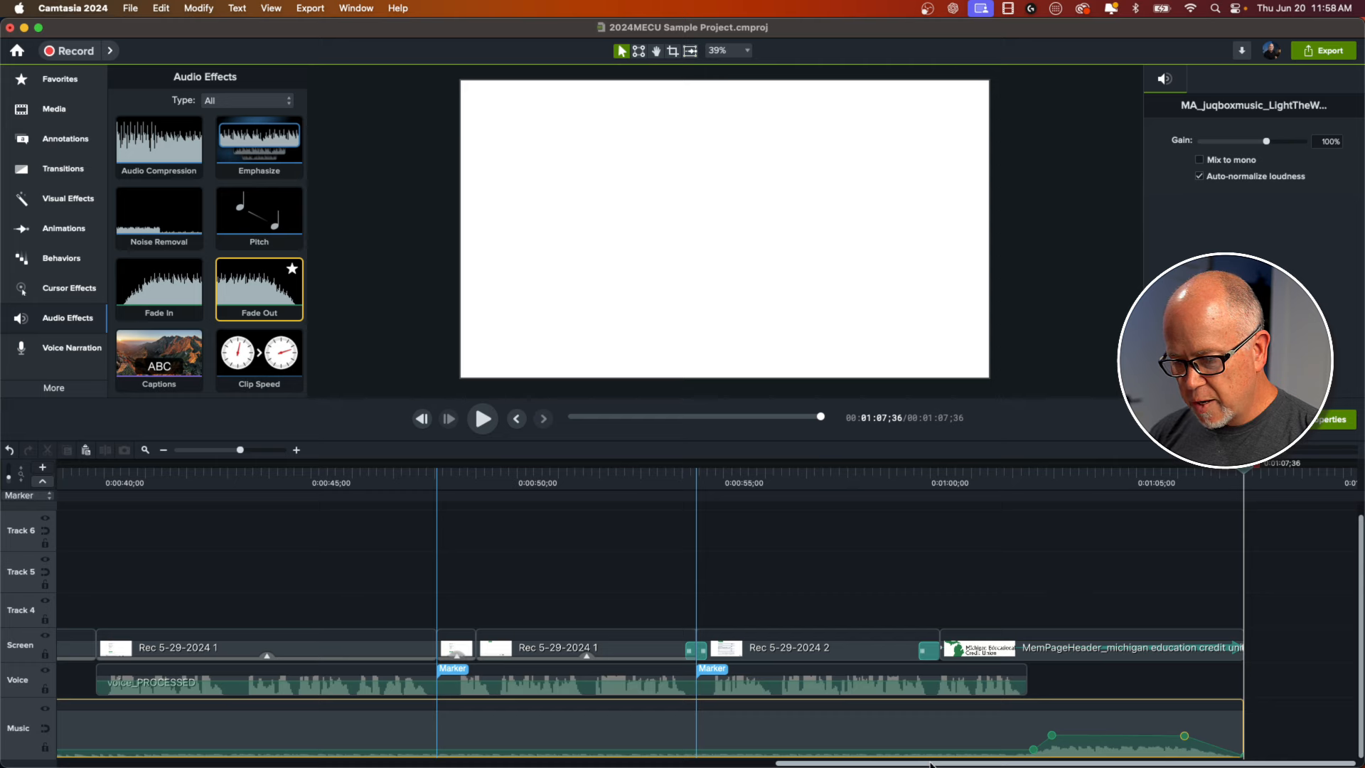
- Add three audio points to the music intro: at 0:00:03;45 where the narration starts, just before it, and near the clip's beginning
{"action": "left_click_drag", "start_coordinate": [932, 764], "coordinate": [213, 764]}
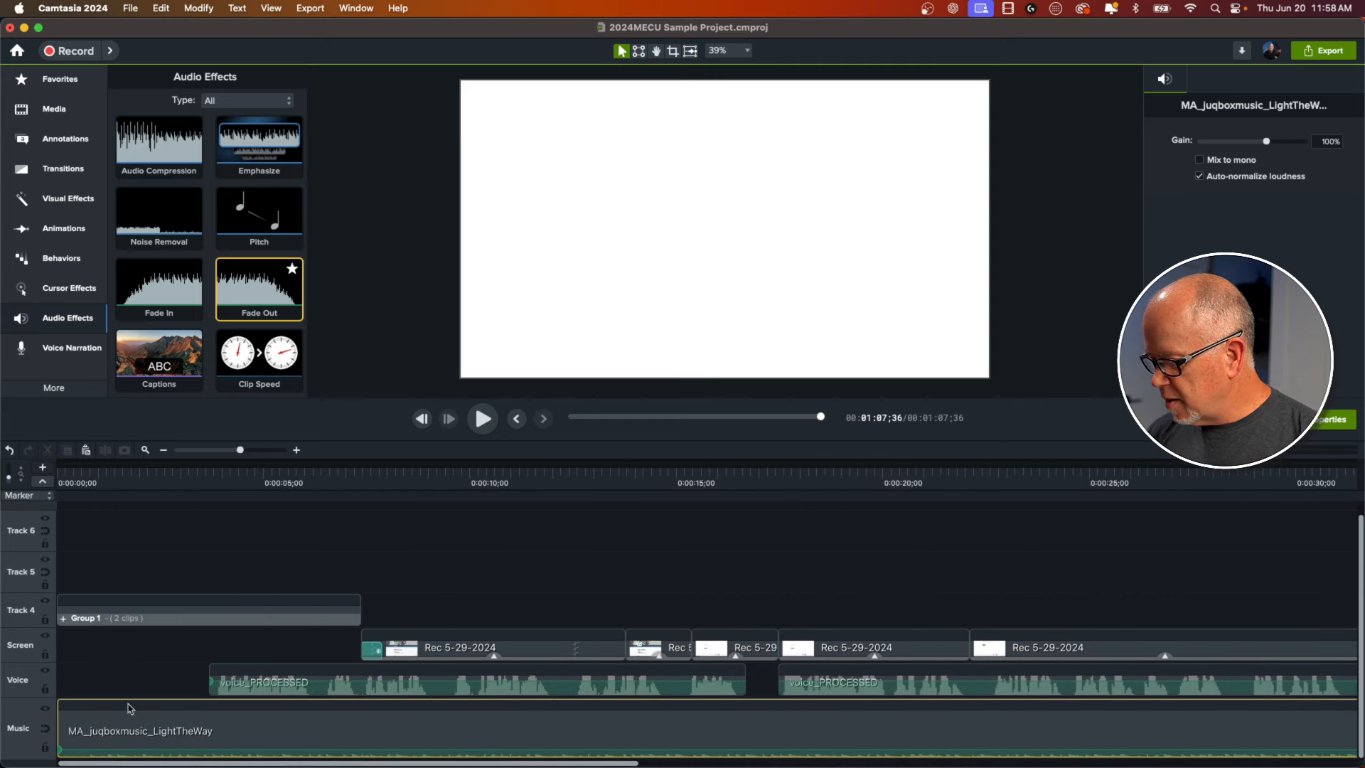
{"action": "left_click_drag", "start_coordinate": [173, 486], "coordinate": [214, 518]}
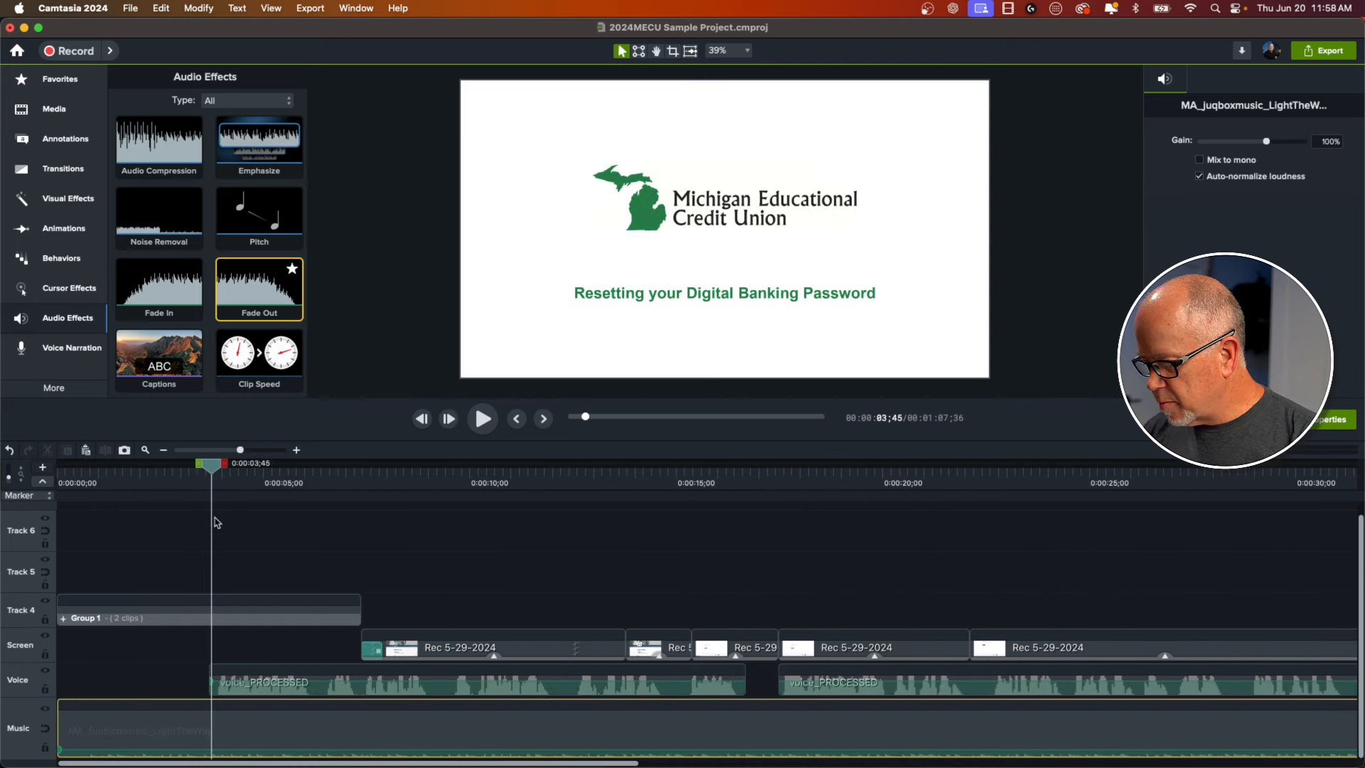
{"action": "right_click", "coordinate": [211, 741]}
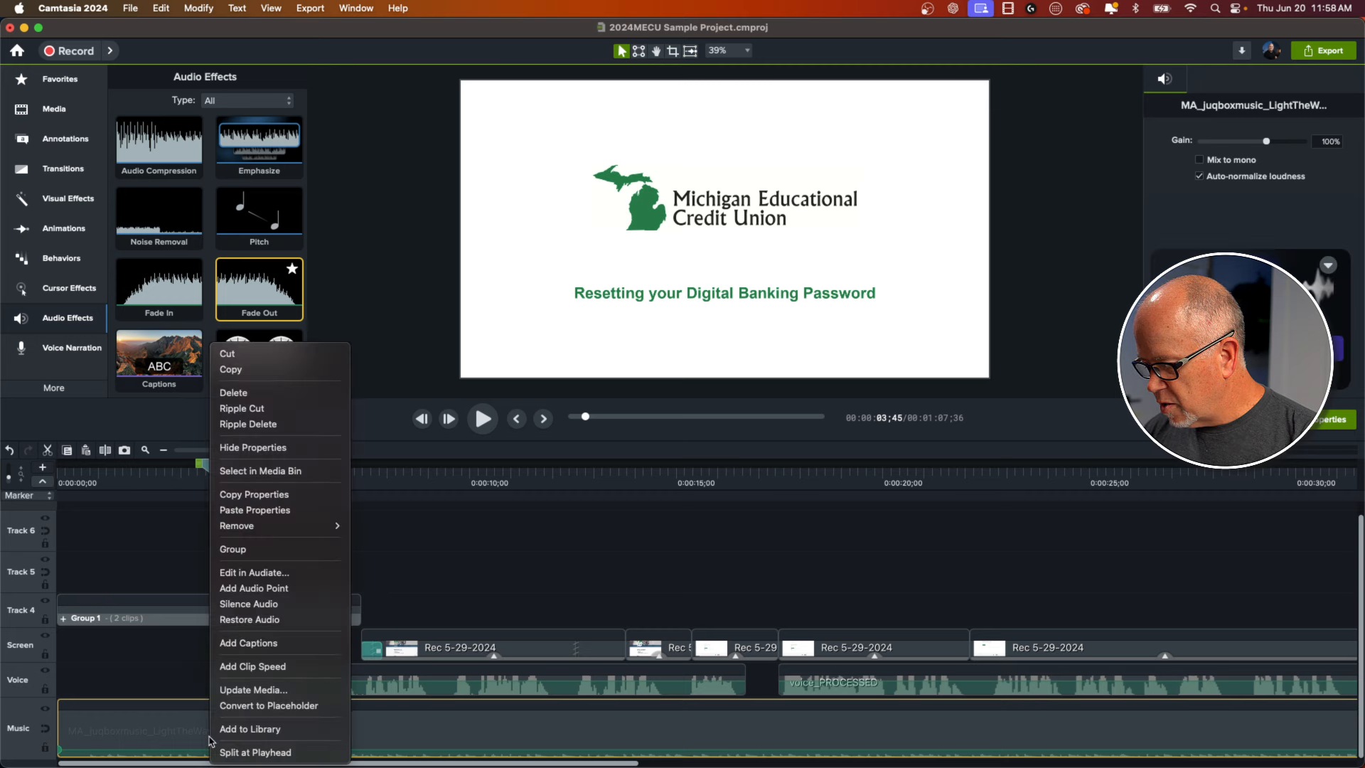
{"action": "left_click", "coordinate": [254, 588]}
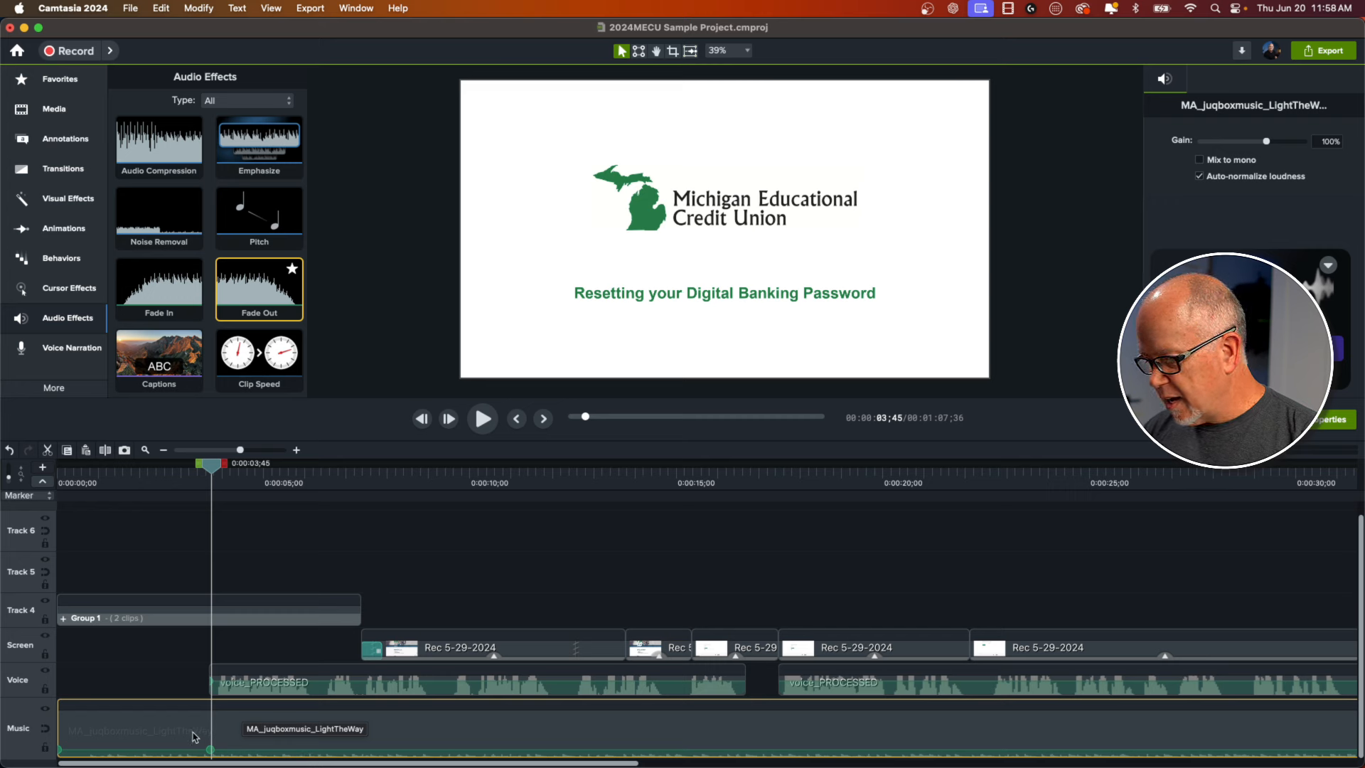
{"action": "right_click", "coordinate": [192, 732]}
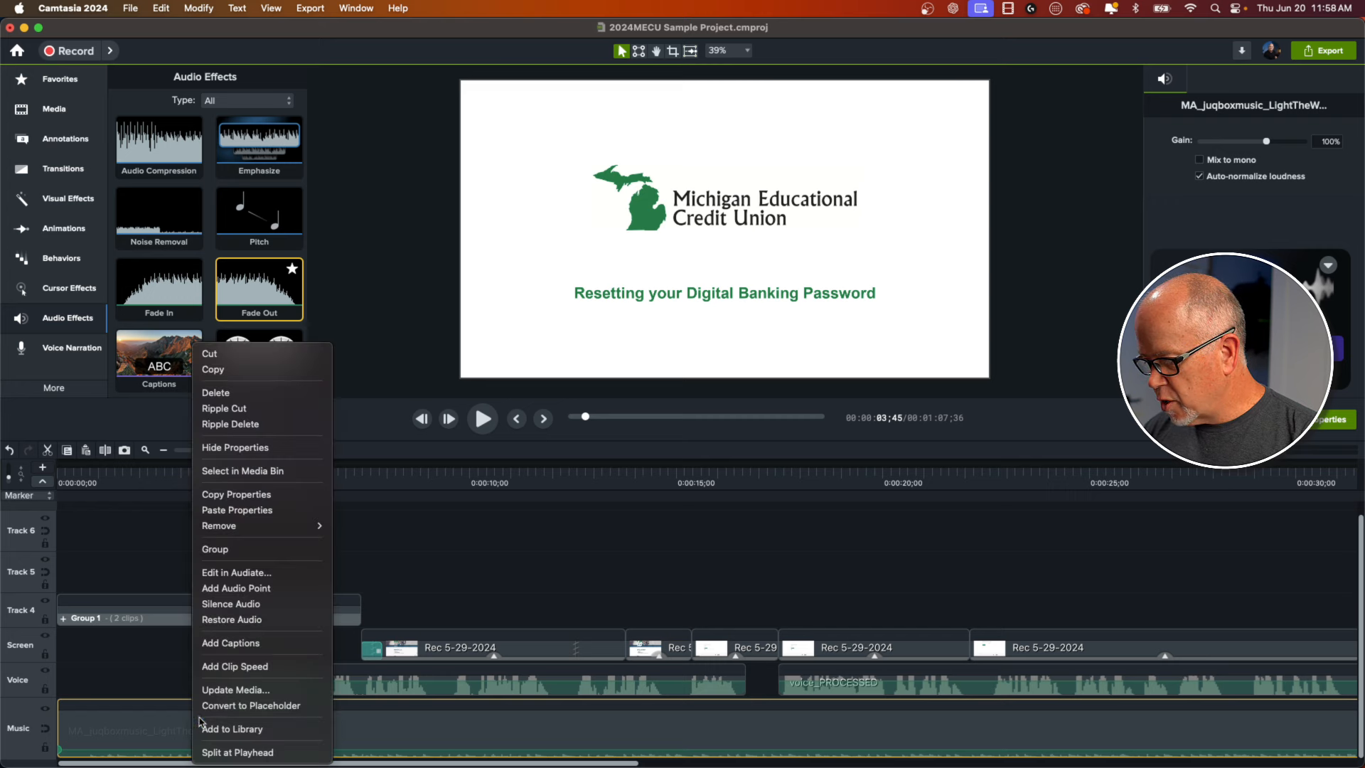
{"action": "left_click", "coordinate": [229, 589]}
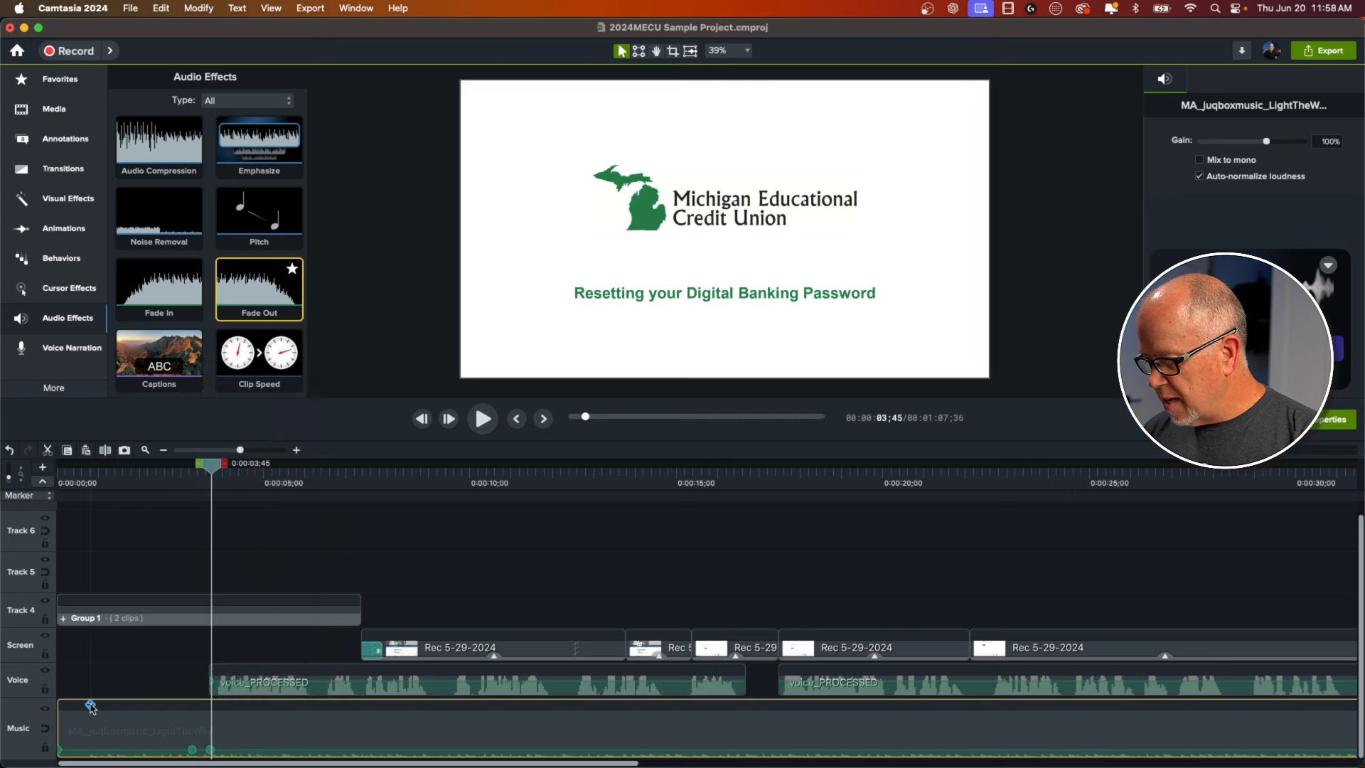
{"action": "right_click", "coordinate": [72, 748]}
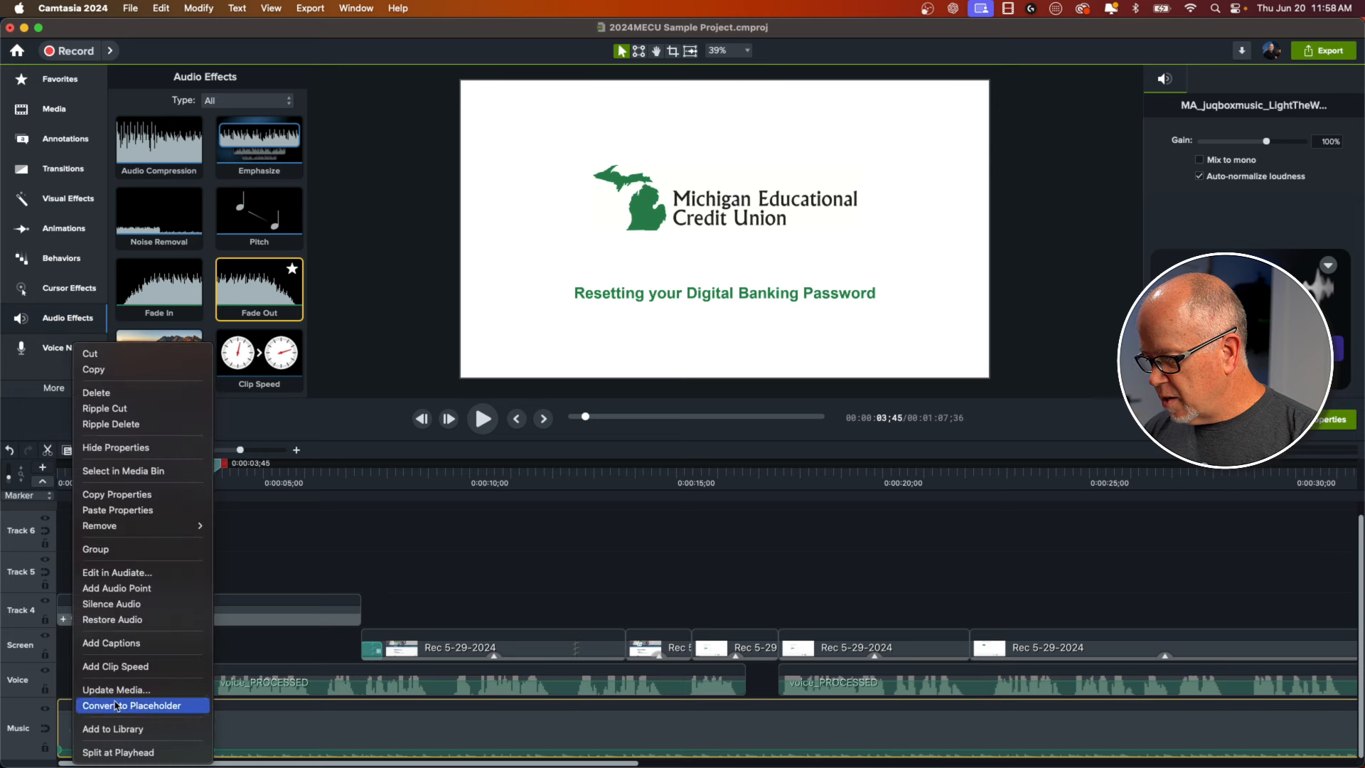
{"action": "left_click", "coordinate": [131, 596]}
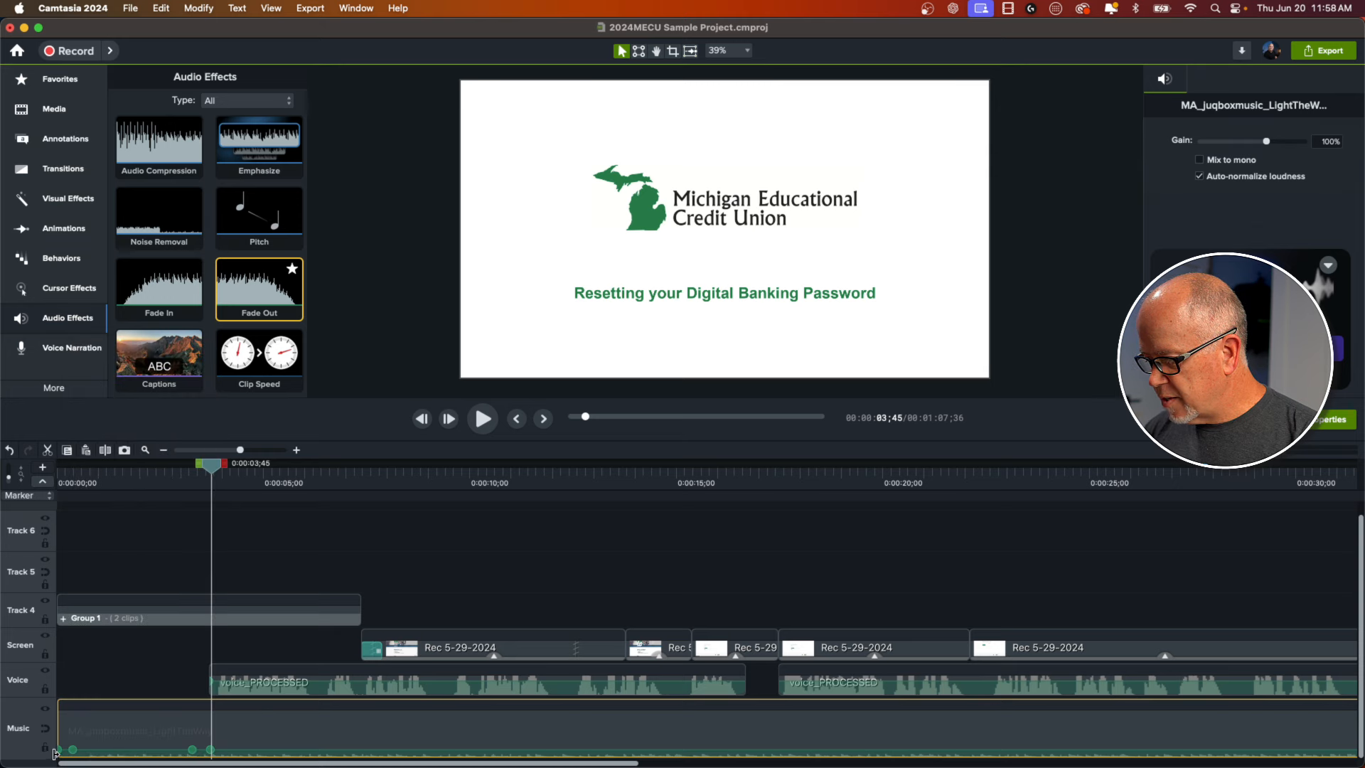
- Lower the first music audio point to silence, raise the volume between the next two points, and play back from the start
{"action": "left_click_drag", "start_coordinate": [61, 753], "coordinate": [59, 758]}
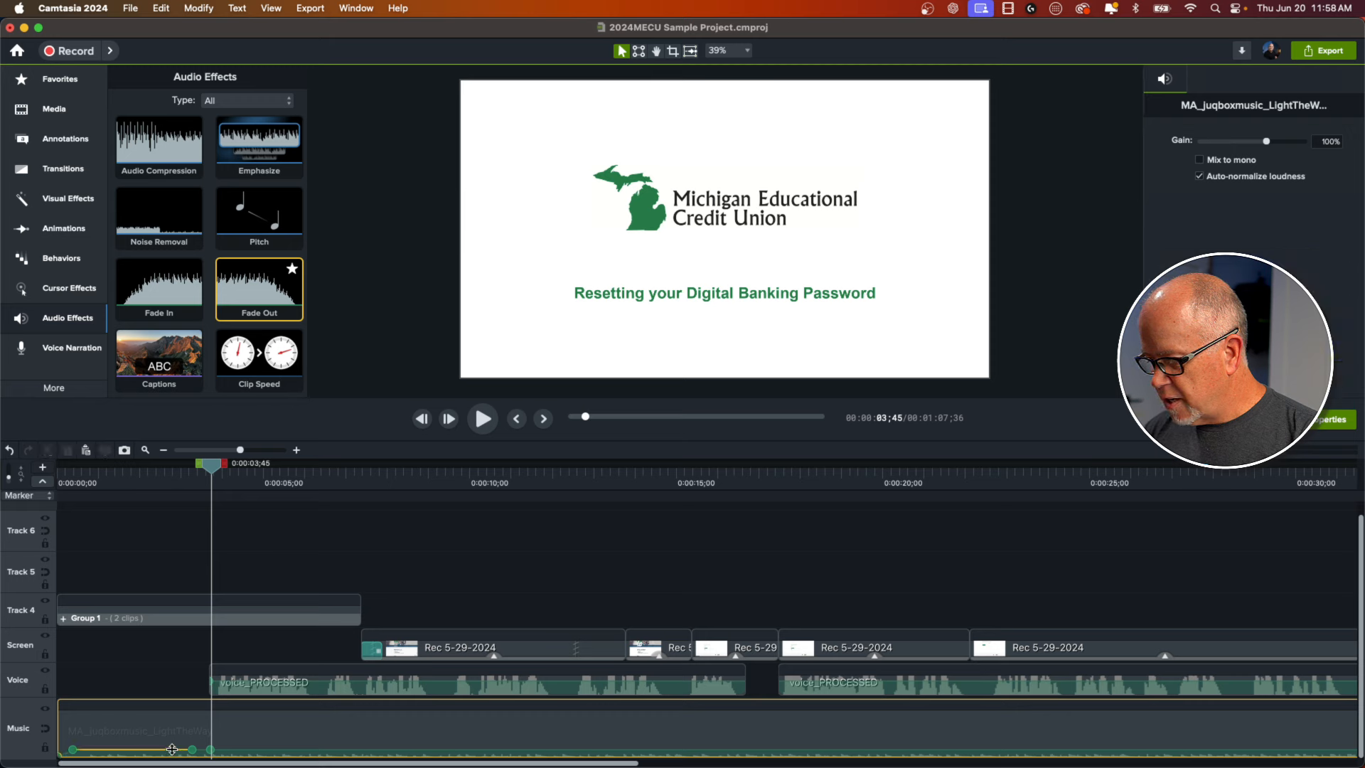
{"action": "left_click_drag", "start_coordinate": [172, 749], "coordinate": [174, 736]}
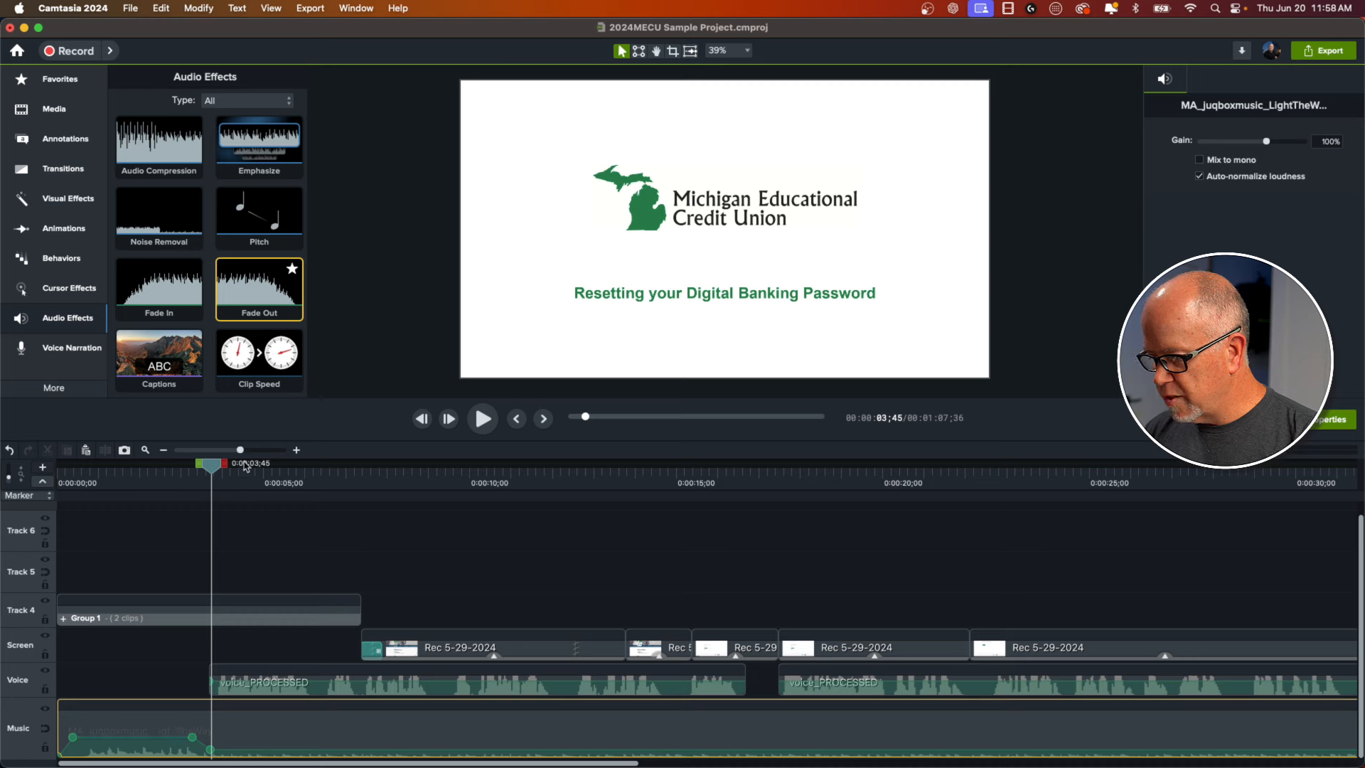
{"action": "left_click_drag", "start_coordinate": [208, 468], "coordinate": [62, 467]}
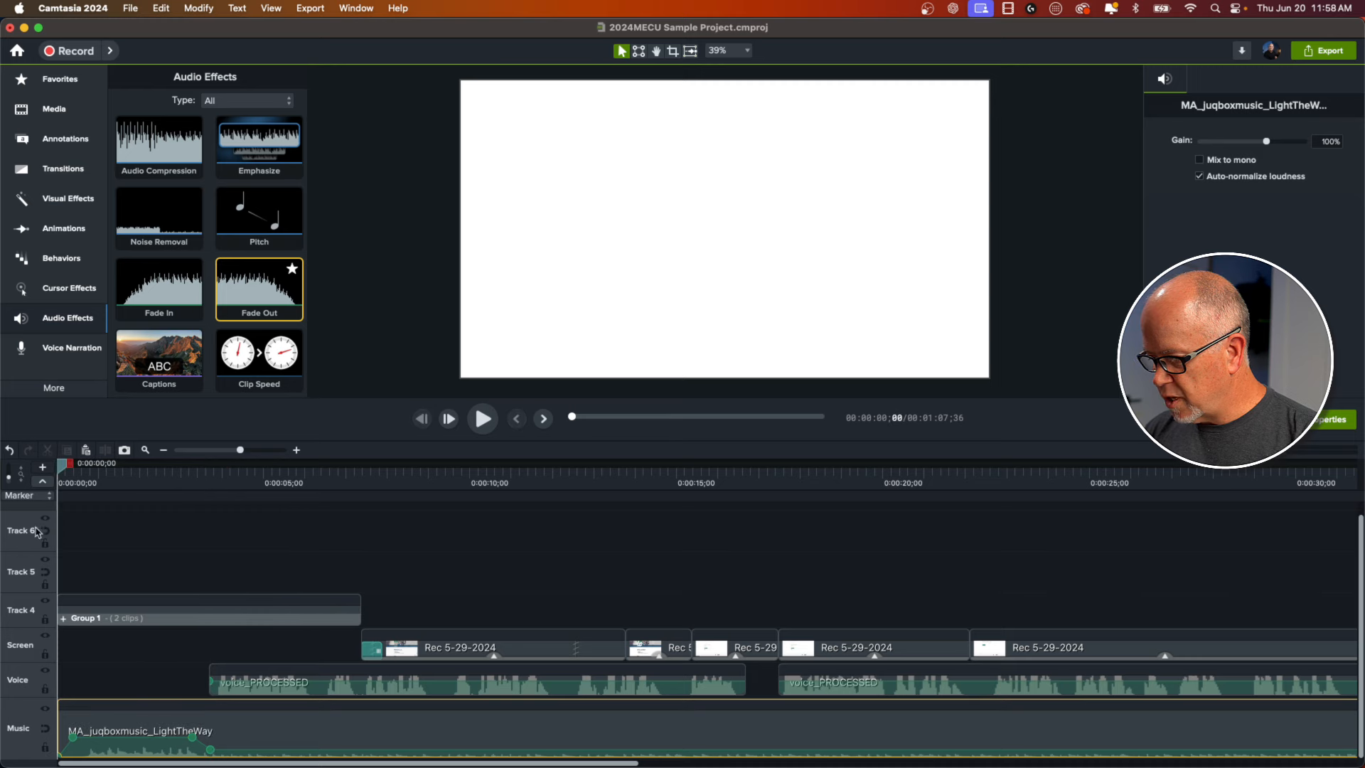
{"action": "left_click", "coordinate": [226, 546]}
{"action": "key", "text": "space"}
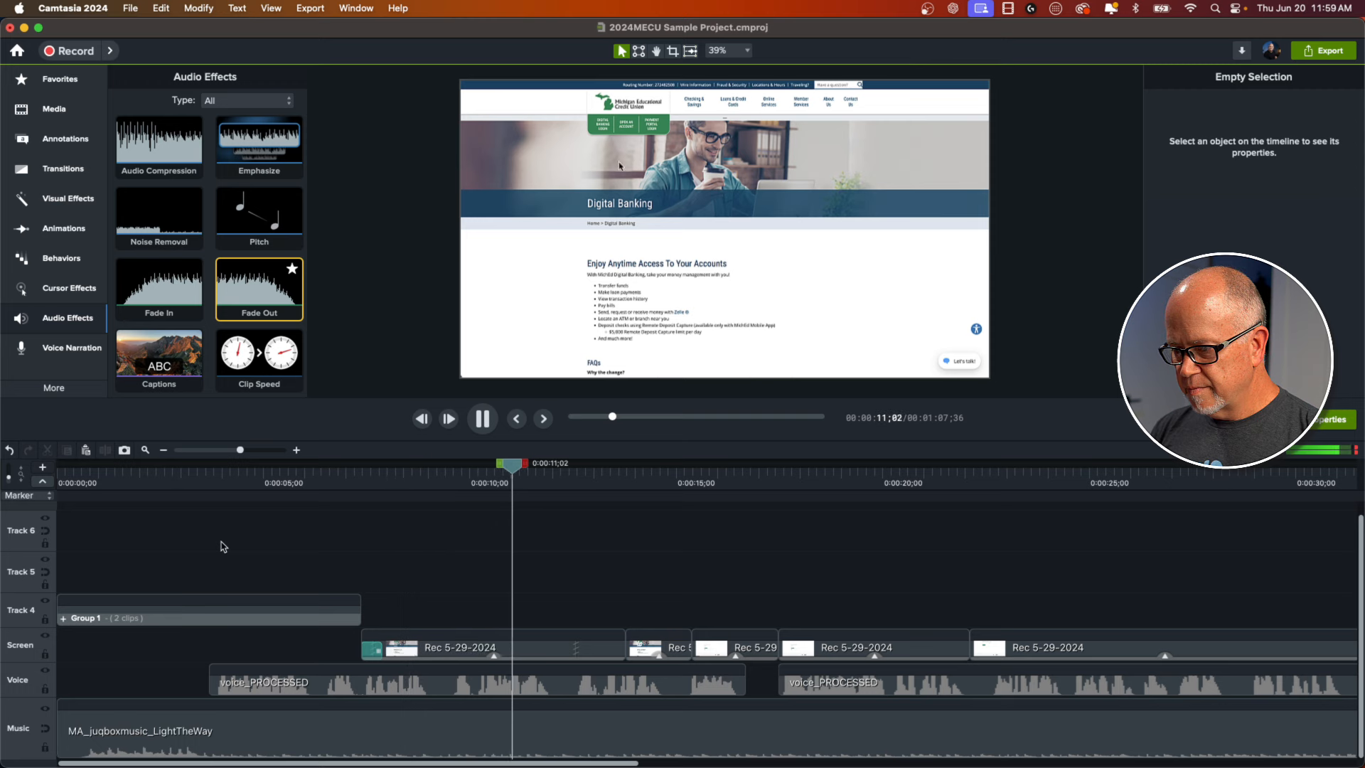
- Stop playback and add a Custom animation to the first Screen clip at about 0:00:08;40
{"action": "key", "text": "space"}
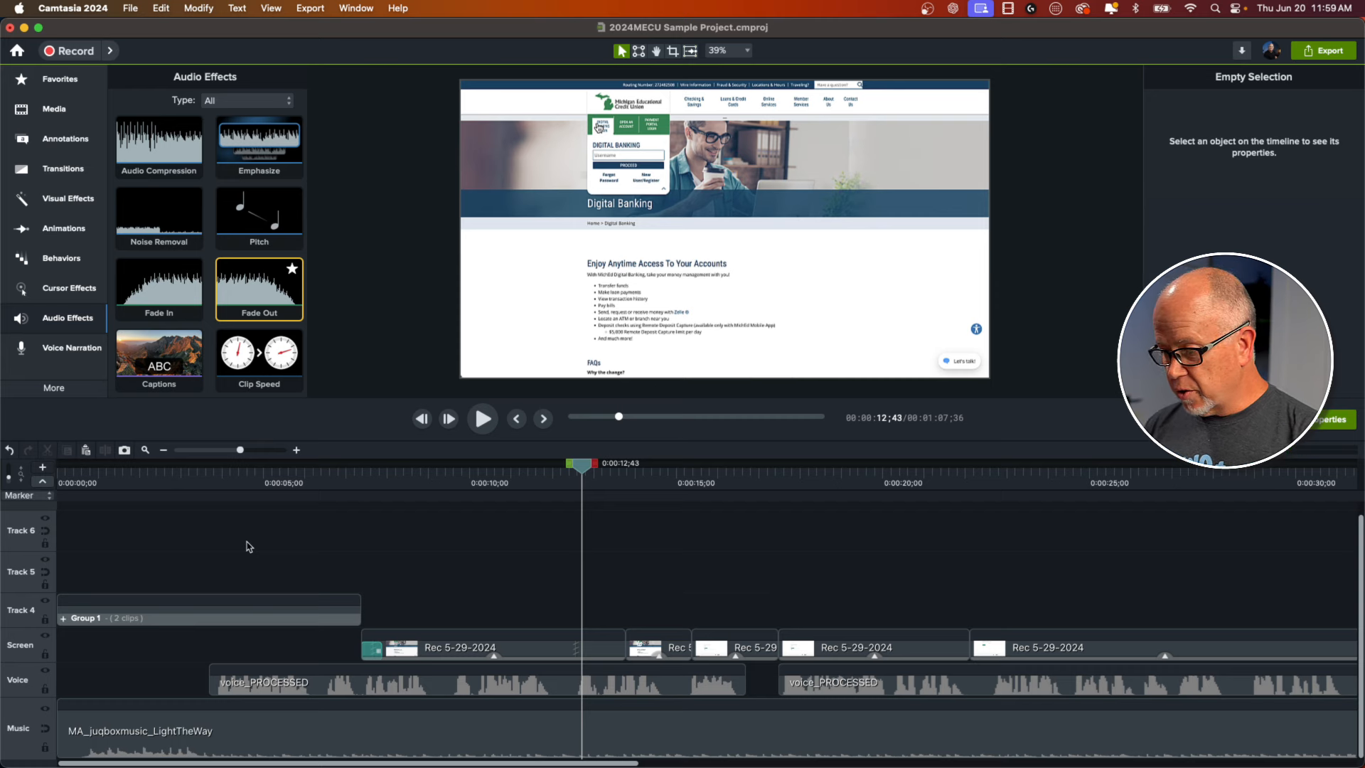
{"action": "left_click_drag", "start_coordinate": [241, 450], "coordinate": [227, 451]}
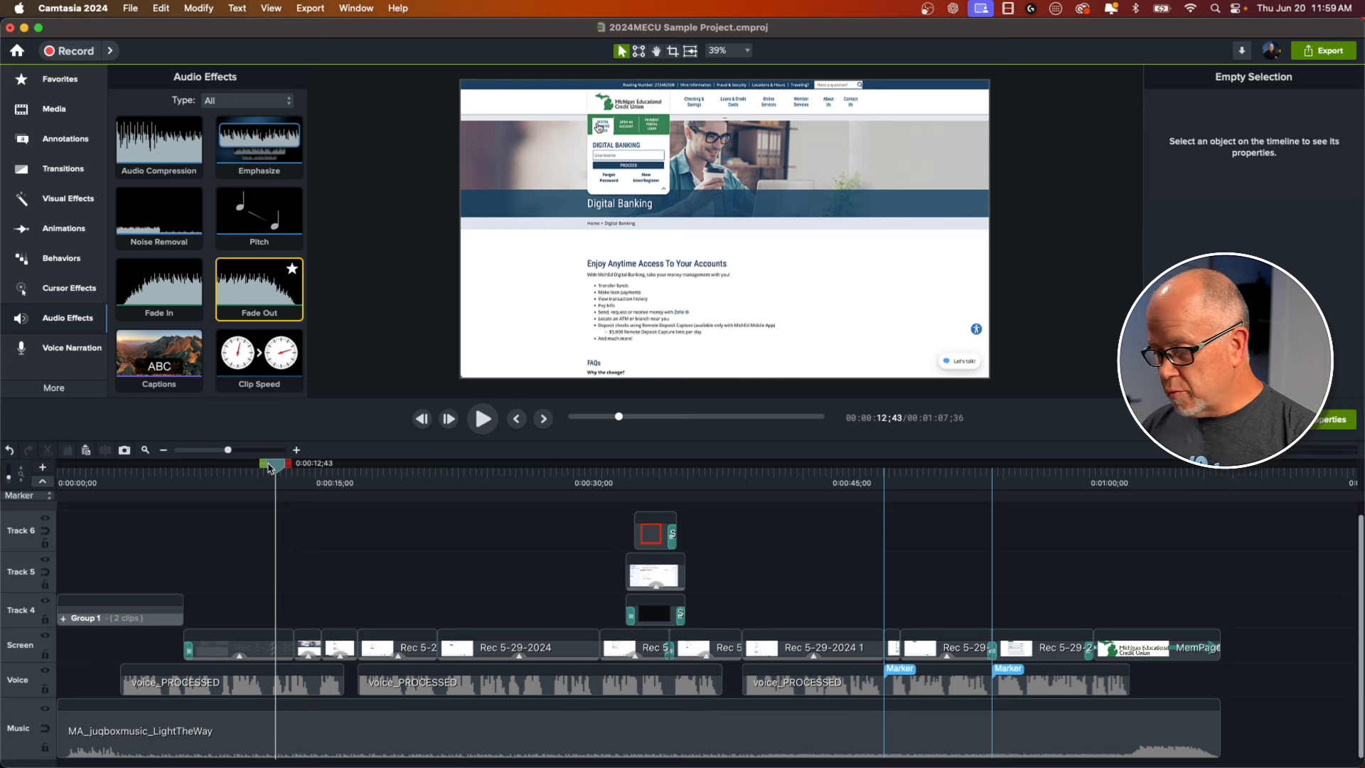
{"action": "left_click", "coordinate": [206, 476]}
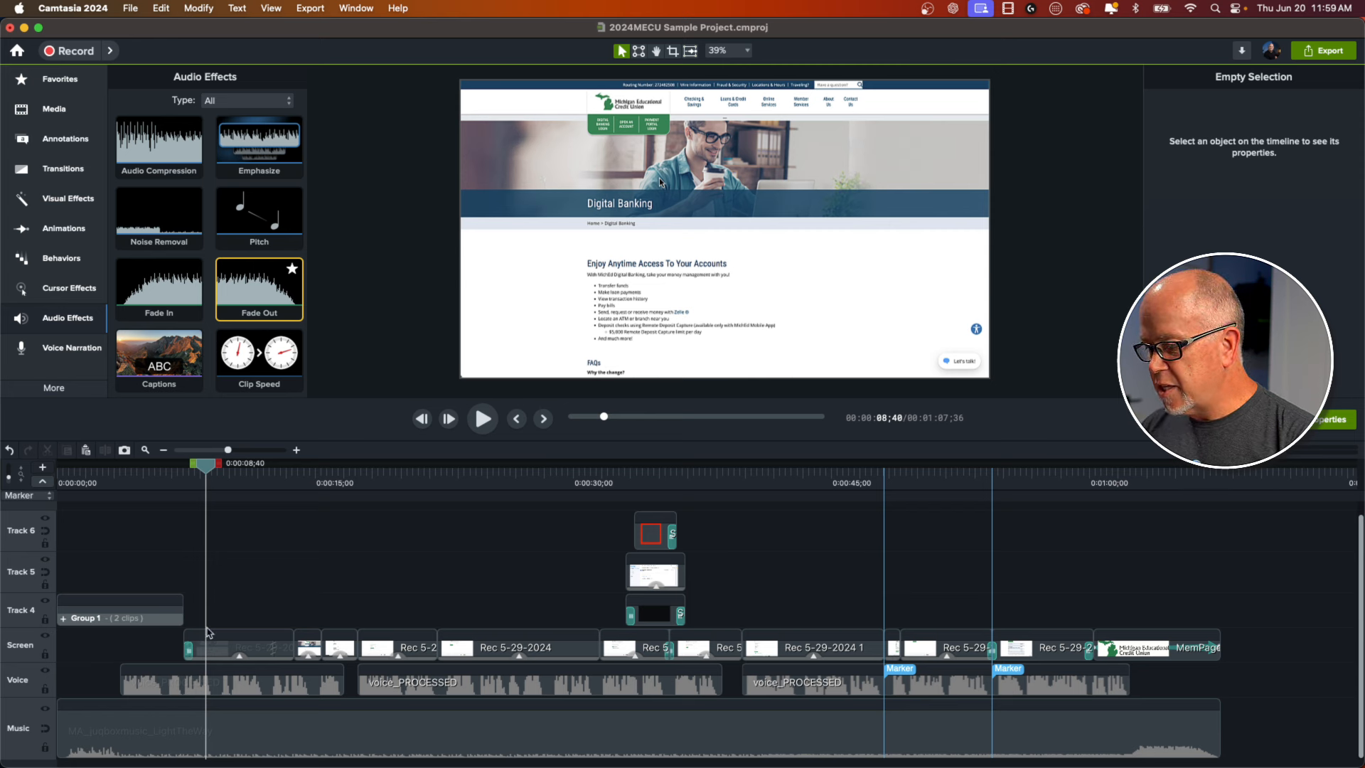
{"action": "left_click", "coordinate": [61, 231]}
{"action": "left_click_drag", "start_coordinate": [154, 133], "coordinate": [256, 583]}
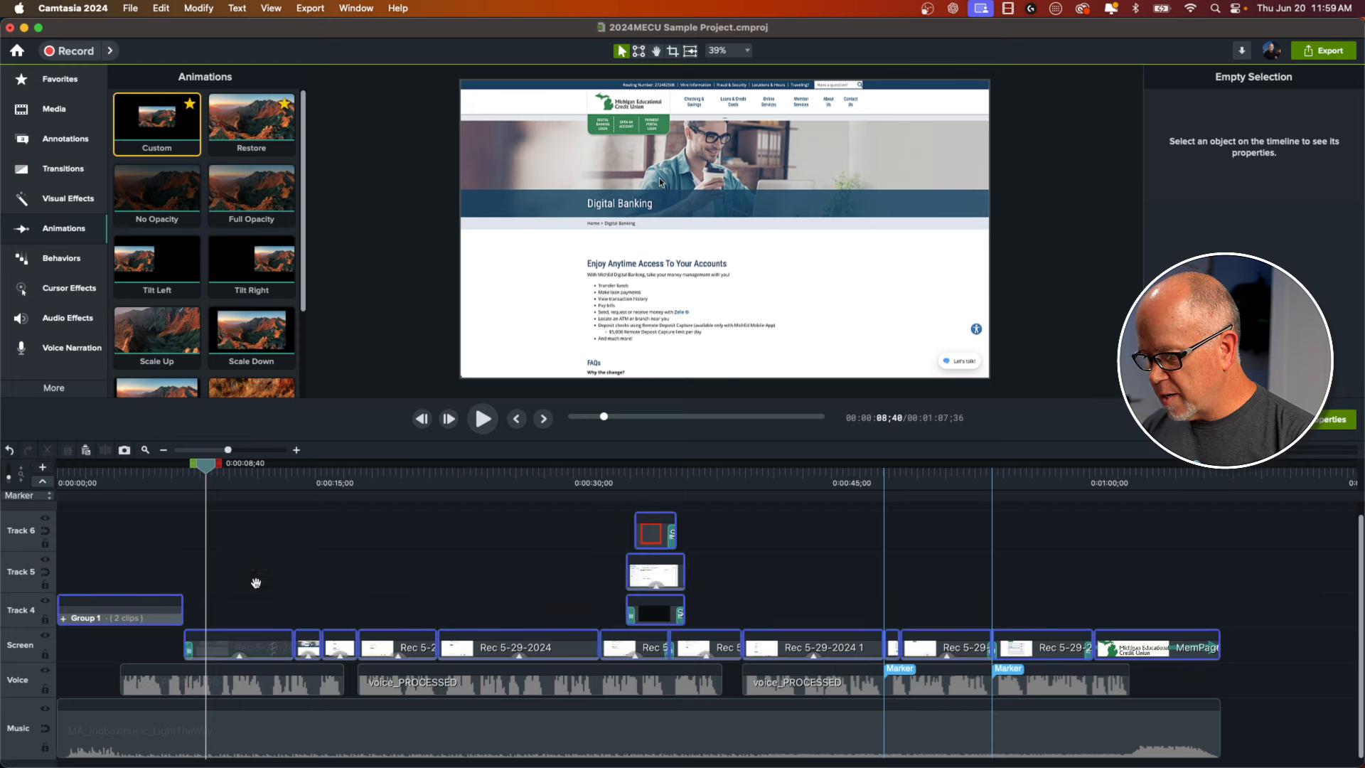
{"action": "left_click_drag", "start_coordinate": [215, 655], "coordinate": [214, 653]}
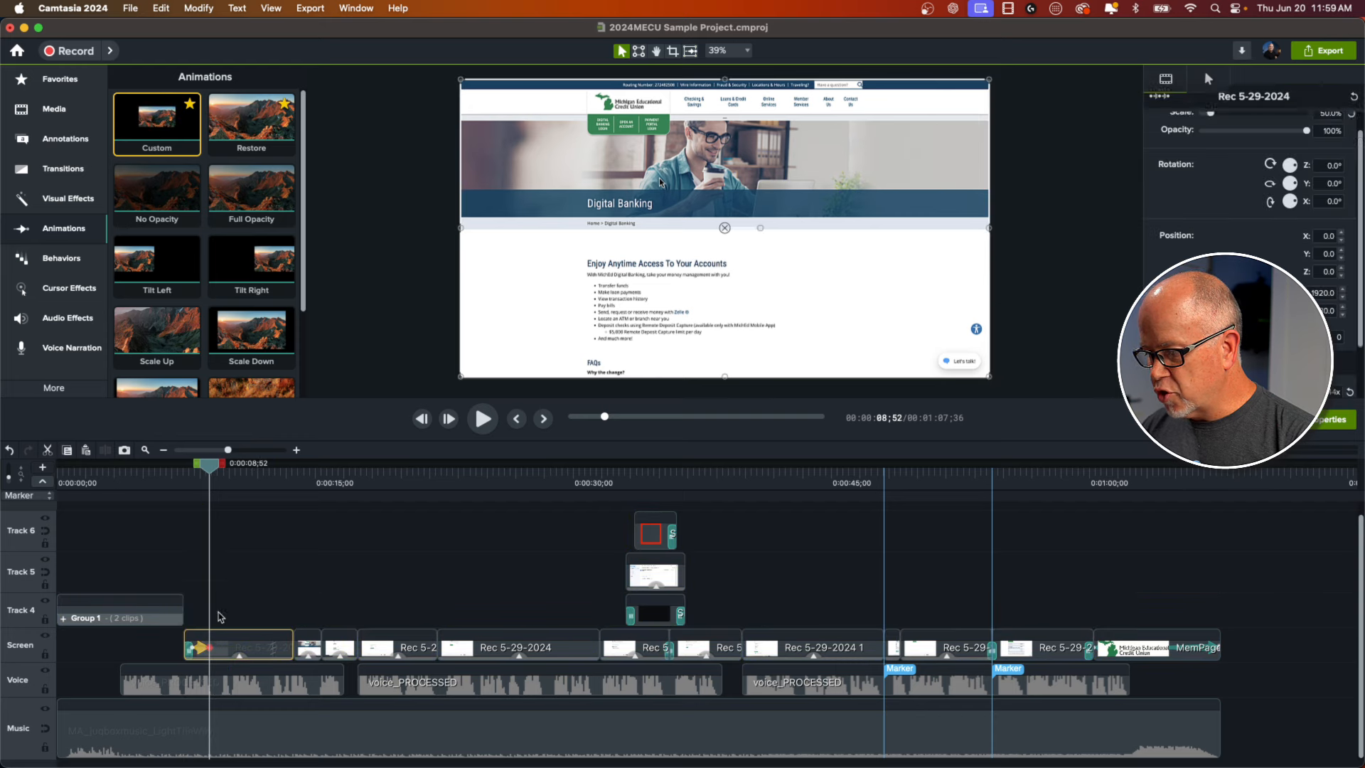
- Play back from 0:00:07;16 and shift the Custom animation so that it ends at 0:00:10;43
{"action": "left_click_drag", "start_coordinate": [228, 450], "coordinate": [241, 462]}
{"action": "left_click", "coordinate": [139, 483]}
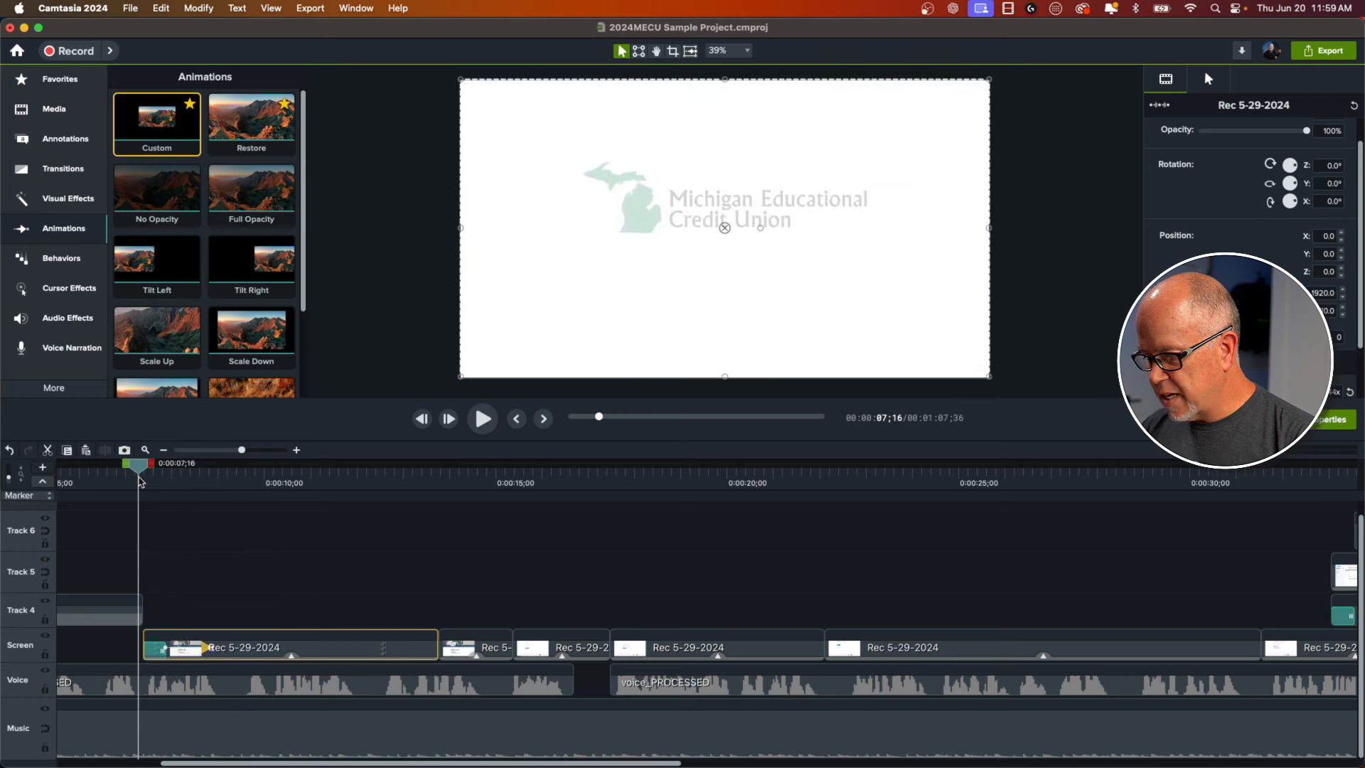
{"action": "key", "text": "space"}
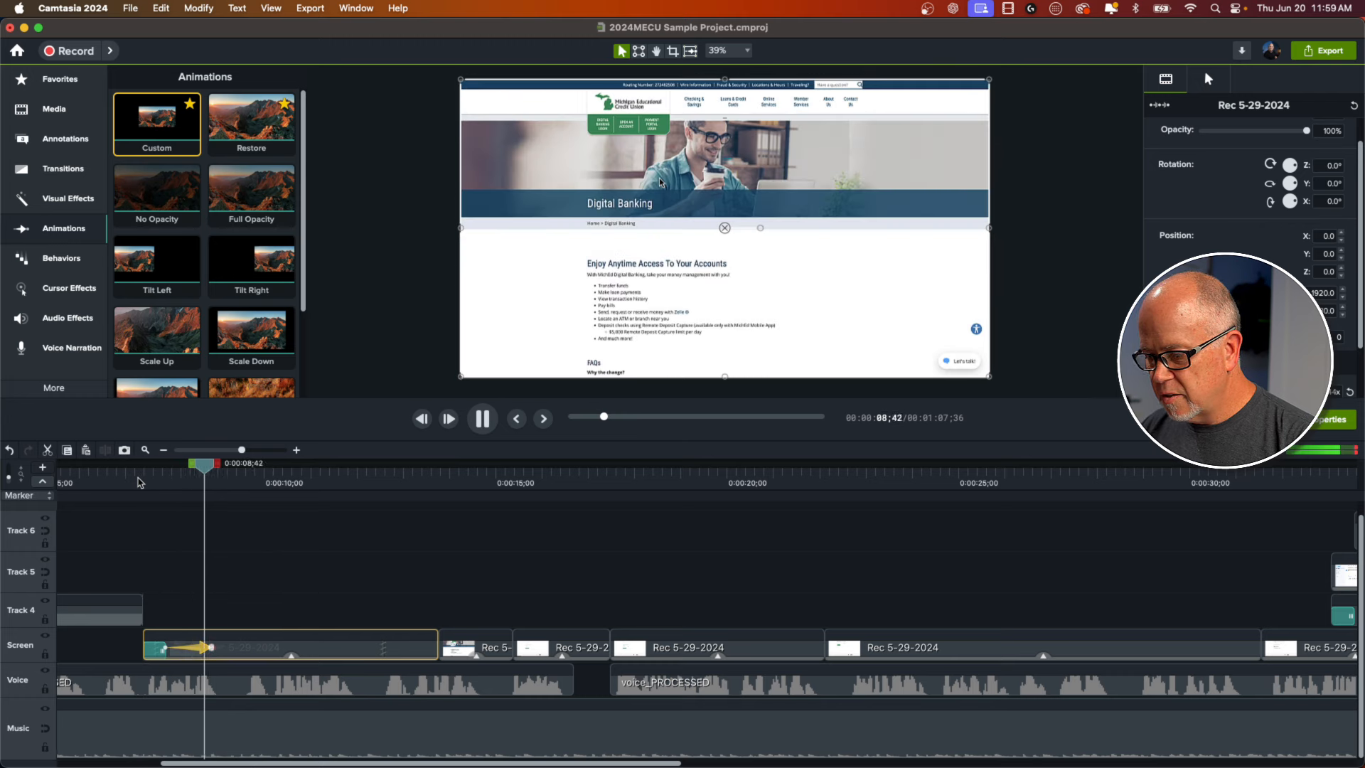
{"action": "key", "text": "space"}
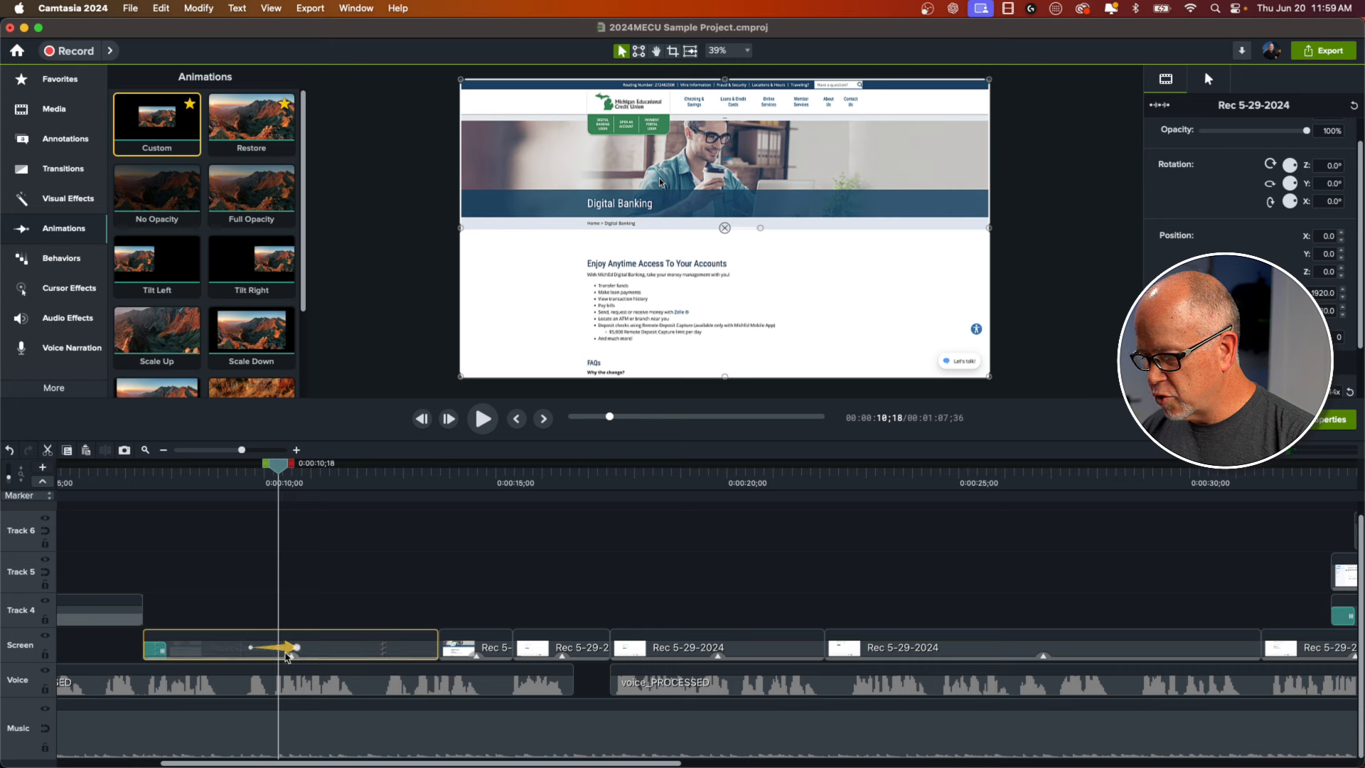
{"action": "left_click", "coordinate": [298, 648]}
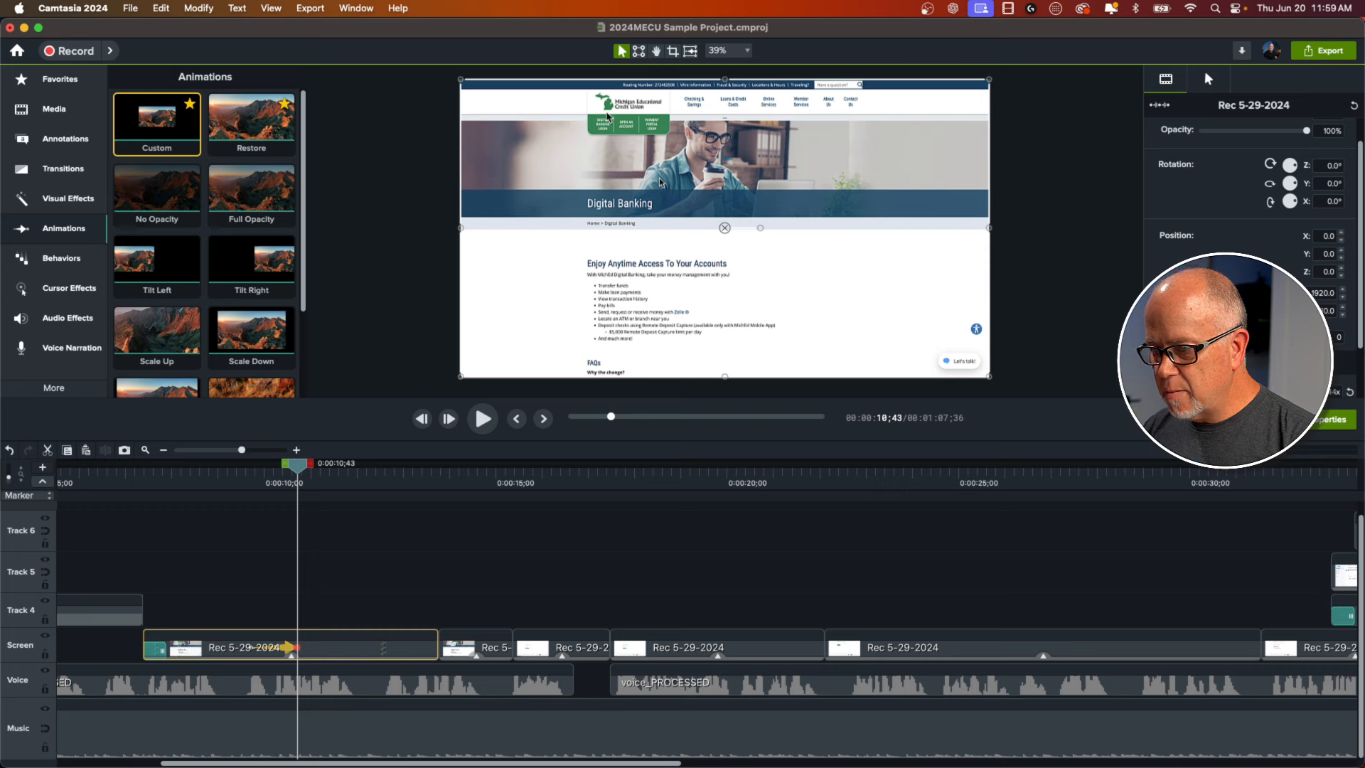
- At the animation's end, scale the first Screen clip to 100% and reposition it to show the logo and login buttons
{"action": "left_click", "coordinate": [1325, 133]}
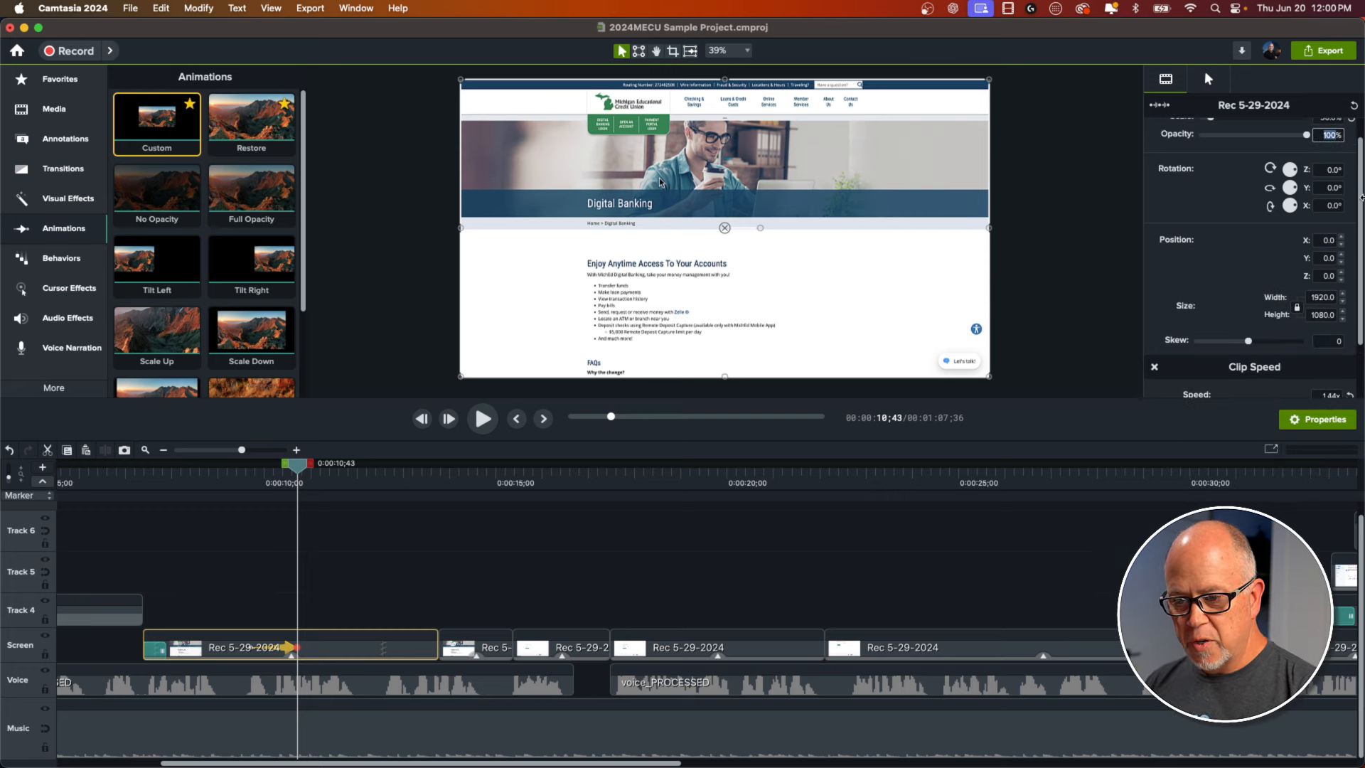
{"action": "scroll", "coordinate": [1288, 204], "scroll_direction": "up", "scroll_amount": 1}
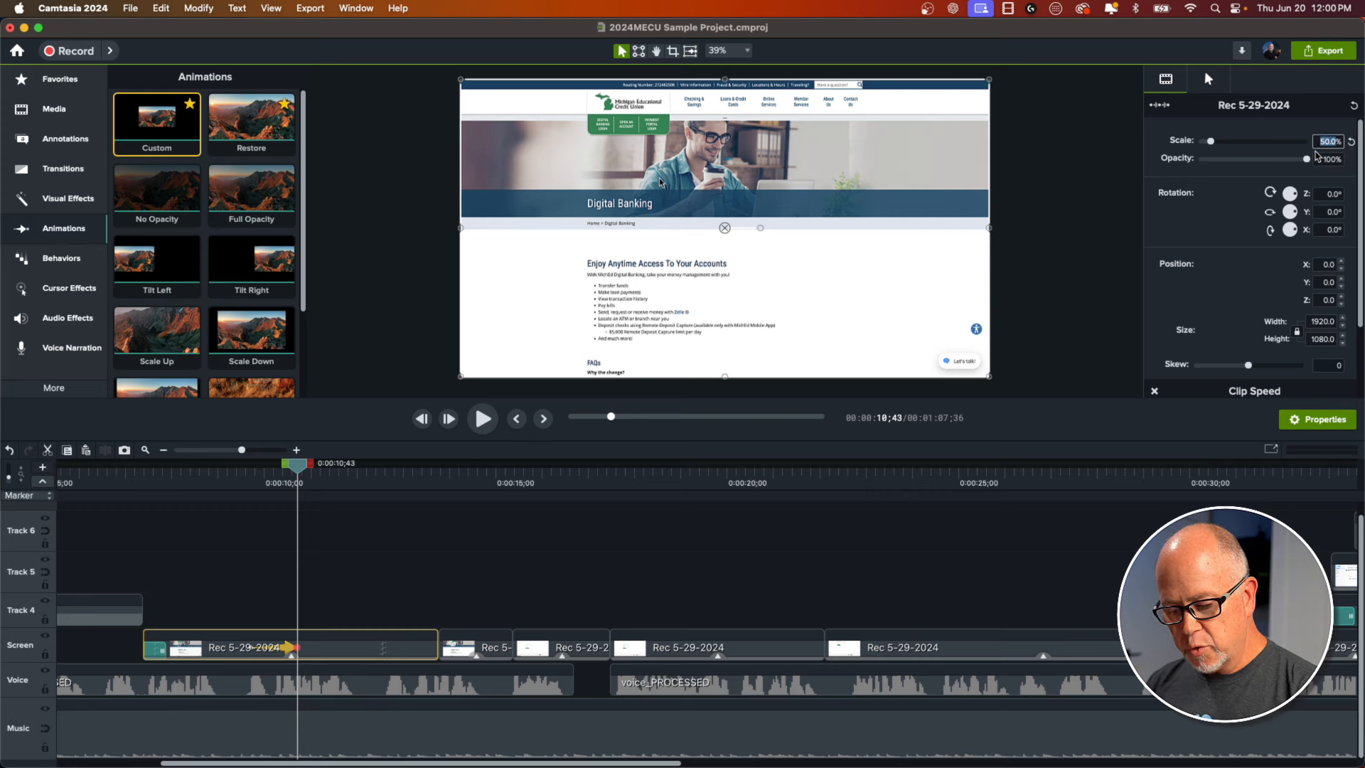
{"action": "key", "text": "Tab"}
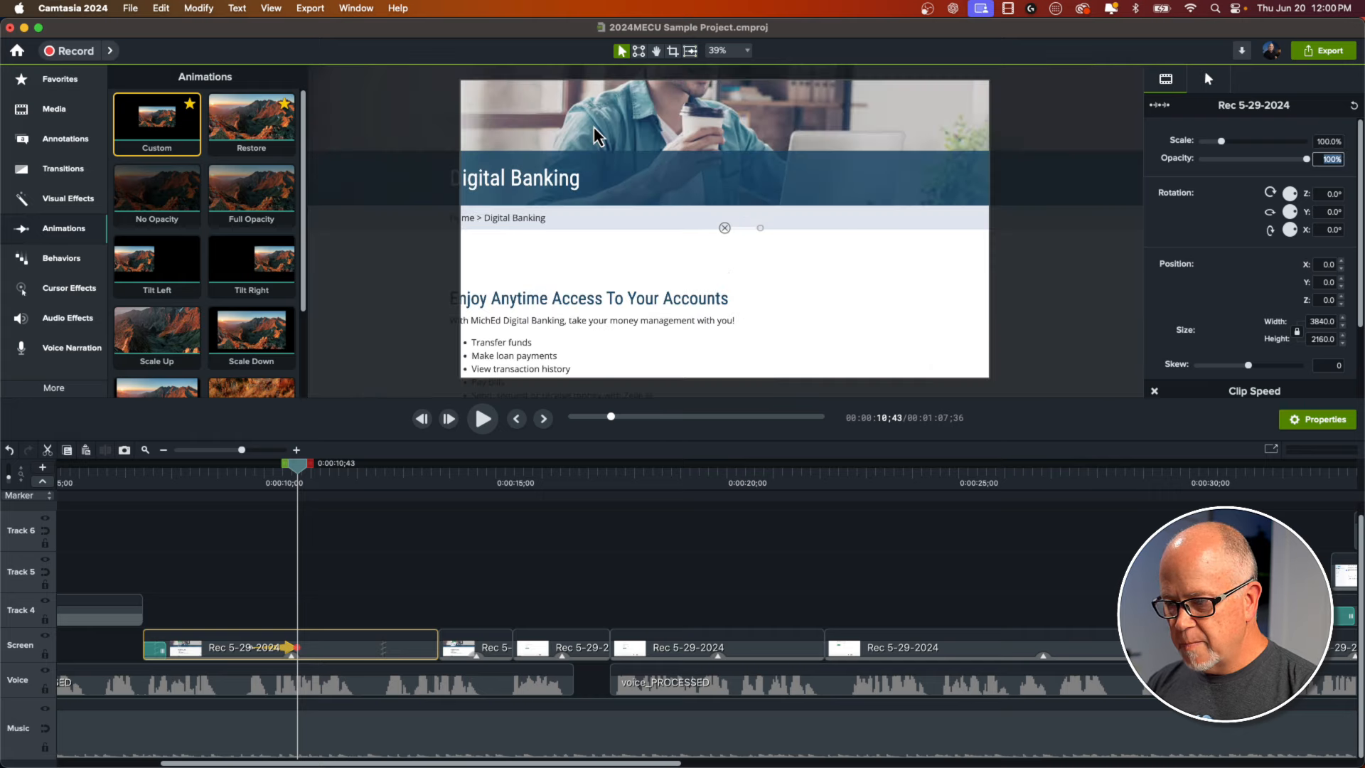
{"action": "left_click_drag", "start_coordinate": [594, 135], "coordinate": [754, 272]}
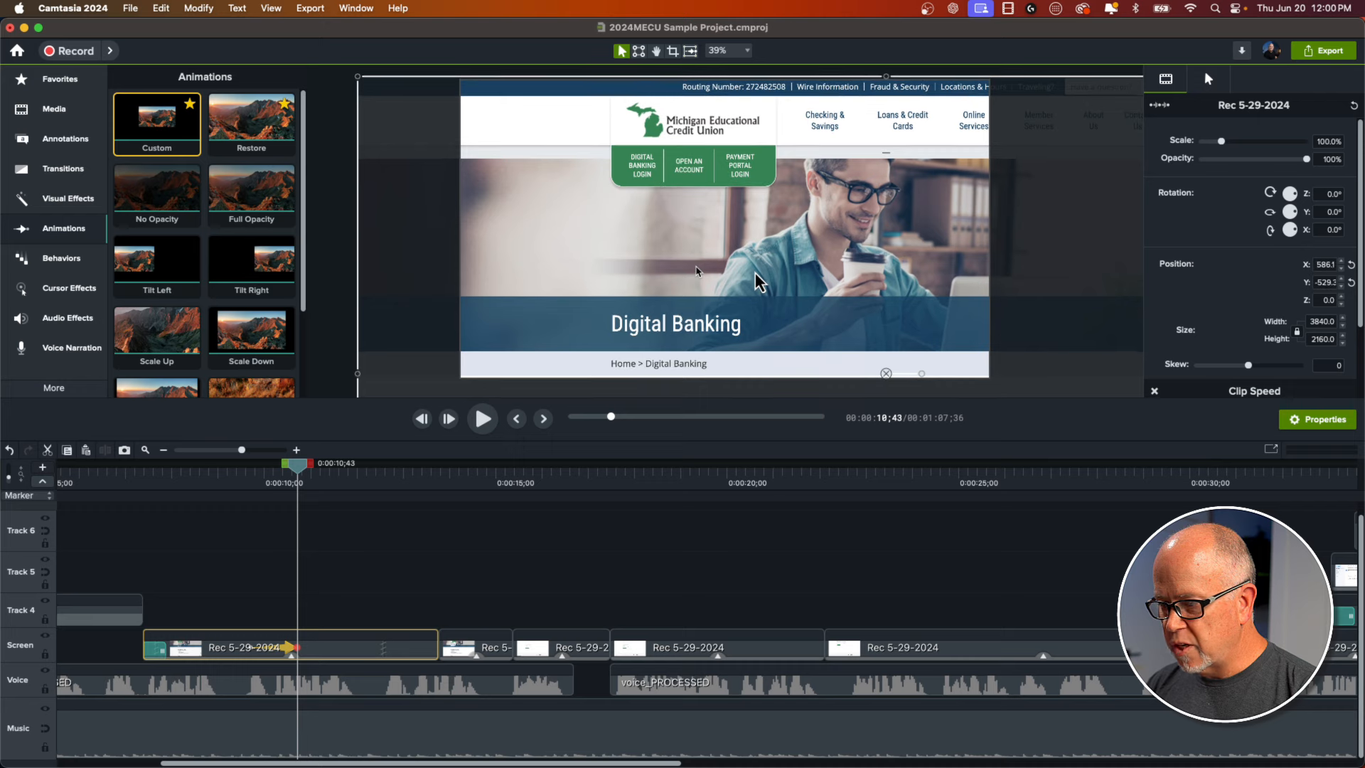
- Enable canvas snapping and align the zoomed clip's upper edge with the canvas, at about X 588.3, Y -540
{"action": "left_click", "coordinate": [270, 9]}
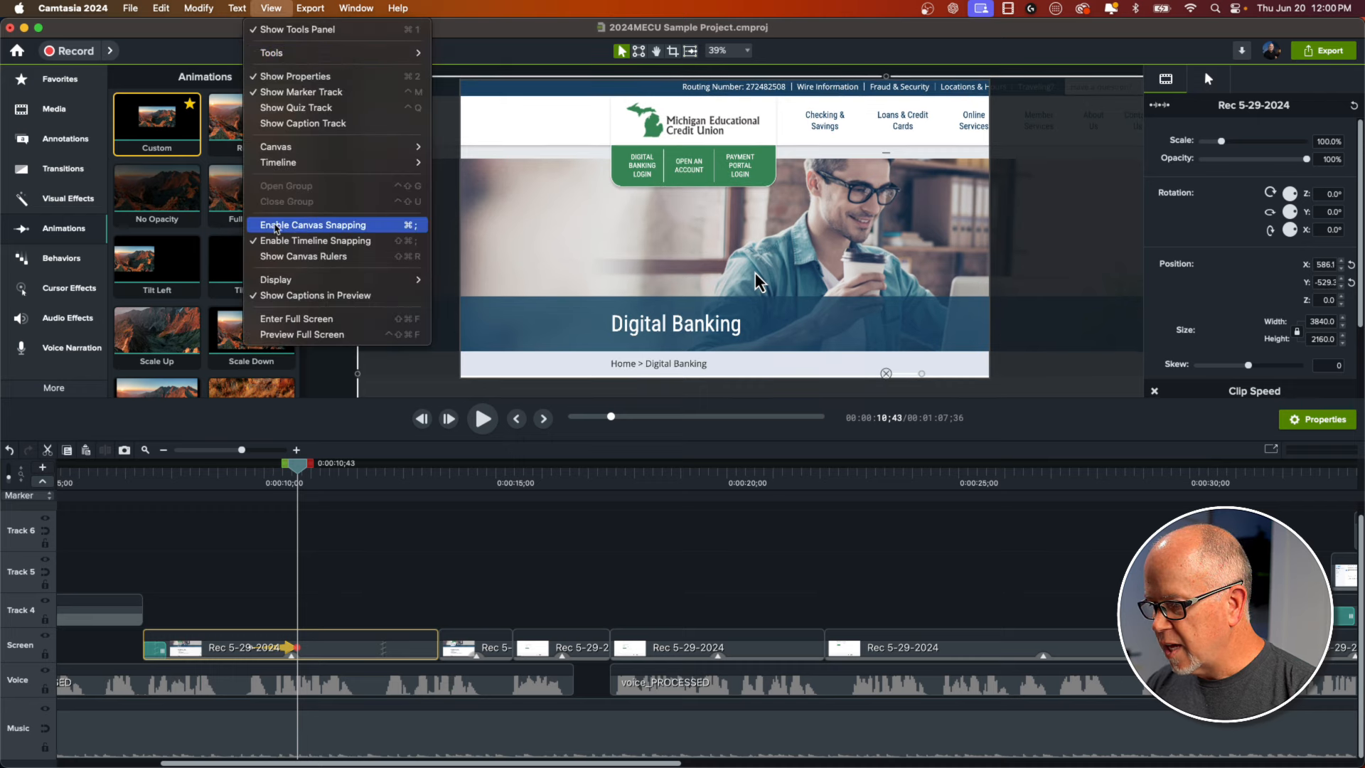
{"action": "left_click", "coordinate": [279, 226]}
{"action": "left_click_drag", "start_coordinate": [518, 201], "coordinate": [527, 228]}
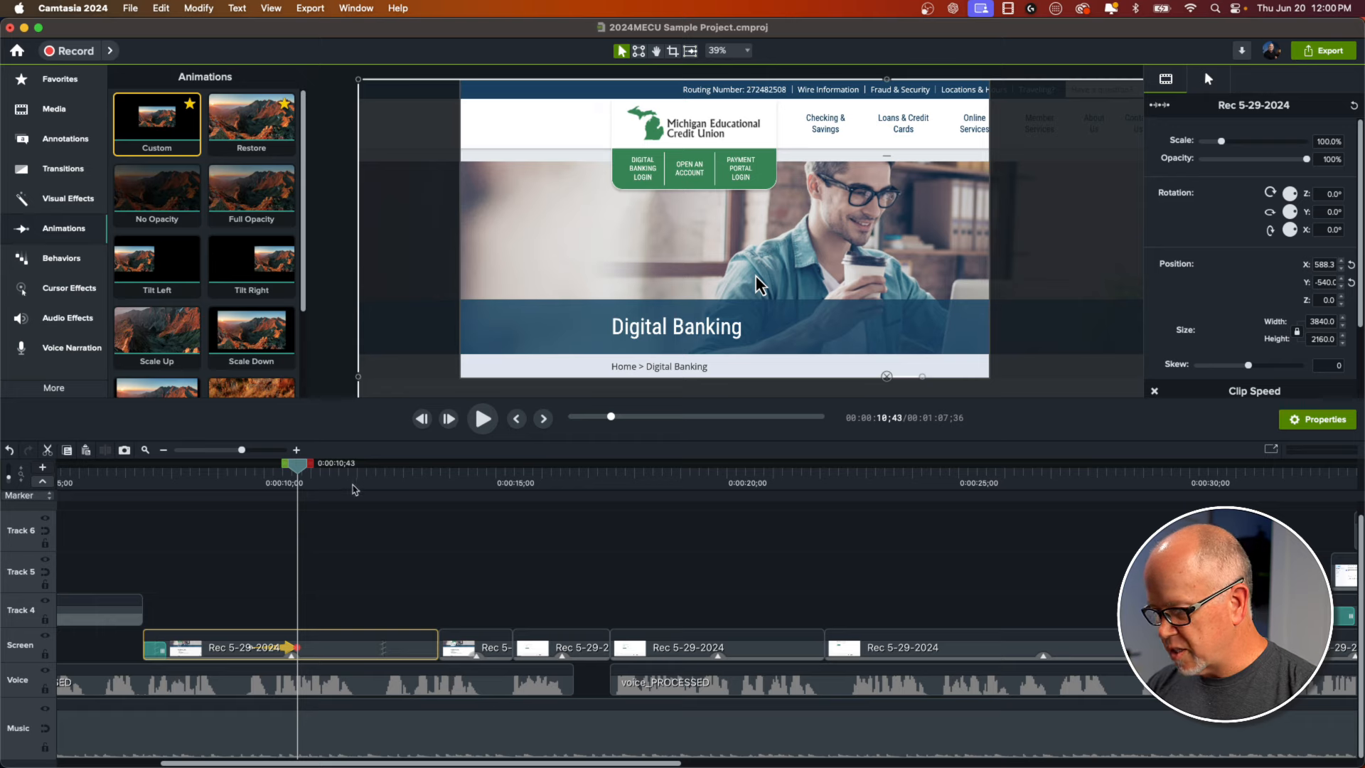
- Play back the zoom-in from 0:00:08;54 until the login box opens
{"action": "left_click", "coordinate": [215, 482]}
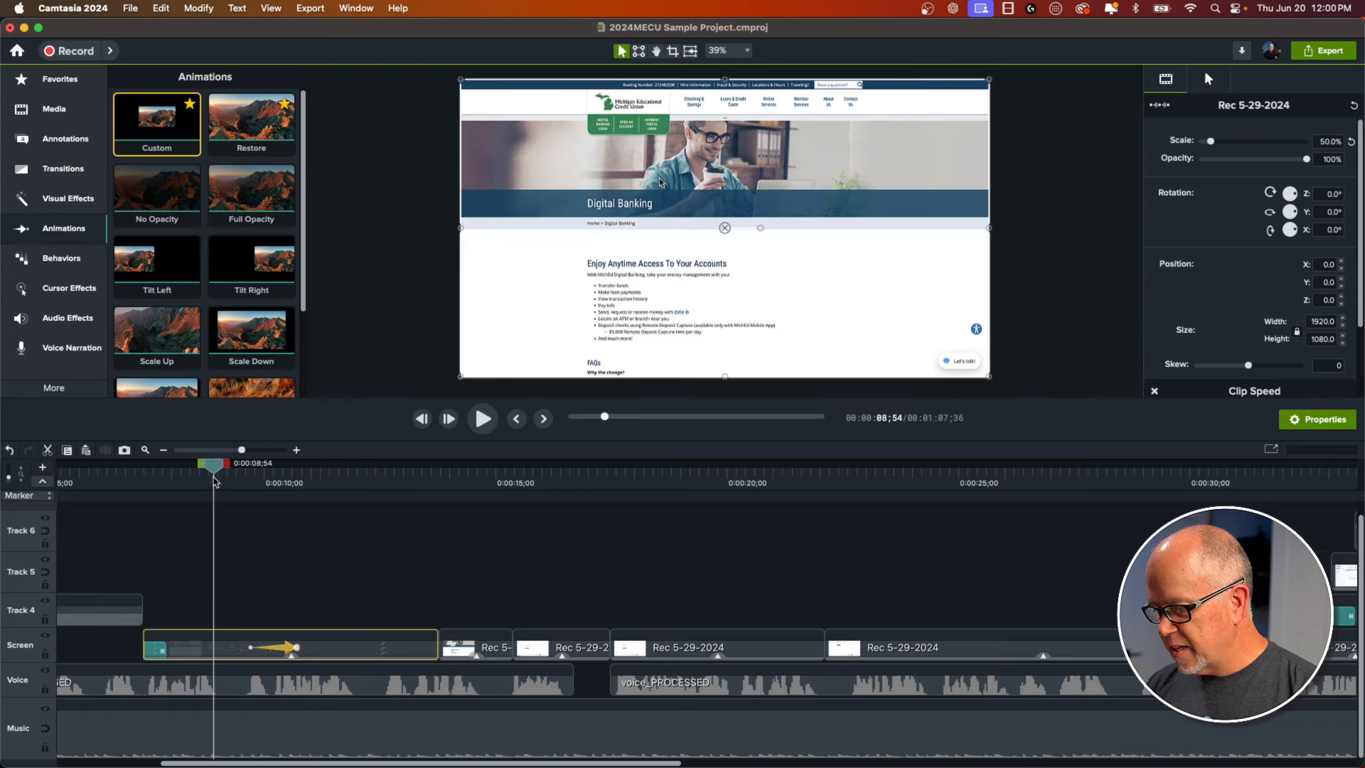
{"action": "key", "text": "space"}
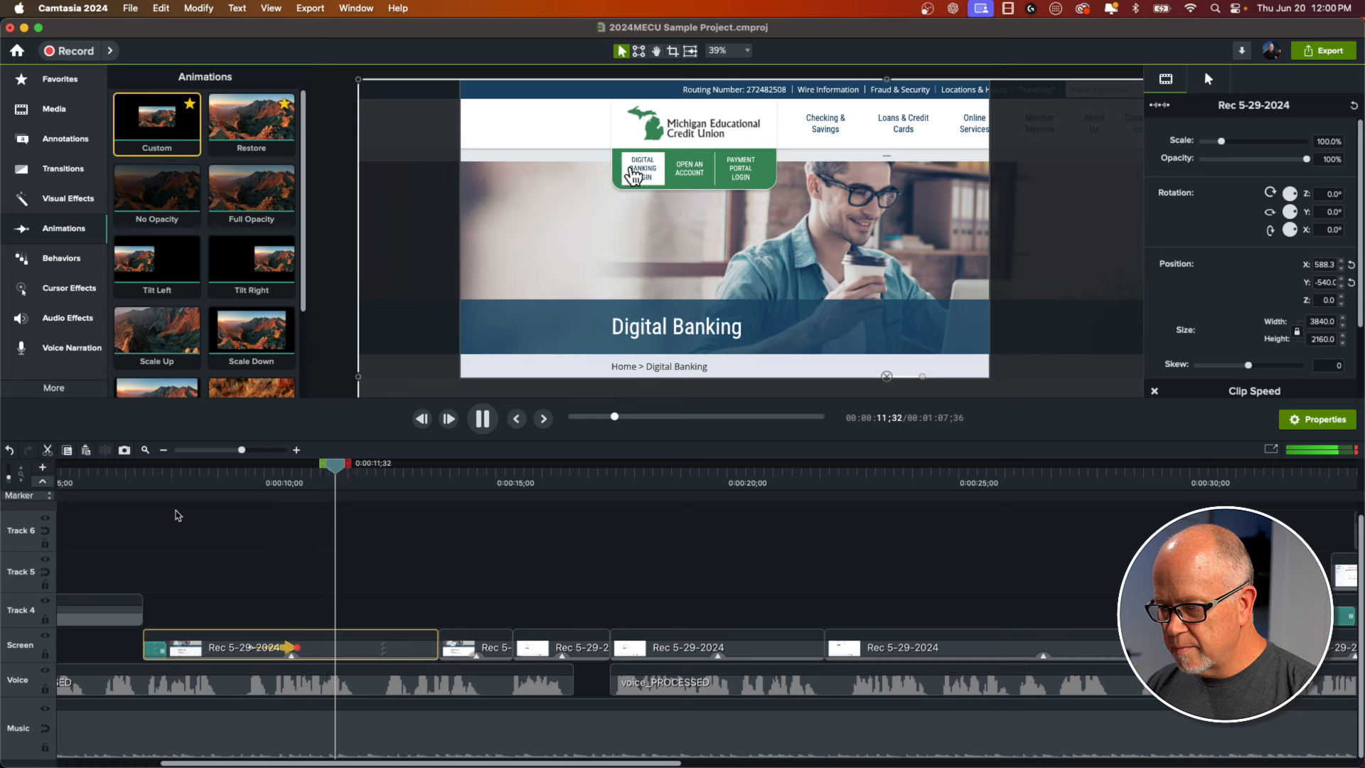
{"action": "key", "text": "space"}
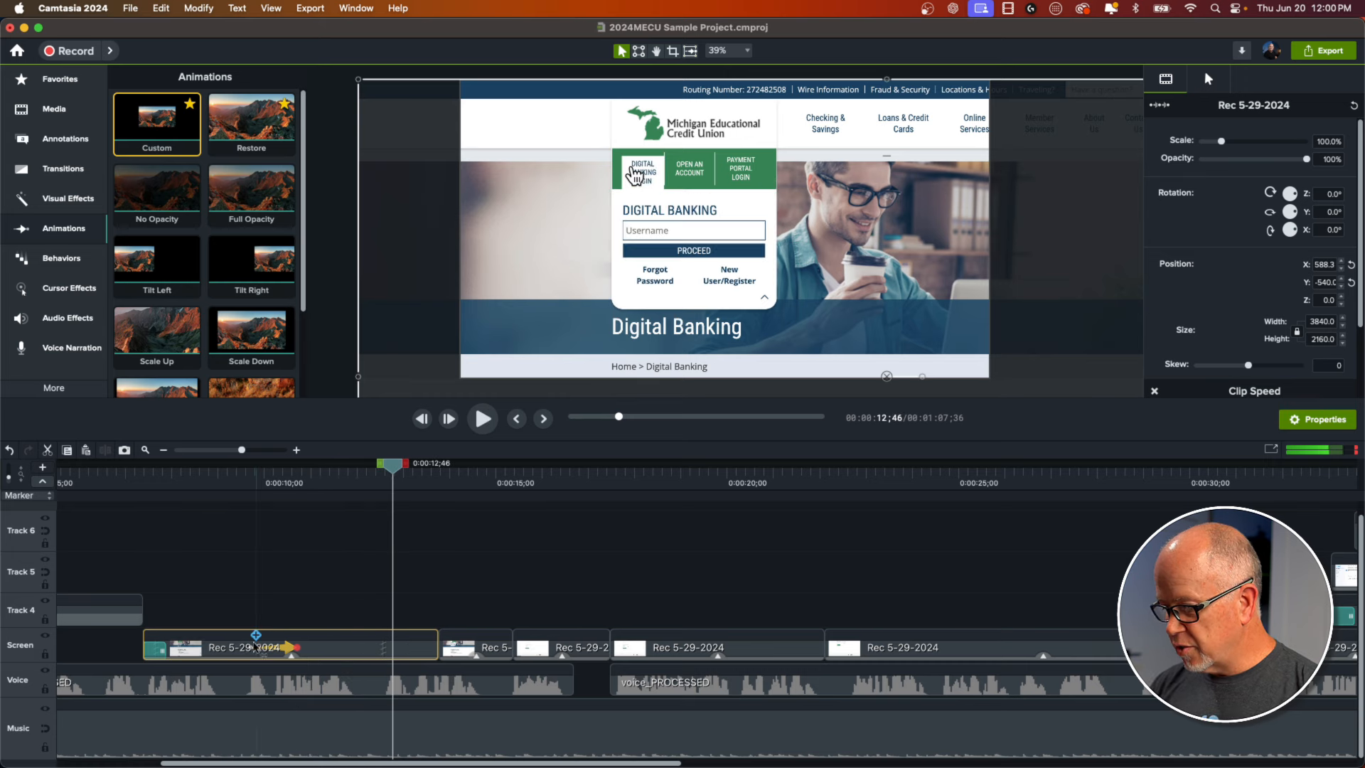
- Set the zoom animation's easing to Auto
{"action": "left_click", "coordinate": [255, 482]}
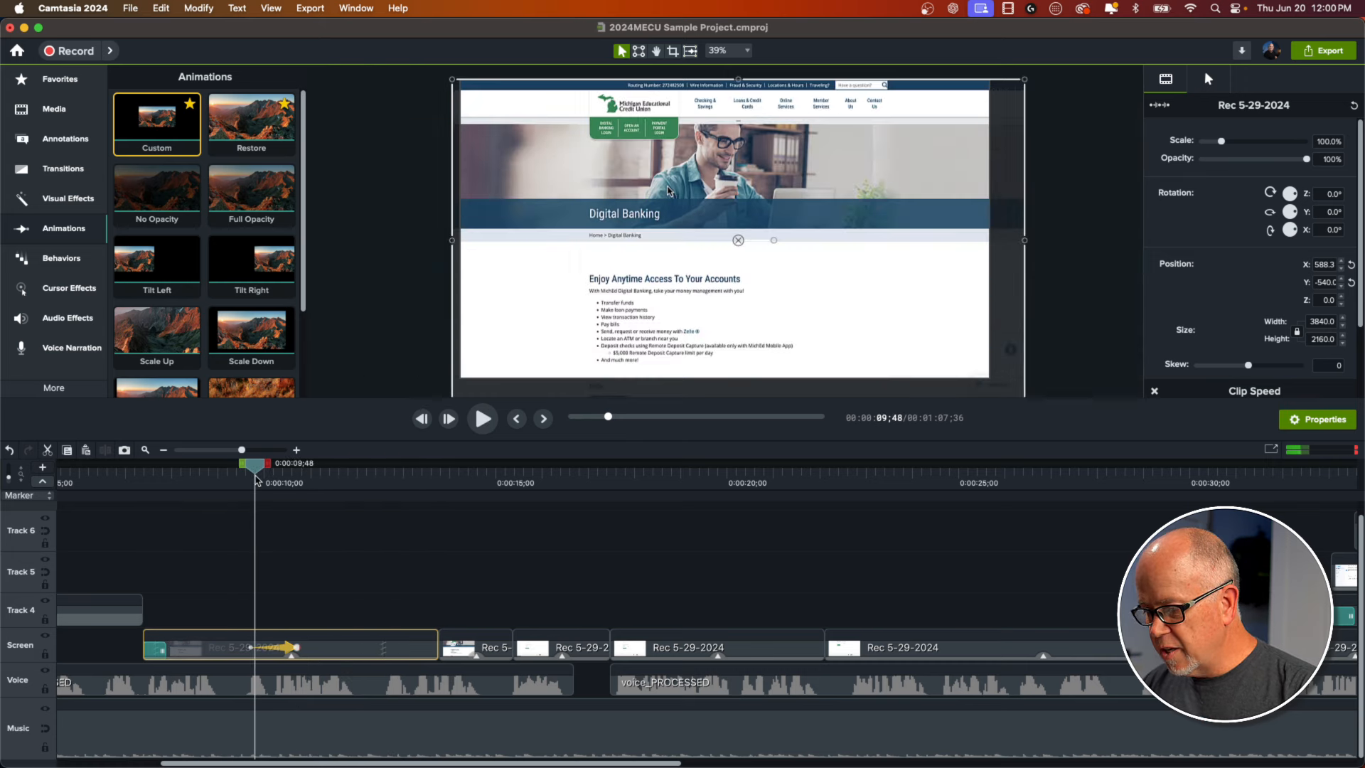
{"action": "right_click", "coordinate": [284, 652]}
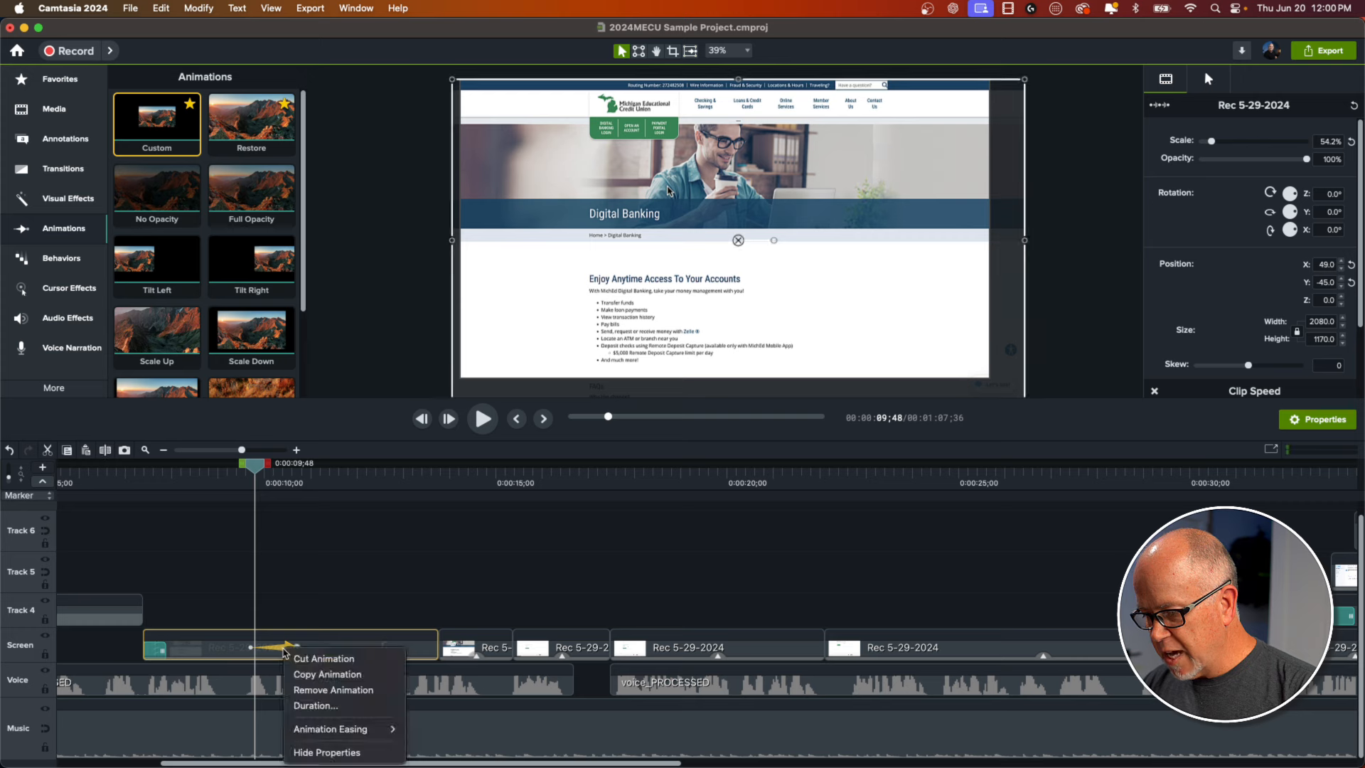
{"action": "mouse_move", "coordinate": [331, 728]}
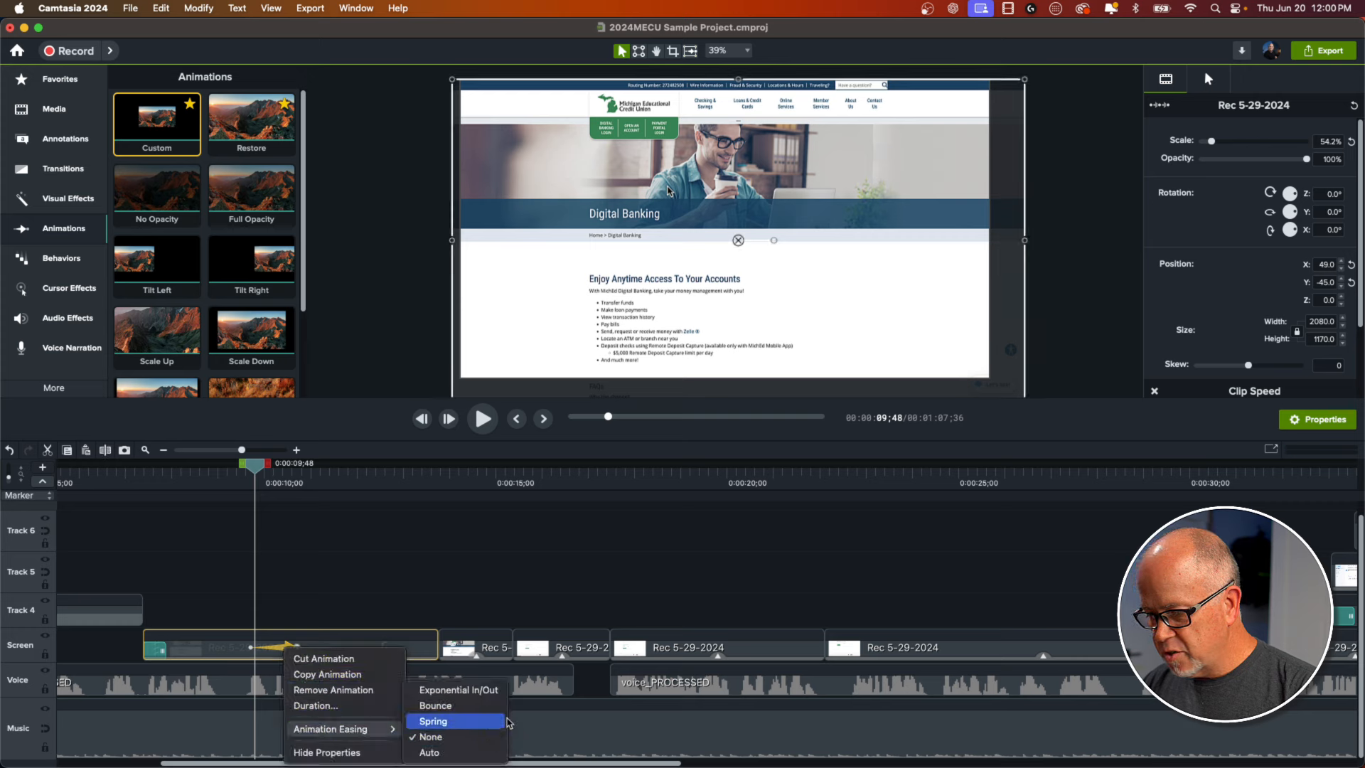
{"action": "left_click", "coordinate": [437, 755]}
- Play back the eased zoom from 0:00:09;20 and check the framing of the next two Screen clips
{"action": "left_click", "coordinate": [234, 484]}
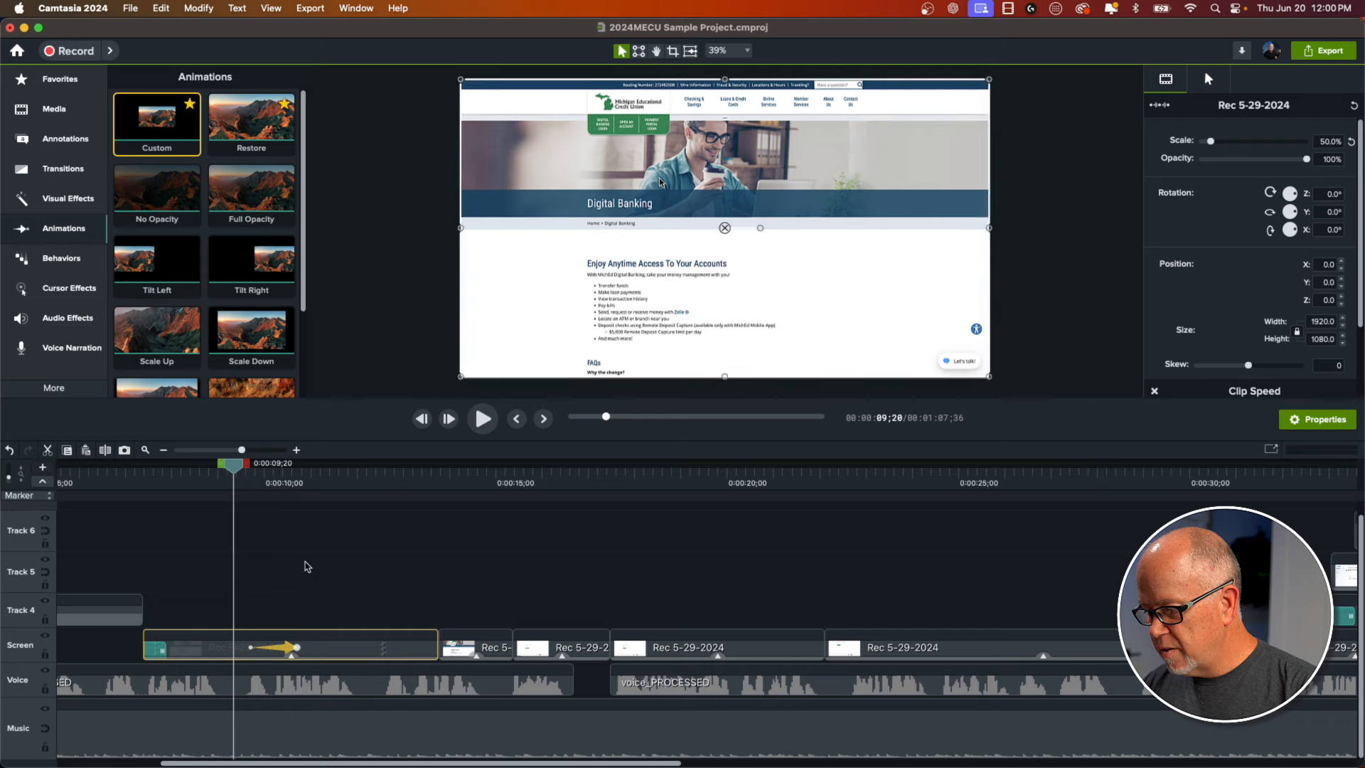
{"action": "left_click", "coordinate": [306, 565]}
{"action": "key", "text": "space"}
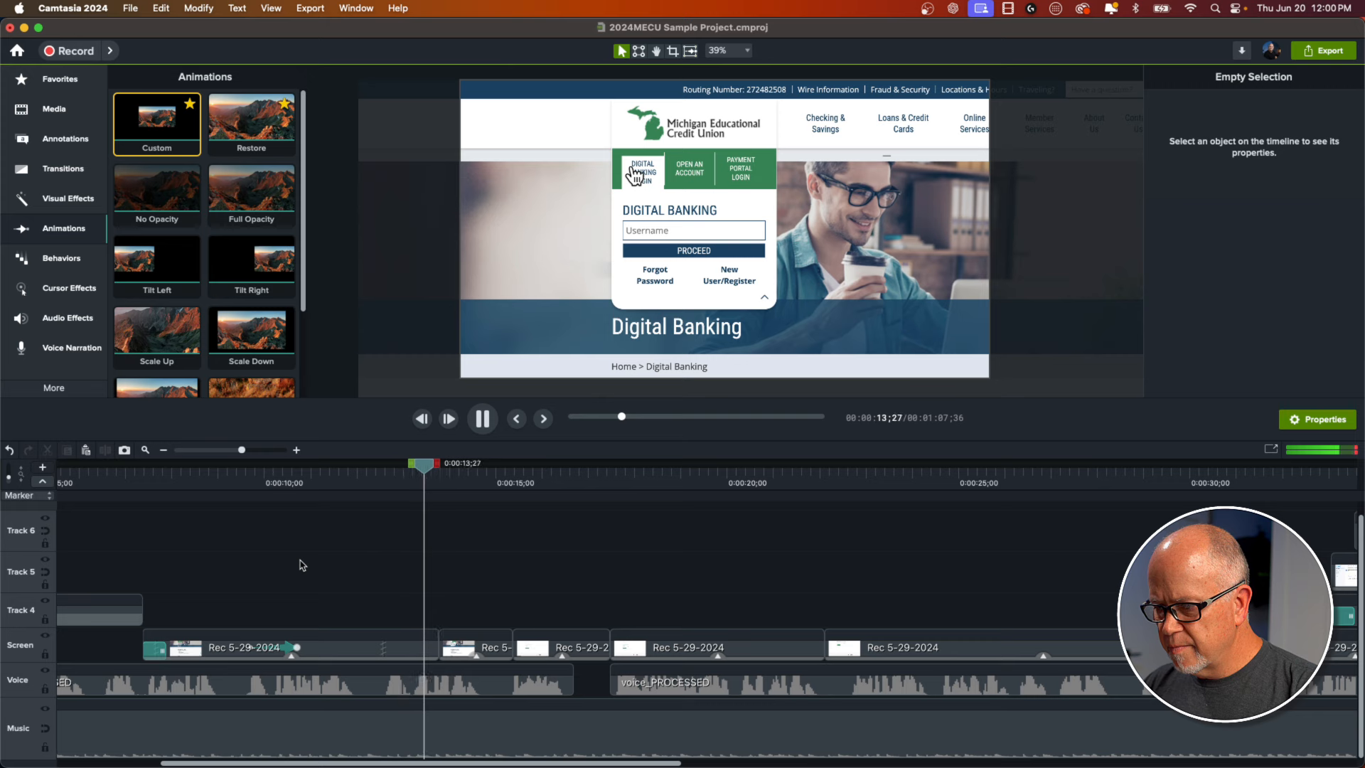
{"action": "key", "text": "space"}
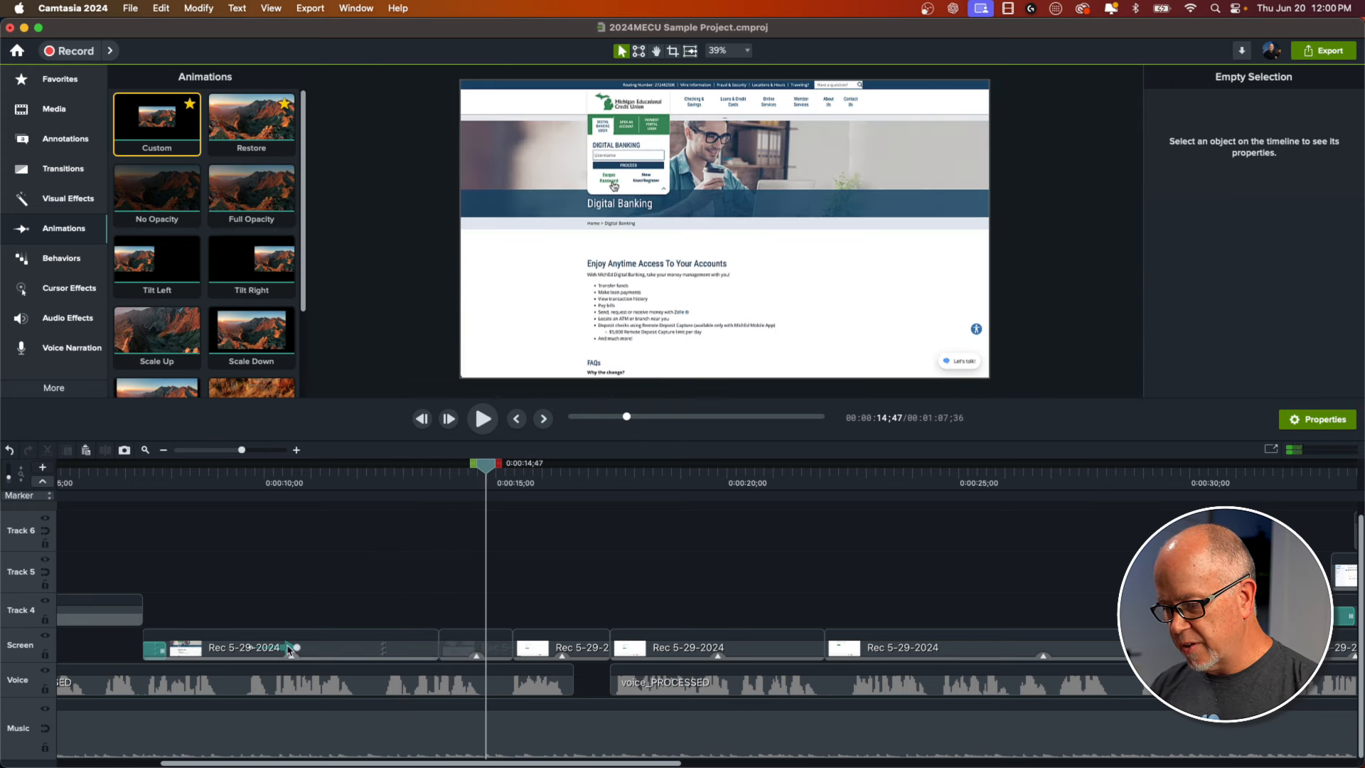
{"action": "left_click", "coordinate": [310, 656]}
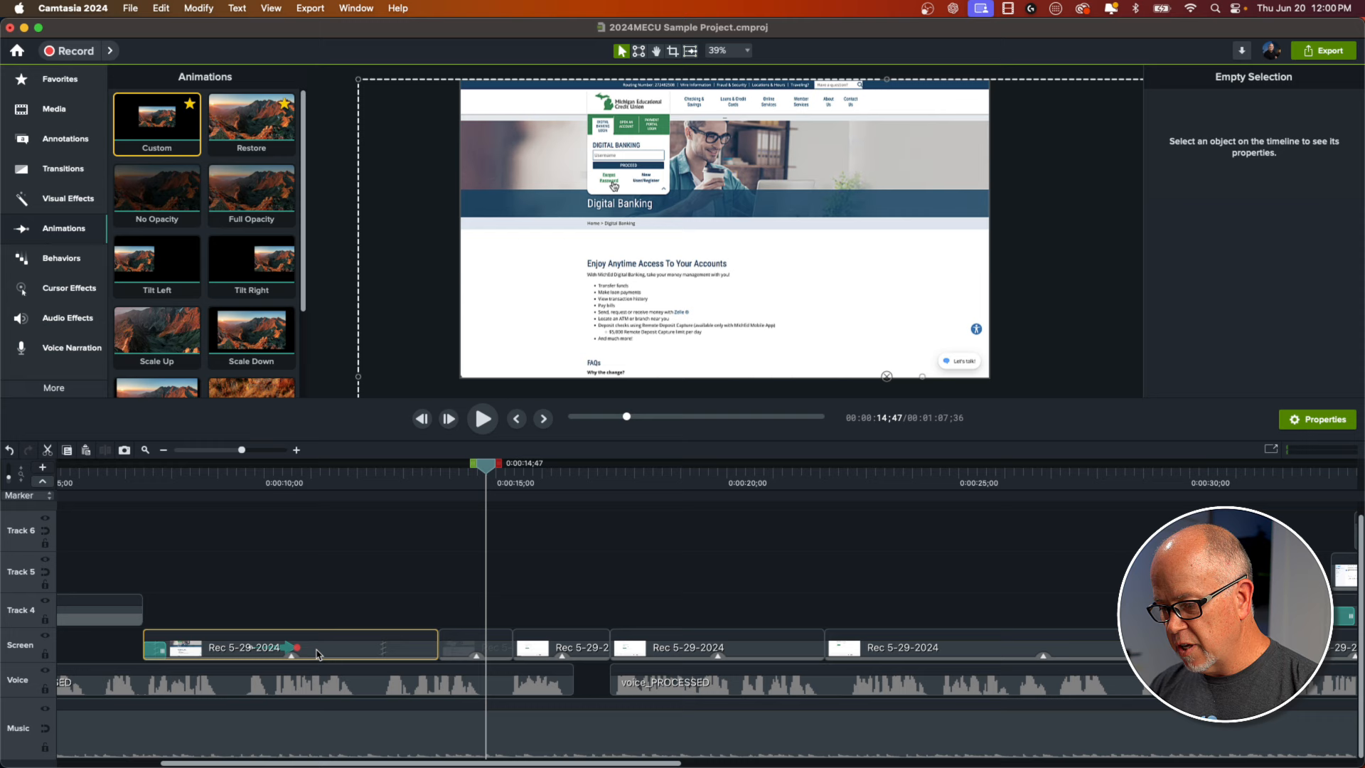
{"action": "left_click", "coordinate": [466, 655]}
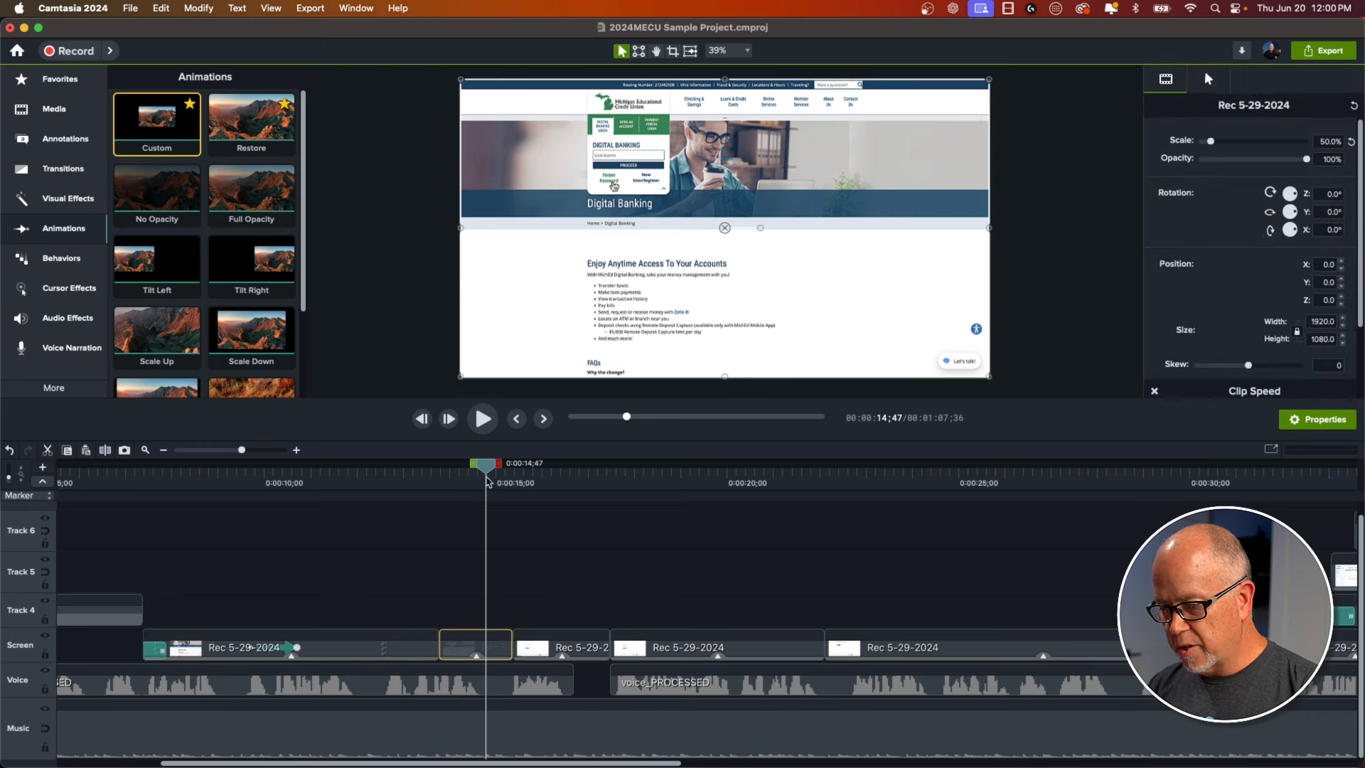
{"action": "left_click_drag", "start_coordinate": [489, 469], "coordinate": [562, 523]}
{"action": "left_click", "coordinate": [371, 540]}
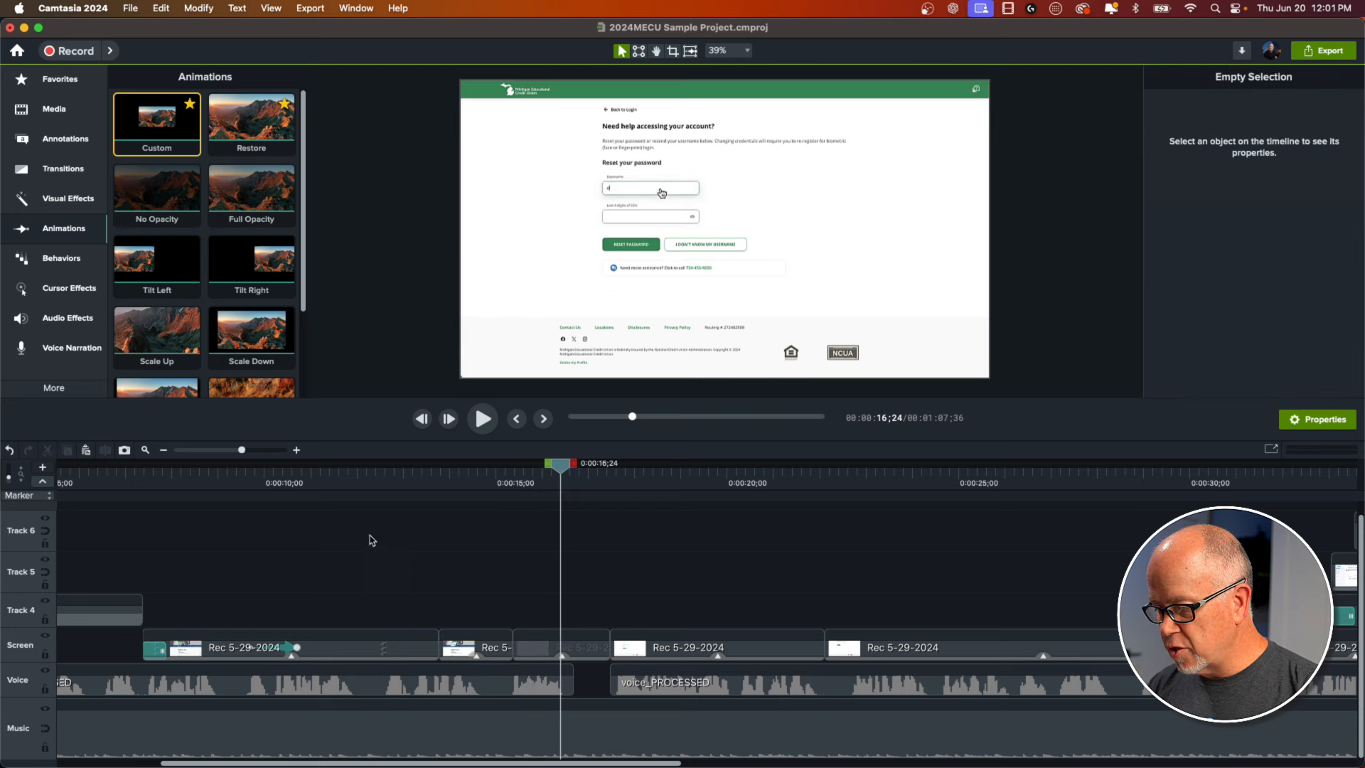
- Copy the properties of the zoomed first Screen clip at 0:00:12;08
{"action": "left_click", "coordinate": [365, 487]}
{"action": "left_click", "coordinate": [347, 649]}
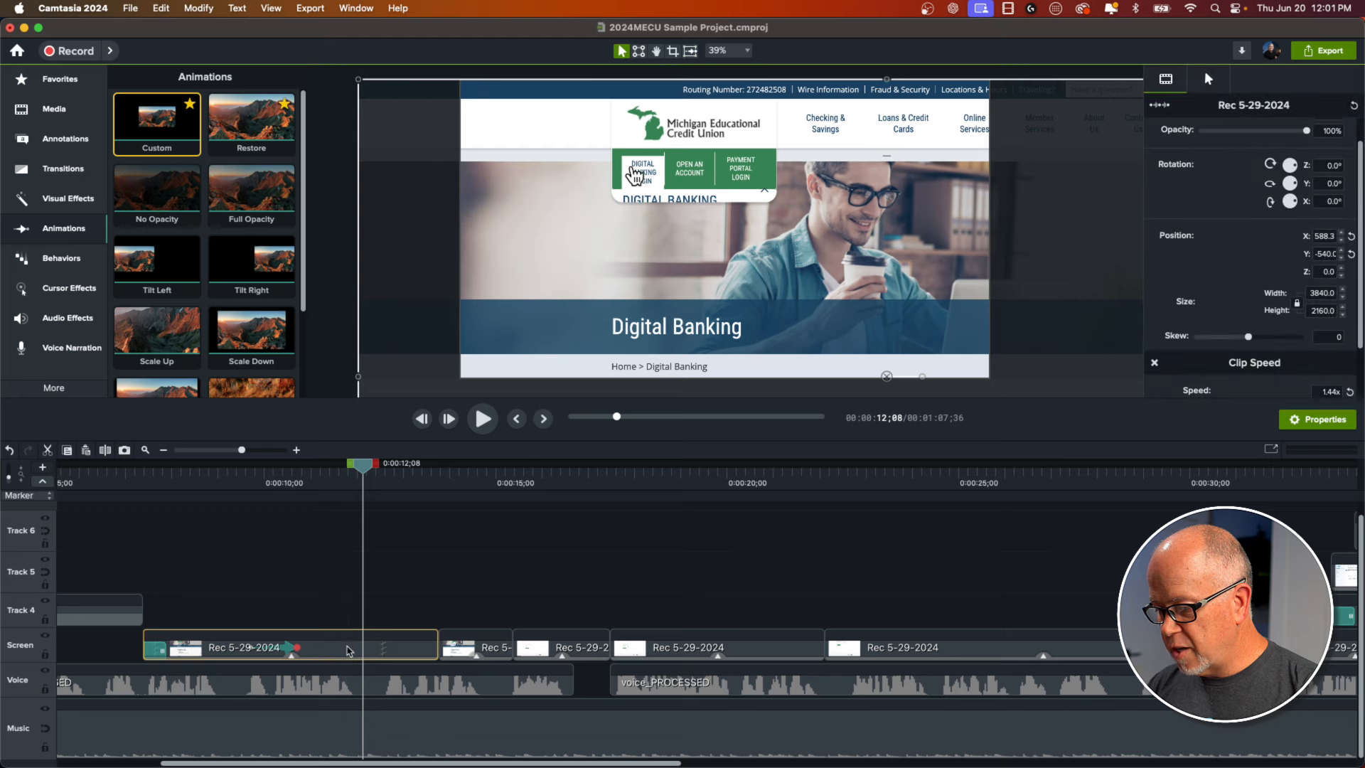
{"action": "right_click", "coordinate": [348, 651]}
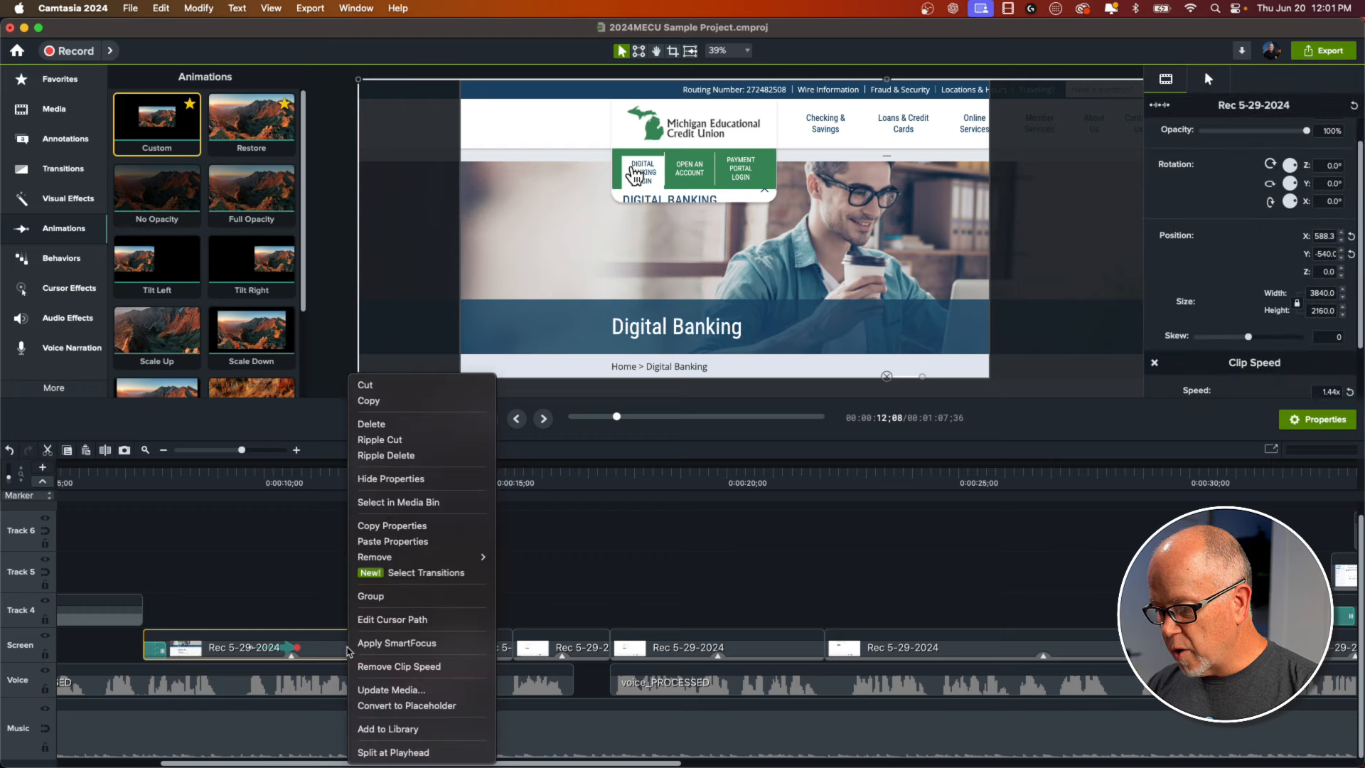
{"action": "left_click", "coordinate": [400, 527]}
- Paste the copied properties onto both the second and third Screen clips
{"action": "left_click_drag", "start_coordinate": [461, 604], "coordinate": [541, 652]}
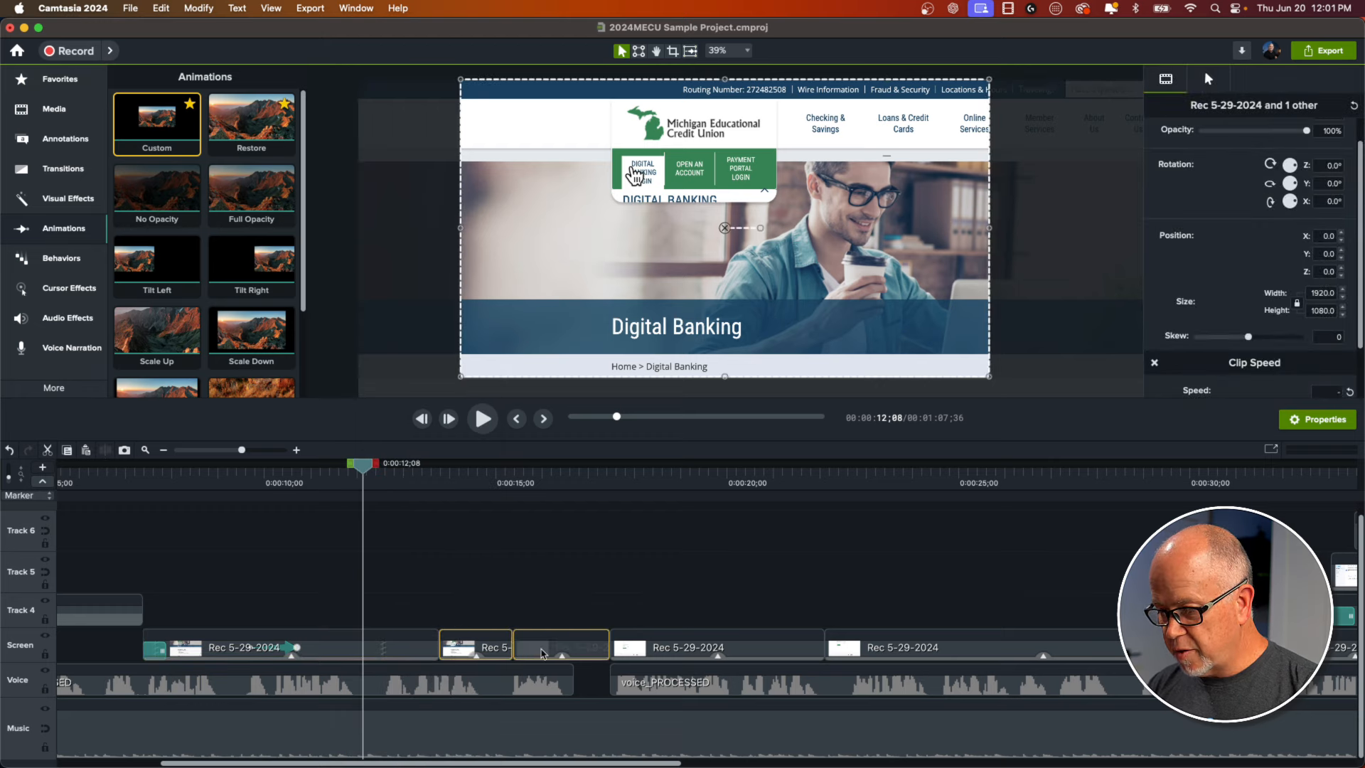
{"action": "left_click", "coordinate": [490, 480]}
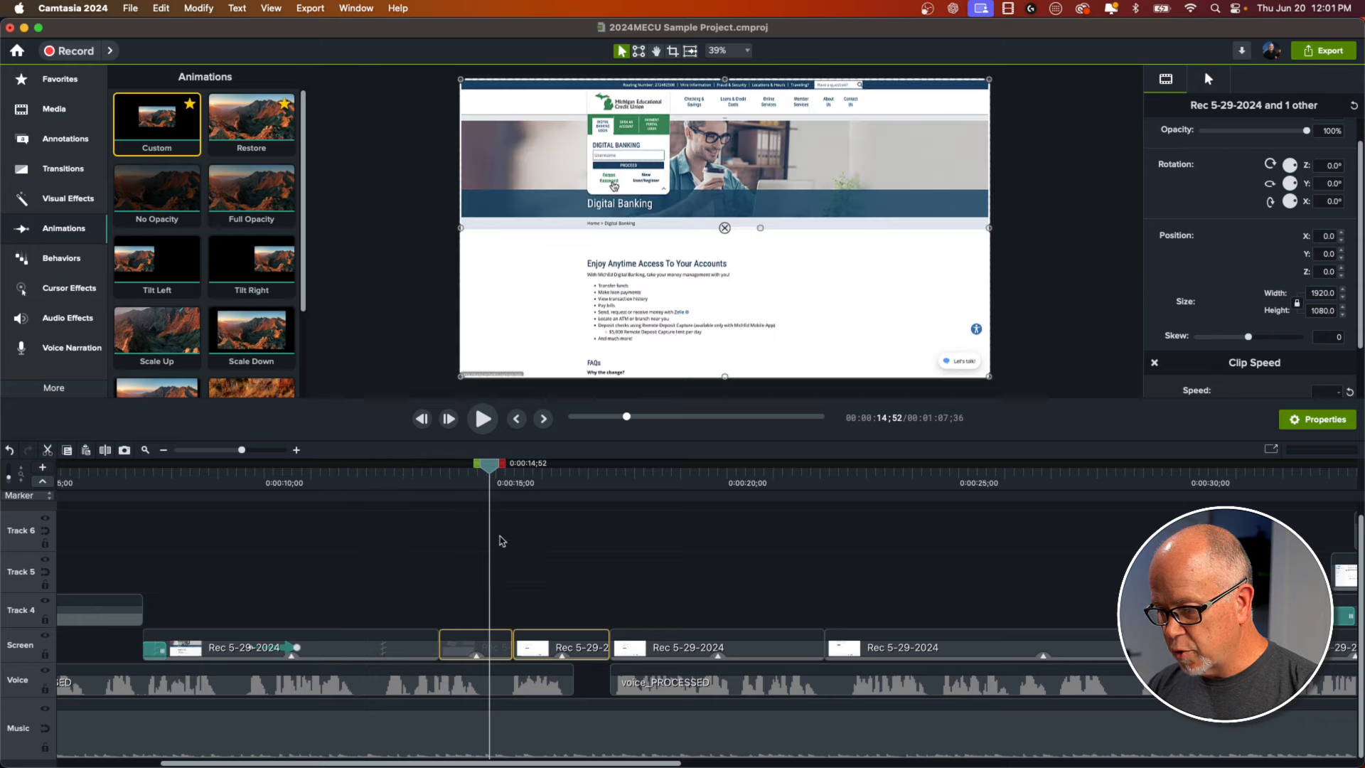
{"action": "right_click", "coordinate": [498, 652]}
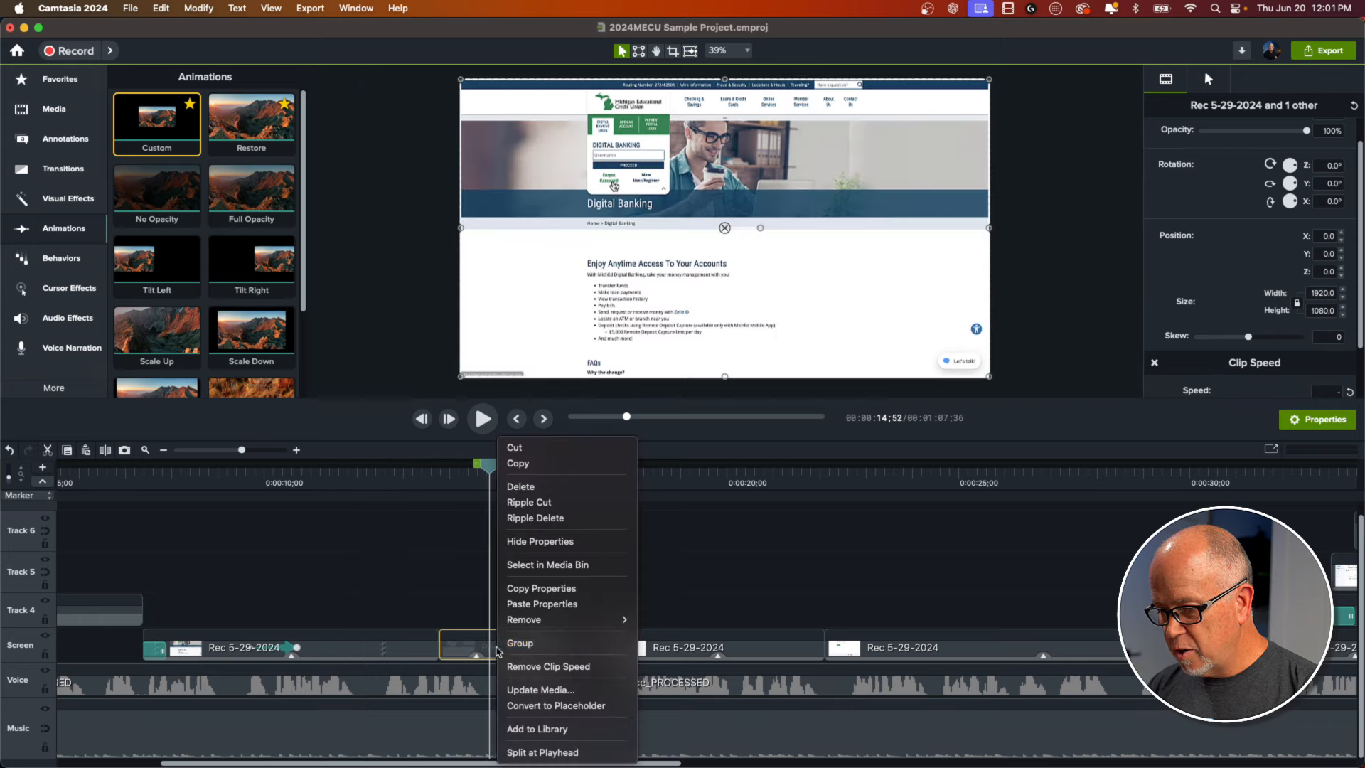
{"action": "left_click", "coordinate": [526, 604]}
{"action": "left_click", "coordinate": [568, 590]}
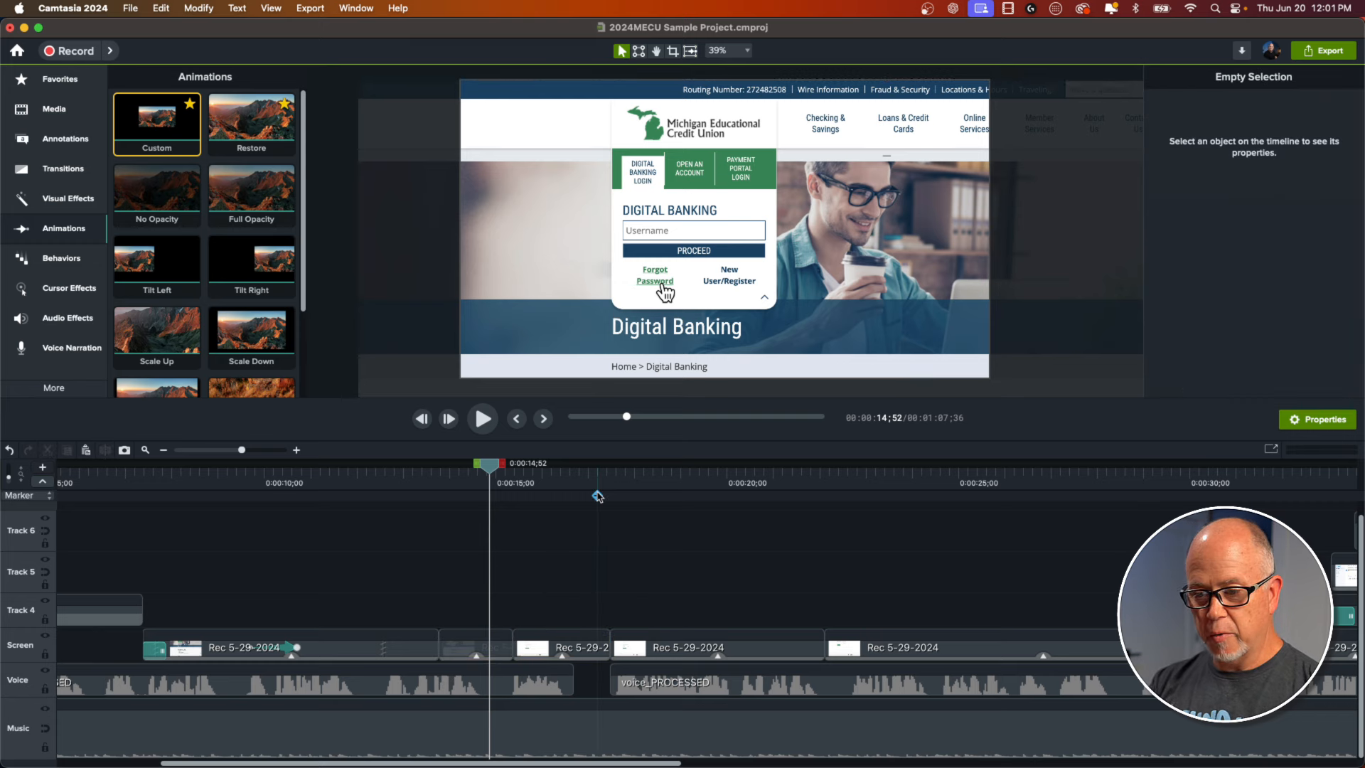
- Play back from 0:00:09;19 to check the zoomed framing across the second and third Screen clips
{"action": "left_click", "coordinate": [458, 655]}
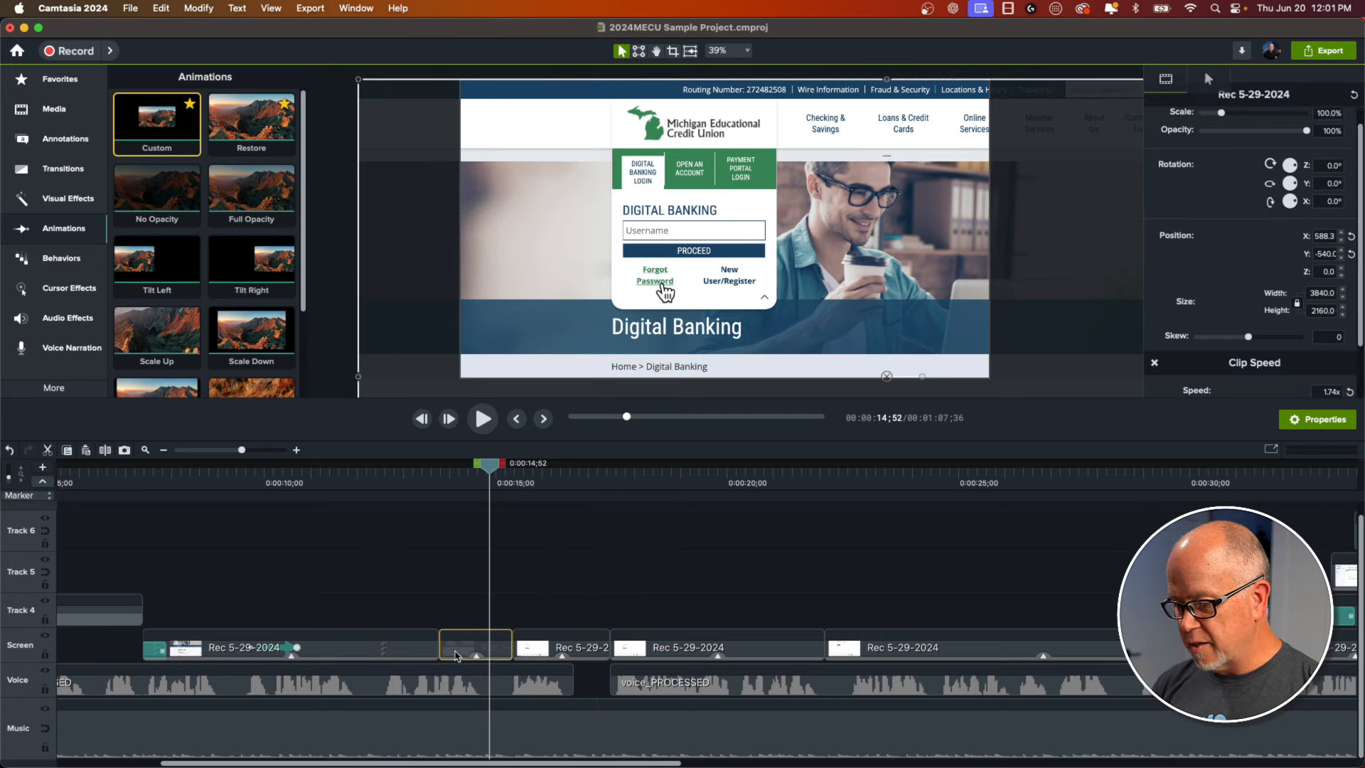
{"action": "left_click", "coordinate": [250, 482]}
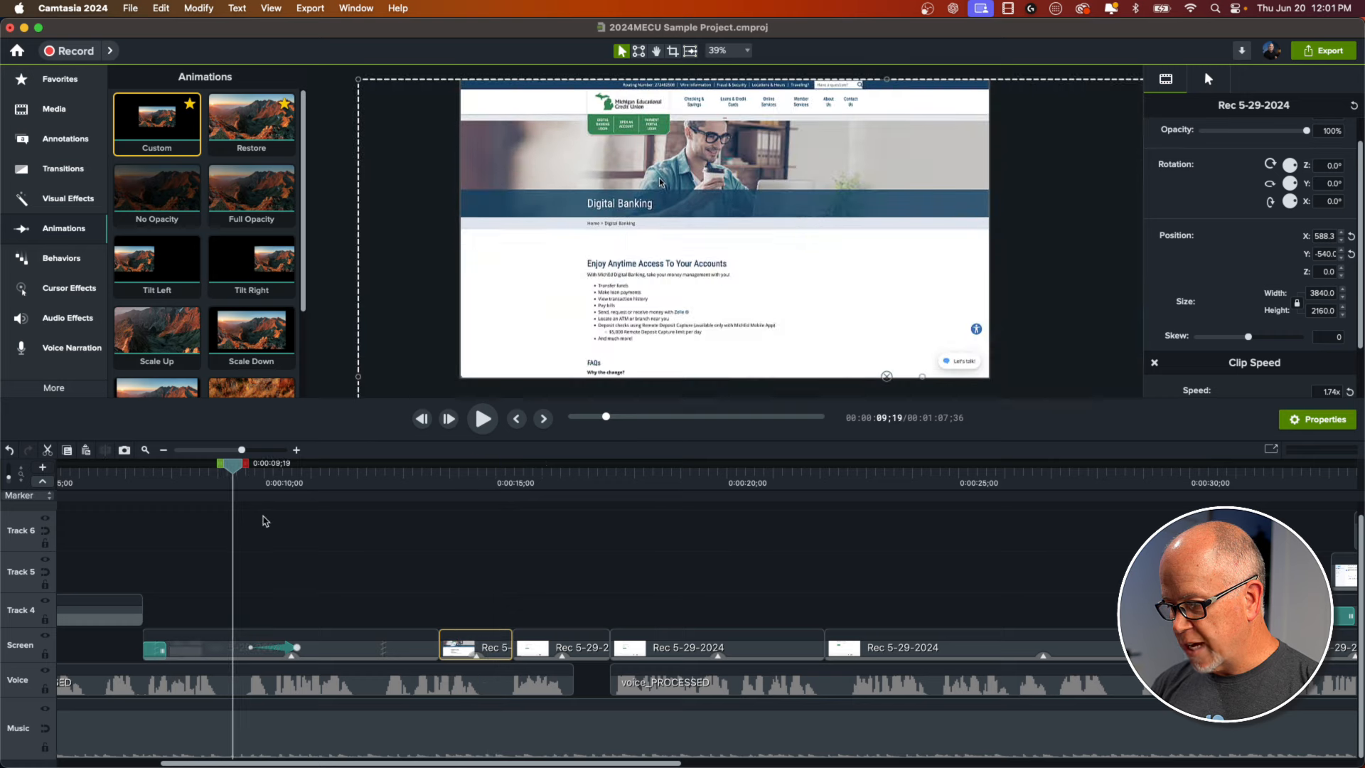
{"action": "left_click", "coordinate": [314, 564]}
{"action": "key", "text": "space"}
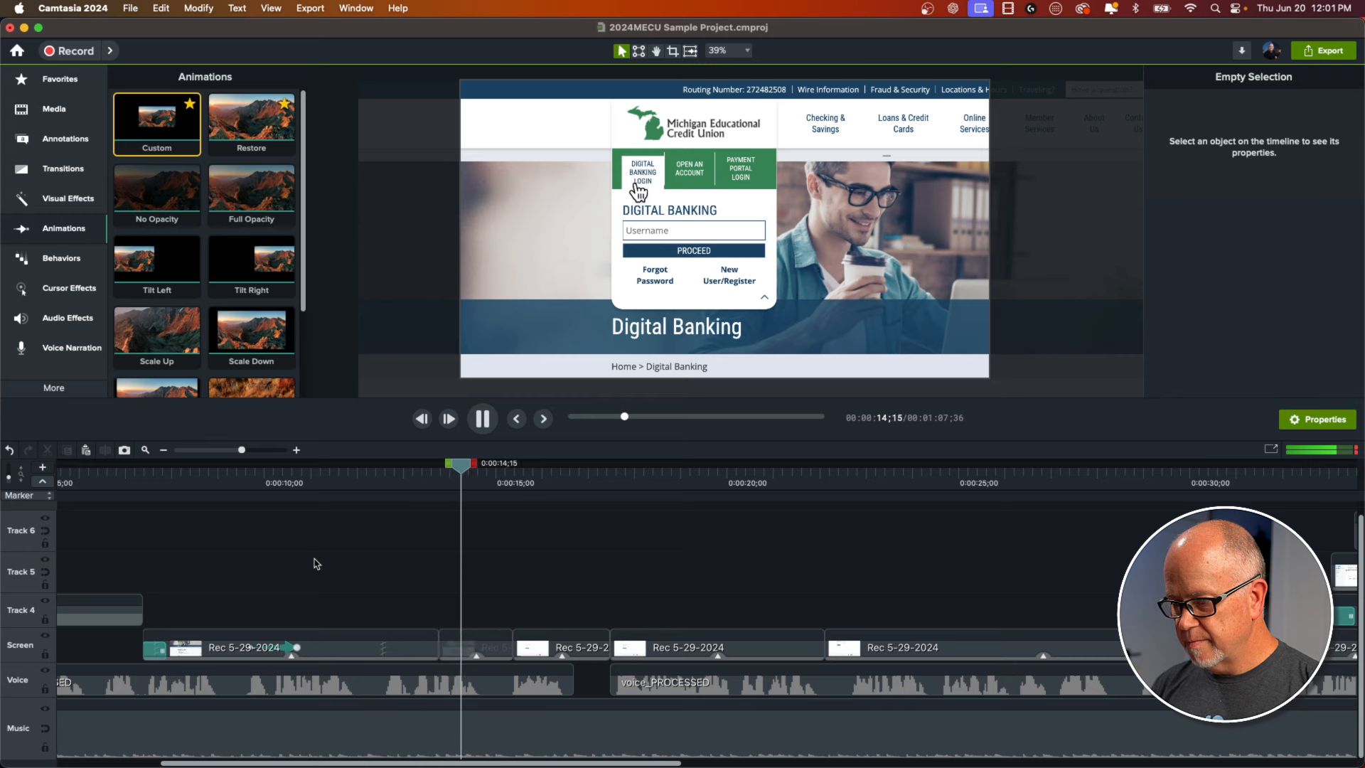
{"action": "key", "text": "space"}
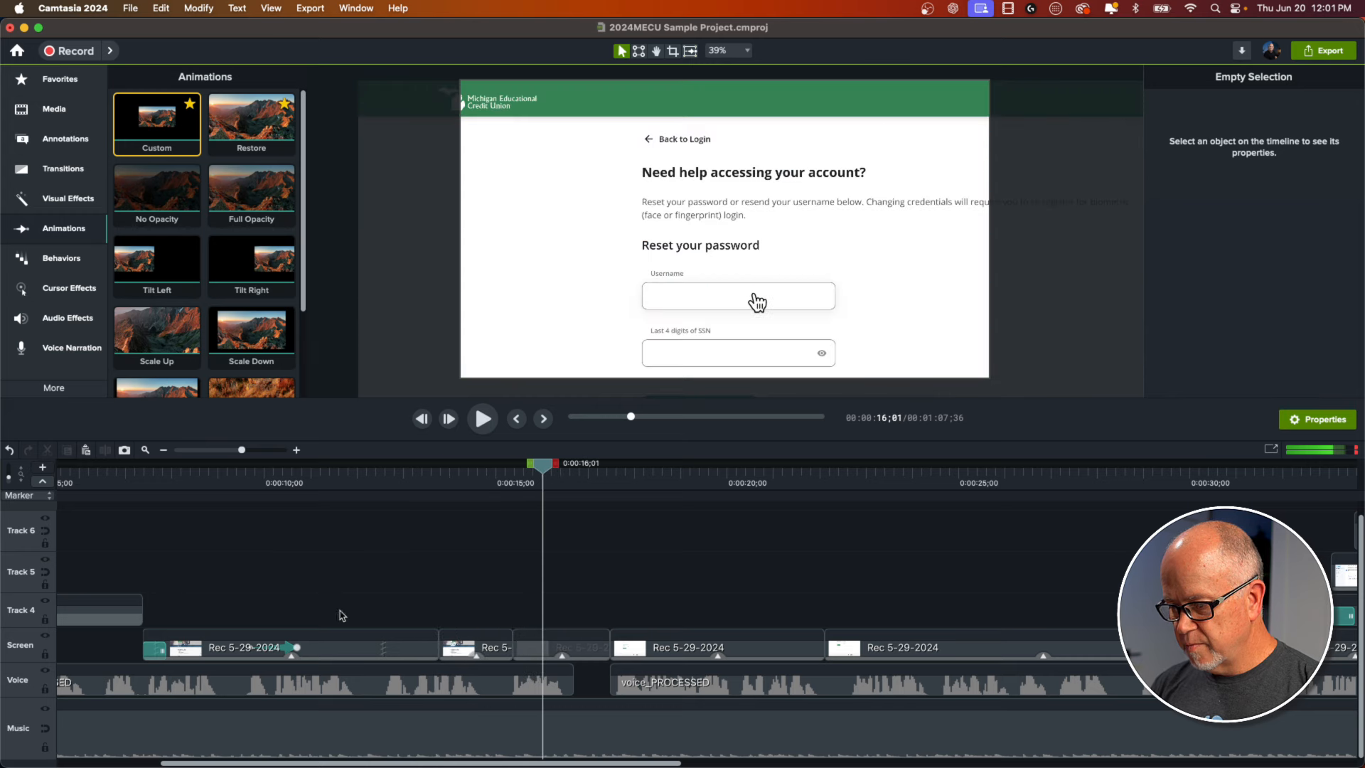
- Add a Custom animation to the third Screen clip ending at 0:00:16;22, repositioning it to X 312.0, Y -276.3 to frame the password reset form
{"action": "left_click_drag", "start_coordinate": [544, 469], "coordinate": [561, 476]}
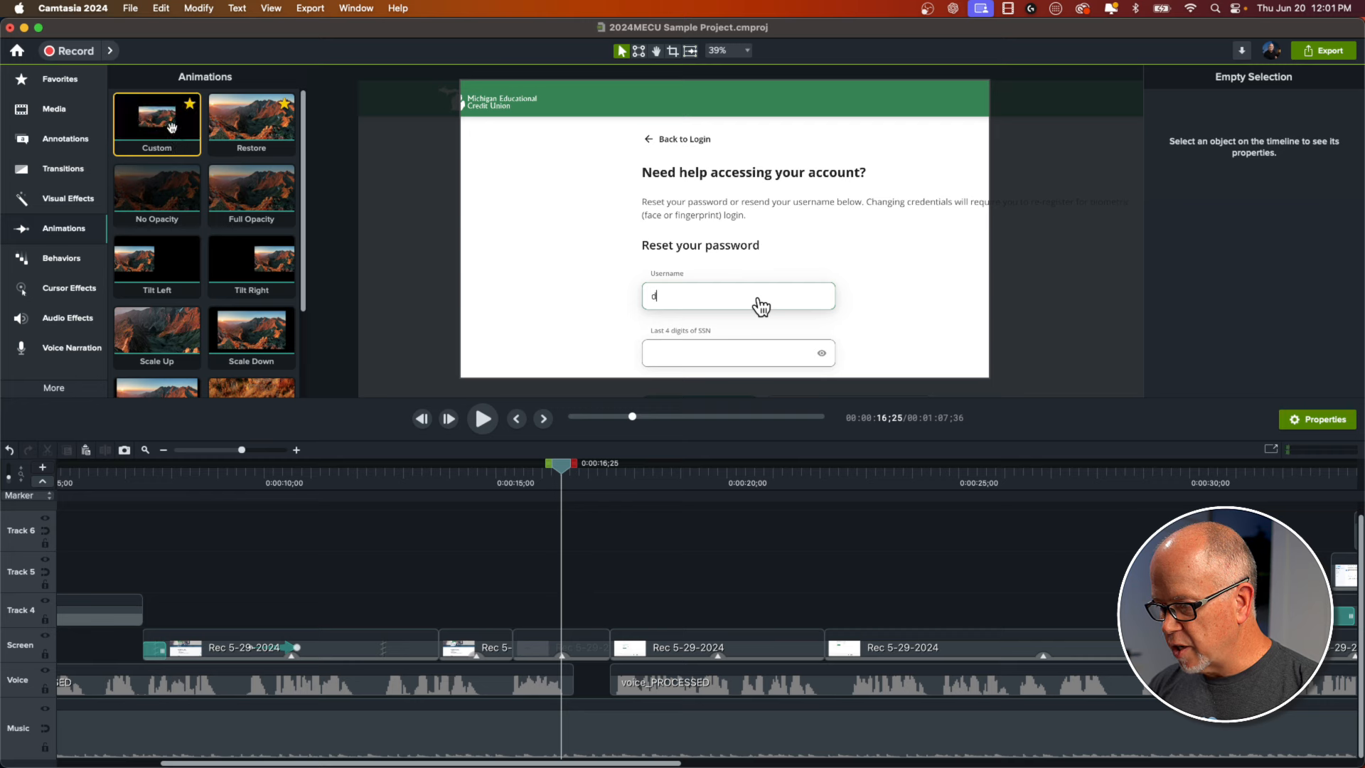
{"action": "left_click", "coordinate": [559, 648]}
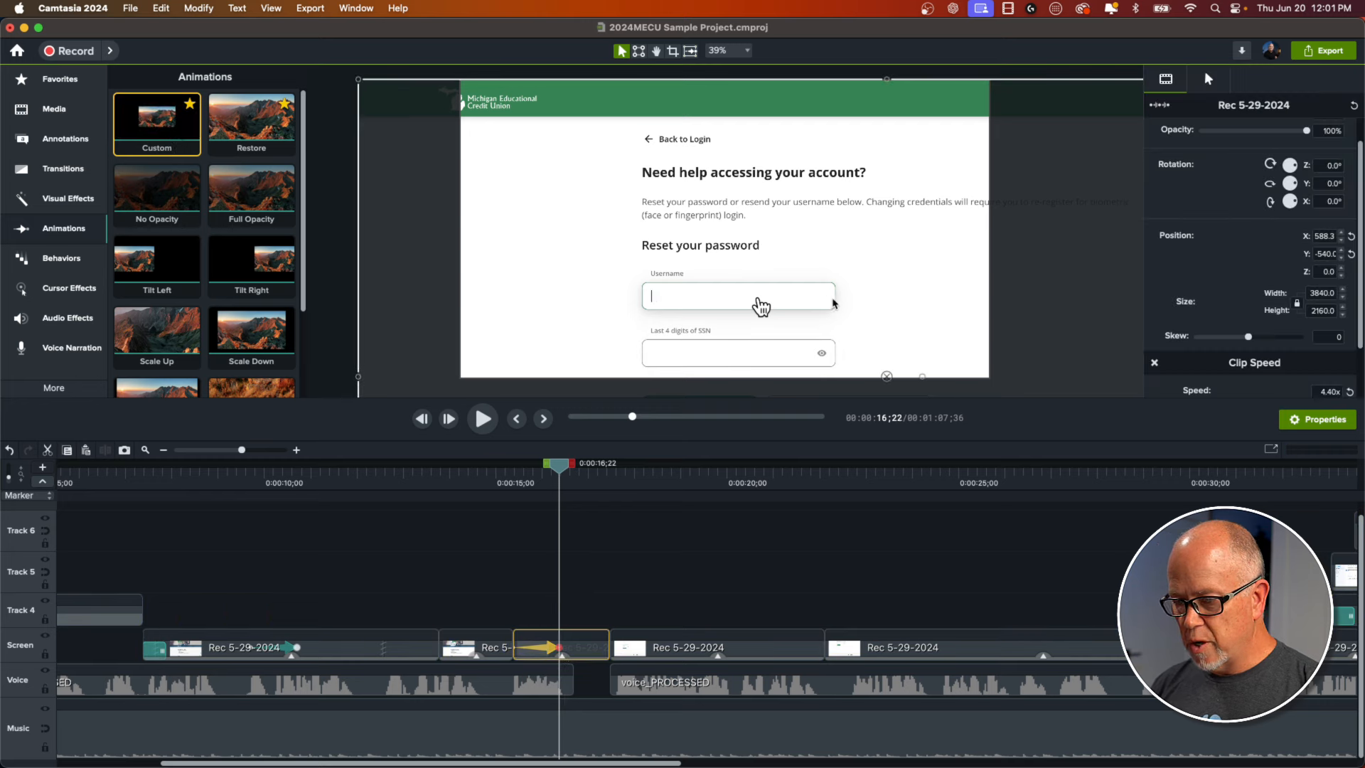
{"action": "left_click_drag", "start_coordinate": [834, 304], "coordinate": [767, 232]}
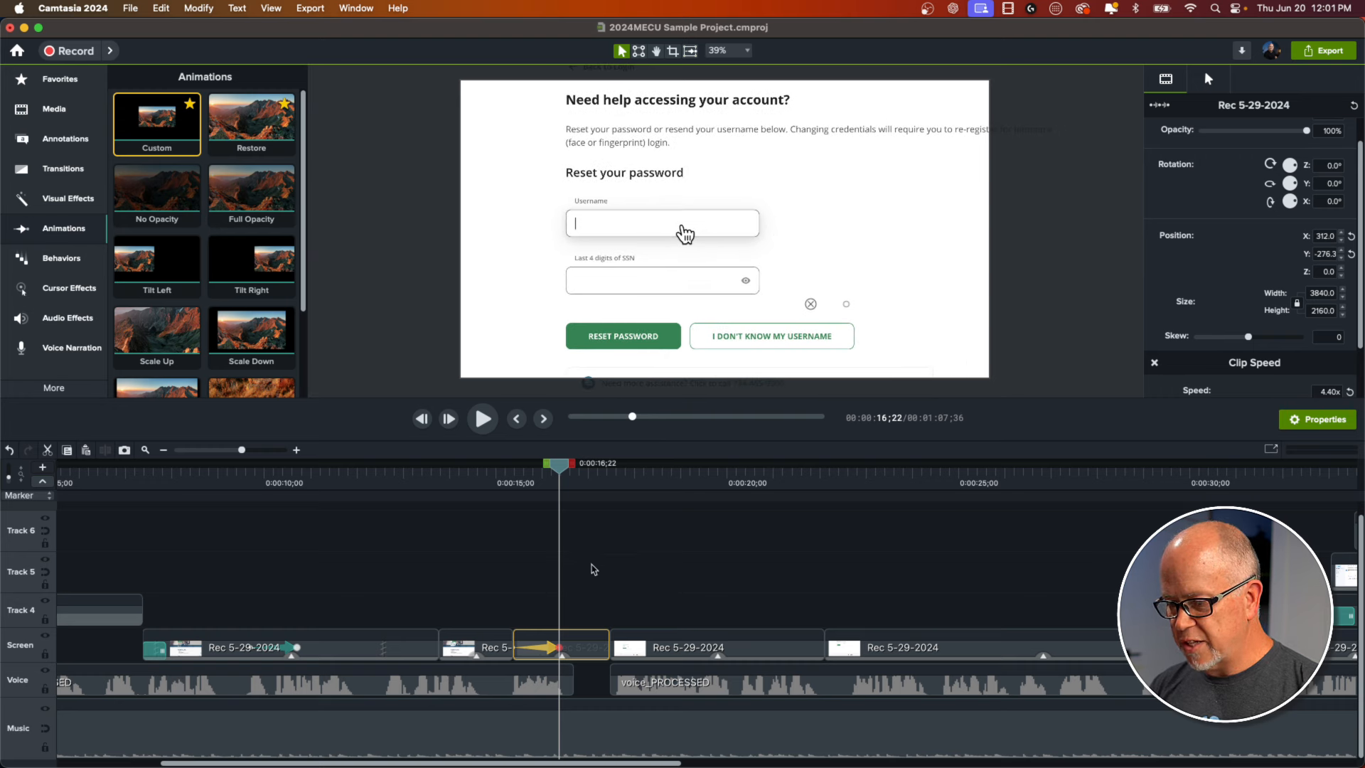
- Play back the pan to the password reset form from 0:00:14;32
{"action": "left_click", "coordinate": [476, 479]}
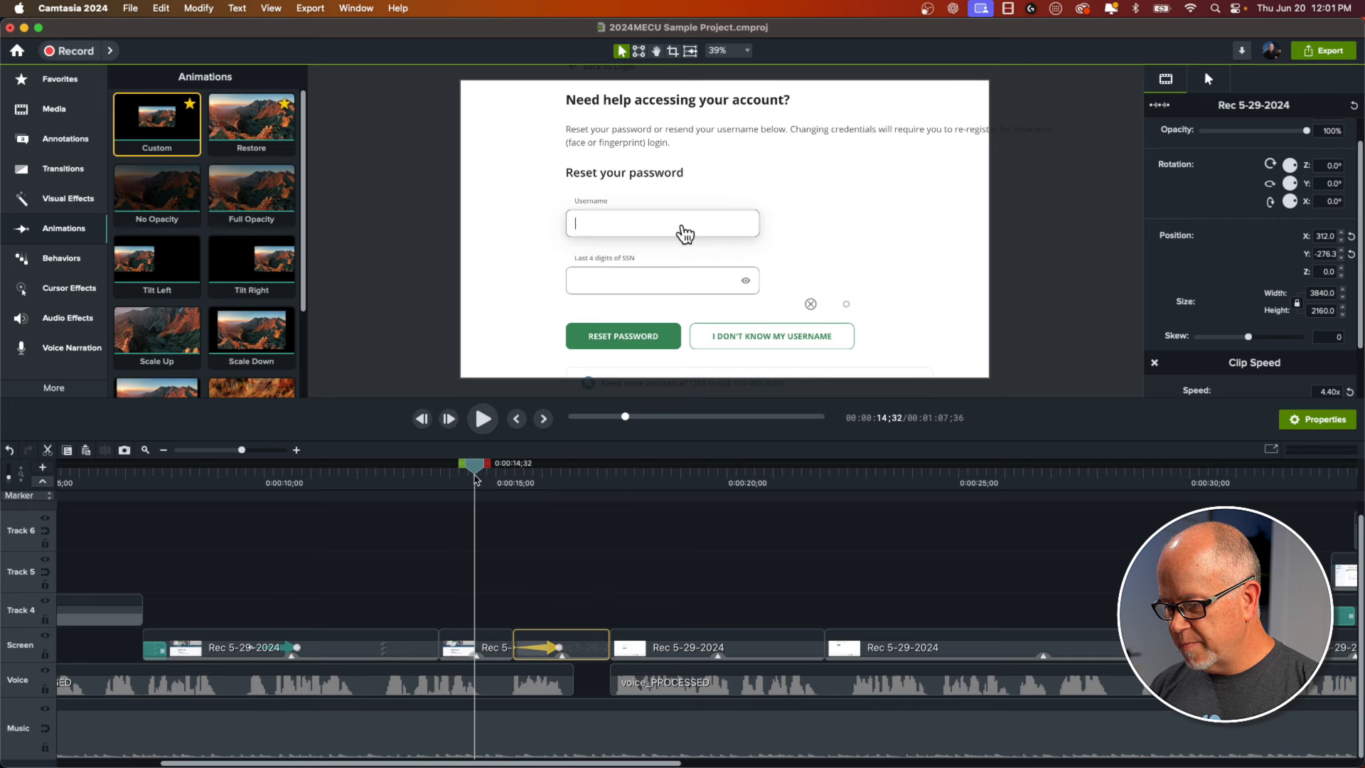
{"action": "key", "text": "space"}
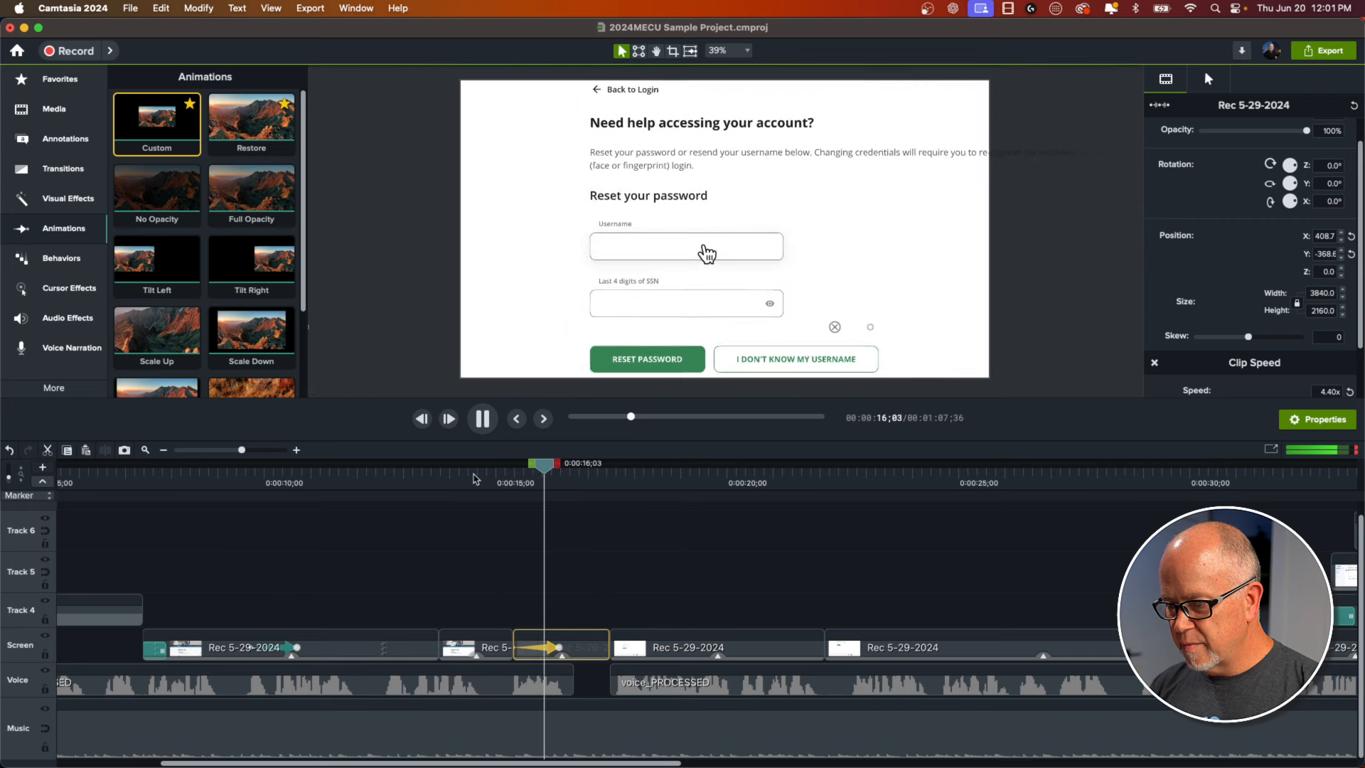
{"action": "key", "text": "space"}
- Set the easing of the third Screen clip's pan animation to Auto
{"action": "right_click", "coordinate": [543, 649]}
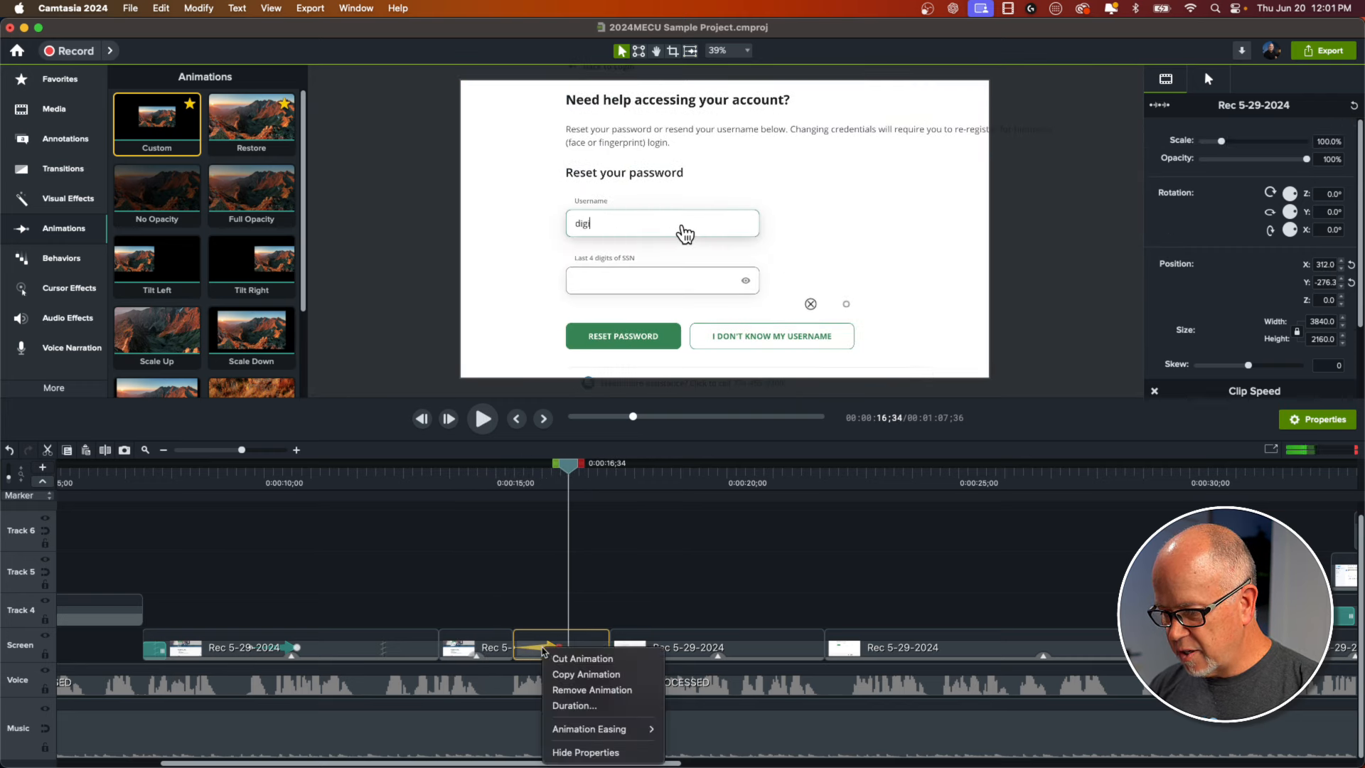
{"action": "mouse_move", "coordinate": [584, 735]}
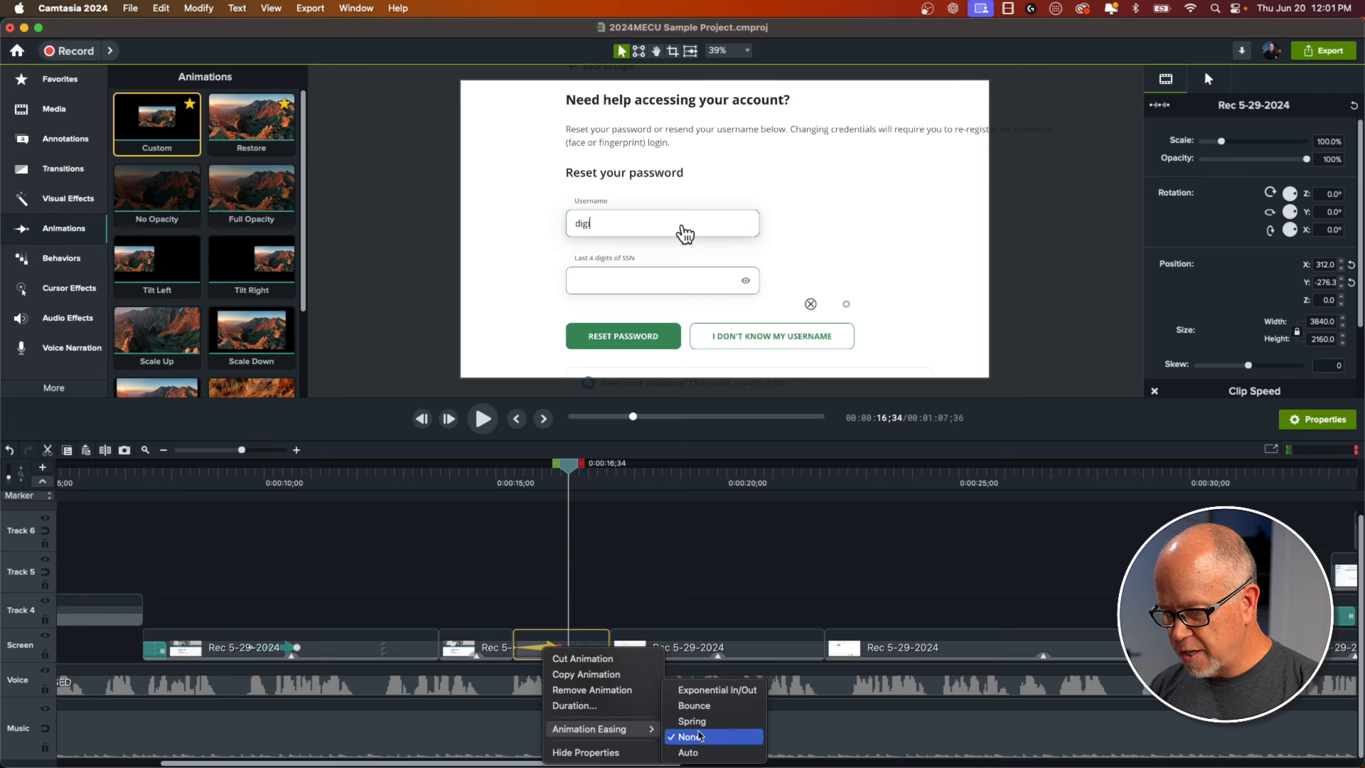
{"action": "left_click", "coordinate": [688, 752]}
- Play back the eased pan and check the framing of the Screen clips that follow up to 0:00:23;54
{"action": "left_click", "coordinate": [502, 484]}
{"action": "key", "text": "space"}
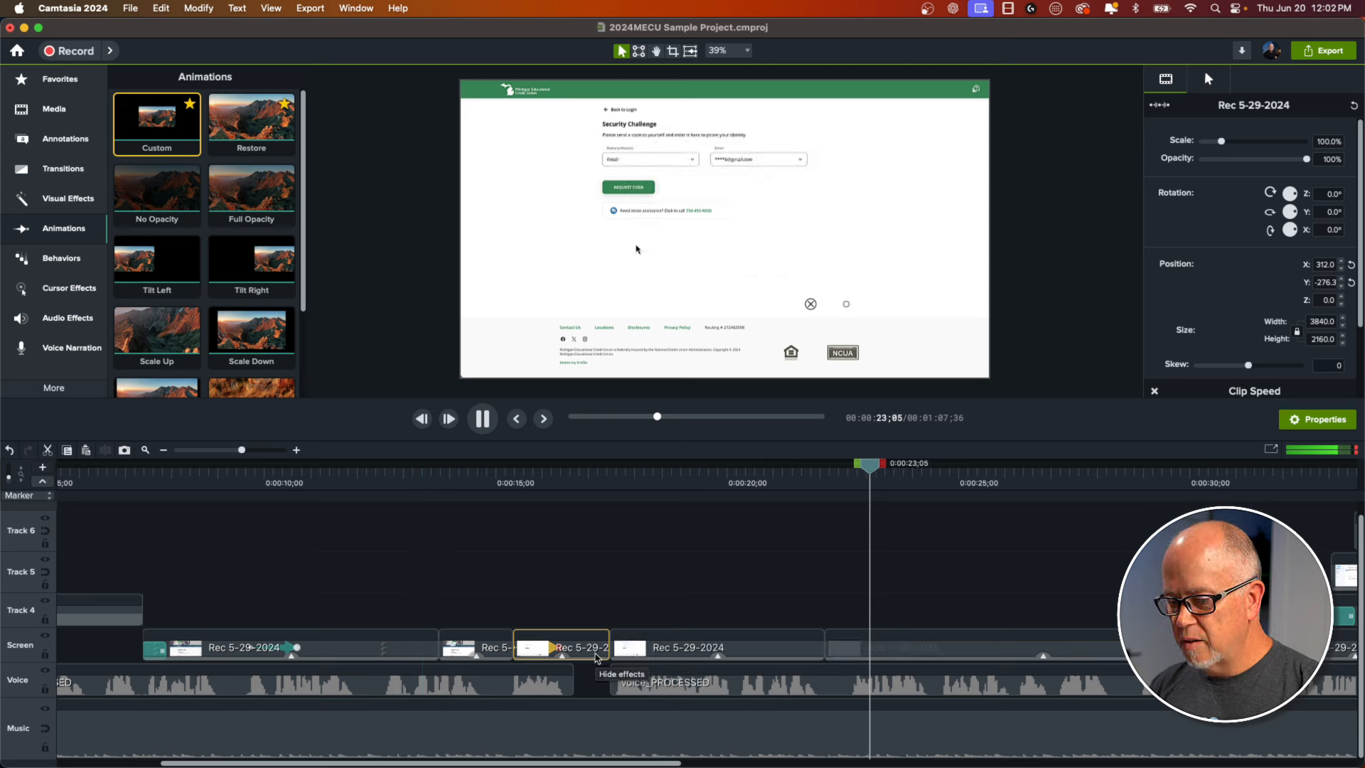
{"action": "key", "text": "space"}
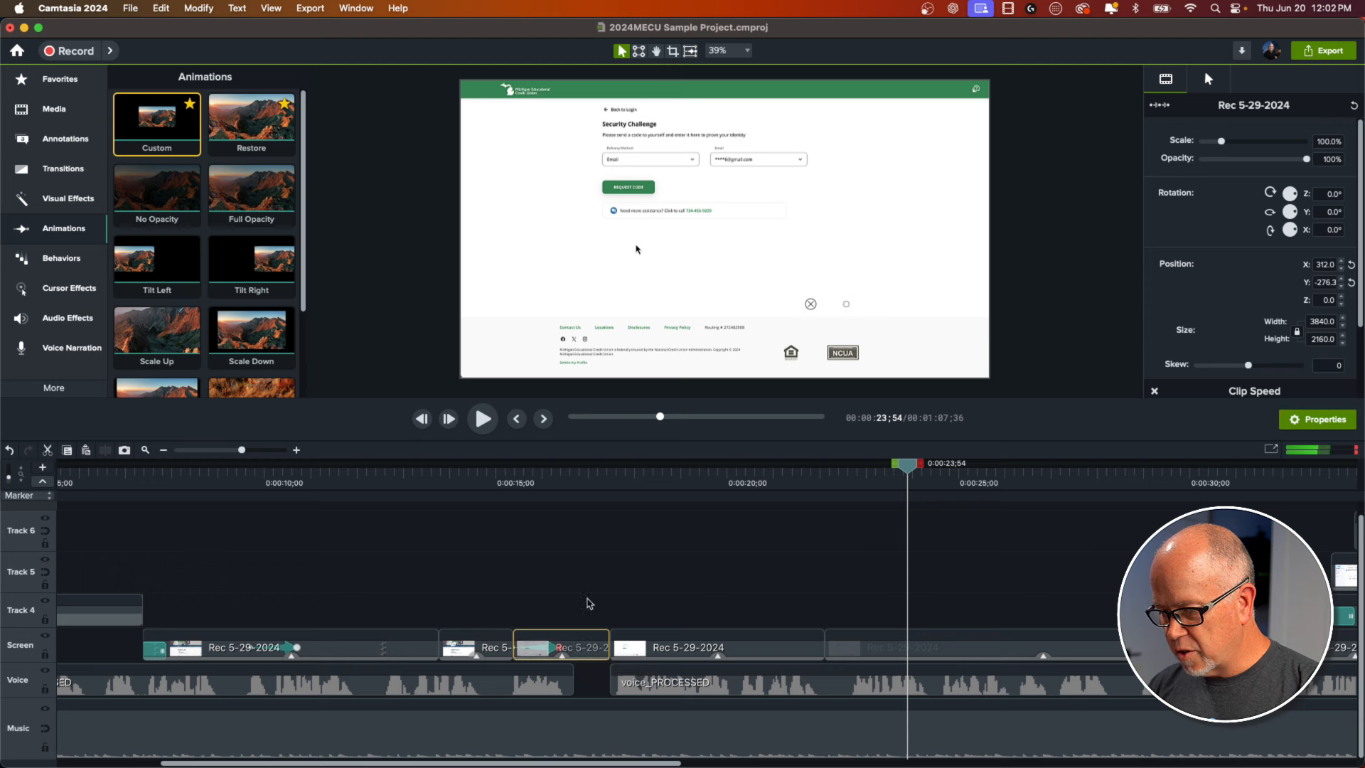
- Copy the third Screen clip's properties at 0:00:16;43 and paste them onto the fourth and fifth Screen clips
{"action": "left_click", "coordinate": [576, 475]}
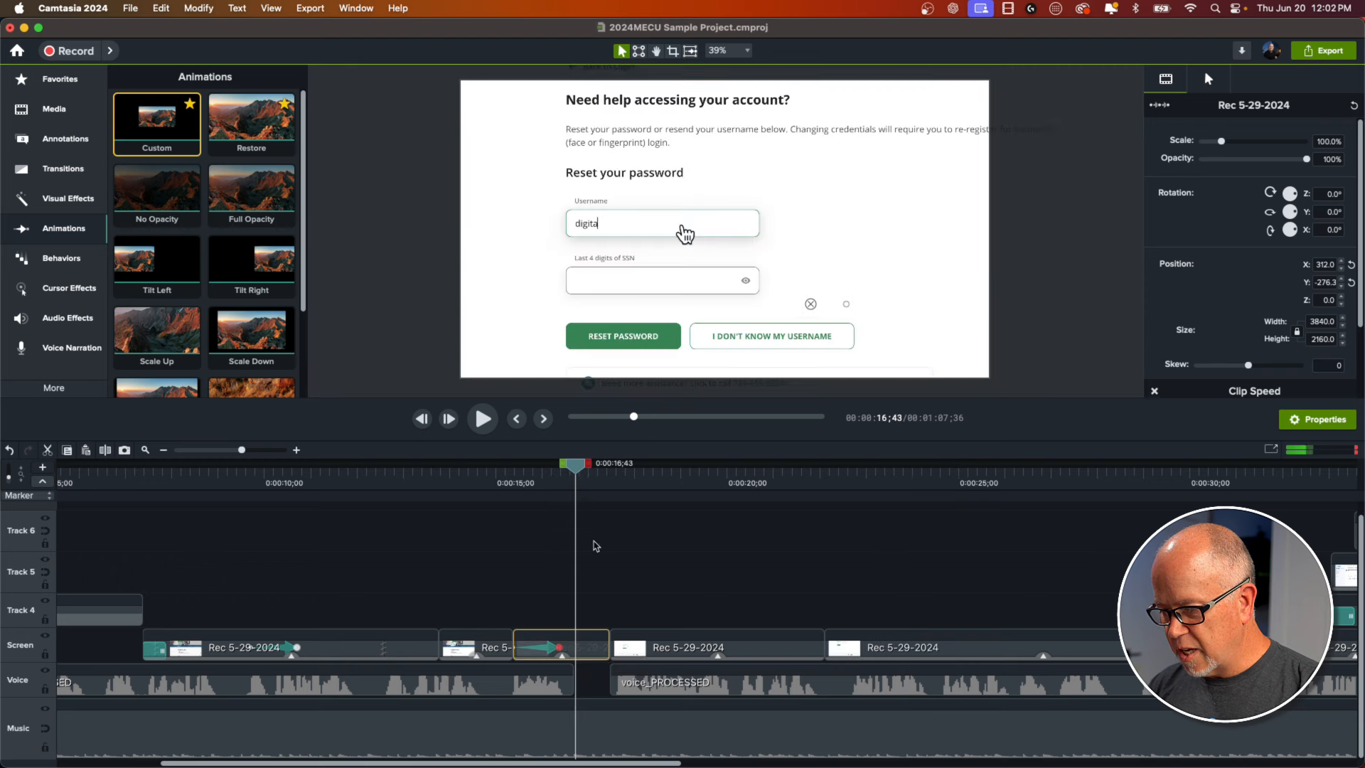
{"action": "right_click", "coordinate": [594, 652]}
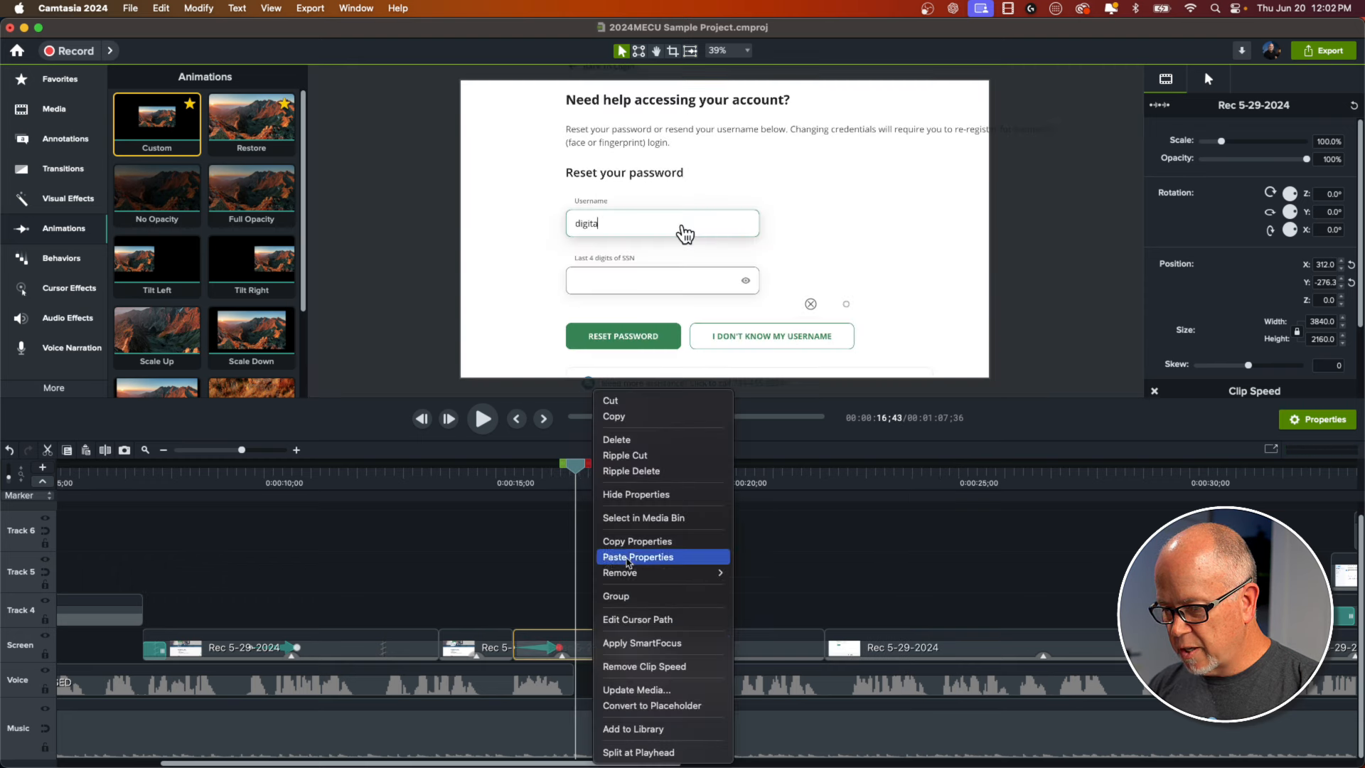
{"action": "left_click", "coordinate": [640, 534]}
{"action": "left_click_drag", "start_coordinate": [672, 606], "coordinate": [935, 643]}
{"action": "right_click", "coordinate": [928, 651]}
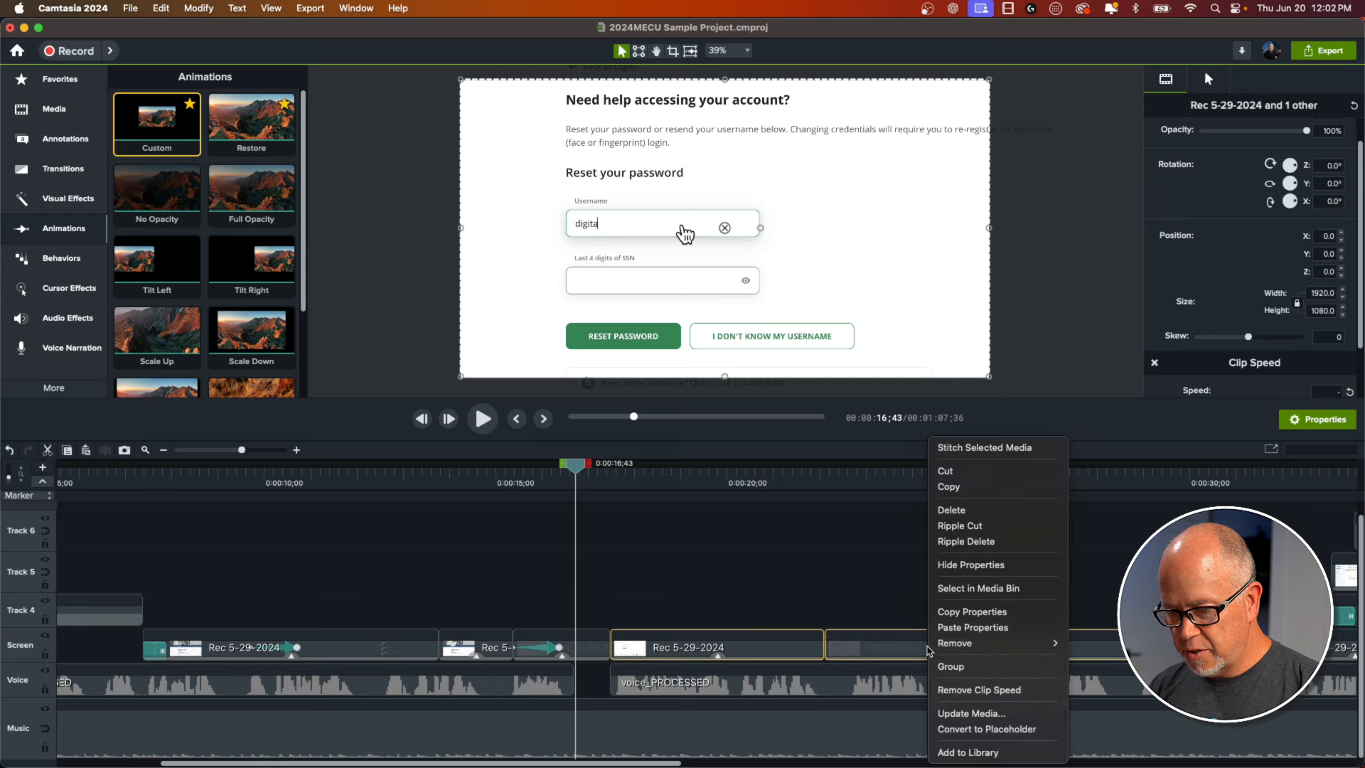
{"action": "left_click", "coordinate": [966, 628]}
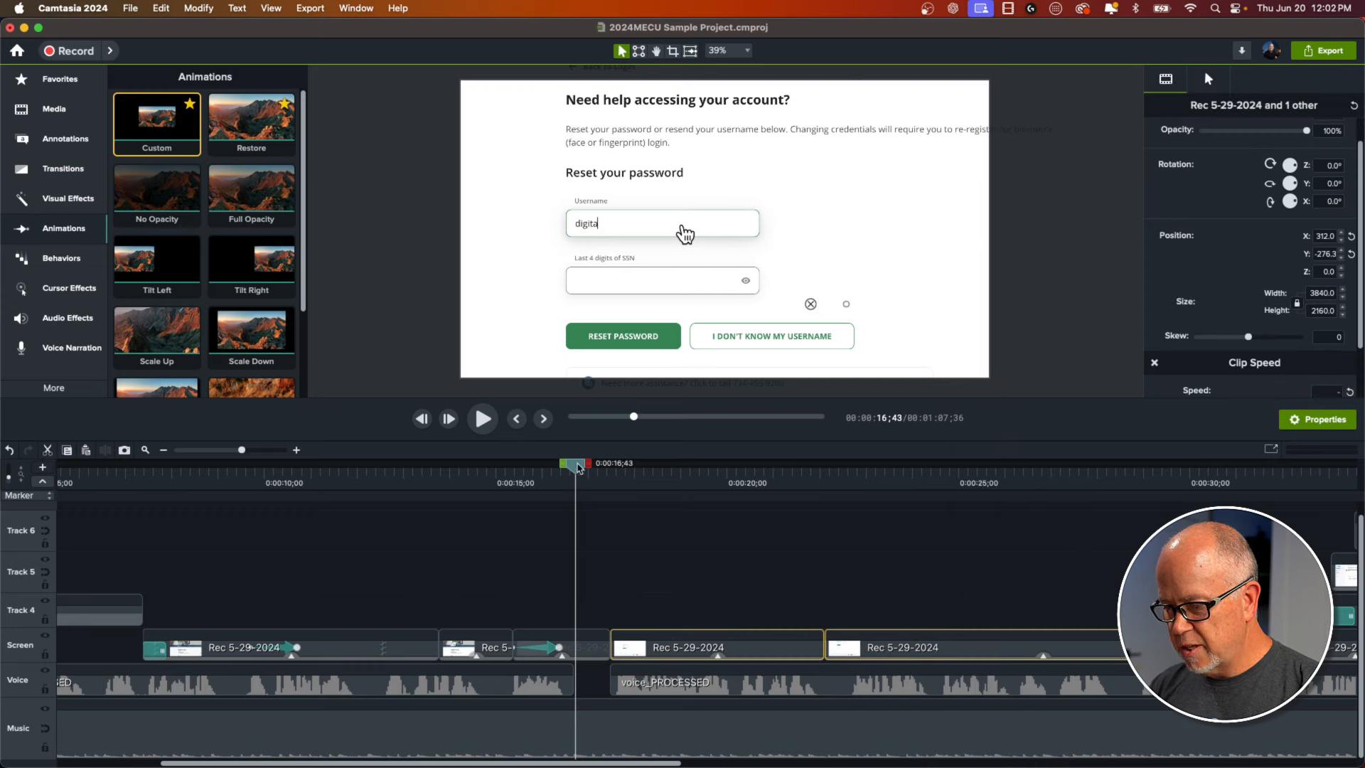
- Play back the fourth and fifth Screen clips from 0:00:16;43 to check how the Security Challenge page is framed
{"action": "key", "text": "space"}
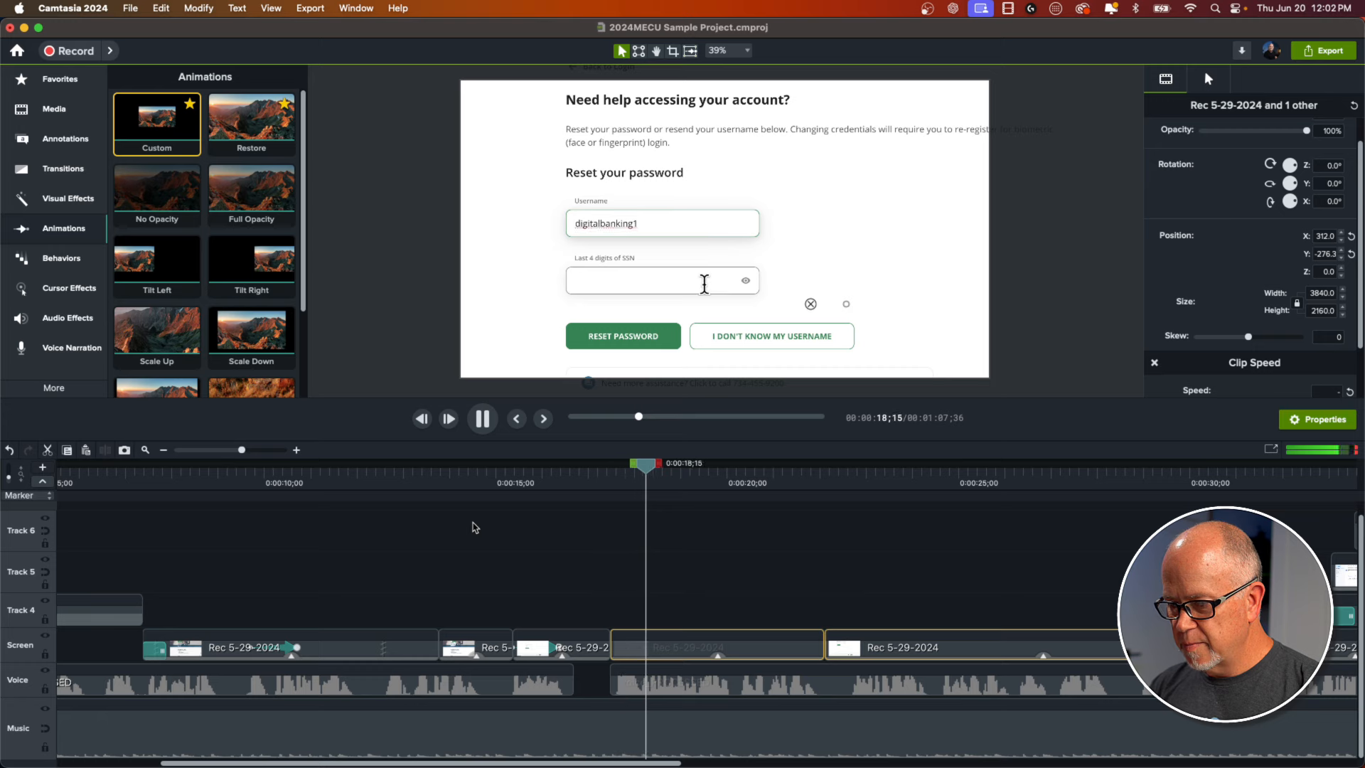
{"action": "left_click_drag", "start_coordinate": [597, 764], "coordinate": [762, 765]}
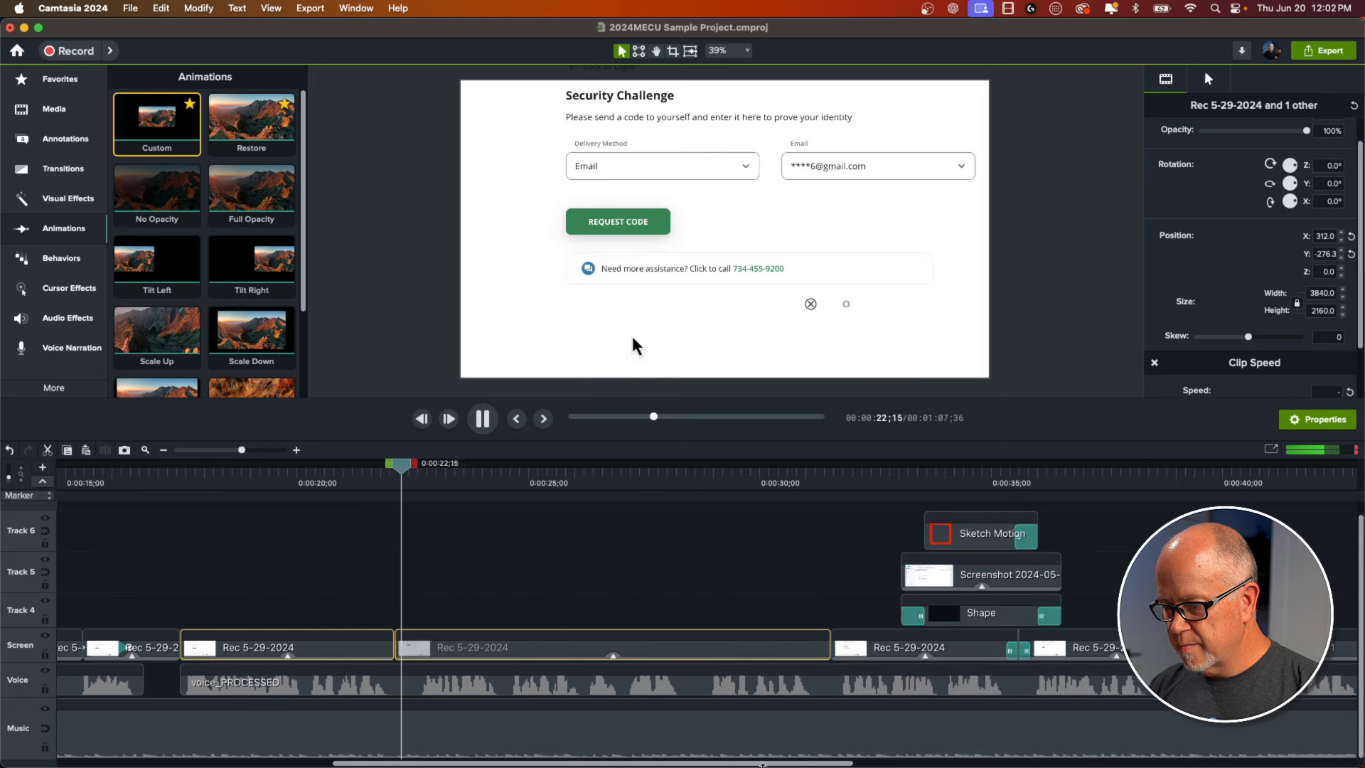
{"action": "key", "text": "space"}
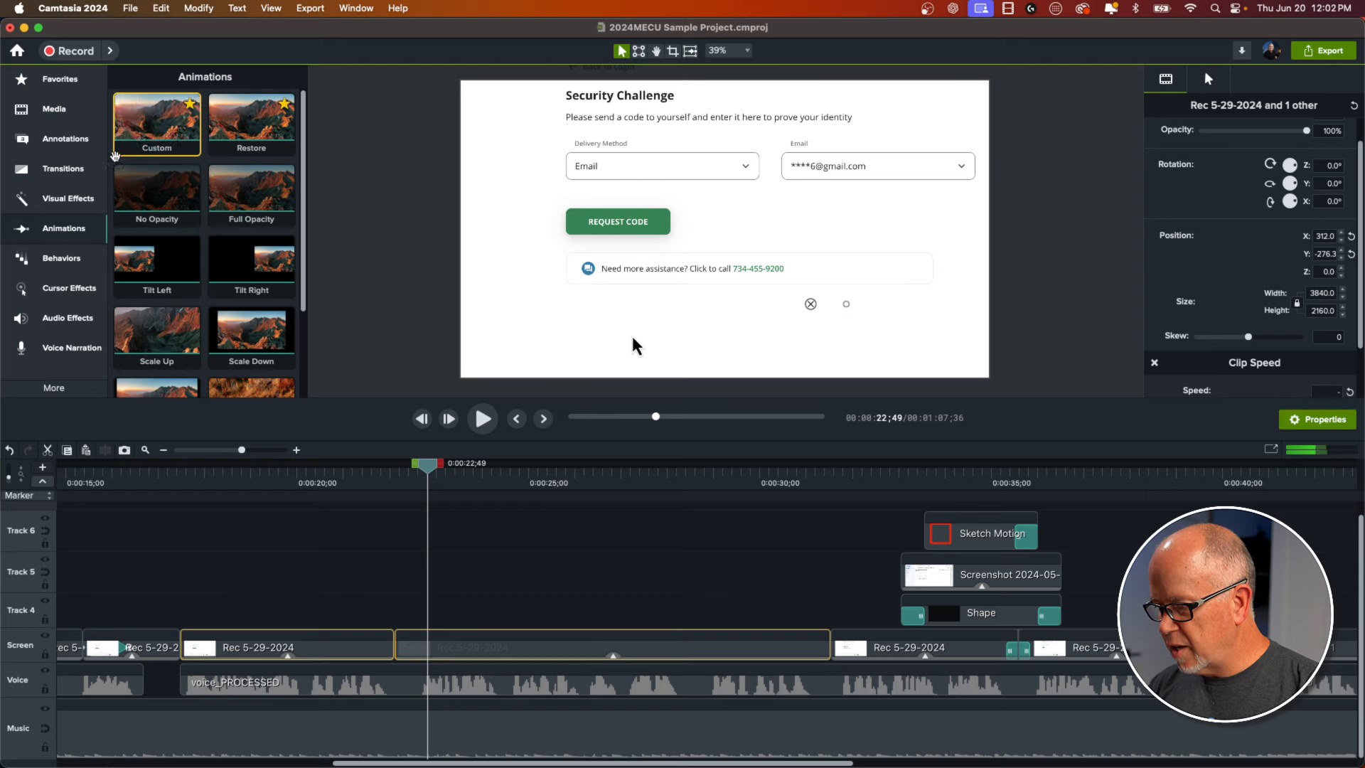
- Add a Custom animation to the fifth Screen clip at 0:00:23;06, moving the clip to X 114.0, Y -369.7 with Auto easing
{"action": "left_click_drag", "start_coordinate": [156, 119], "coordinate": [441, 648]}
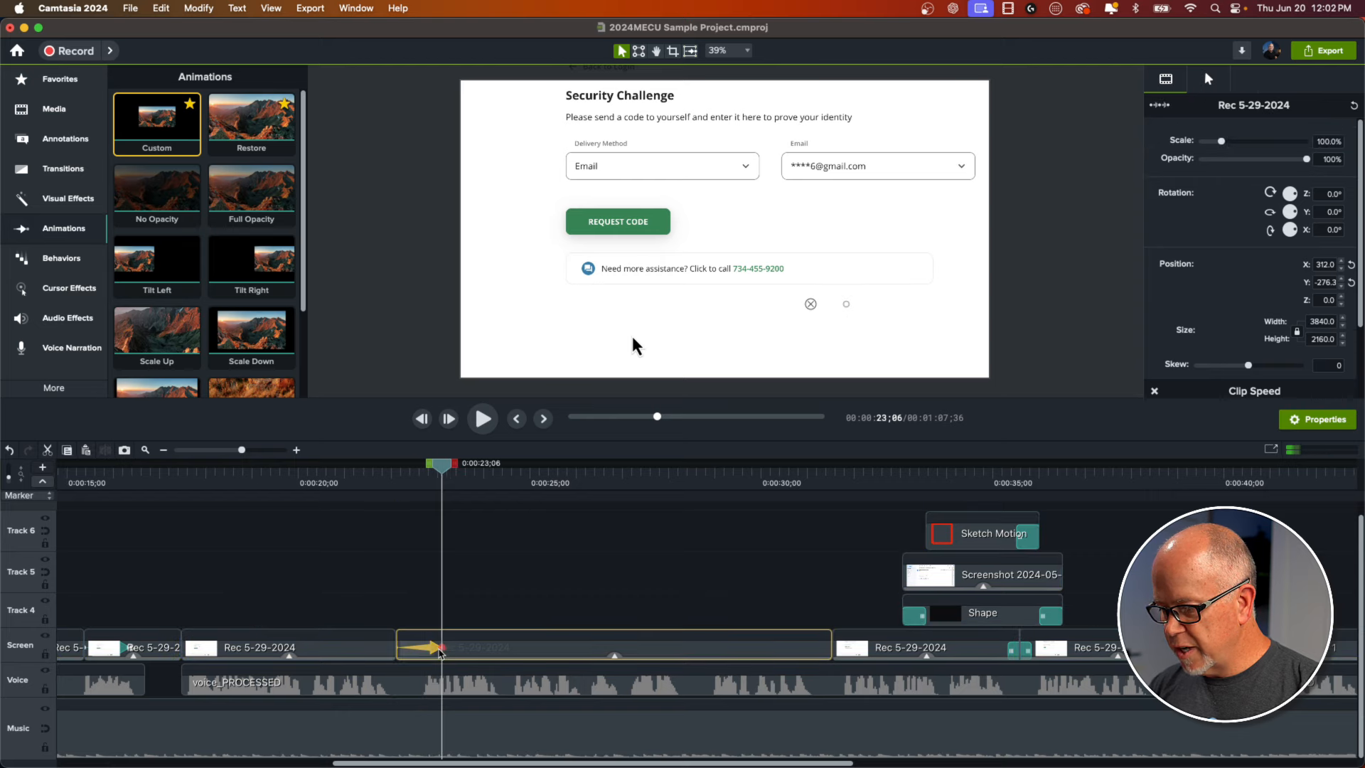
{"action": "left_click_drag", "start_coordinate": [635, 347], "coordinate": [579, 370]}
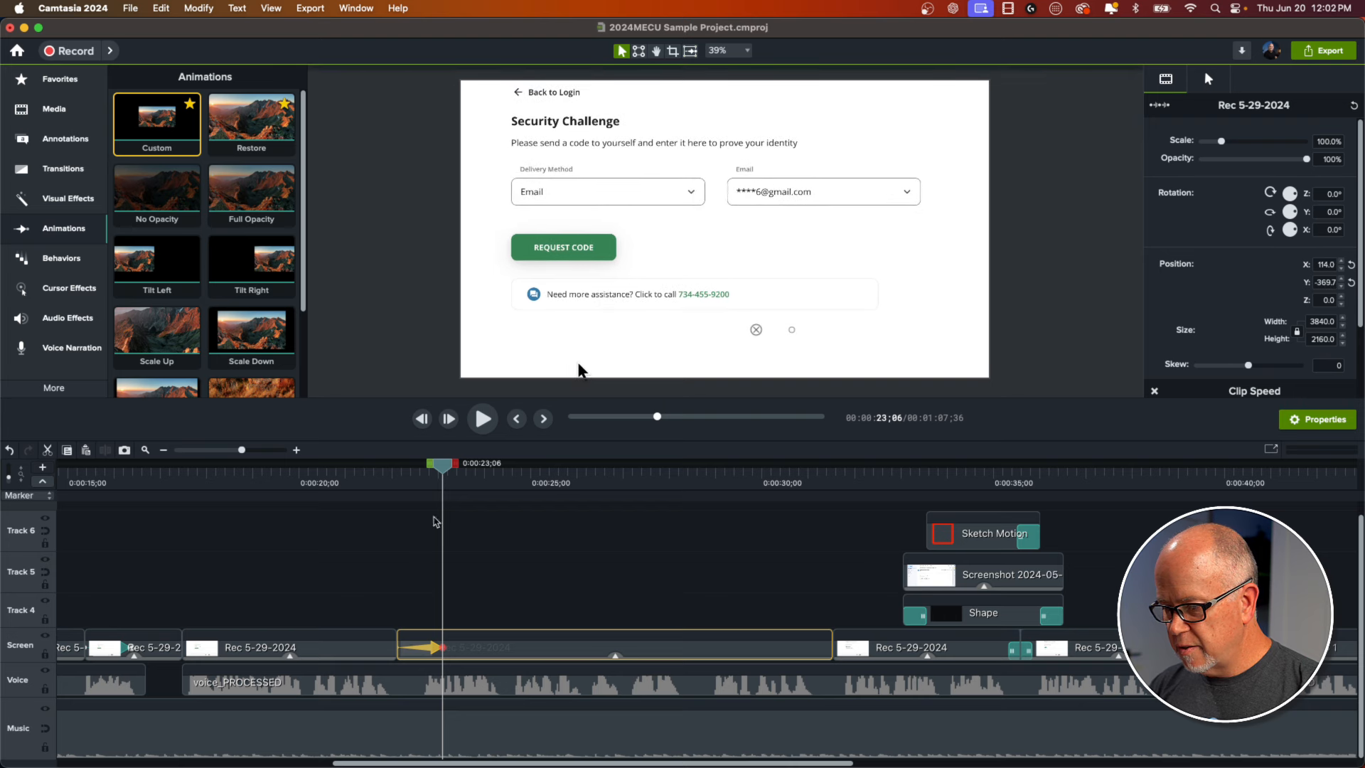
{"action": "right_click", "coordinate": [437, 648]}
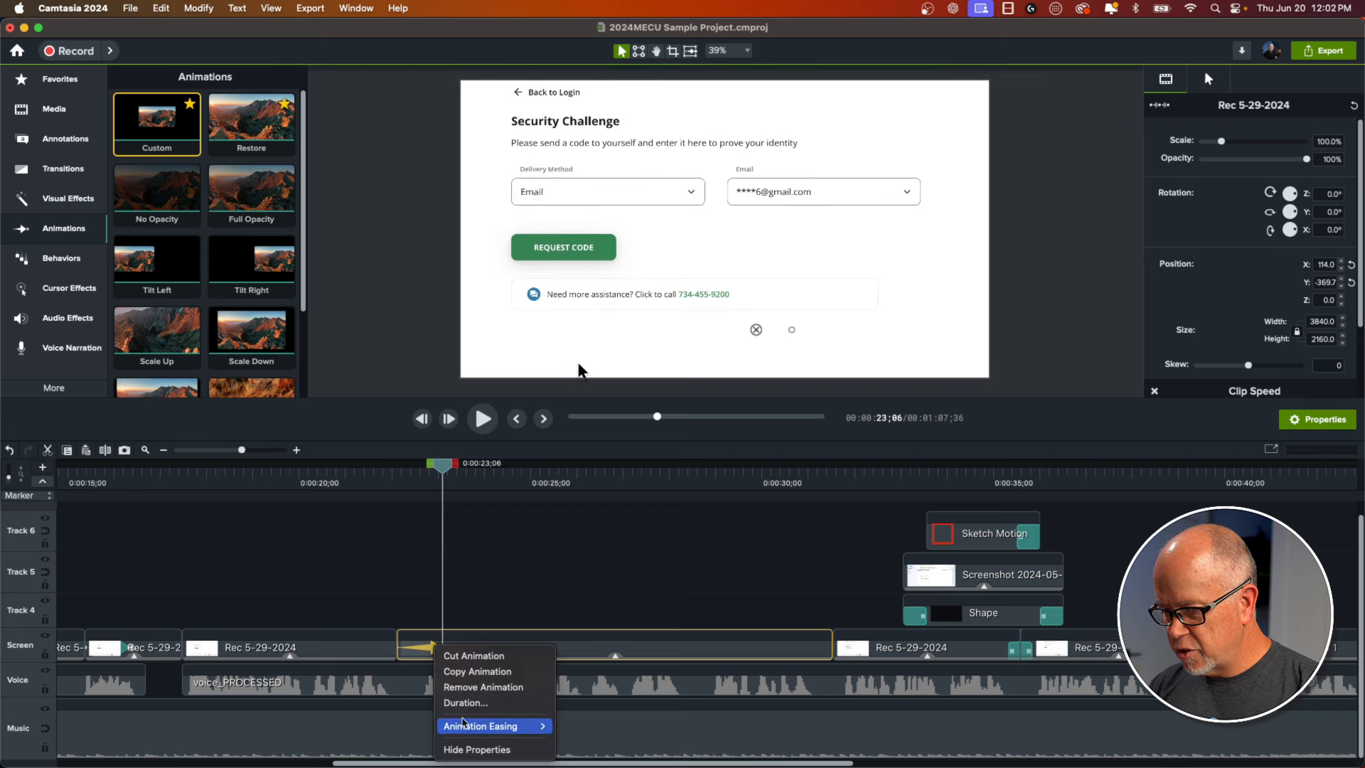
{"action": "mouse_move", "coordinate": [469, 727]}
{"action": "left_click", "coordinate": [579, 752]}
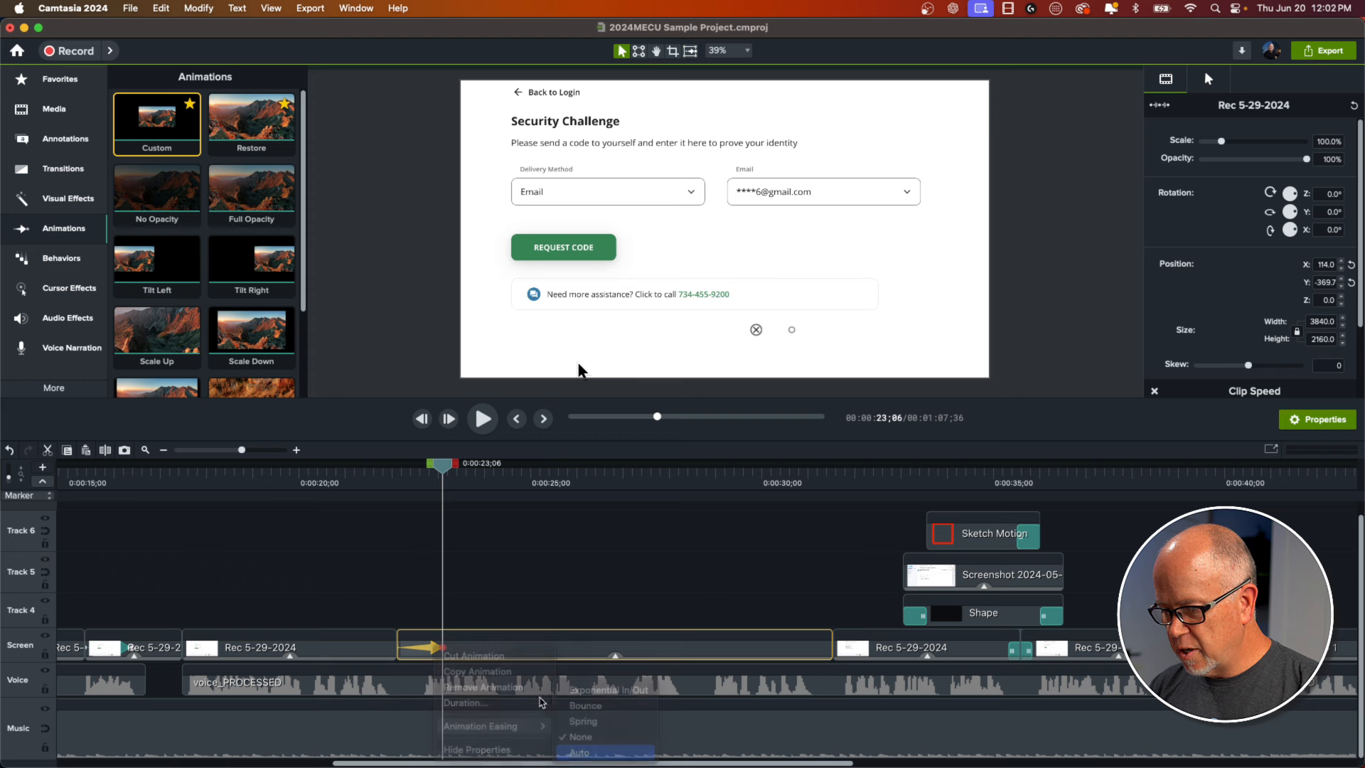
- Play back the Security Challenge pan through the fifth Screen clip and into the sixth at 0:00:32;00
{"action": "left_click", "coordinate": [371, 482]}
{"action": "key", "text": "space"}
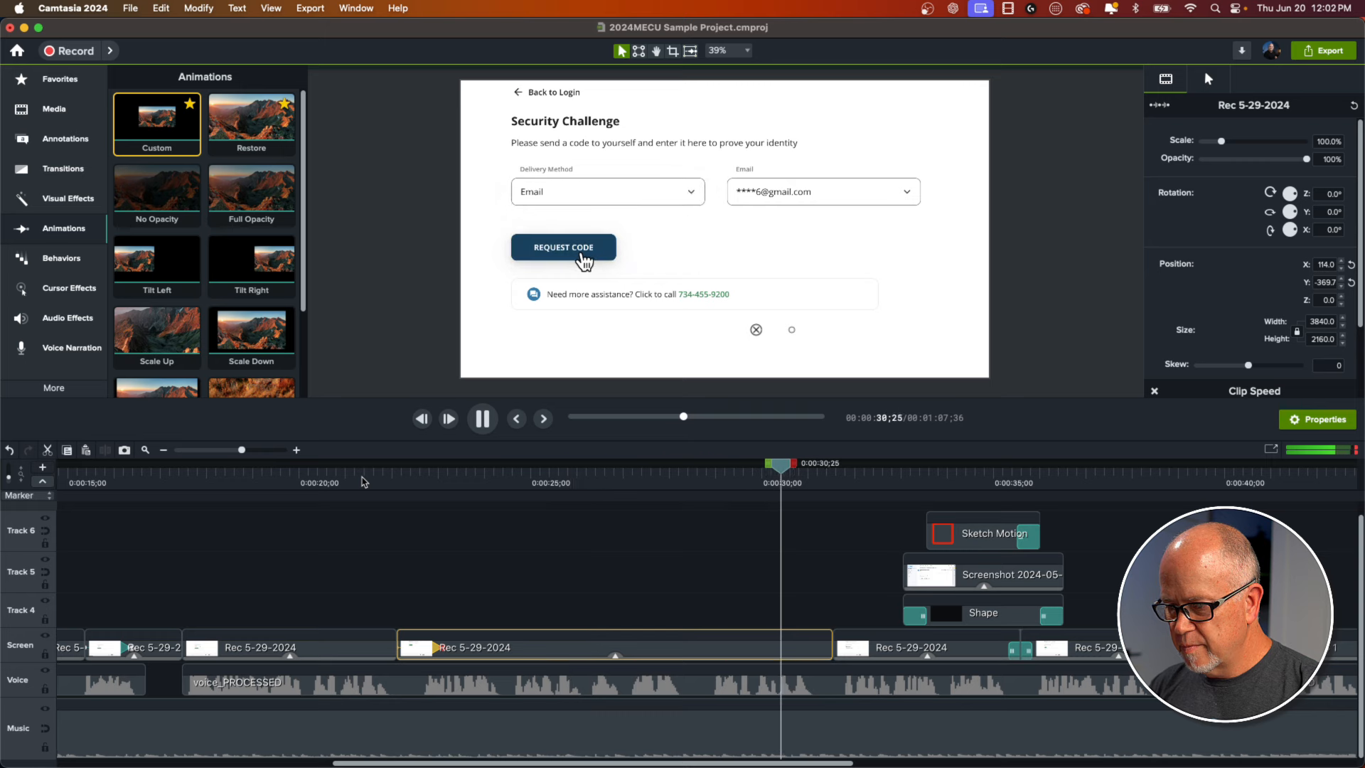
{"action": "key", "text": "space"}
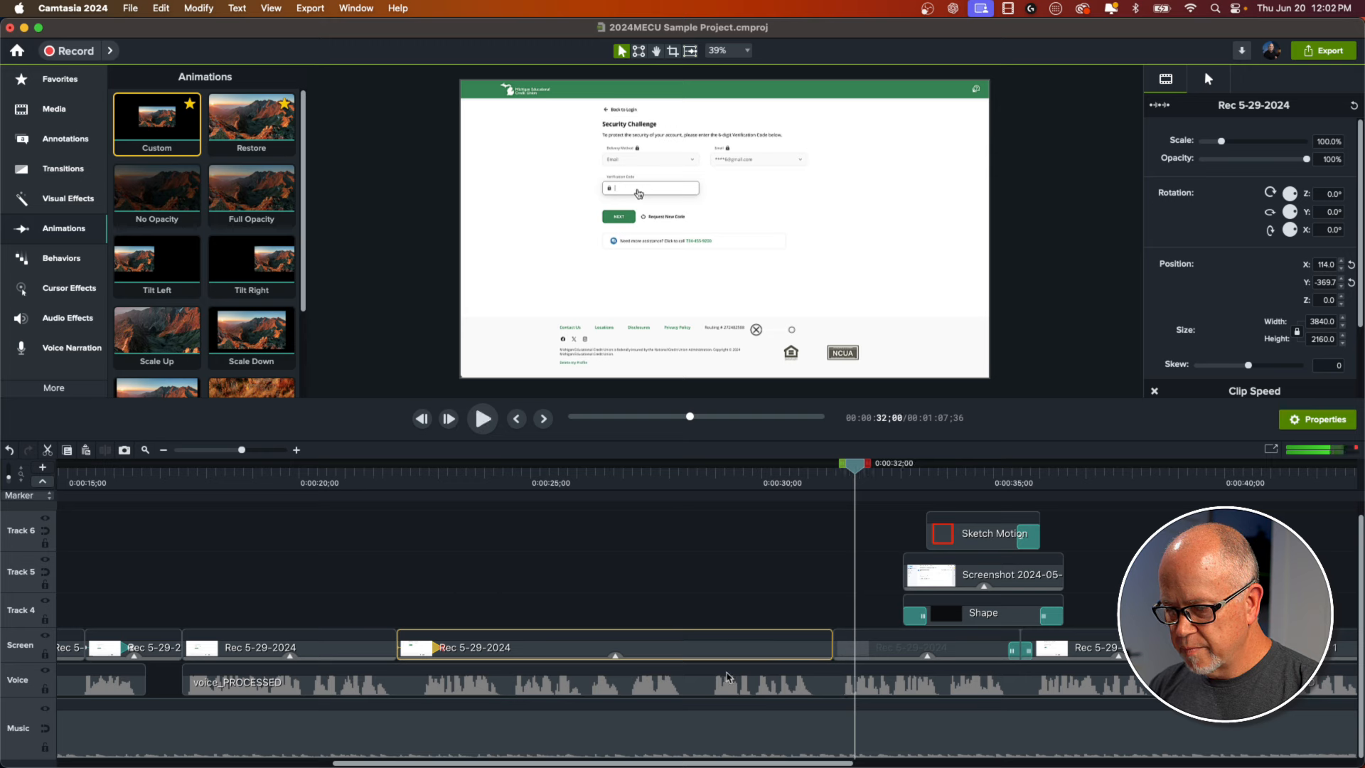
- Copy the fifth Screen clip's properties and paste them onto the sixth Screen clip, which shows the verification code entry
{"action": "right_click", "coordinate": [797, 654]}
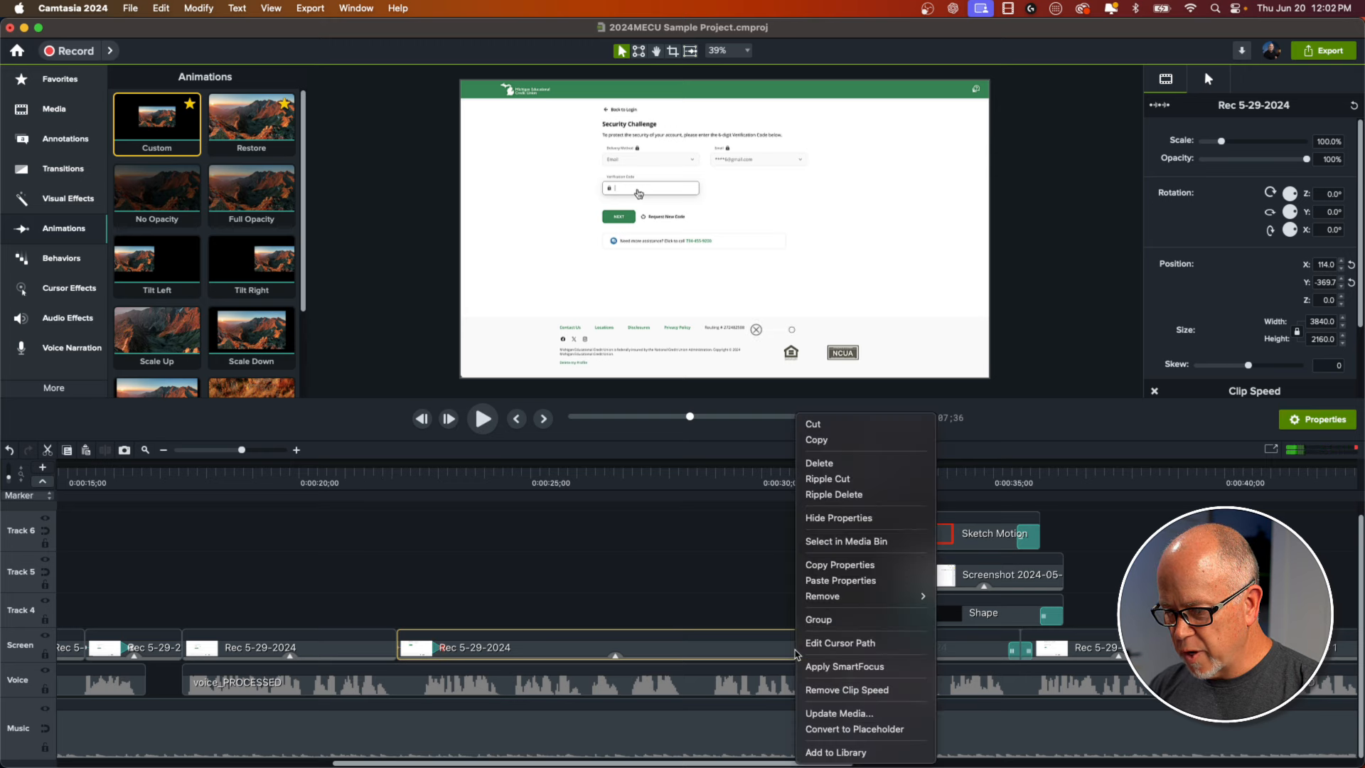
{"action": "left_click", "coordinate": [836, 565]}
{"action": "left_click", "coordinate": [863, 655]}
{"action": "right_click", "coordinate": [862, 654]}
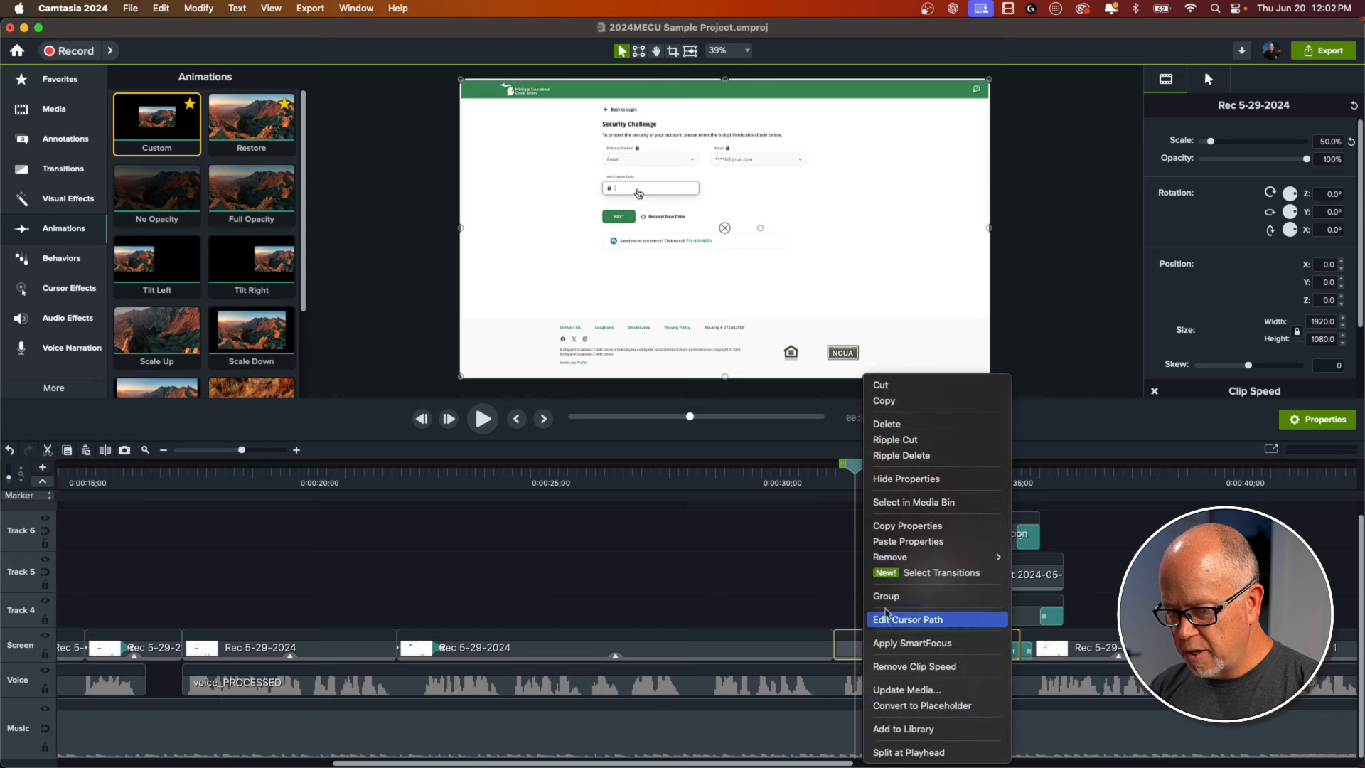
{"action": "mouse_move", "coordinate": [917, 557]}
{"action": "left_click", "coordinate": [1038, 555]}
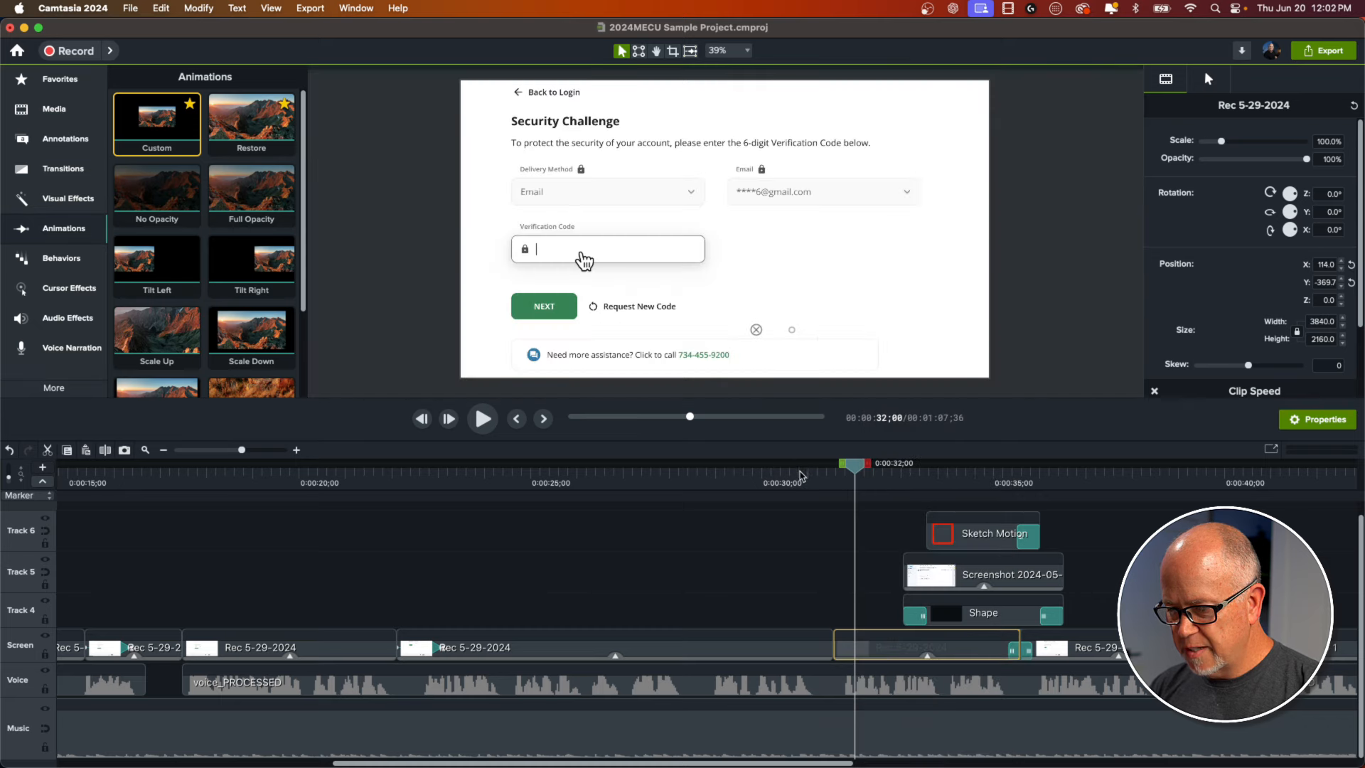
- Play back the sixth Screen clip and its email overlay, continuing to 0:00:37;00 to check the following clip's framing
{"action": "left_click", "coordinate": [801, 475]}
{"action": "key", "text": "space"}
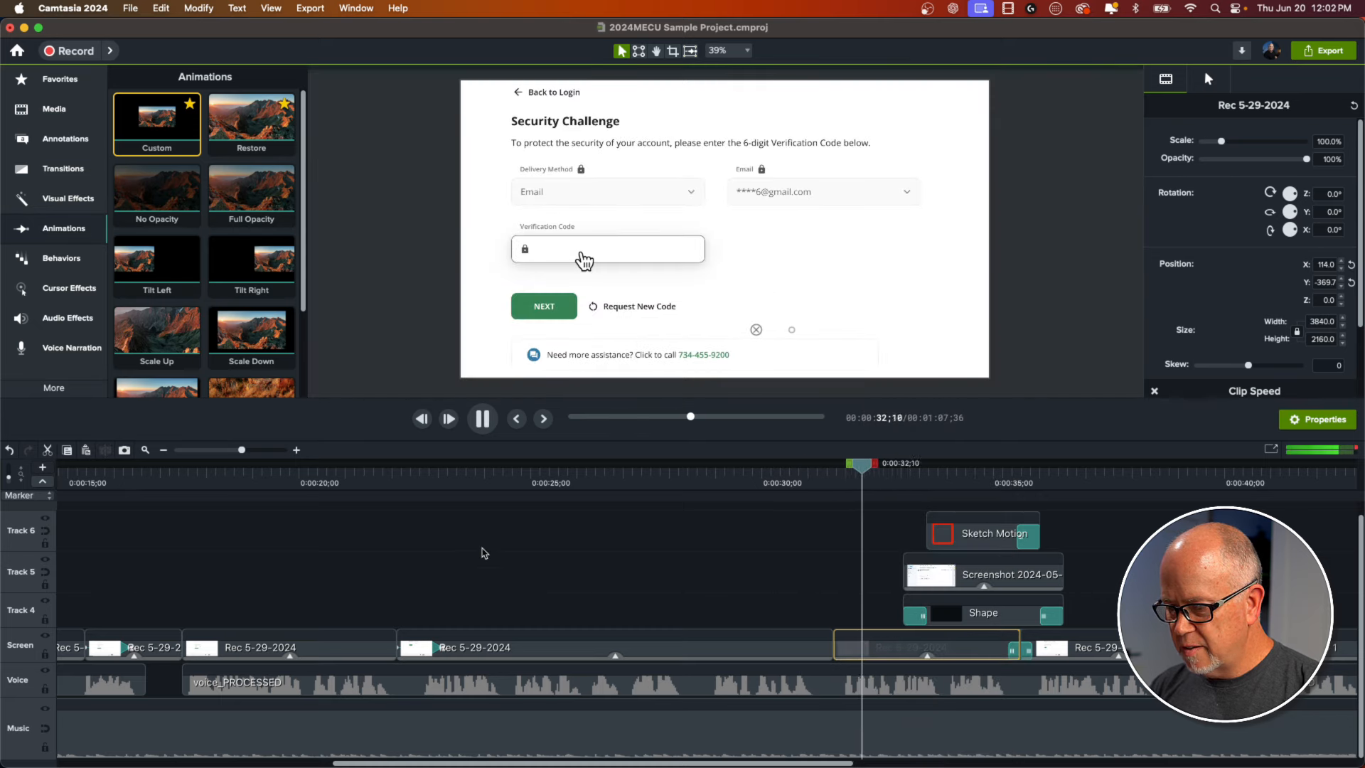
{"action": "key", "text": "space"}
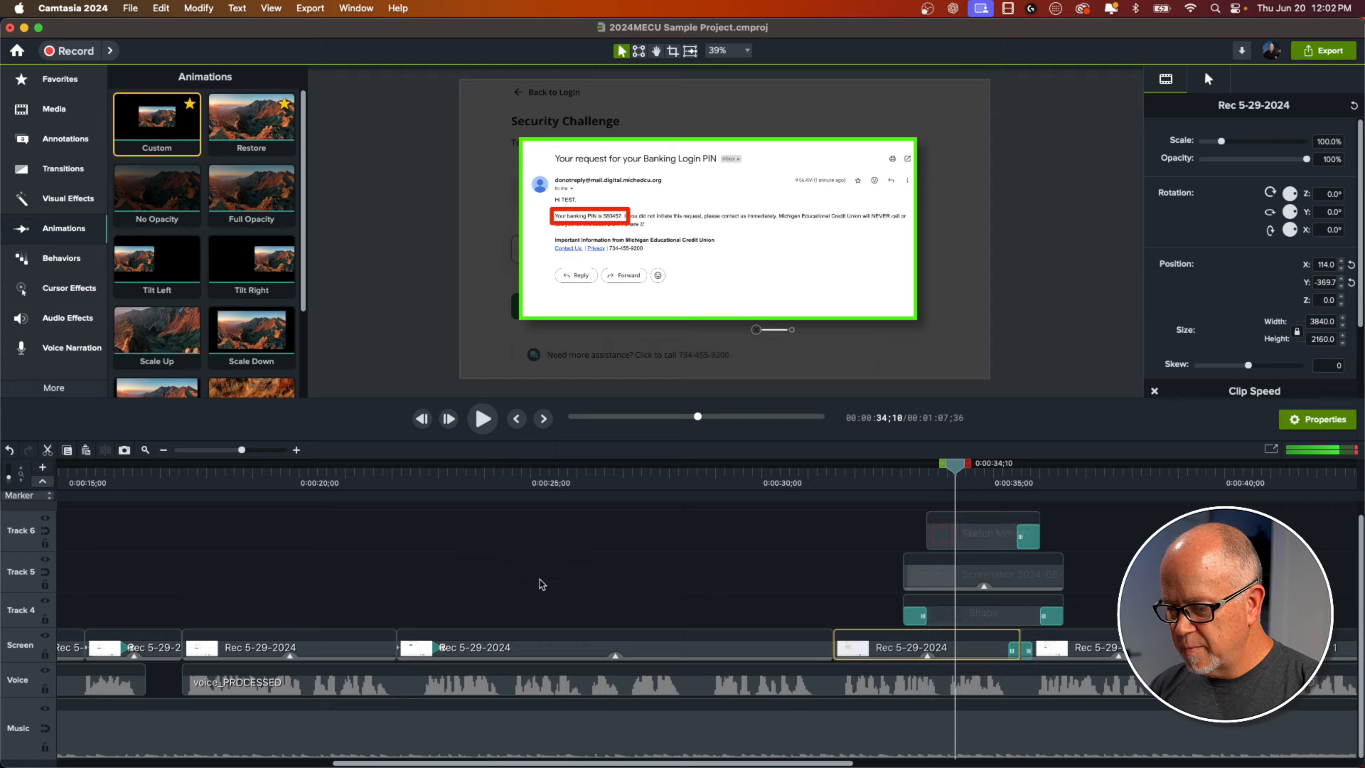
{"action": "scroll", "coordinate": [842, 764], "scroll_direction": "right", "scroll_amount": 1}
{"action": "scroll", "coordinate": [843, 764], "scroll_direction": "right", "scroll_amount": 5}
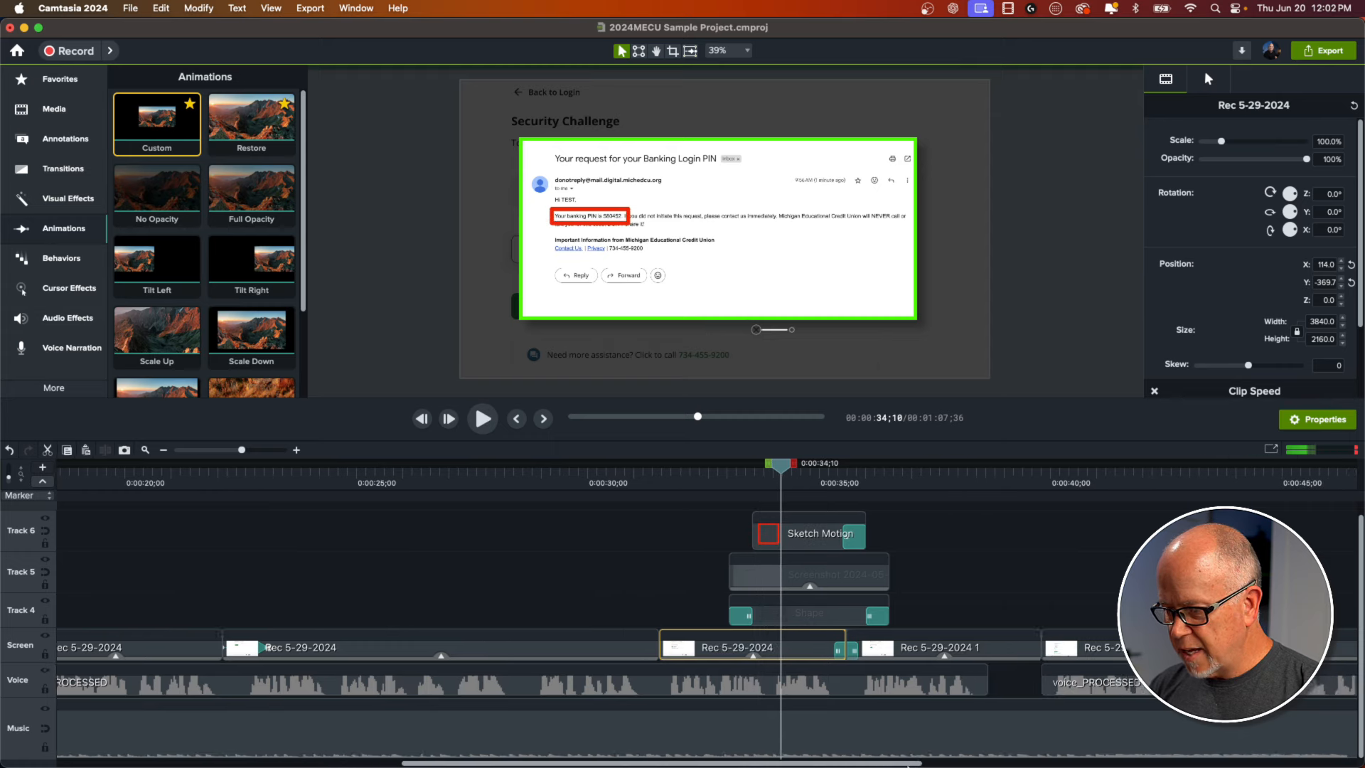
{"action": "key", "text": "space"}
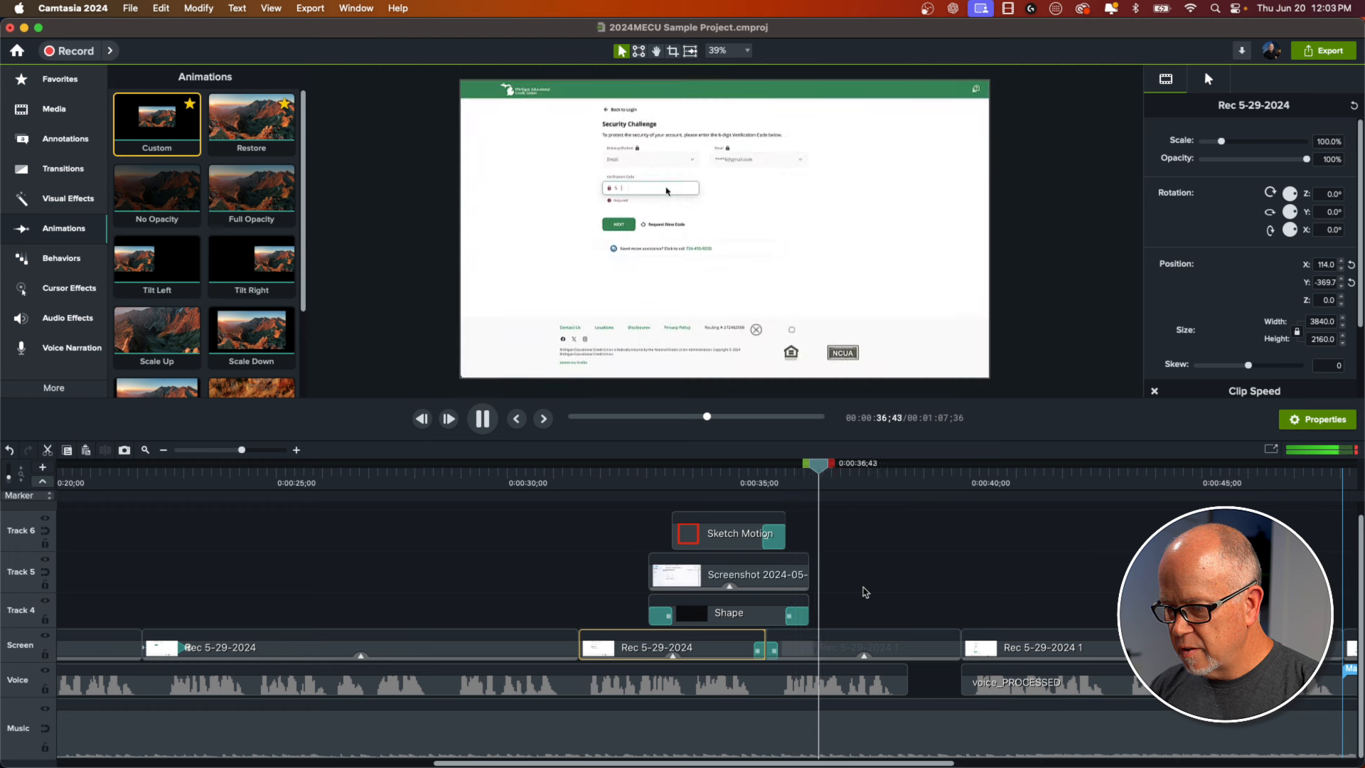
{"action": "key", "text": "space"}
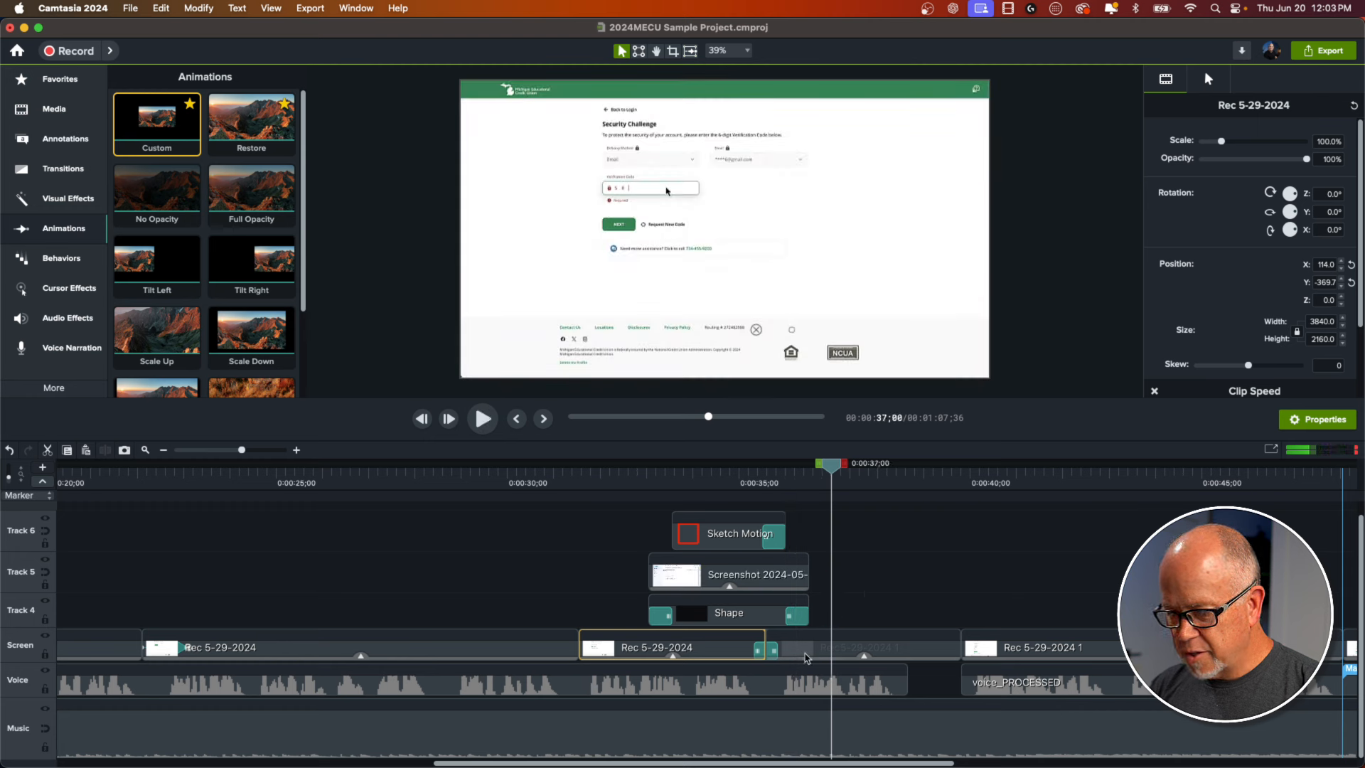
- Paste the copied properties onto the seventh Screen clip and play back the verification code entry into the following clip
{"action": "left_click", "coordinate": [787, 653]}
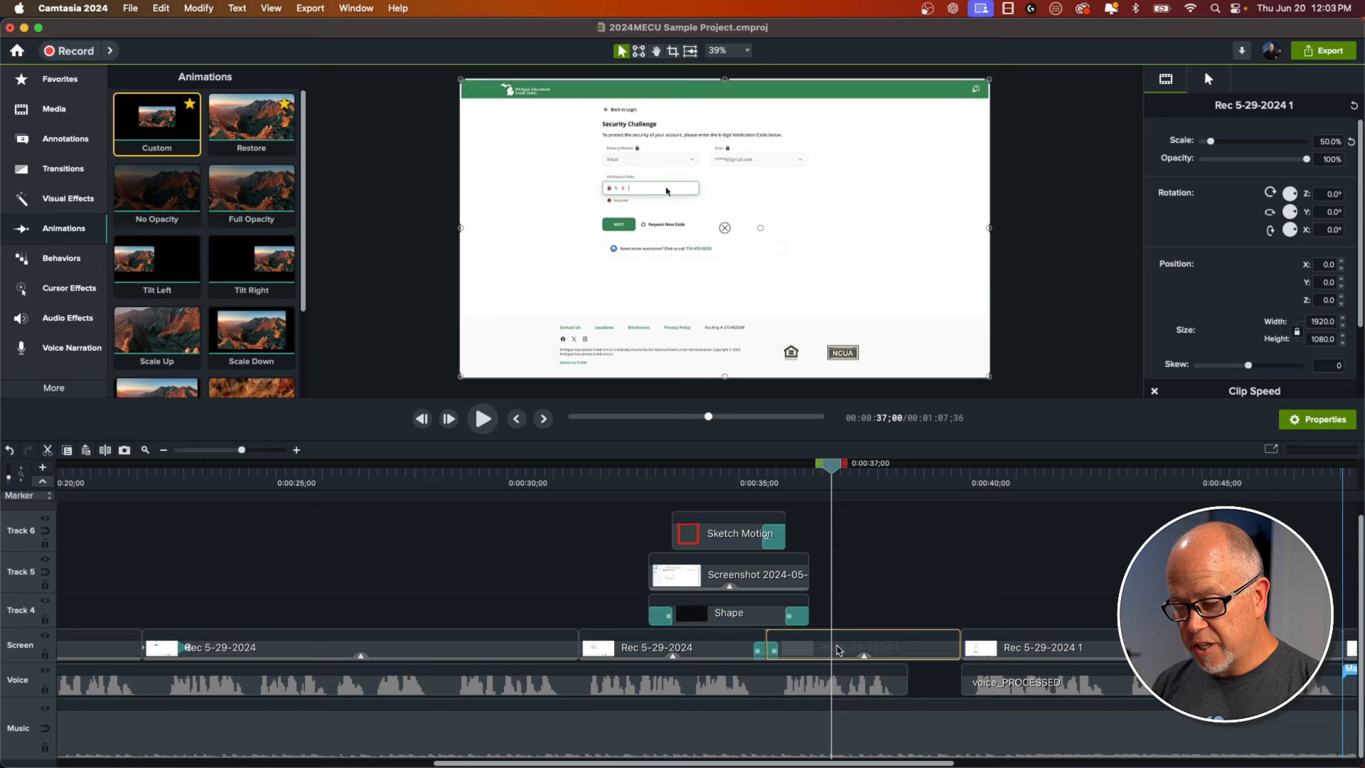
{"action": "right_click", "coordinate": [841, 652]}
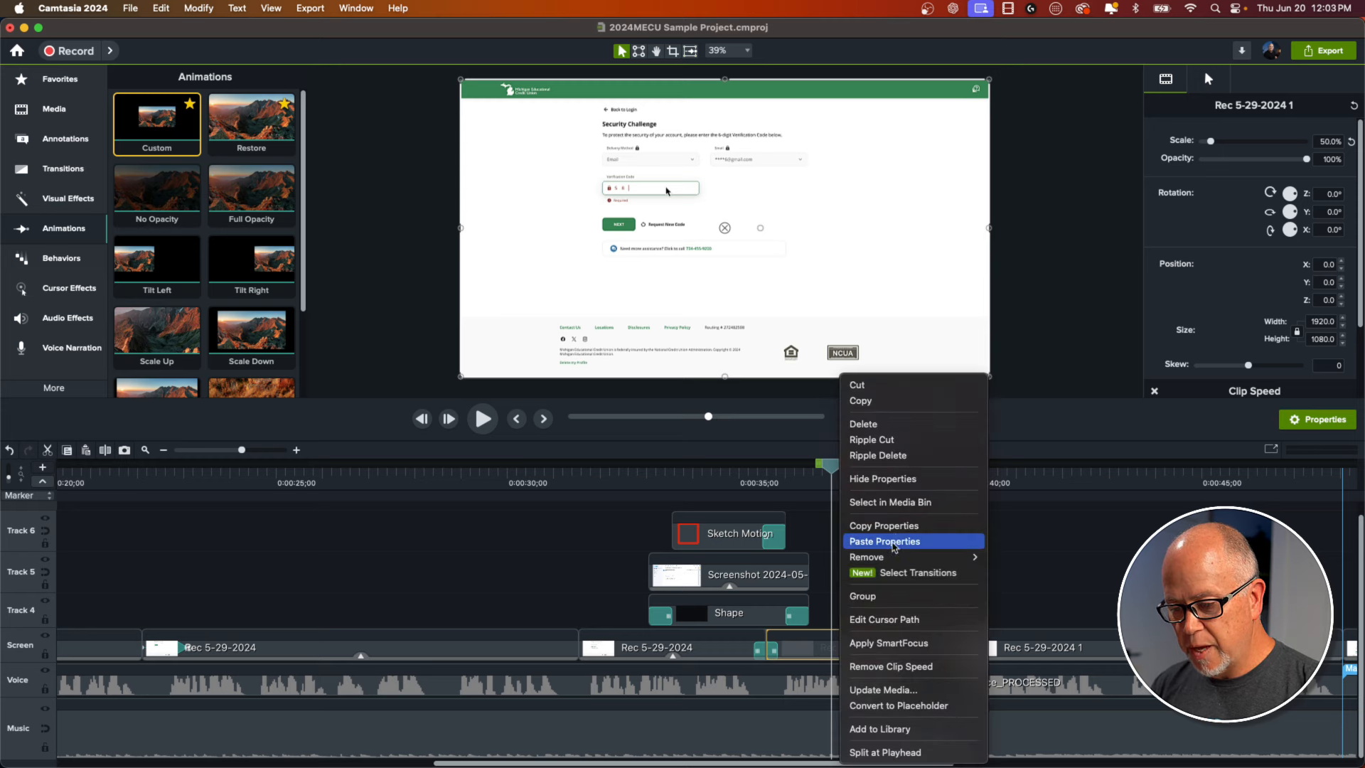
{"action": "left_click", "coordinate": [899, 542]}
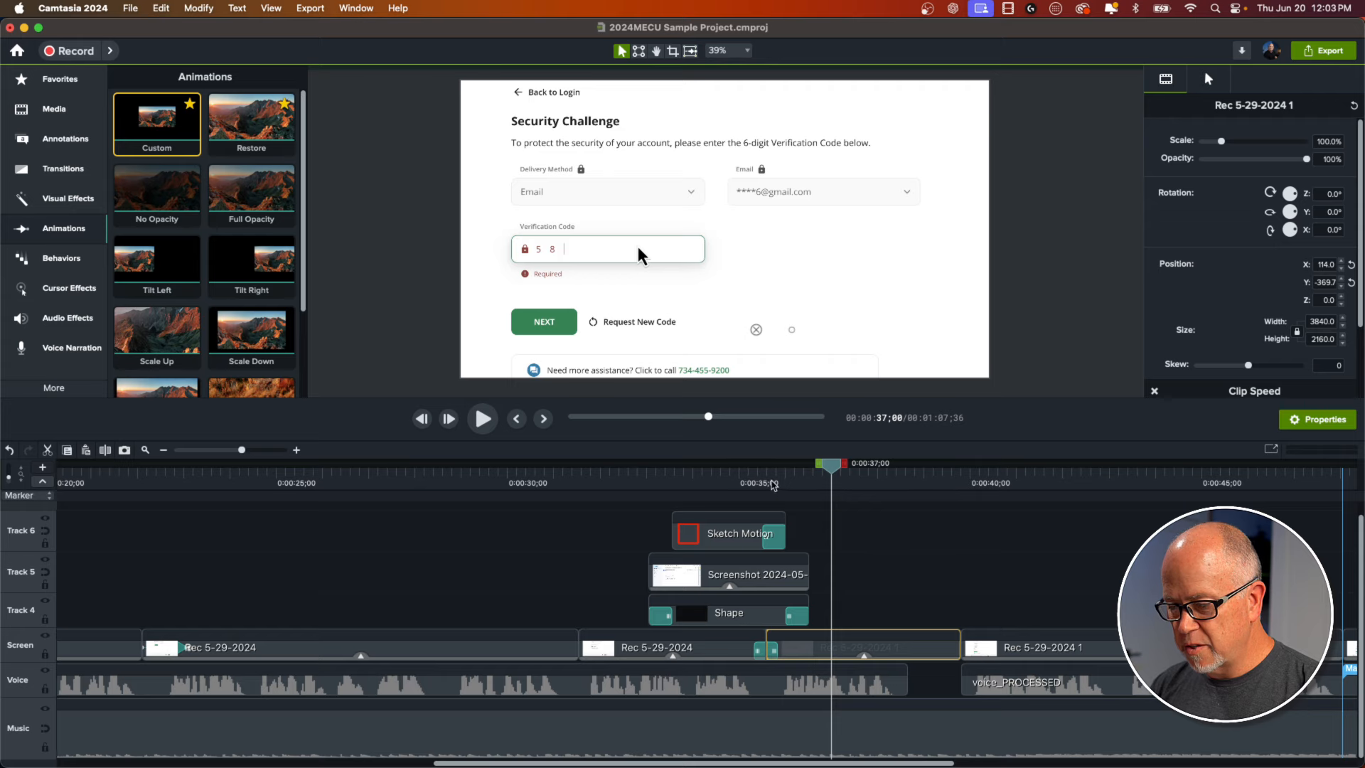
{"action": "left_click", "coordinate": [774, 485]}
{"action": "key", "text": "space"}
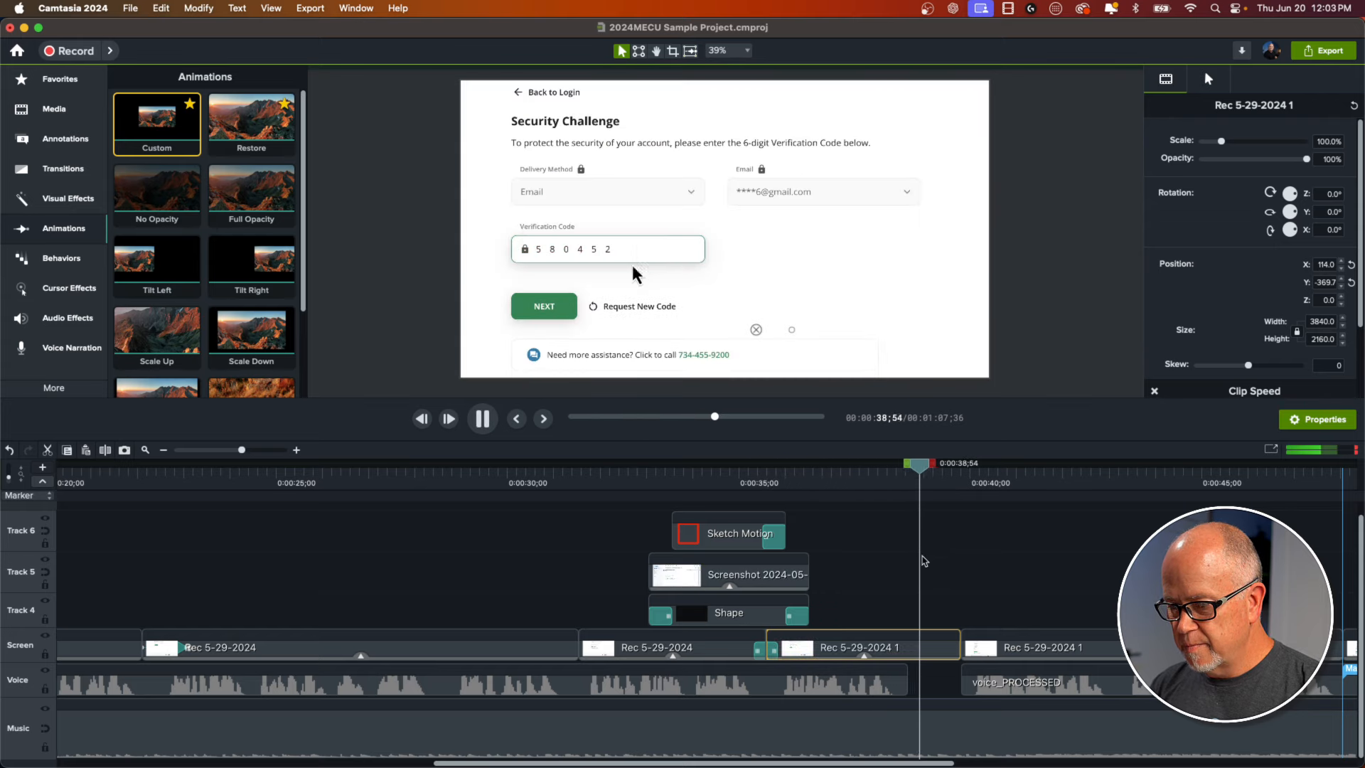
{"action": "key", "text": "space"}
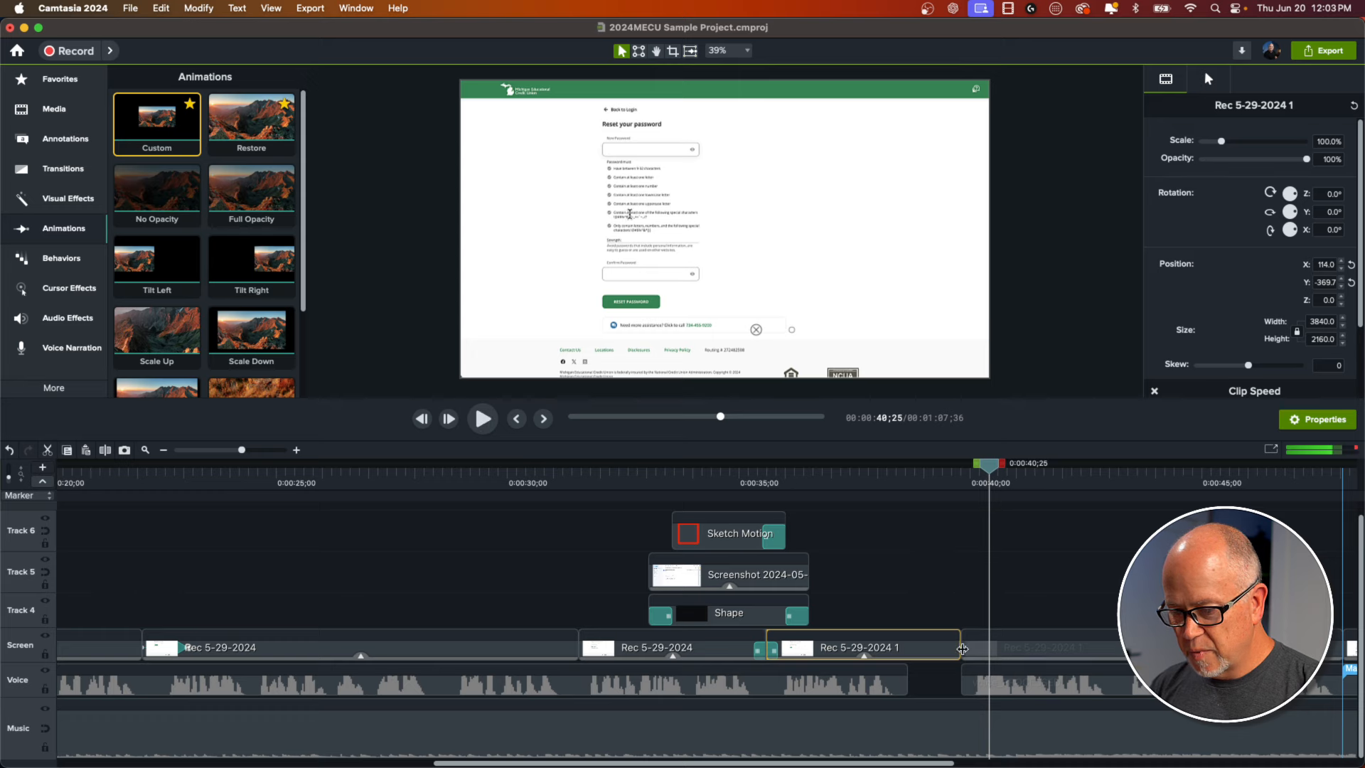
- Paste the same properties onto the eighth Screen clip with the seventh also selected, and preview the Reset your password page from 0:00:39;25
{"action": "left_click", "coordinate": [1013, 648], "text": "super"}
{"action": "right_click", "coordinate": [1013, 649]}
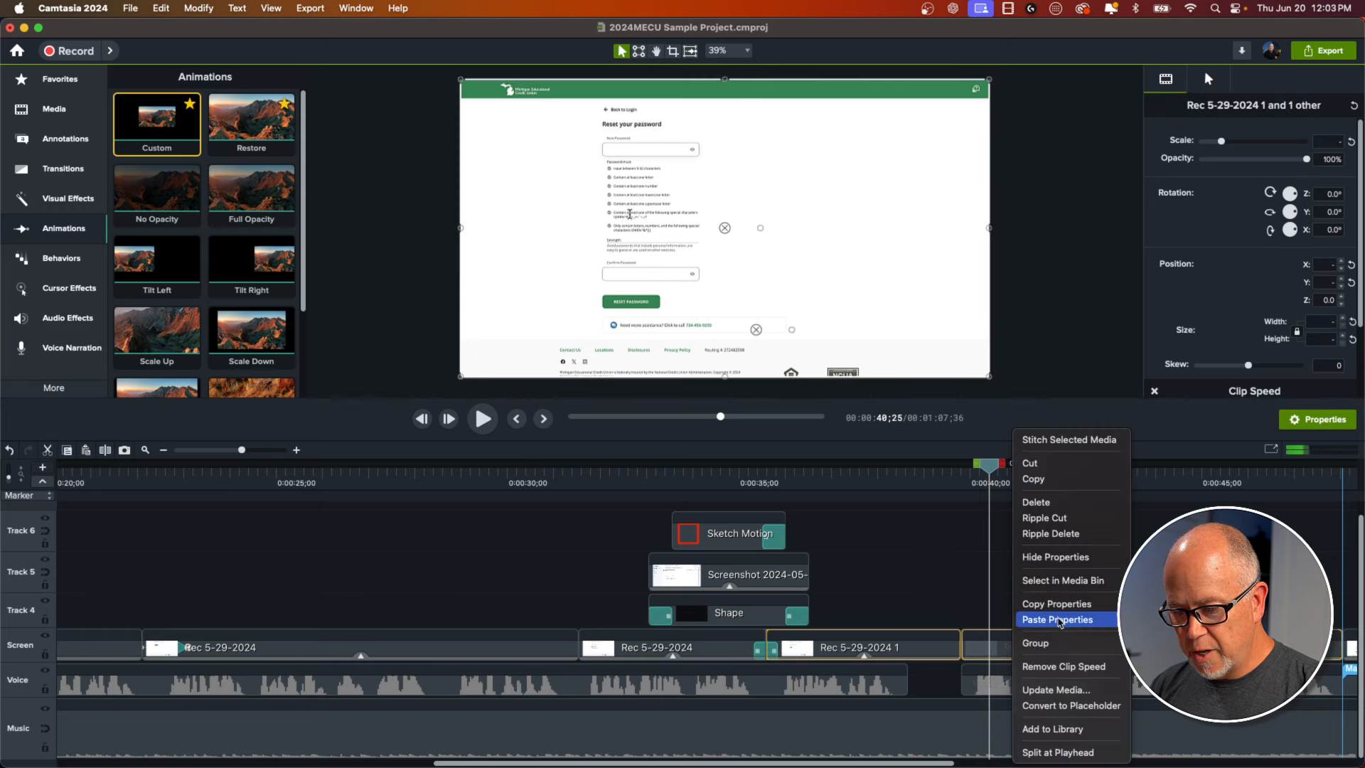
{"action": "left_click", "coordinate": [1059, 620]}
{"action": "left_click", "coordinate": [943, 485]}
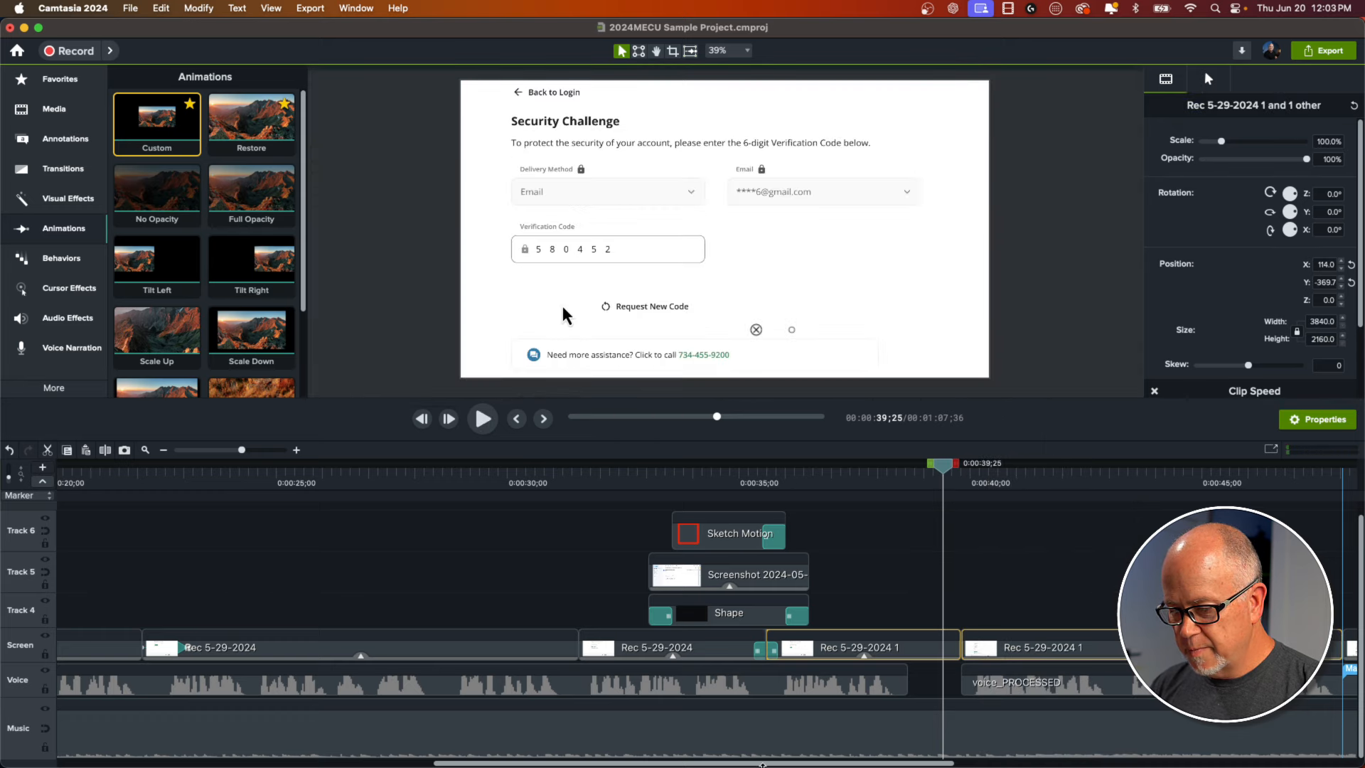
{"action": "left_click_drag", "start_coordinate": [767, 764], "coordinate": [989, 763]}
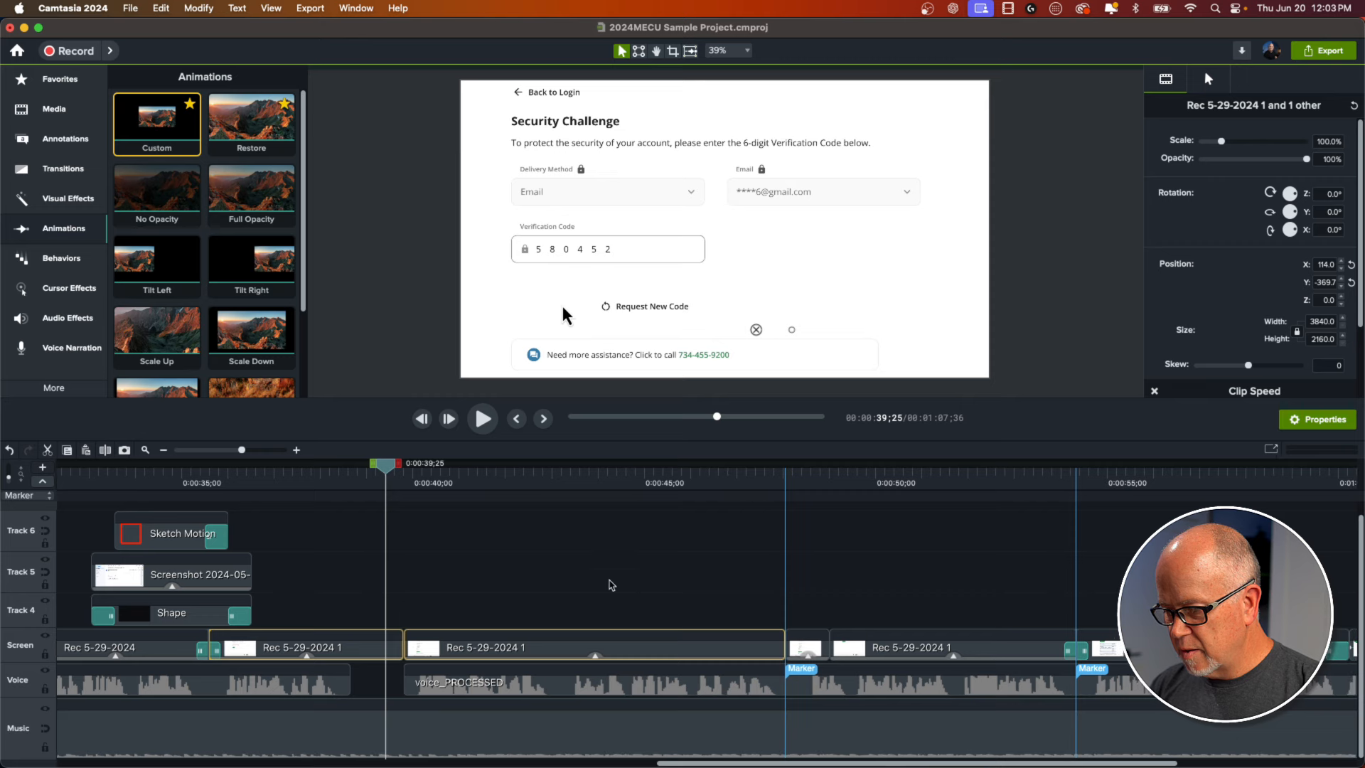
{"action": "left_click", "coordinate": [611, 584]}
{"action": "key", "text": "space"}
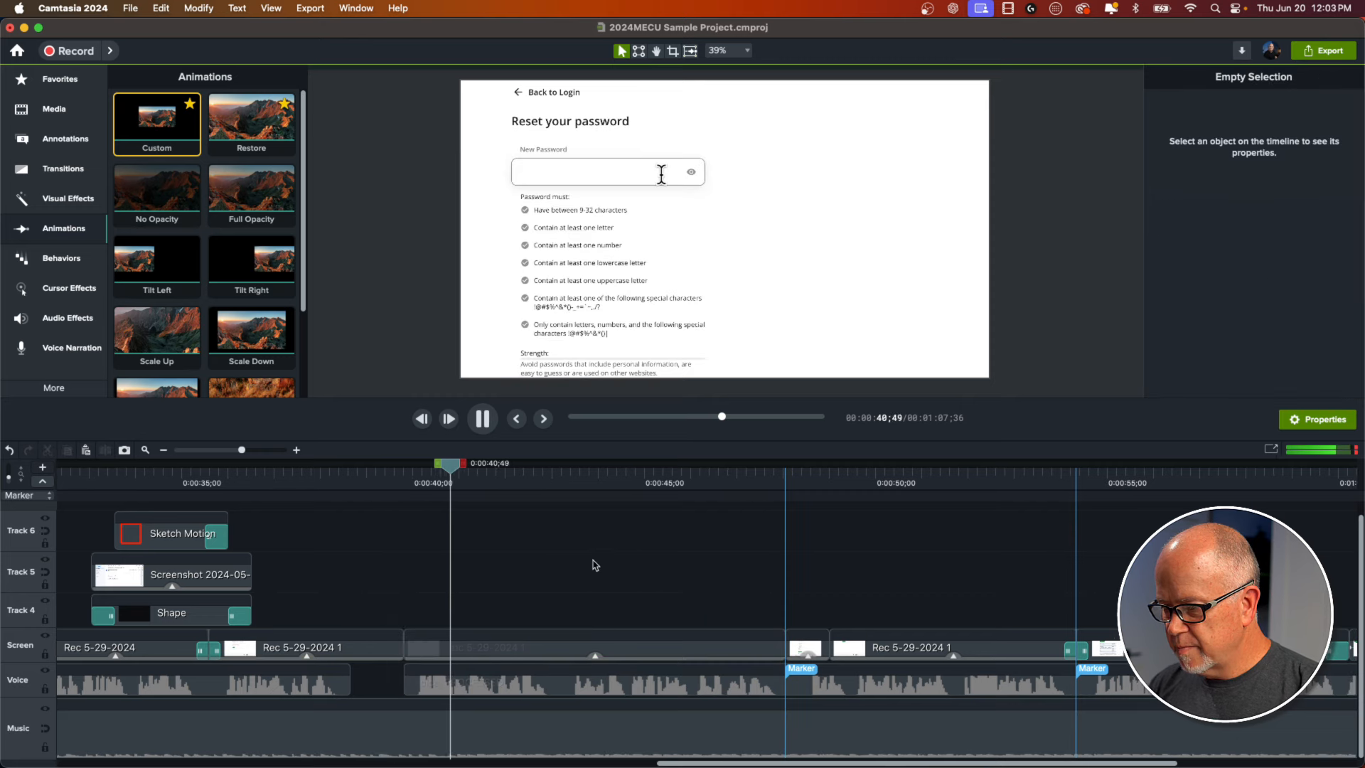
{"action": "key", "text": "space"}
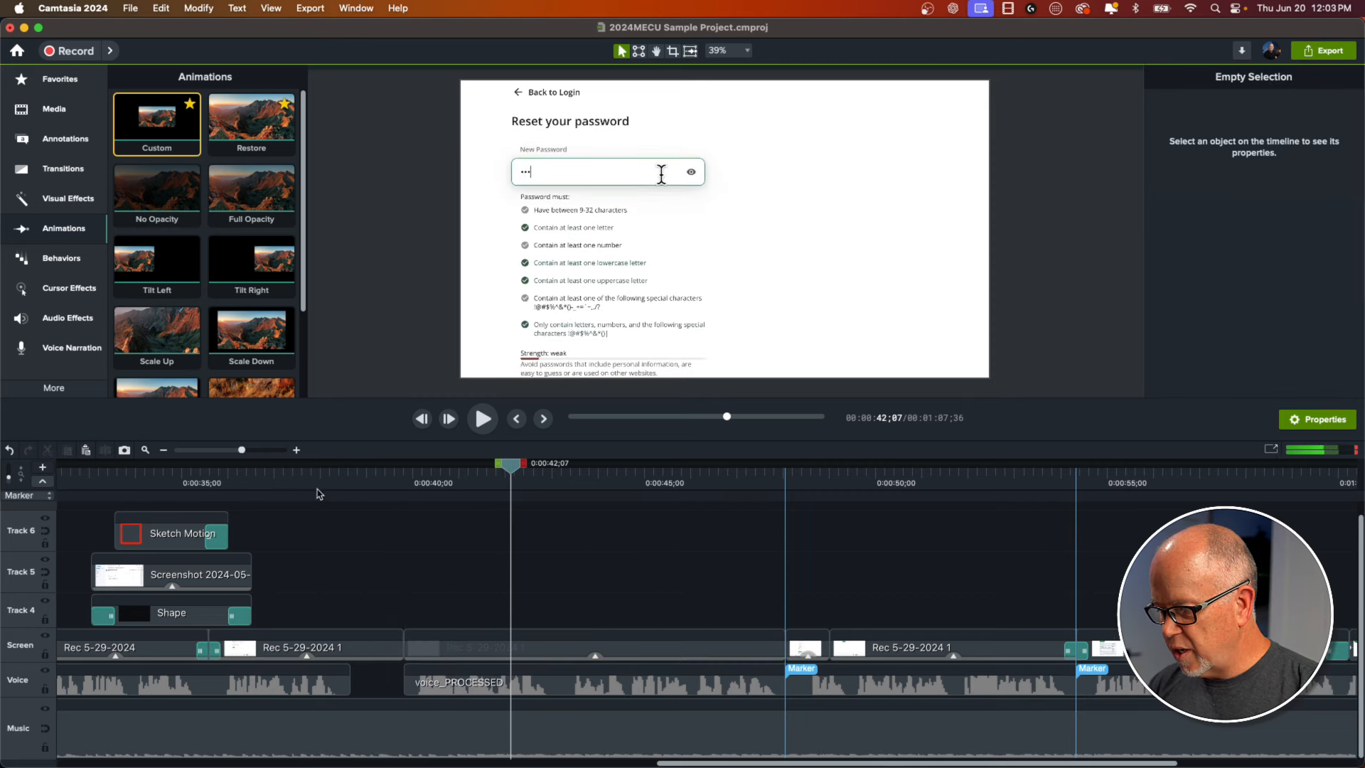
- Add a Custom animation to the eighth Screen clip at 0:00:40;48, scaling it to 62.4% at X 164.4, Y -133.7 with Auto easing
{"action": "left_click_drag", "start_coordinate": [156, 121], "coordinate": [453, 644]}
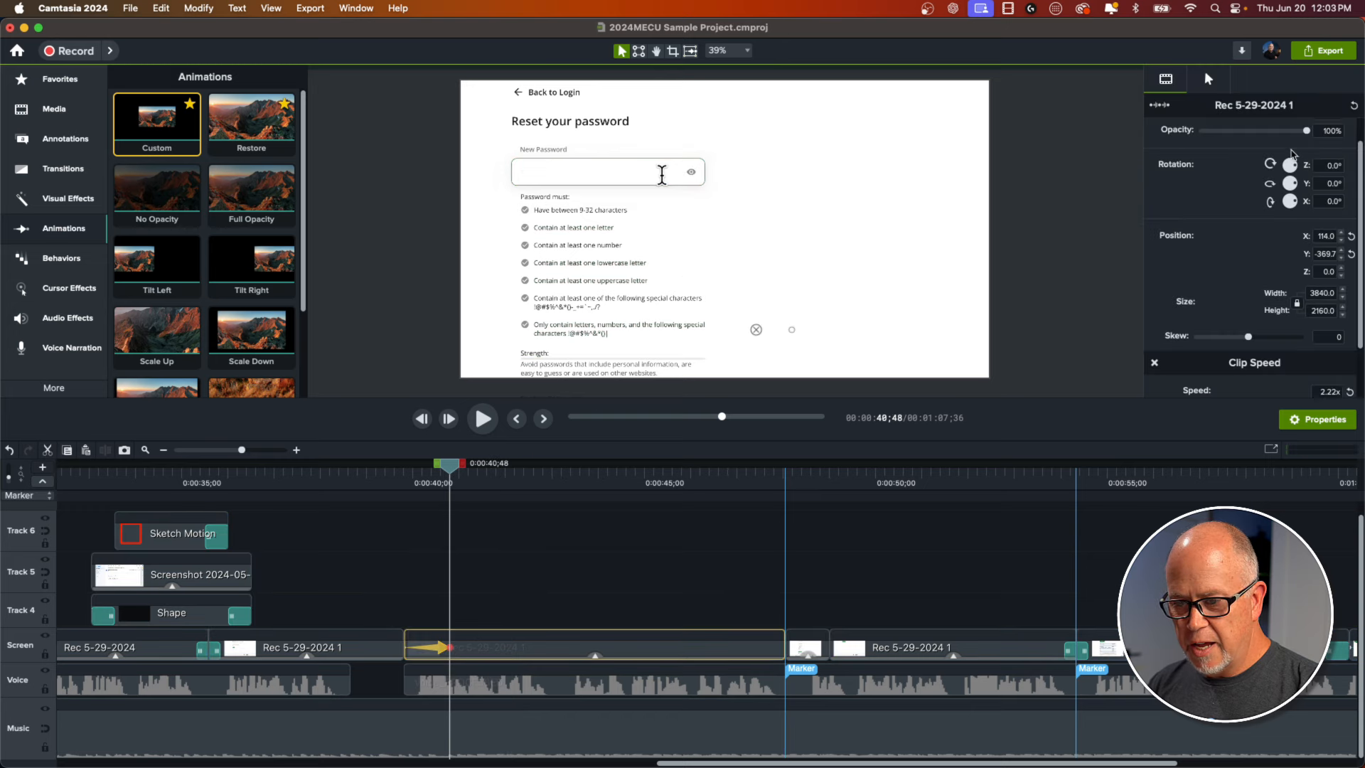
{"action": "left_click_drag", "start_coordinate": [1306, 132], "coordinate": [1301, 132]}
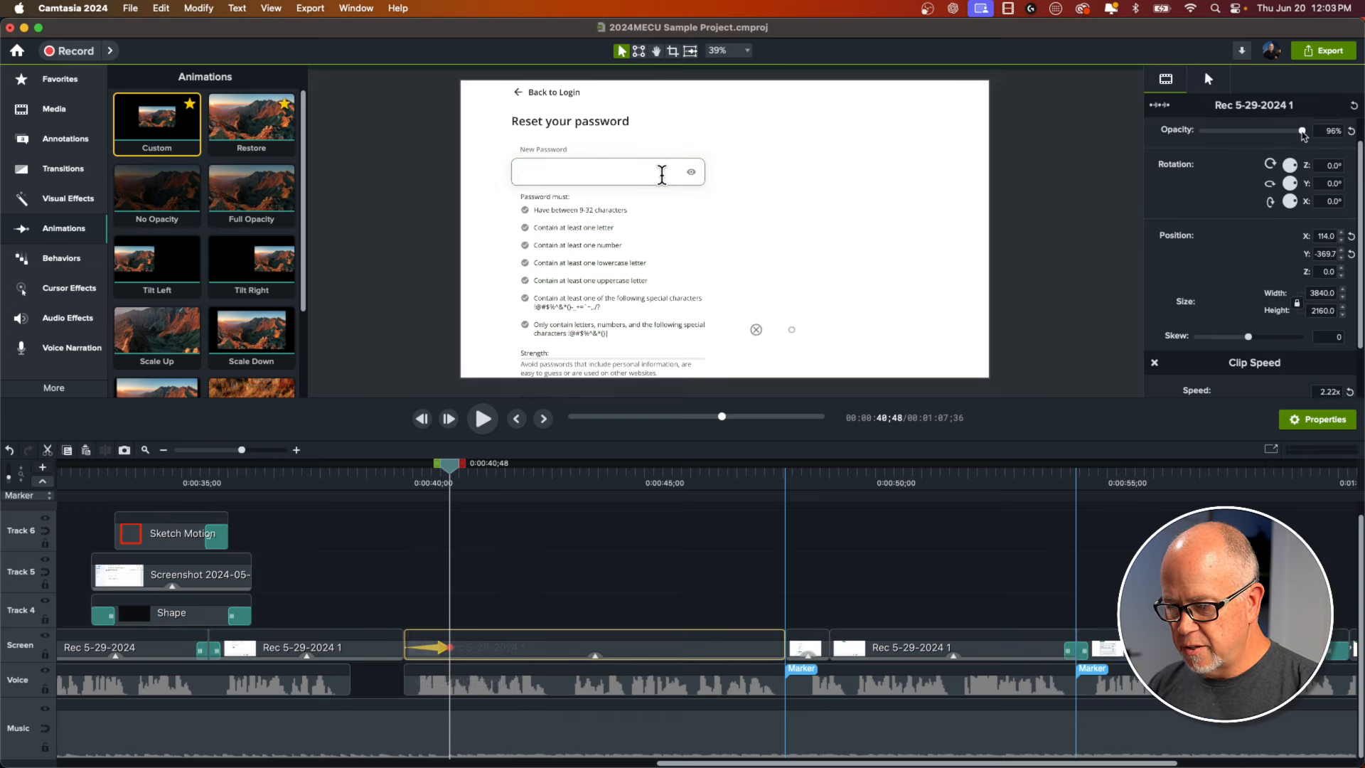
{"action": "key", "text": "super+z"}
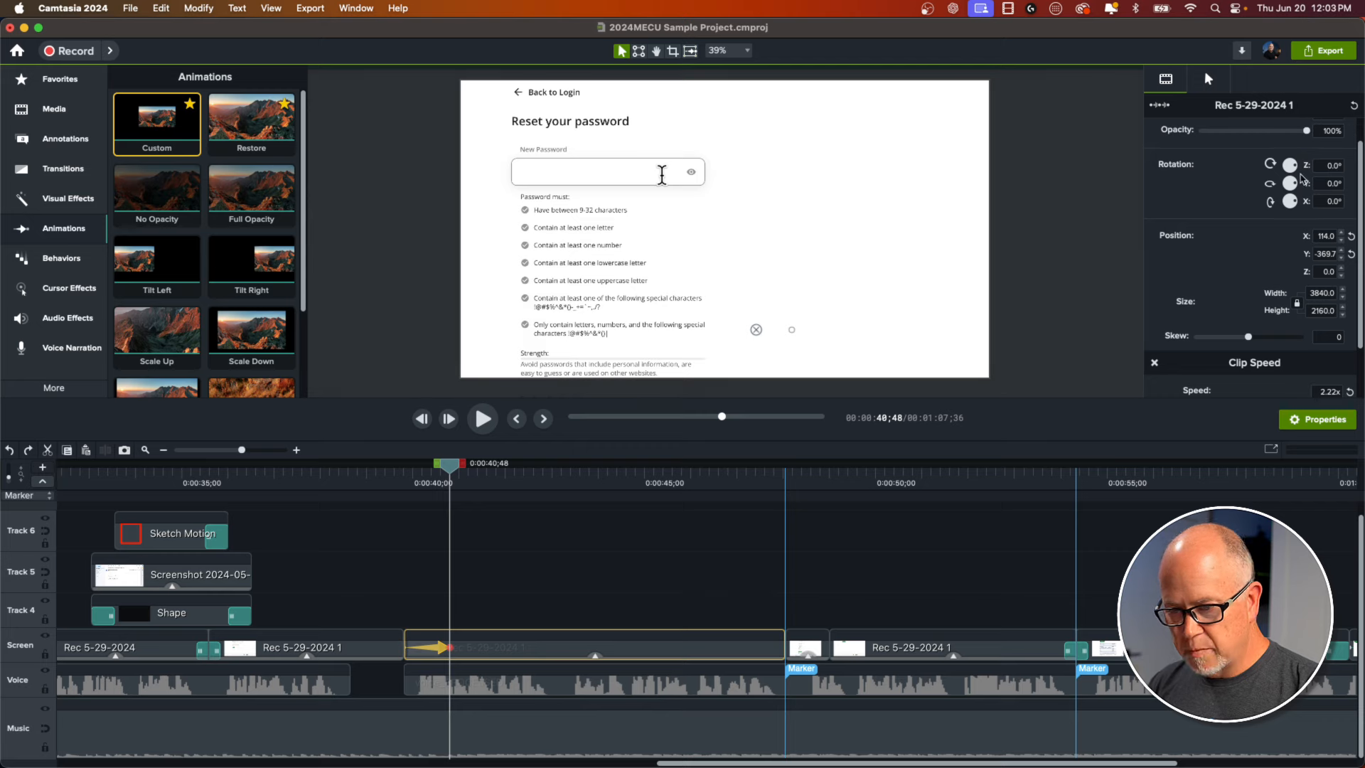
{"action": "scroll", "coordinate": [1261, 237], "scroll_direction": "up", "scroll_amount": 1}
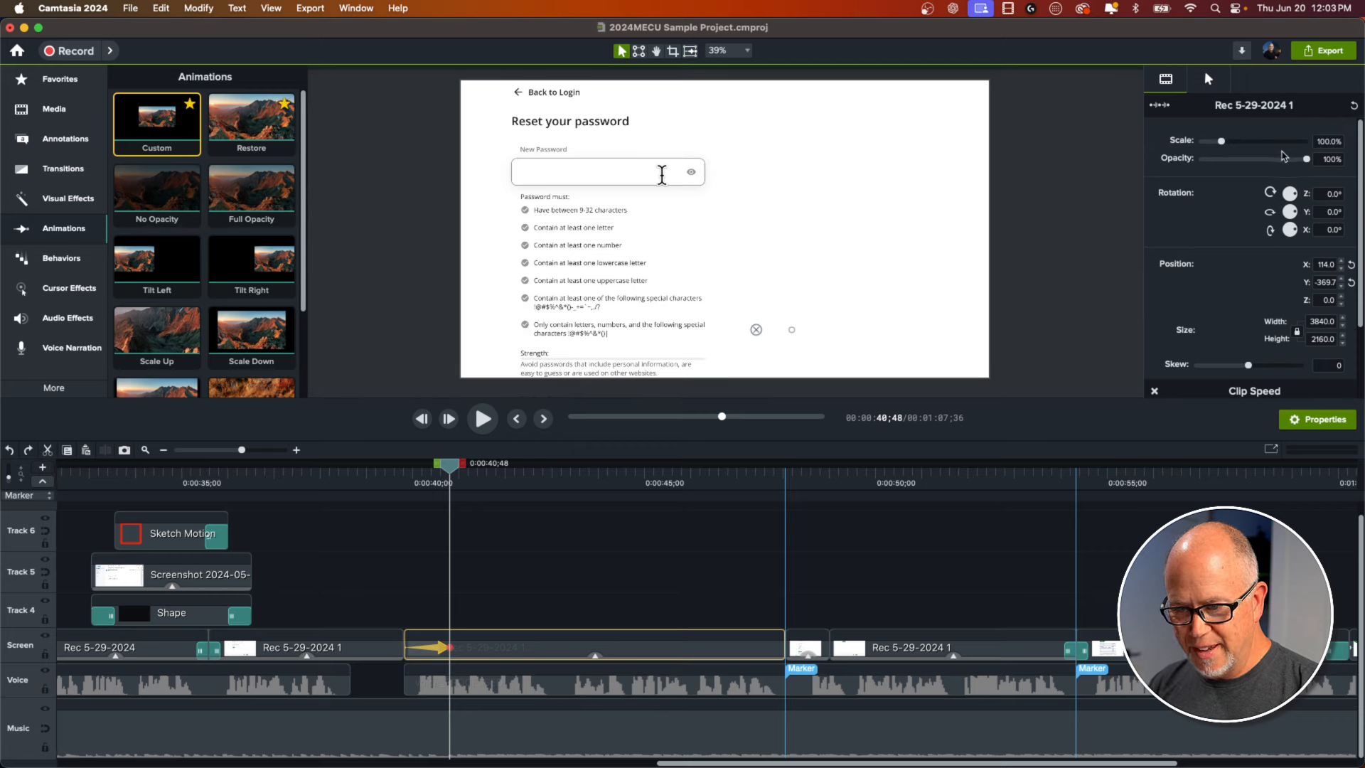
{"action": "left_click_drag", "start_coordinate": [1224, 142], "coordinate": [1002, 228]}
{"action": "left_click_drag", "start_coordinate": [817, 300], "coordinate": [807, 240]}
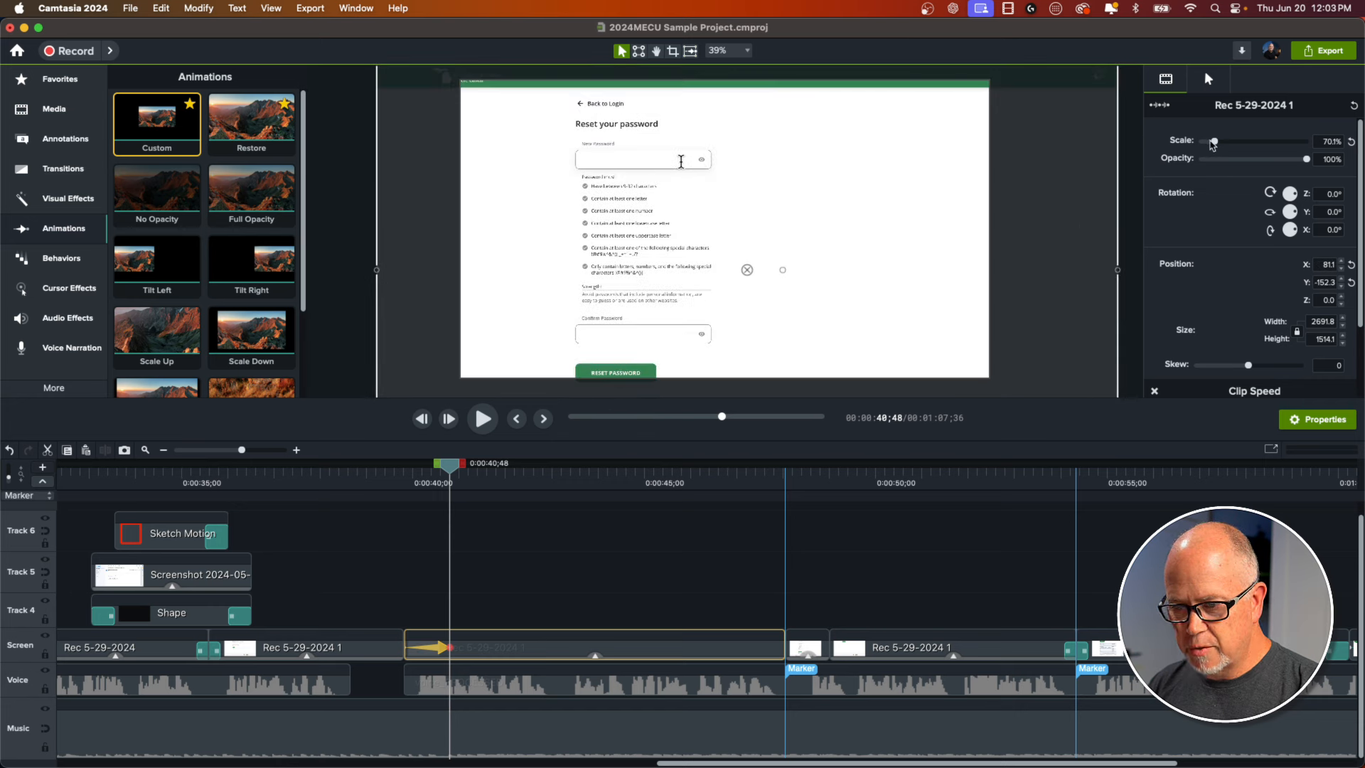
{"action": "left_click_drag", "start_coordinate": [1214, 145], "coordinate": [1214, 146]}
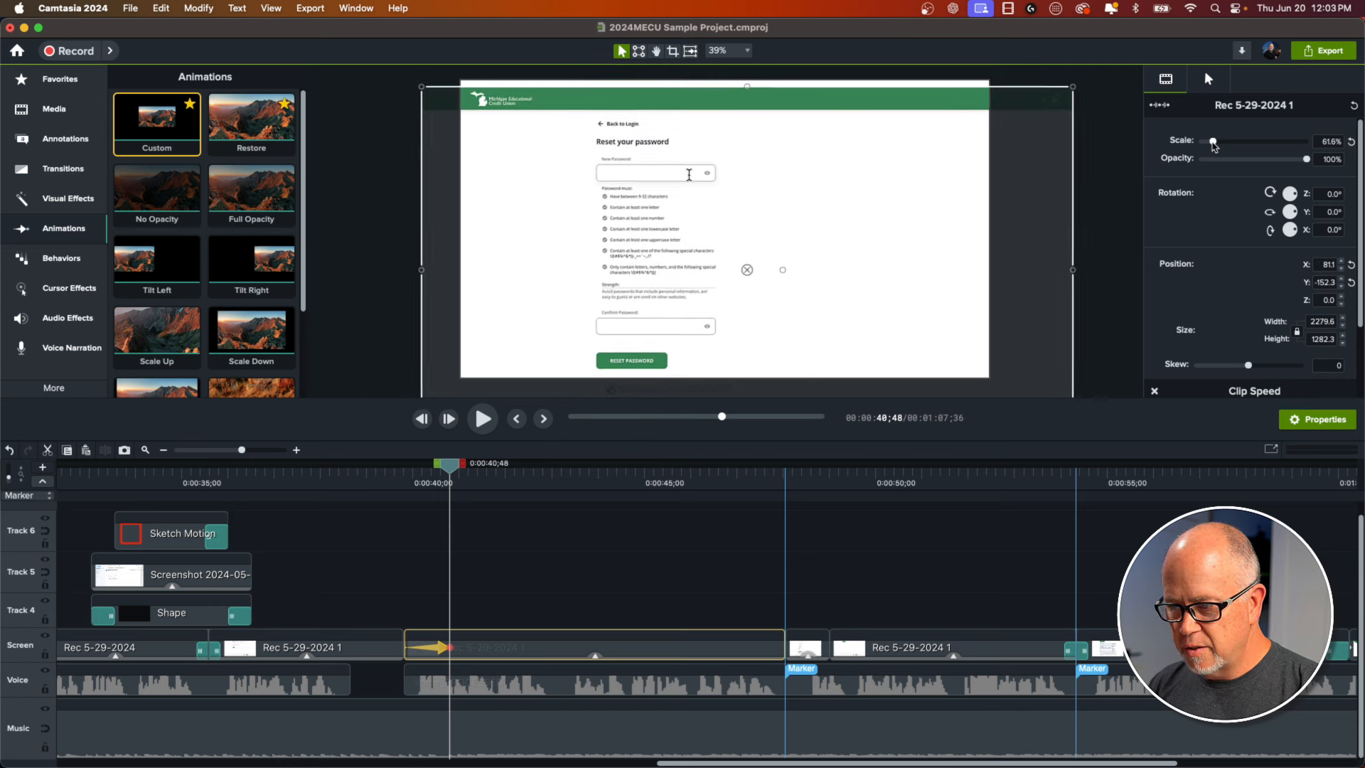
{"action": "left_click_drag", "start_coordinate": [887, 295], "coordinate": [910, 289]}
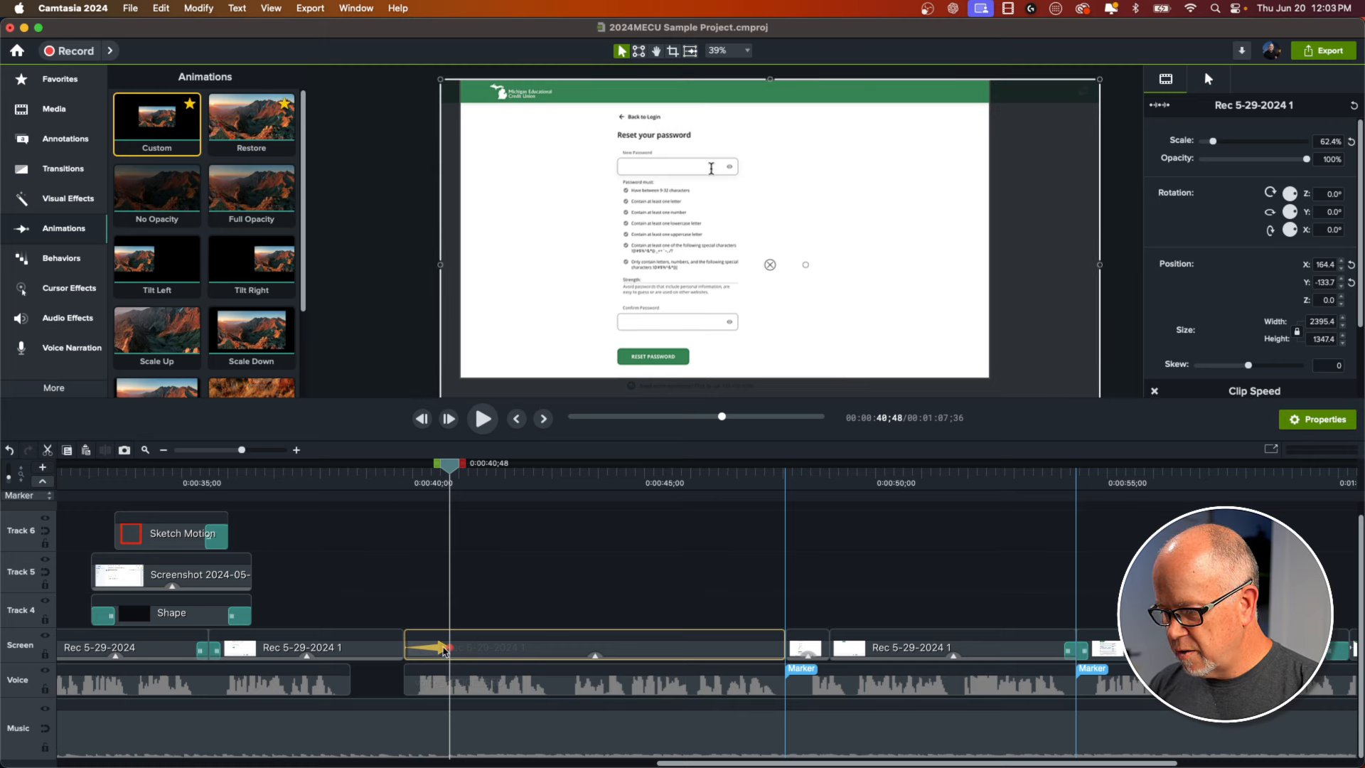
{"action": "right_click", "coordinate": [443, 648]}
{"action": "mouse_move", "coordinate": [481, 732]}
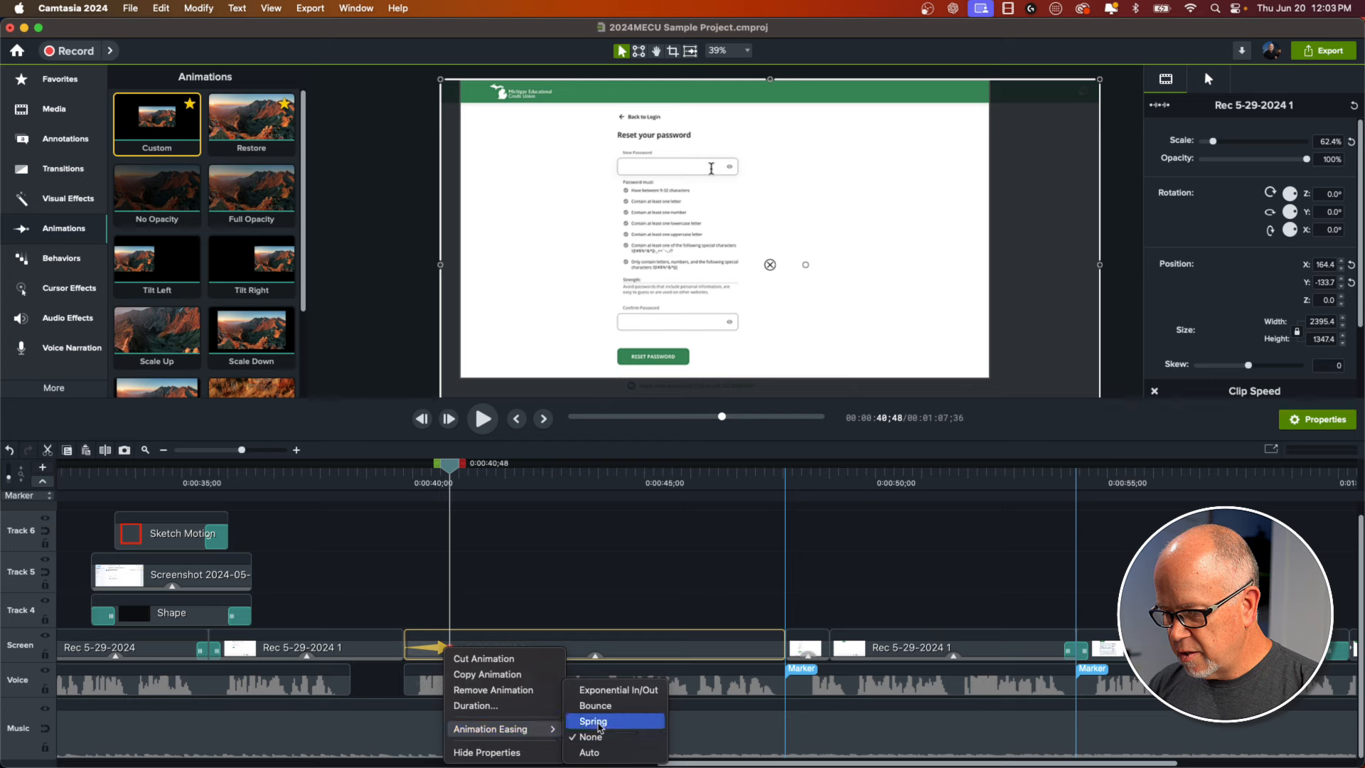
{"action": "left_click", "coordinate": [590, 752]}
- Play back the Reset your password zoom from 0:00:39;24 through the password change to 0:00:49;49
{"action": "left_click", "coordinate": [384, 488]}
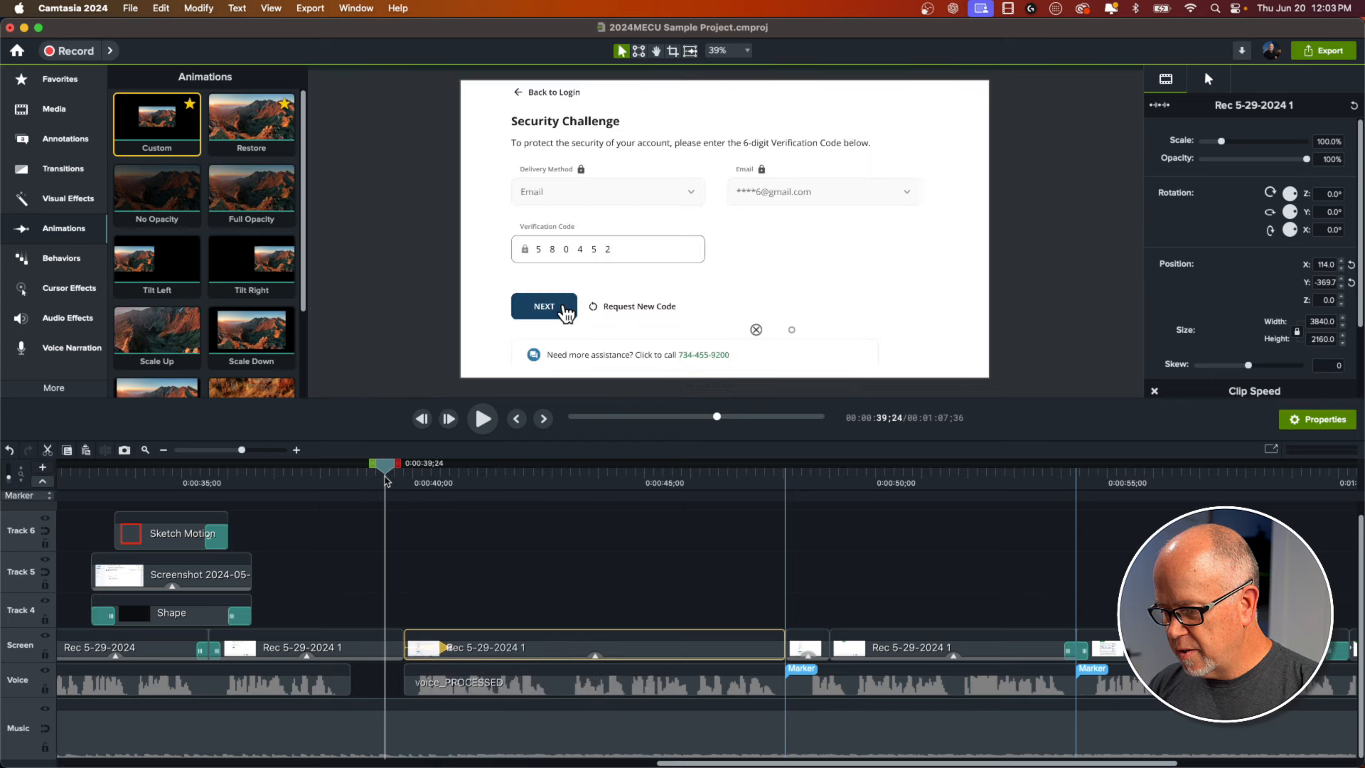
{"action": "key", "text": "space"}
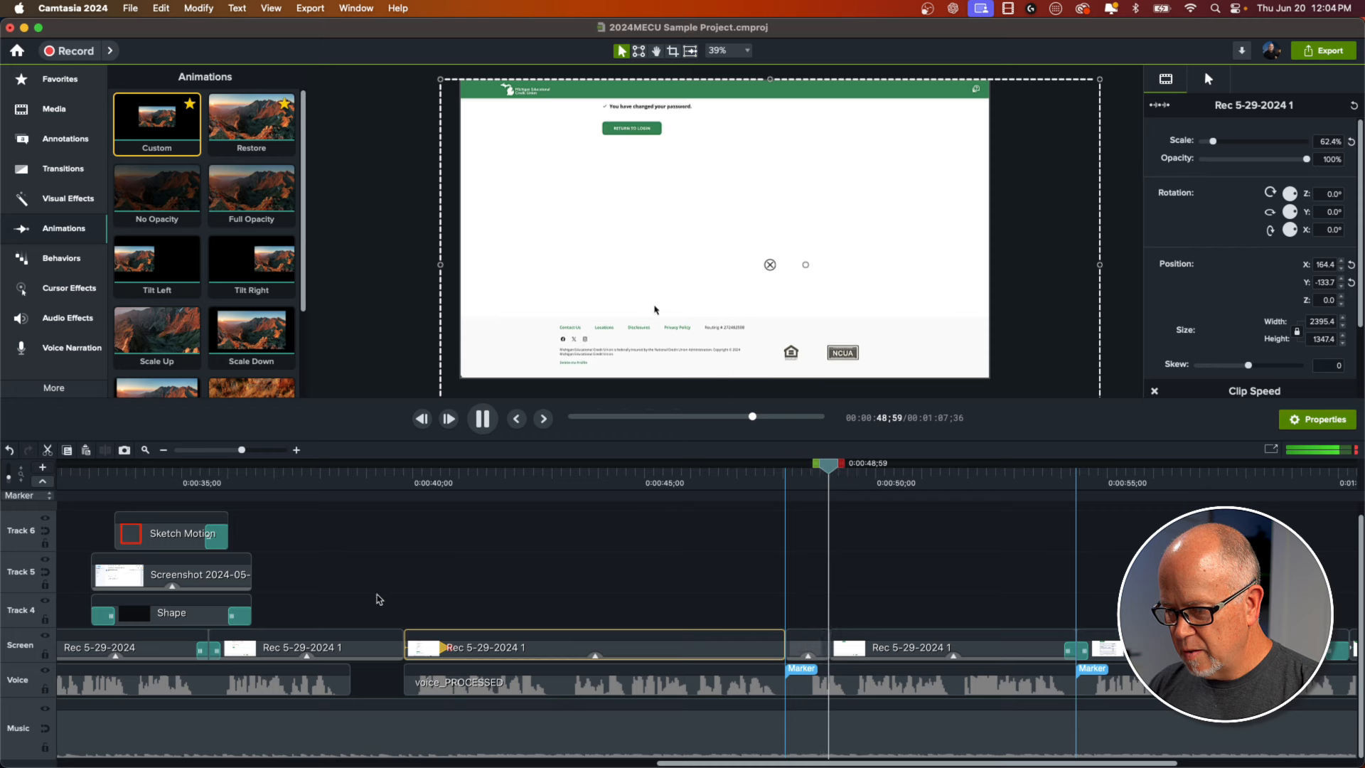
{"action": "key", "text": "space"}
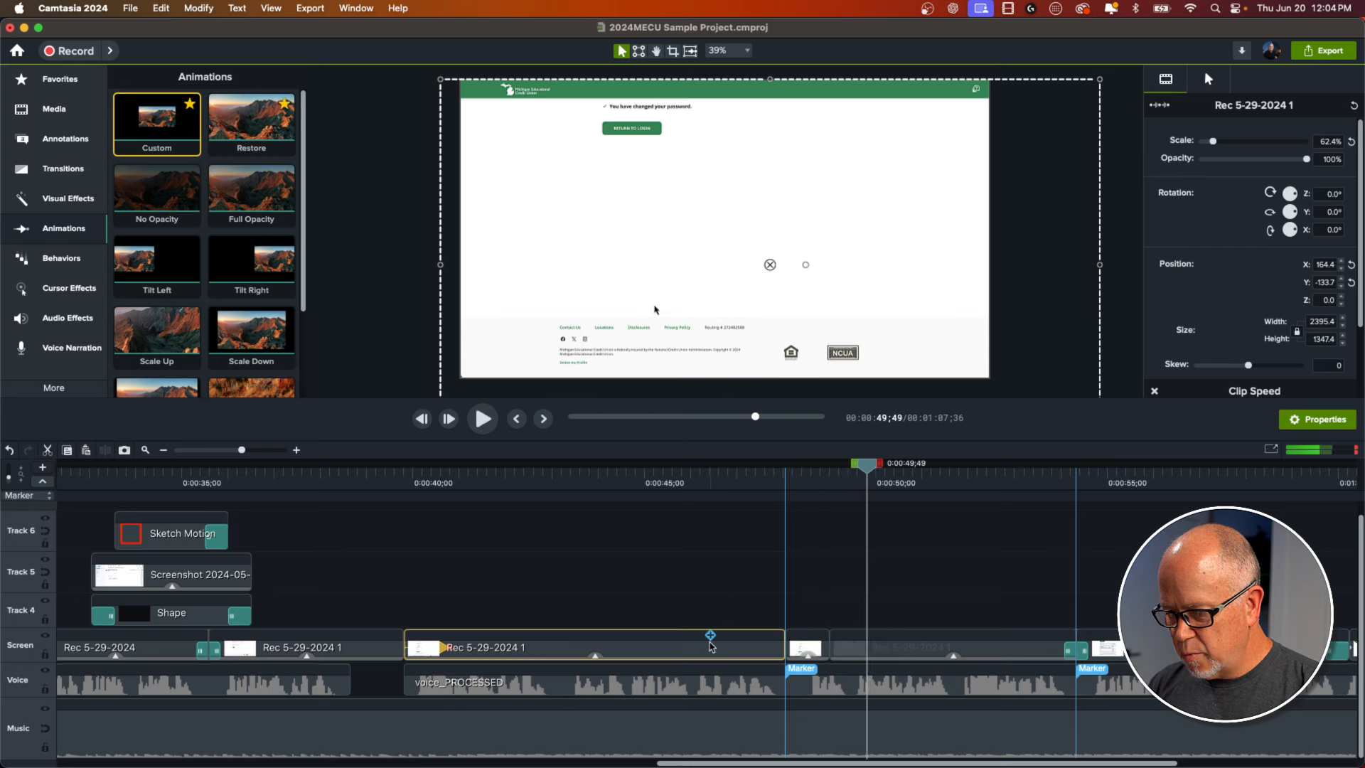
- Copy the eighth Screen clip's properties and paste them onto the ninth and tenth Screen clips
{"action": "right_click", "coordinate": [701, 656]}
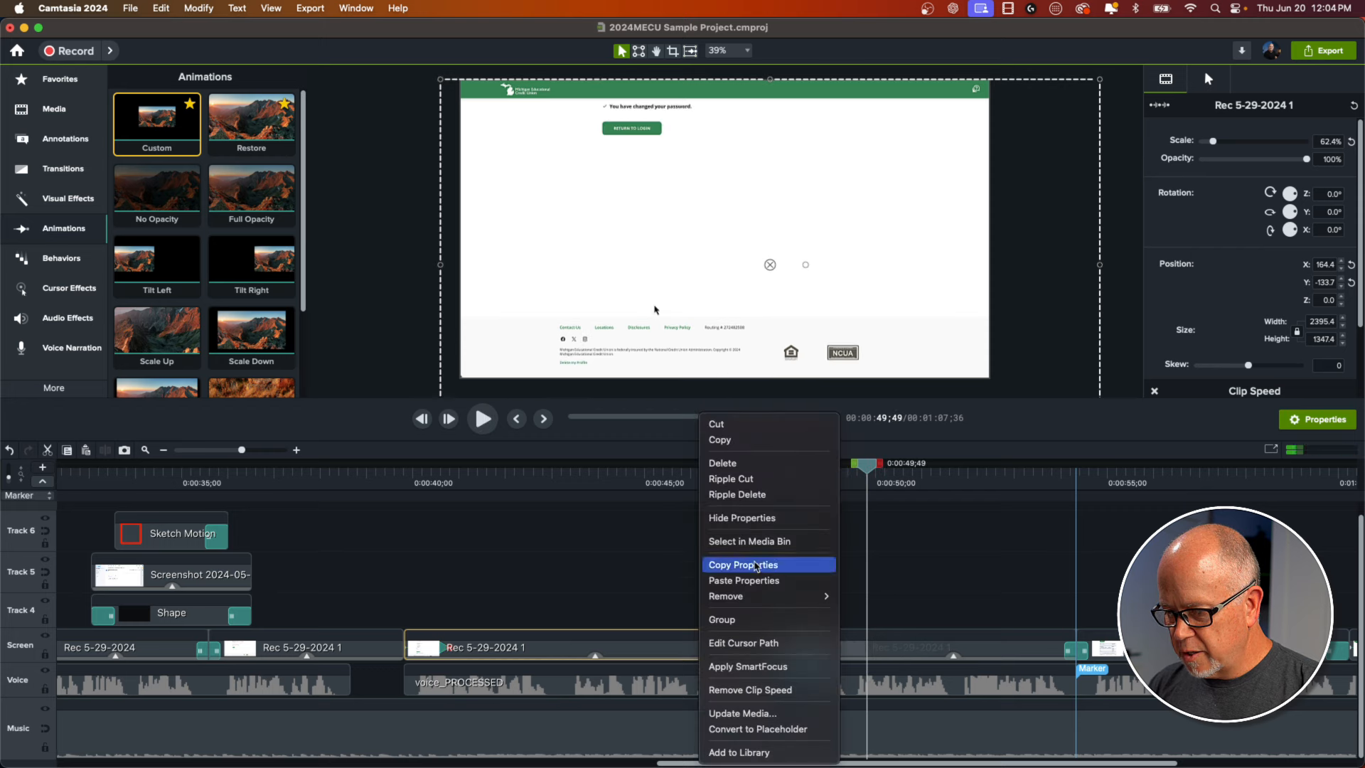
{"action": "left_click", "coordinate": [756, 565]}
{"action": "left_click_drag", "start_coordinate": [814, 605], "coordinate": [867, 636]}
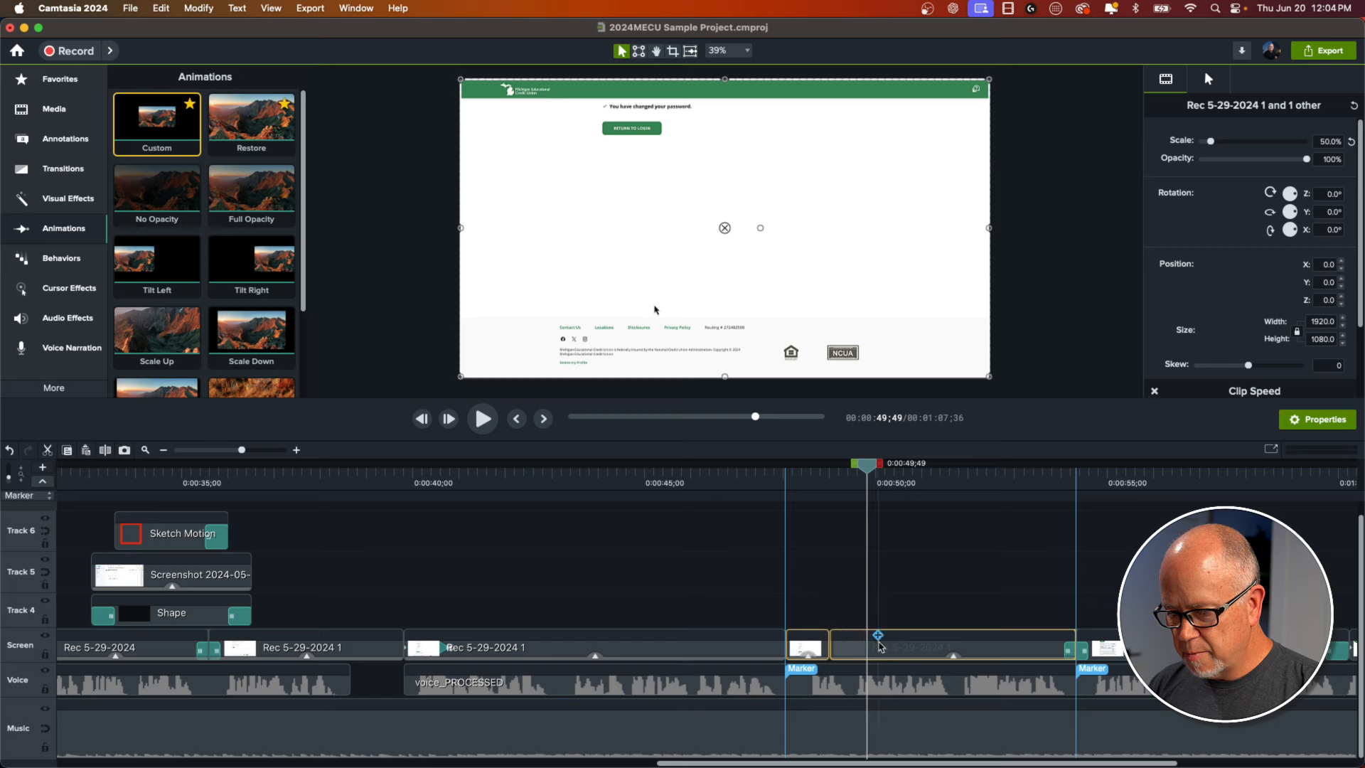
{"action": "right_click", "coordinate": [881, 650]}
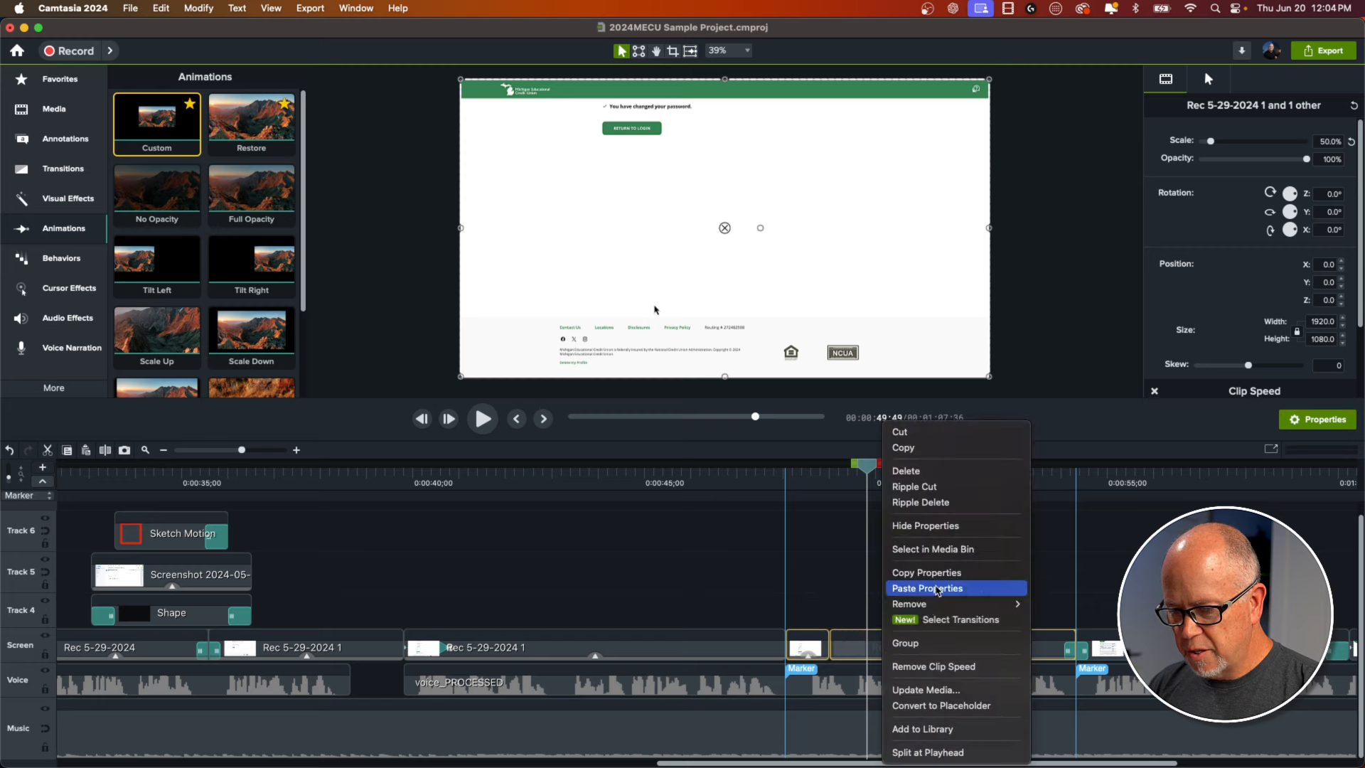
{"action": "left_click", "coordinate": [924, 588]}
- Play back the ninth and tenth Screen clips from 0:00:48;28 to the Login page at 0:00:53;23
{"action": "left_click", "coordinate": [808, 470]}
{"action": "left_click", "coordinate": [704, 713]}
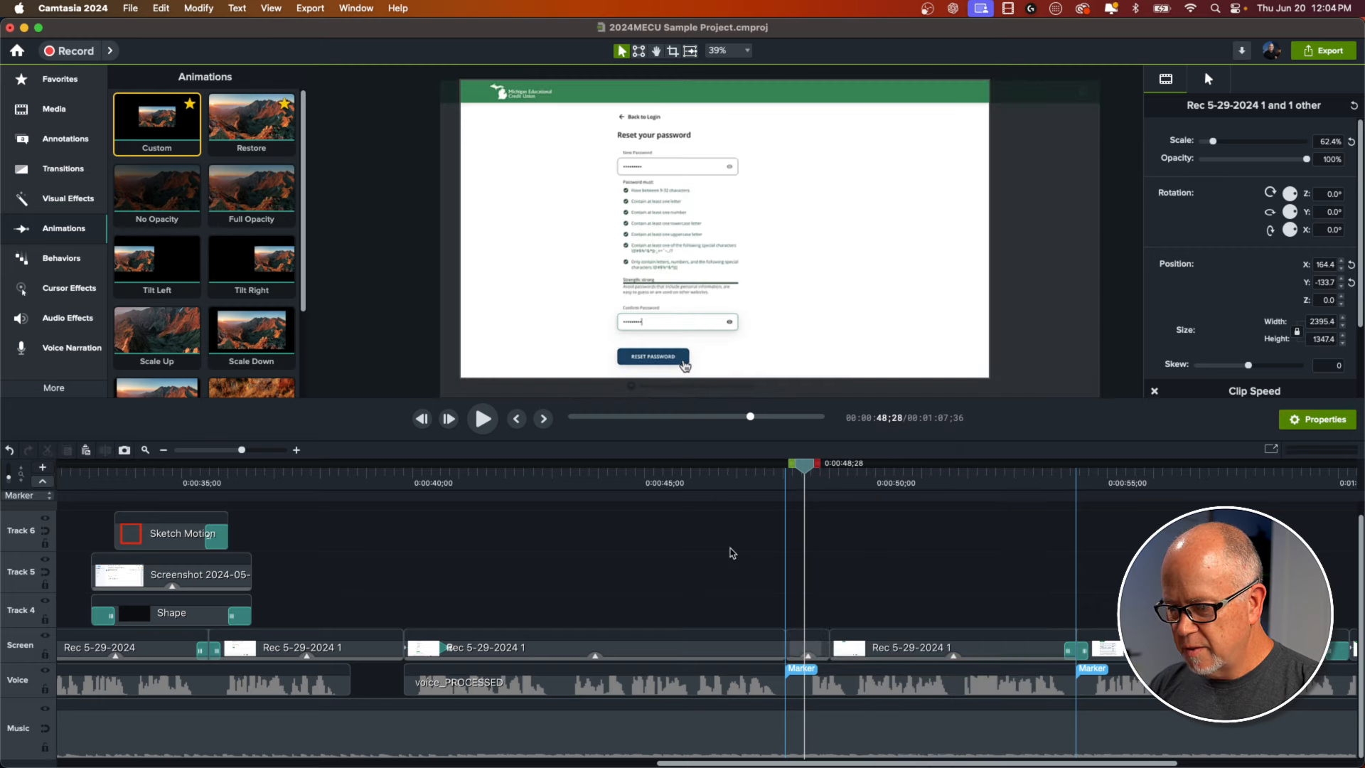
{"action": "key", "text": "space"}
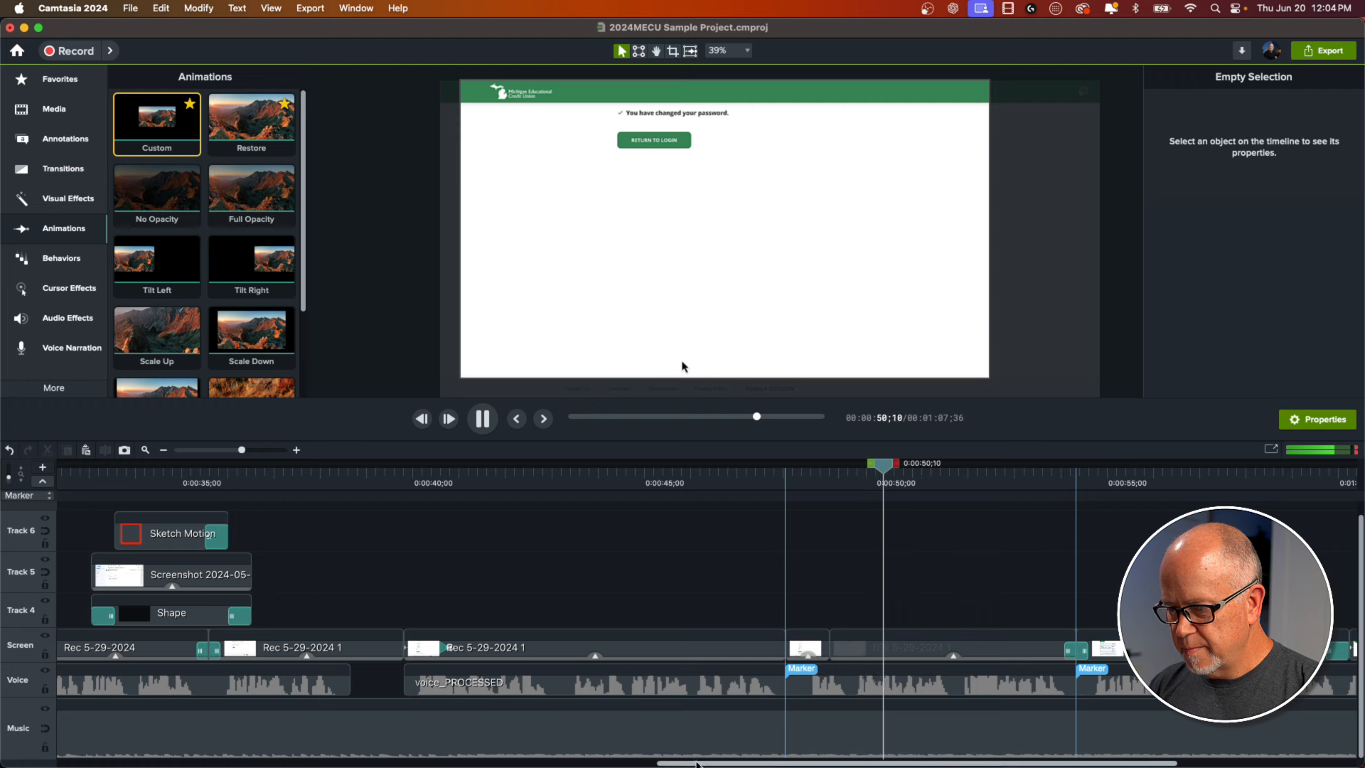
{"action": "left_click_drag", "start_coordinate": [696, 764], "coordinate": [855, 765]}
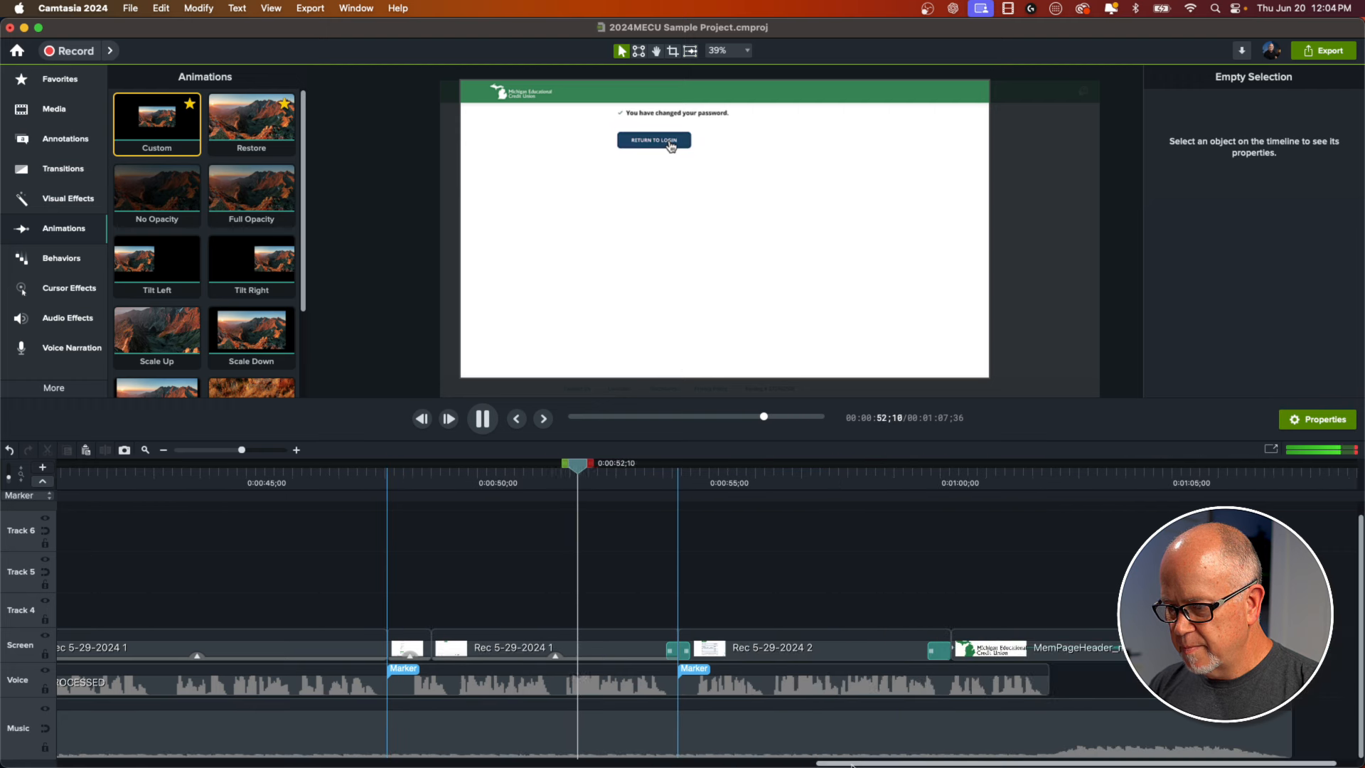
{"action": "key", "text": "space"}
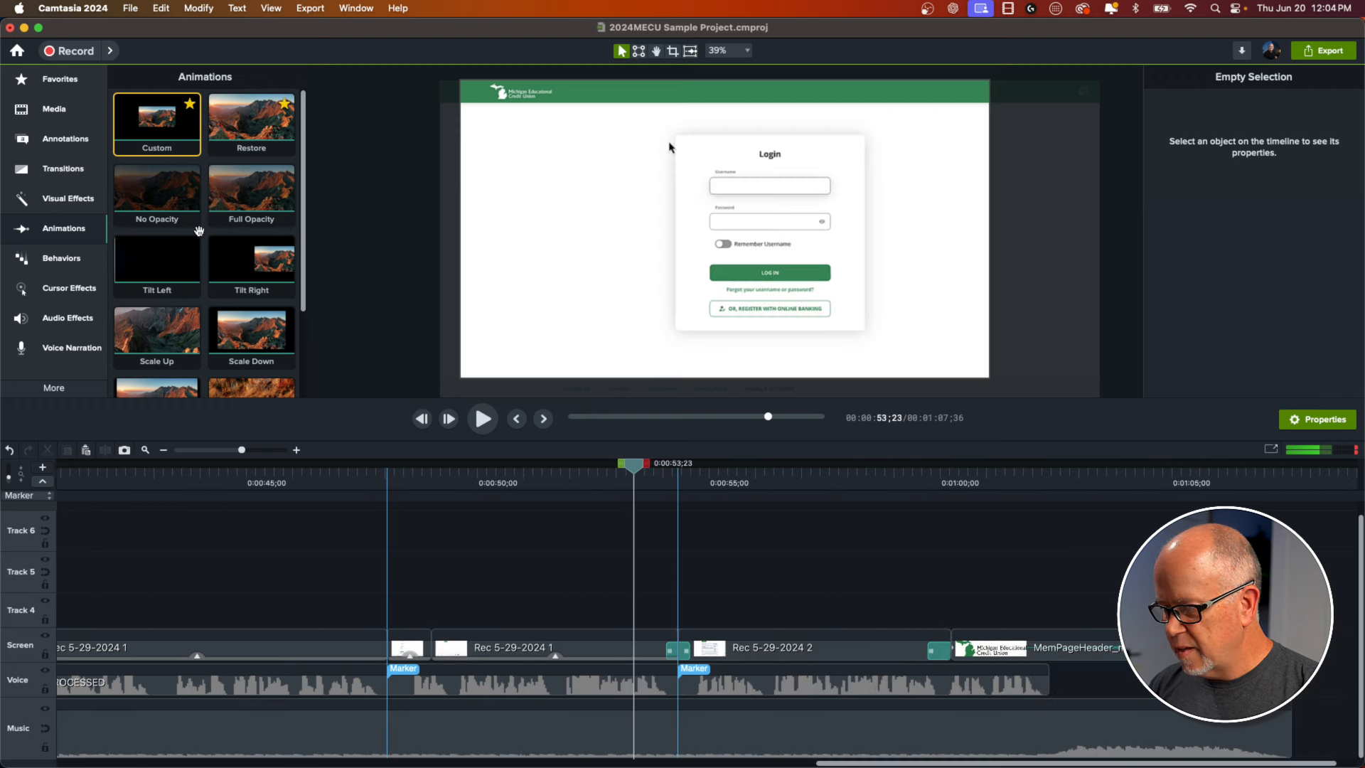
- Add a Custom animation to the tenth Screen clip at 0:00:53;23, restoring it to 50% scale at X 0.0, Y 0.0 with Auto easing
{"action": "left_click_drag", "start_coordinate": [157, 132], "coordinate": [638, 653]}
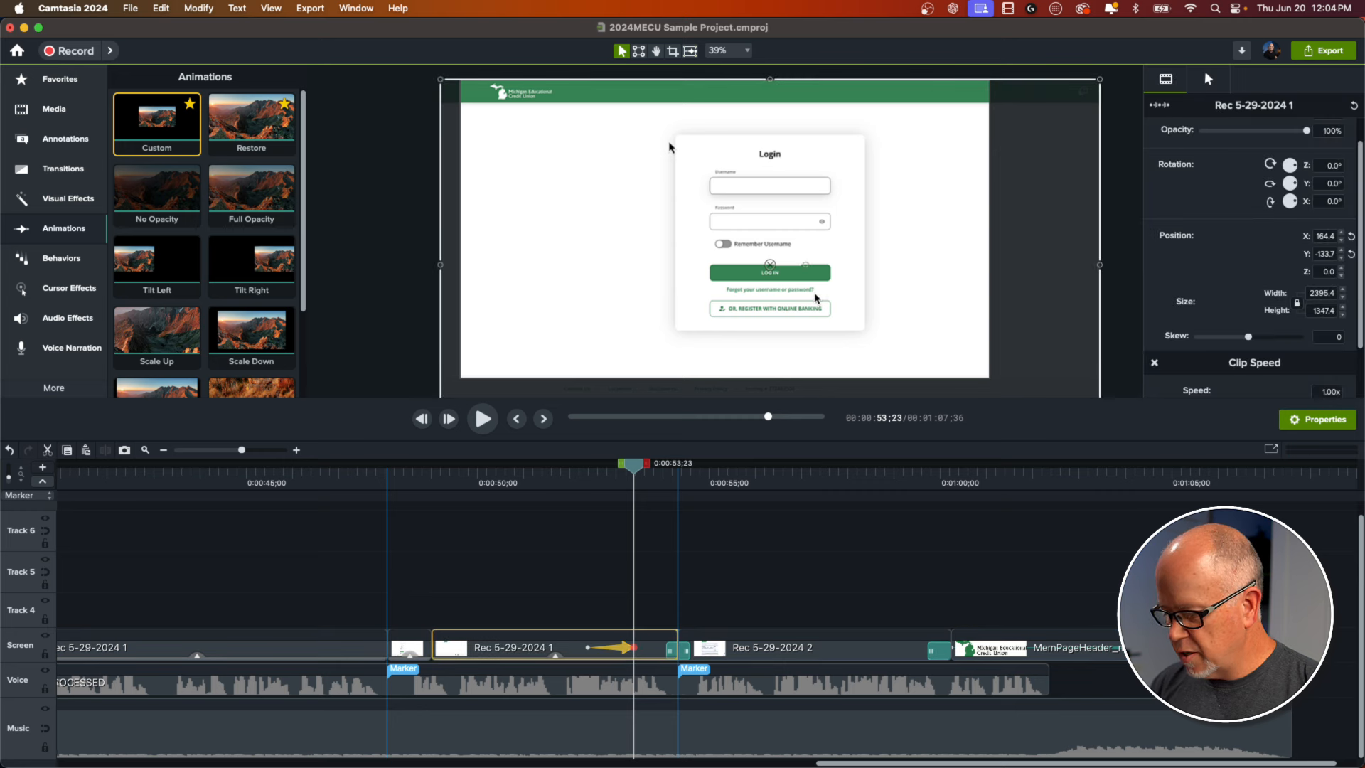
{"action": "left_click_drag", "start_coordinate": [879, 307], "coordinate": [824, 314]}
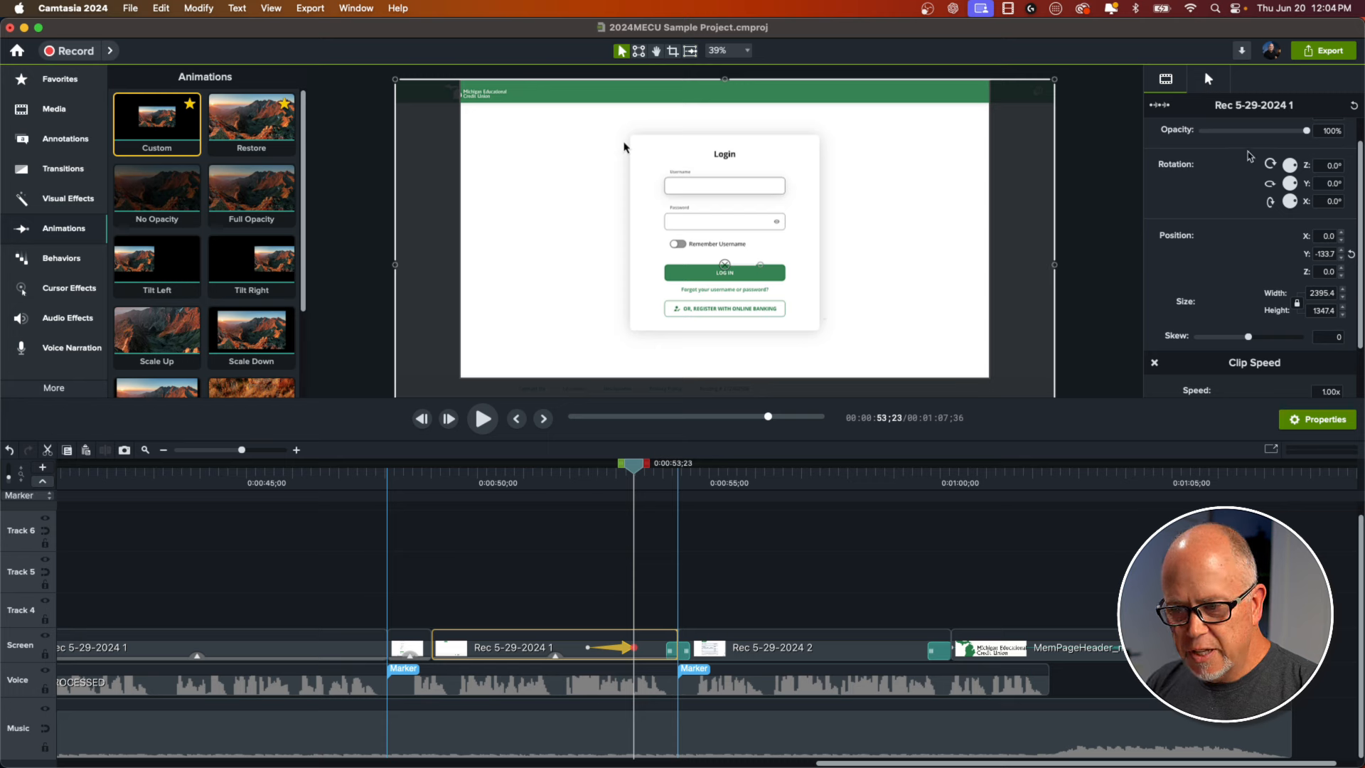
{"action": "scroll", "coordinate": [1326, 130], "scroll_direction": "up", "scroll_amount": 2}
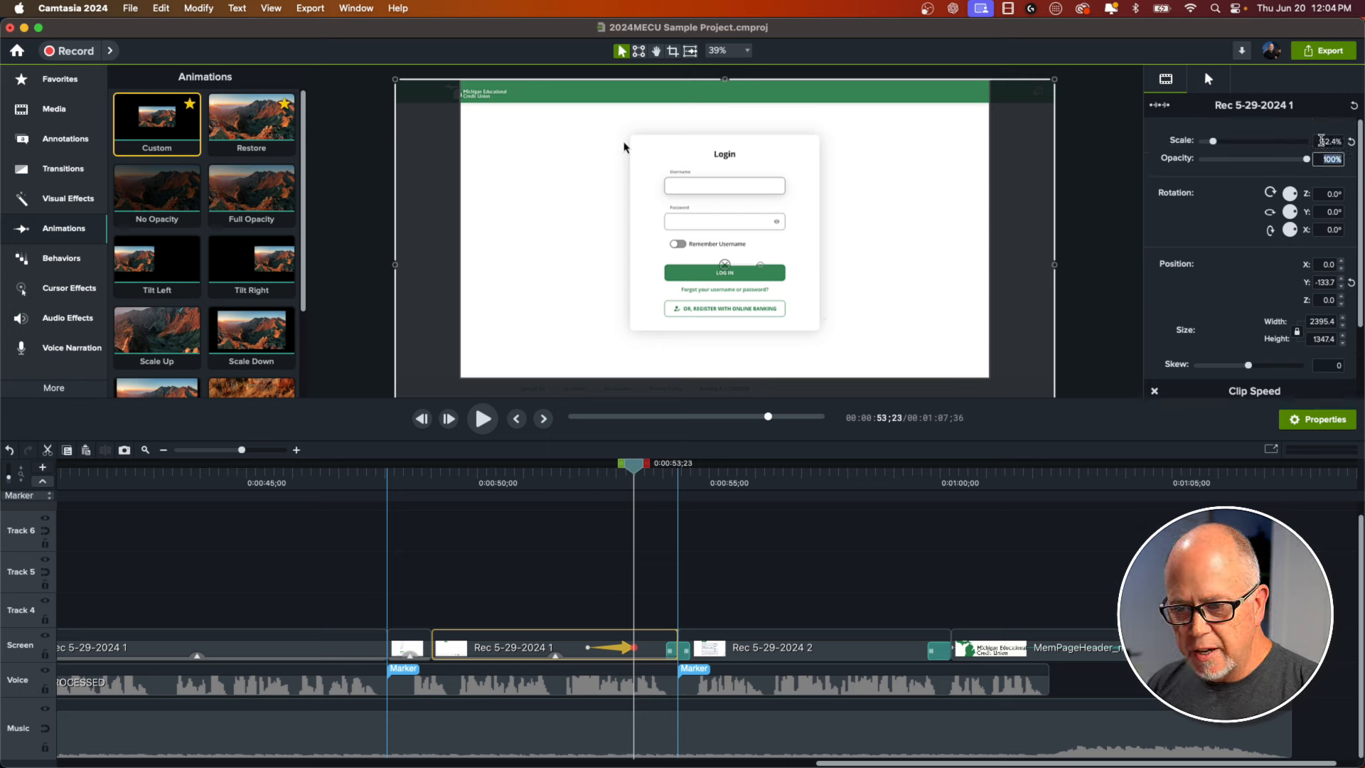
{"action": "left_click", "coordinate": [1322, 140]}
{"action": "type", "text": "50"}
{"action": "key", "text": "Tab"}
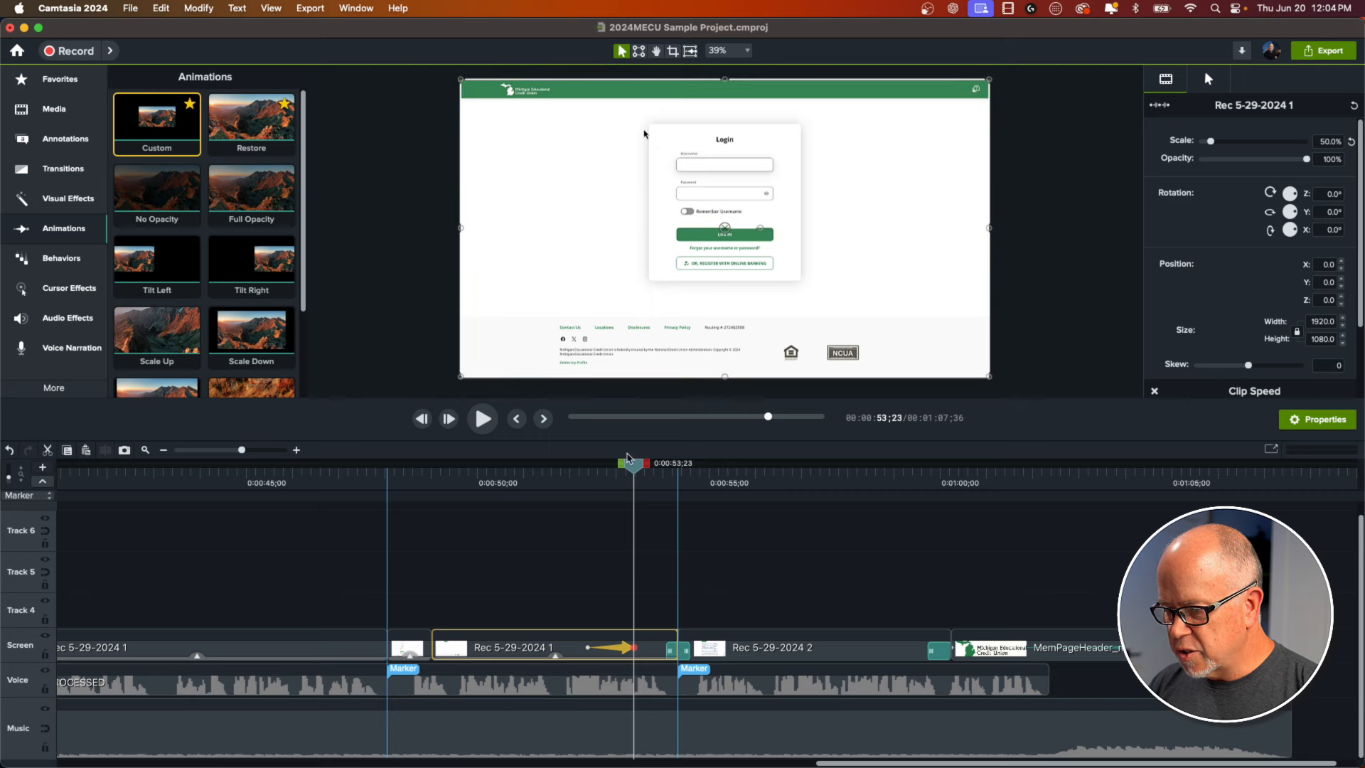
{"action": "left_click", "coordinate": [588, 557]}
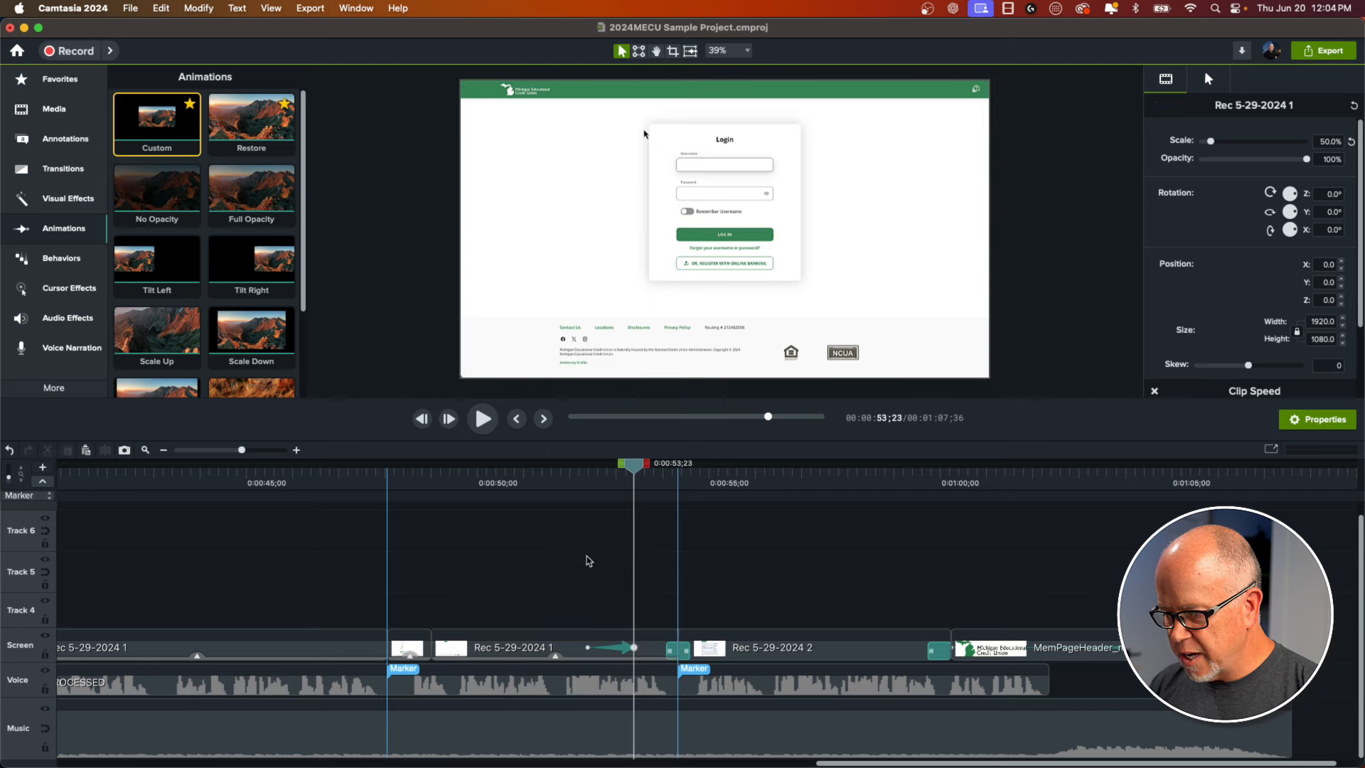
{"action": "right_click", "coordinate": [618, 654]}
{"action": "mouse_move", "coordinate": [679, 729]}
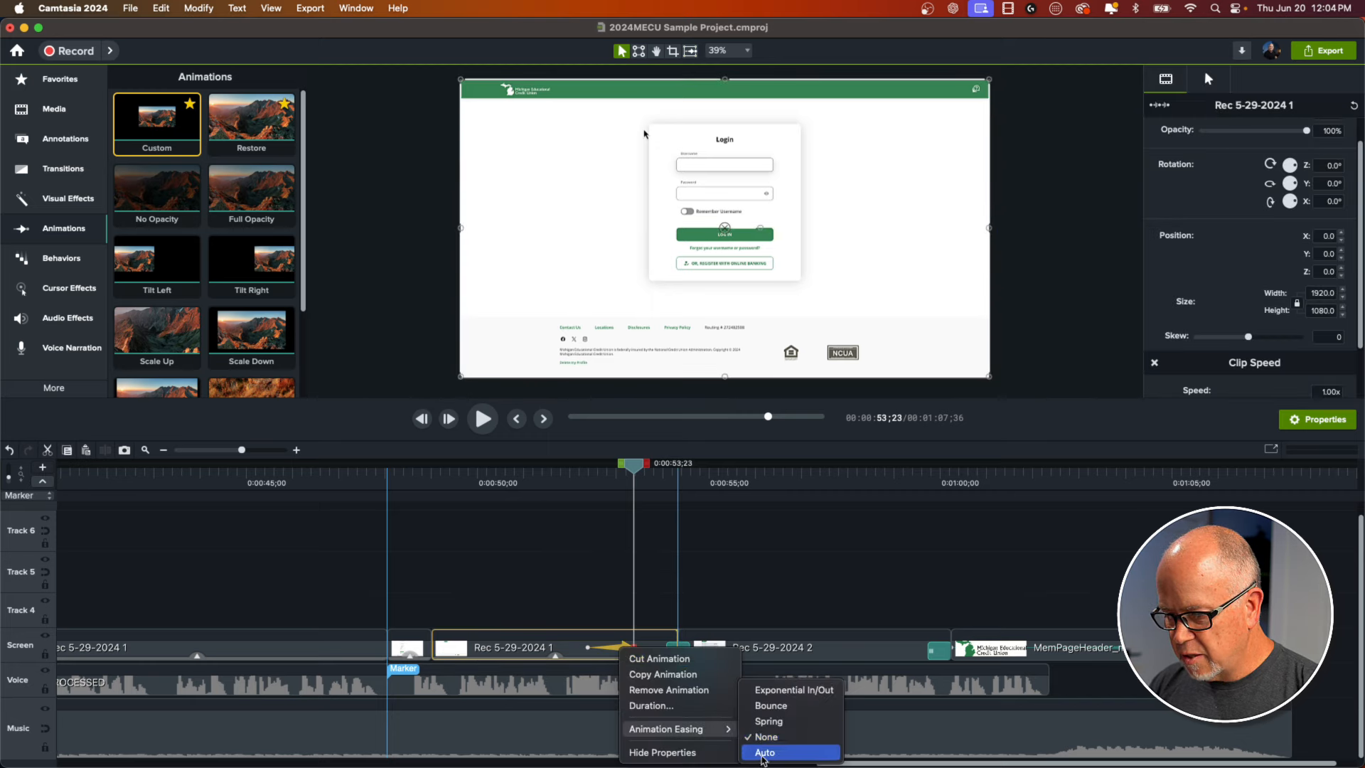
{"action": "left_click", "coordinate": [763, 752]}
- Play back the Login page zoom-out from 0:00:51;51 through the transition into the contact page clip at 0:00:56;00
{"action": "left_click", "coordinate": [563, 477]}
{"action": "left_click", "coordinate": [514, 557]}
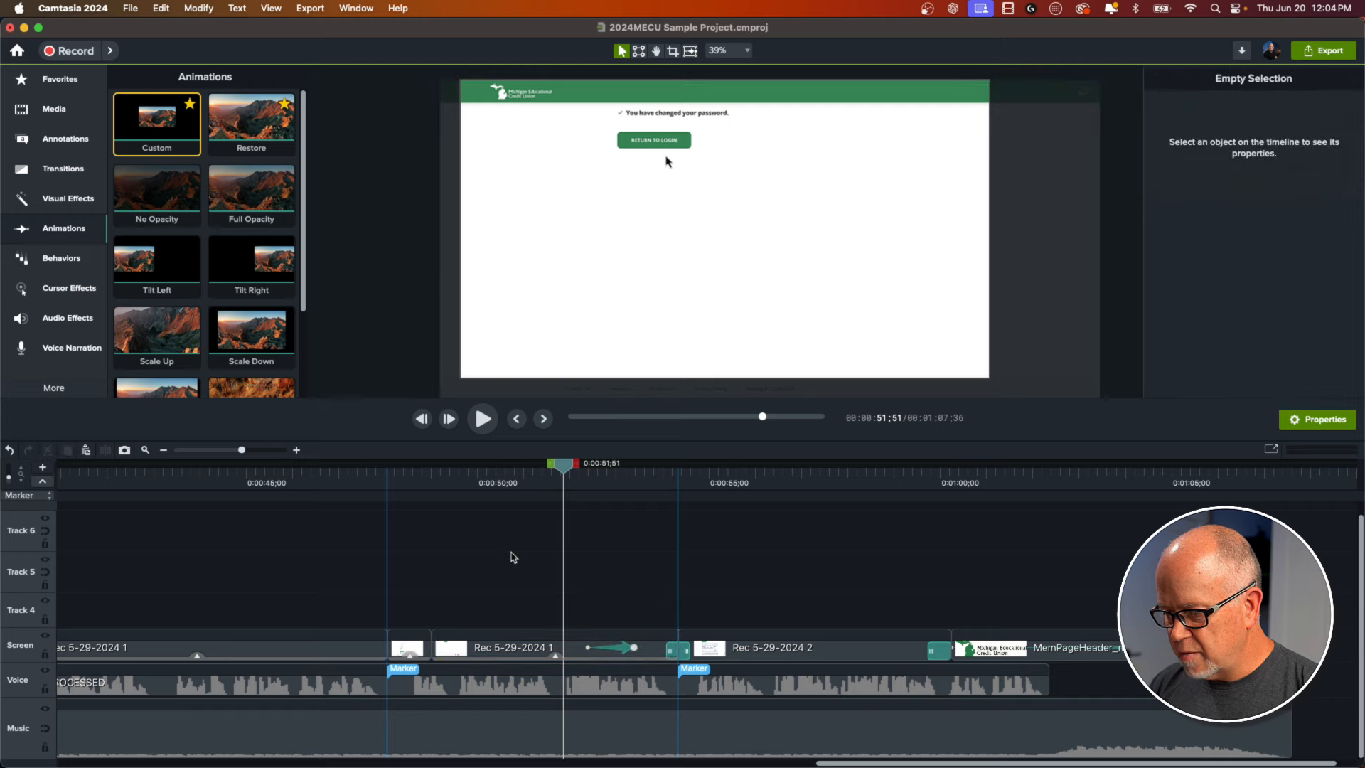
{"action": "key", "text": "space"}
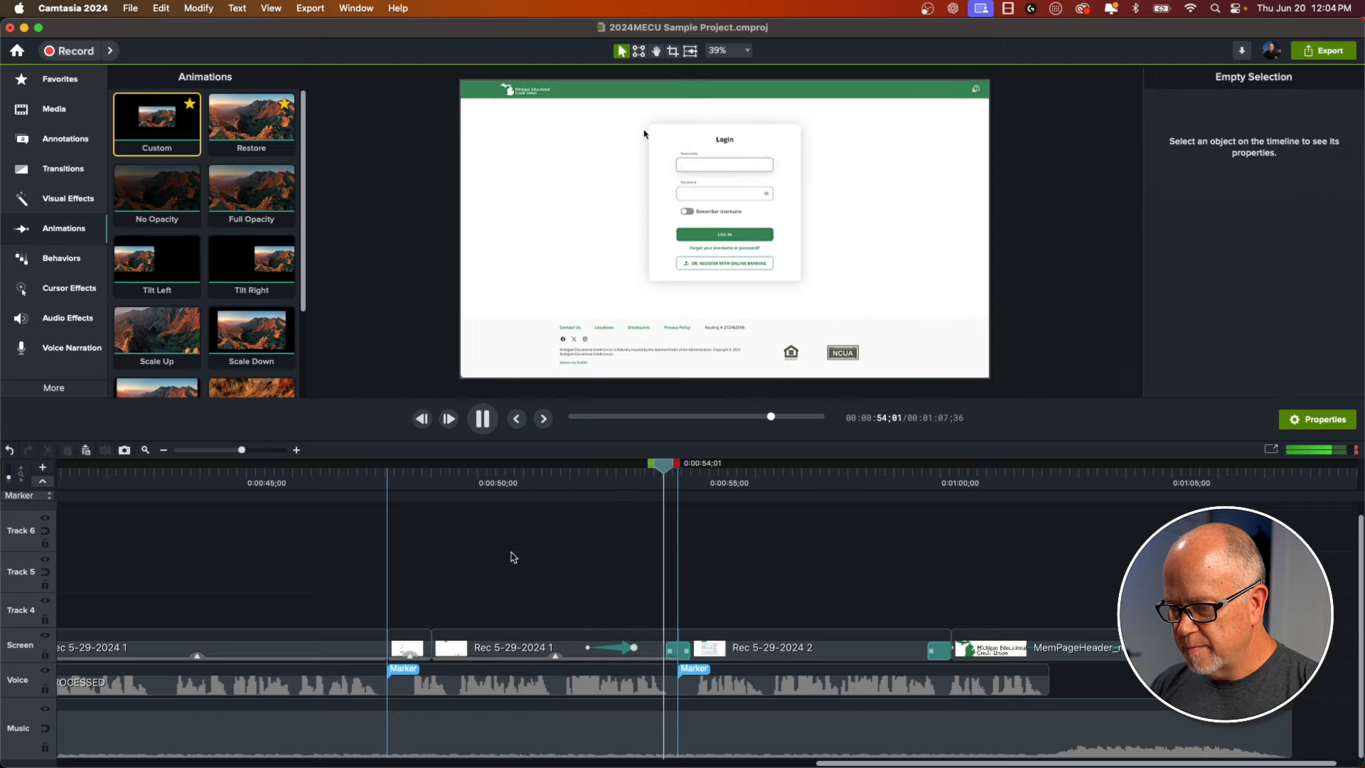
{"action": "key", "text": "space"}
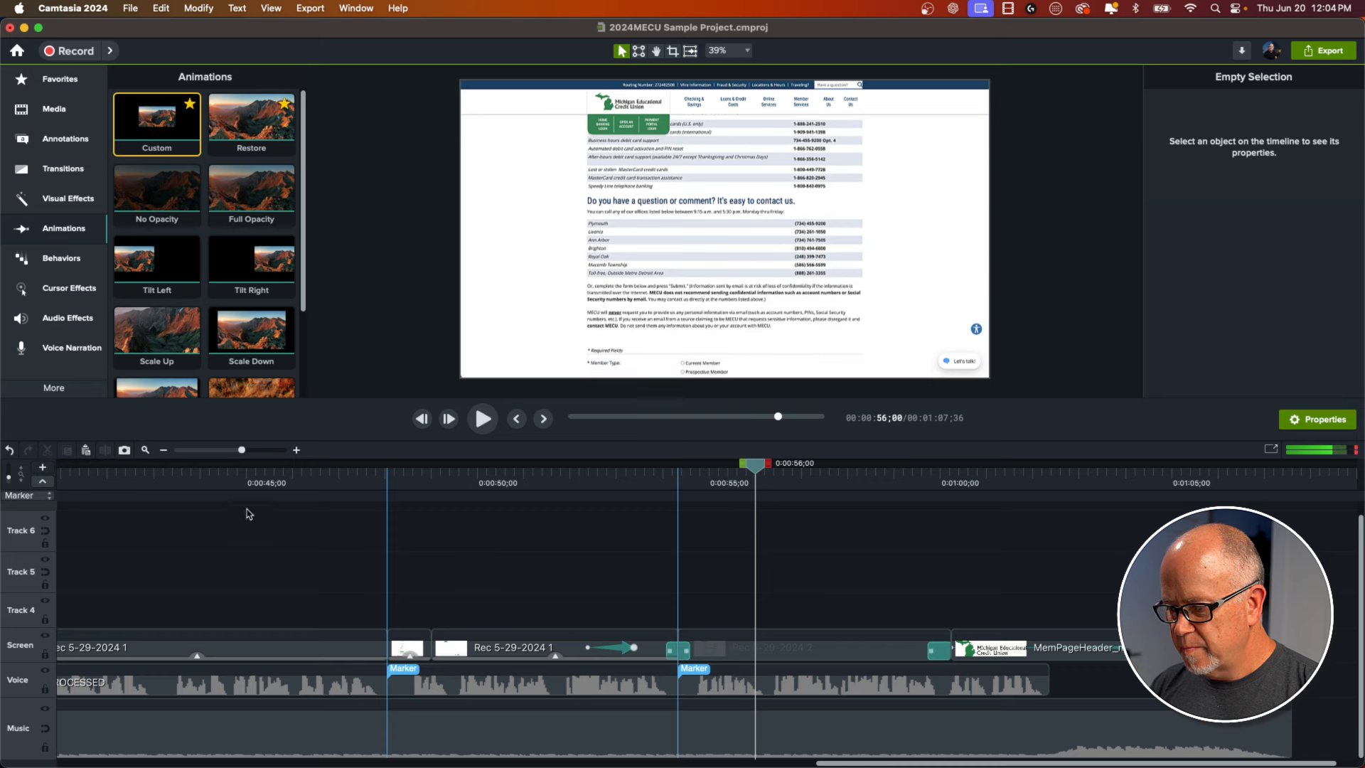
- Fit the whole project in the timeline and move the playhead to the Digital Banking page at 0:00:09;07
{"action": "left_click", "coordinate": [146, 450]}
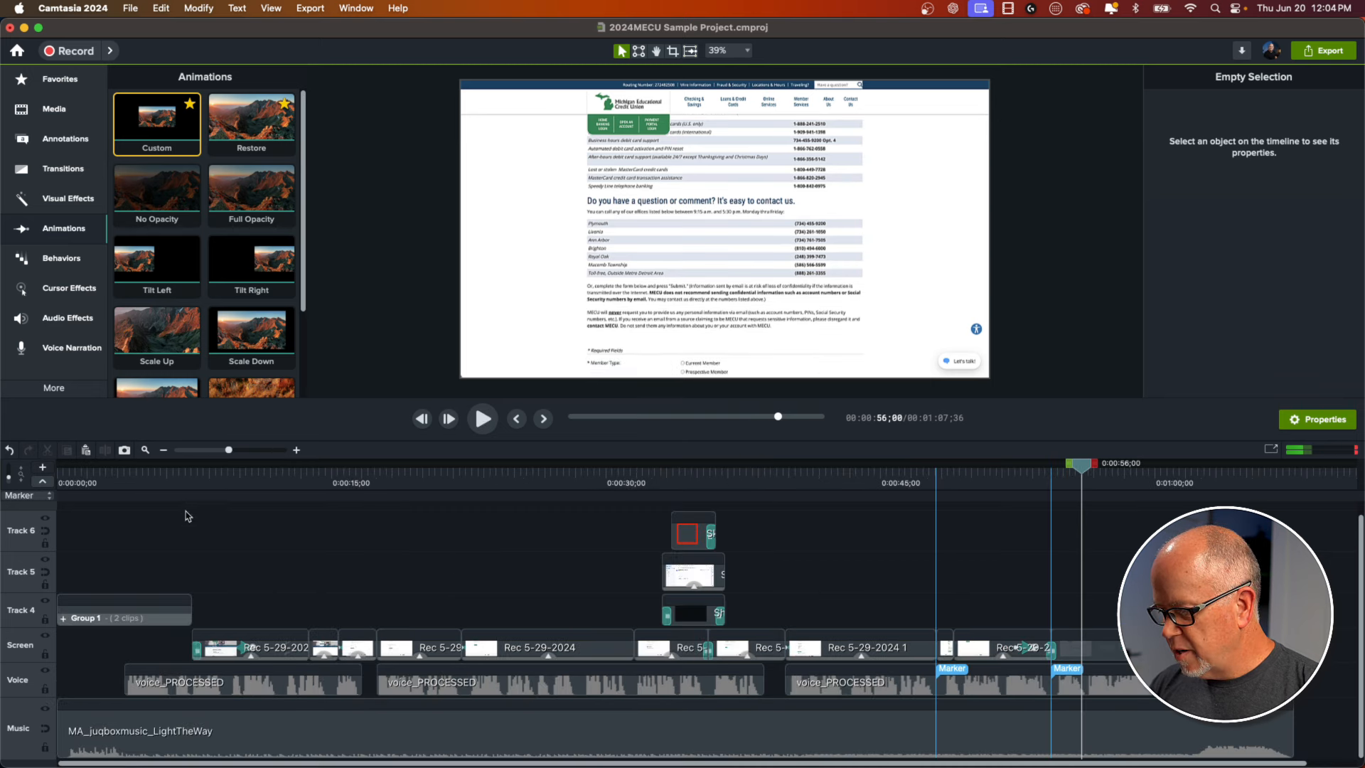
{"action": "left_click", "coordinate": [223, 478]}
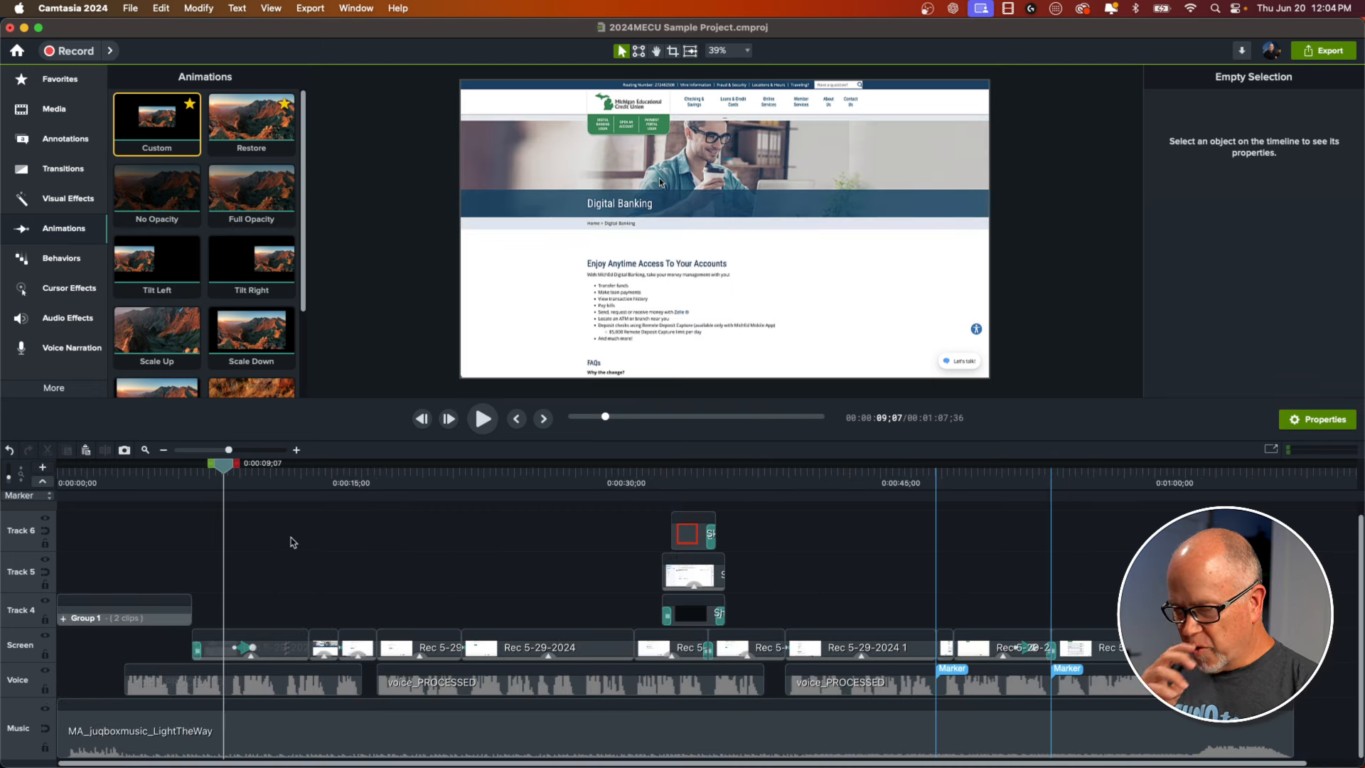